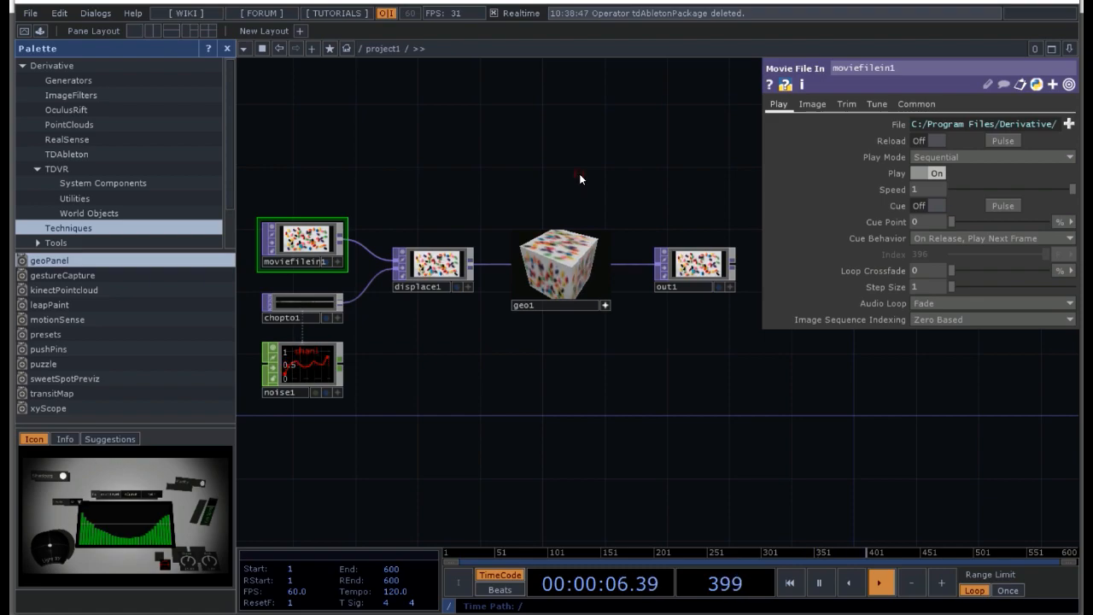
Step: Delete all six default operators from the project1 network and close the Palette
left_click(579, 175)
right_click_drag(764, 427, 333, 202)
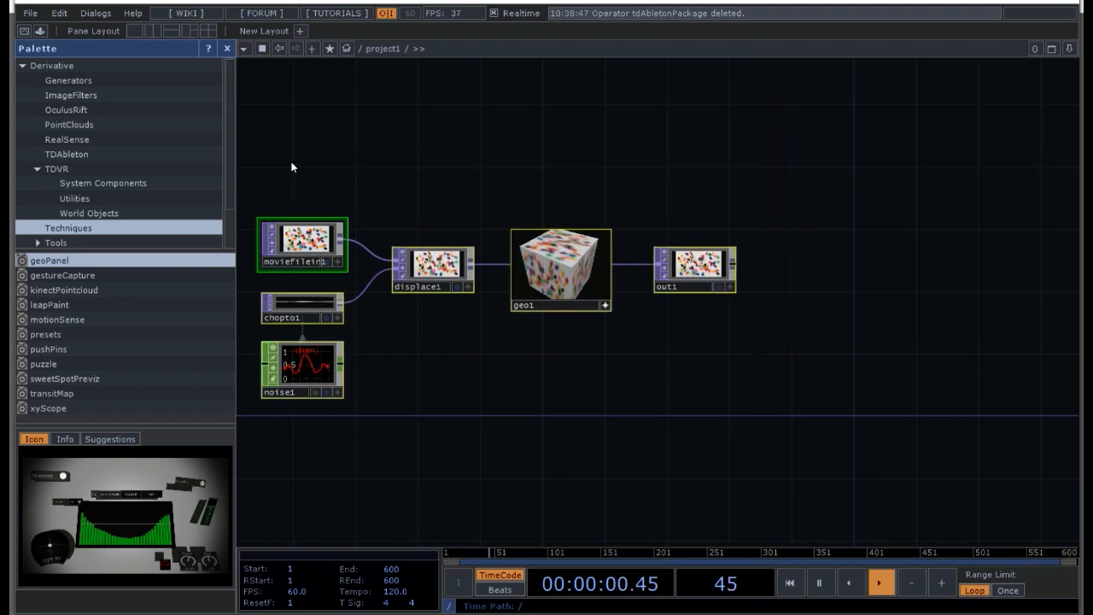
key("Delete")
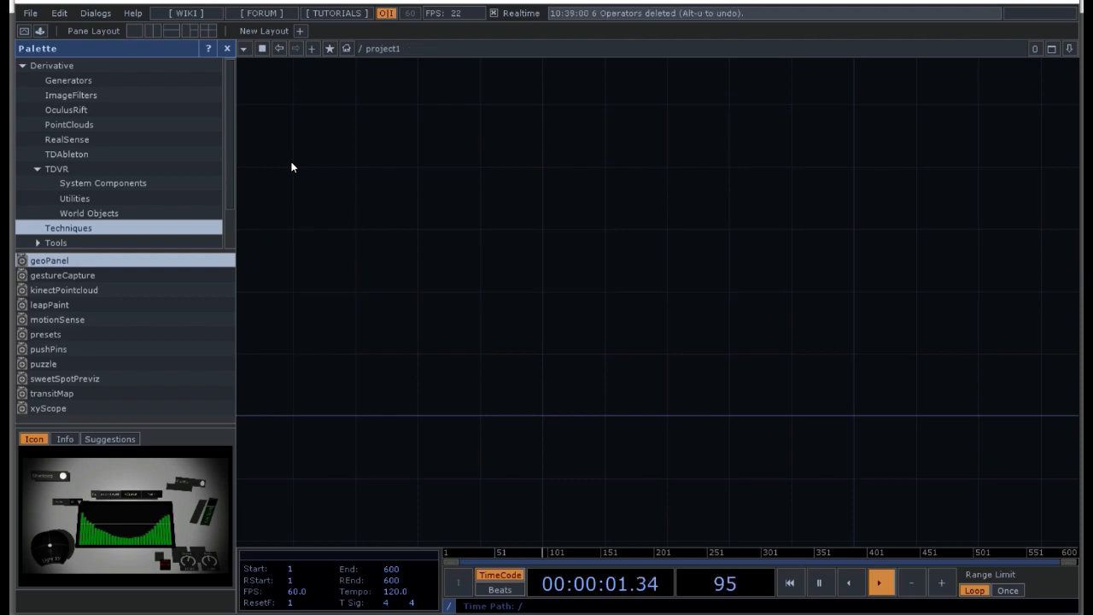
left_click(227, 50)
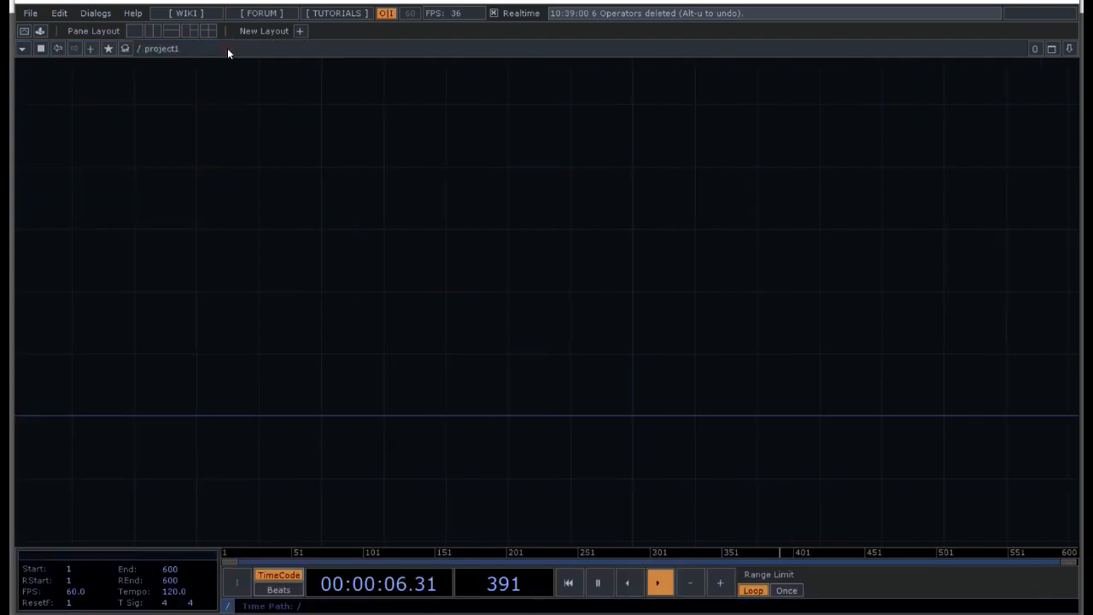
Step: Add a Bullet Solver COMP to the empty project1 network
left_click_drag(464, 283, 231, 305)
left_click_drag(371, 341, 451, 297)
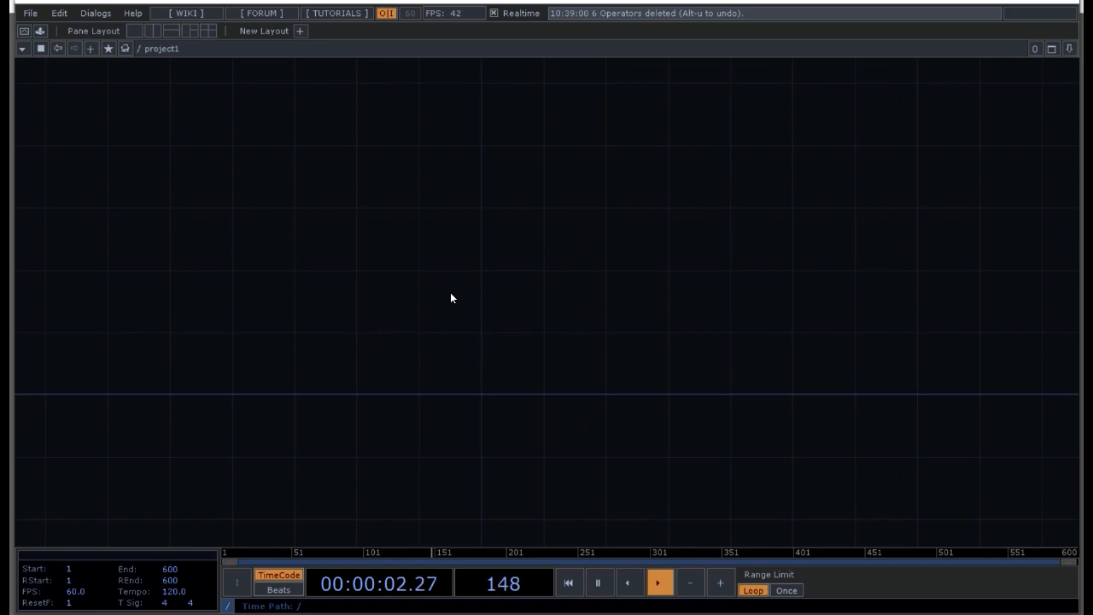
key("Tab")
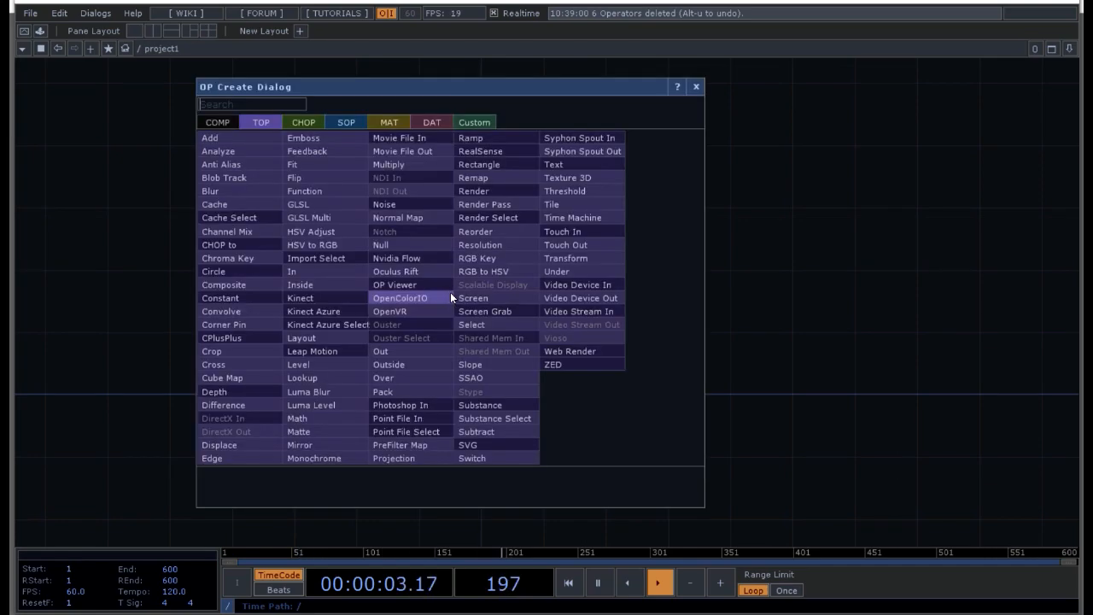
left_click(220, 122)
left_click(486, 163)
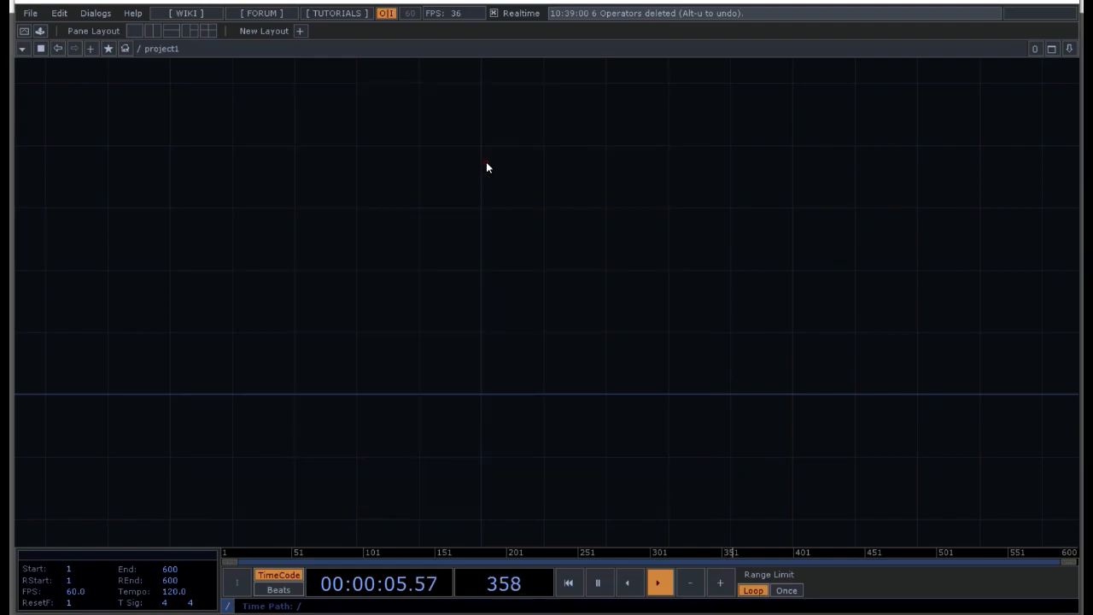
left_click(431, 298)
Step: Add a Camera COMP, a Light COMP and a Render TOP below the Bullet Solver, and close the operator dialog
left_click_drag(440, 399, 390, 268)
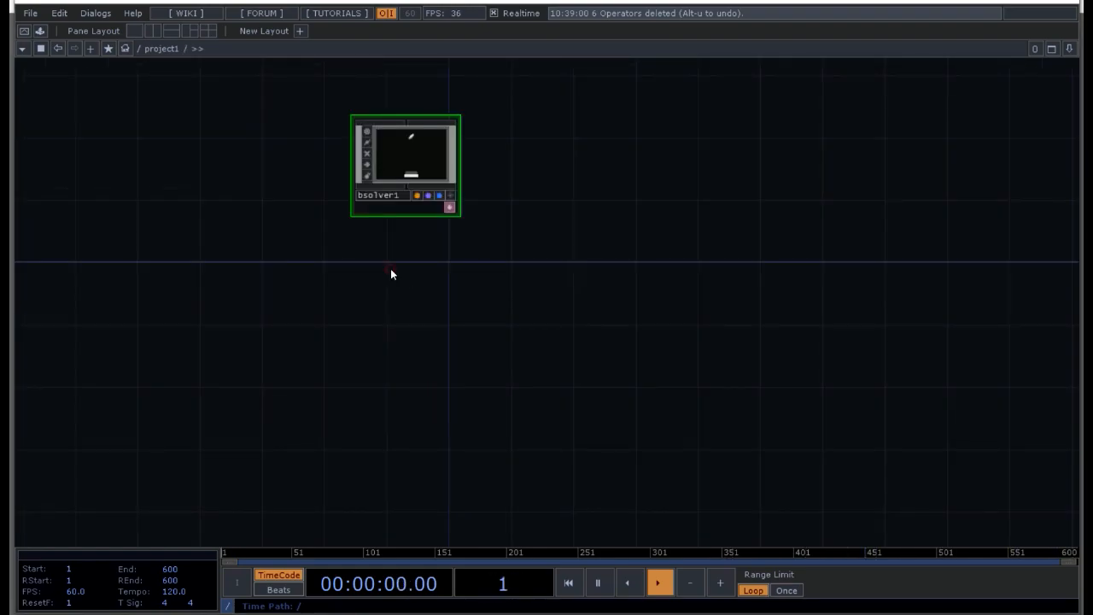
key("Tab")
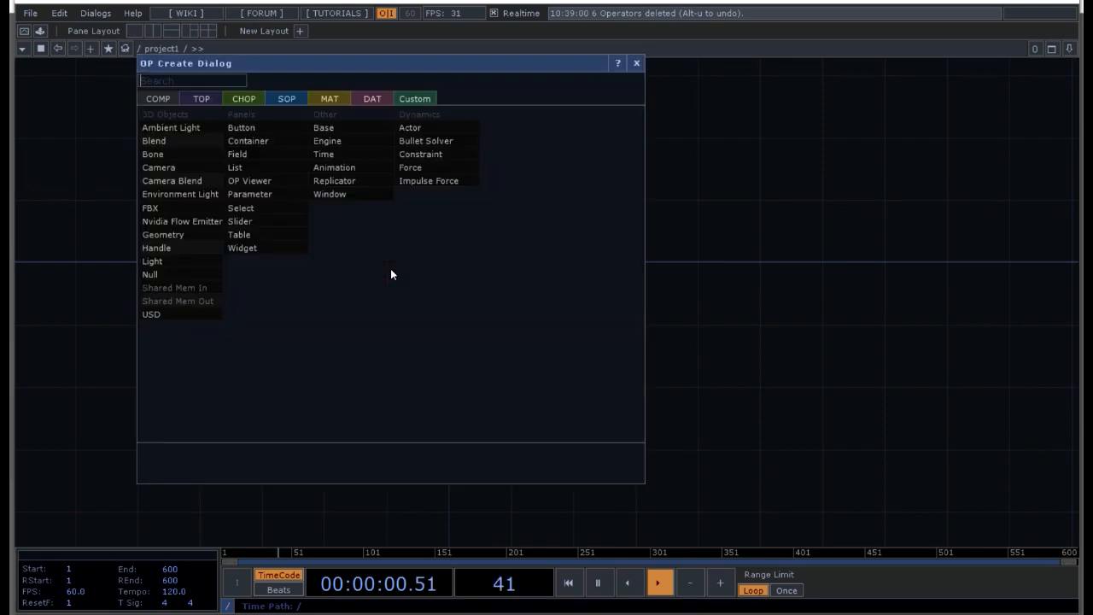
left_click(167, 98)
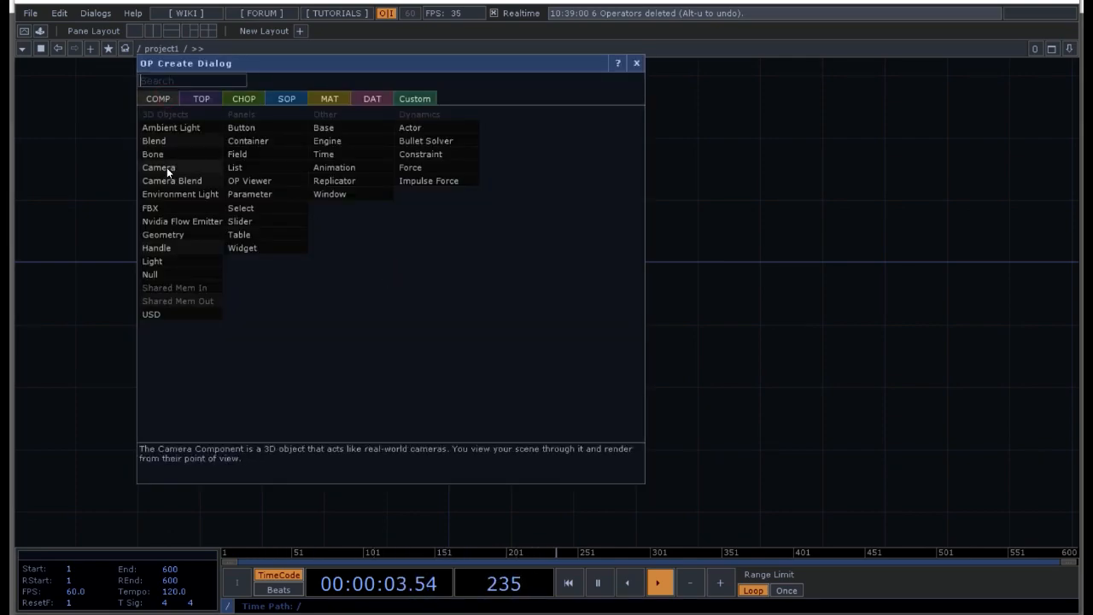
left_click(173, 260)
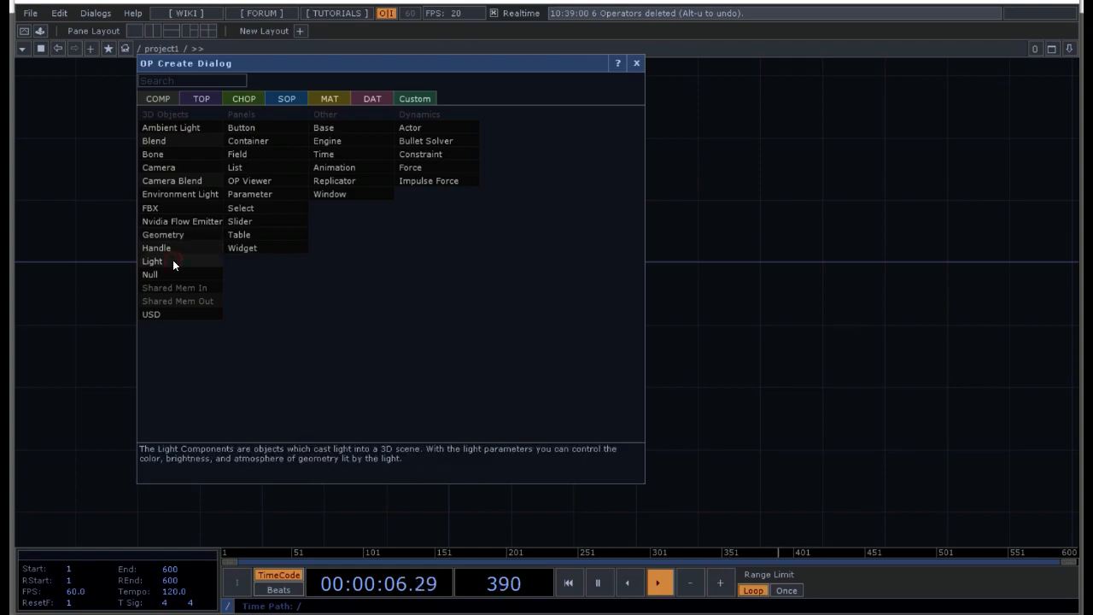
left_click(201, 98)
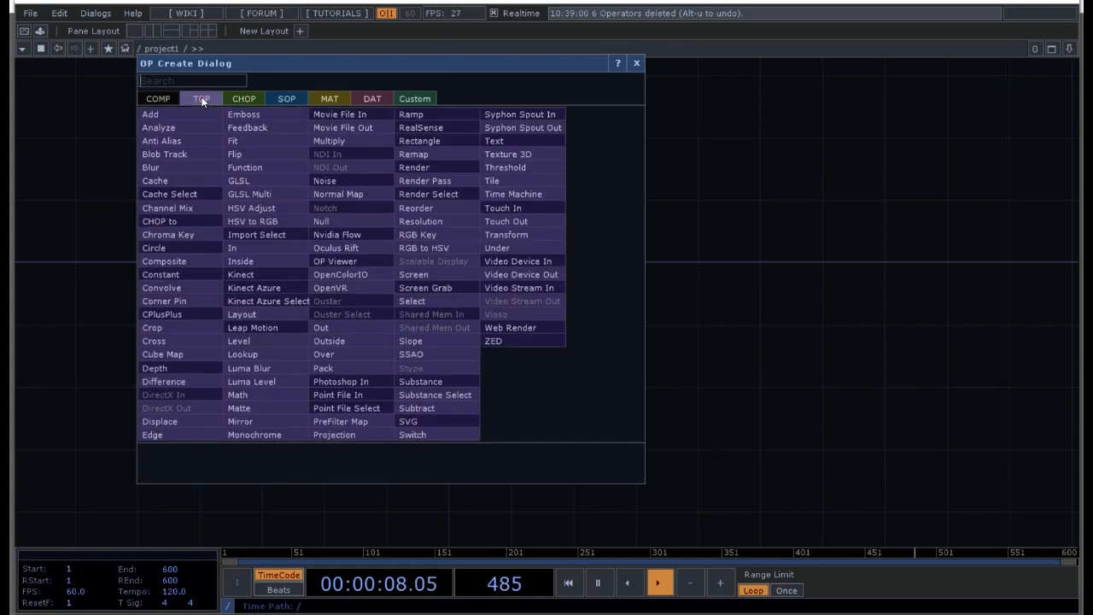
left_click(421, 167)
left_click(637, 63)
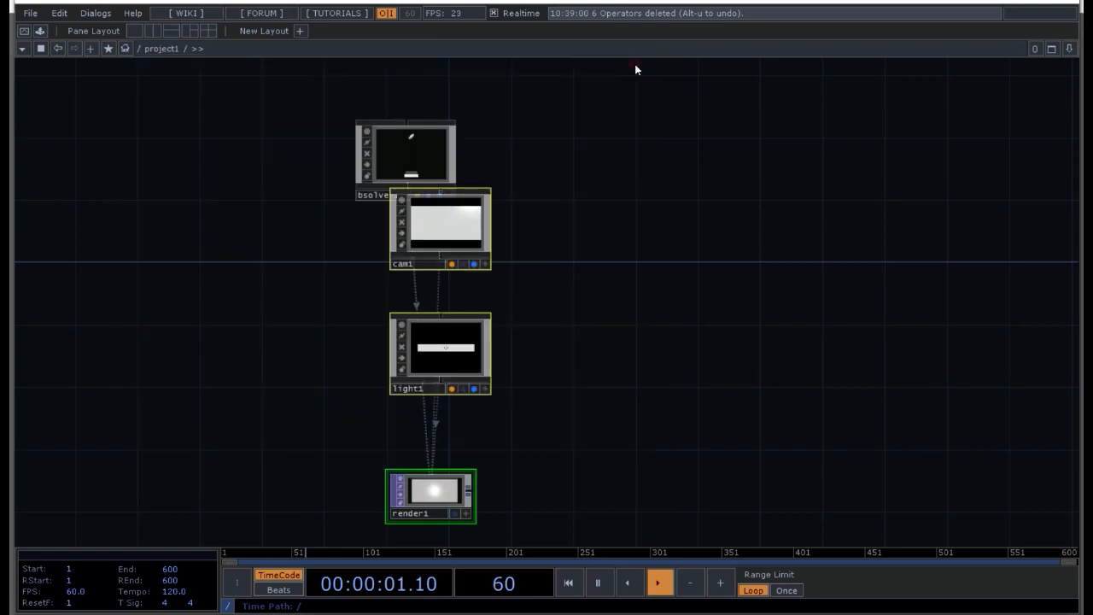
Step: Arrange the network with render1 to the right of the Bullet Solver and light1 directly beneath cam1
left_click(554, 269)
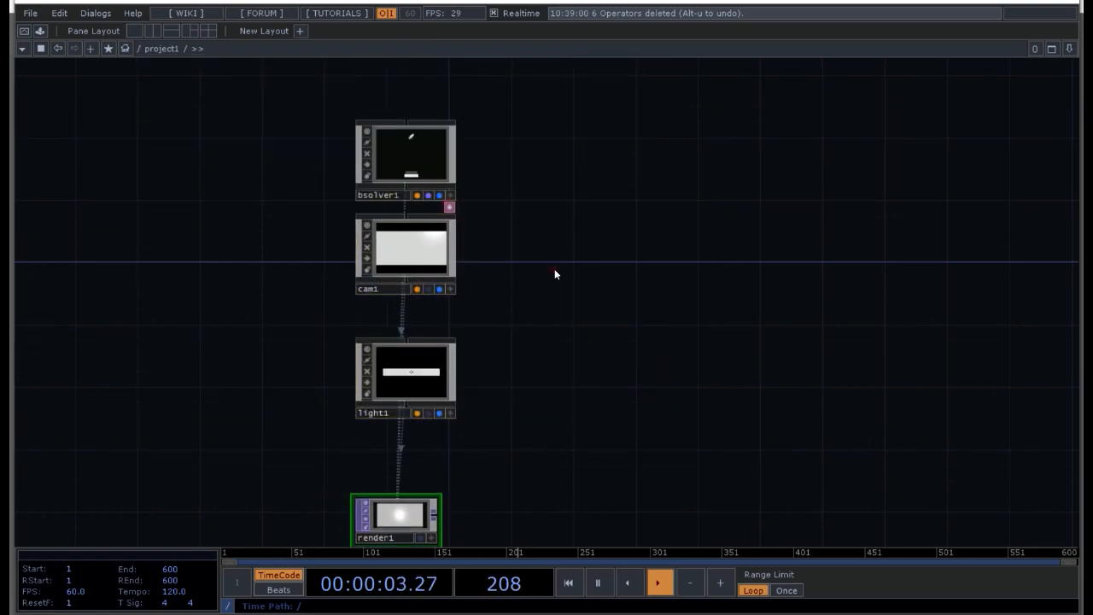
left_click(511, 403)
left_click_drag(429, 521, 646, 163)
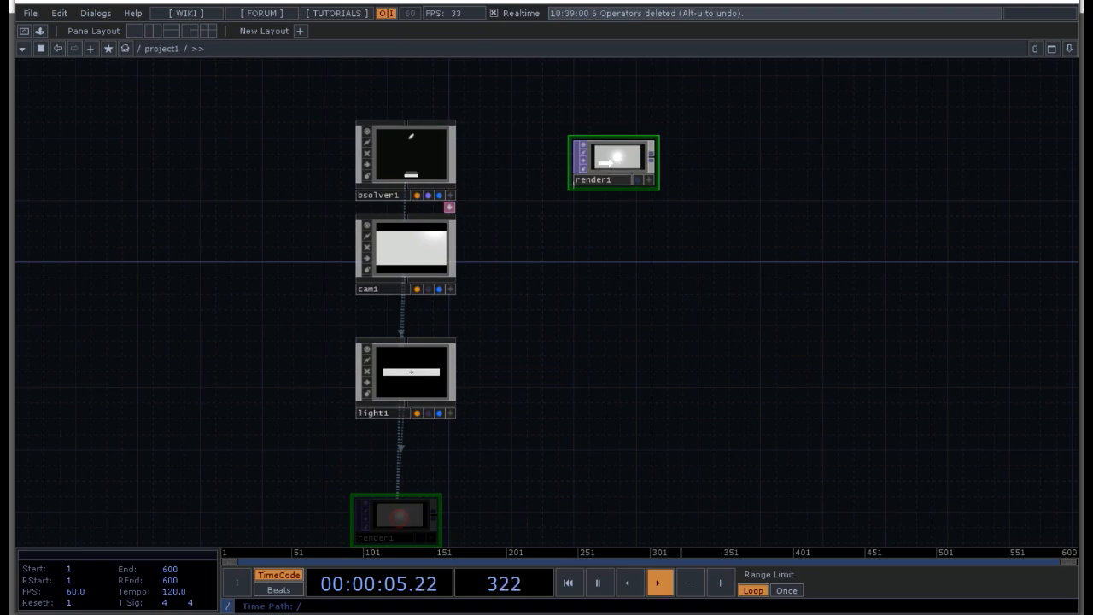
left_click_drag(399, 387, 400, 356)
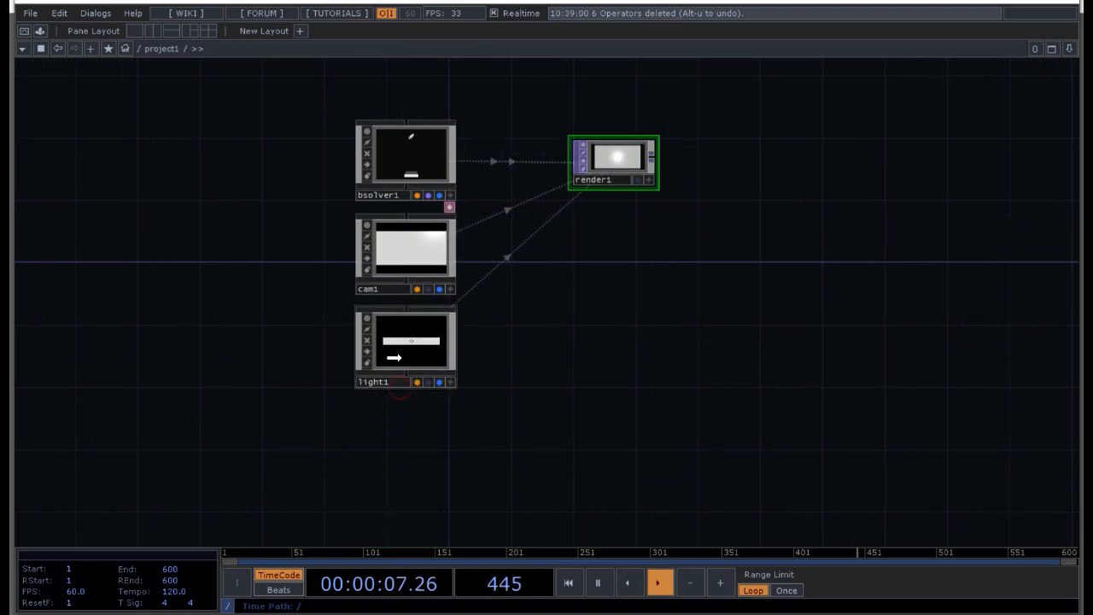
left_click_drag(579, 242, 526, 325)
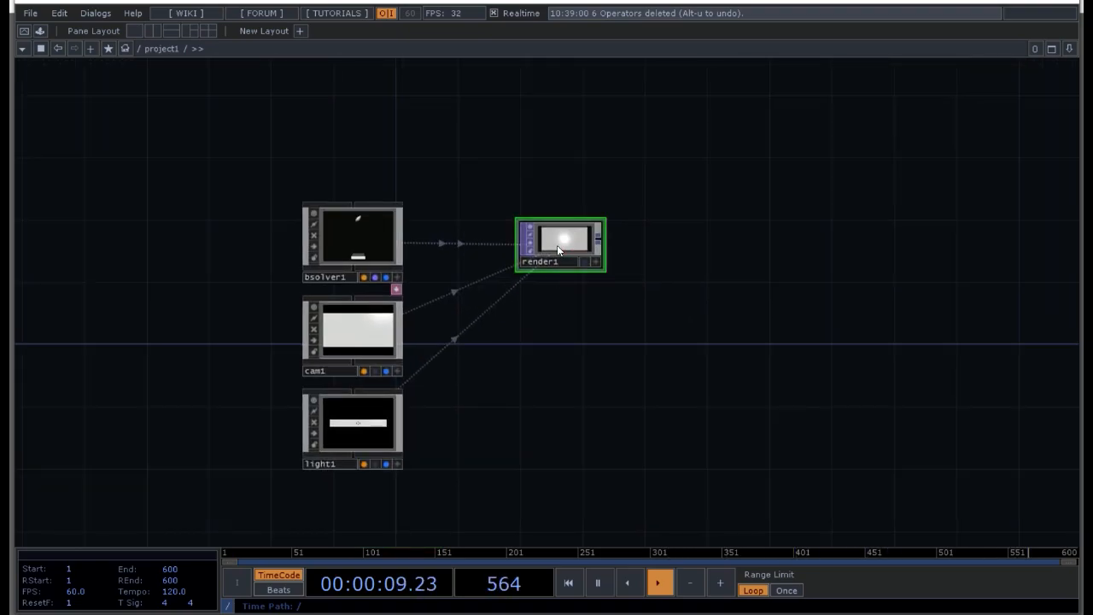
Step: Try pulling cam1 back with a Z translate of 25
scroll(557, 245, "up", 3)
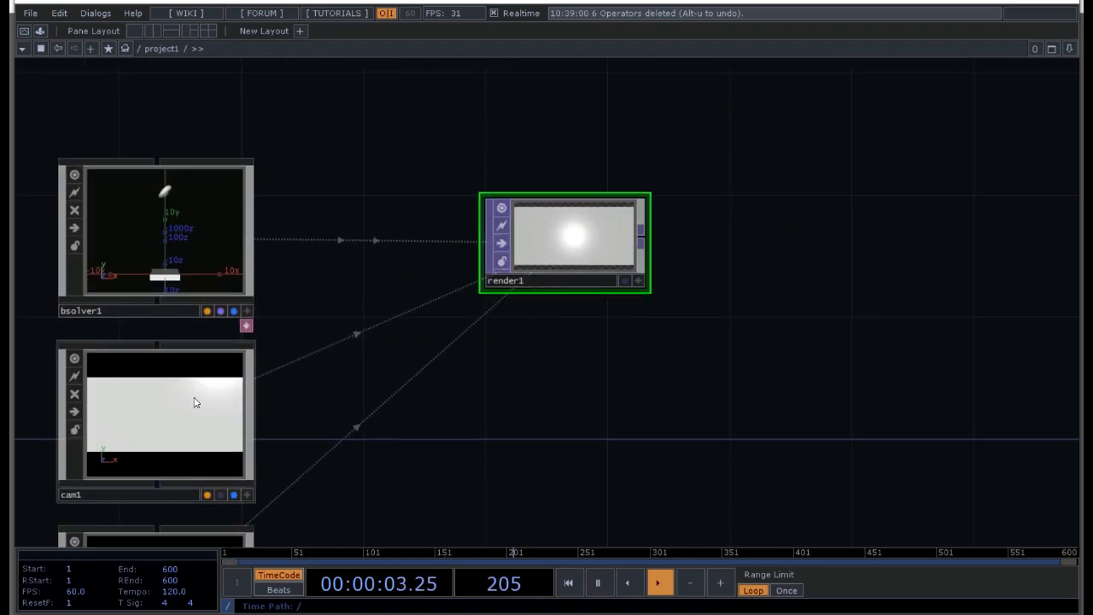
left_click(153, 430)
key("p")
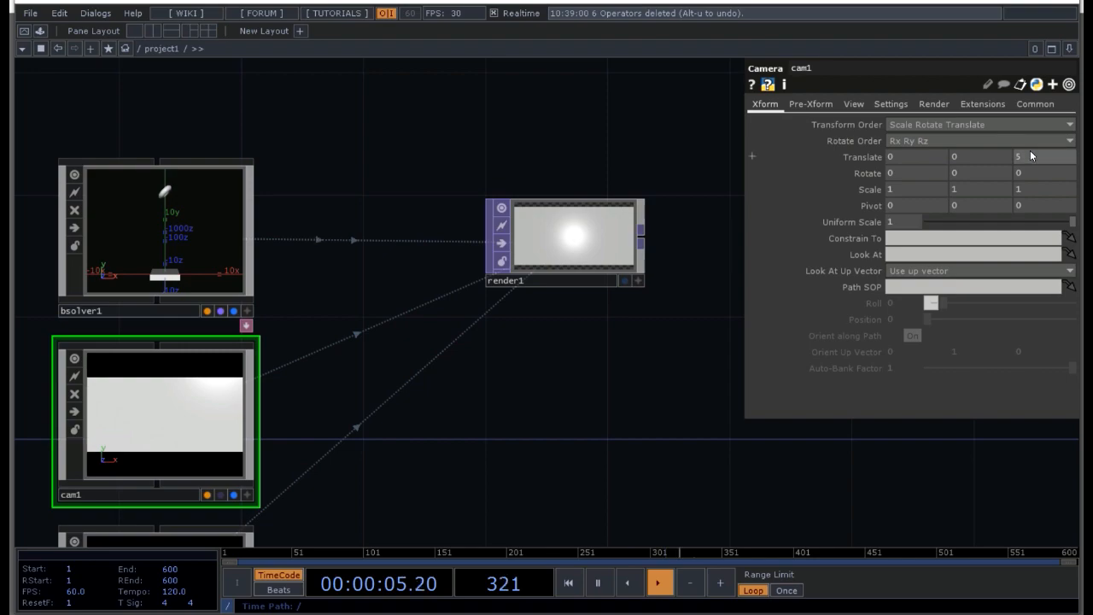
middle_click_drag(1031, 157, 1032, 128)
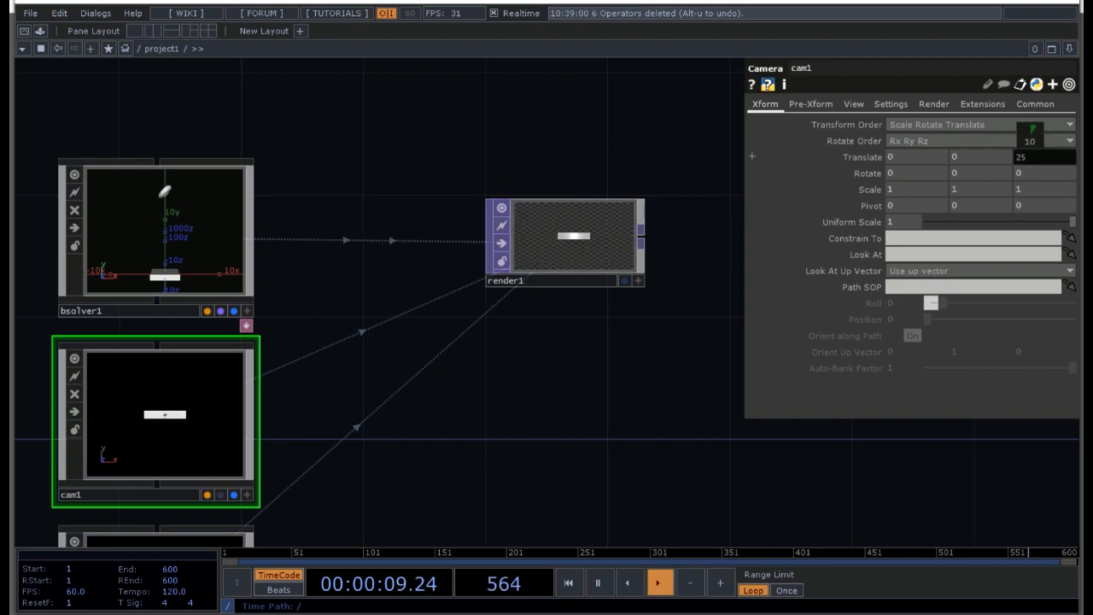
middle_click_drag(1032, 128, 1031, 132)
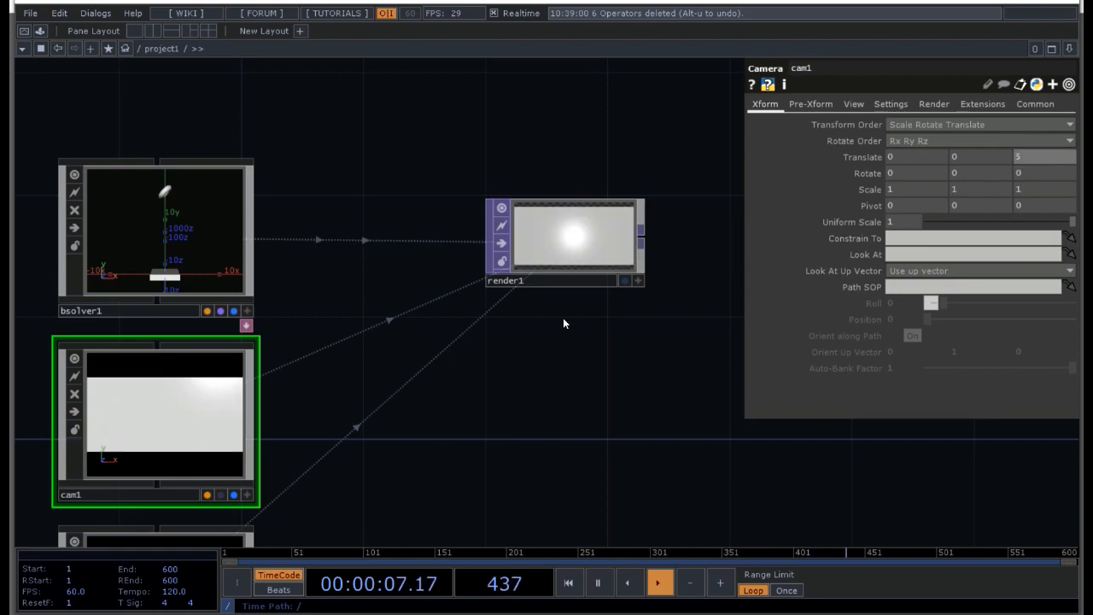
key("p")
Step: Enter the Bullet Solver's network and delete its two default actors
double_click(171, 227)
scroll(355, 343, "down", 5)
left_click_drag(544, 458, 496, 358)
right_click_drag(543, 345, 162, 147)
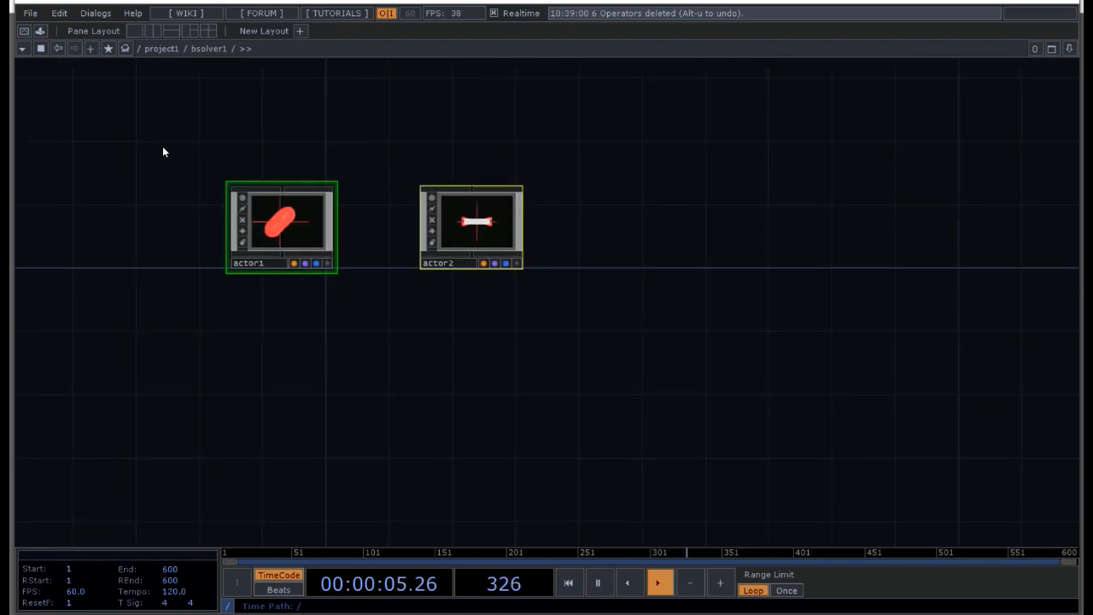
key("Delete")
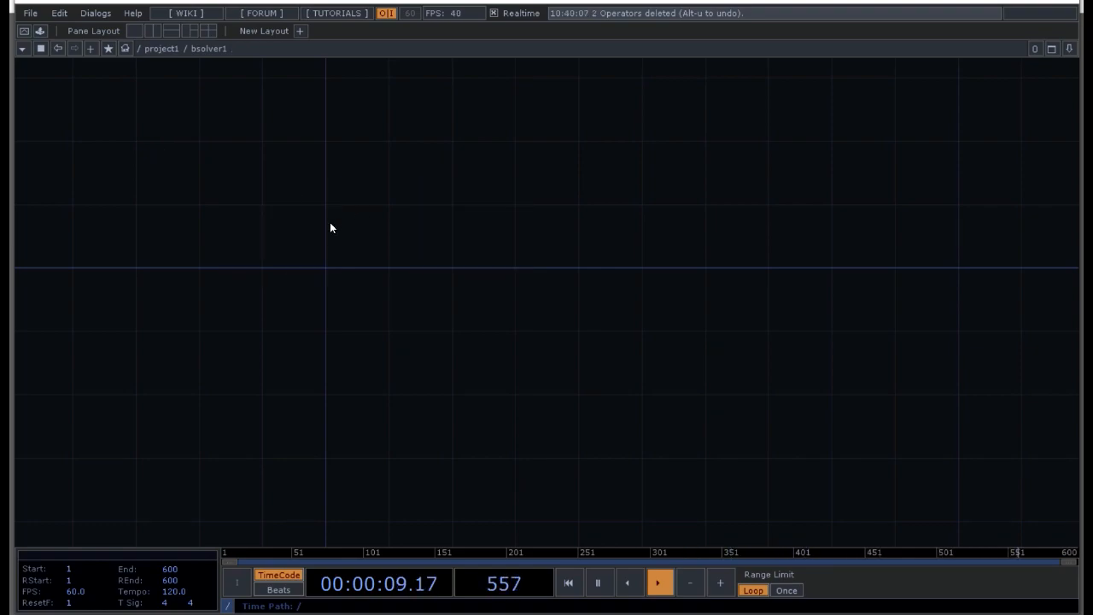
Step: Add three Actor COMPs inside the Bullet Solver, stacked in a vertical column
key("Tab")
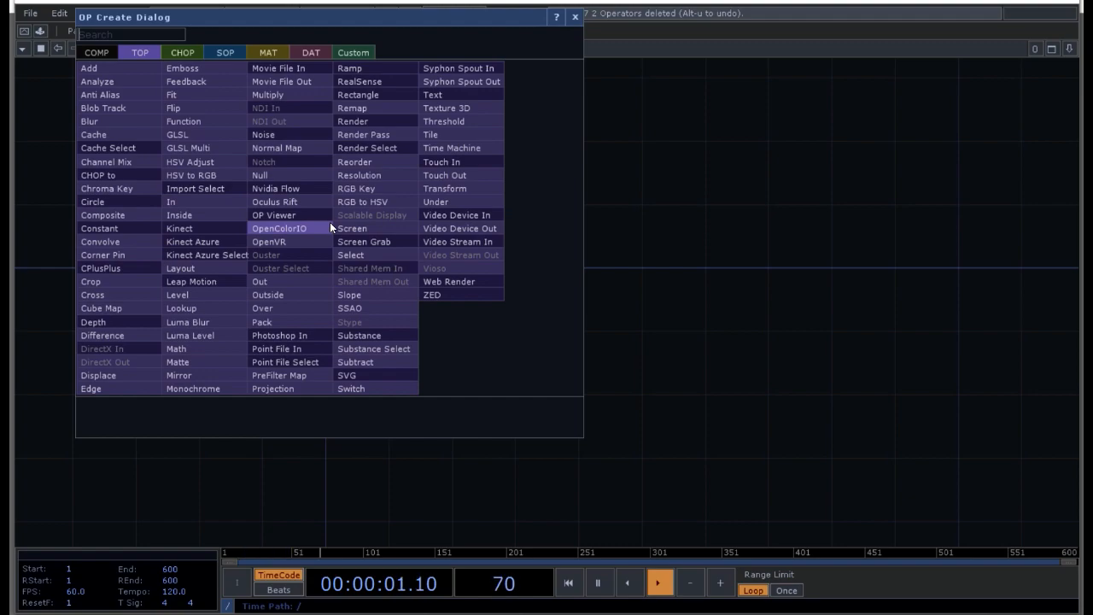
left_click(102, 50)
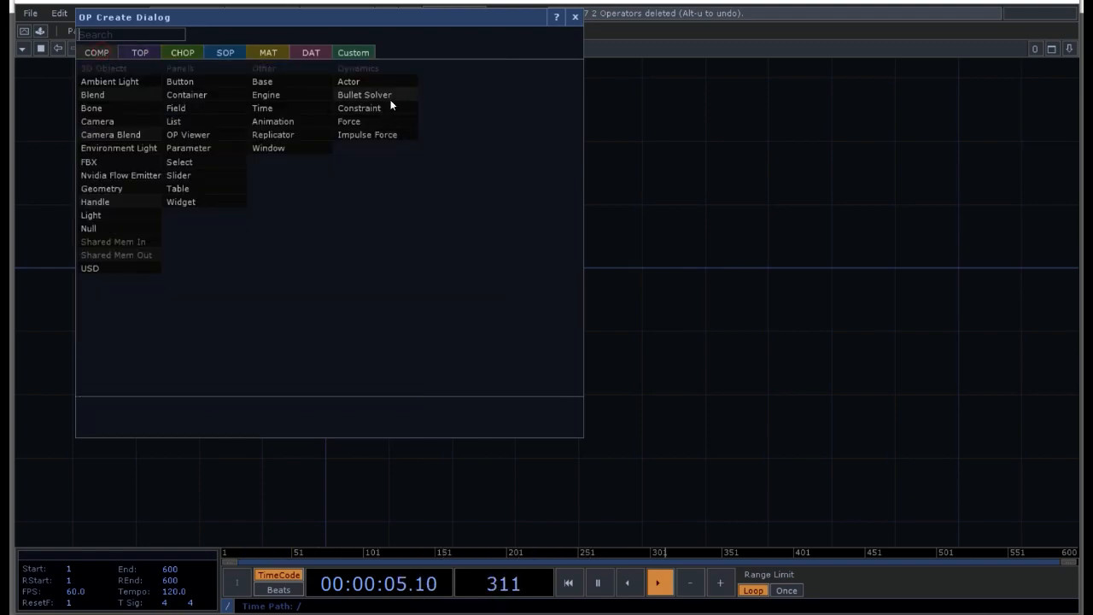
left_click(360, 80)
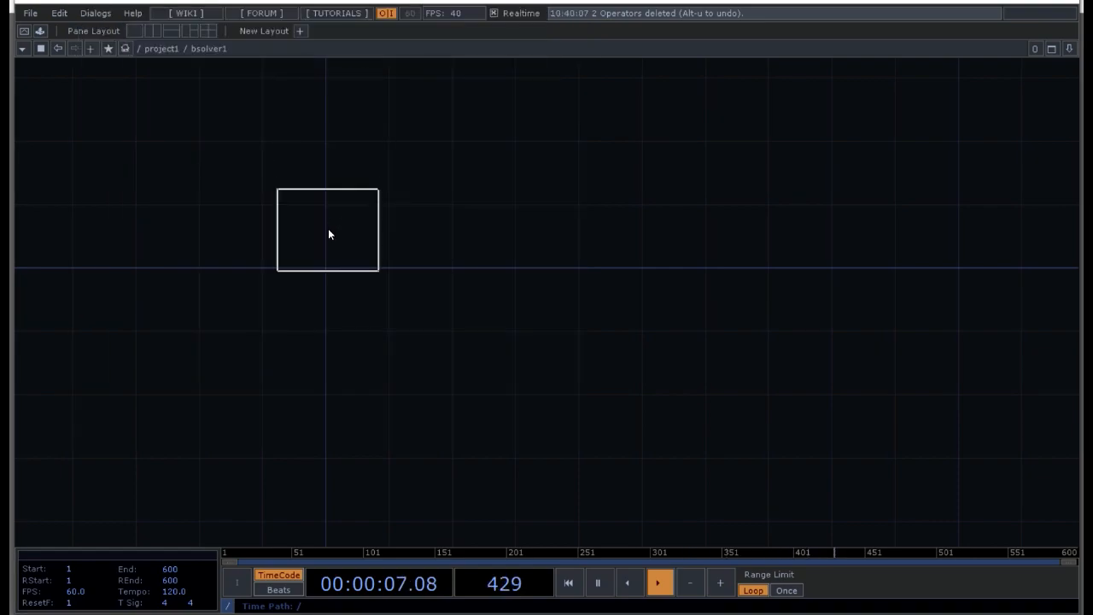
left_click(325, 227)
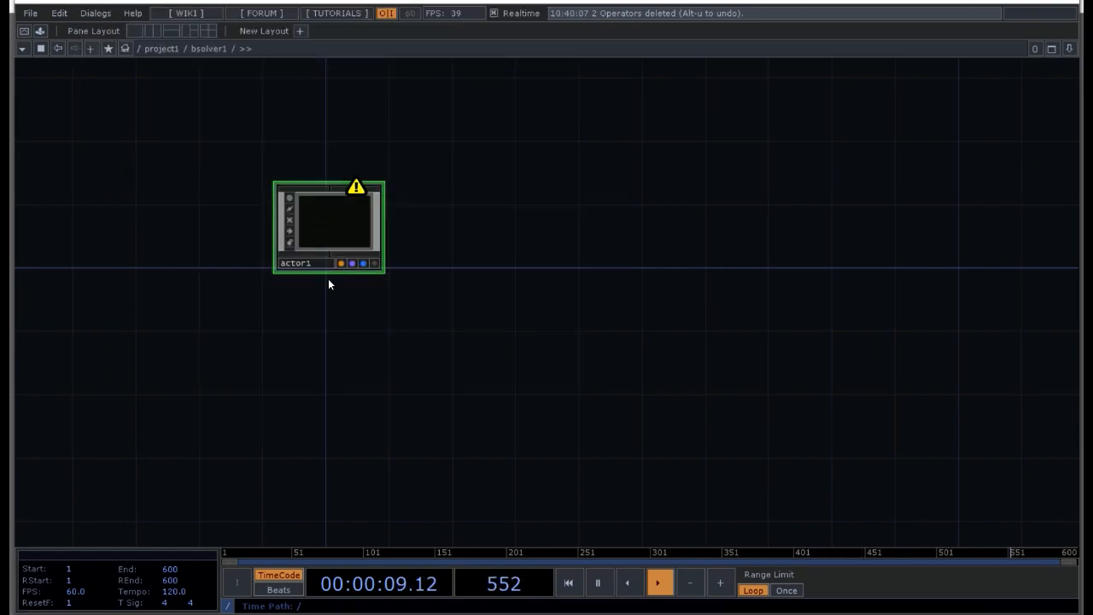
key("Tab")
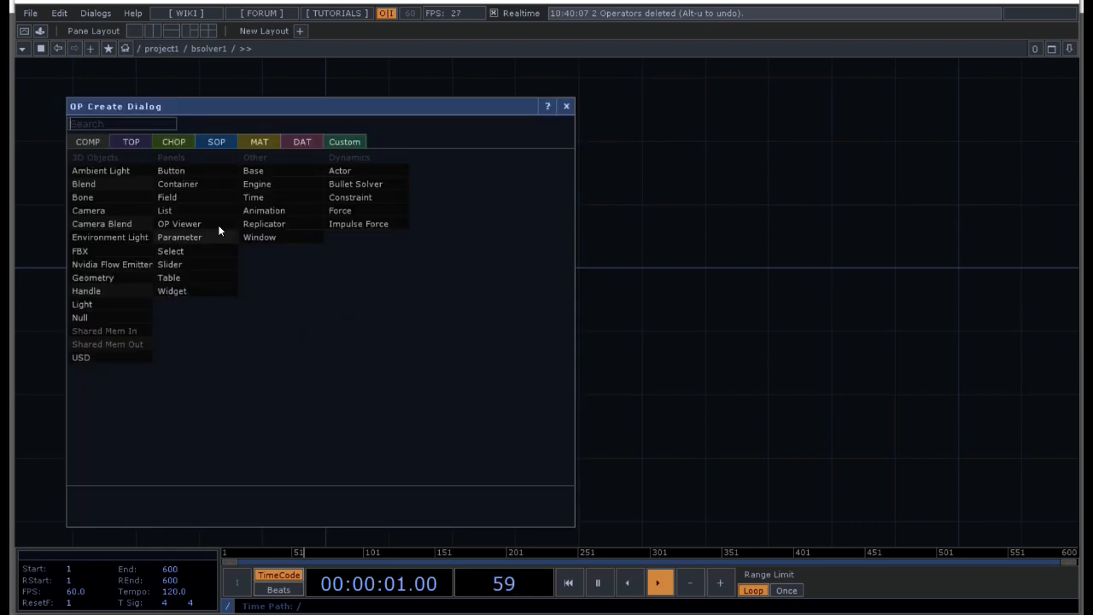
left_click(340, 170)
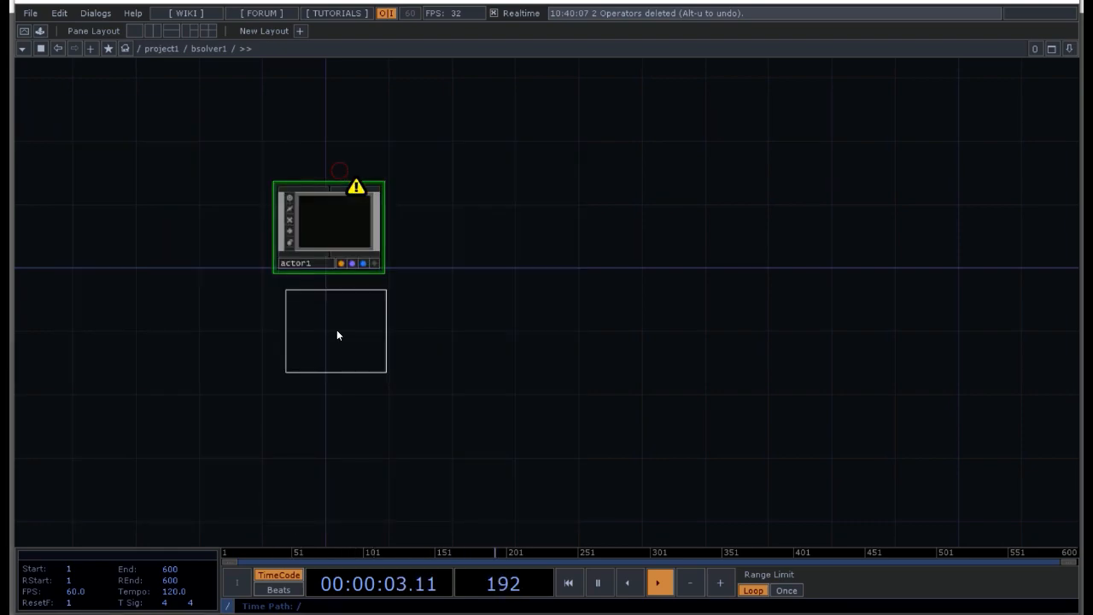
left_click(330, 330)
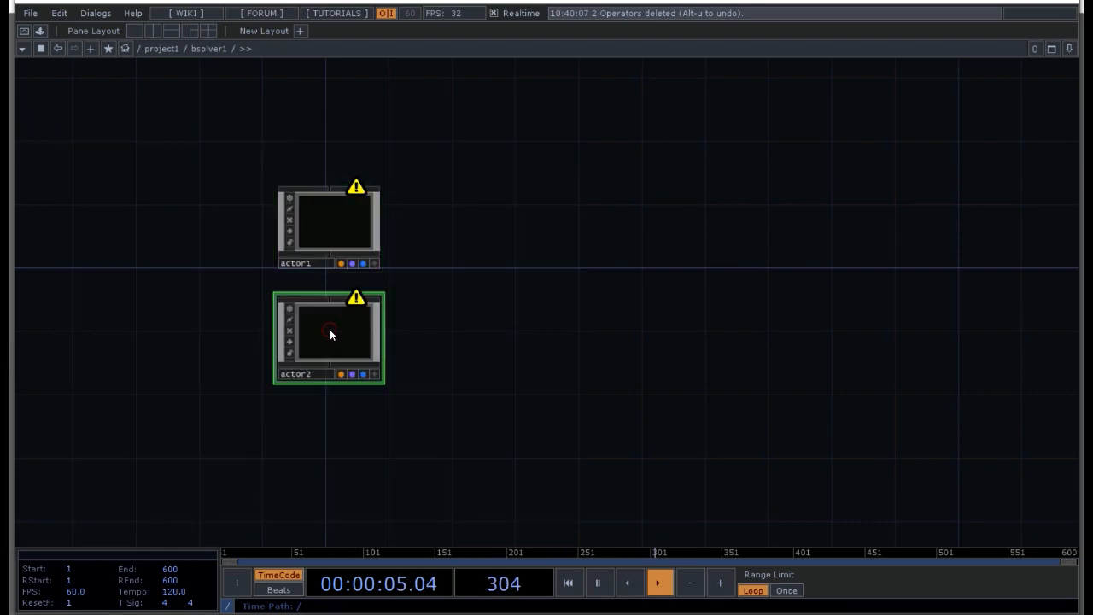
key("Tab")
left_click(368, 190)
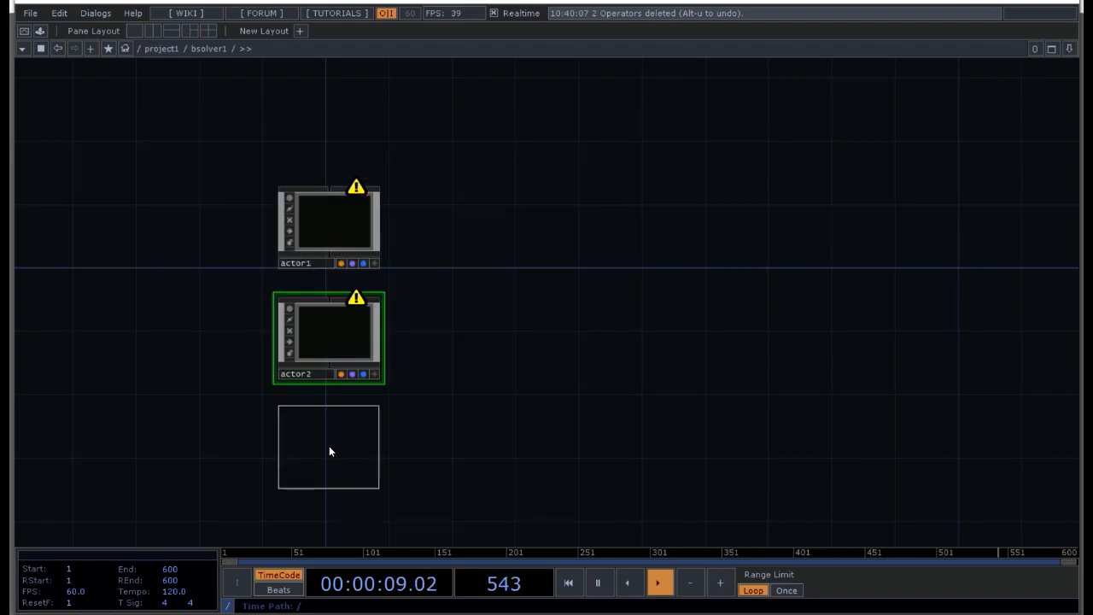
left_click(329, 451)
Step: Read the warning details of the topmost Actor COMP
left_click_drag(468, 222, 536, 235)
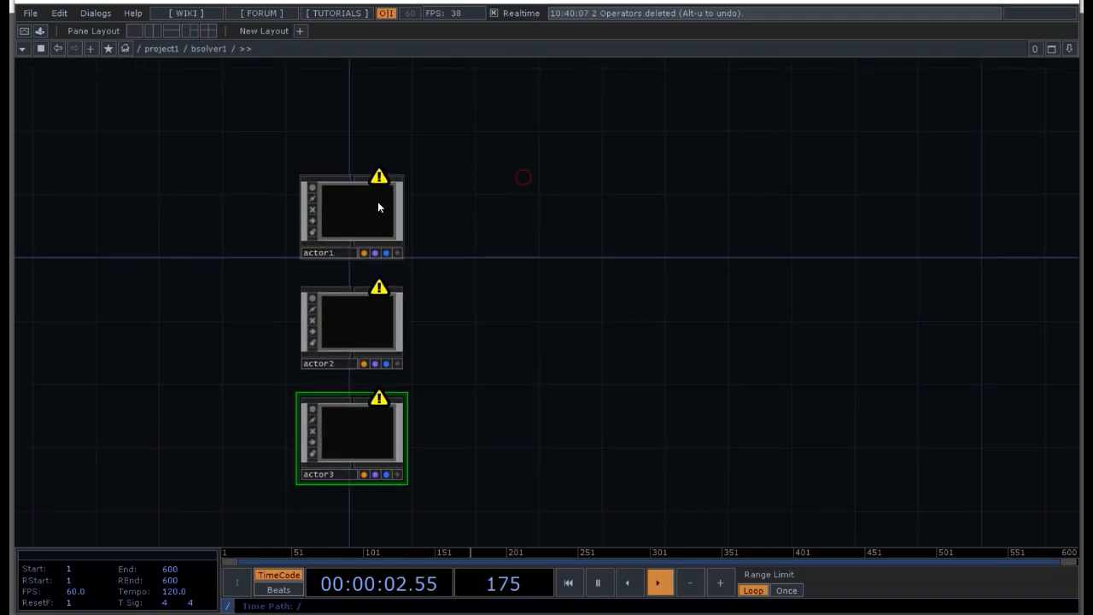
mouse_move(359, 234)
left_mouse_down()
mouse_move(376, 234)
mouse_move(360, 234)
left_mouse_up()
middle_click(386, 181)
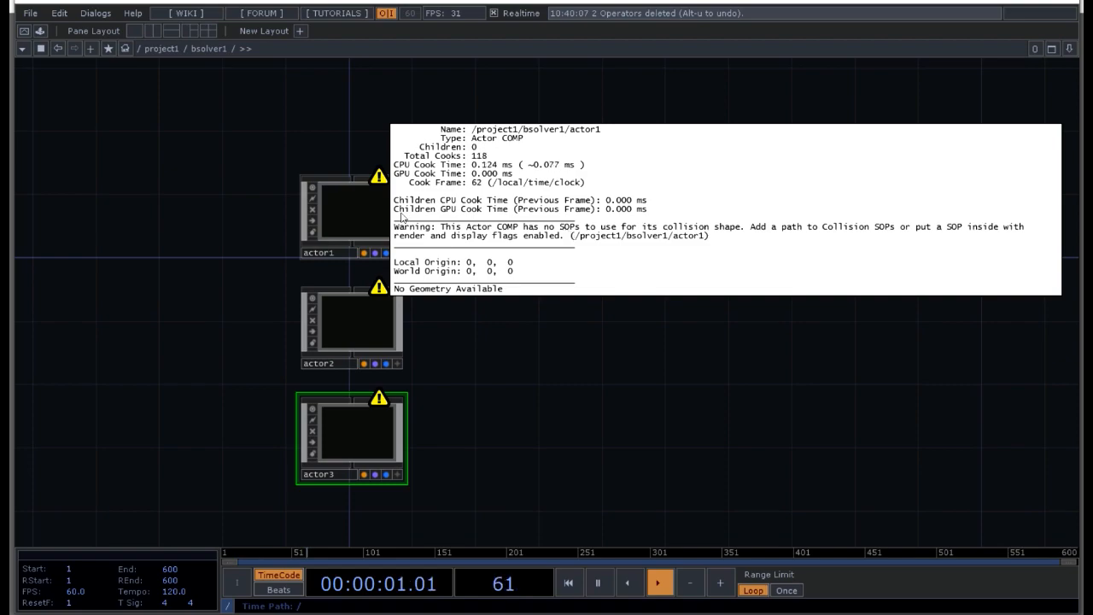
left_click(530, 348)
Step: Rename the three Actor COMPs from bottom to top as room, ball and keyboard
left_click(335, 475)
type("room")
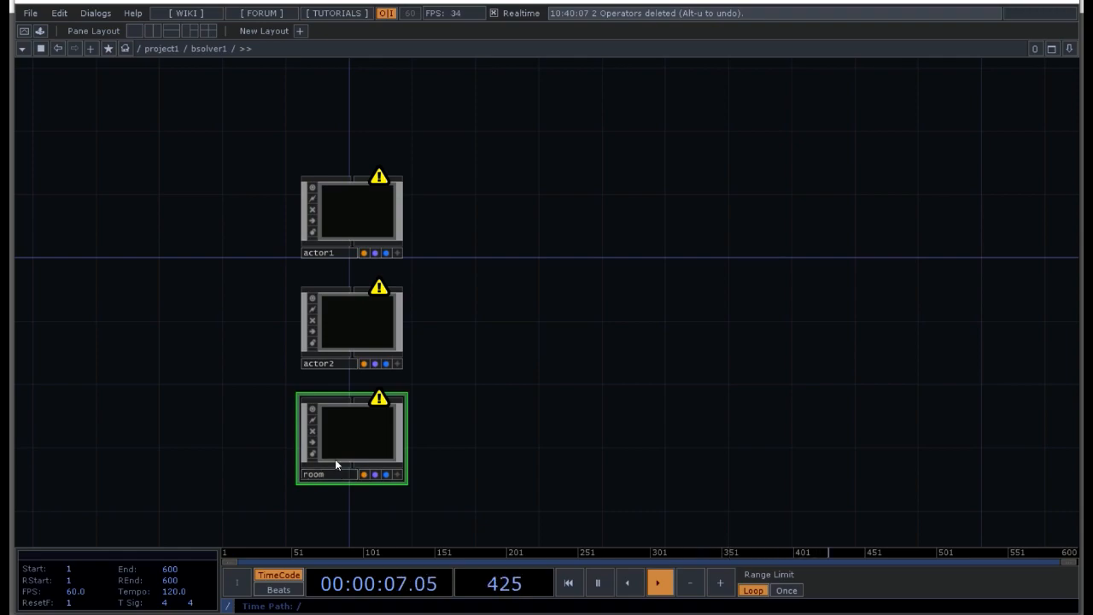
left_click(342, 364)
type("ball")
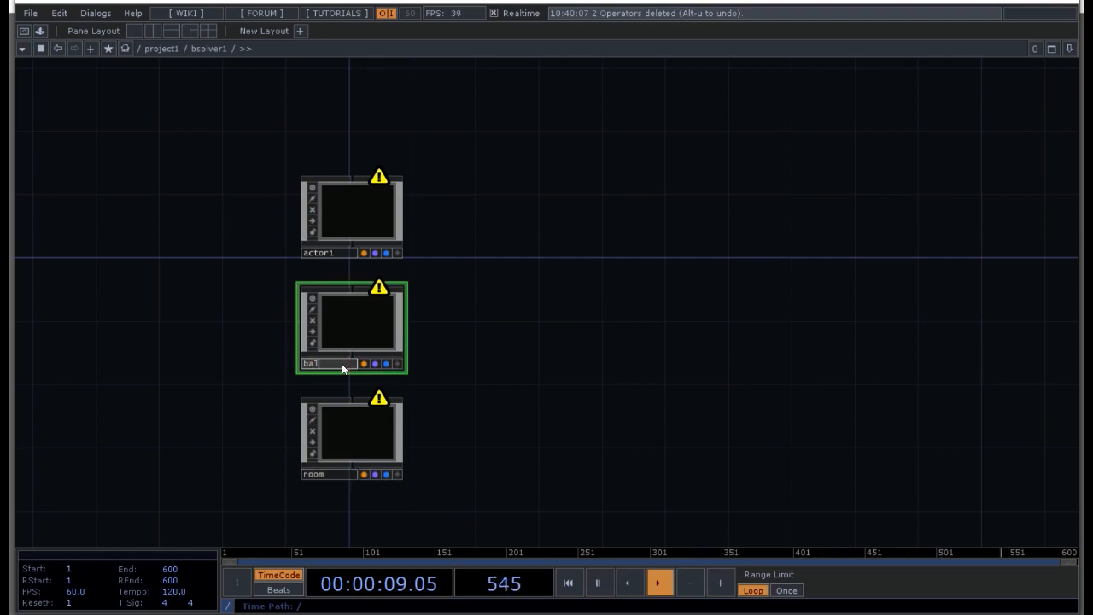
left_click(335, 252)
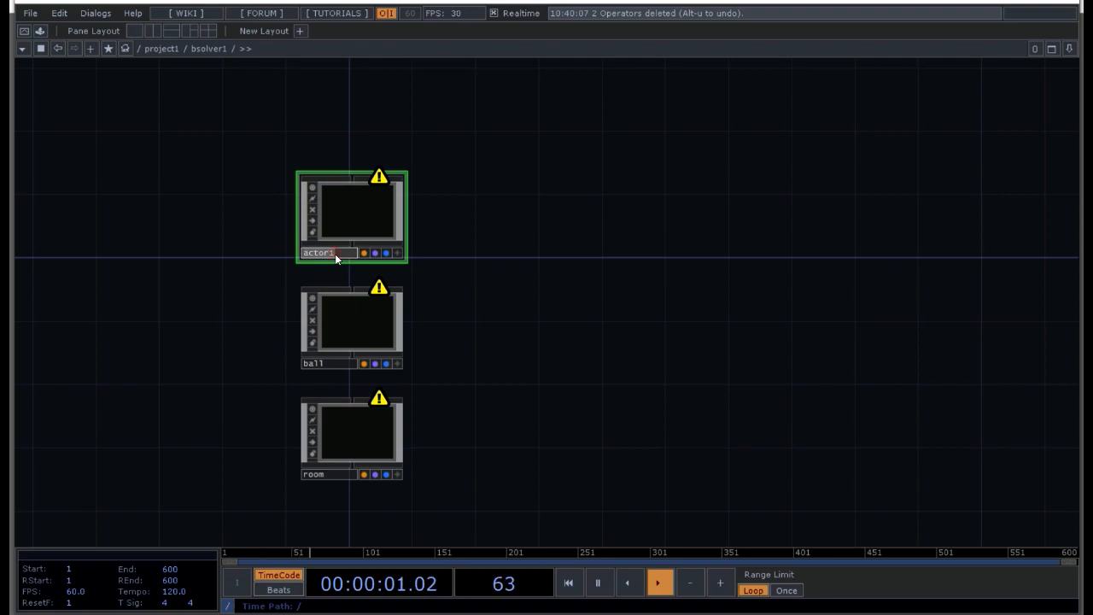
type("keyboard")
key("Return")
Step: Add a Sphere SOP inside the ball actor with its display and render flags on, and return to the solver network
double_click(348, 331)
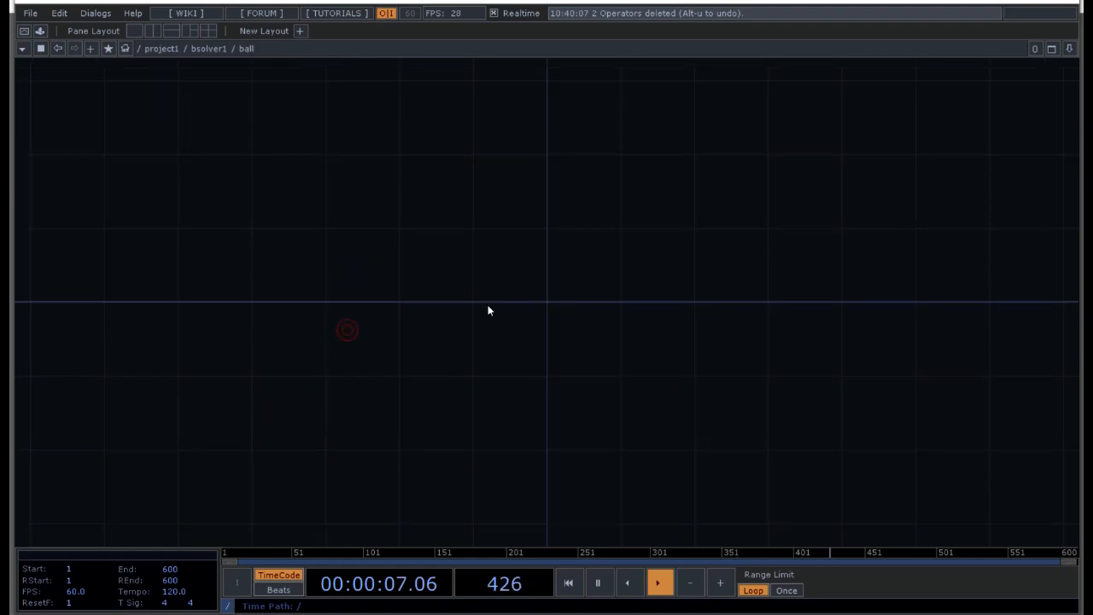
key("Tab")
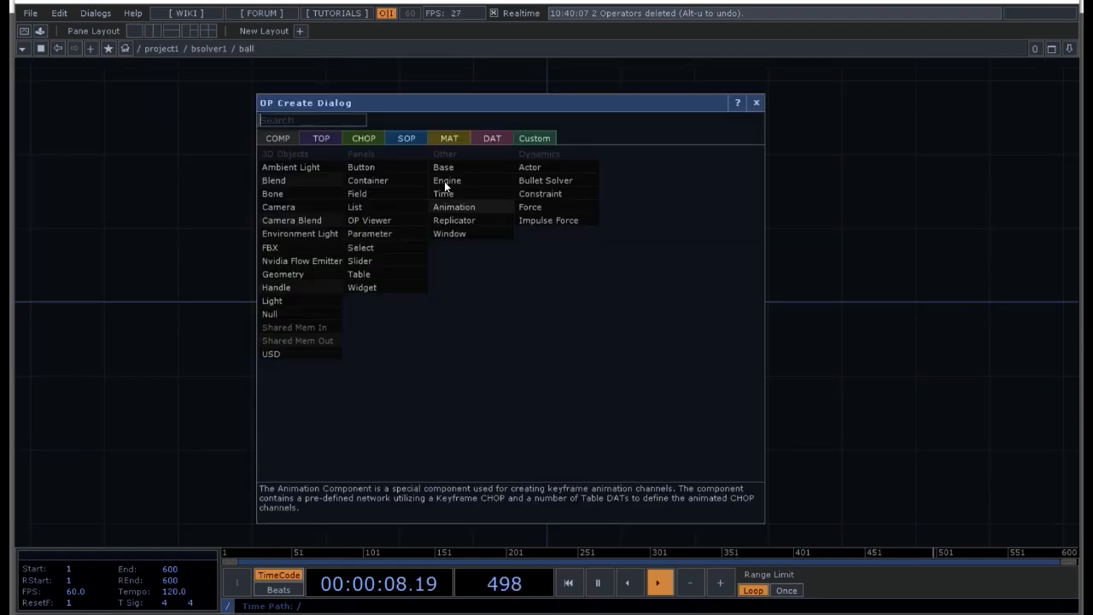
left_click(416, 137)
type("sphere")
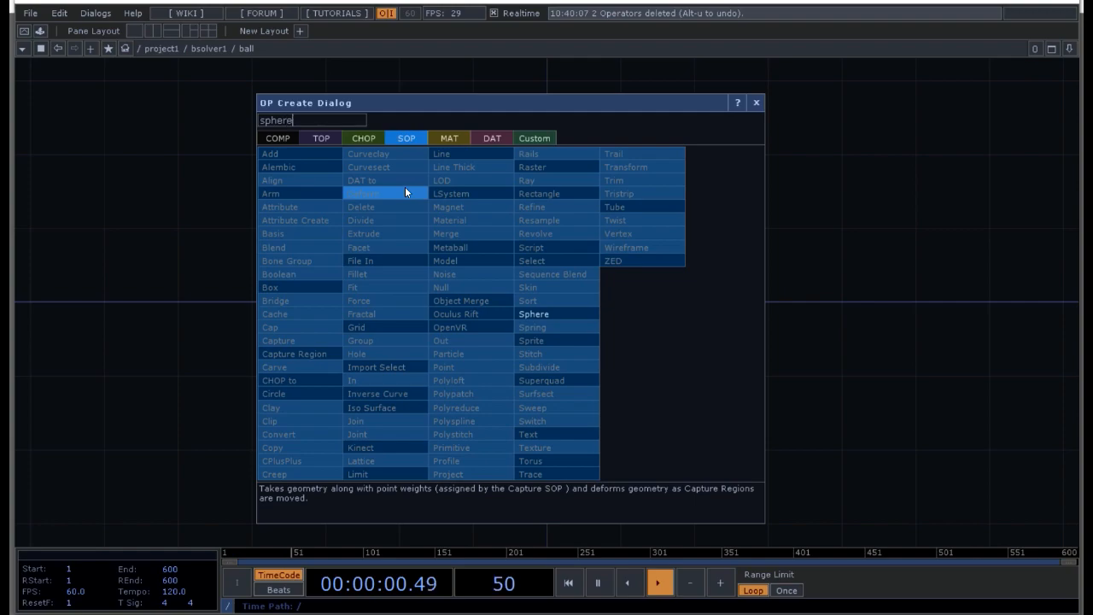
left_click(535, 313)
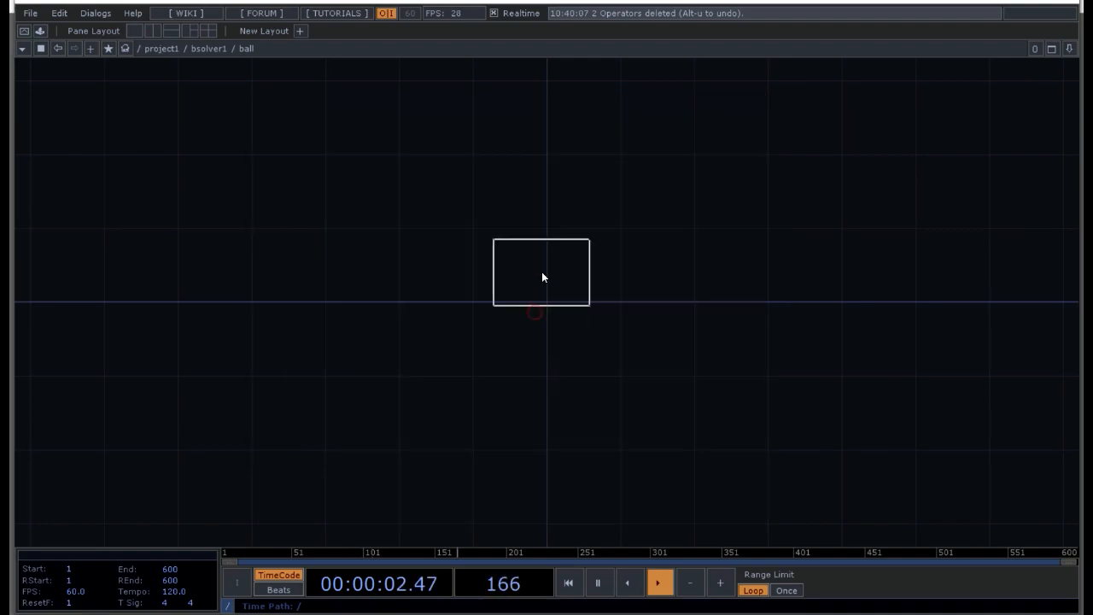
left_click(545, 271)
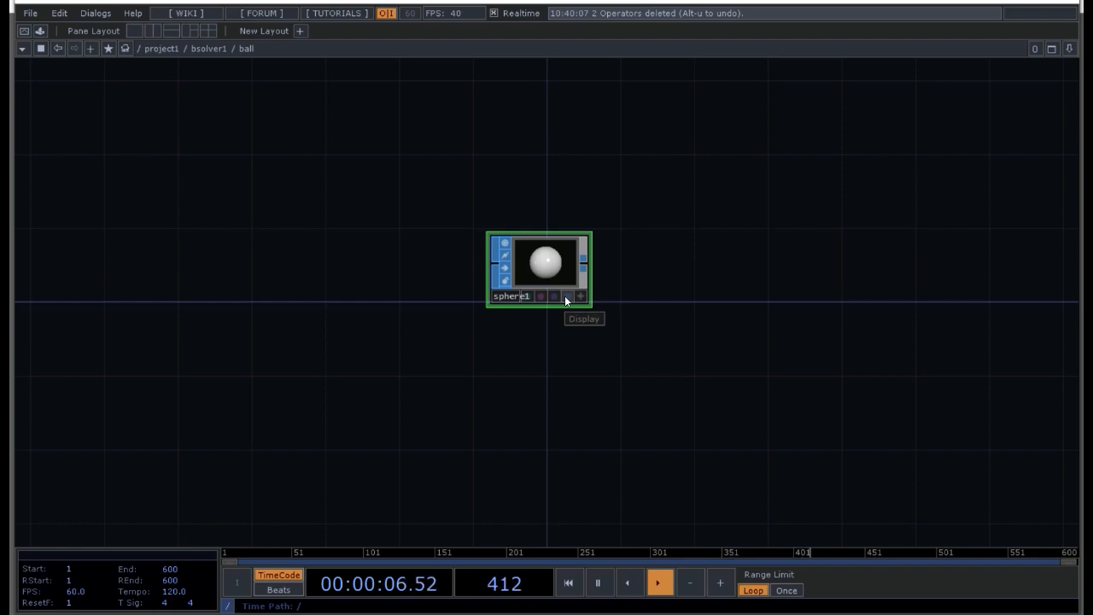
left_click(566, 296)
left_click(555, 297)
left_click(549, 351)
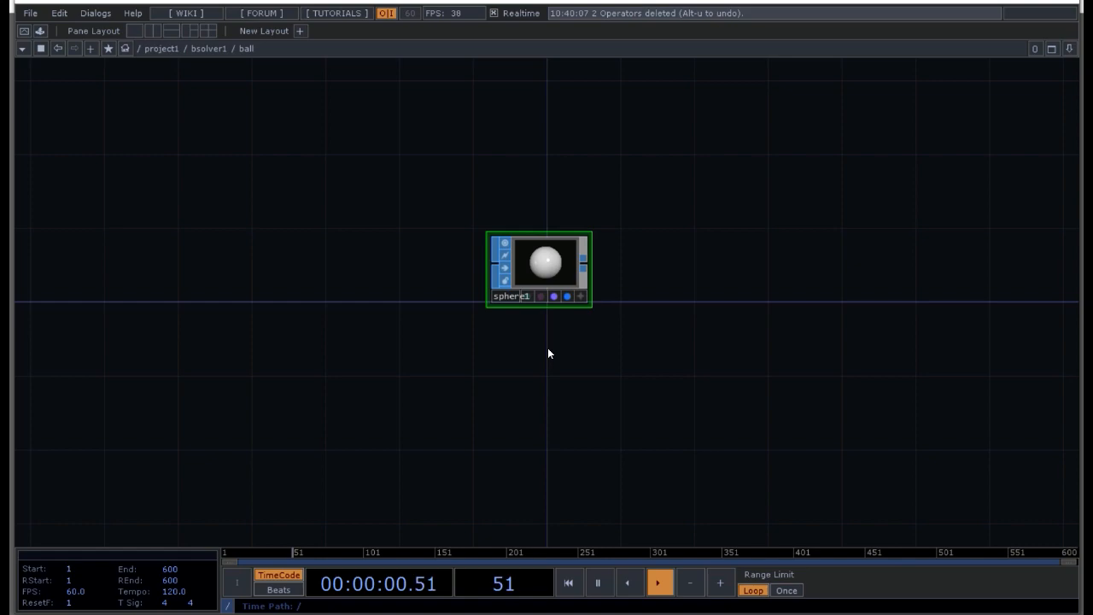
key("u")
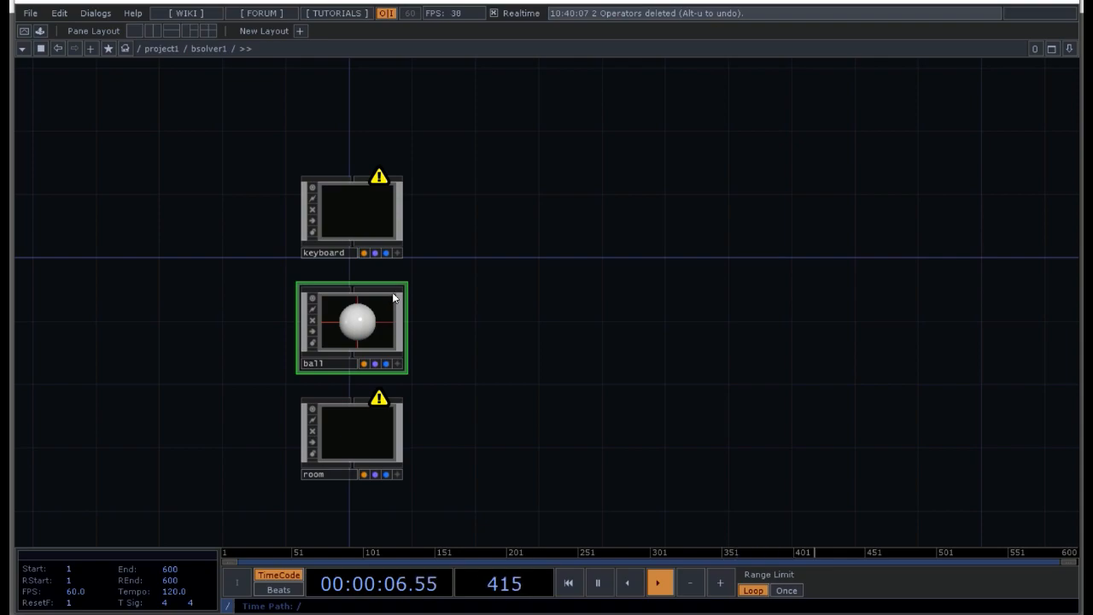
Step: Add a Box SOP inside the room actor and turn on its display and render flags
left_click_drag(494, 427, 499, 338)
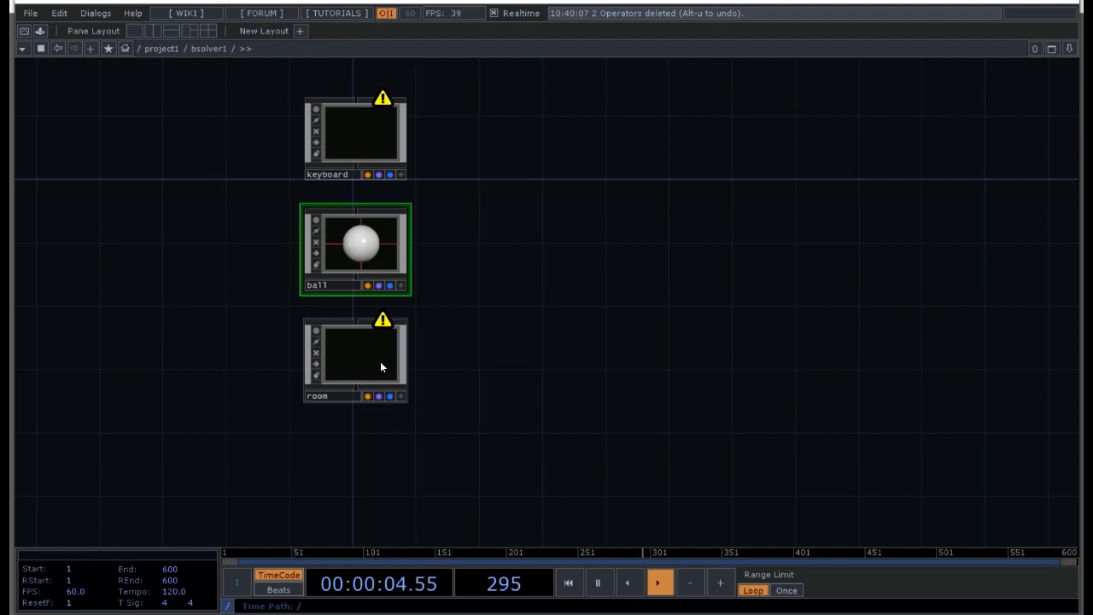
double_click(381, 366)
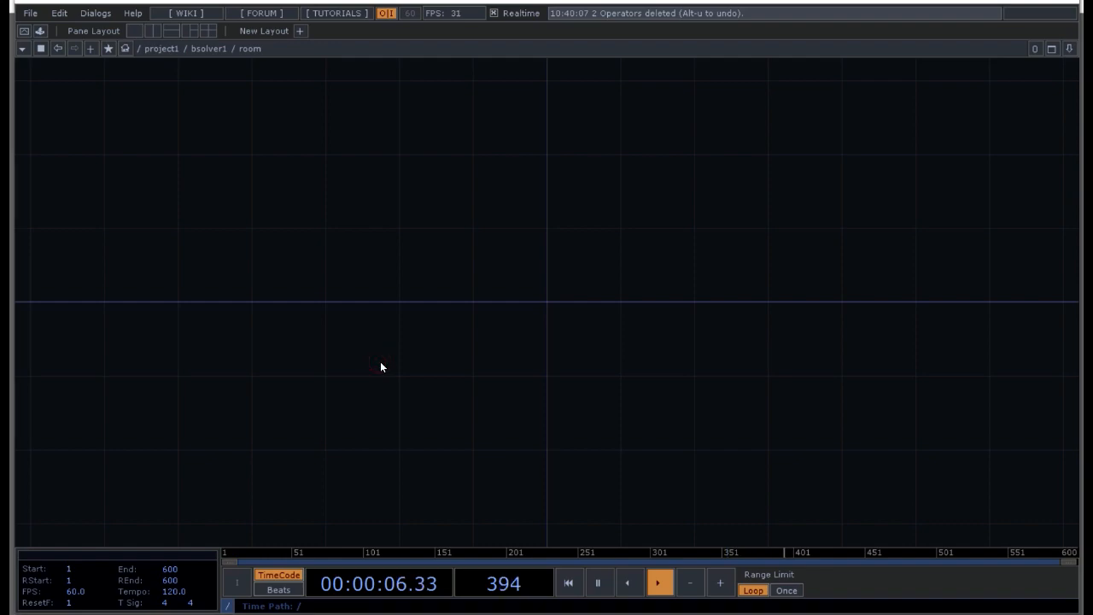
key("Tab")
left_click(151, 341)
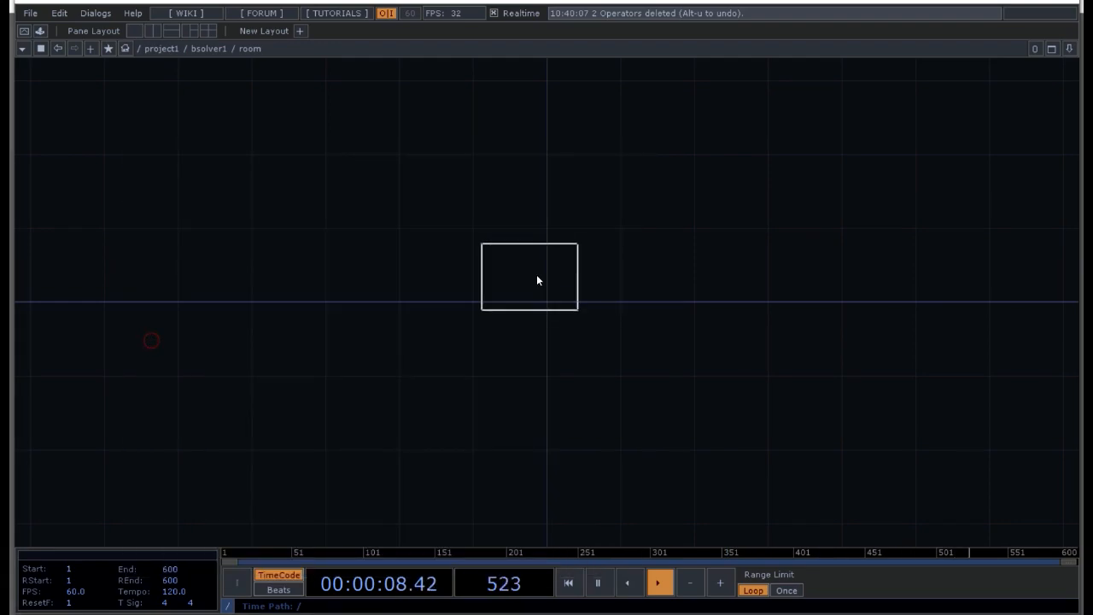
left_click(544, 272)
left_click(555, 296)
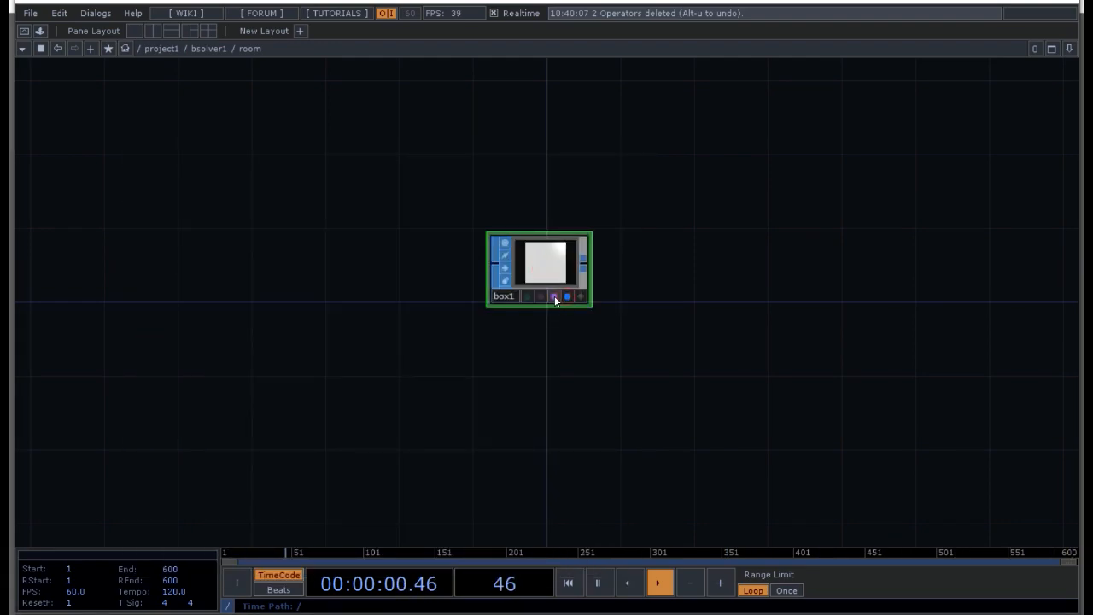
Step: Set the size of the room's box to 2.16, 1.4 and 10, and return to the solver network
key("p")
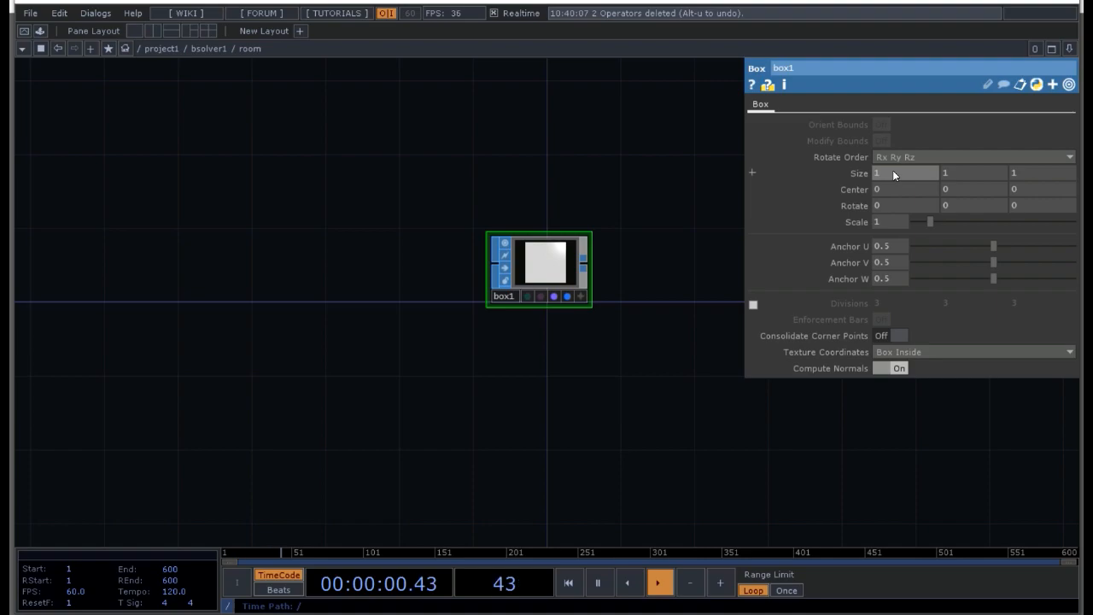
left_click(894, 175)
key("BackSpace")
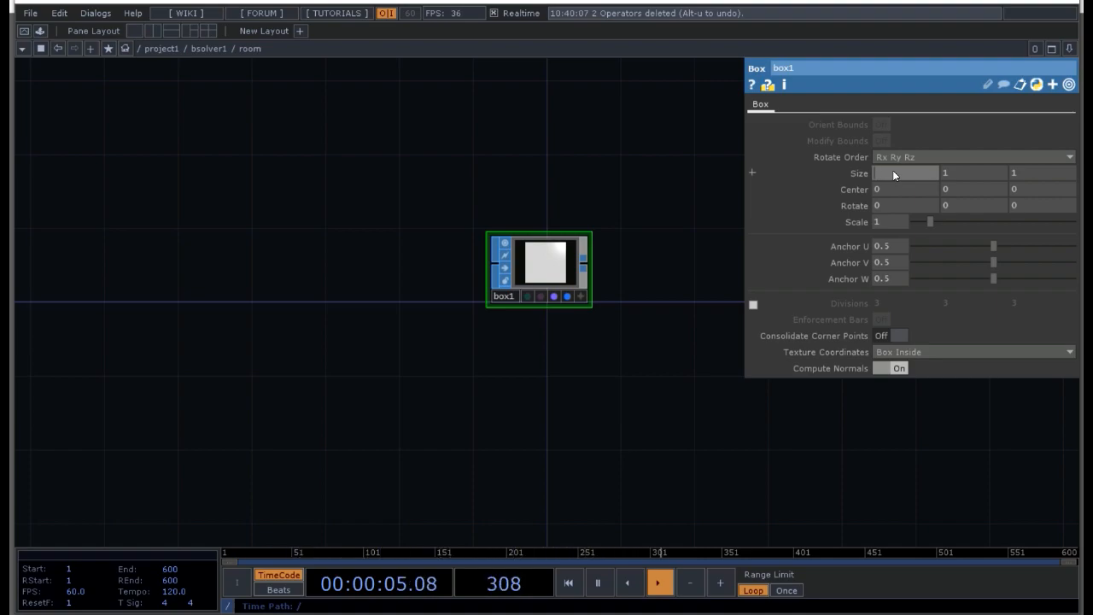
type("2.16")
left_click(979, 173)
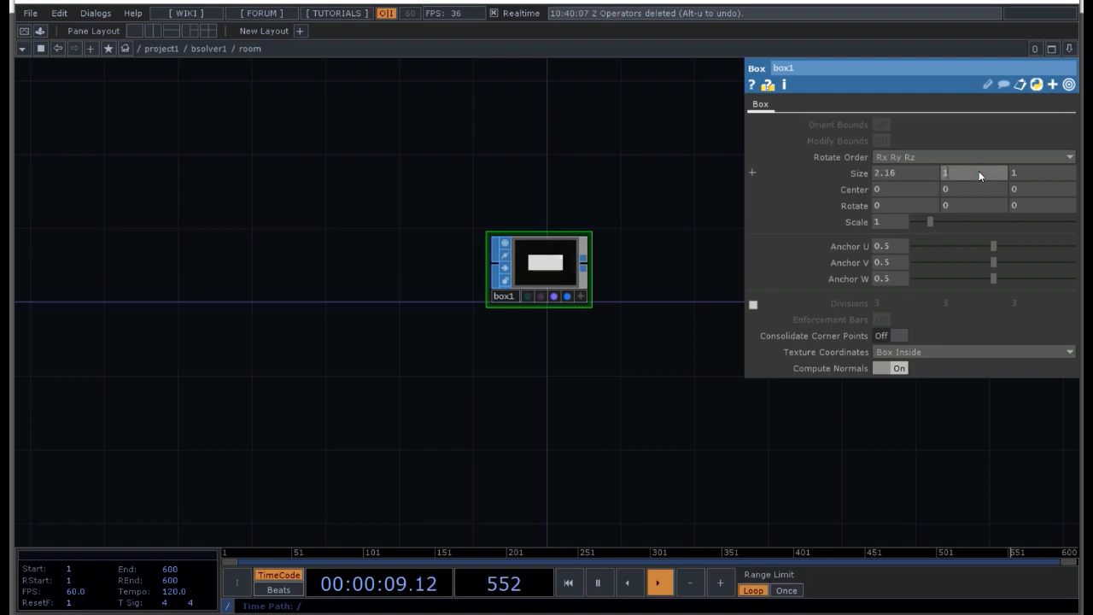
type("1.")
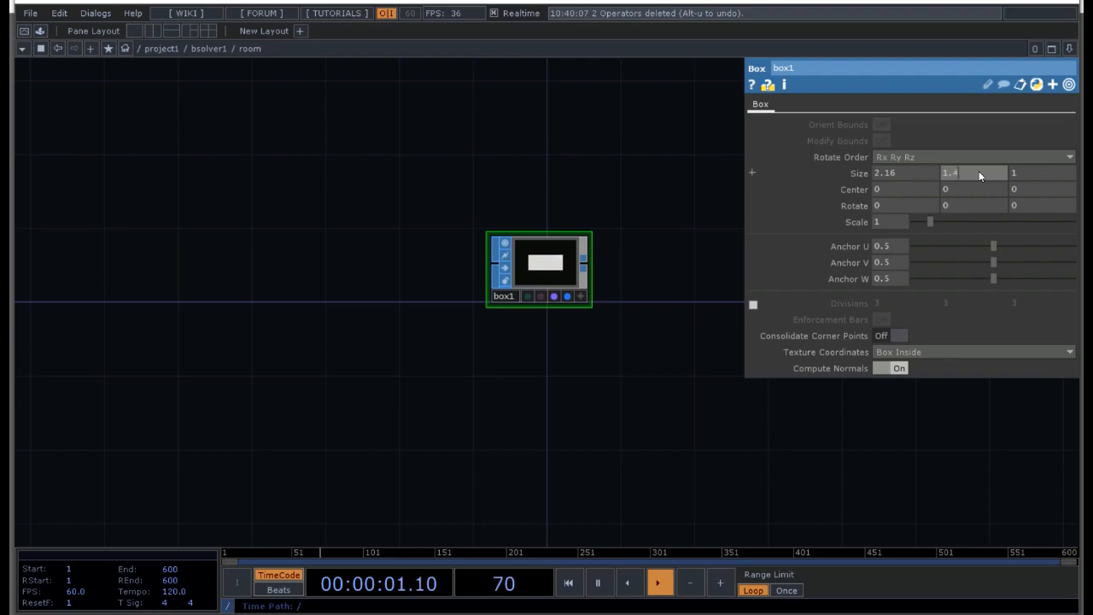
type("4")
left_click(1041, 174)
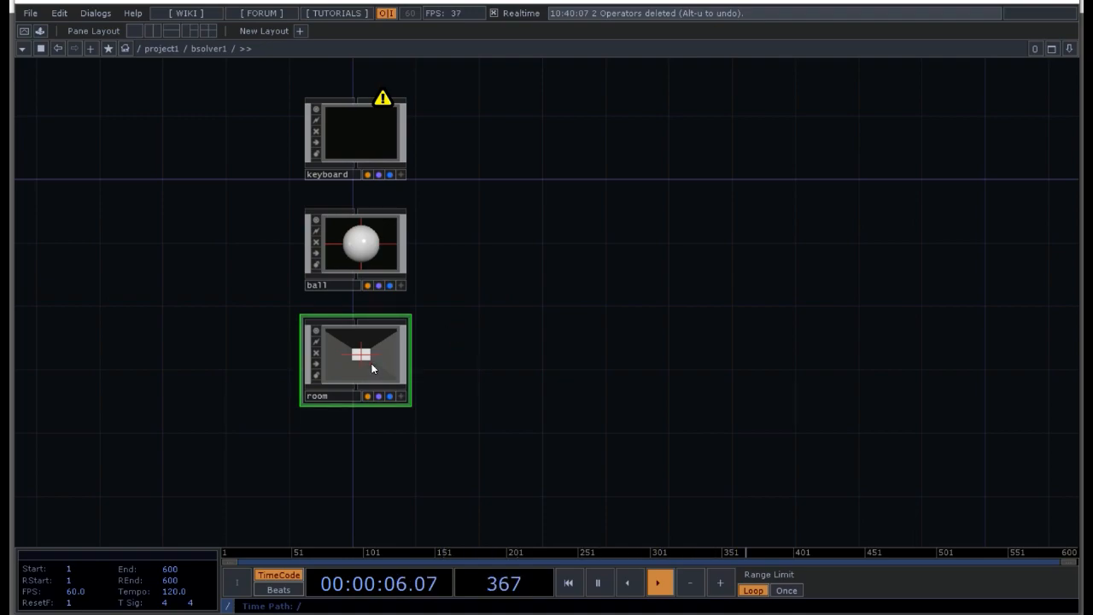
Step: Review the size parameters of the box inside the room actor
key("i")
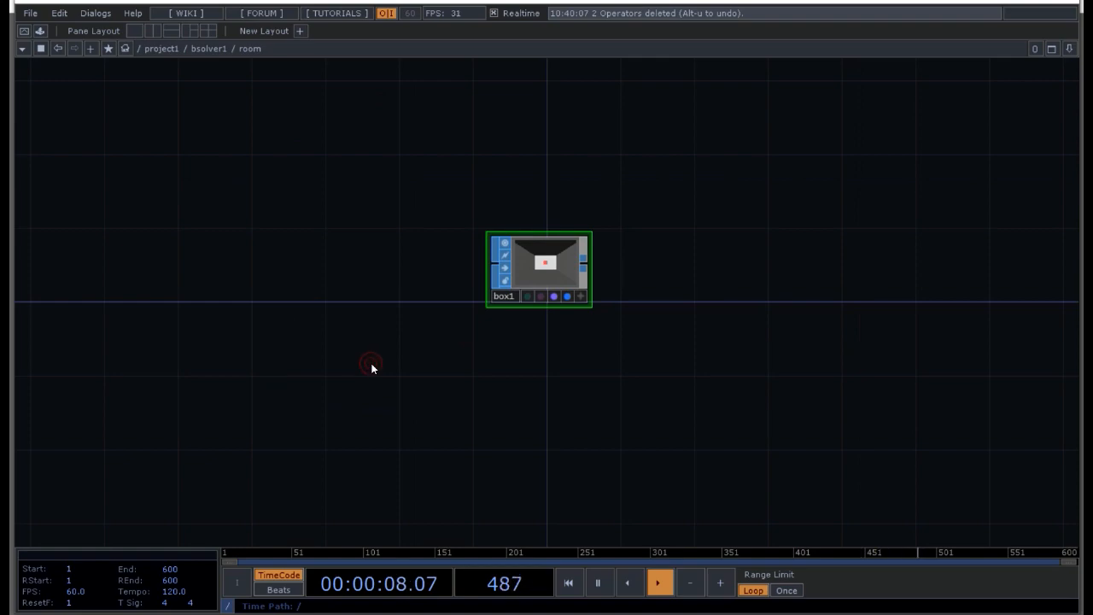
key("p")
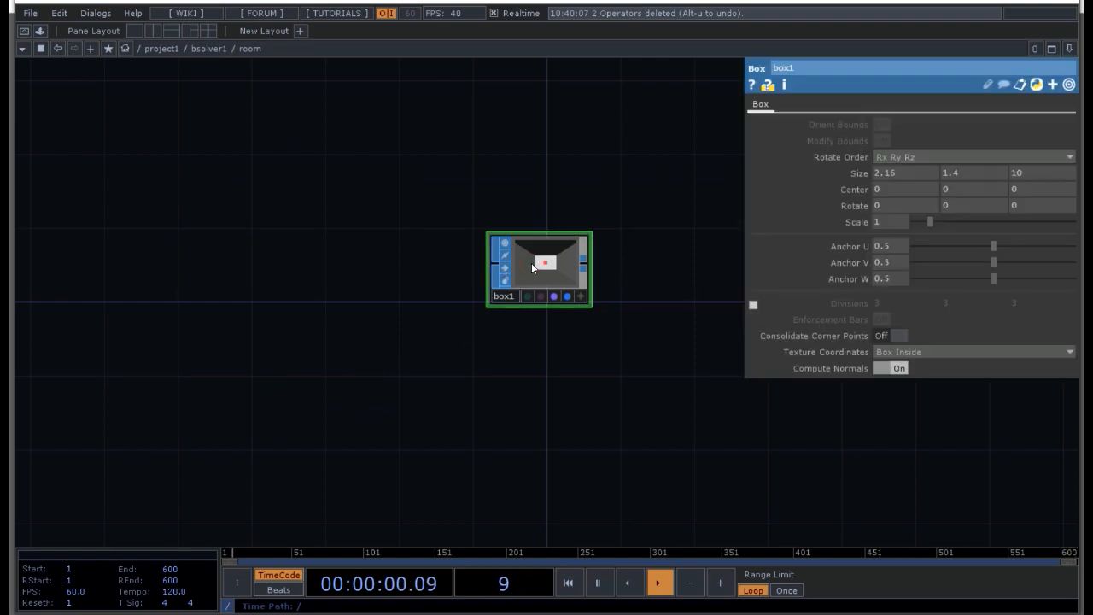
left_click(1025, 172)
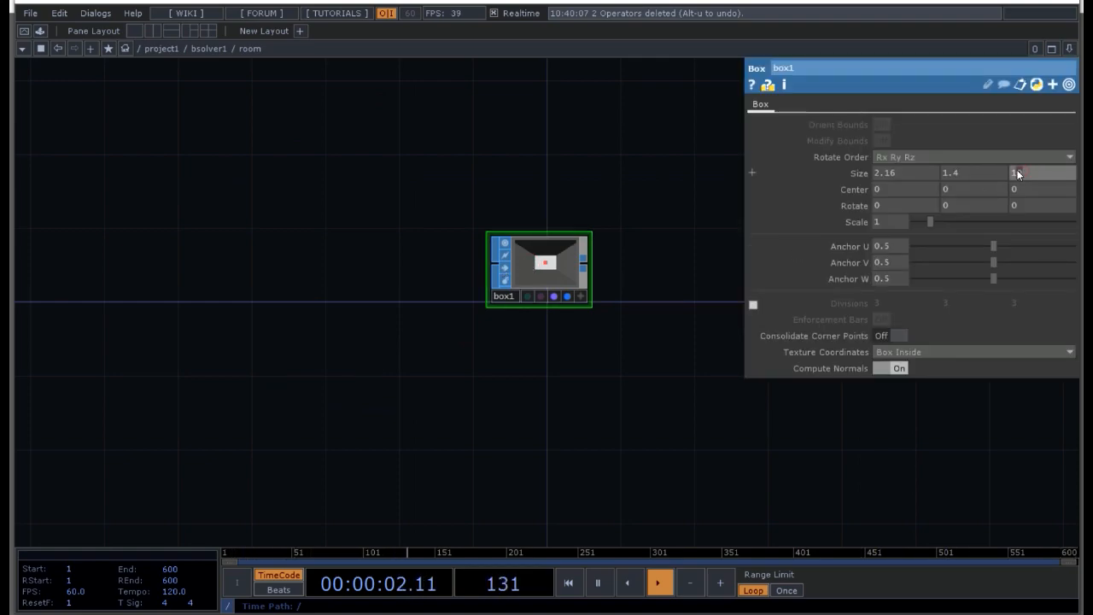
left_click(692, 346)
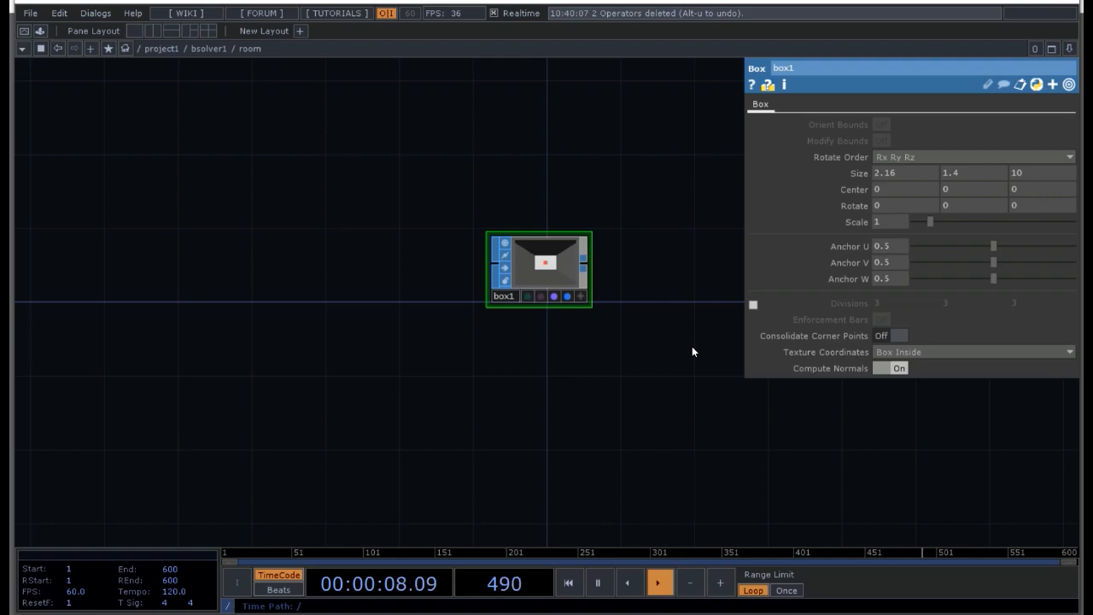
key("u")
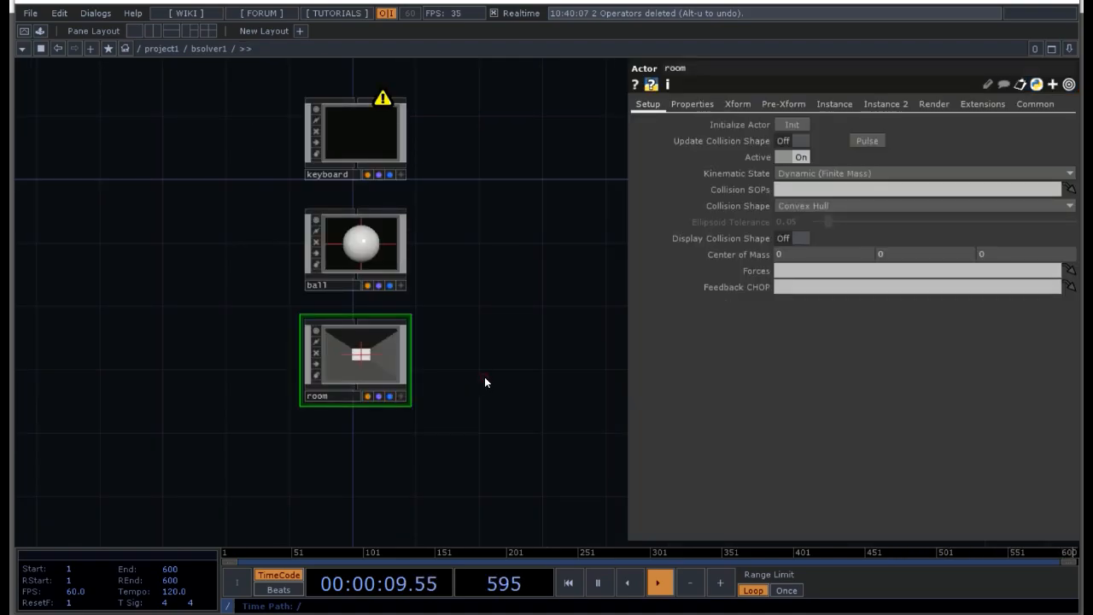
Step: Try a Z translate of 10 on cam1 at the project level, and restore it to 5
key("u")
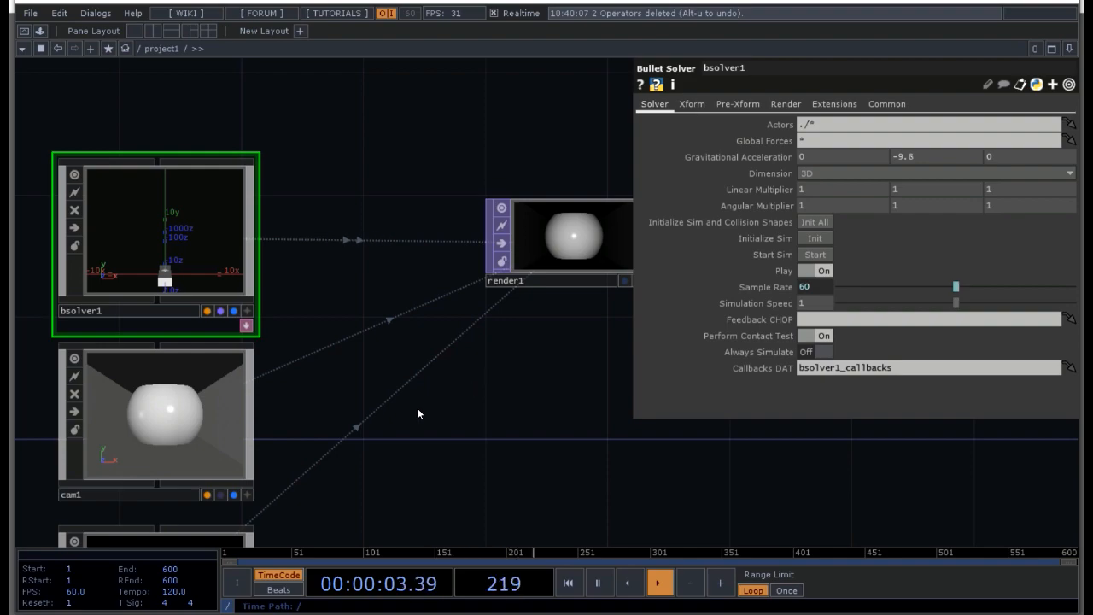
left_click_drag(413, 495, 442, 444)
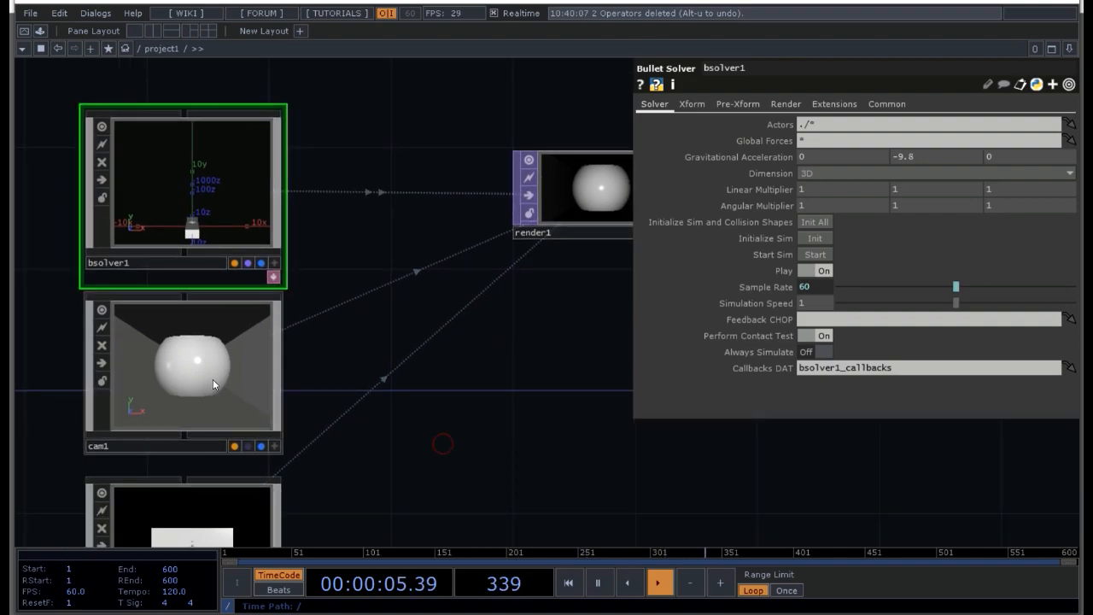
left_click(213, 380)
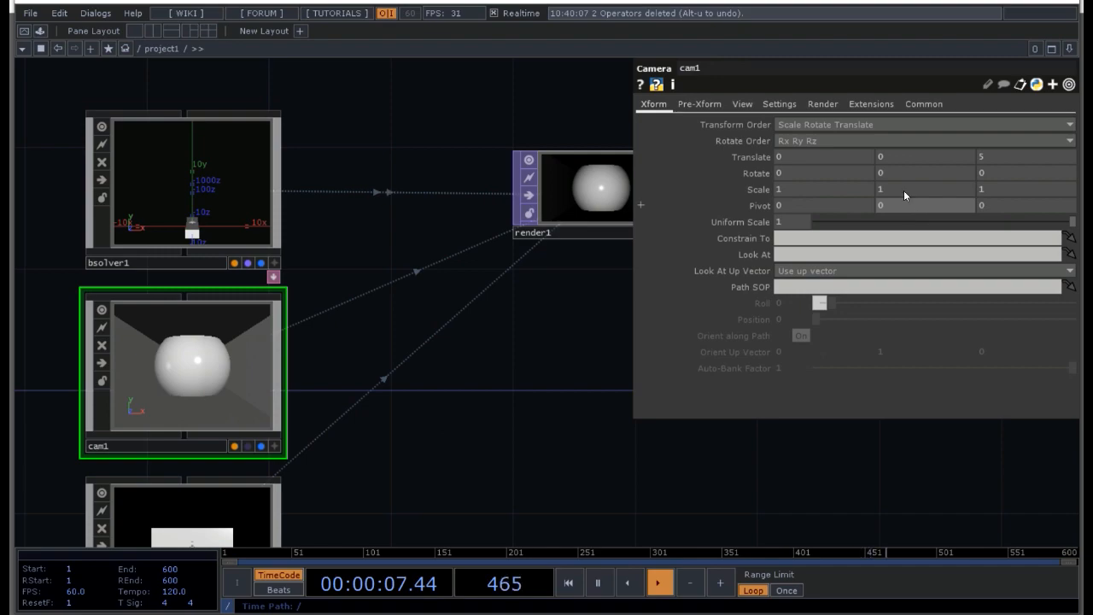
middle_click(989, 156)
mouse_move(990, 160)
middle_mouse_down()
mouse_move(989, 128)
mouse_move(988, 146)
mouse_move(1004, 147)
mouse_move(991, 130)
mouse_move(1014, 129)
mouse_move(988, 155)
middle_mouse_up()
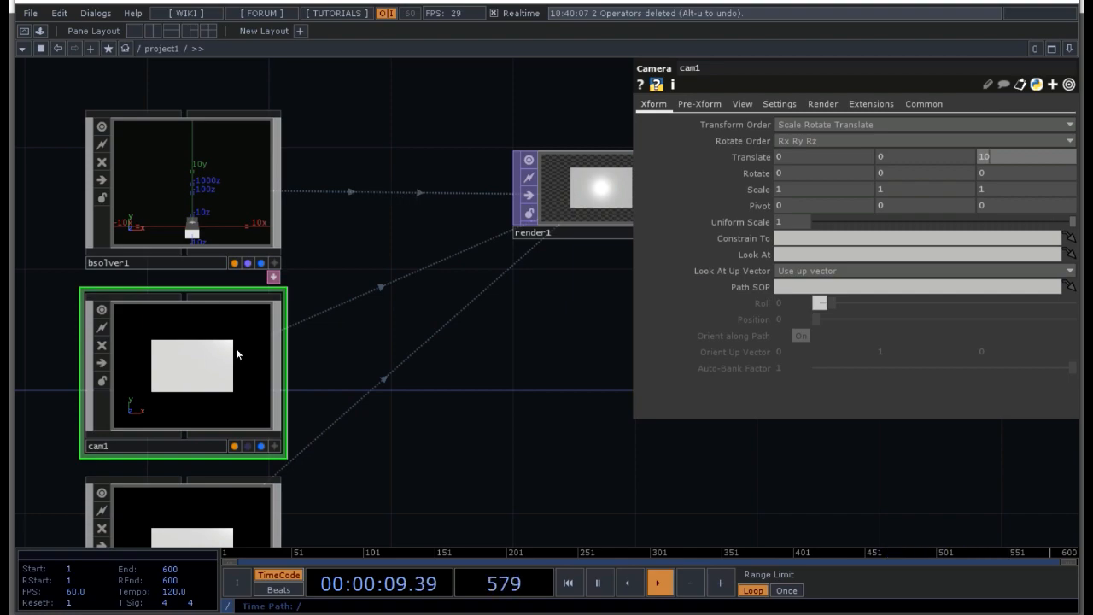
middle_click_drag(991, 154, 985, 129)
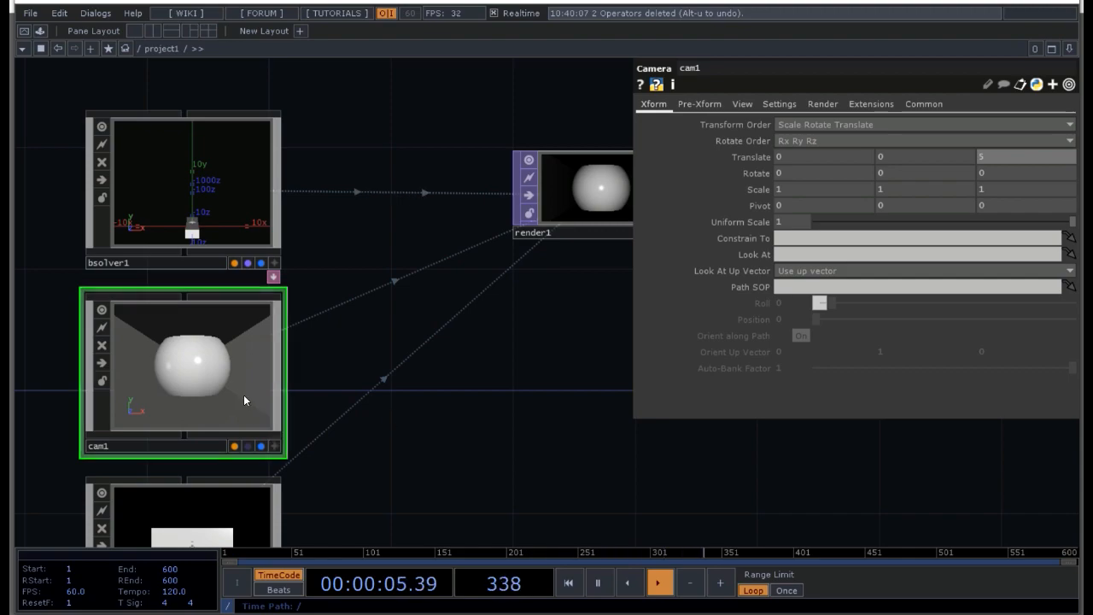
Step: Set the room actor's Kinematic State to Static (Infinite Mass) and bring up the ball actor's parameters
left_click(226, 205)
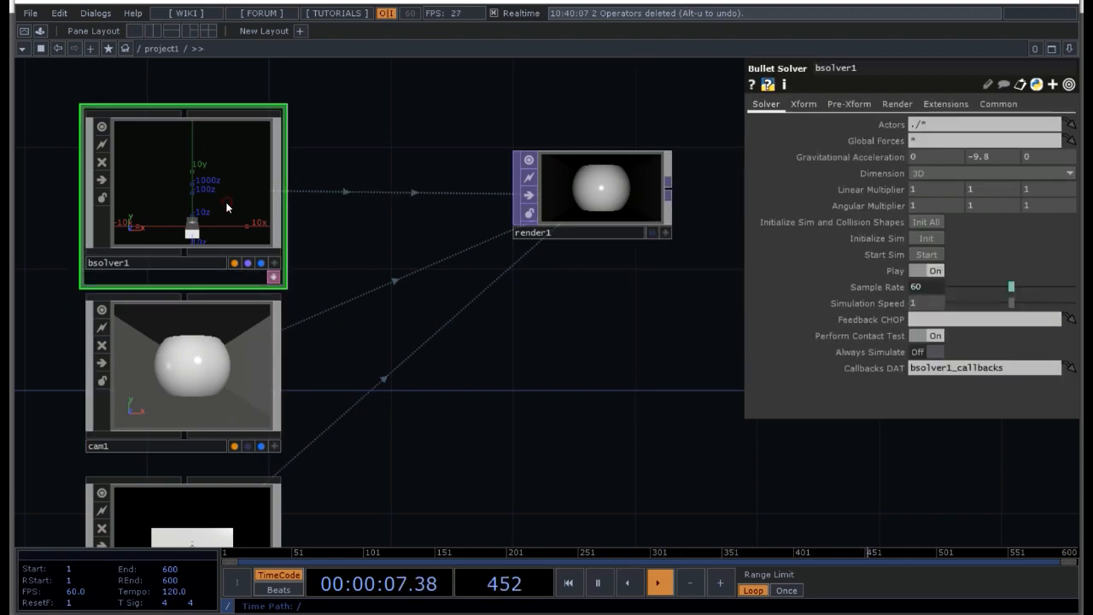
double_click(226, 202)
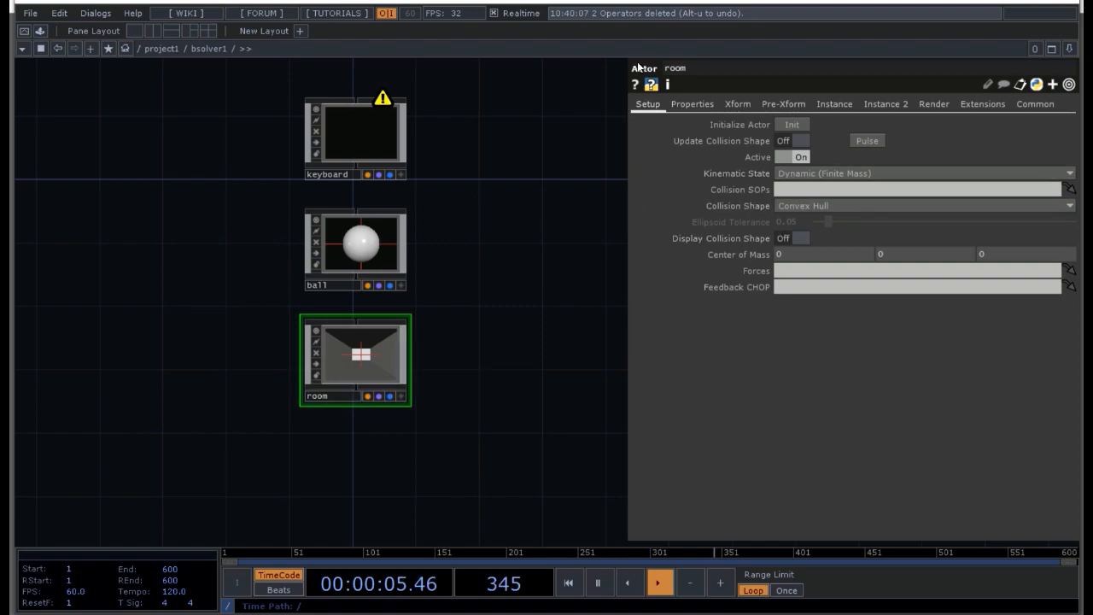
left_click(804, 175)
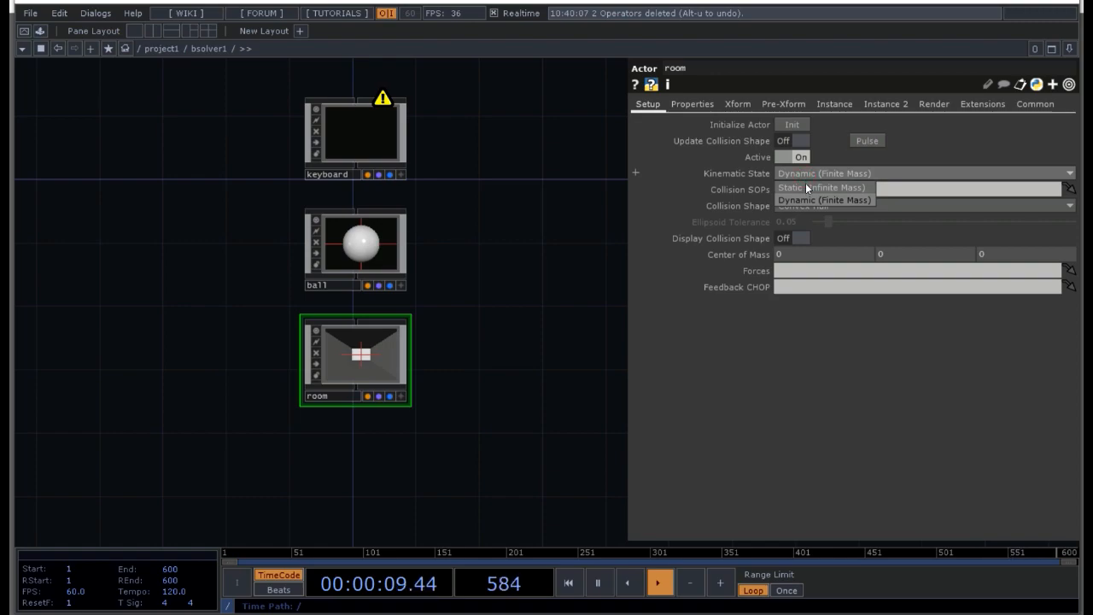
left_click(806, 188)
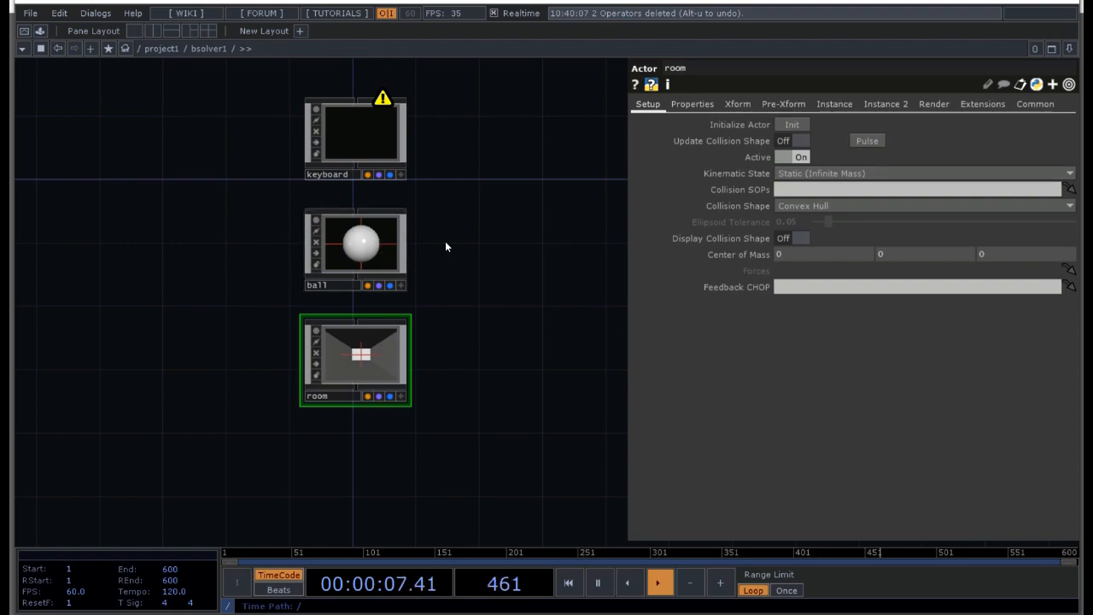
left_click(372, 248)
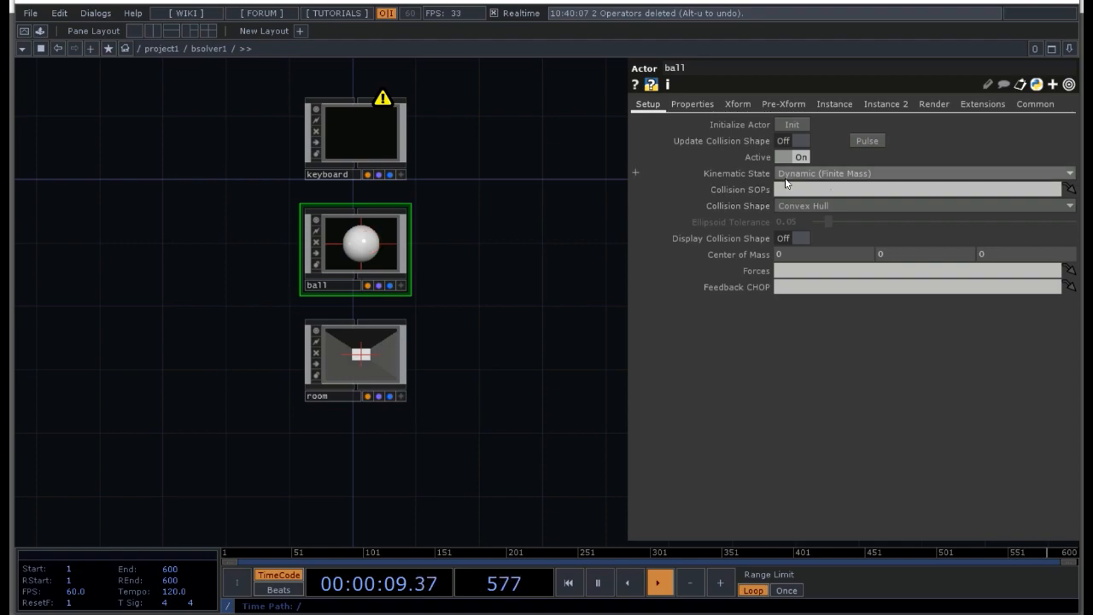
Step: Set the room actor's Collision Shape to Compound and turn on Display Collision Shape for the room and ball actors
left_click(364, 370)
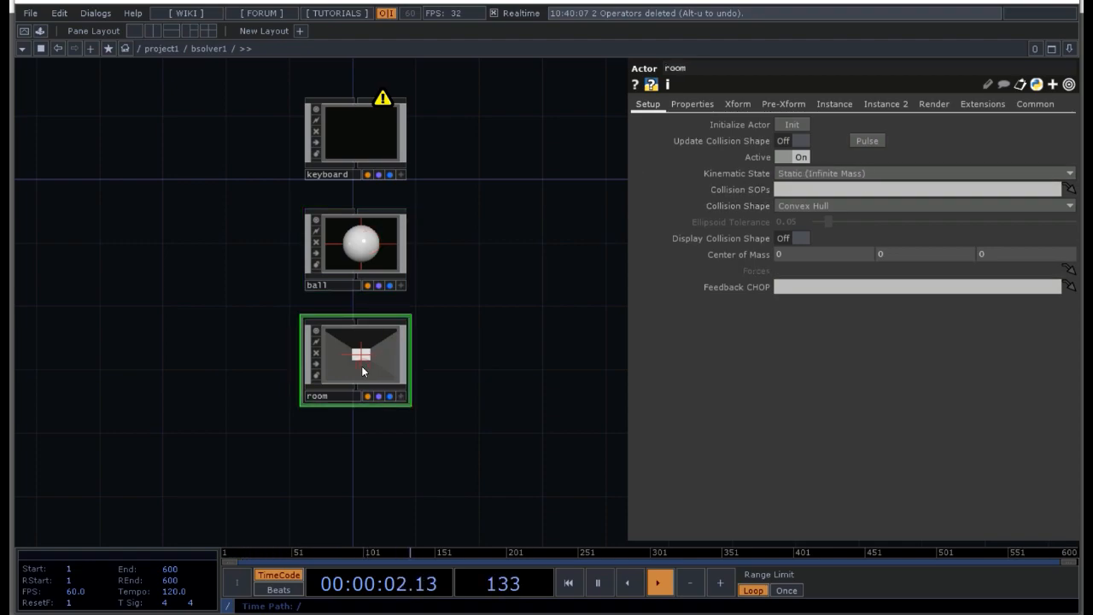
left_click(812, 175)
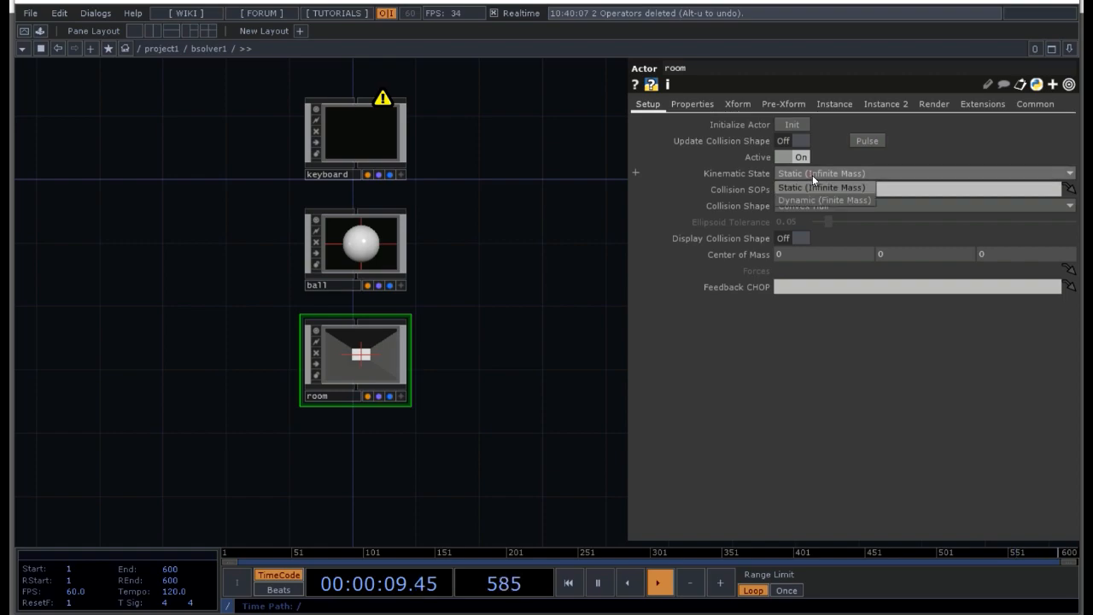
left_click(814, 173)
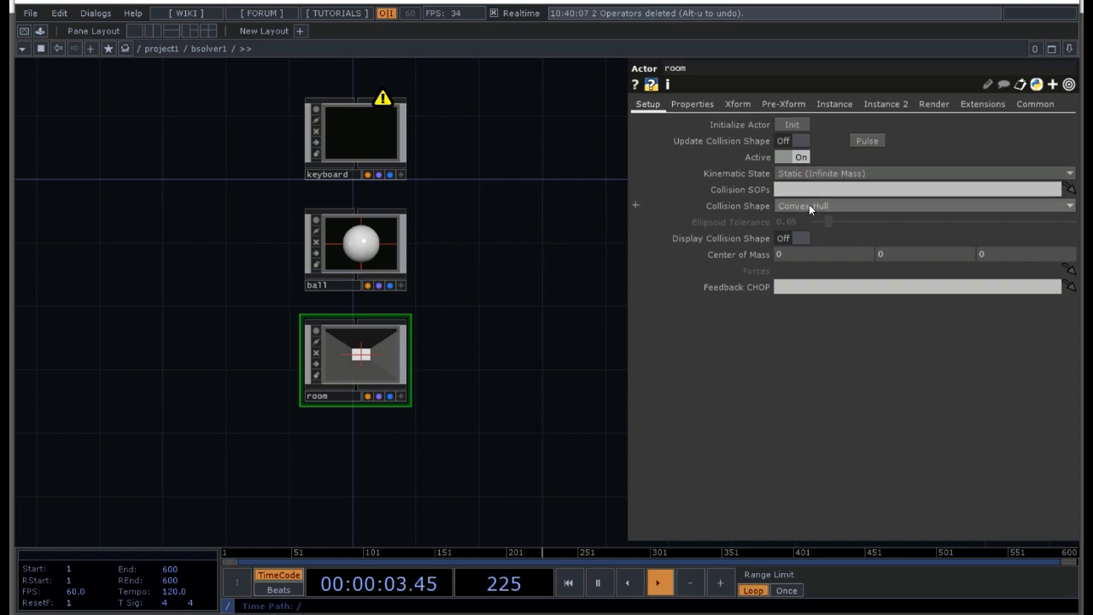
left_click(812, 205)
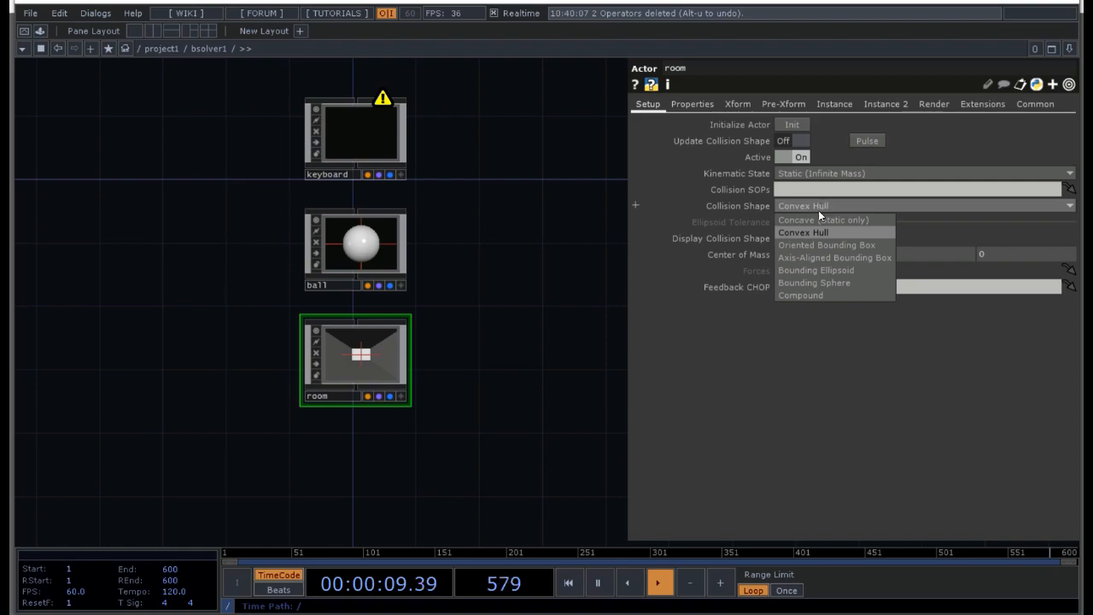
left_click(803, 295)
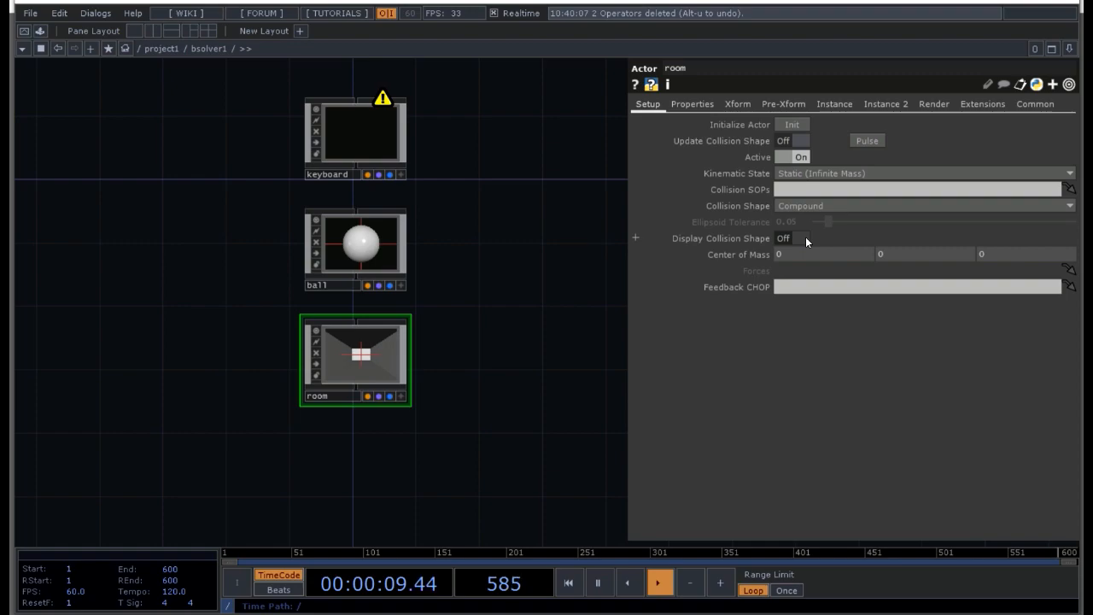
left_click(376, 237)
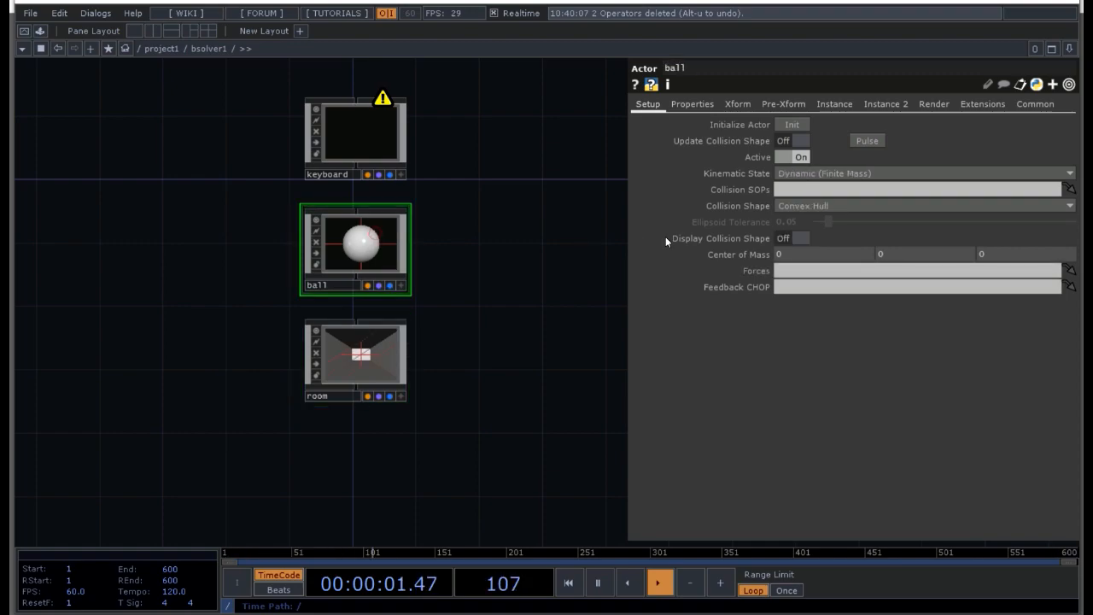
left_click(798, 238)
Step: Set the room actor's Friction to 0 and its Restitution to 0.8
left_click(357, 340)
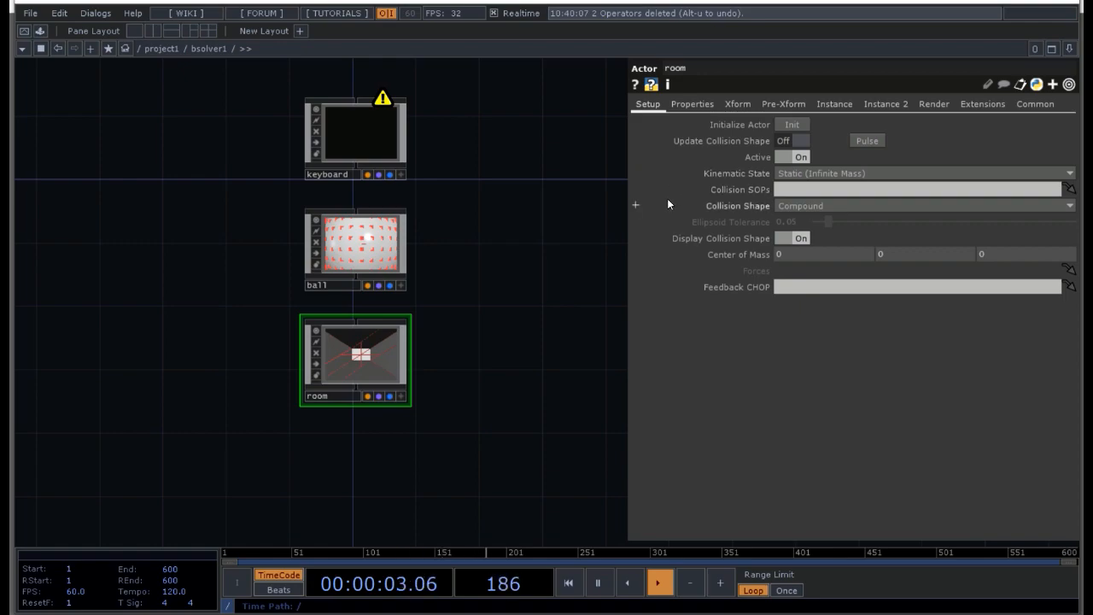
left_click(693, 105)
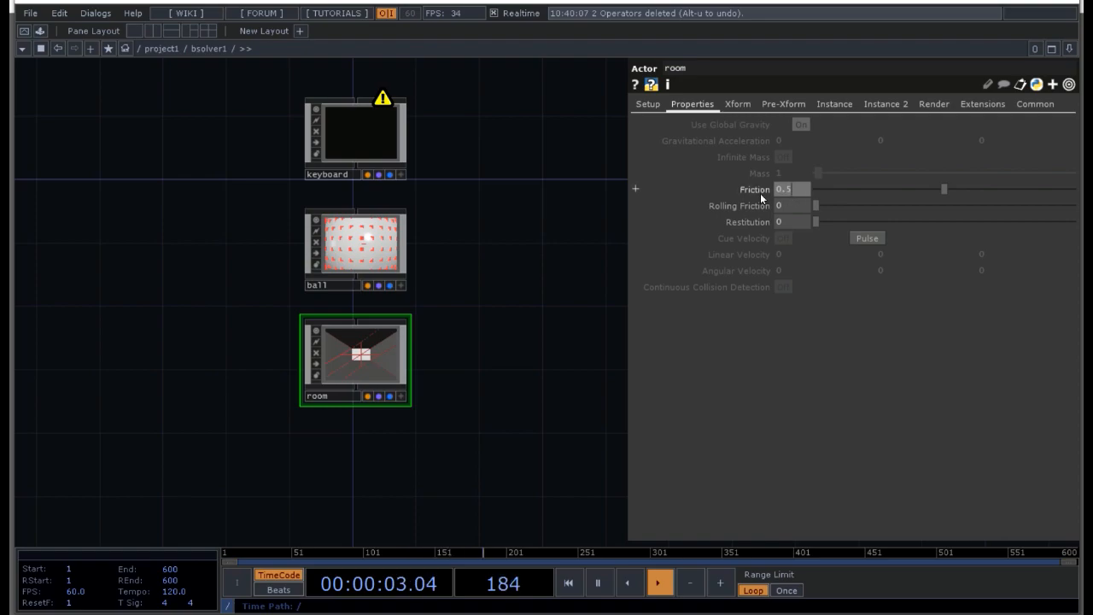
type("0")
left_click(799, 220)
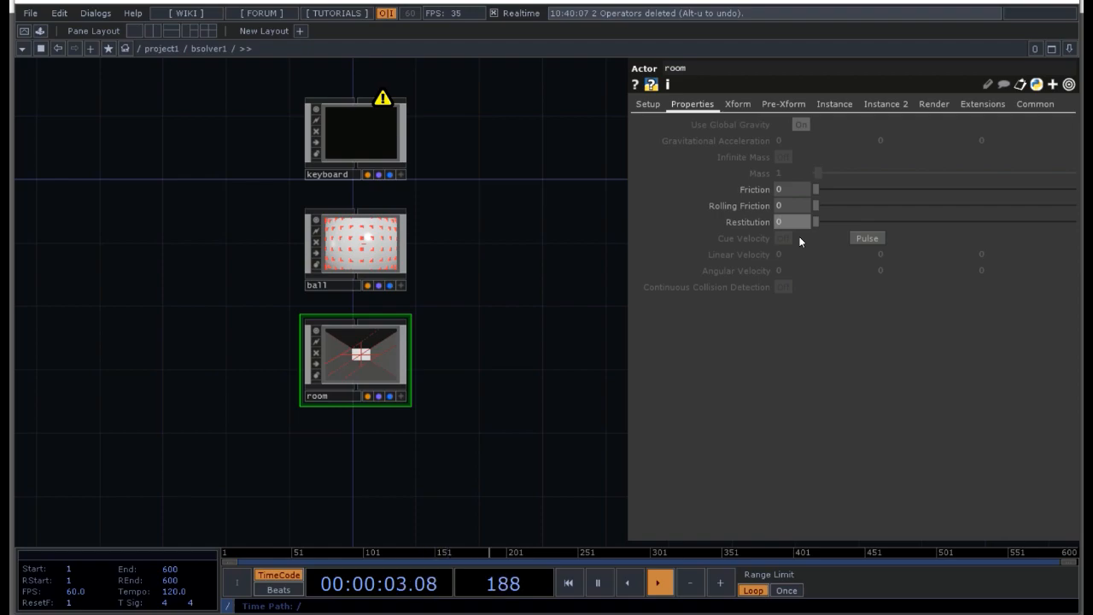
type(".8")
key("Return")
Step: Keep the ball actor's Kinematic State at Dynamic (Finite Mass) and set its Friction to 0 and Restitution to 0.85
left_click(377, 228)
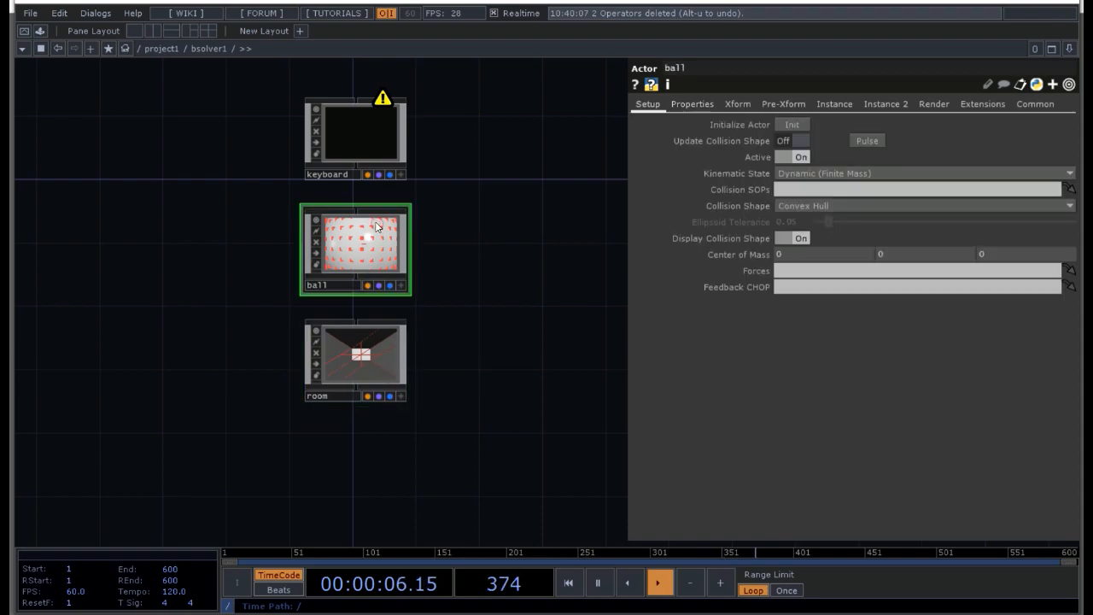
left_click(824, 173)
left_click(808, 200)
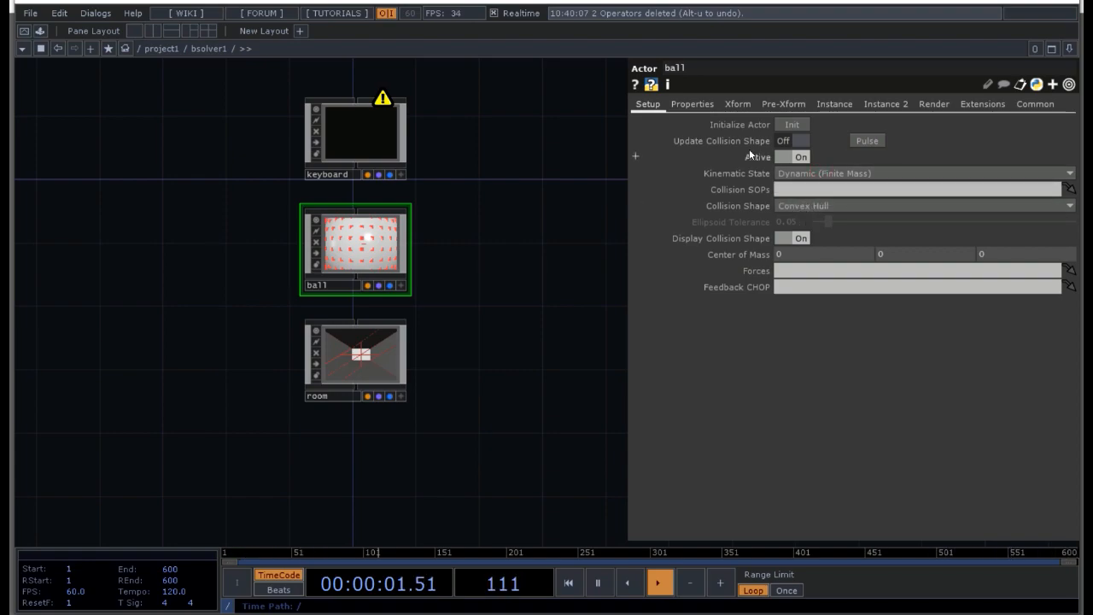
left_click(695, 105)
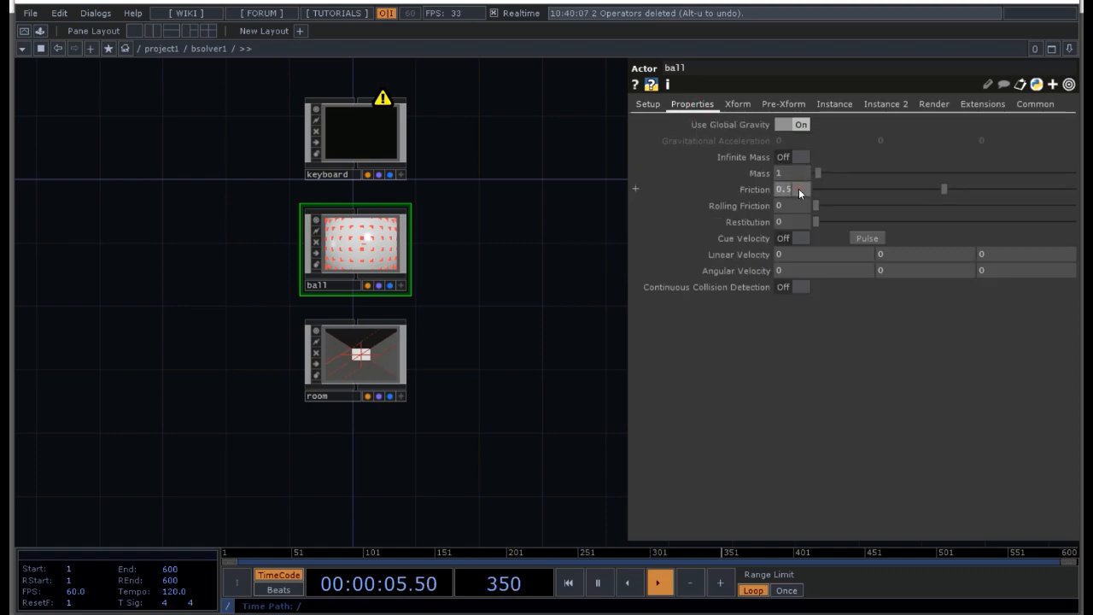
type("0")
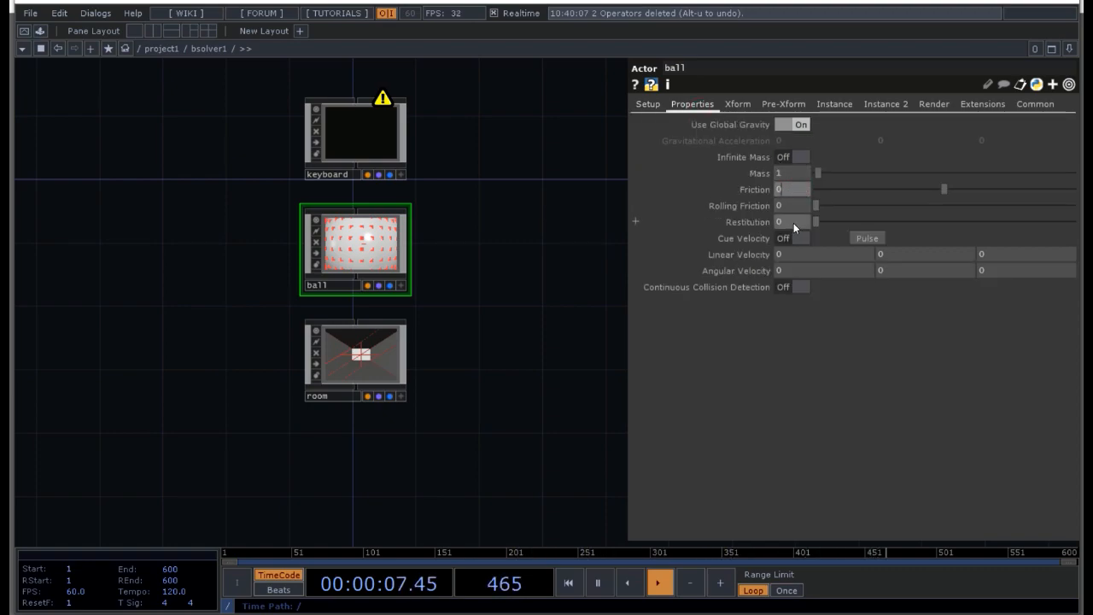
left_click(794, 222)
type("0.85")
key("Return")
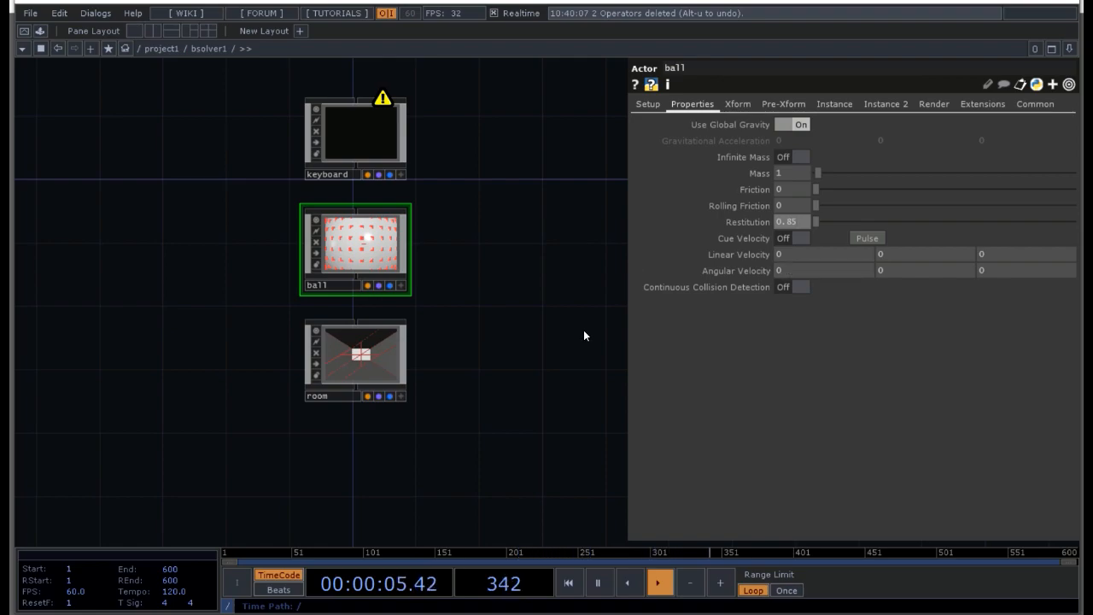
key("p")
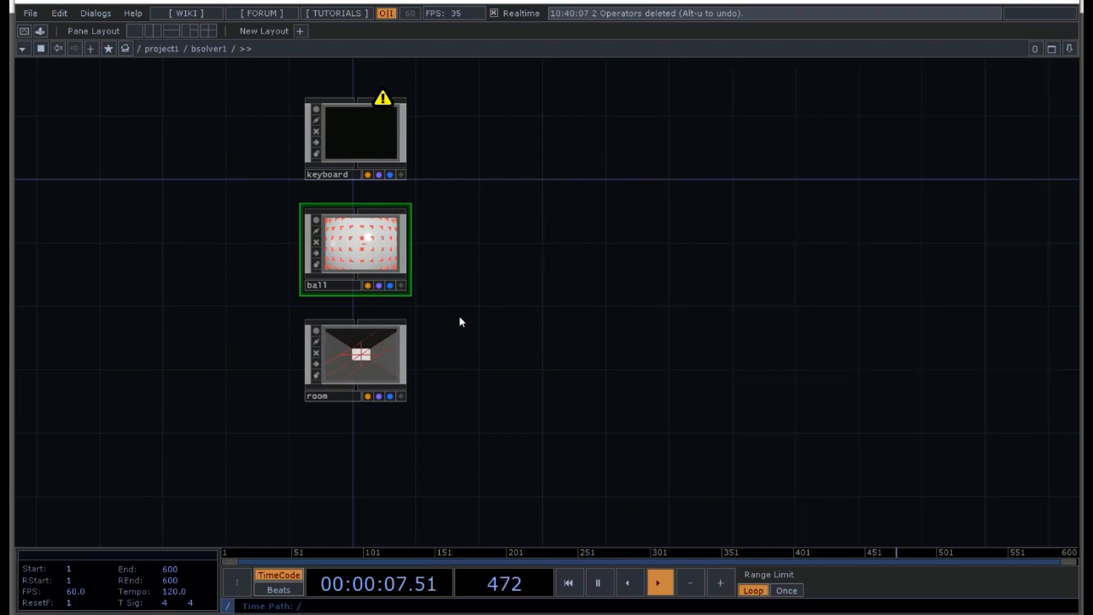
Step: Enter the keyboard actor's network and add a Box SOP there
key("i")
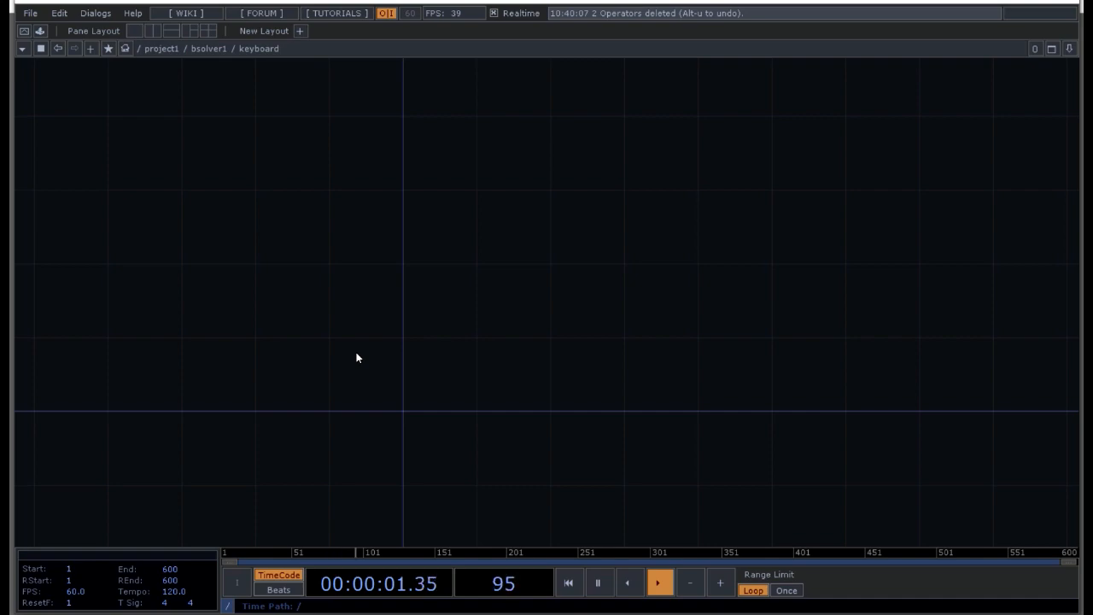
key("Tab")
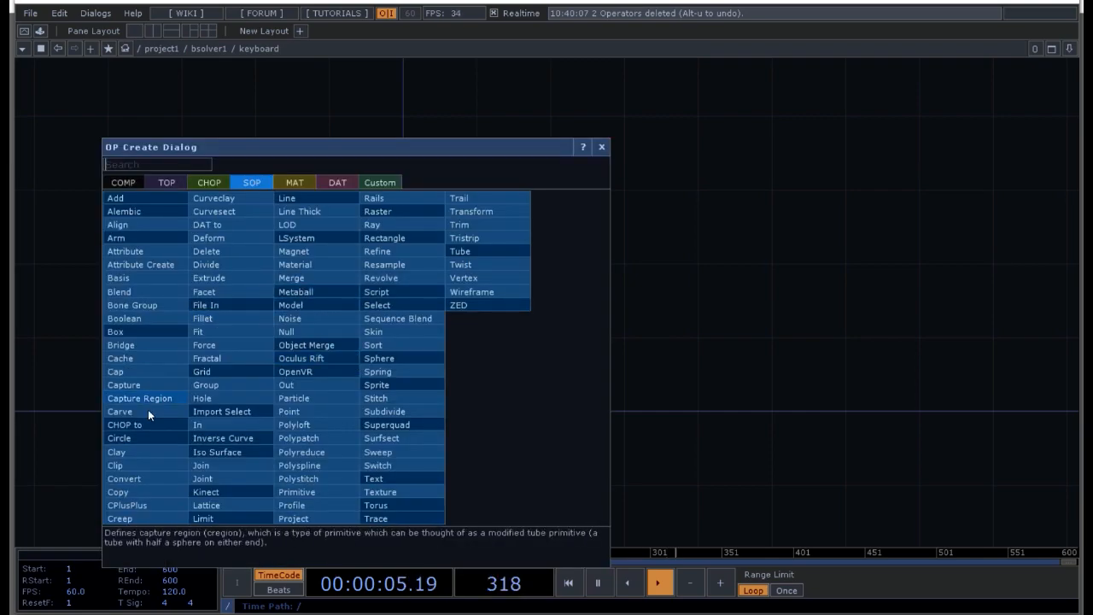
left_click(148, 330)
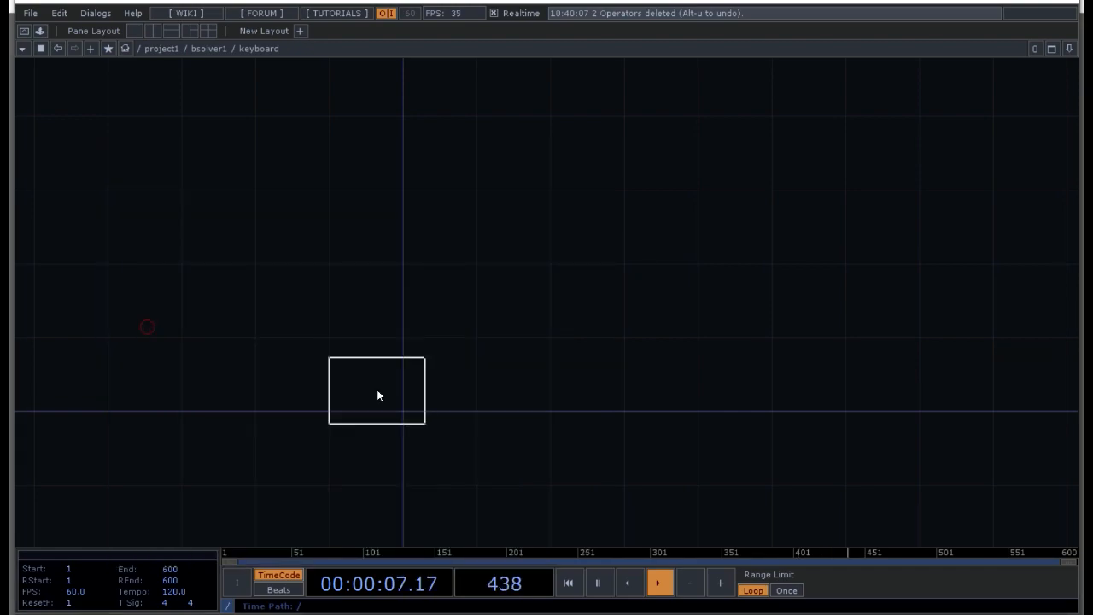
left_click(402, 370)
scroll(402, 385, "up", 2)
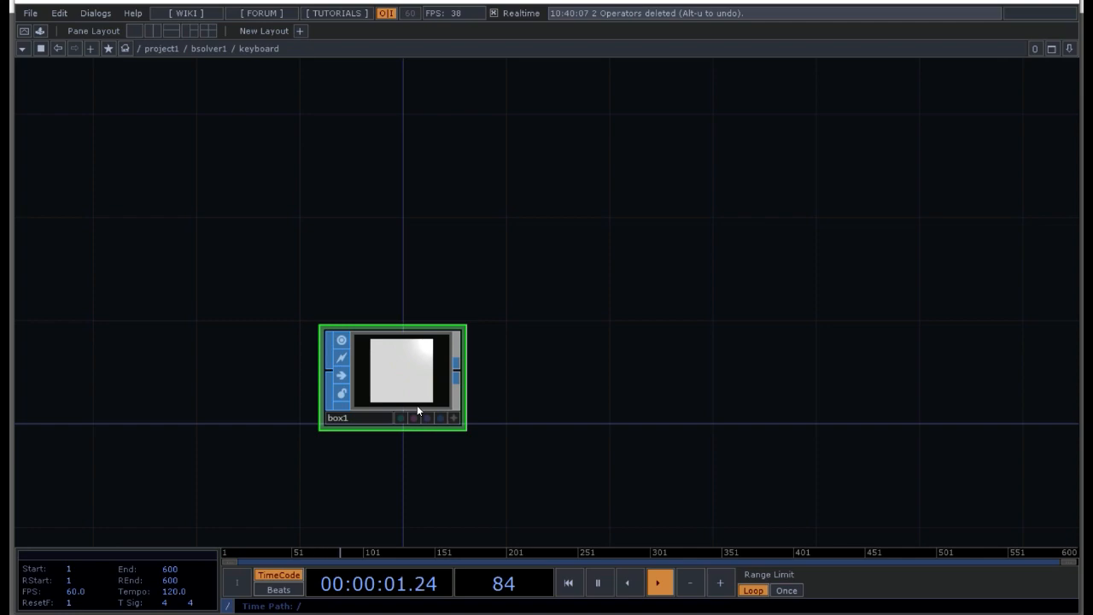
Step: Set the size of the box in the keyboard actor to 0.1, 0.06 and 1.04
key("p")
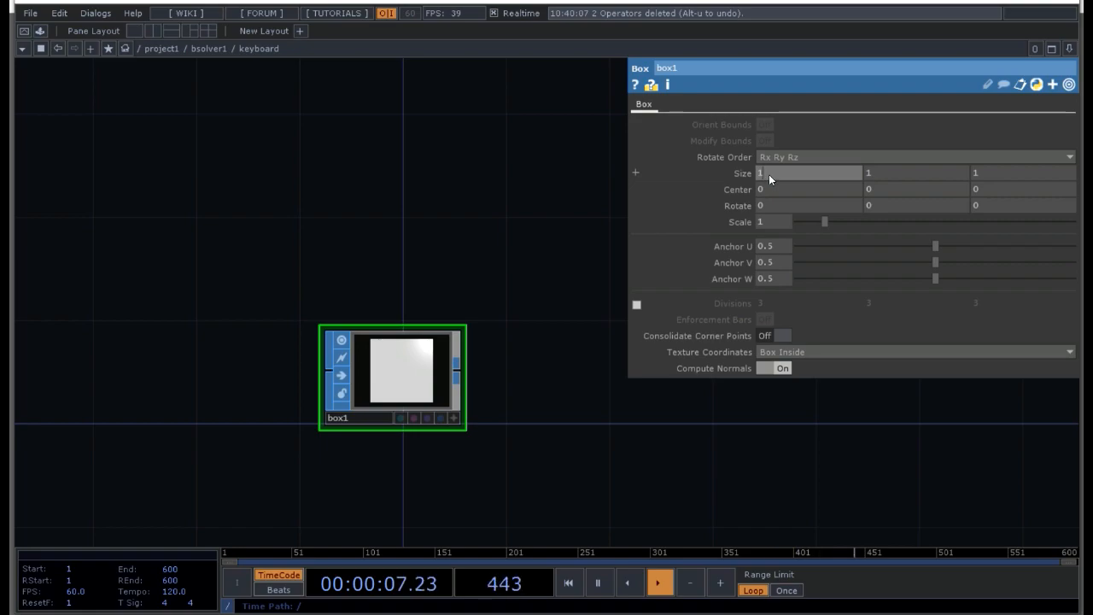
key("BackSpace")
type(".1")
key("Tab")
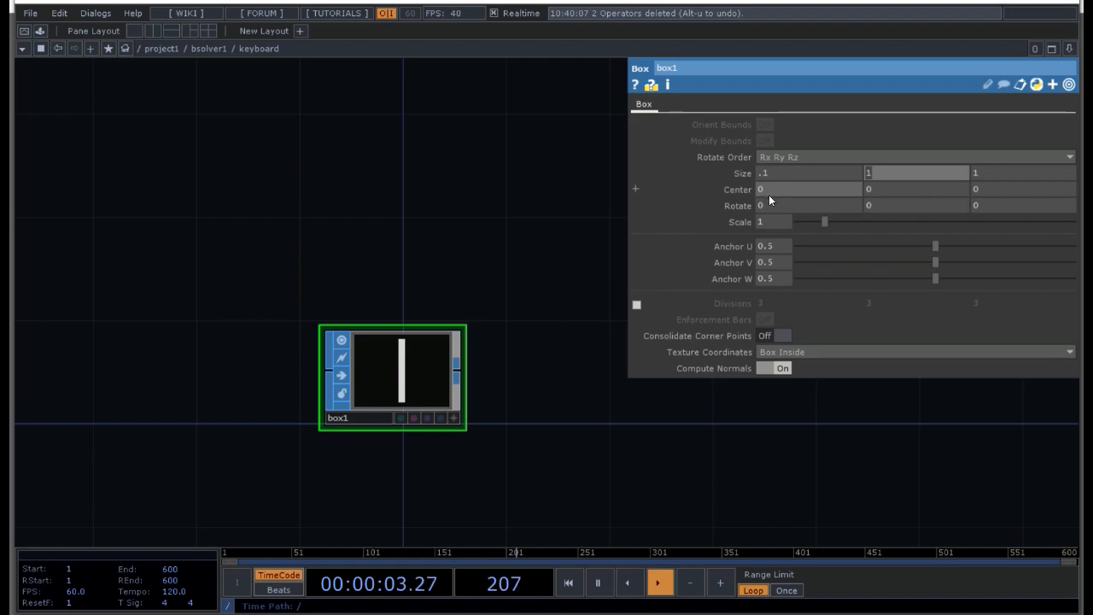
type(".06")
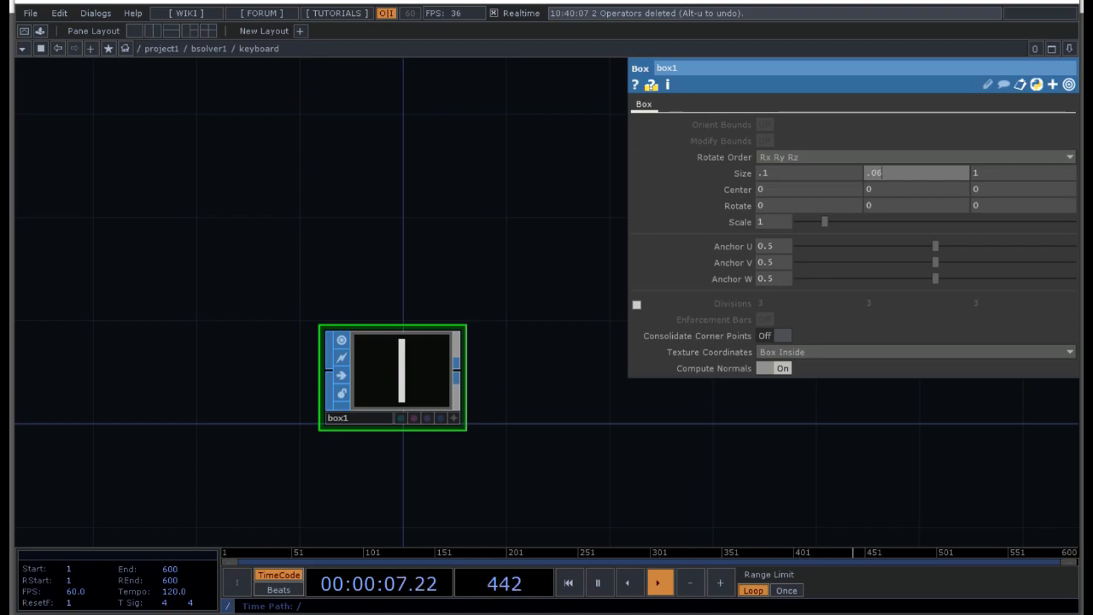
left_click(1038, 172)
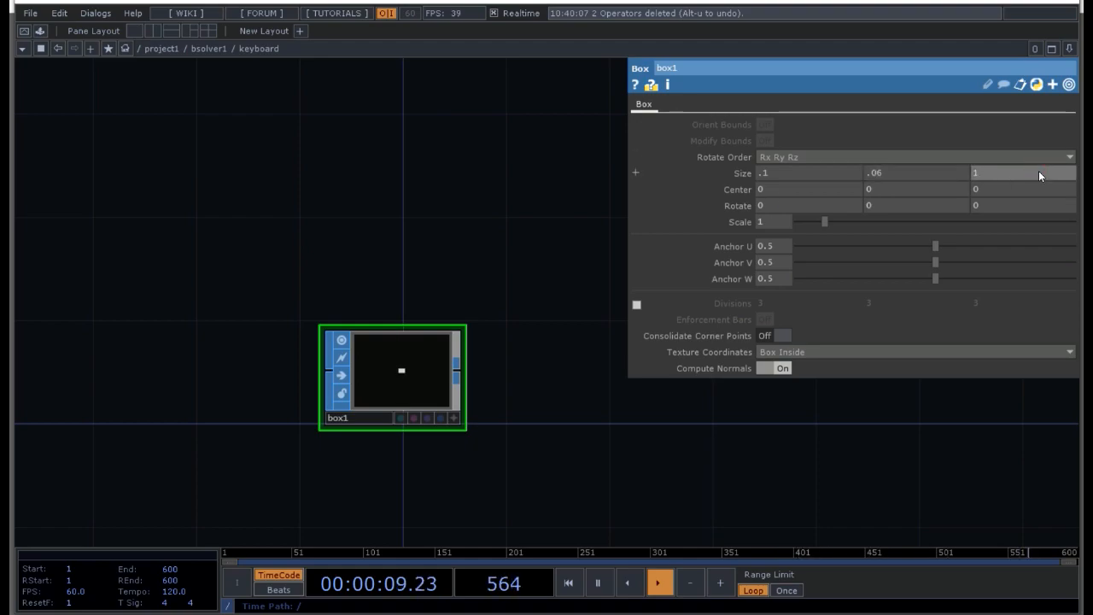
type(".04")
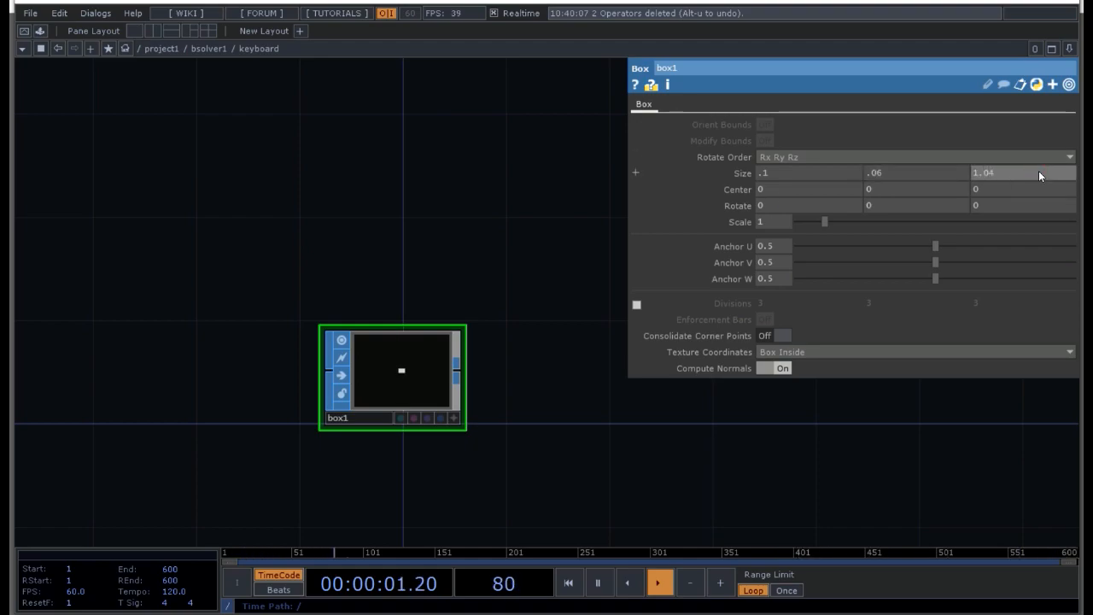
key("Return")
left_click(487, 401)
key("p")
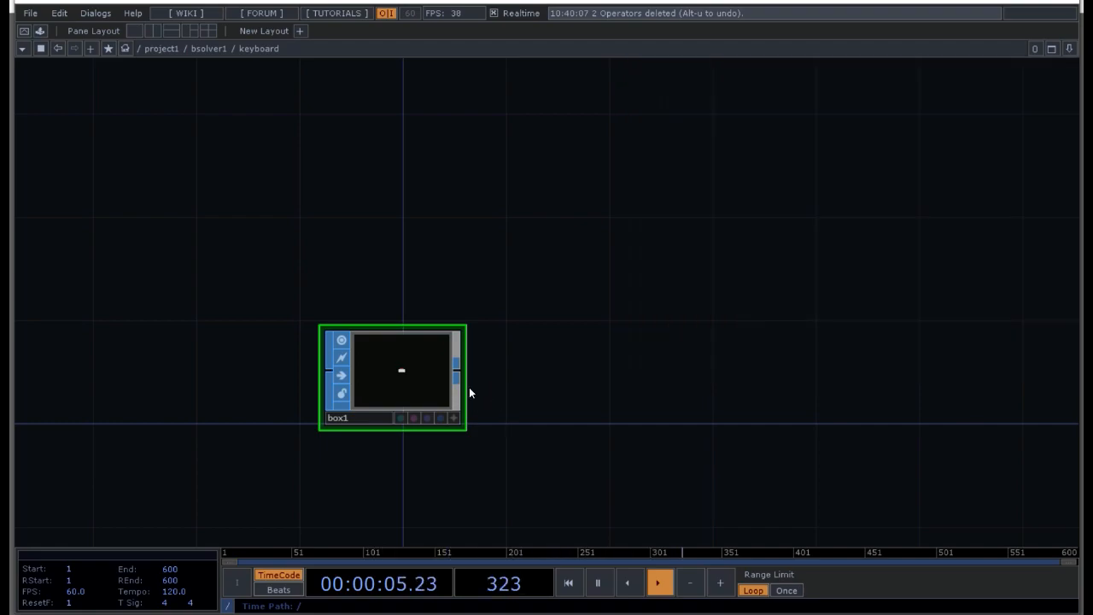
Step: Connect a Null SOP to the output of box1 in the keyboard network
left_click(453, 418)
left_click_drag(393, 371, 398, 384)
left_click(455, 418)
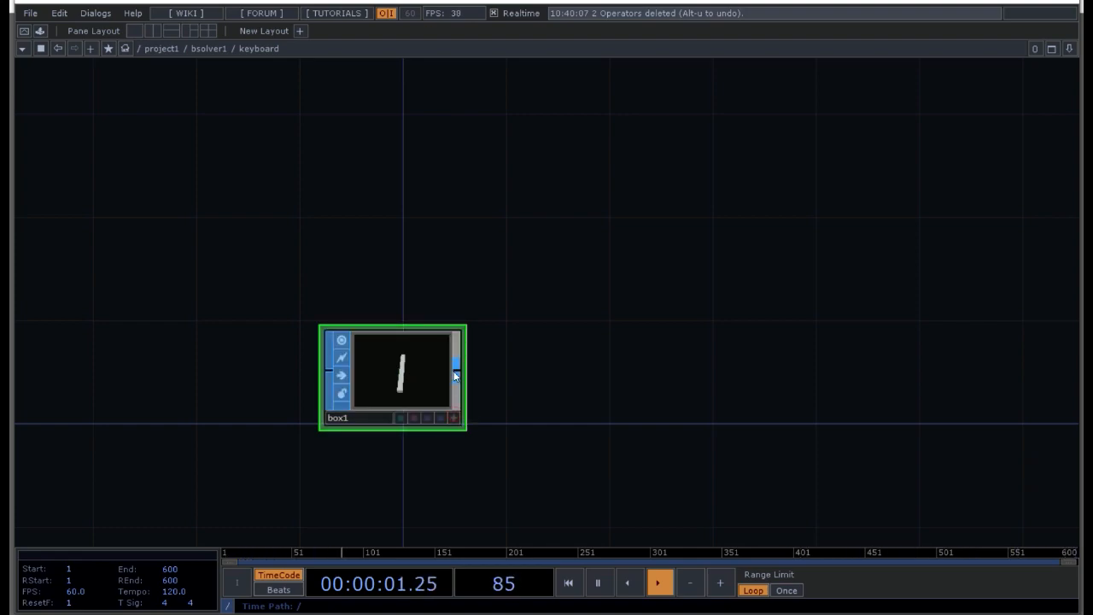
key("Tab")
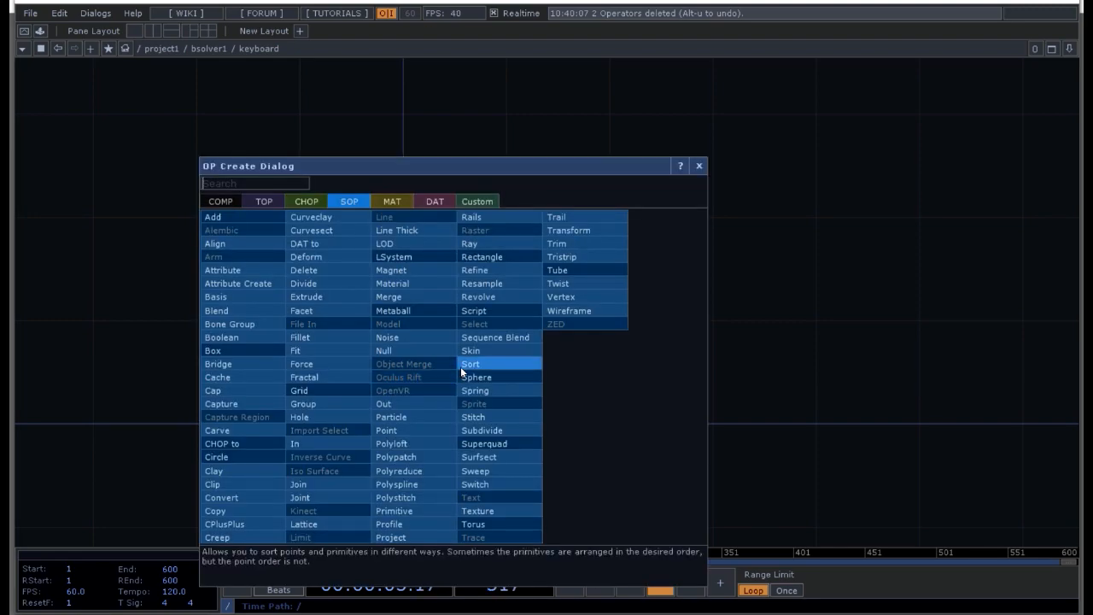
type("null")
left_click(418, 353)
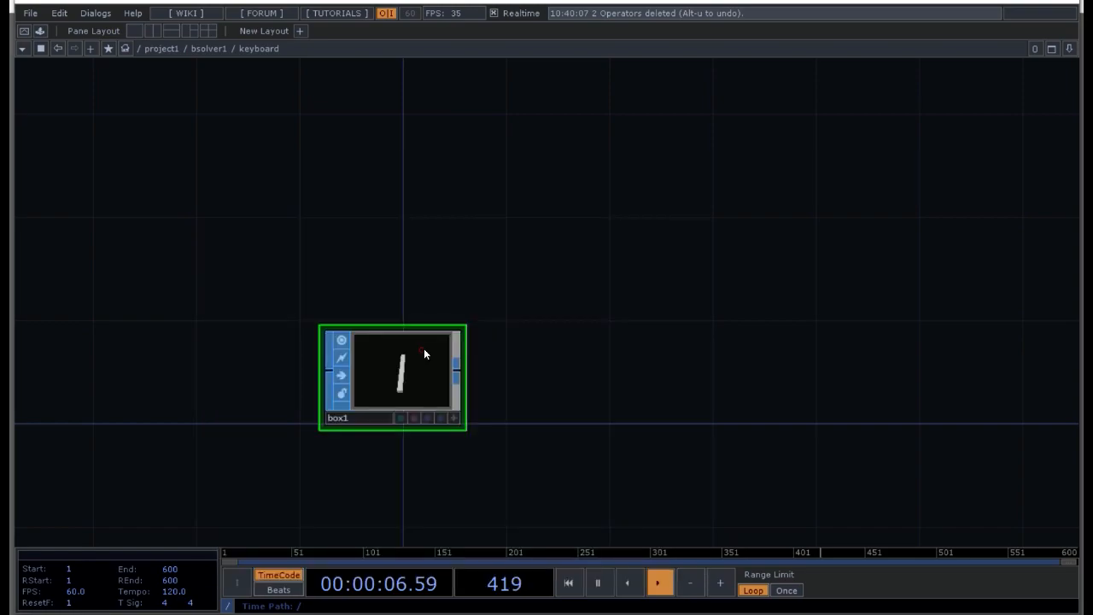
left_click(565, 373)
Step: Rename the new null as key_basic
left_click(554, 417)
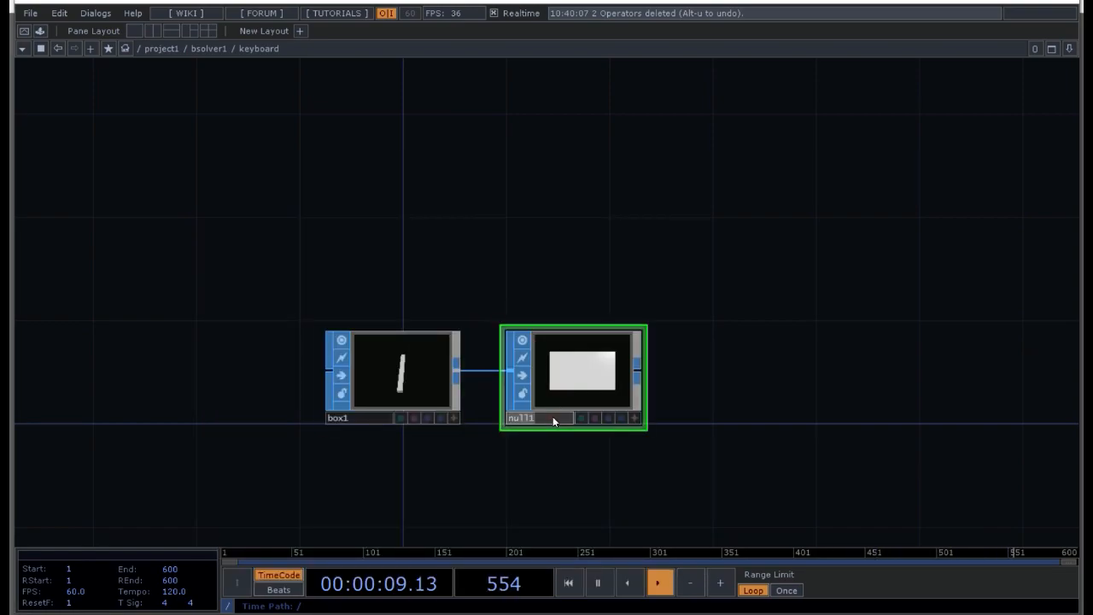
type("key")
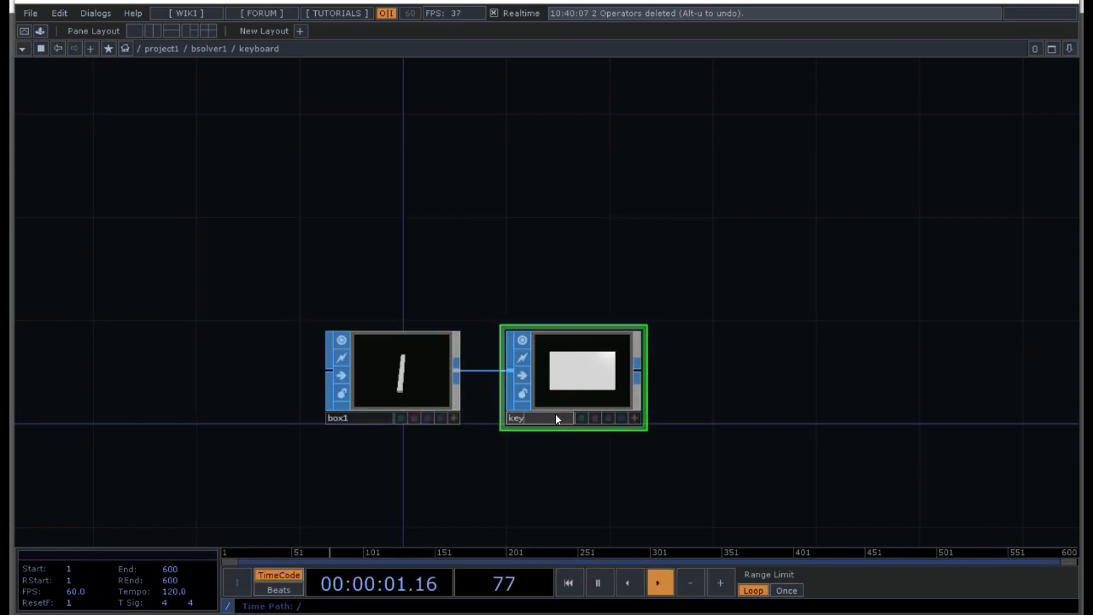
type("_ba")
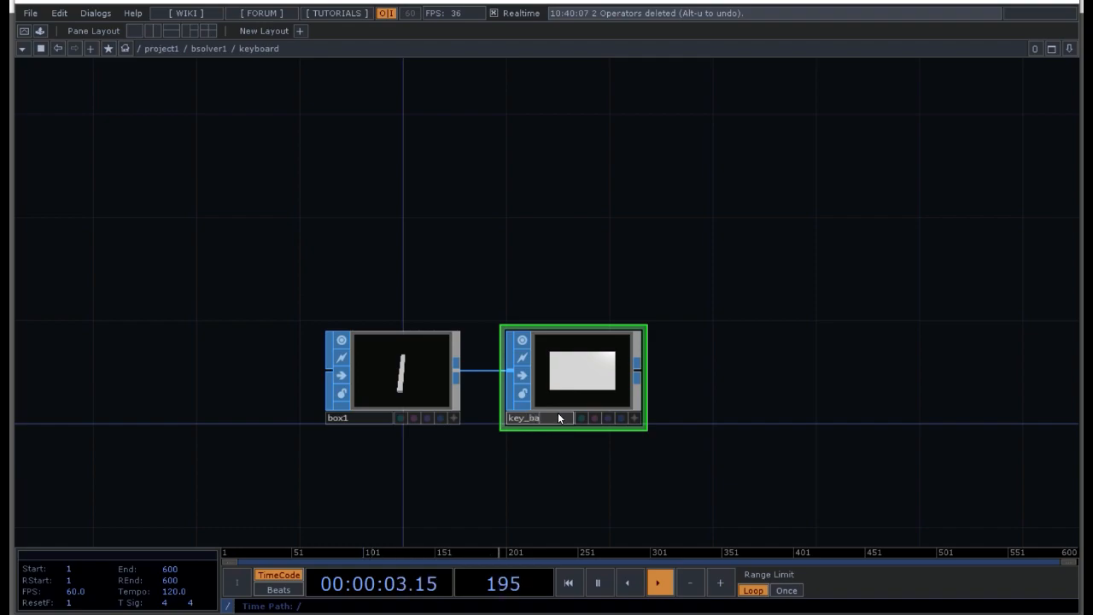
type("sic")
key("Return")
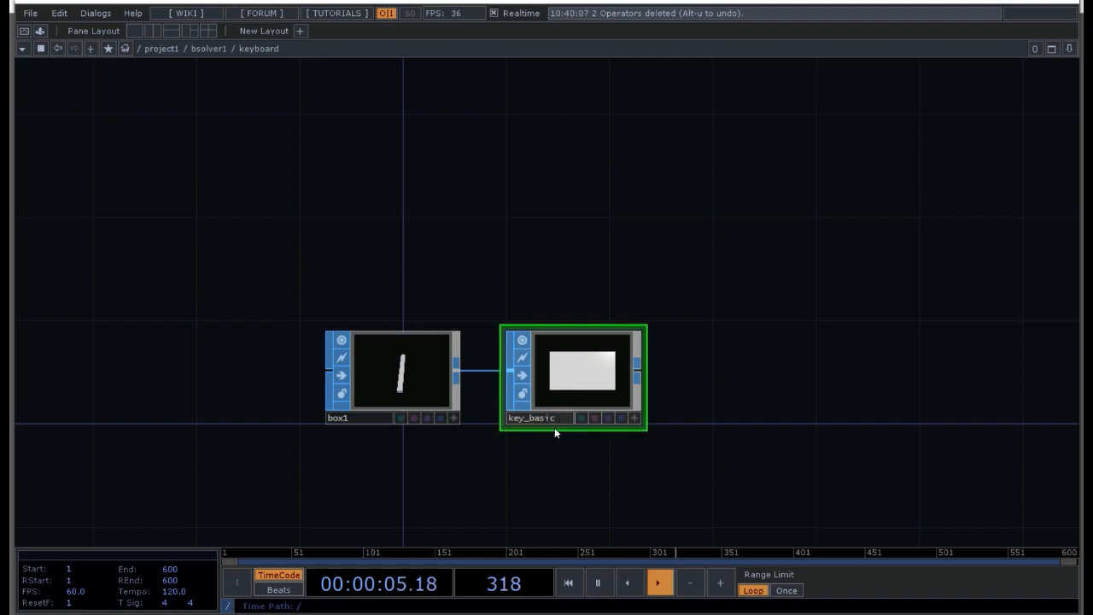
Step: Add a Line SOP below box1 in the keyboard network
left_click_drag(425, 499, 453, 367)
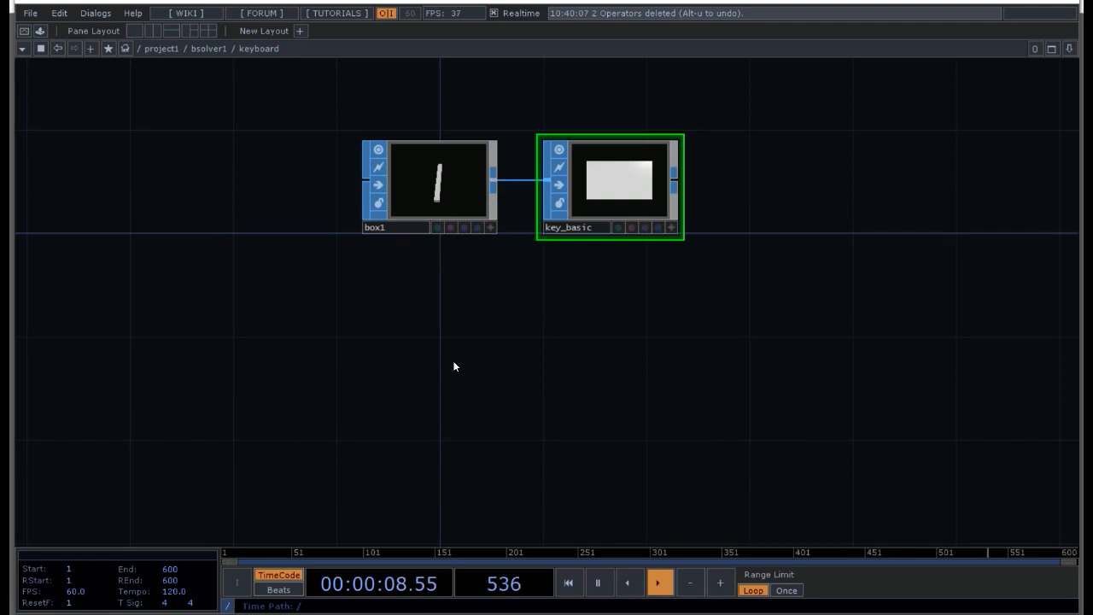
key("Tab")
left_click(396, 212)
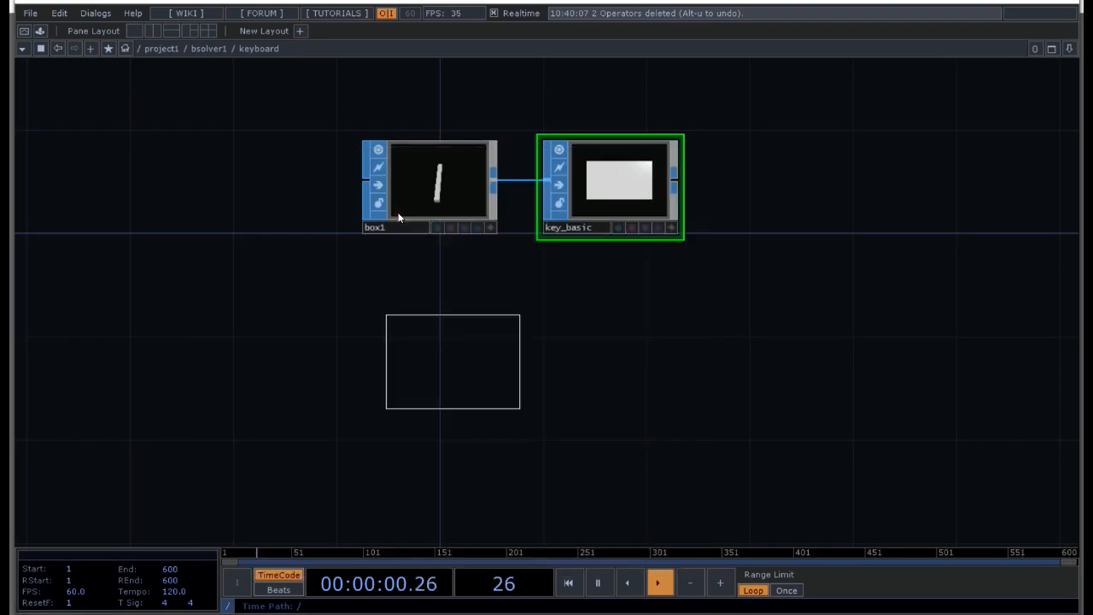
left_click(425, 334)
Step: Set the line's number of points to 7 and display point markers in its viewer
key("p")
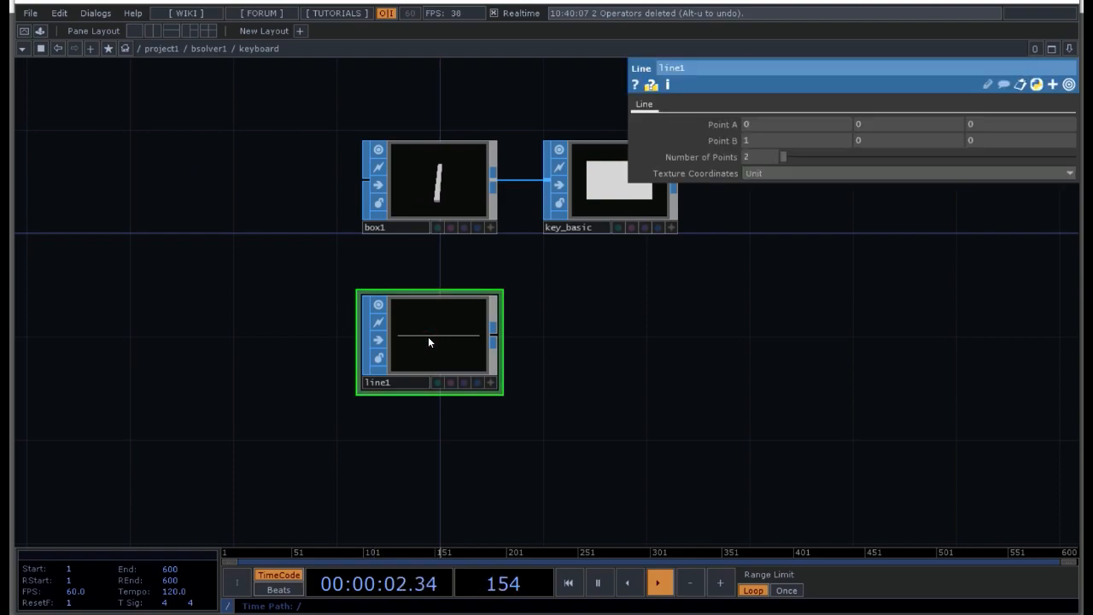
left_click(758, 157)
type("7")
key("Return")
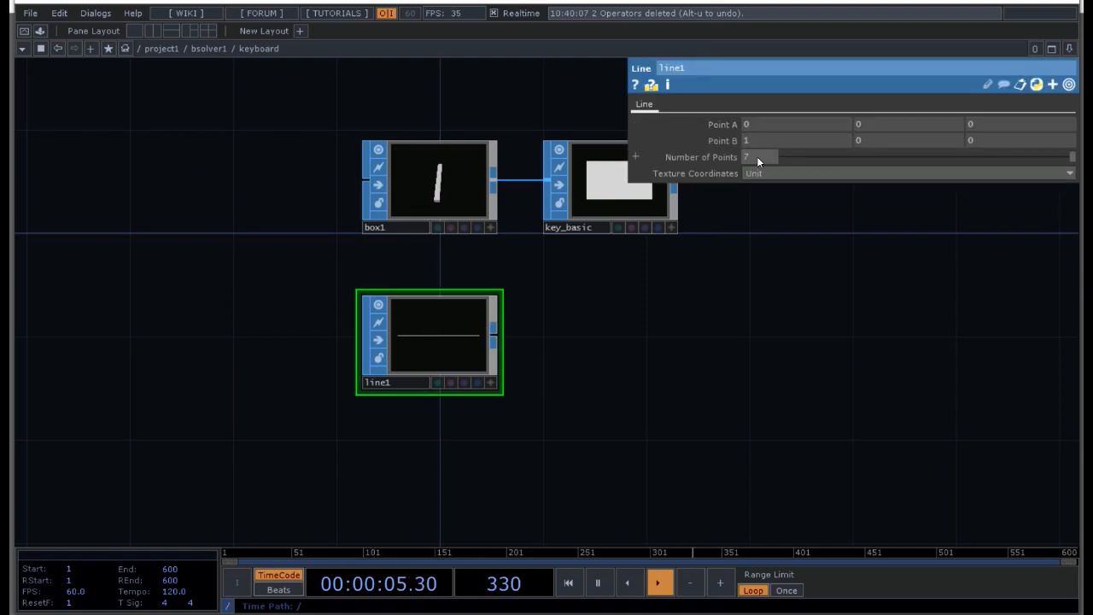
left_click(490, 382)
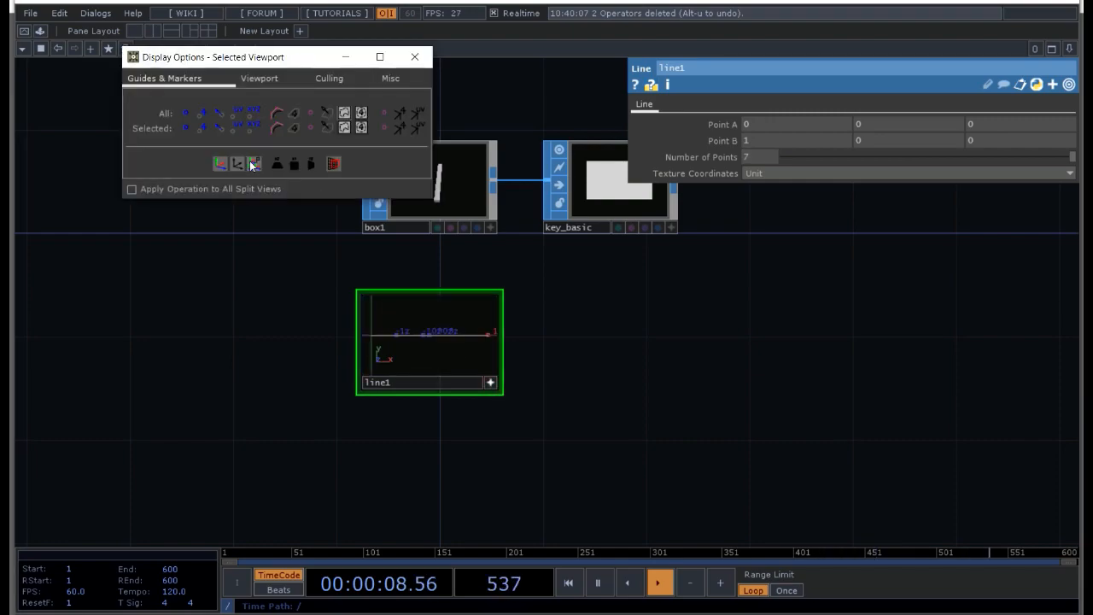
left_click(491, 383)
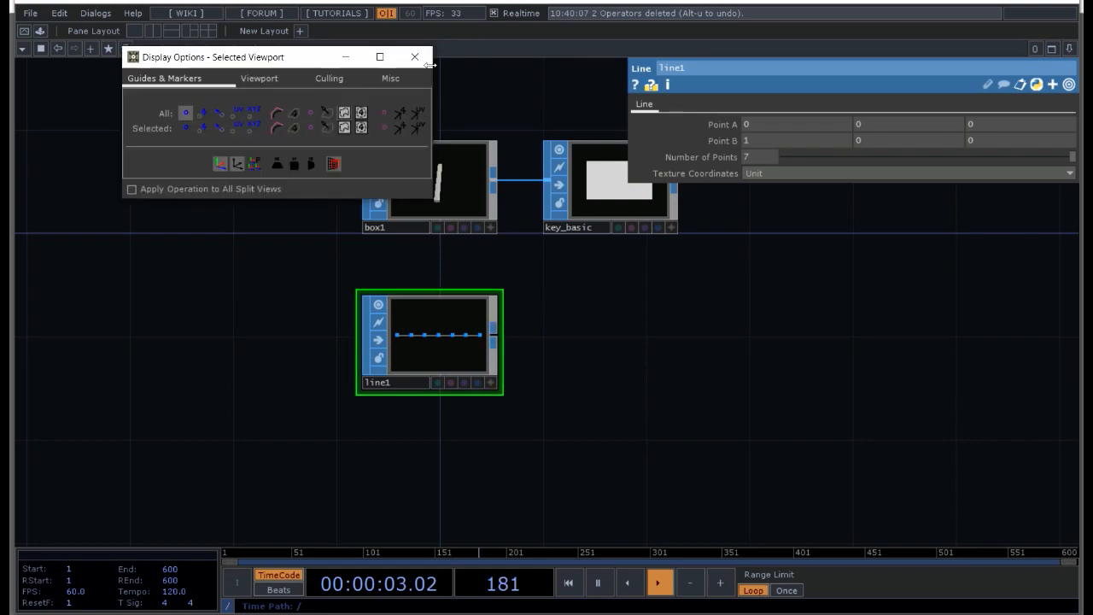
Step: Connect a Copy SOP to the output of line1
left_click(498, 340)
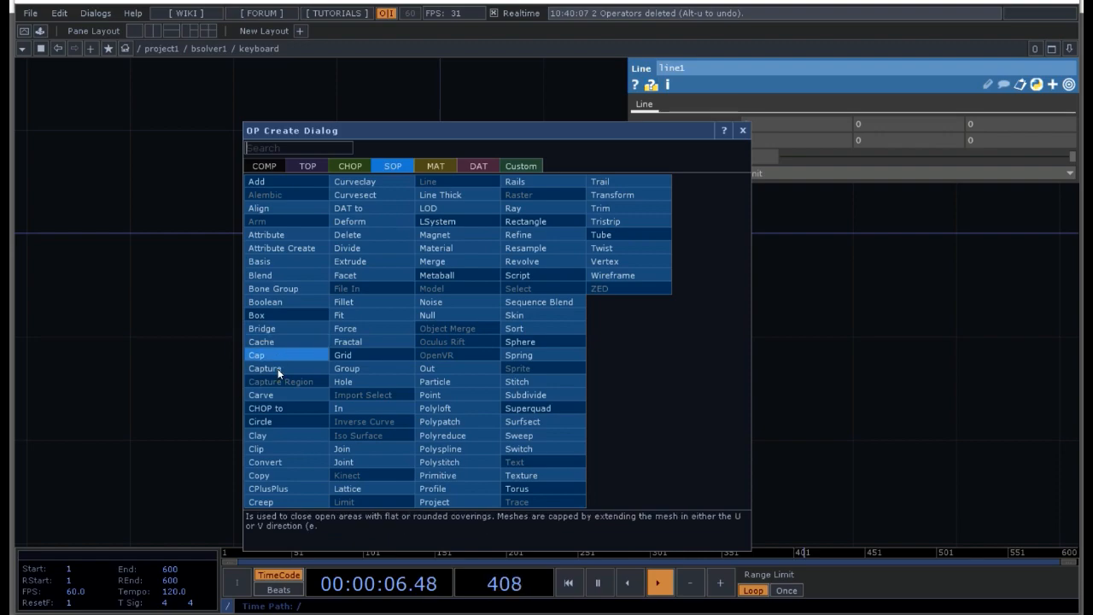
left_click(276, 466)
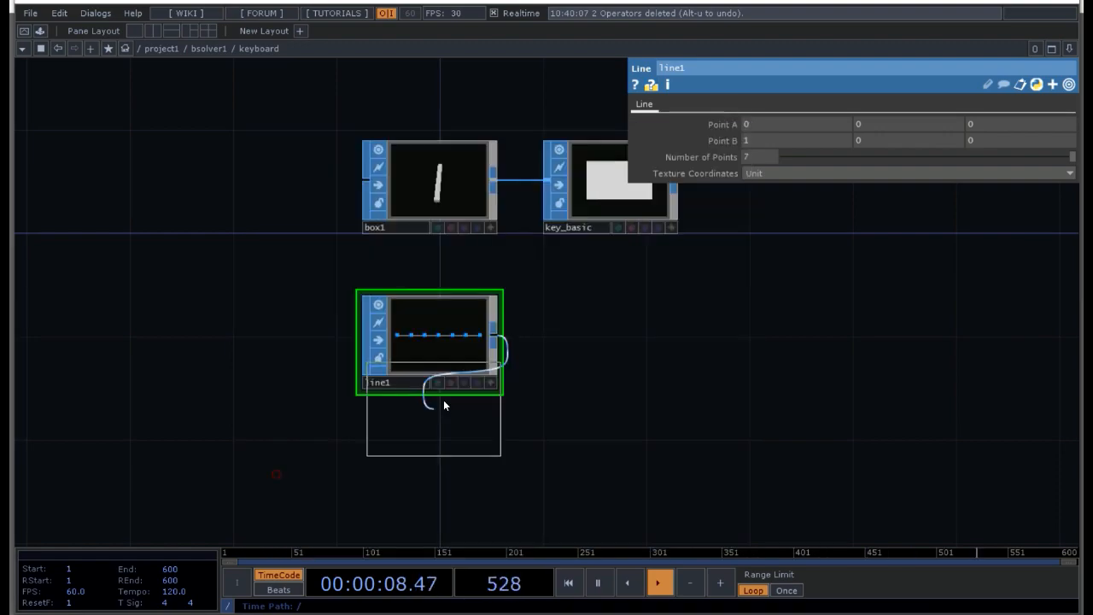
left_click(591, 344)
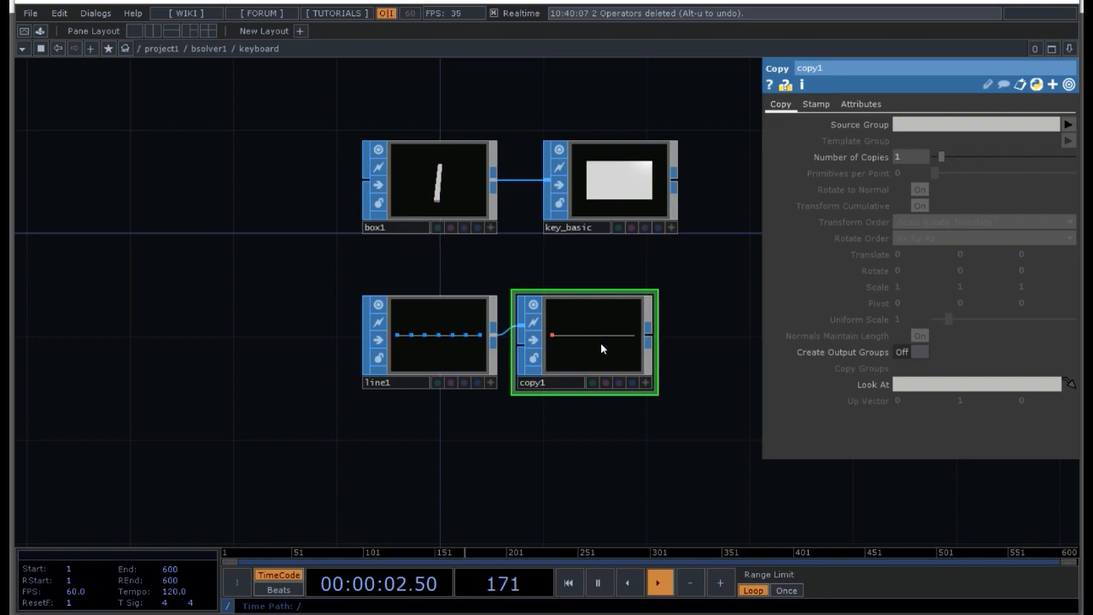
Step: Set the Copy SOP to 2 copies with an X translation of 1
left_click(909, 162)
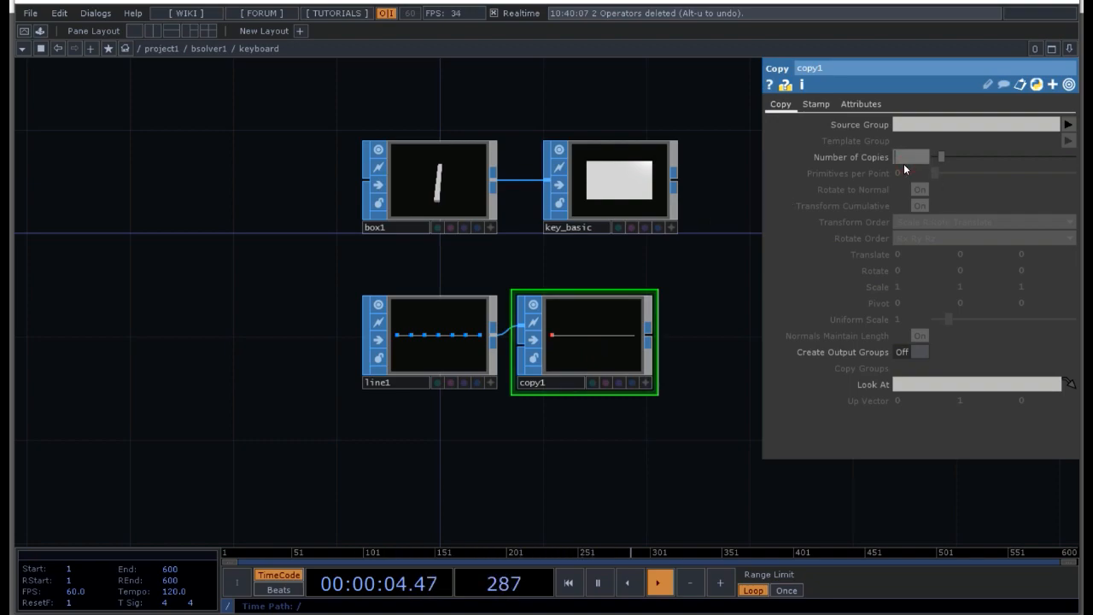
type("2")
key("Return")
left_click(908, 258)
key("BackSpace")
key("Return")
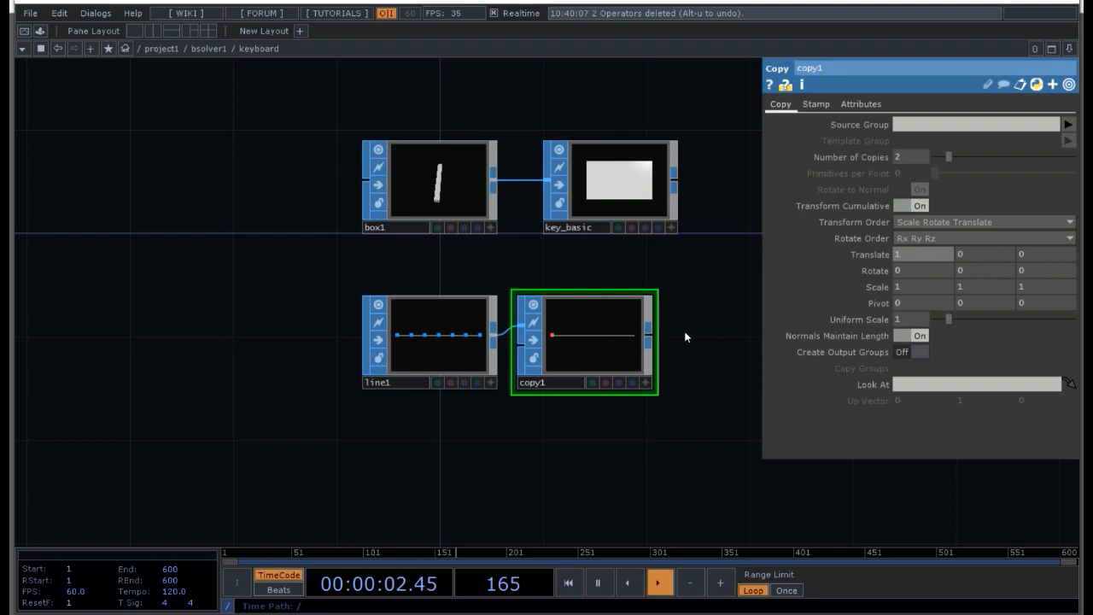
Step: Display point numbers in the viewer of copy1 and widen its node
left_click(645, 383)
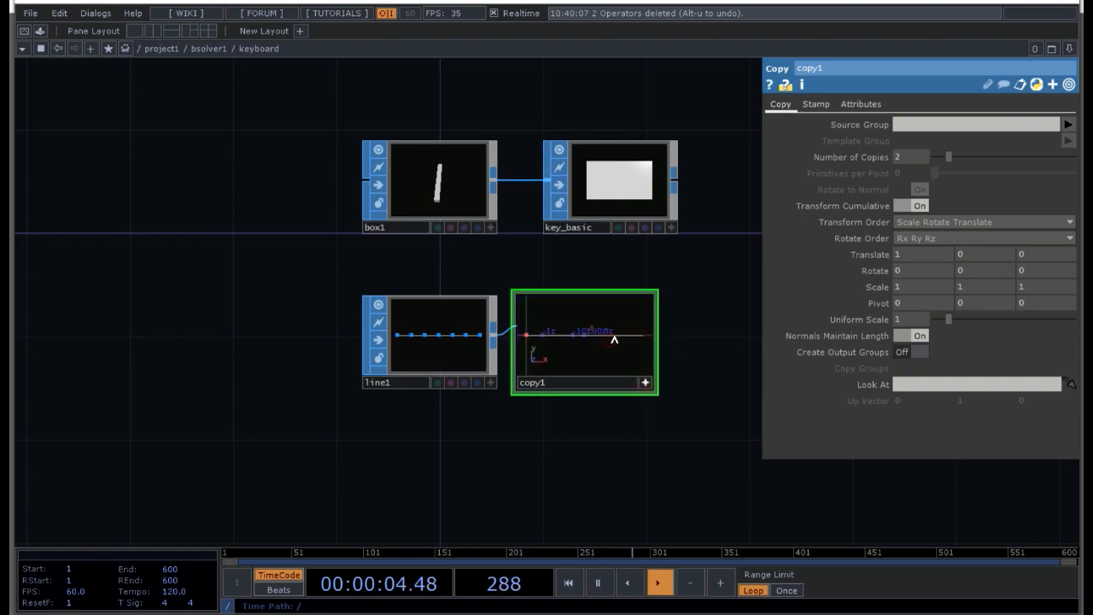
key("d")
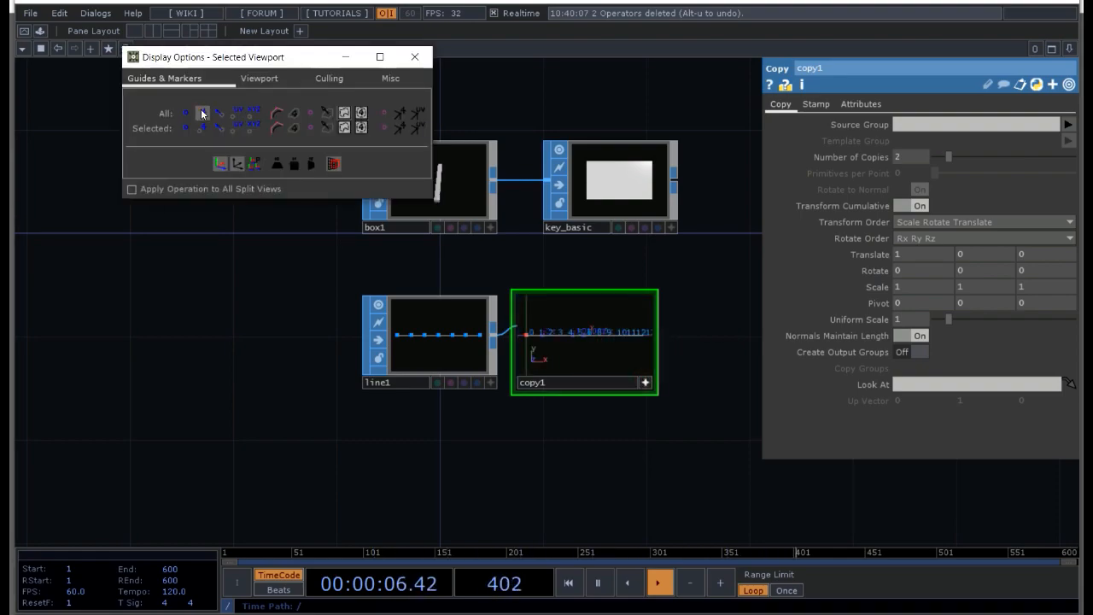
left_click_drag(656, 289, 720, 284)
left_click(708, 383)
left_click_drag(714, 446, 468, 439)
left_click(414, 57)
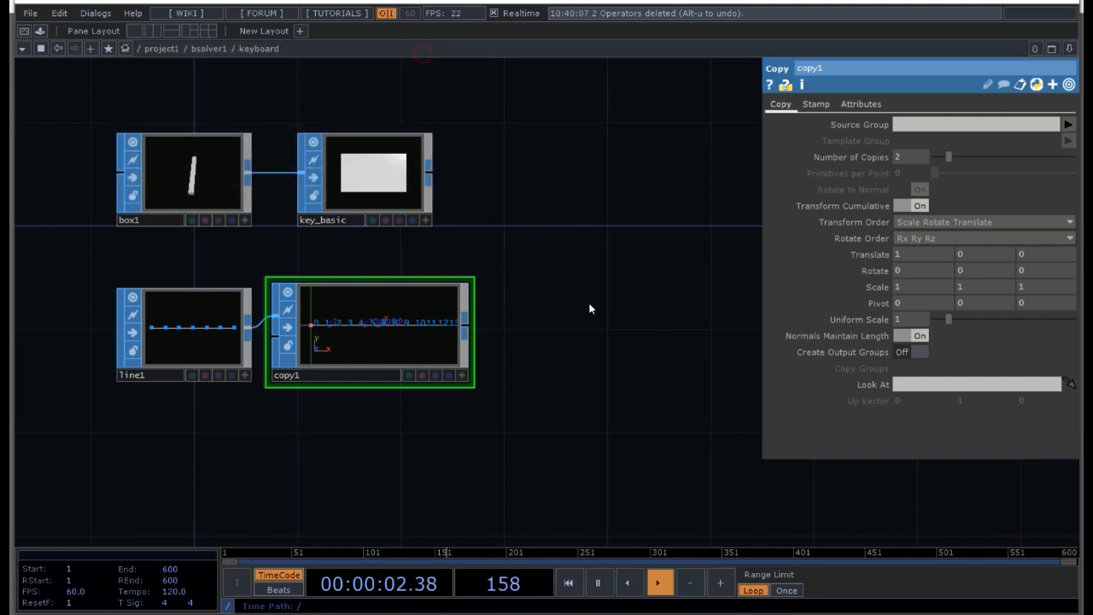
Step: Connect a SOP to CHOP to the output of copy1
key("p")
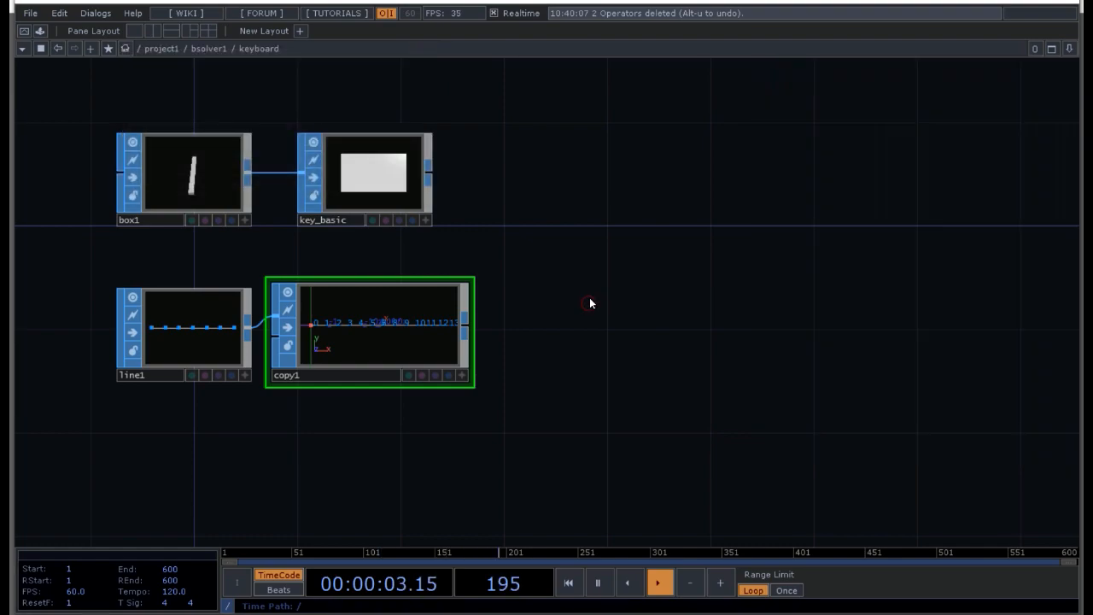
left_click(465, 327)
left_click(314, 157)
key("Escape")
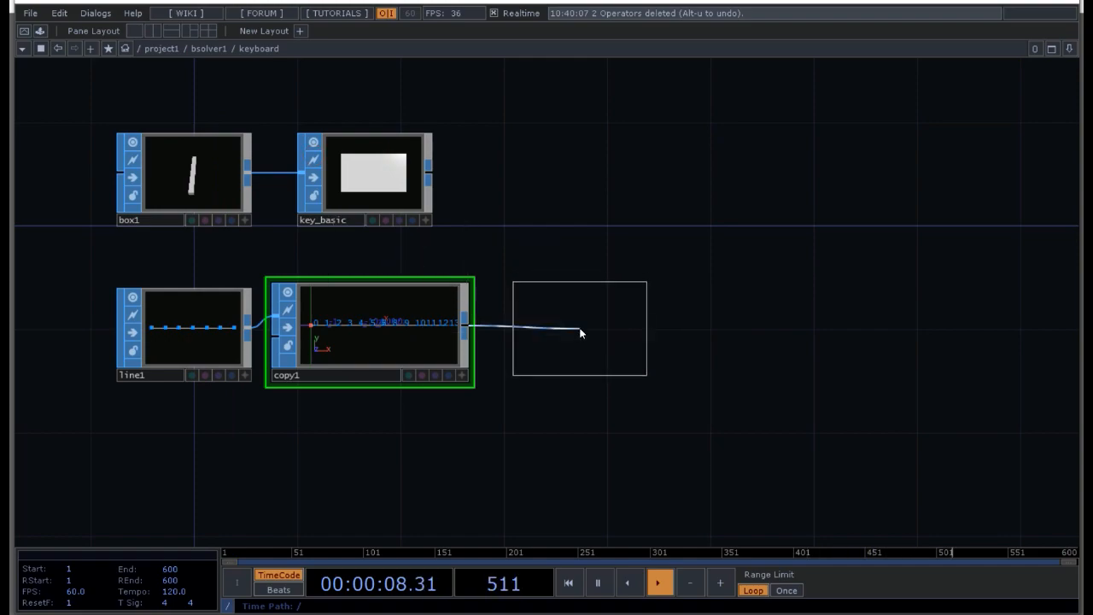
left_click(583, 328)
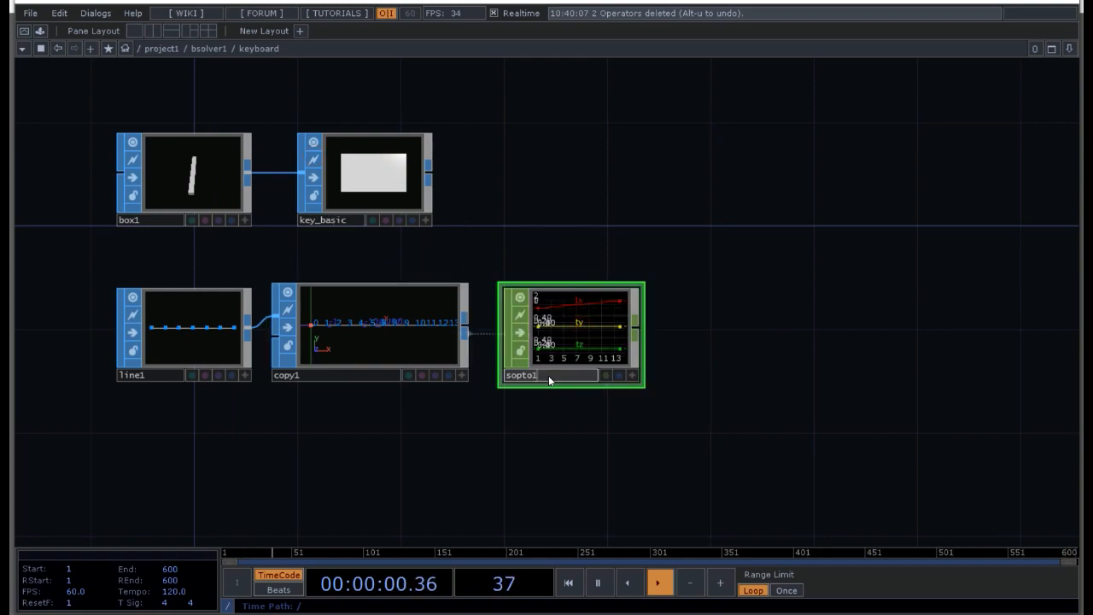
Step: Rename the SOP to CHOP as keyboard
key("BackSpace")
key("BackSpace")
key("BackSpace")
key("BackSpace")
key("BackSpace")
type("keyboar")
key("Return")
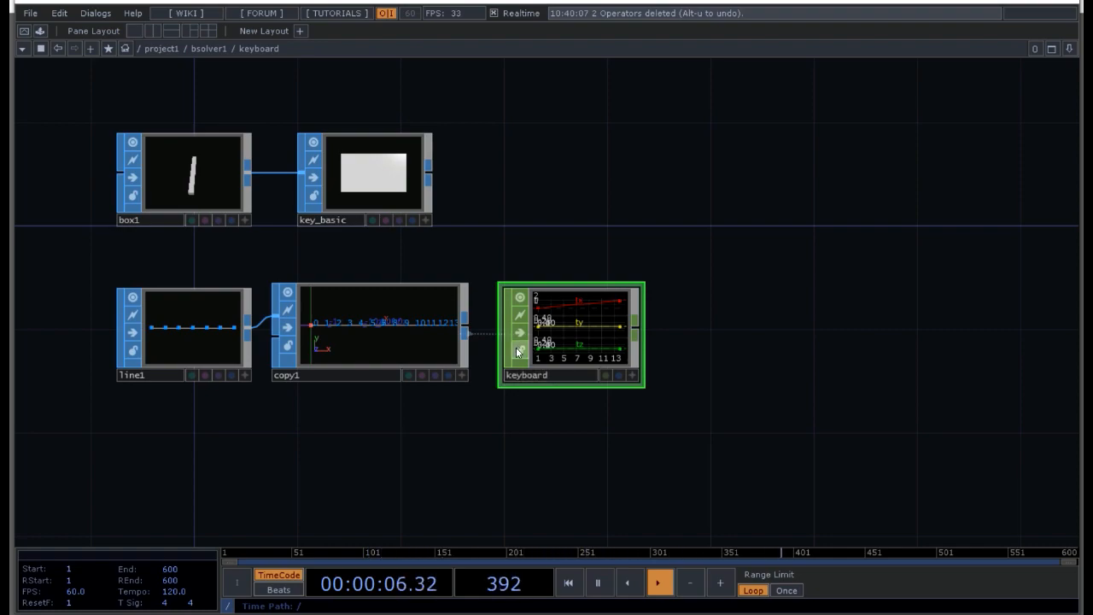
Step: Turn on the render and display flags of the key_basic null
left_click_drag(565, 435, 562, 436)
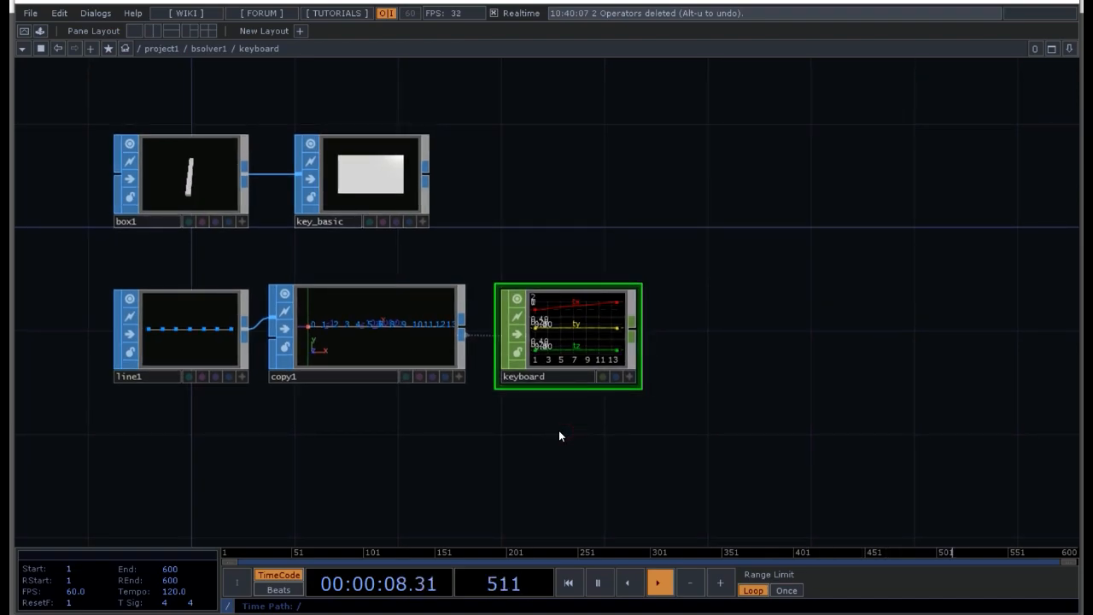
key("u")
key("i")
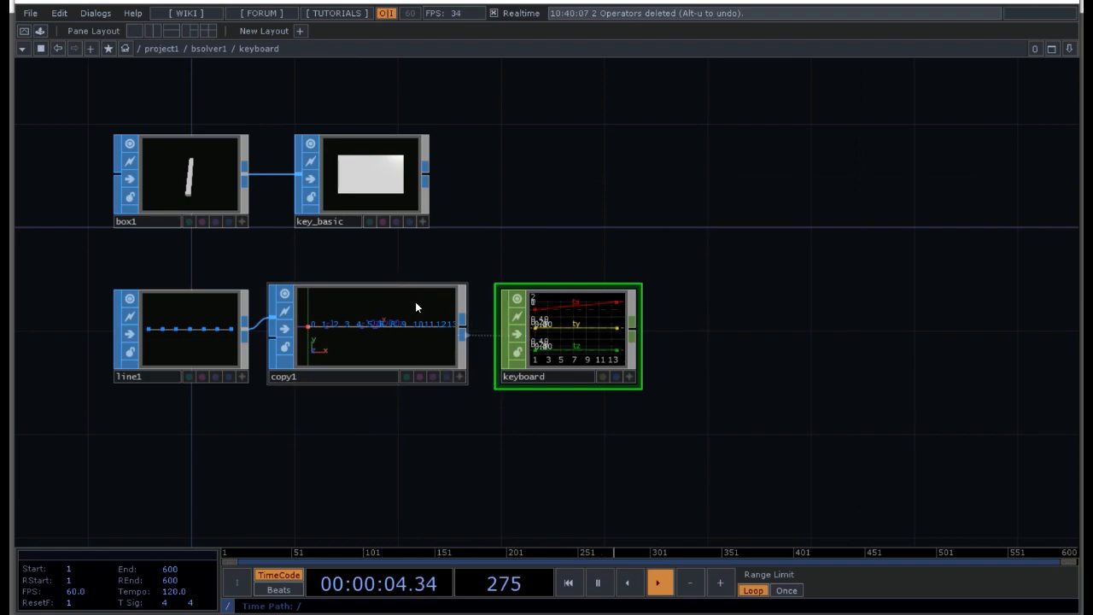
left_click(397, 222)
left_click_drag(431, 435, 434, 435)
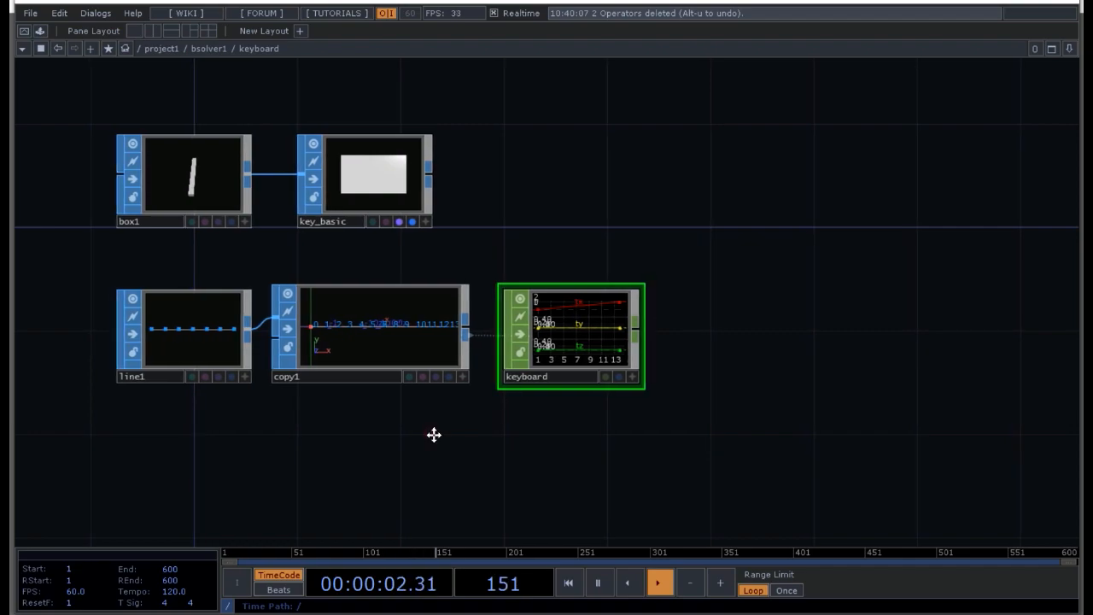
Step: Return to the bsolver1 network and turn on instancing for the keyboard actor
key("u")
scroll(347, 138, "up", 3)
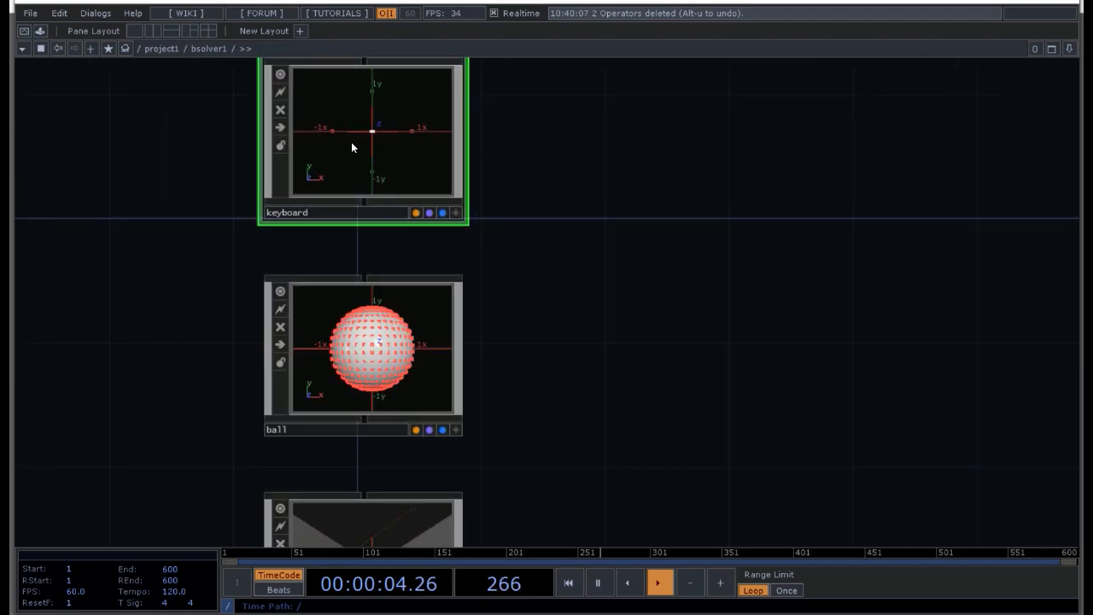
scroll(367, 136, "up", 2)
scroll(384, 126, "down", 5)
scroll(391, 137, "up", 2)
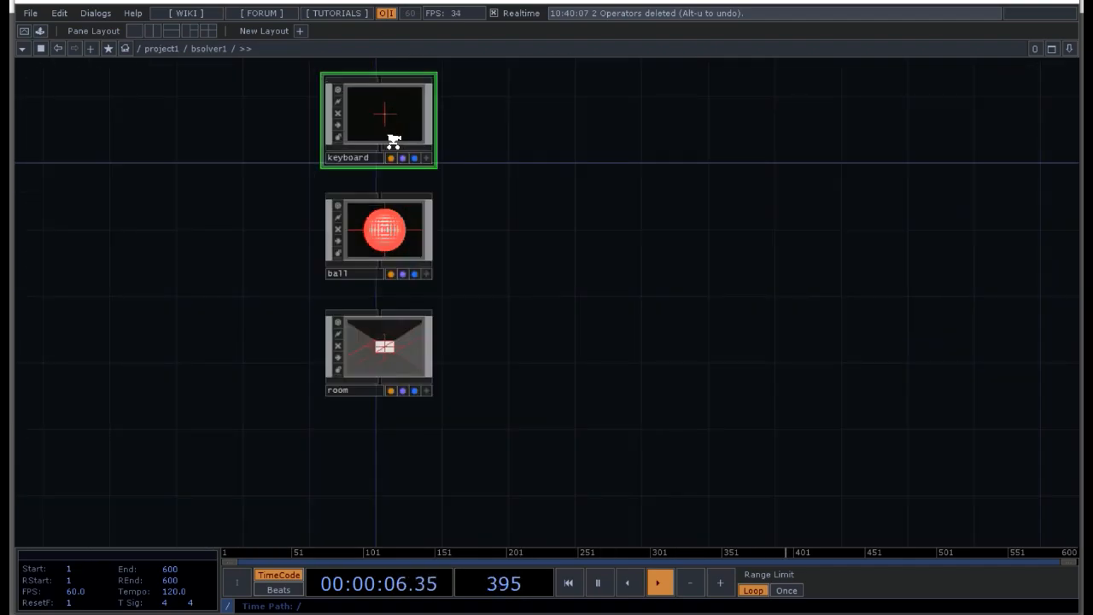
scroll(393, 140, "up", 1)
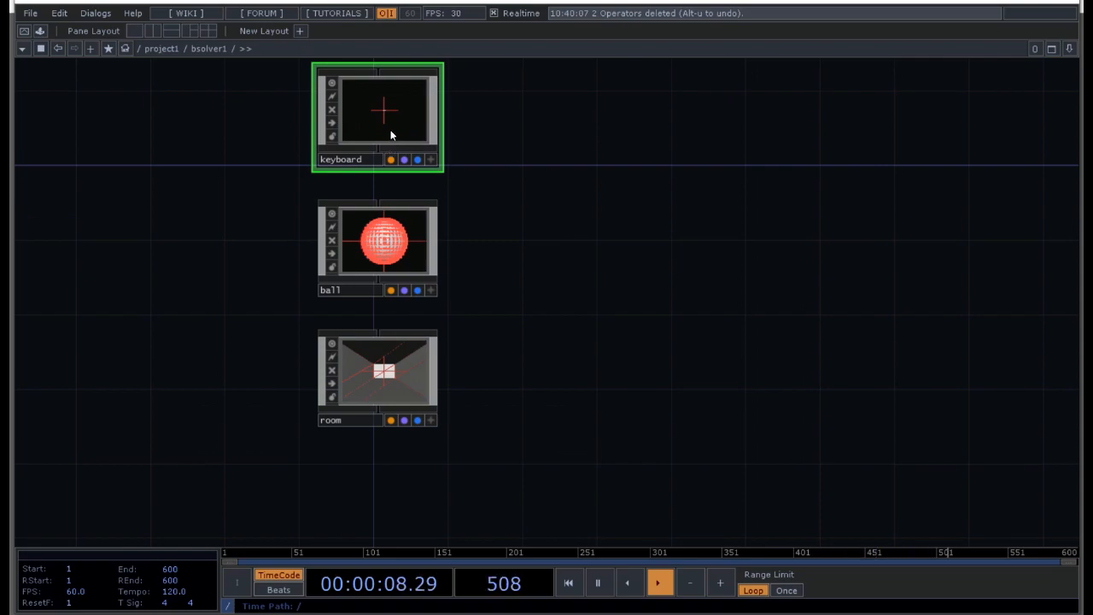
scroll(390, 135, "up", 2)
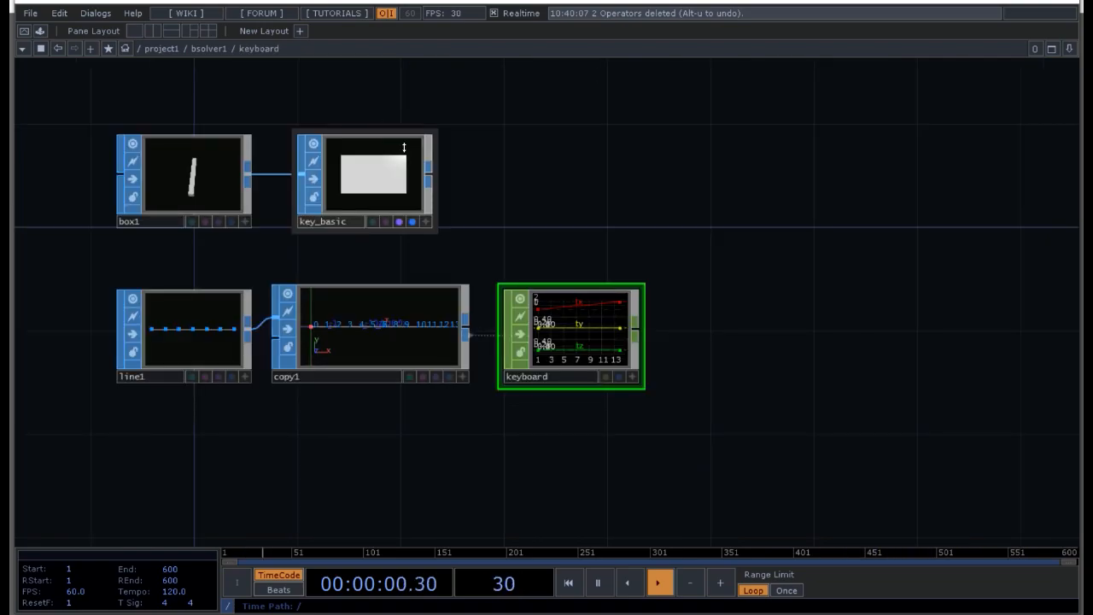
scroll(478, 442, "down", 2)
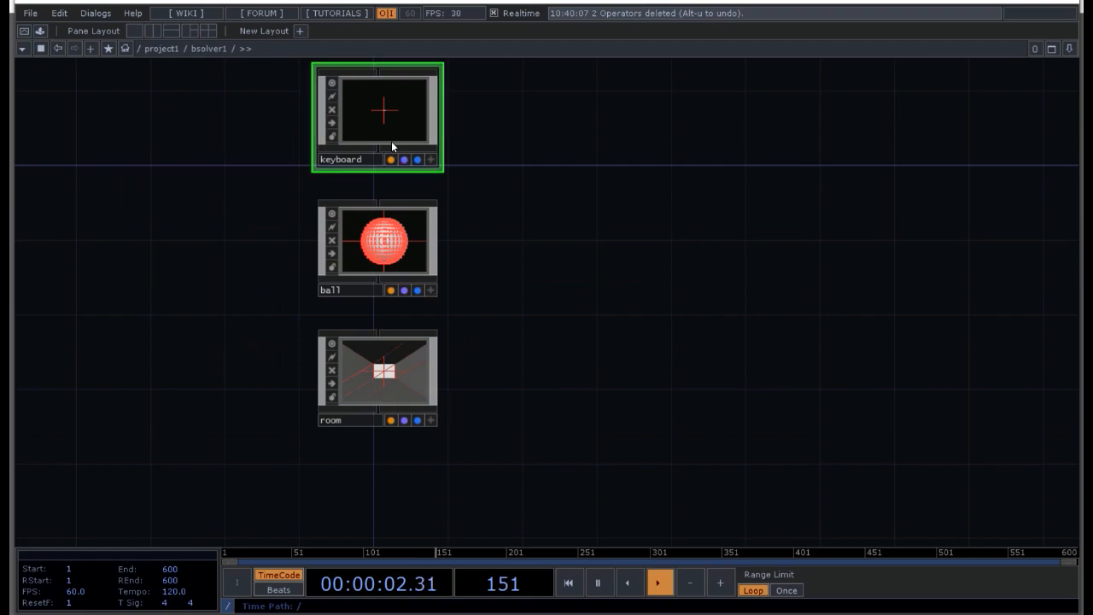
key("p")
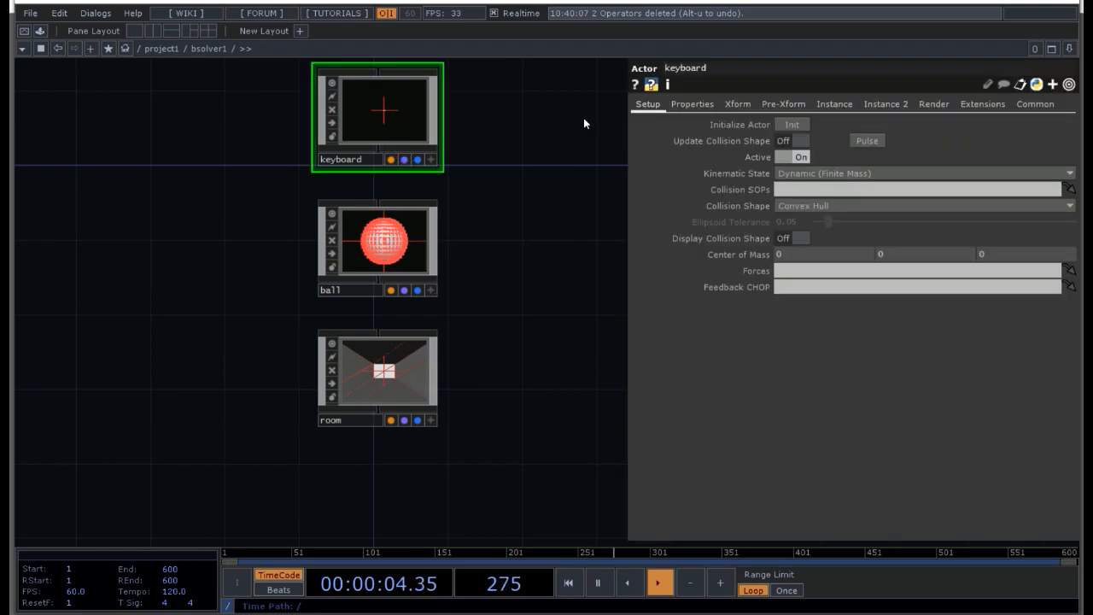
left_click(817, 106)
left_click(802, 124)
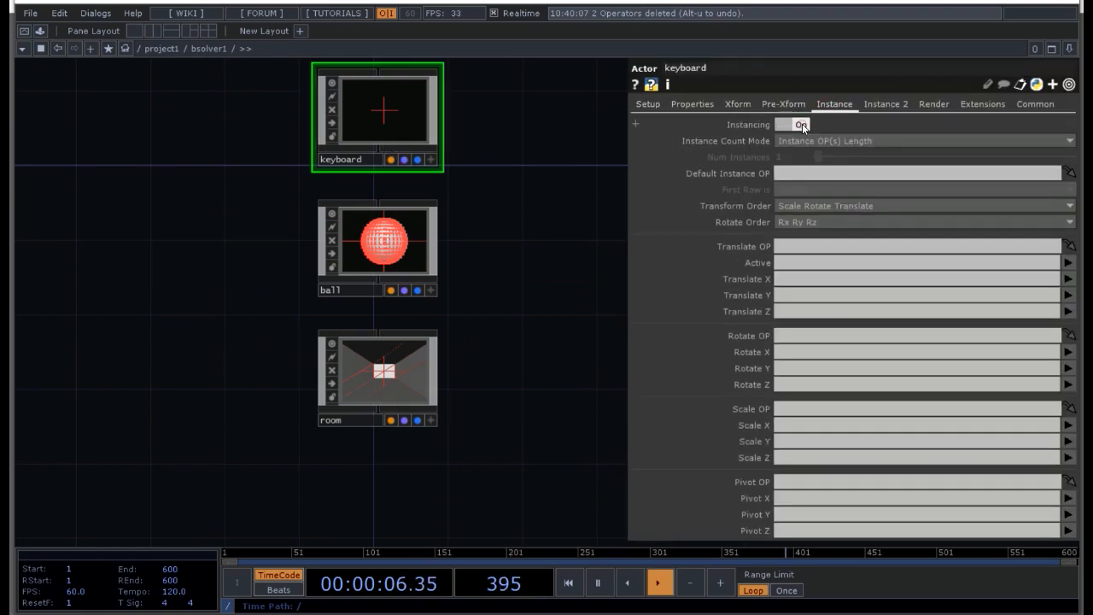
Step: Set the keyboard actor's Default Instance OP to ./keyboard
left_click(782, 174)
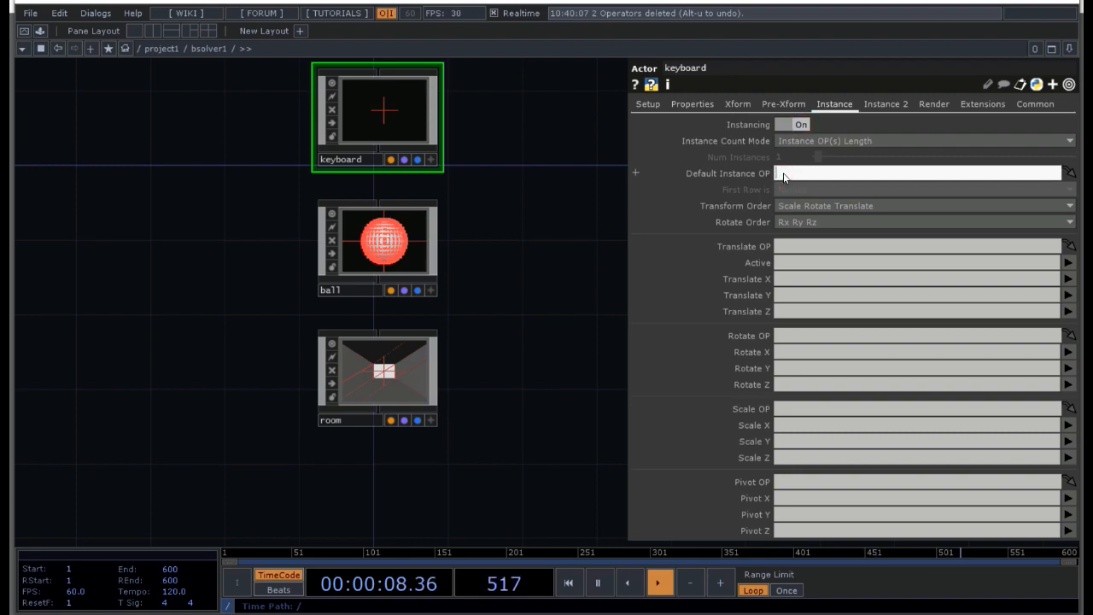
type(":/")
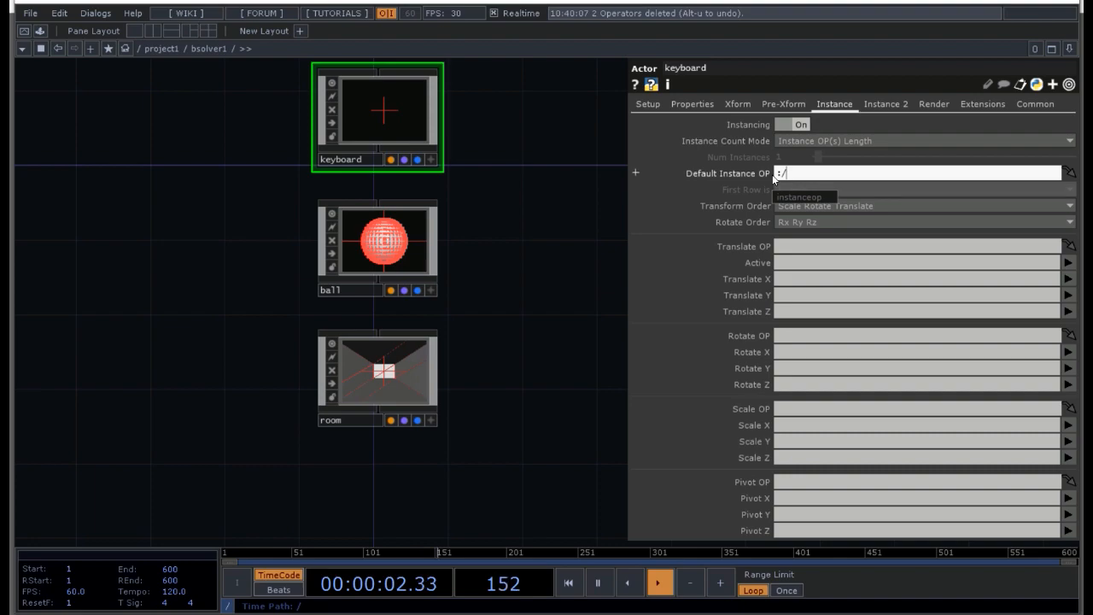
key("Left")
key("BackSpace")
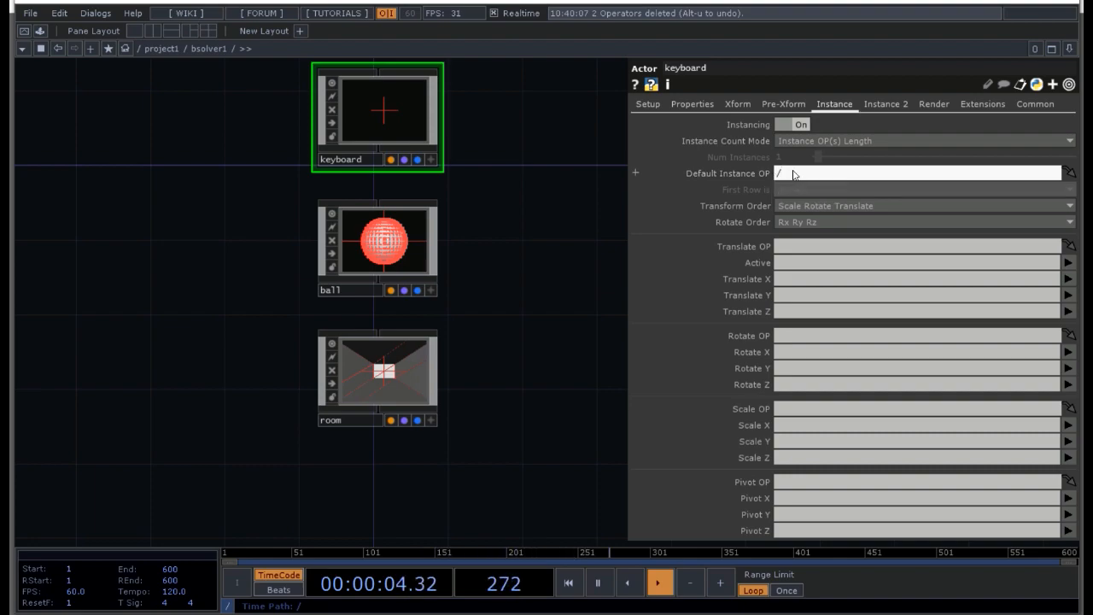
type("./")
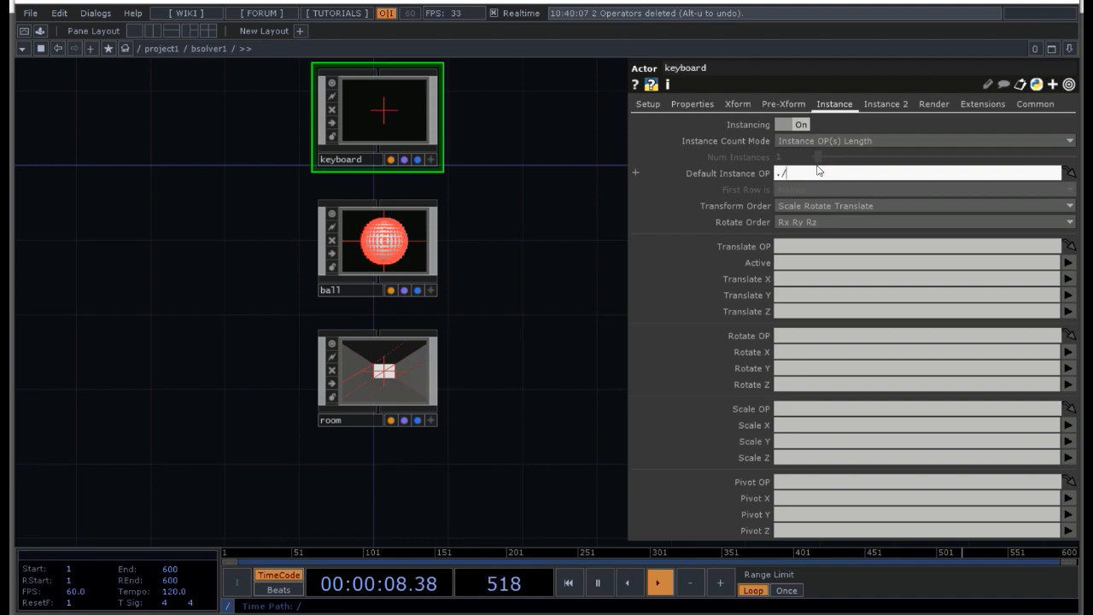
type("keyb")
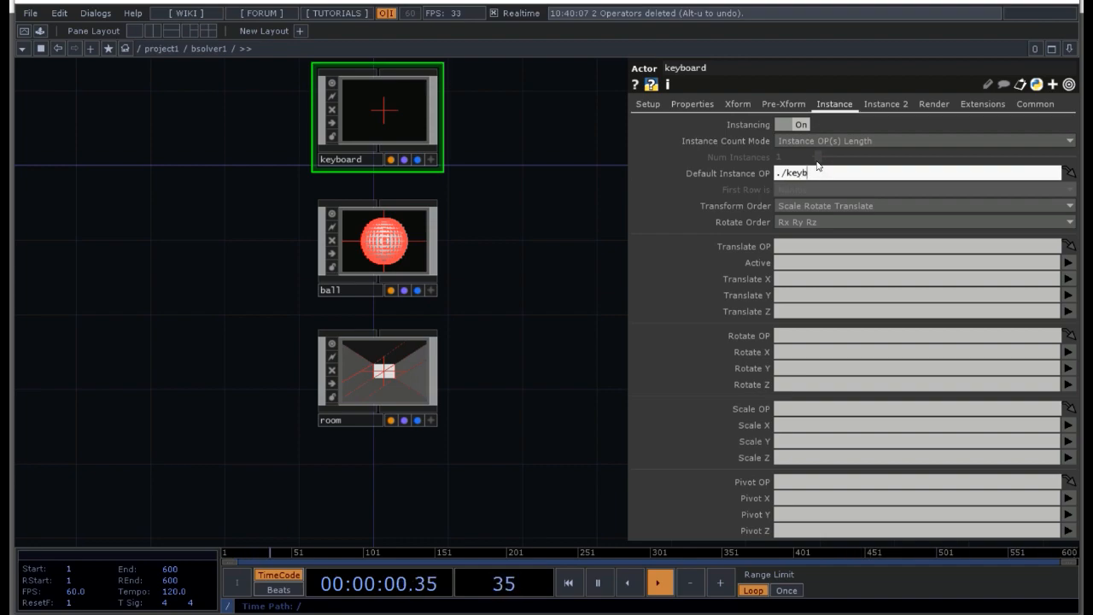
type("oard")
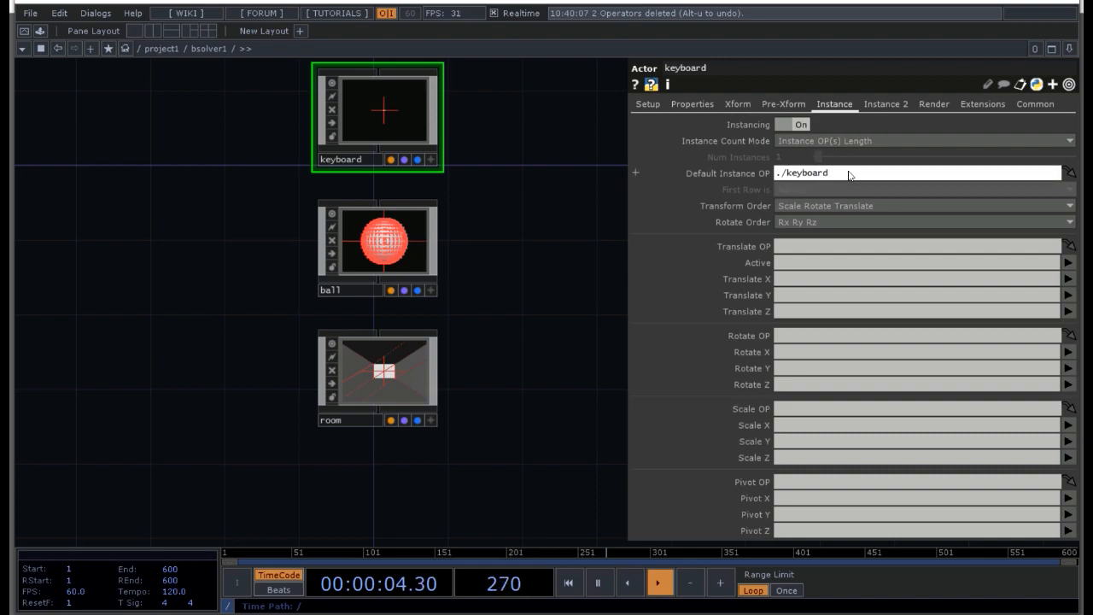
left_click(833, 280)
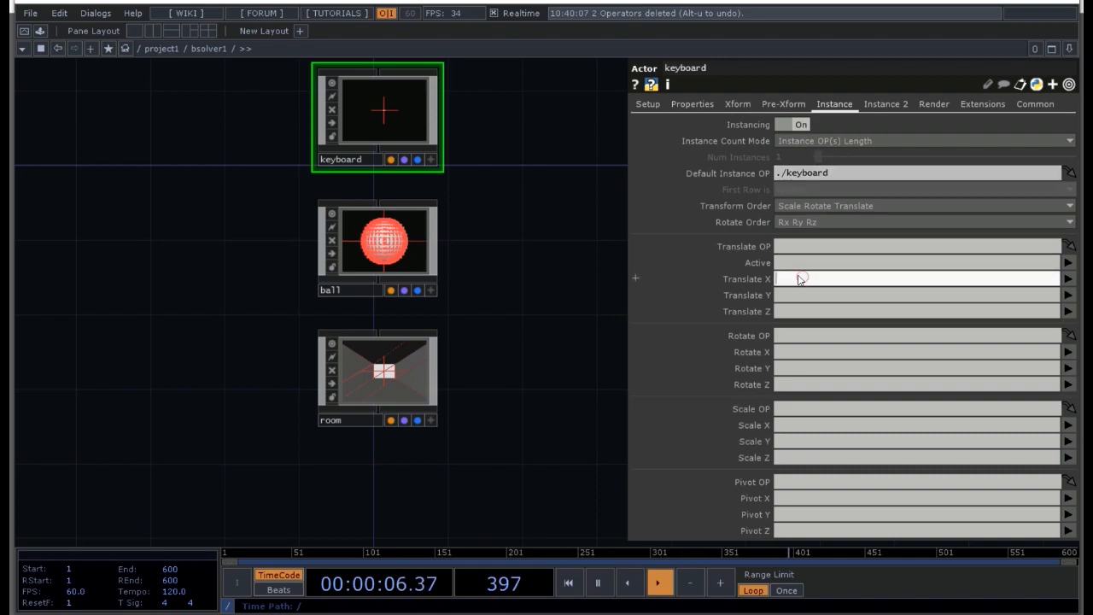
Step: Map the keyboard actor's instance Translate X, Y and Z to the tx, ty and tz channels
type("tx")
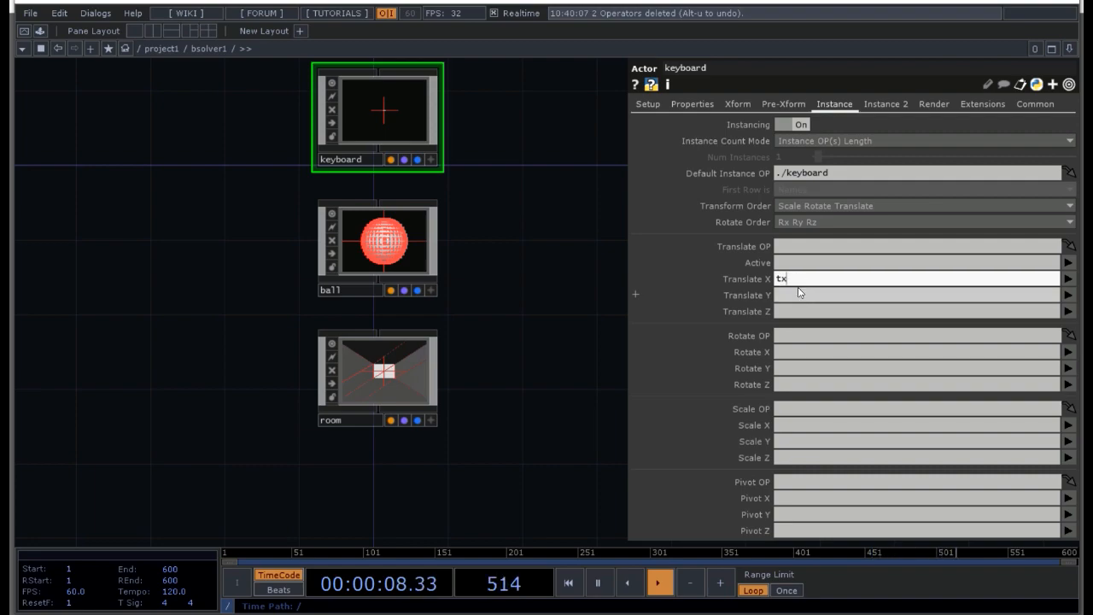
left_click(798, 295)
type("ty")
left_click(794, 311)
type("tz")
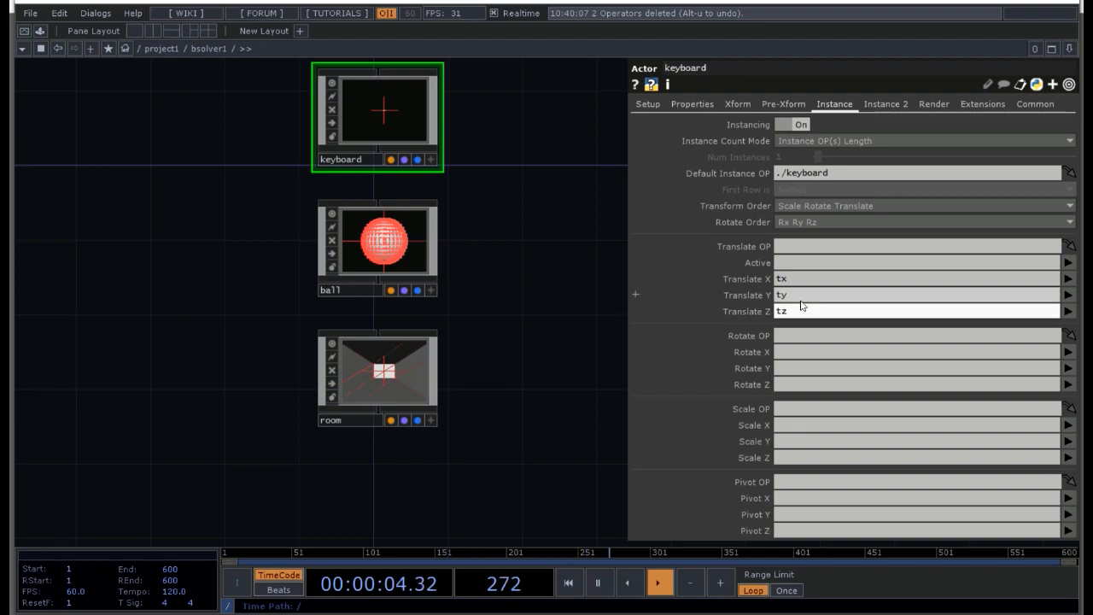
scroll(375, 115, "up", 8)
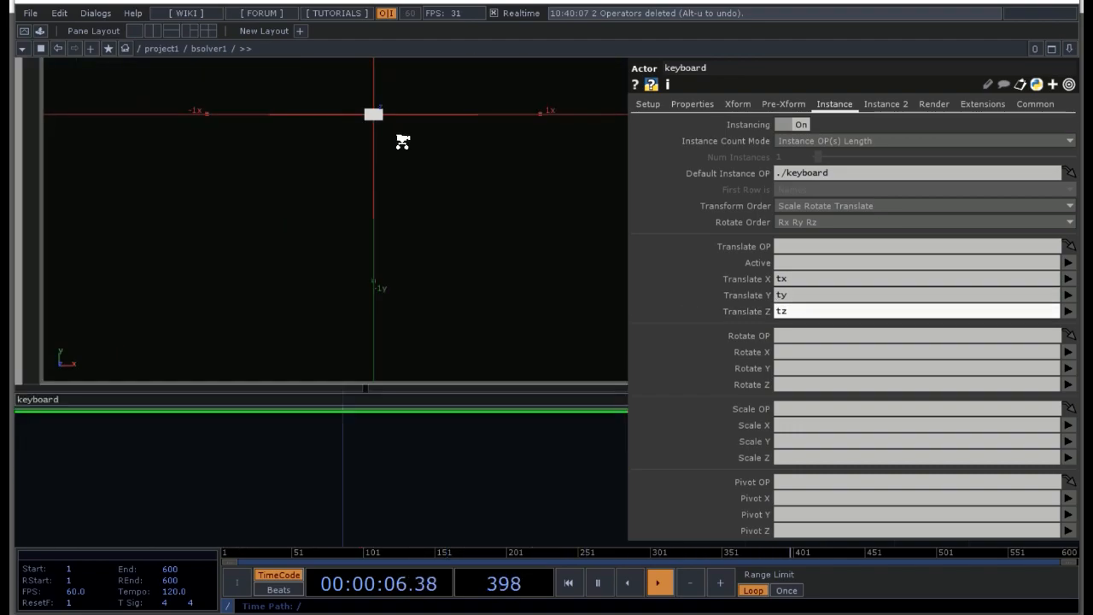
scroll(402, 143, "down", 5)
Step: Try making the keyboard actor immovable by setting its Kinematic State to Static (Infinite Mass)
left_click(648, 104)
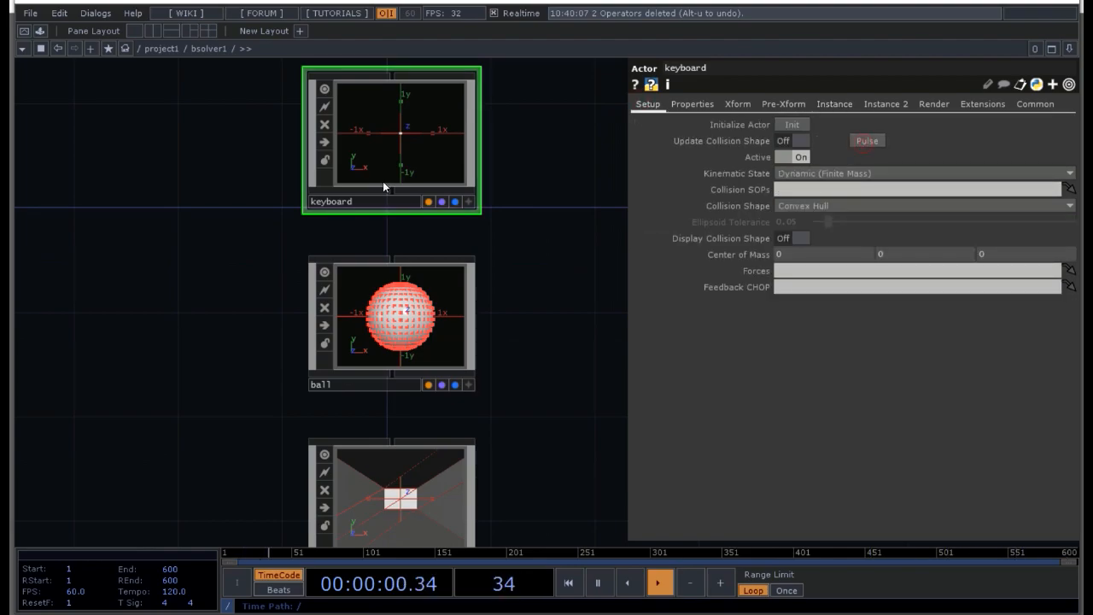
scroll(380, 173, "up", 6)
left_click_drag(135, 197, 53, 333)
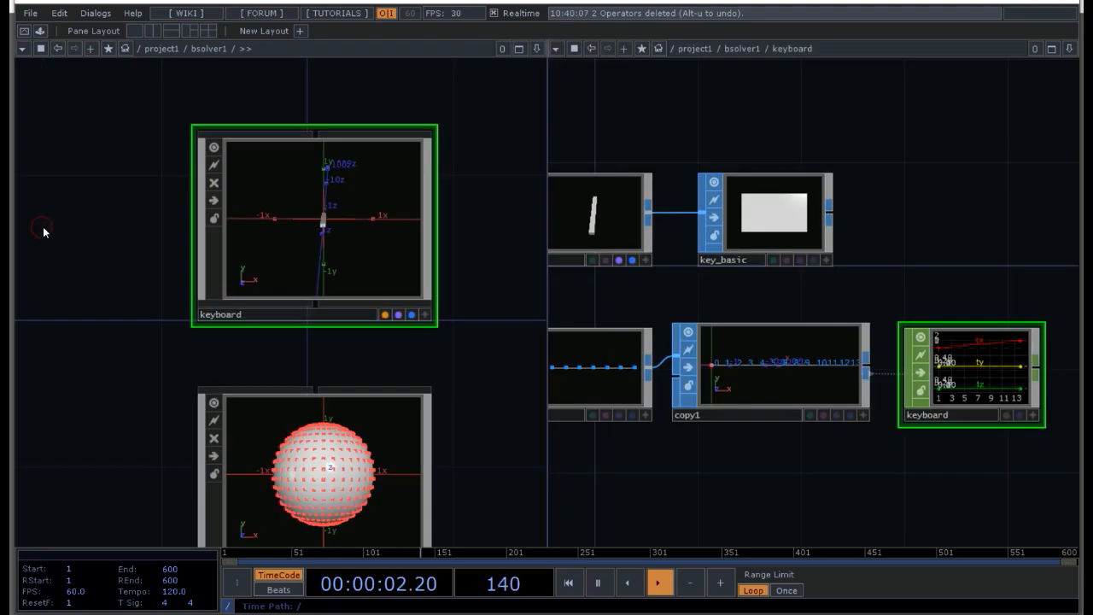
key("p")
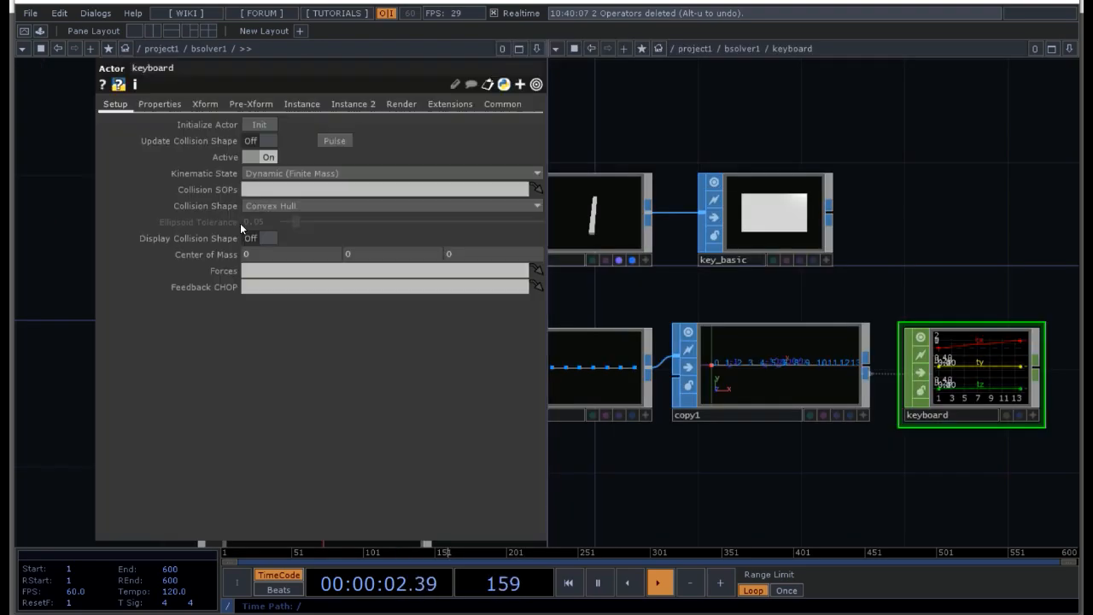
left_click(290, 177)
left_click(273, 187)
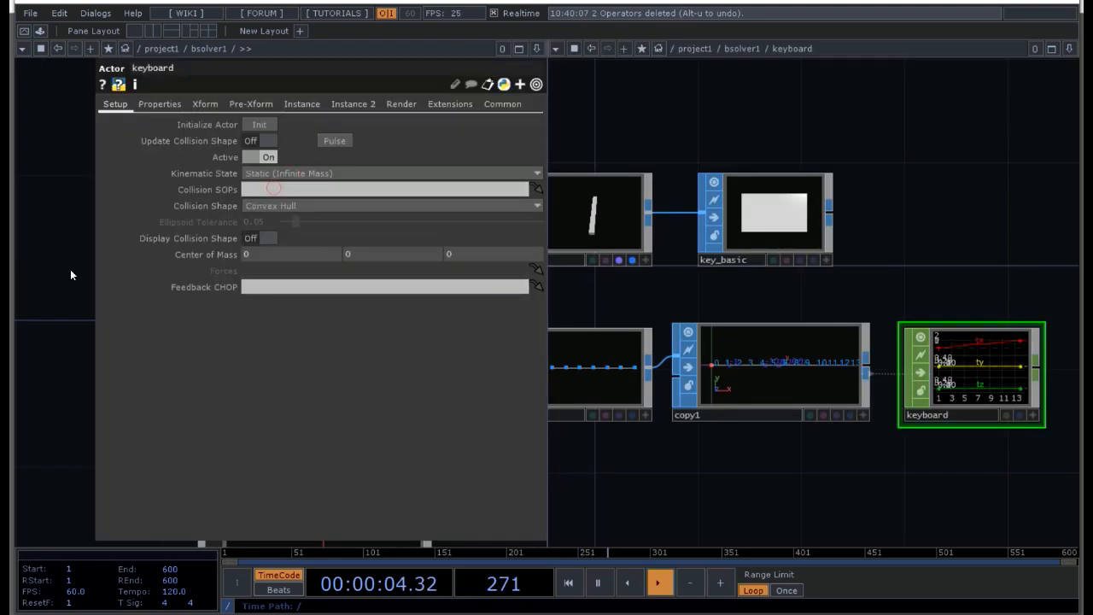
left_click(70, 269)
key("p")
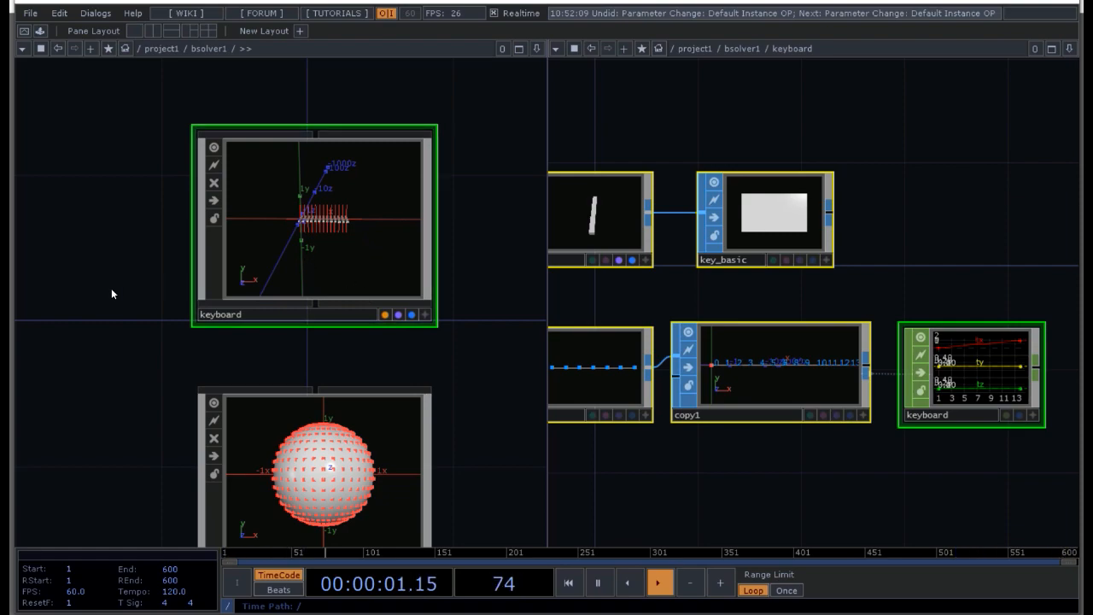
Step: Set the keyboard actor's Kinematic State to Static (Infinite Mass) and pulse Update Collision Shape
key("p")
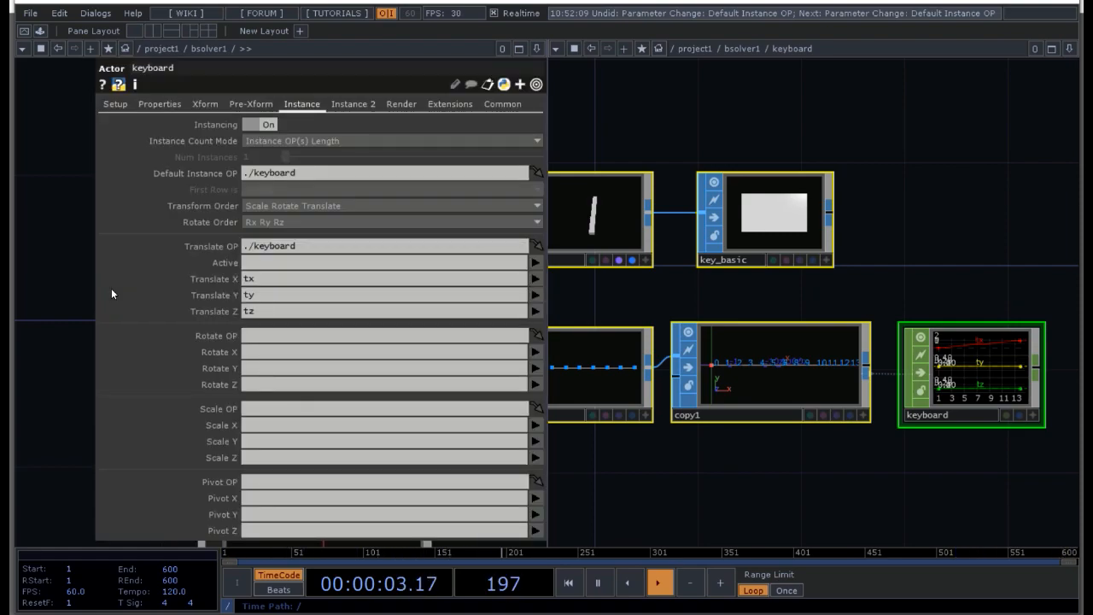
key("p")
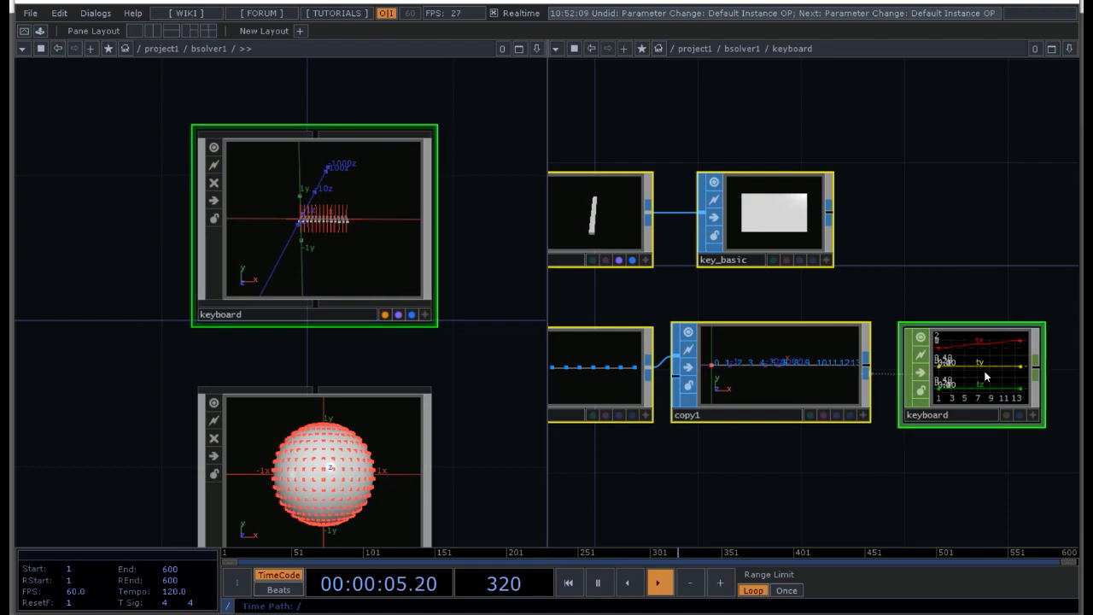
key("p")
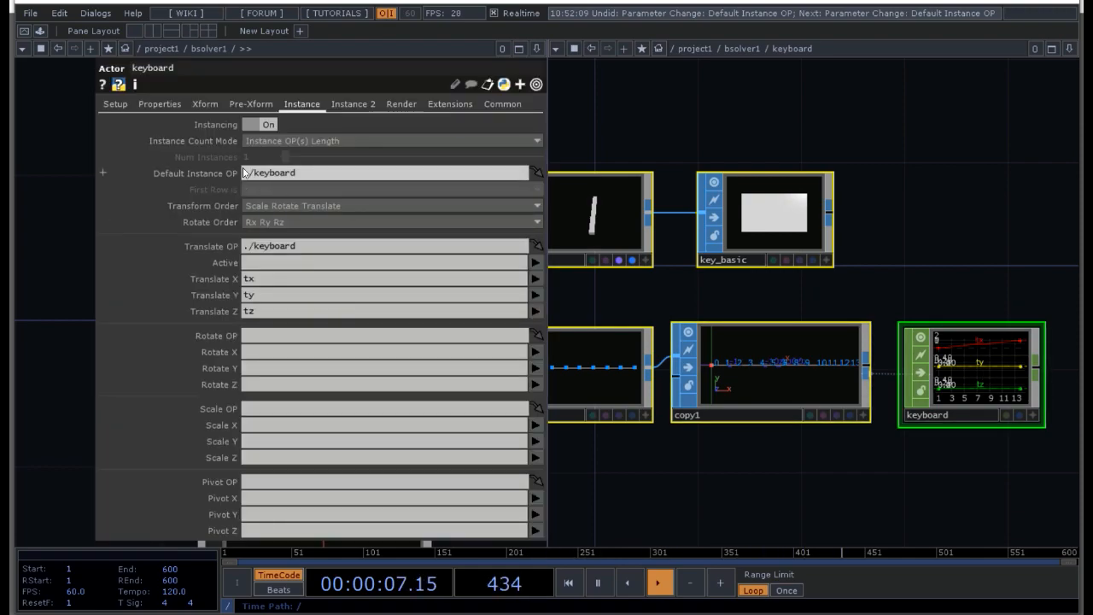
left_click(106, 106)
left_click(271, 173)
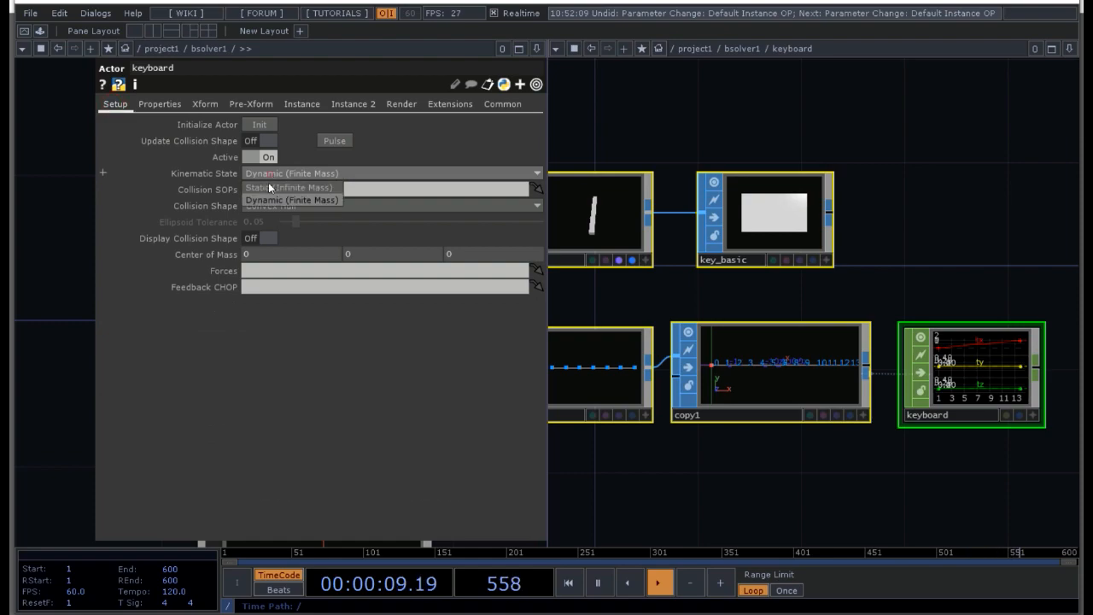
left_click(264, 188)
left_click(333, 140)
key("p")
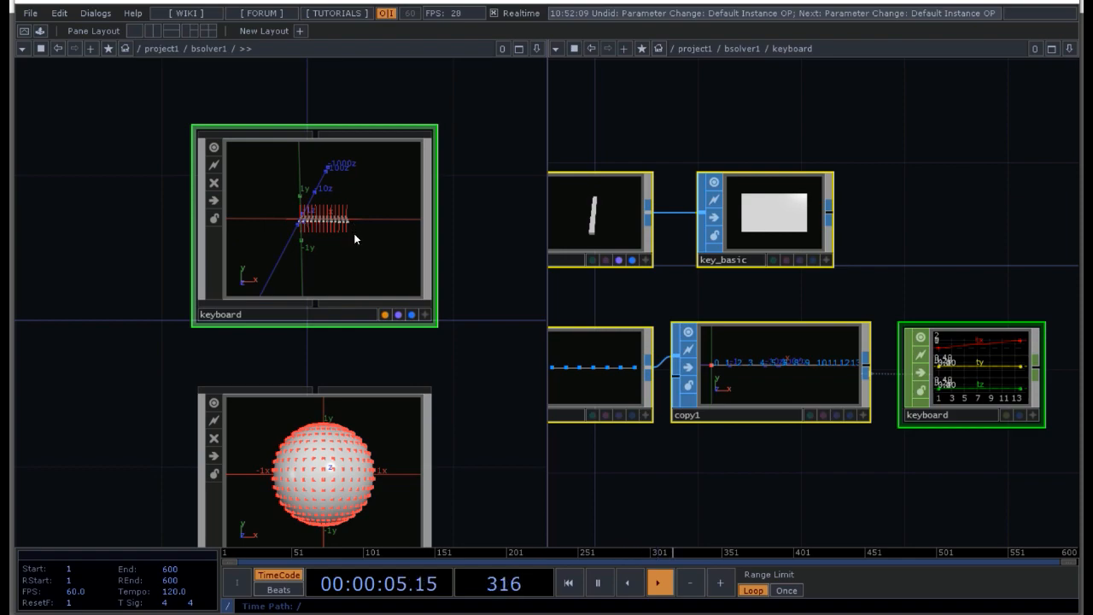
Step: Turn on Display Collision Shape for the keyboard actor
key("p")
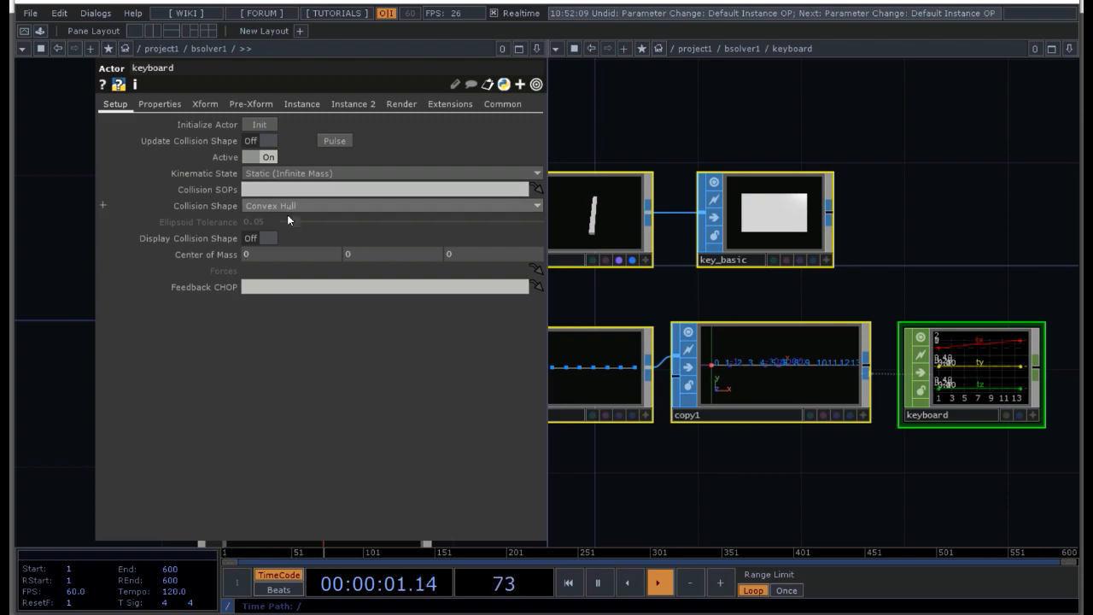
left_click(268, 239)
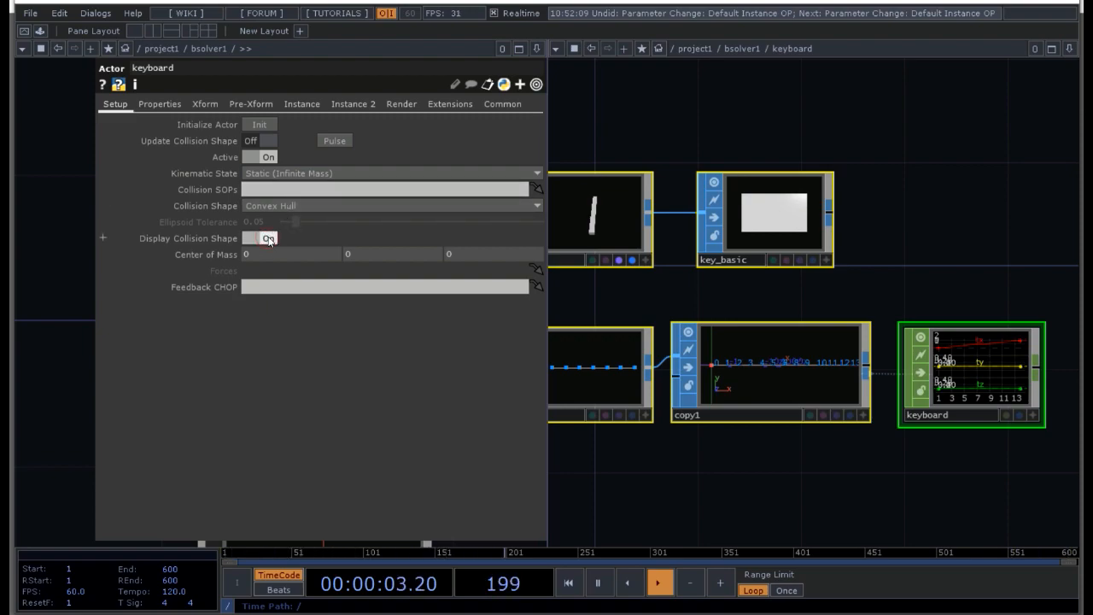
left_click(269, 238)
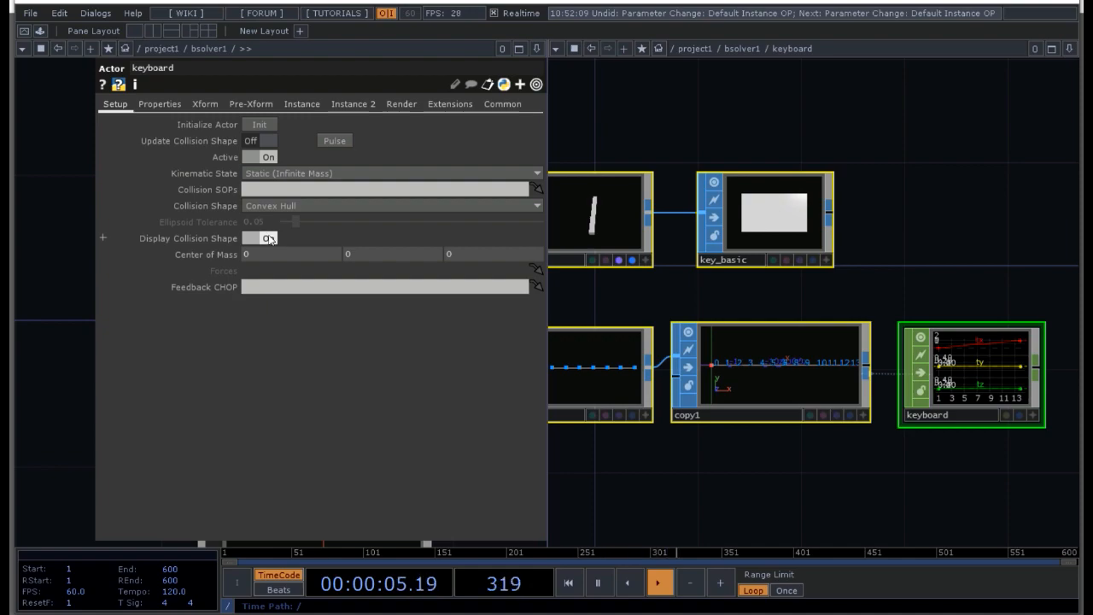
left_click(269, 240)
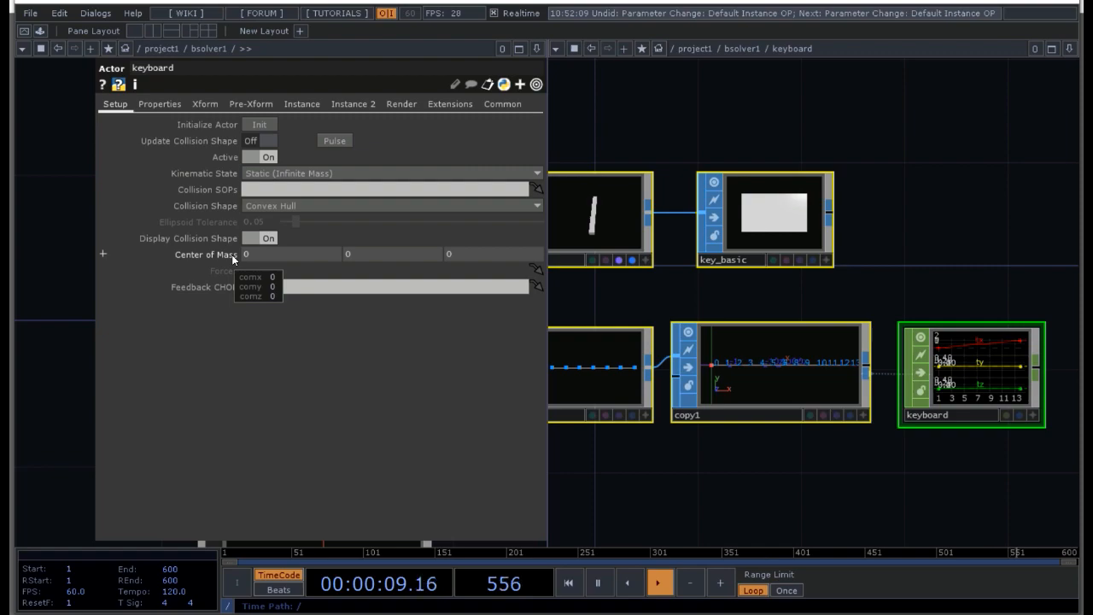
Step: Set the keyboard actor's Friction to 0 and its Restitution to 1
left_click(206, 104)
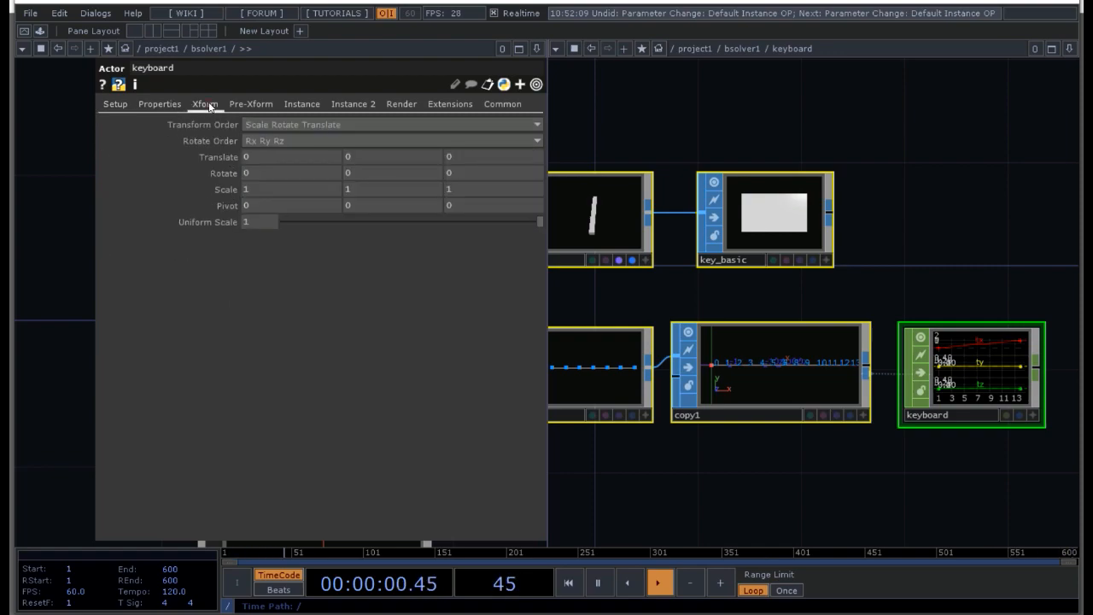
left_click(160, 104)
type("0")
key("Return")
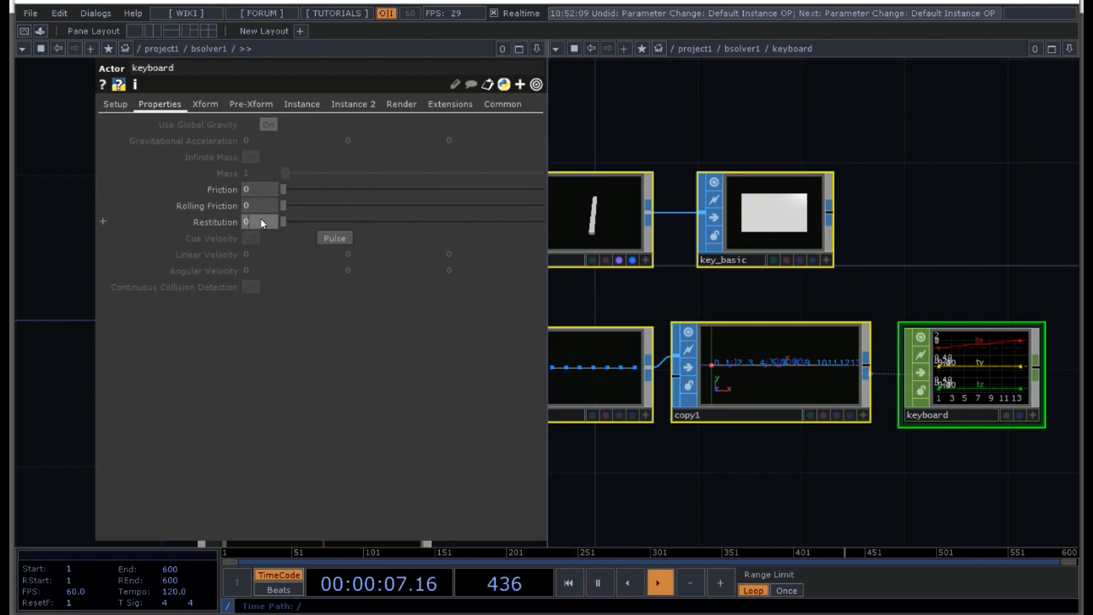
left_click(264, 216)
type("1")
key("Return")
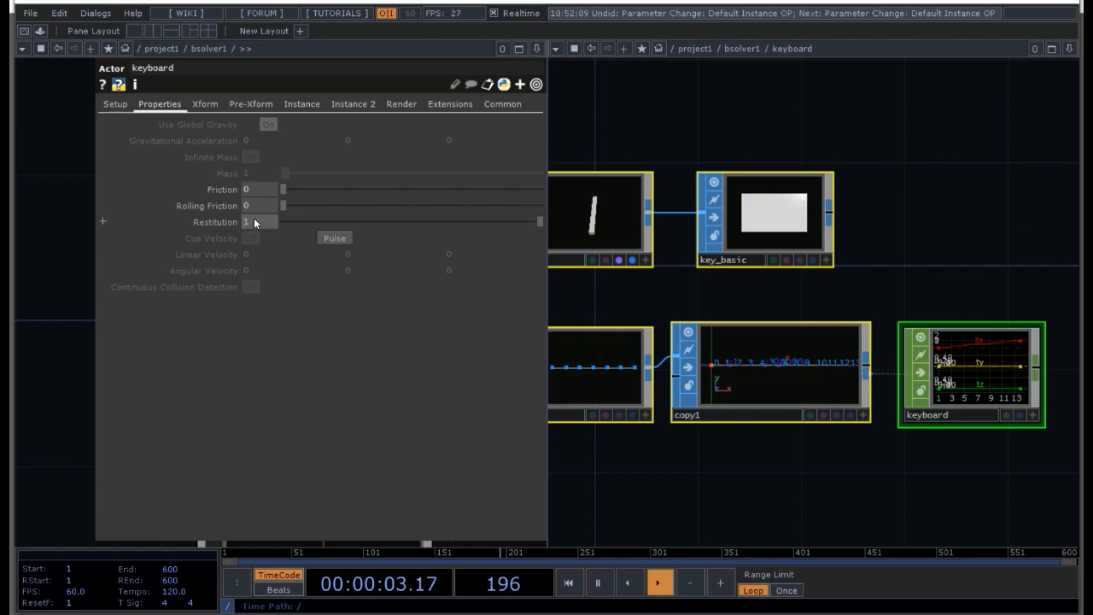
Step: Add a Phong material beside the key_basic null inside the keyboard network
left_click_drag(885, 217, 748, 259)
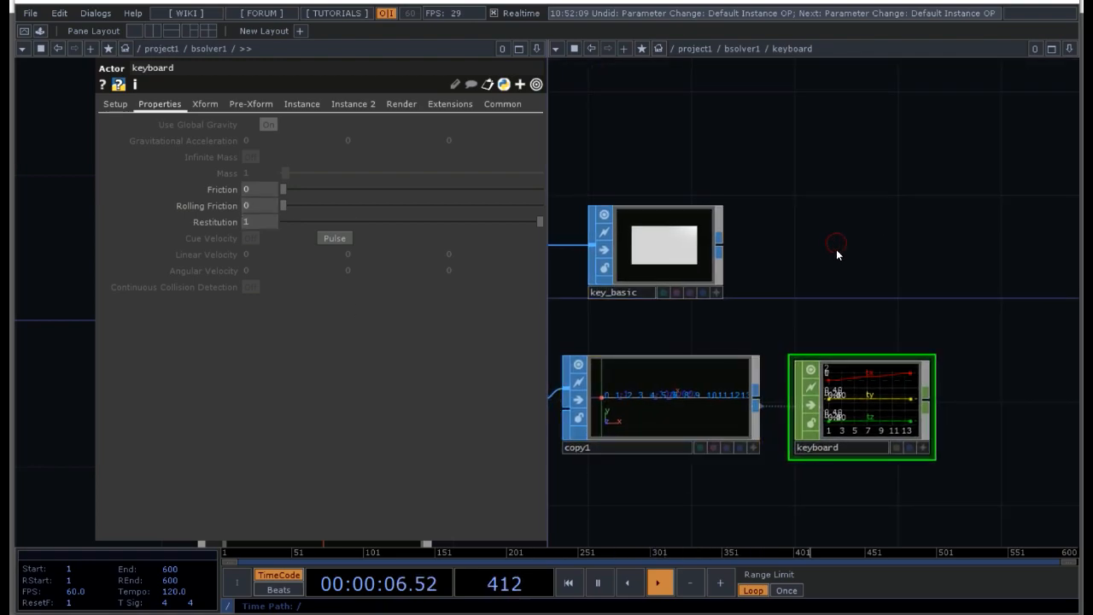
key("Tab")
left_click(726, 78)
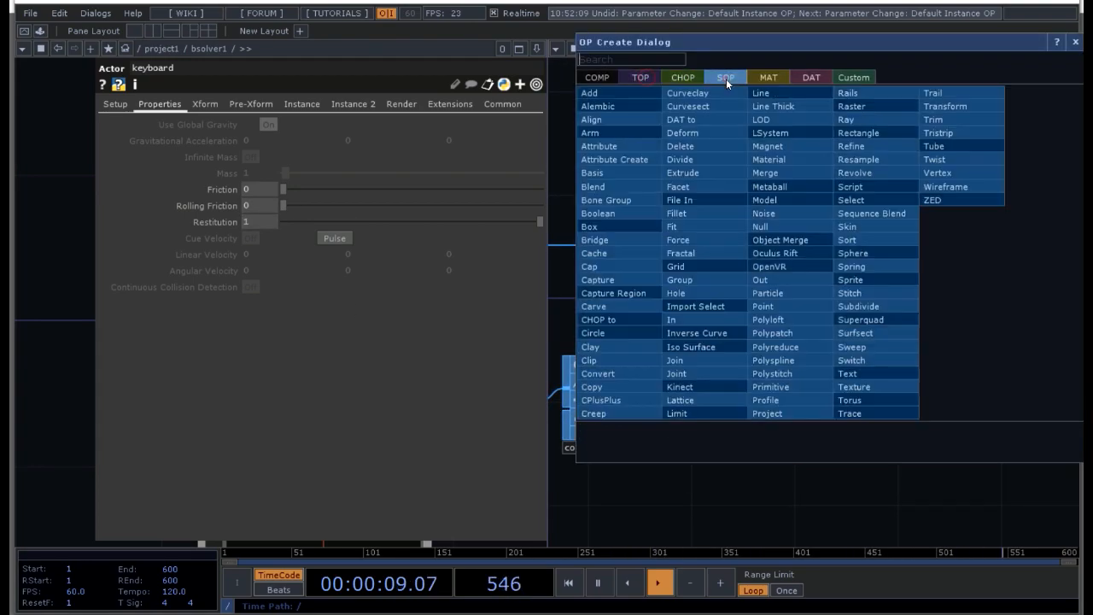
left_click(698, 78)
left_click(612, 78)
left_click(640, 78)
left_click(769, 78)
left_click(611, 200)
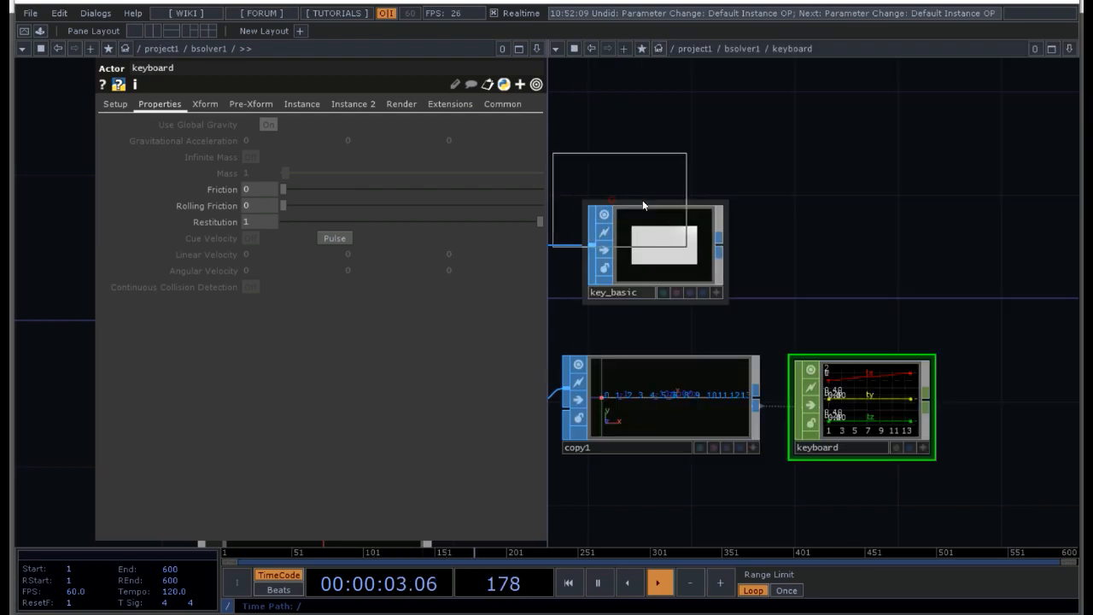
left_click(855, 255)
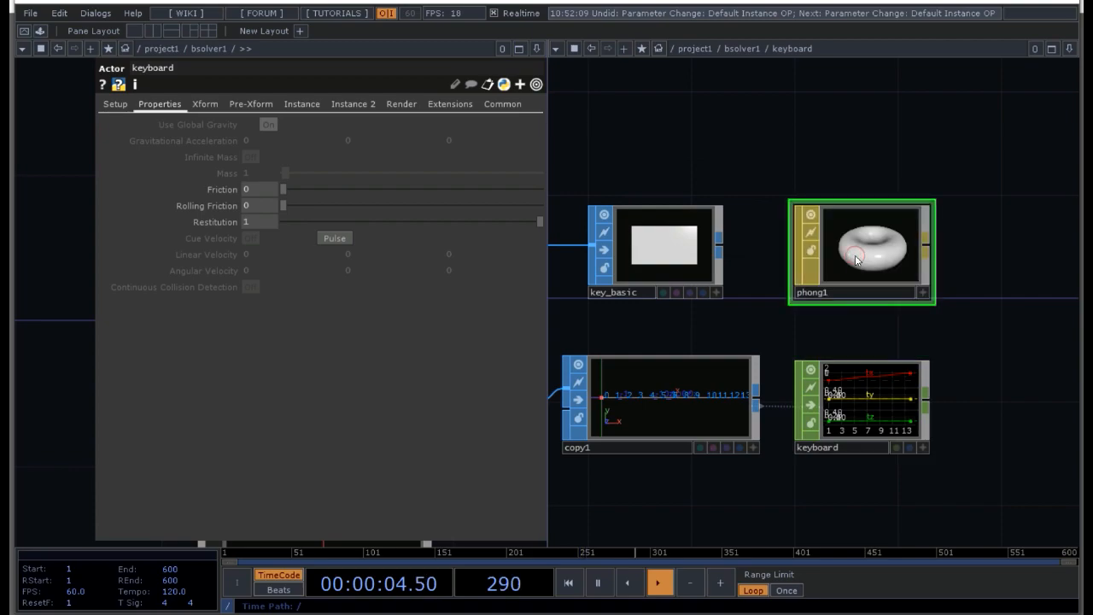
Step: Set the Phong material's Diffuse color to pure white
key("p")
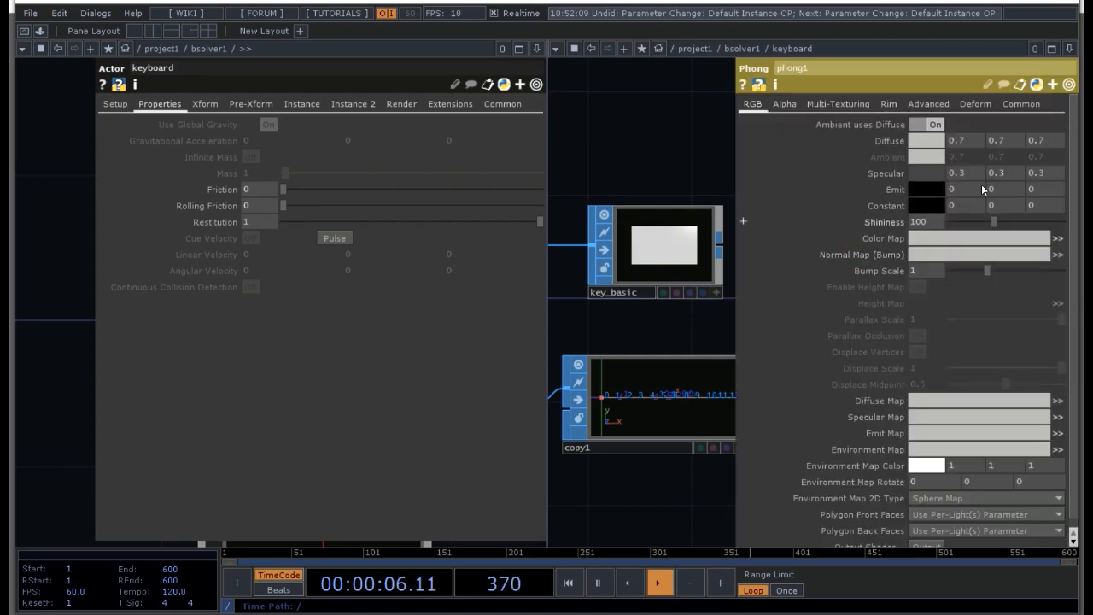
left_click(889, 139)
left_click(917, 143)
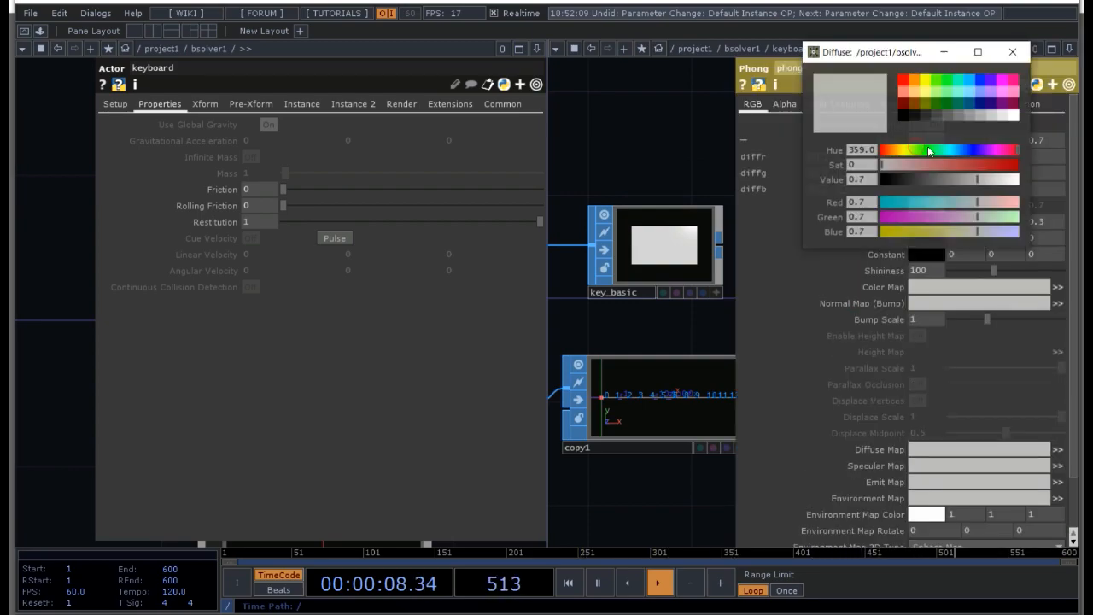
left_click(1014, 117)
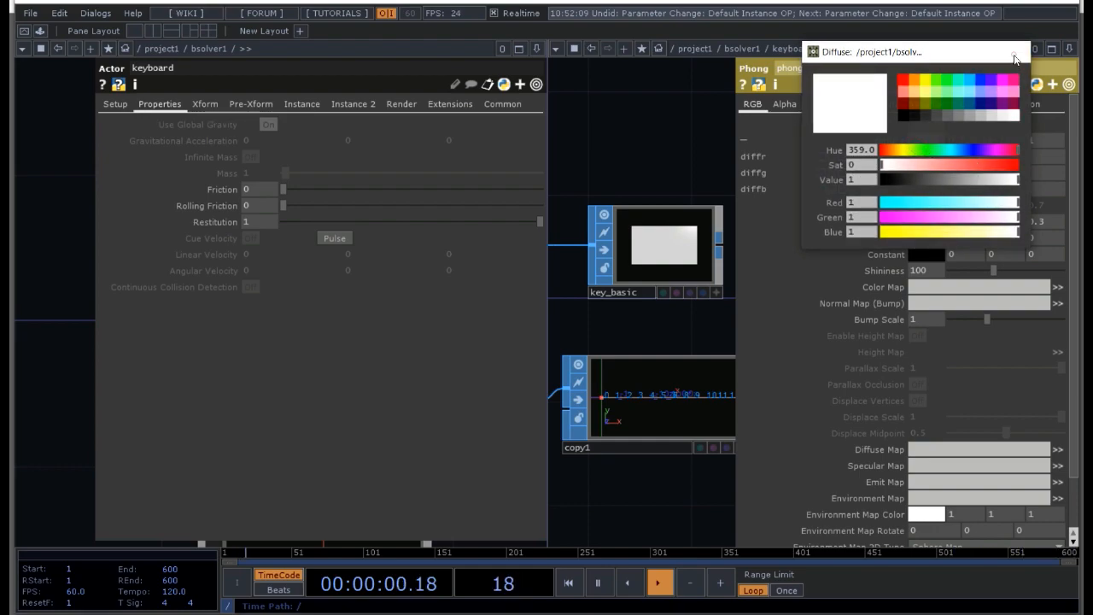
key("p")
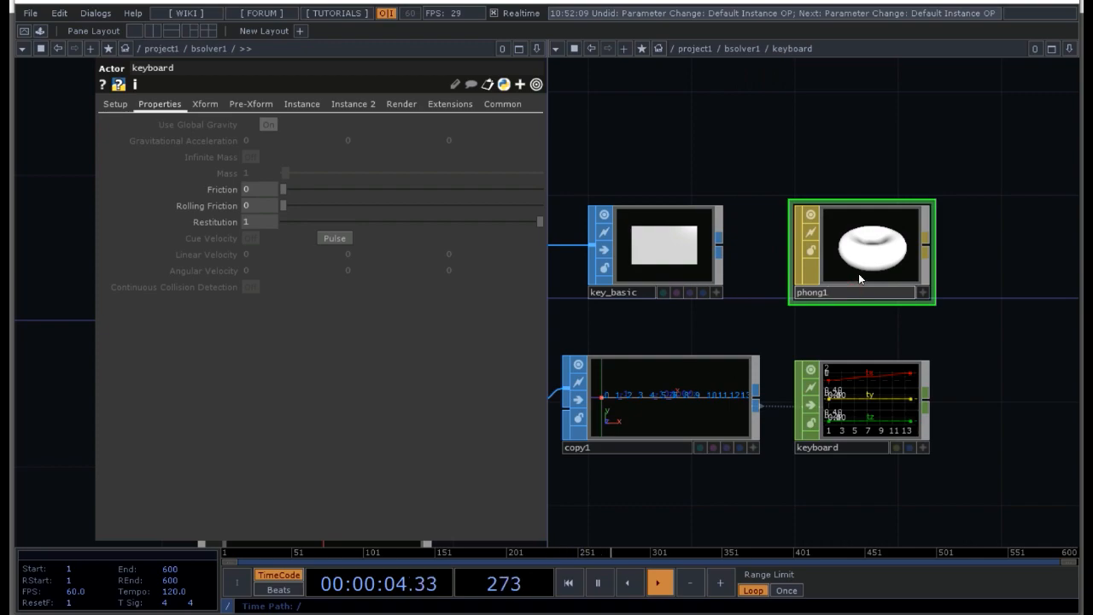
Step: Rename the Phong material as color
type("white")
key("BackSpace")
key("BackSpace")
key("BackSpace")
key("BackSpace")
key("BackSpace")
key("BackSpace")
key("BackSpace")
key("BackSpace")
key("BackSpace")
key("BackSpace")
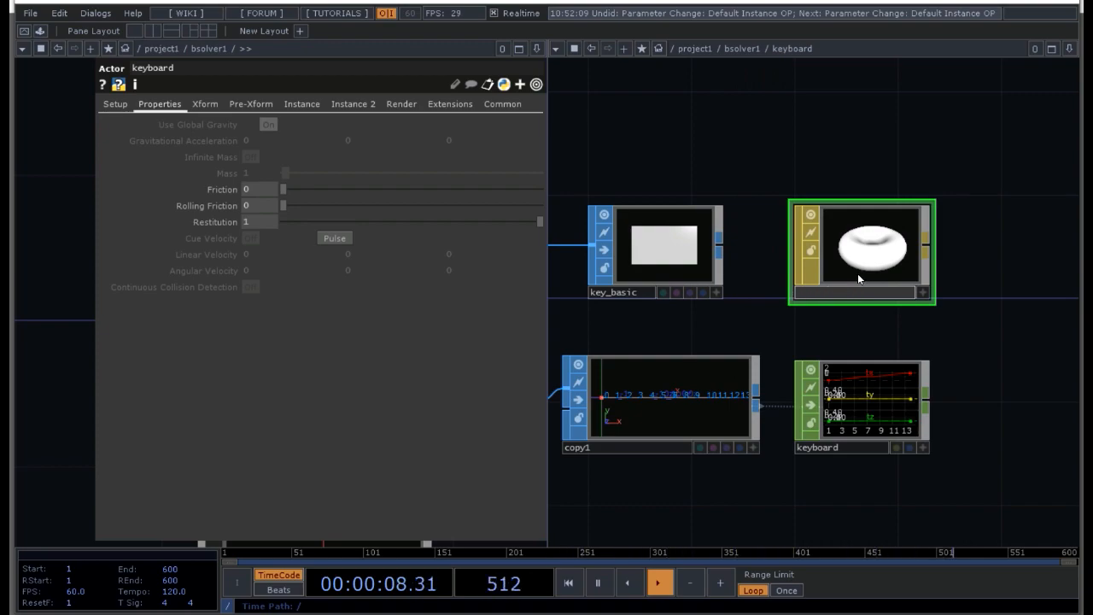
type("color")
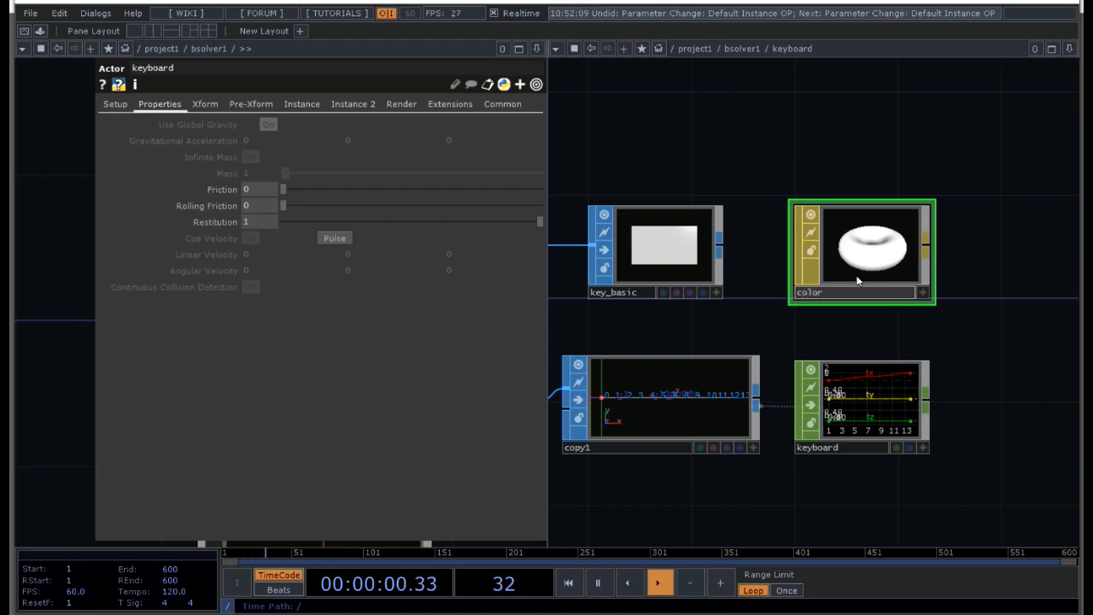
key("Return")
Step: Set the keyboard actor's Material to ./color and inspect the instanced keys in its viewer
left_click(401, 104)
left_click(355, 127)
type(".")
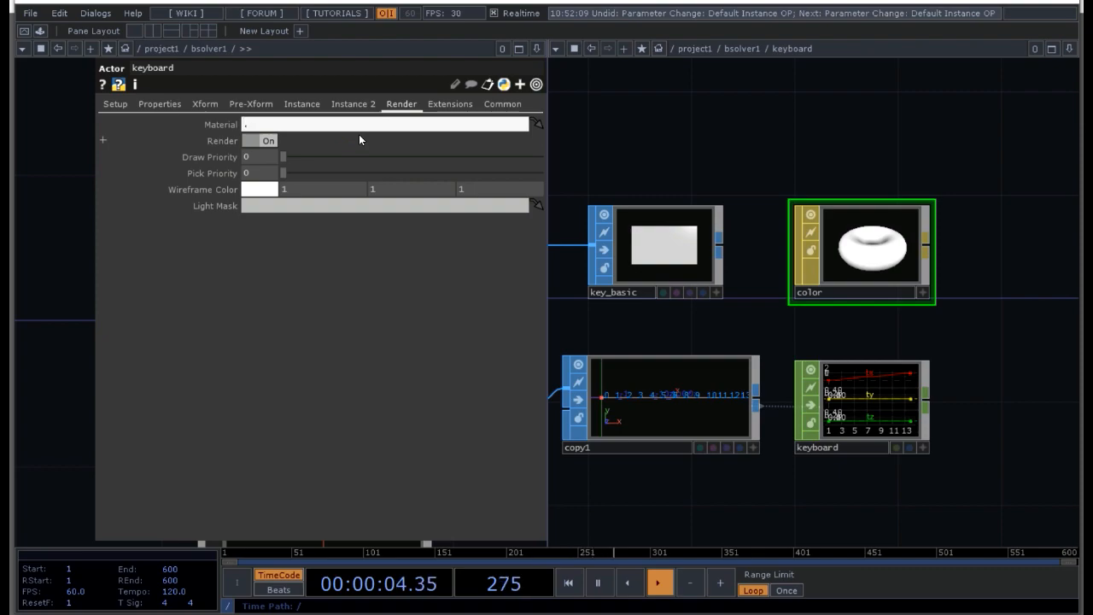
type("/color")
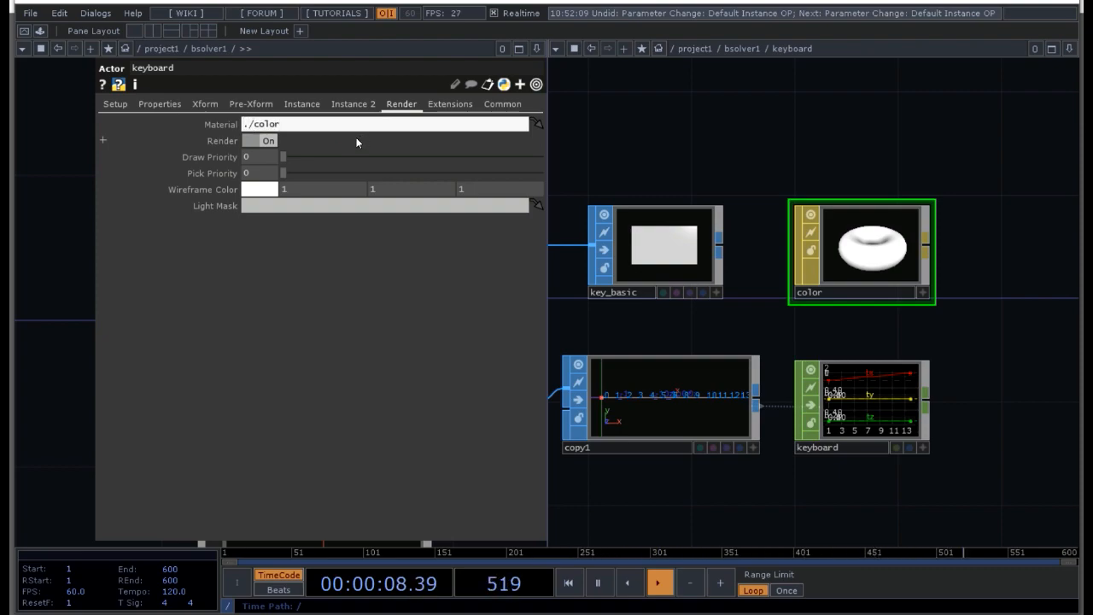
key("Return")
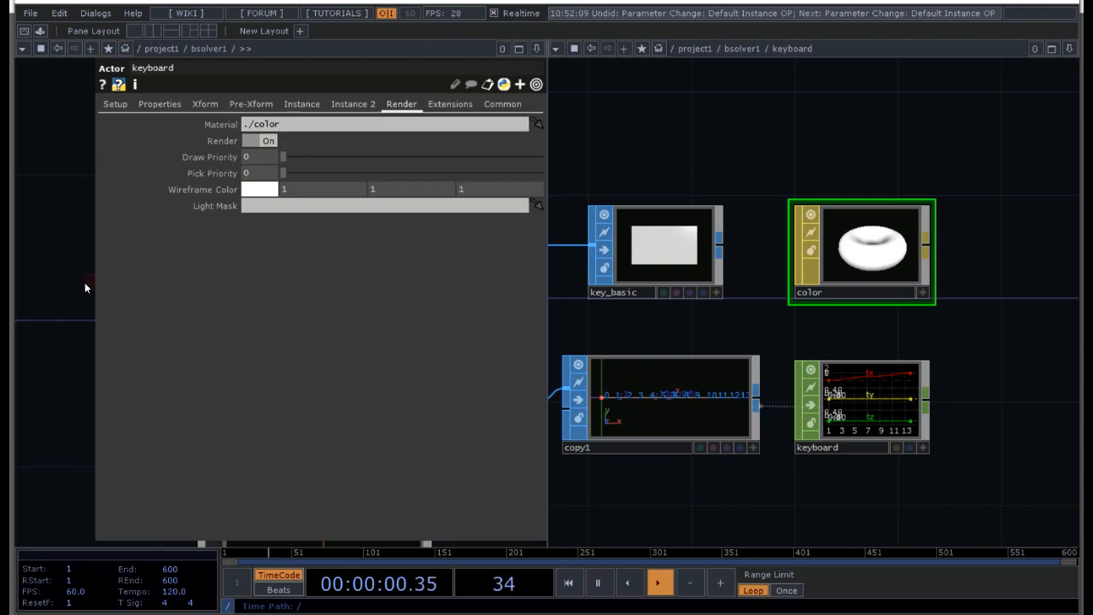
key("p")
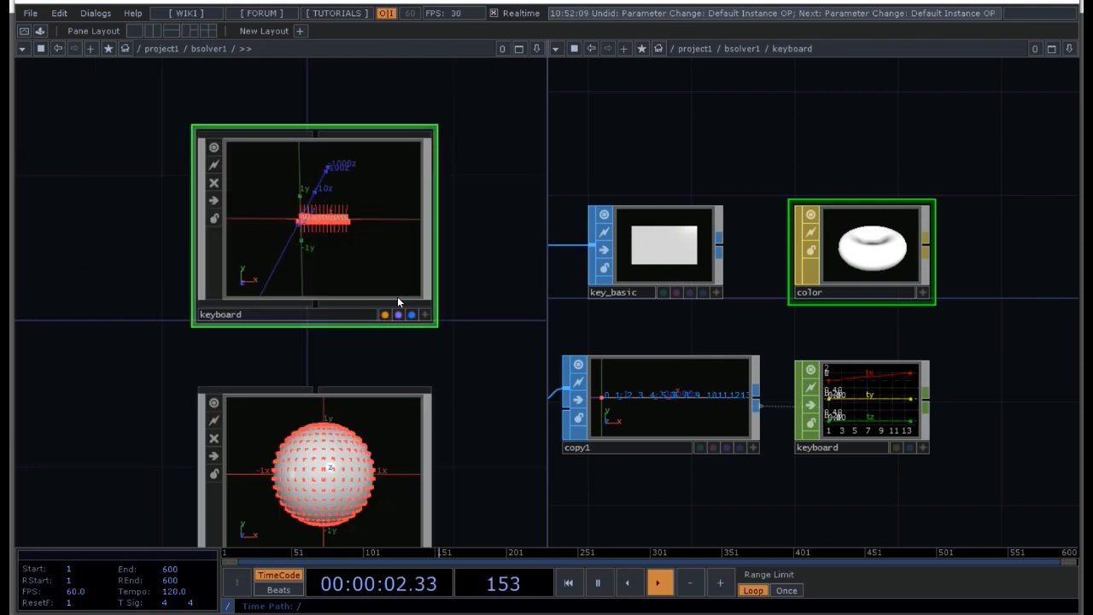
left_click(424, 315)
left_click_drag(322, 228, 318, 237)
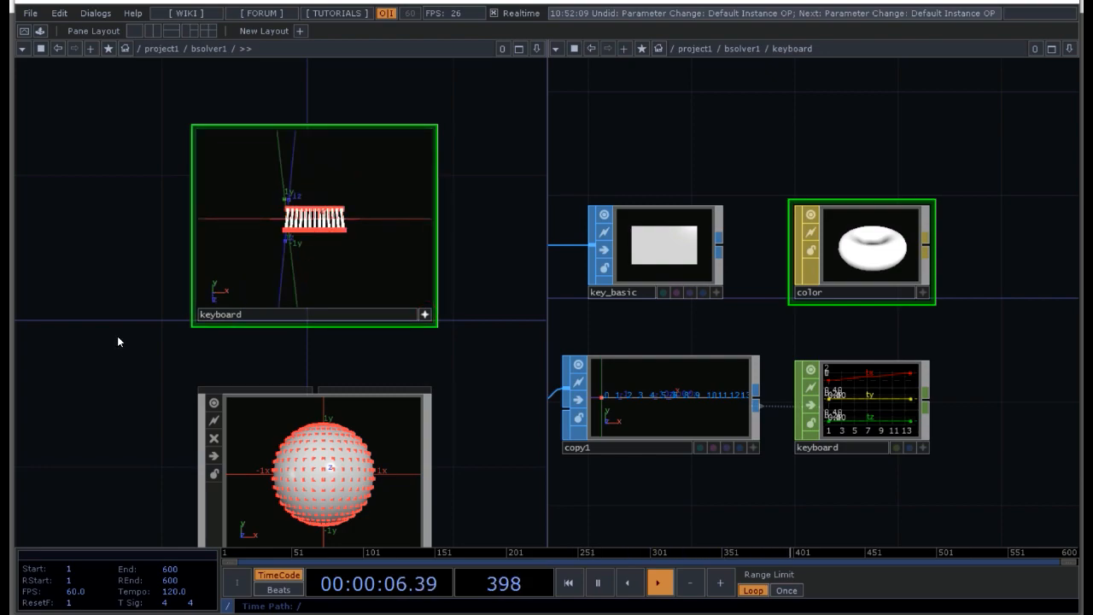
Step: Deactivate the keyboard actor's viewer and return the second pane to the project1 network
scroll(120, 339, "down", 3)
left_click_drag(464, 359, 344, 237)
scroll(341, 244, "down", 2)
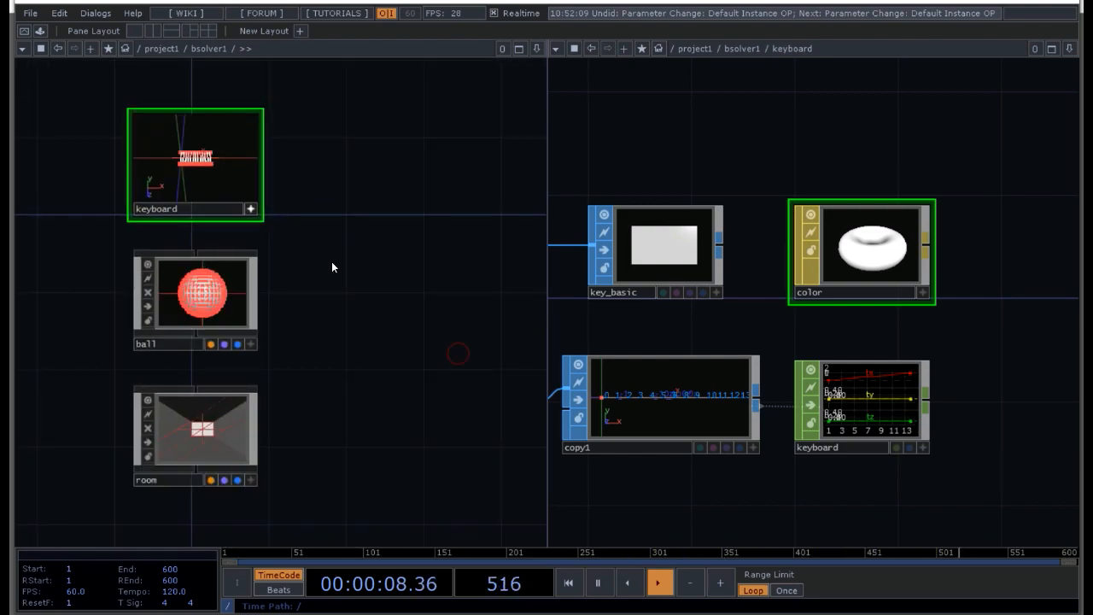
left_click(252, 211)
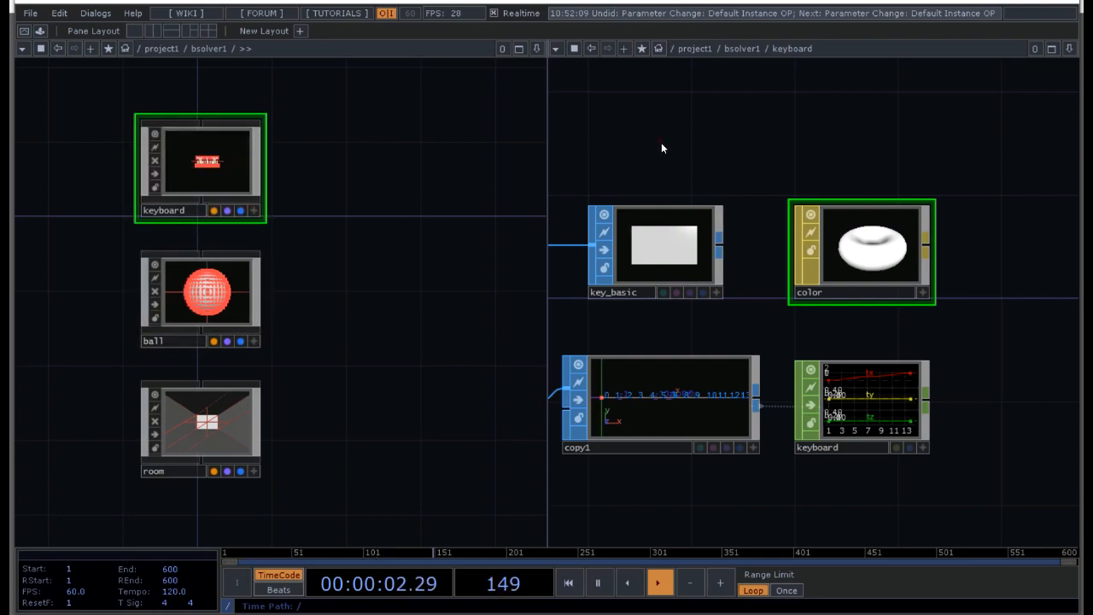
key("u")
key("u")
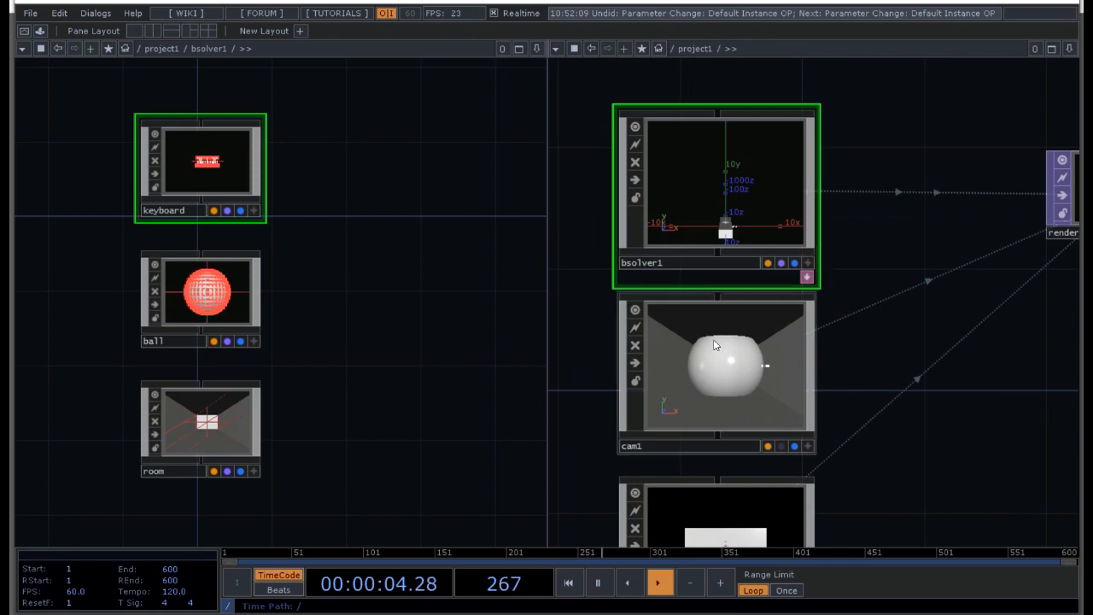
scroll(714, 340, "down", 2)
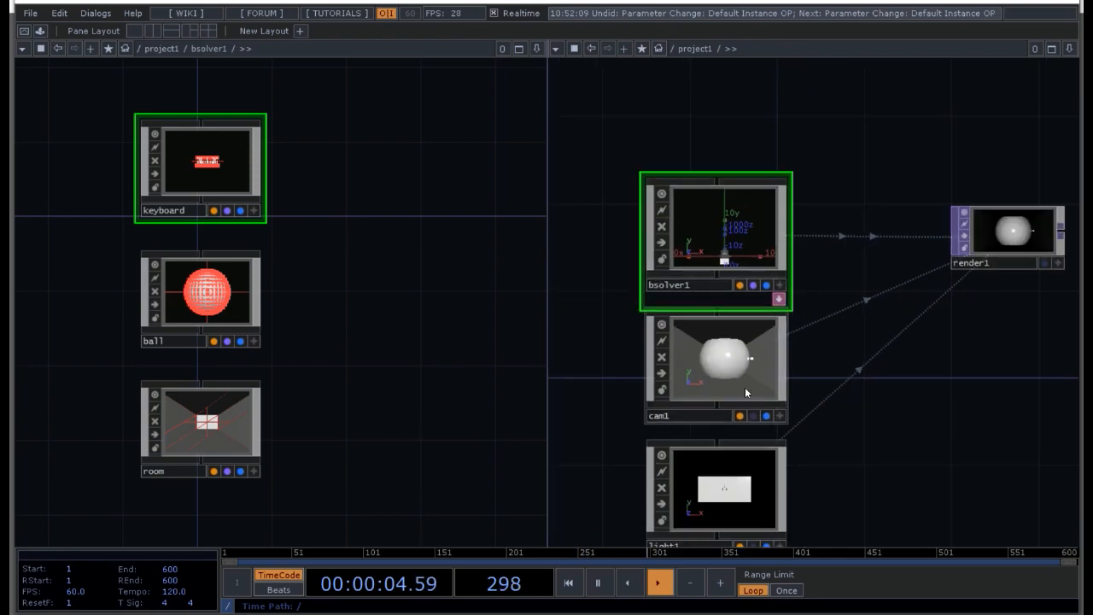
Step: Set the ball actor's Uniform Scale to 0.05
left_click(193, 295)
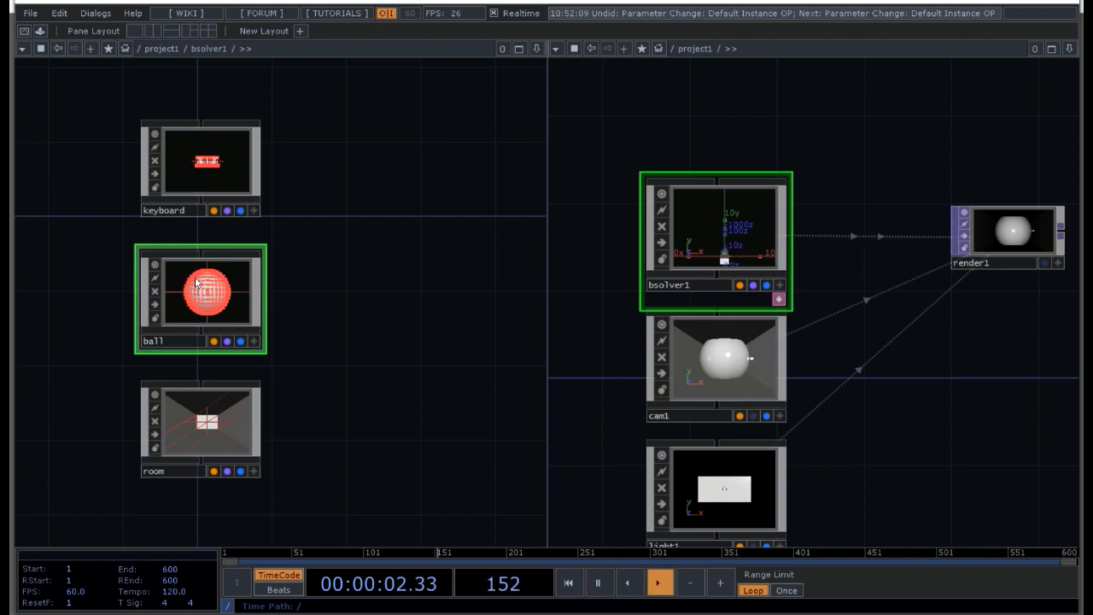
key("p")
left_click(115, 103)
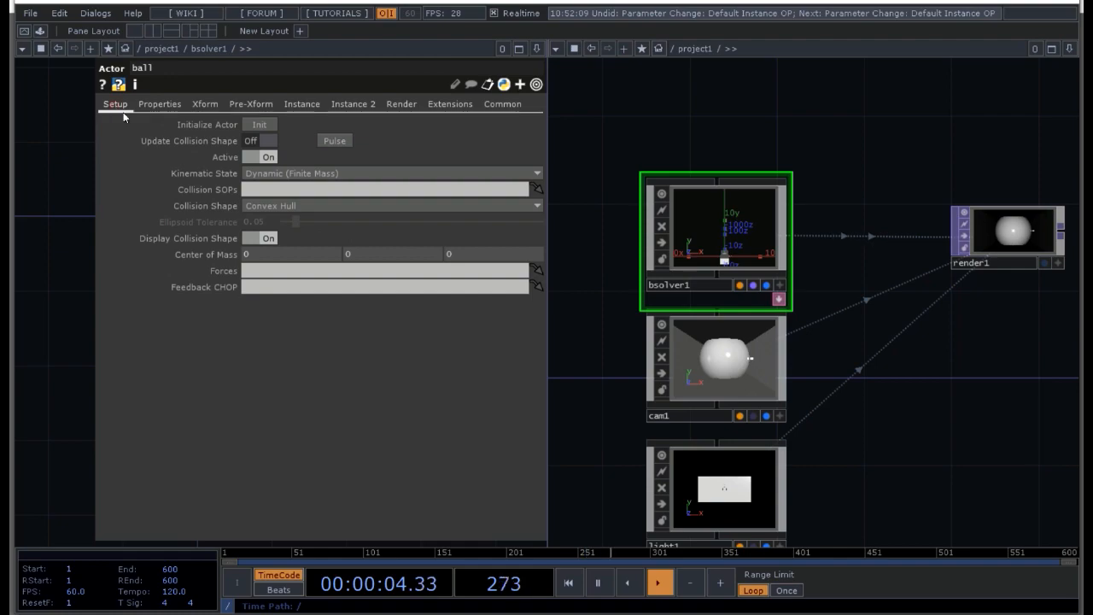
left_click(206, 105)
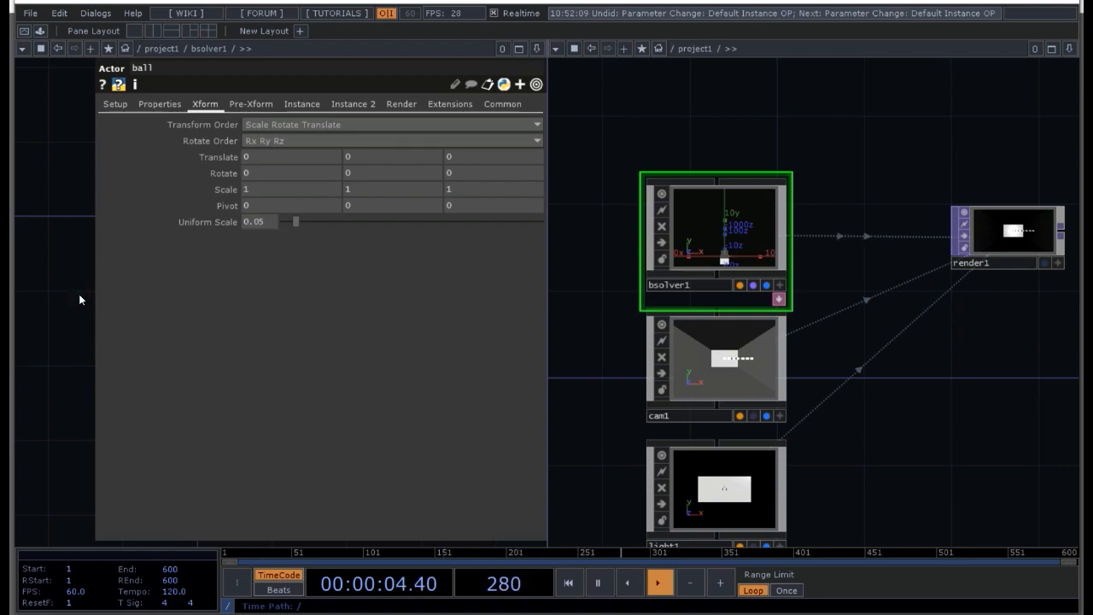
key("p")
Step: Open the keyboard actor's transform parameters and display render1 as the network background
left_click(201, 156)
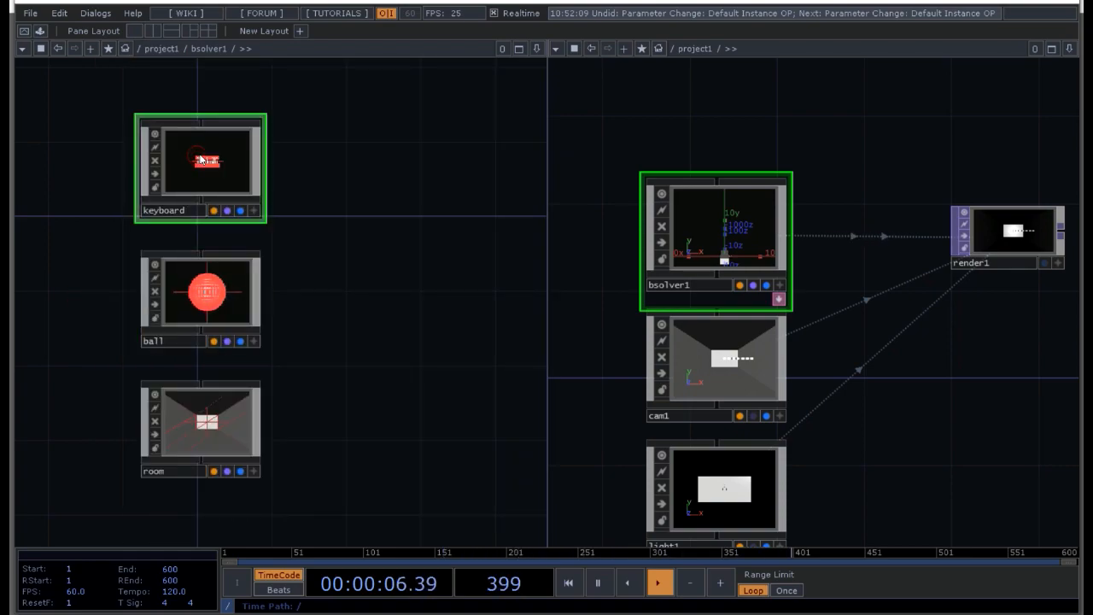
key("p")
left_click(204, 103)
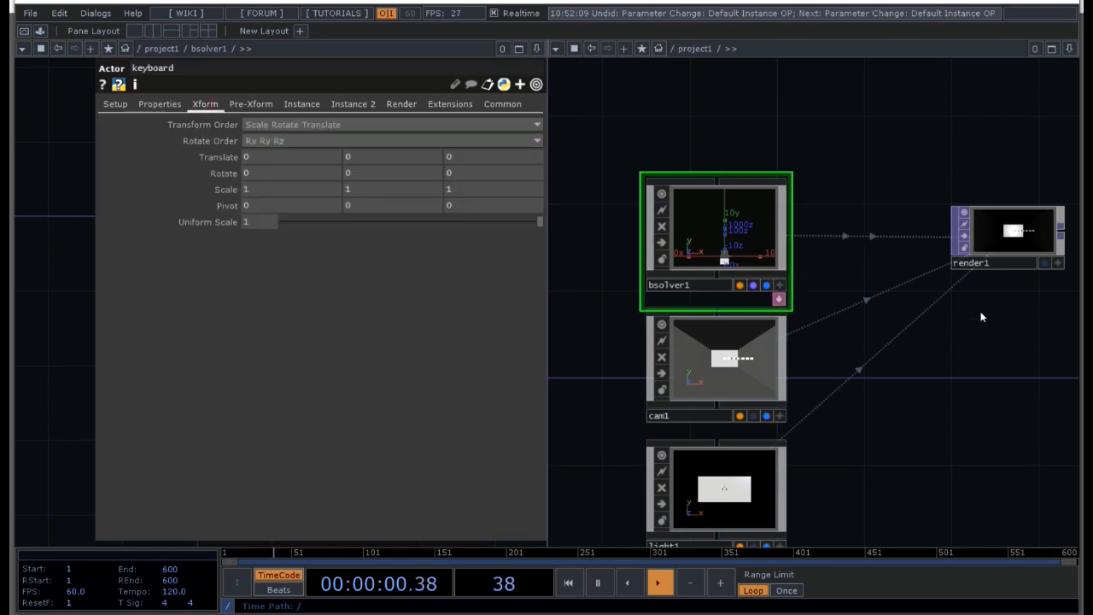
left_click(1044, 262)
left_click_drag(990, 333, 806, 488)
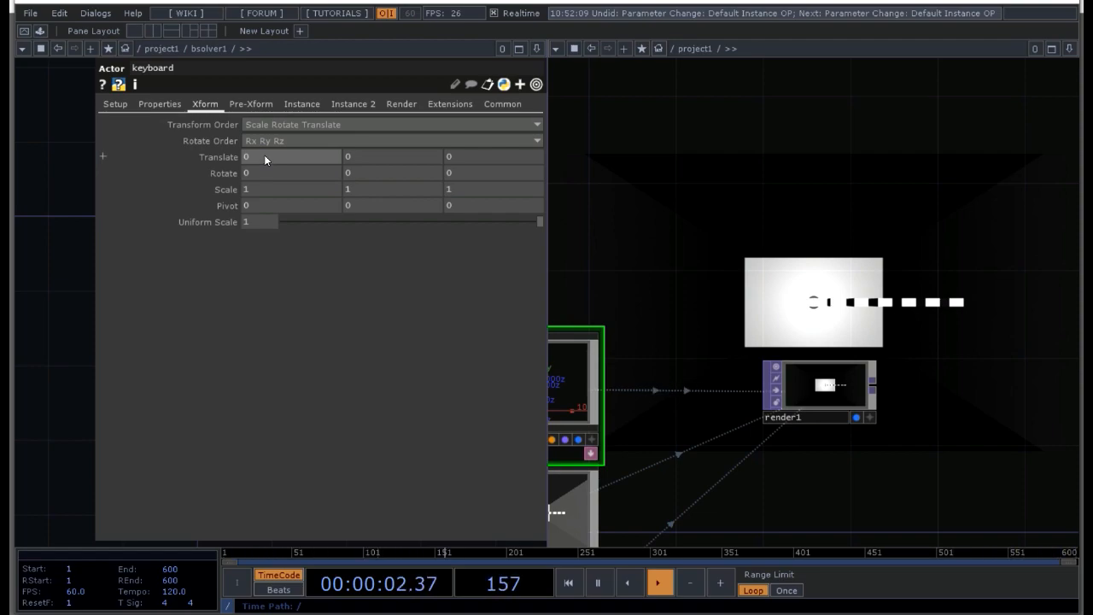
Step: Set the keyboard actor's Translate to -1 in X and -0.6 in Y
key("BackSpace")
type("-1")
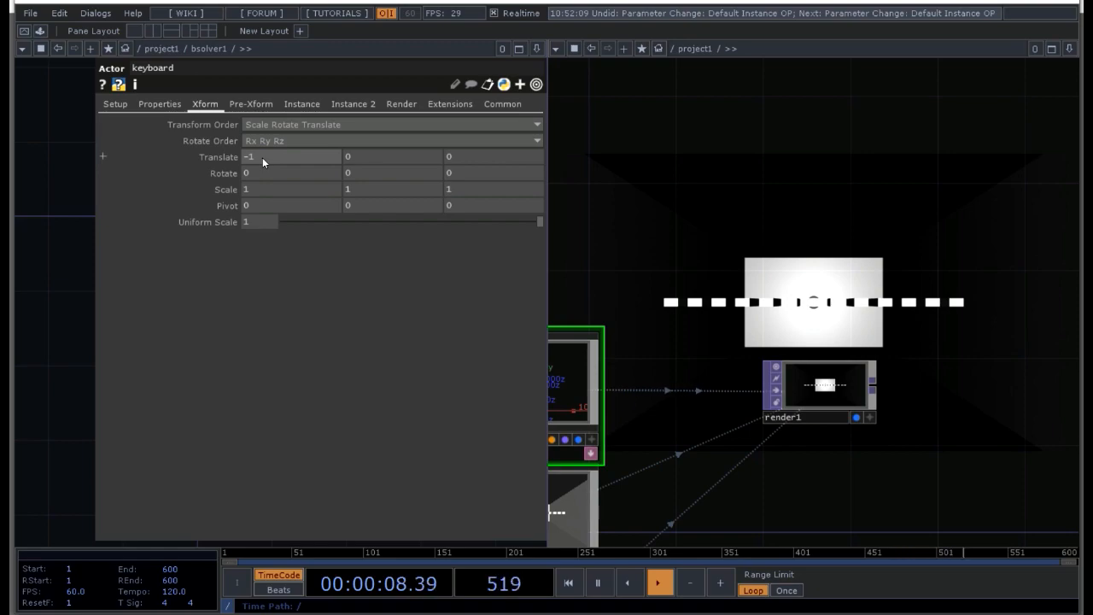
left_click(352, 154)
type("-0.6")
key("Return")
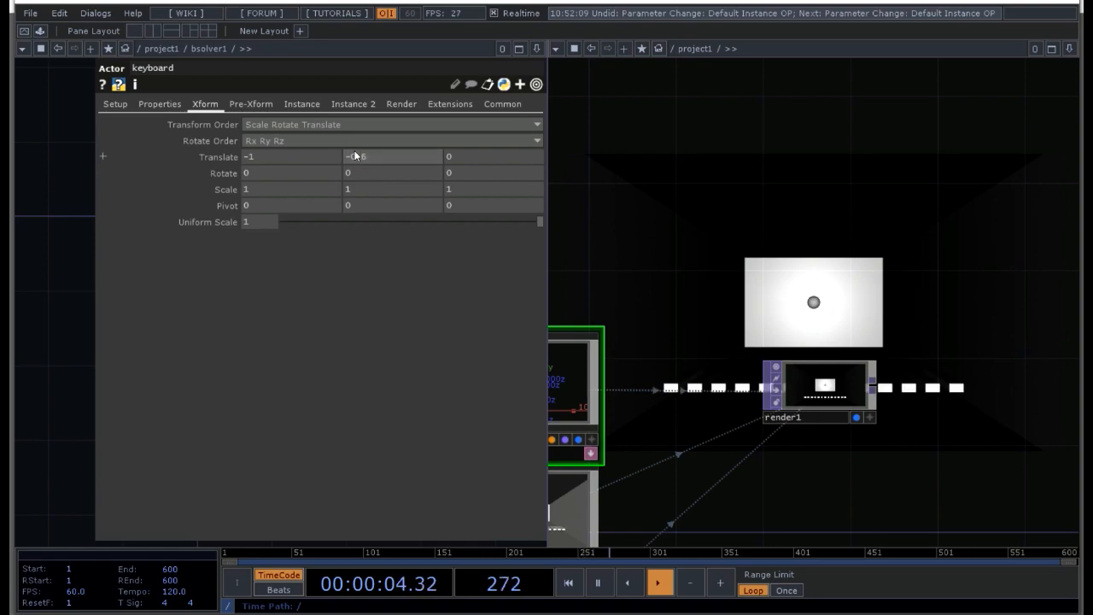
Step: Set the keyboard actor's X Scale to 1.6 and close its parameters
left_click(304, 173)
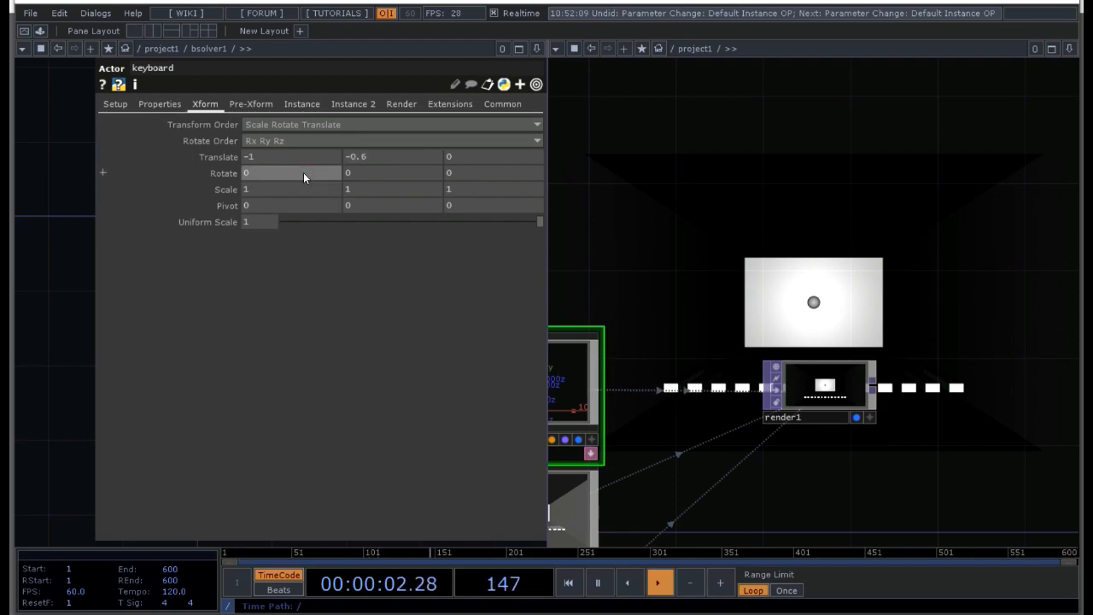
left_click(293, 195)
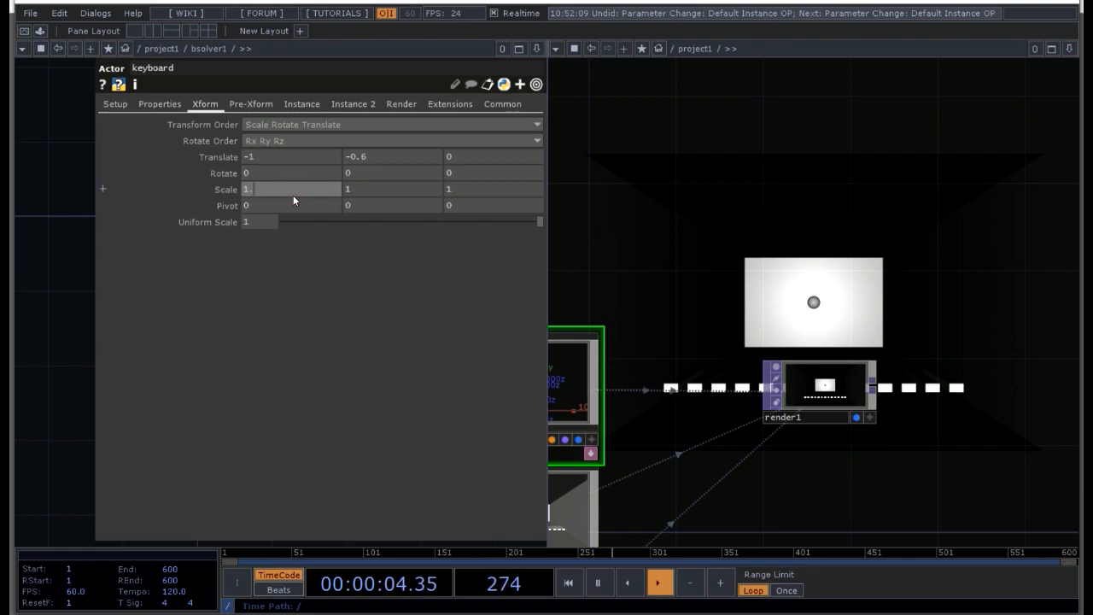
type("1.6")
key("Return")
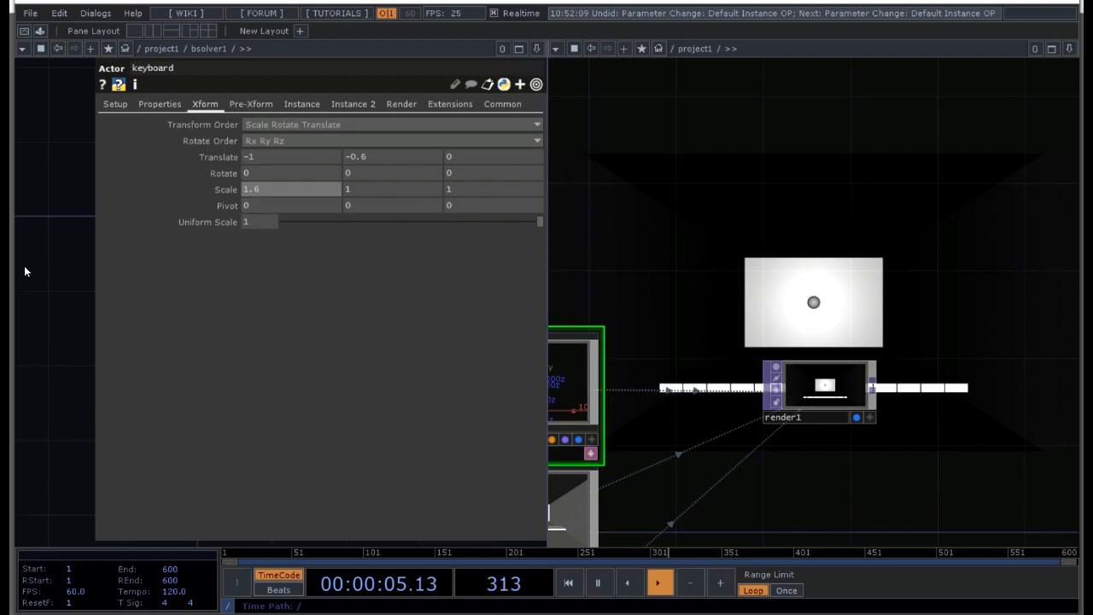
key("p")
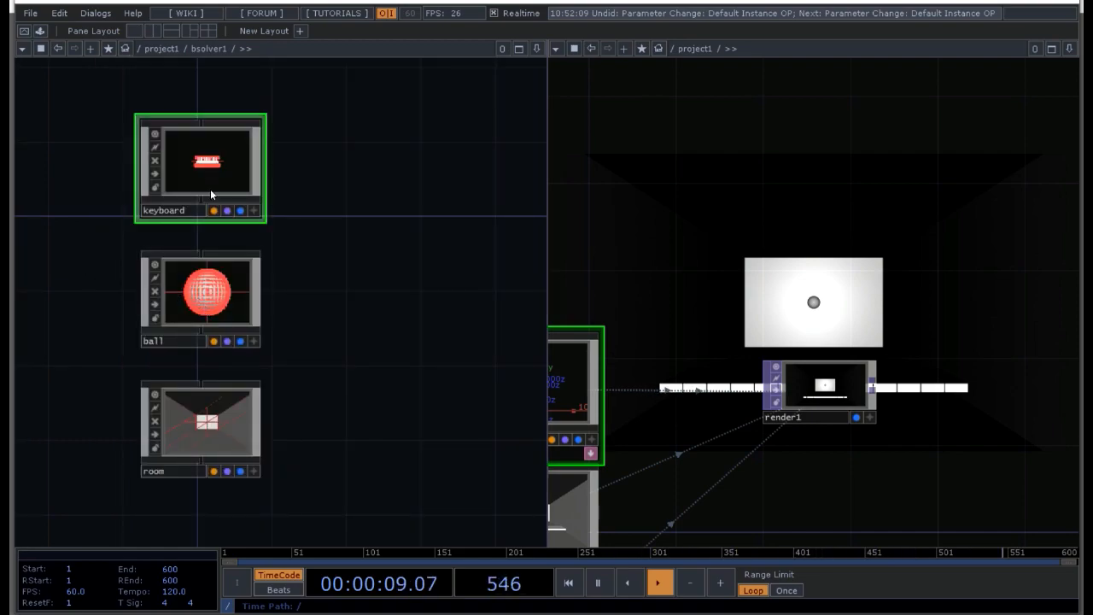
Step: Set light1's Z Translate to 7 in the project1 network
scroll(148, 398, "down", 2)
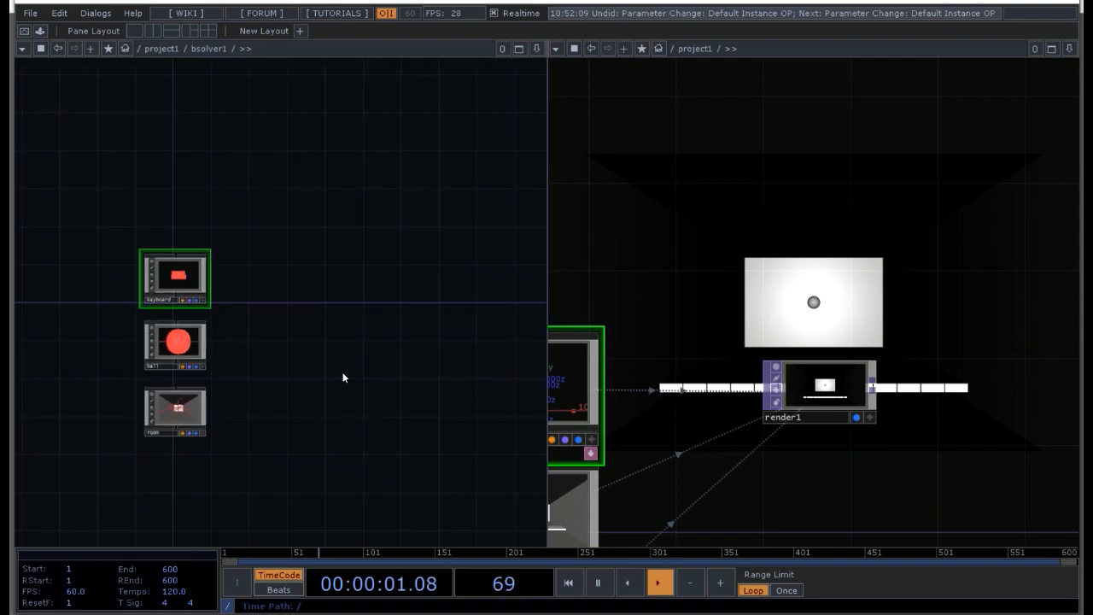
scroll(344, 379, "up", 1)
left_click_drag(693, 295, 874, 166)
left_click_drag(818, 447, 902, 283)
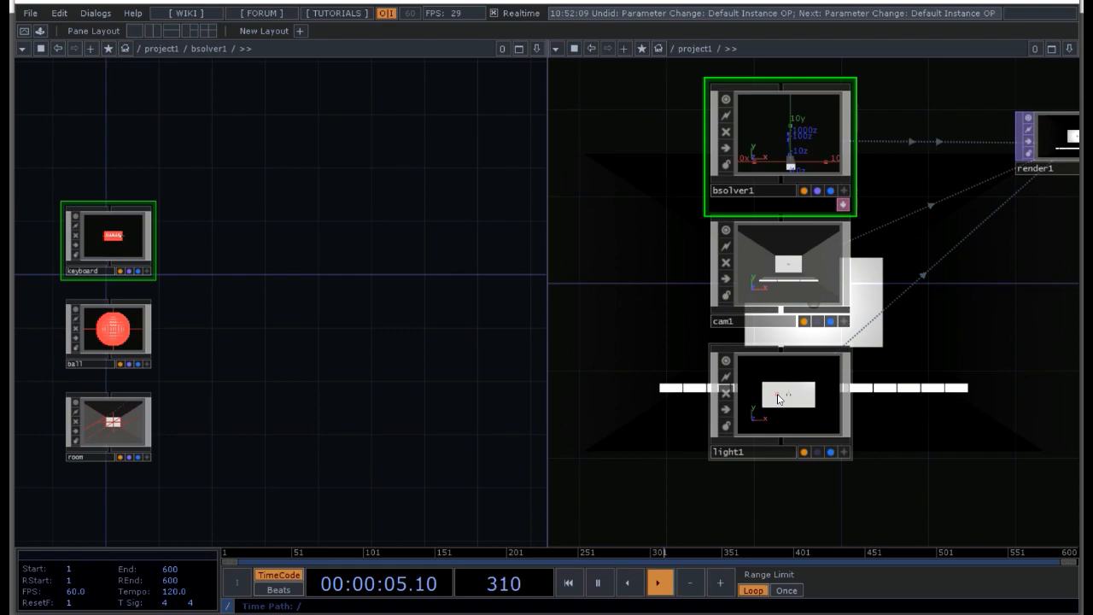
left_click(767, 364)
key("p")
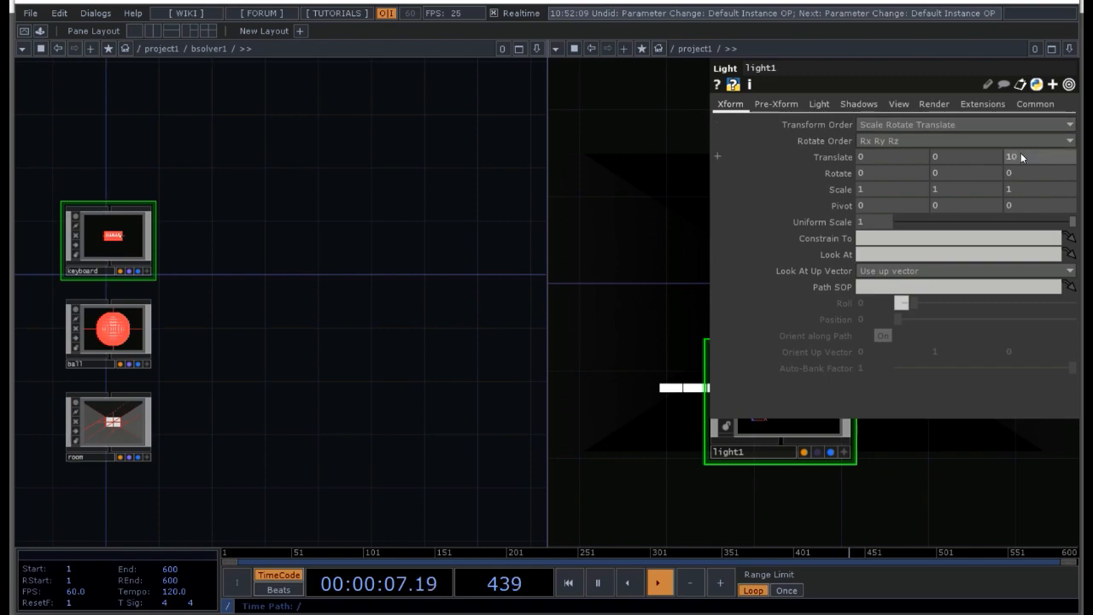
left_click(1004, 156)
type("7")
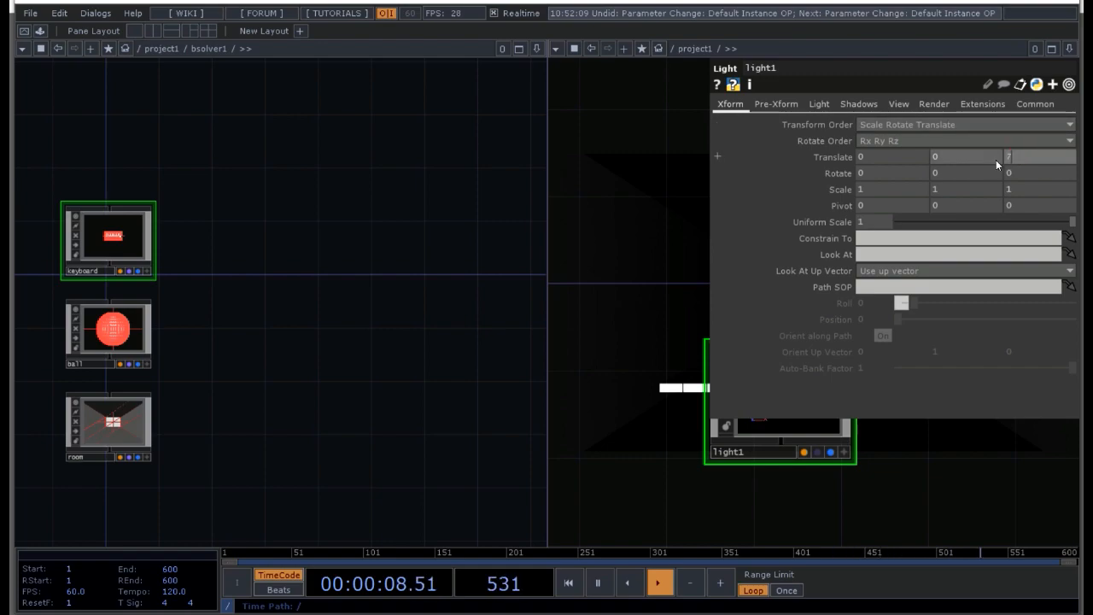
key("Return")
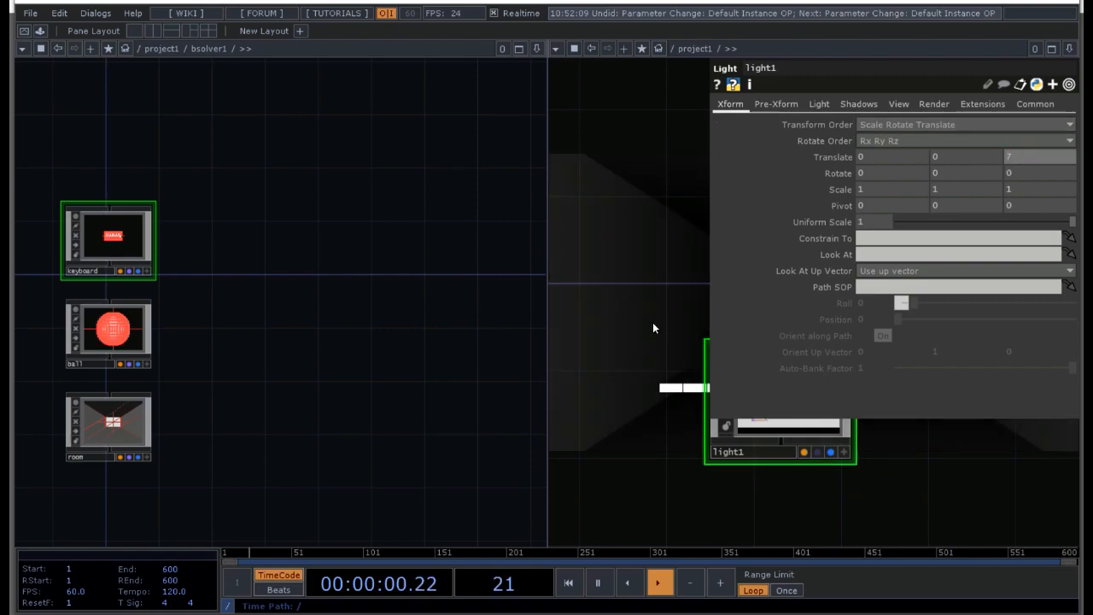
key("p")
Step: Switch to a single-pane layout and set light1's X Rotate to -40
left_click_drag(972, 323, 803, 403)
key("p")
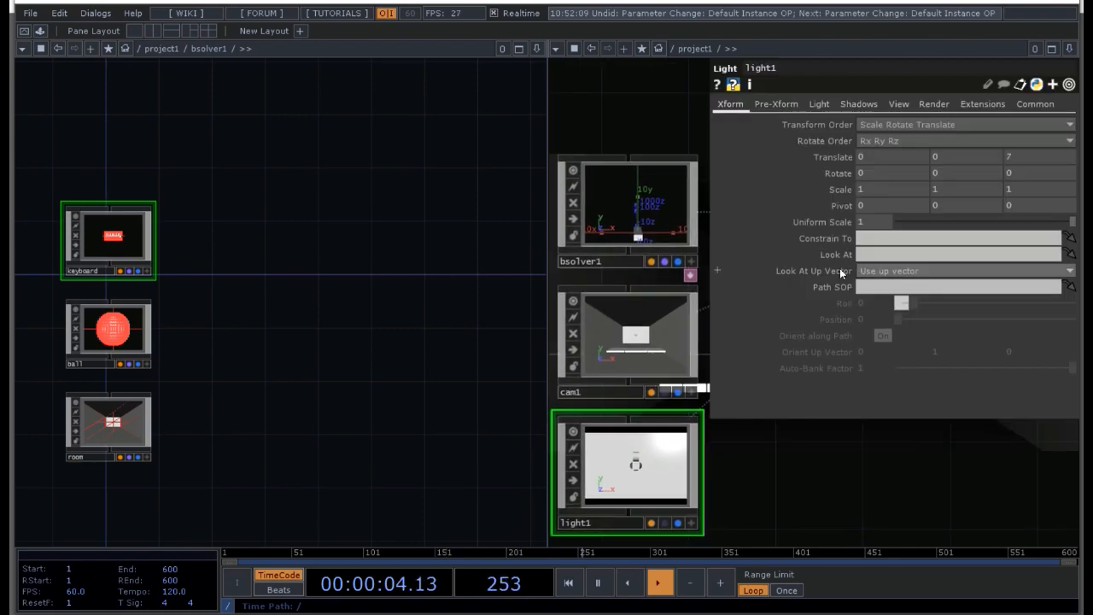
left_click(134, 31)
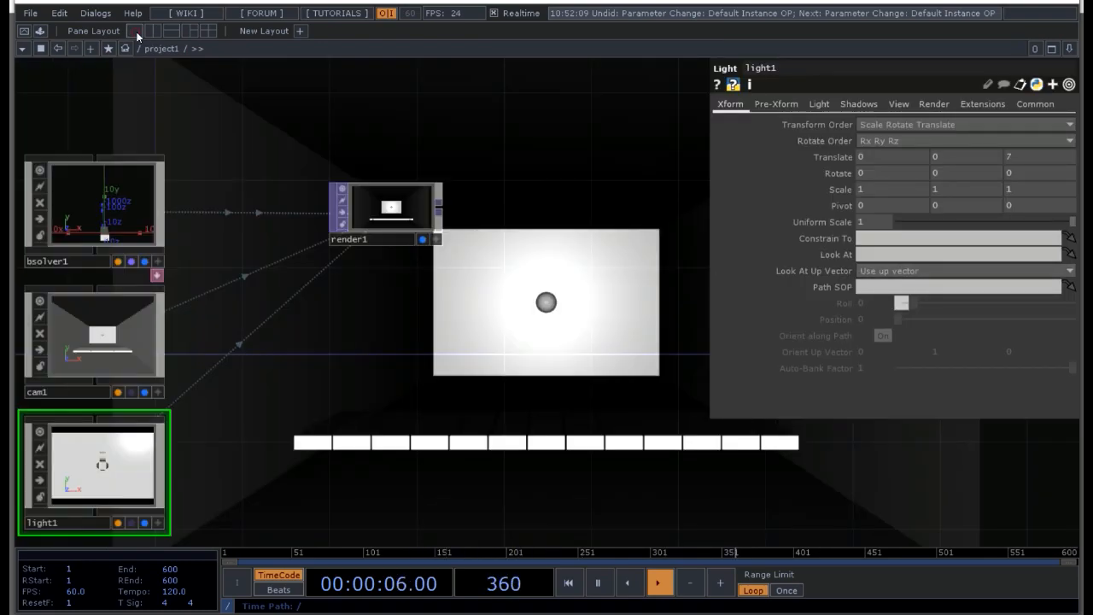
left_click(871, 174)
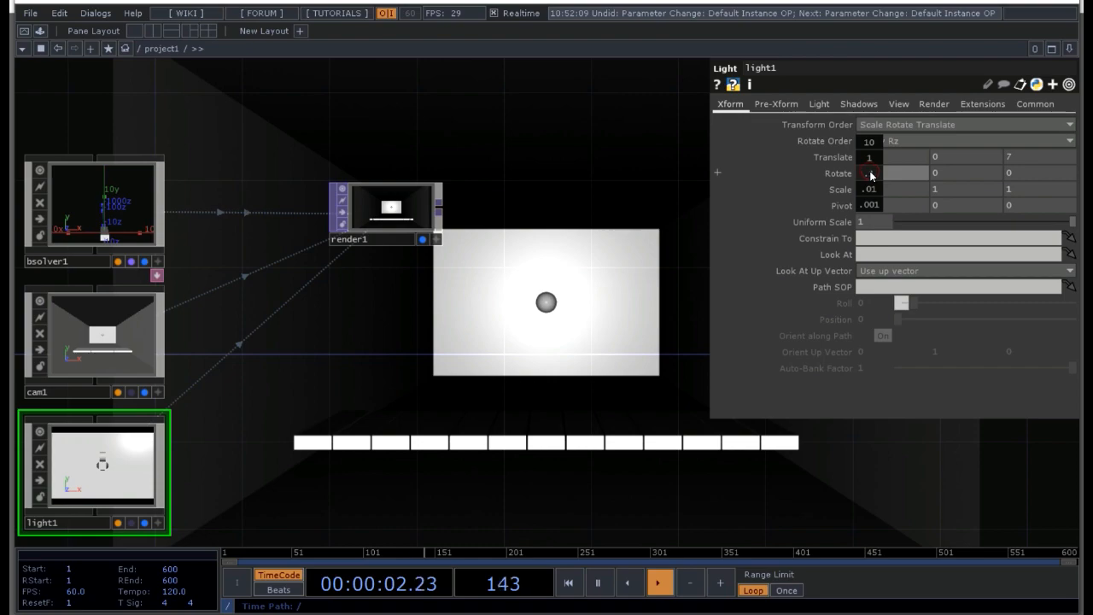
left_click_drag(869, 153, 801, 153)
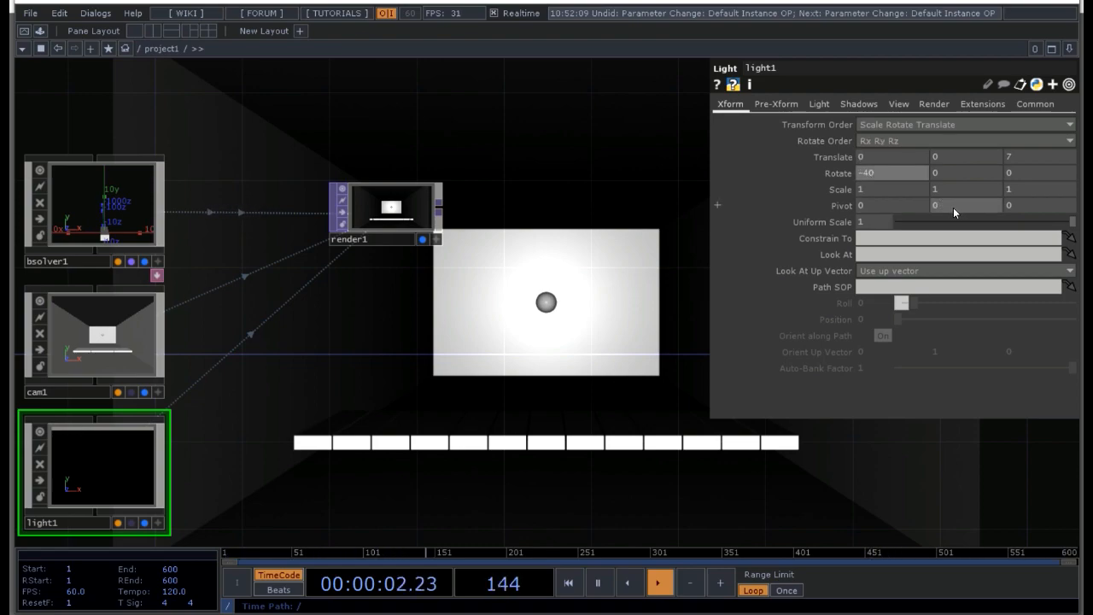
Step: Set light1's Pivot to 6 in Y and -16 in Z
middle_click_drag(953, 207, 954, 212)
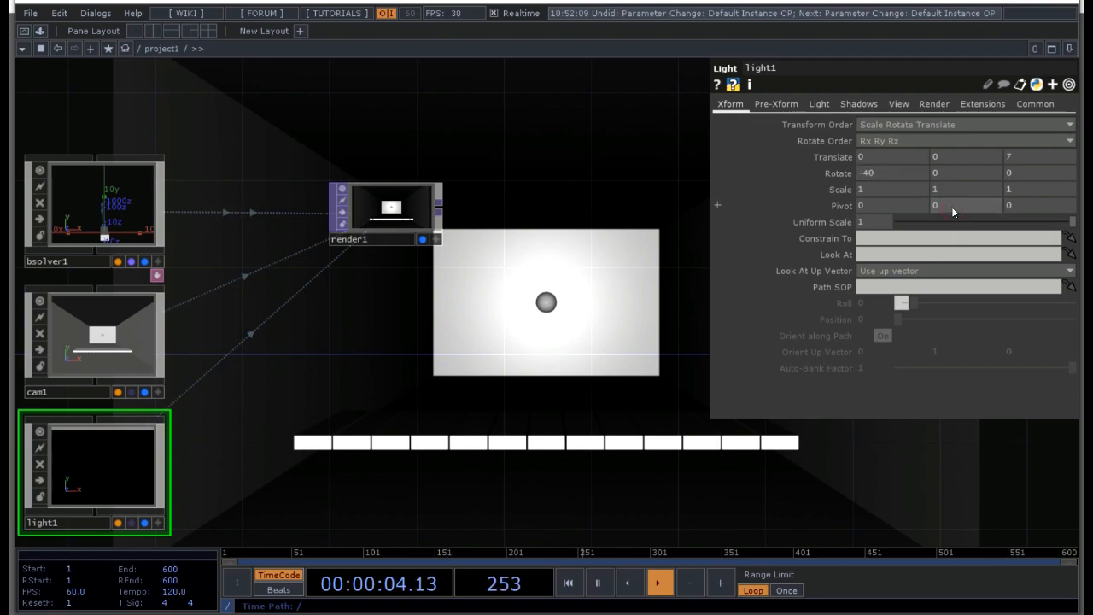
key("Delete")
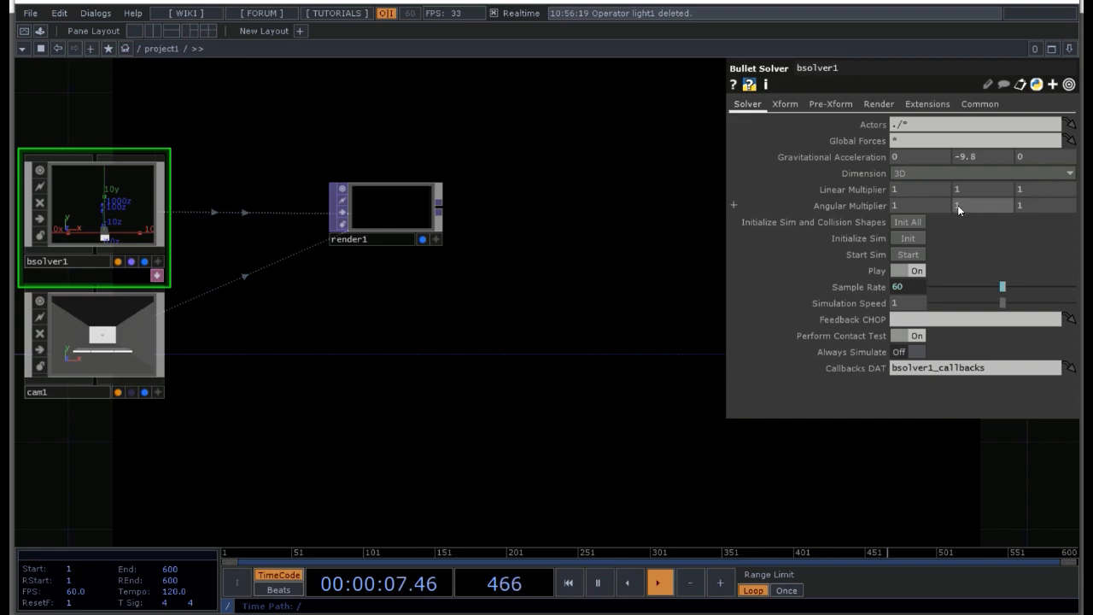
key("ctrl+z")
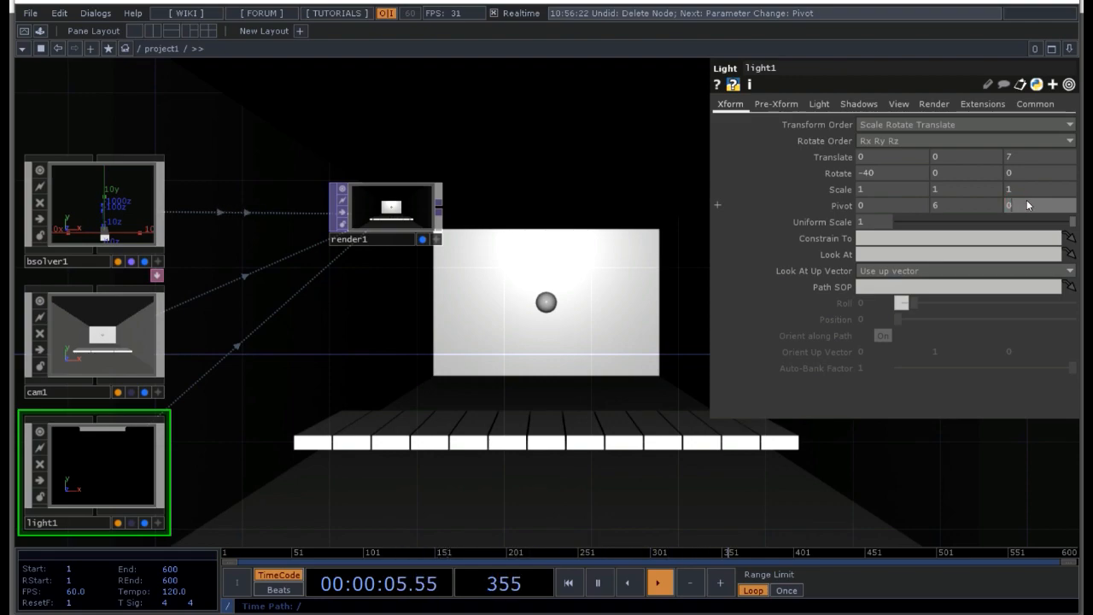
type("-")
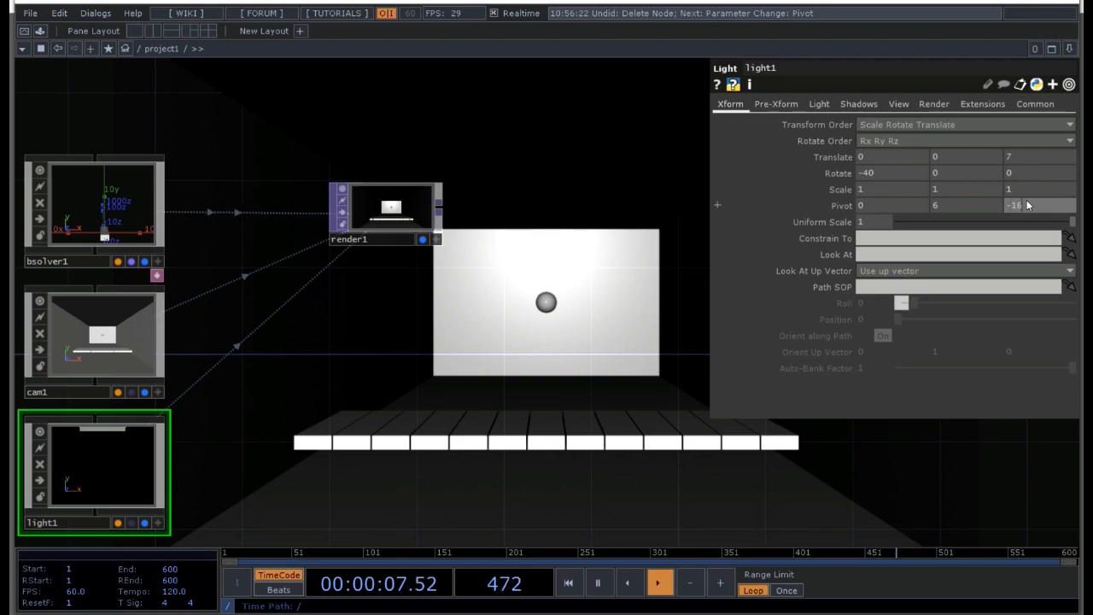
type("16")
key("Return")
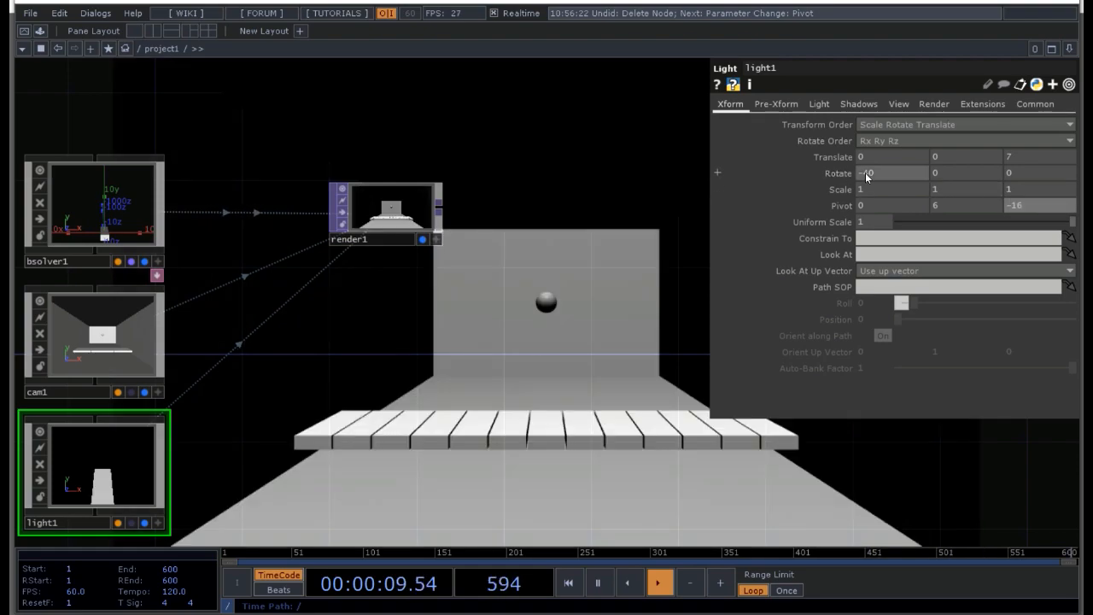
Step: Try other values for light1's X rotation and Z pivot while watching the render, then close its parameters
middle_click_drag(886, 172, 865, 146)
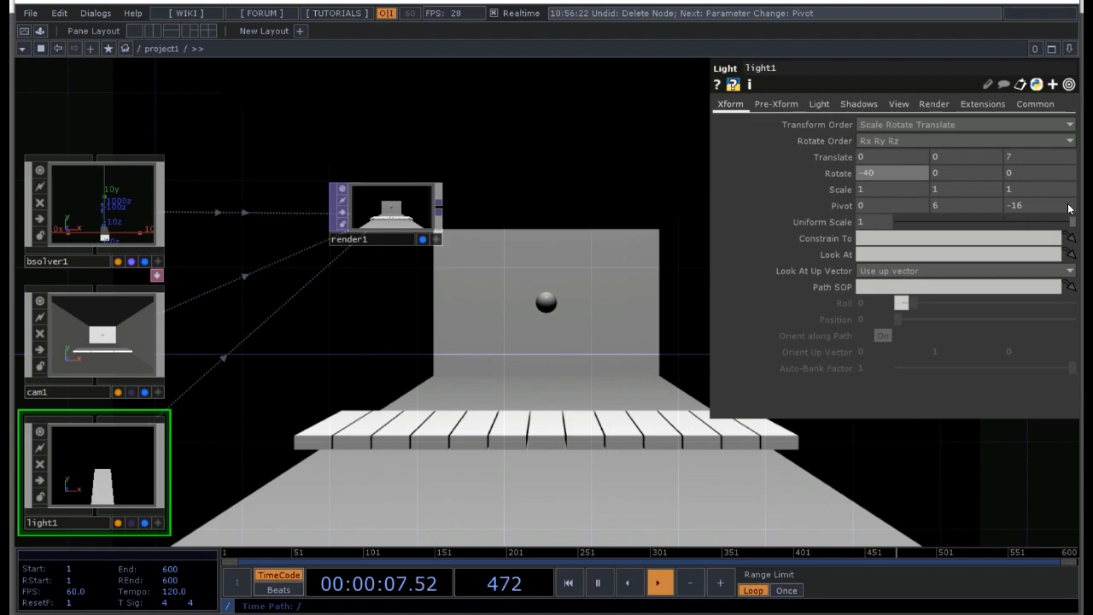
middle_click_drag(1032, 203, 1030, 177)
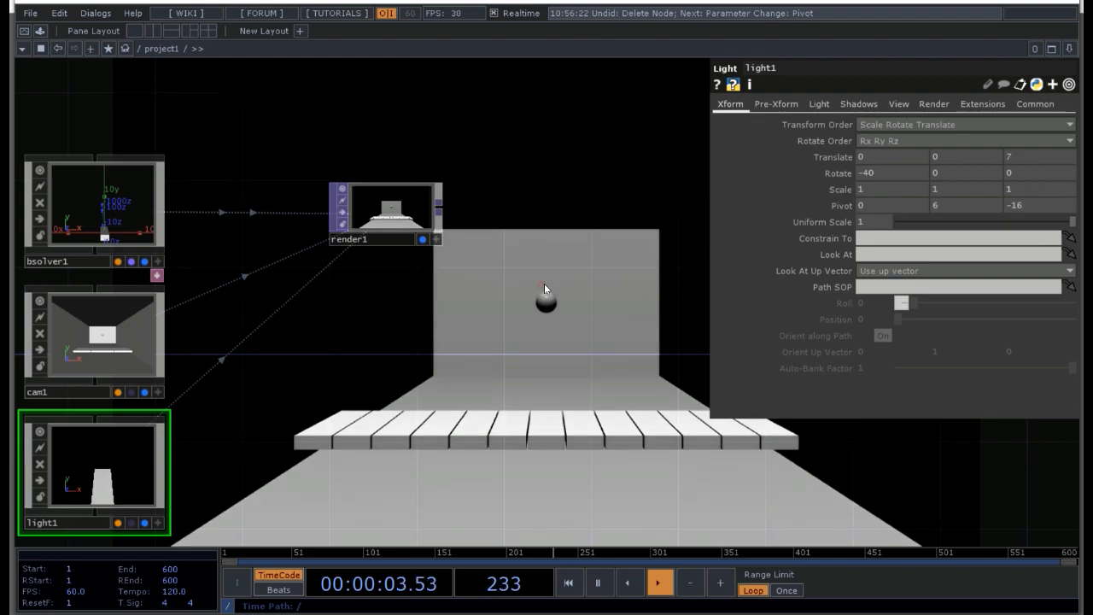
key("p")
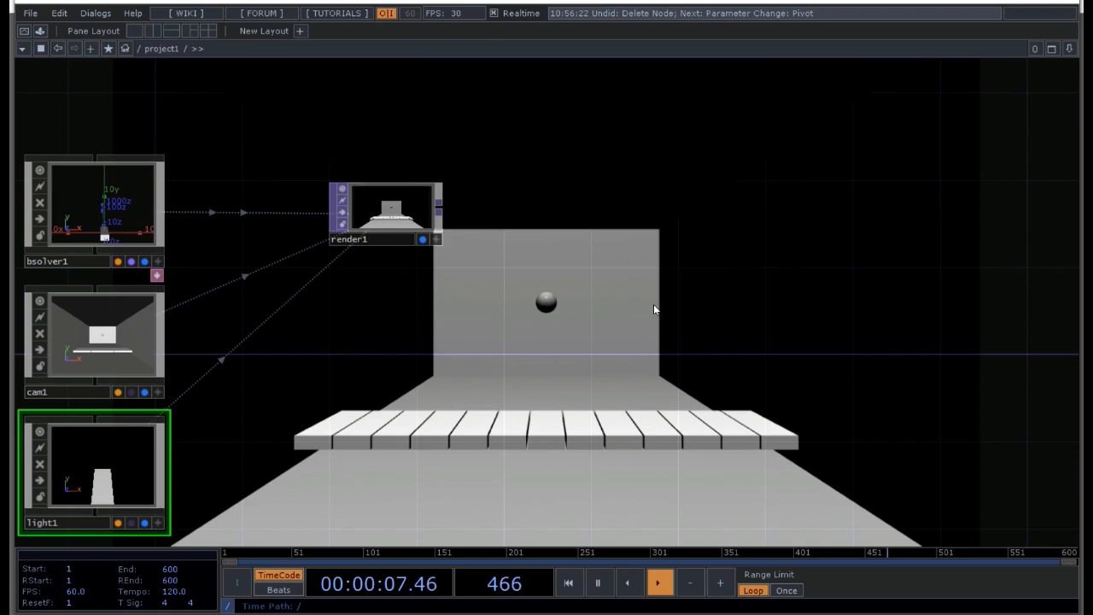
Step: Enter the bsolver1 network containing the keyboard, ball and room actors
left_click_drag(394, 377, 625, 335)
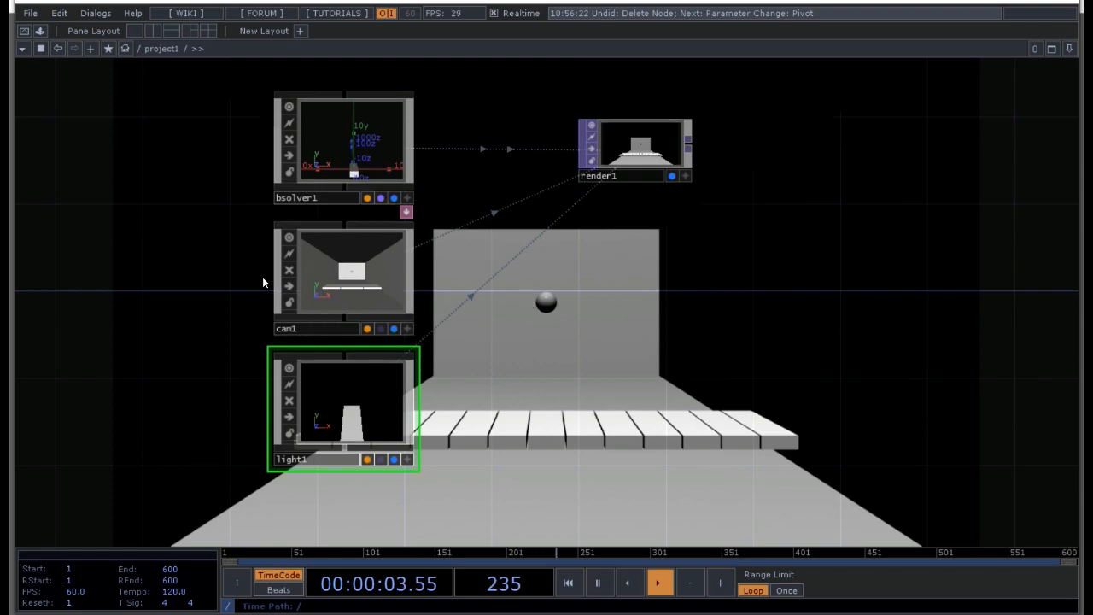
left_click_drag(698, 341, 753, 415)
double_click(419, 205)
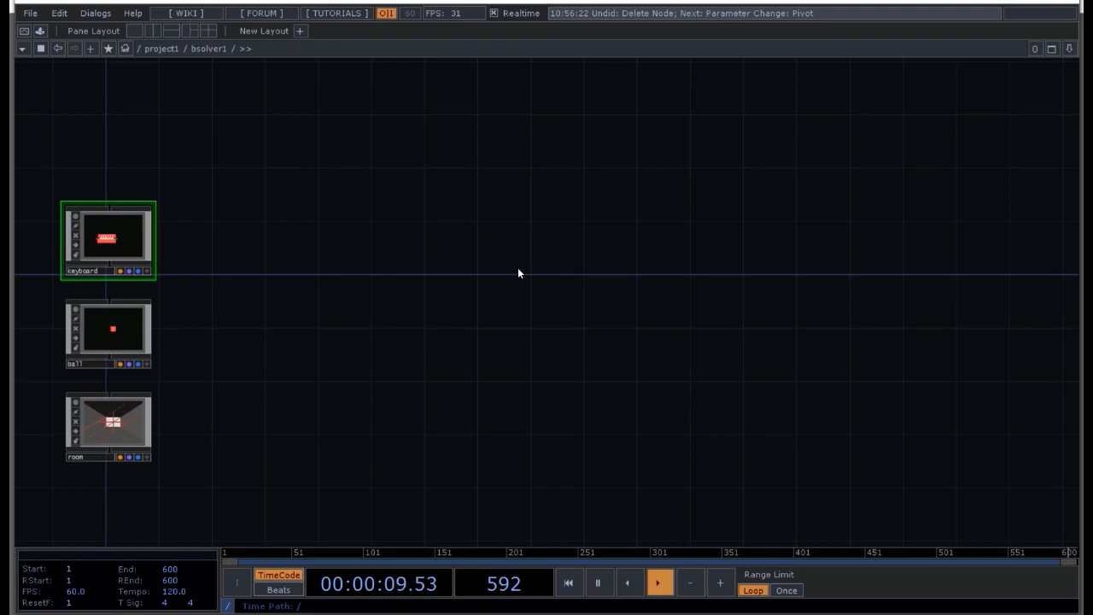
Step: Return to the project1 network and add a Panel CHOP in the empty area above the solver, camera and light nodes
key("u")
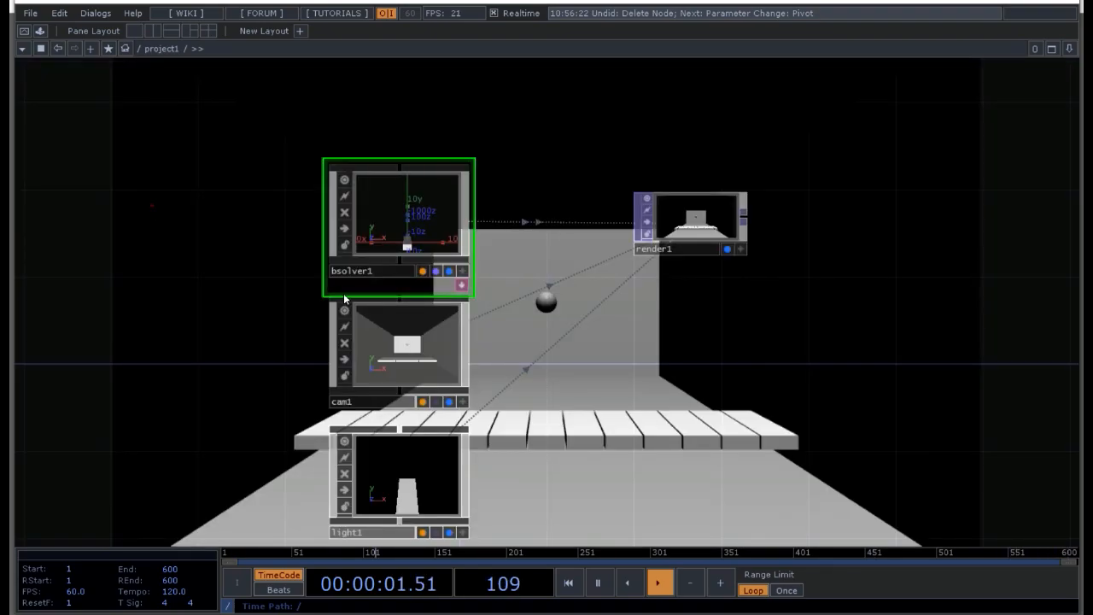
left_click_drag(153, 206, 512, 313)
scroll(514, 317, "down", 4)
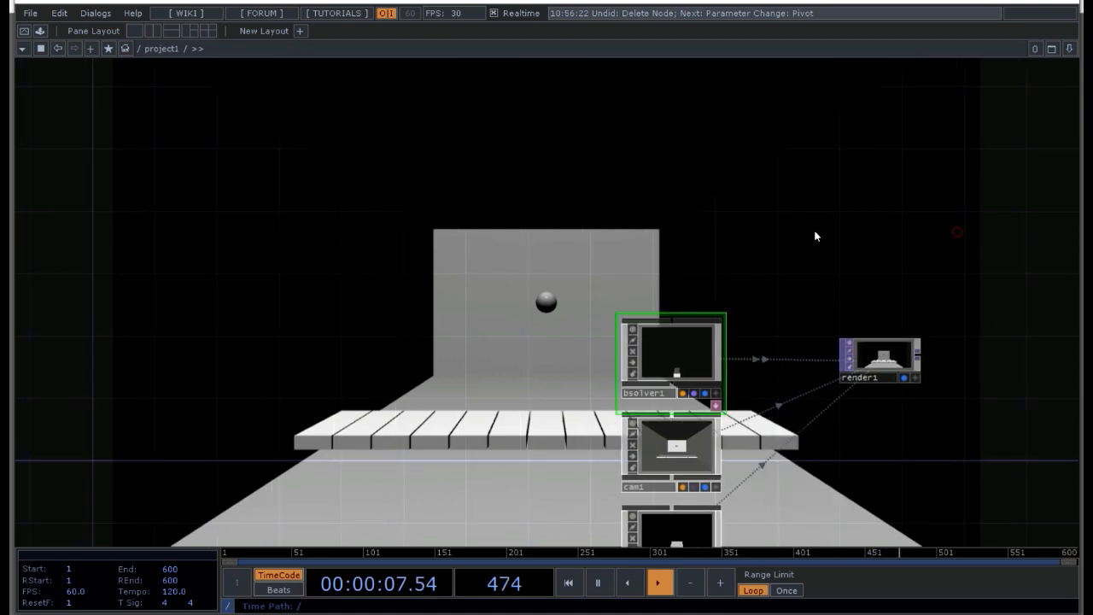
left_click_drag(956, 237, 818, 237)
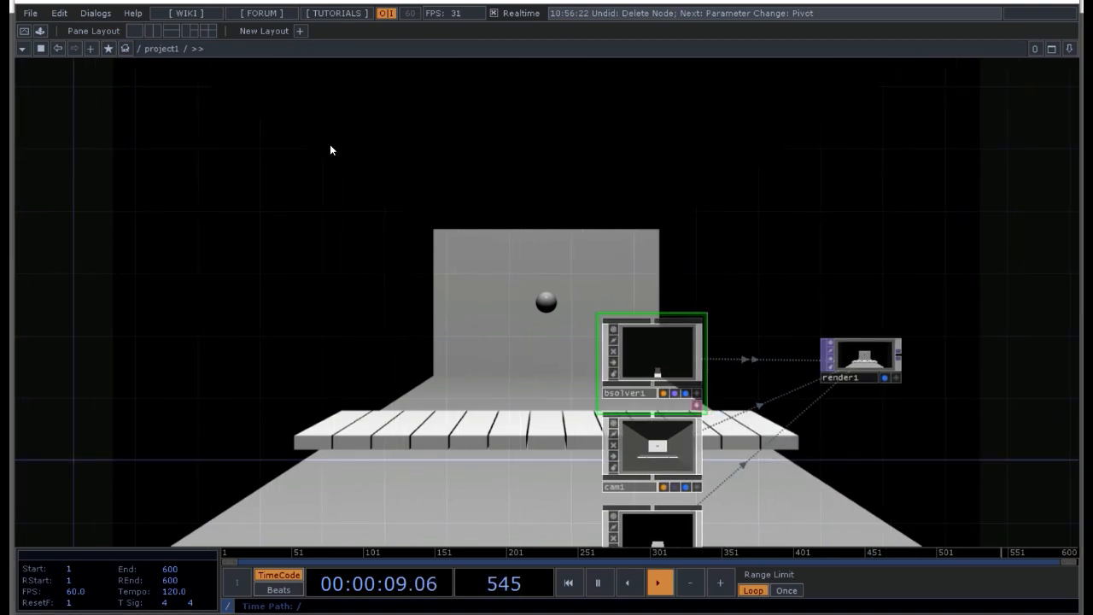
key("Tab")
left_click(190, 28)
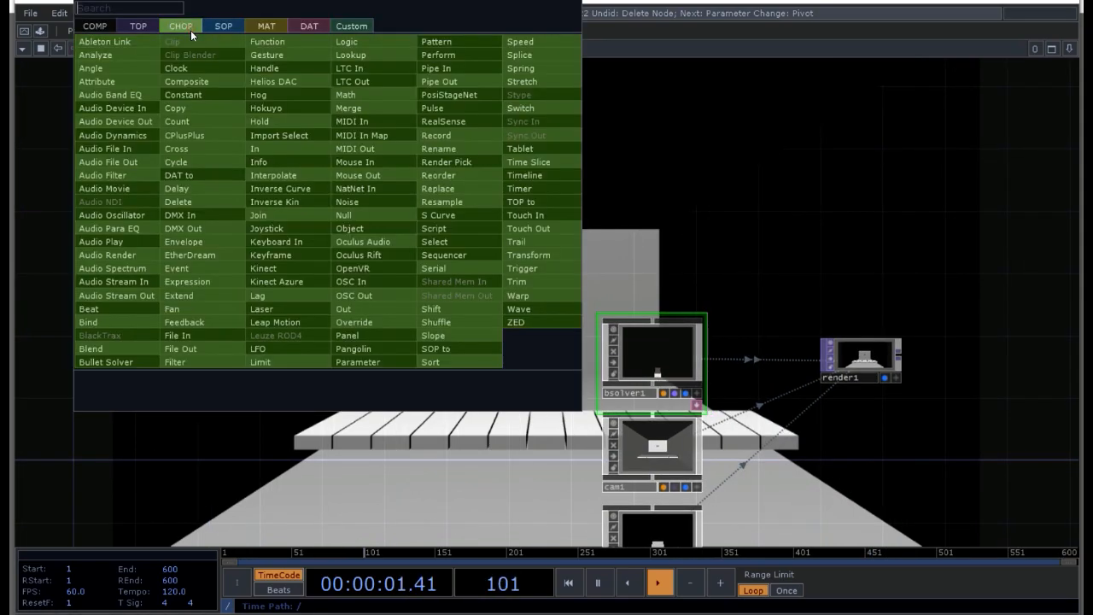
left_click(359, 335)
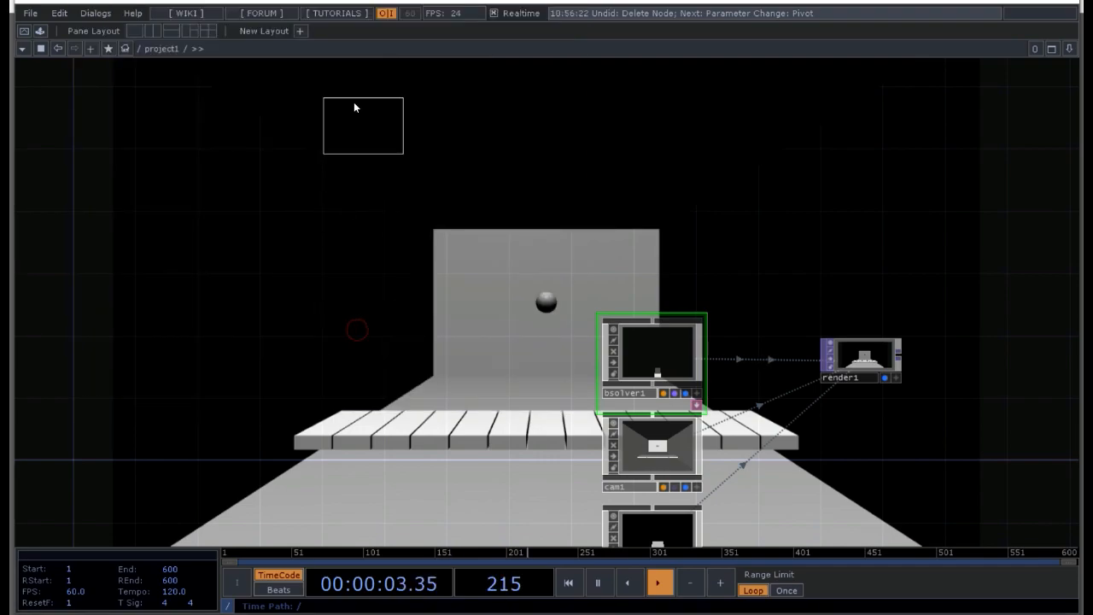
left_click(347, 108)
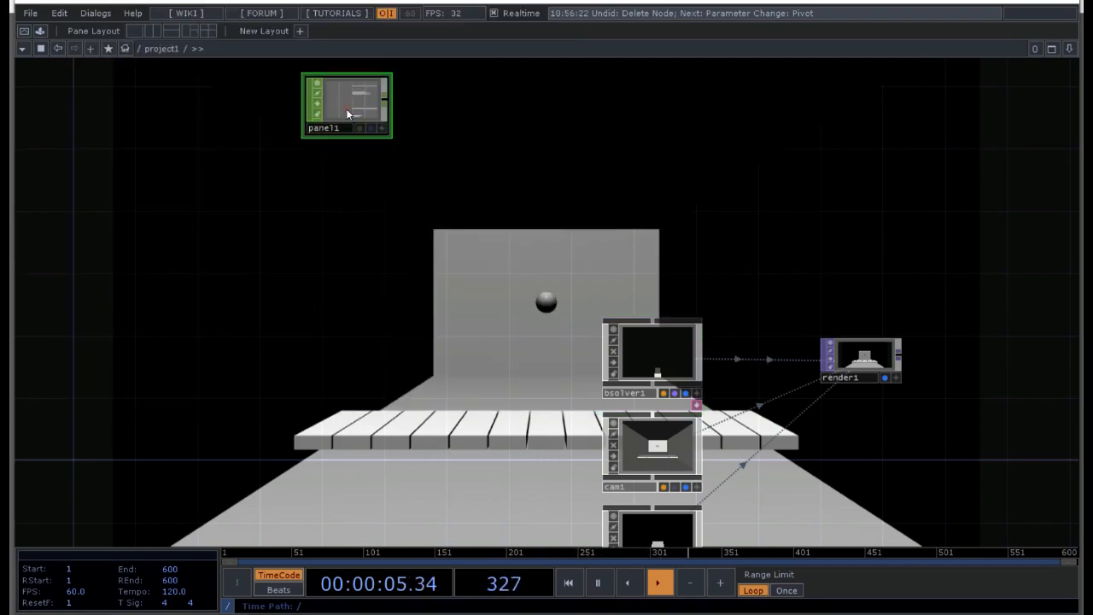
Step: Add two Slider components stacked below the Panel CHOP
double_click(327, 175)
left_click(95, 25)
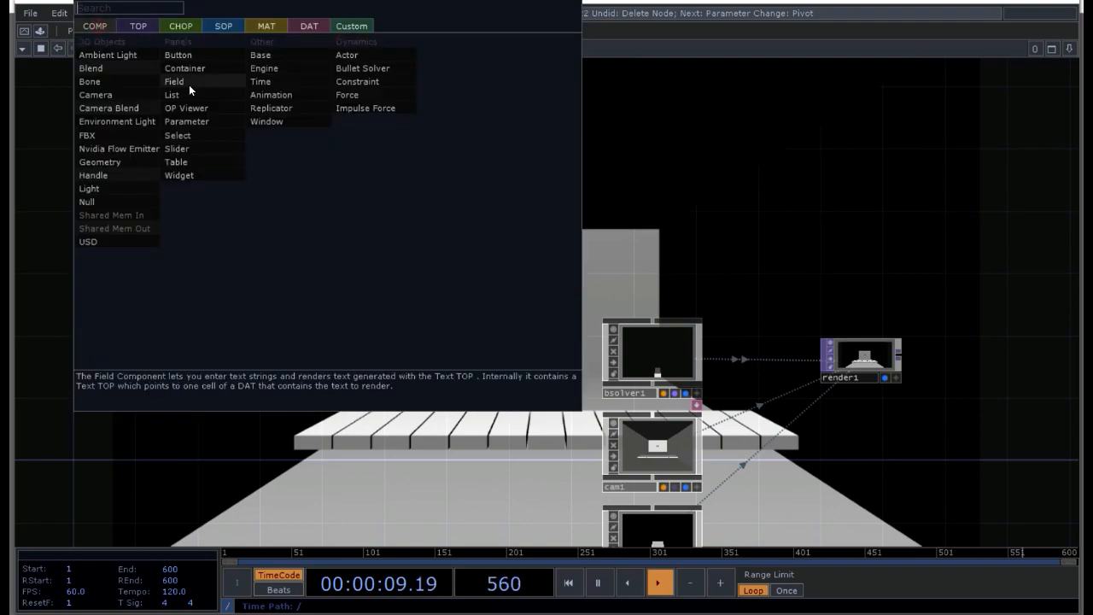
left_click(181, 135)
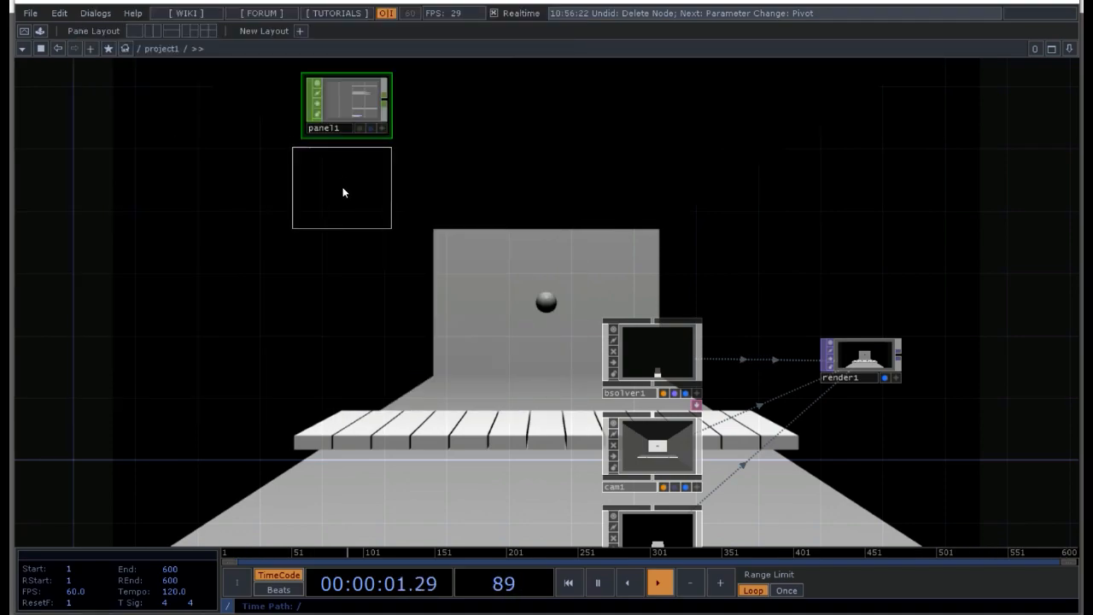
left_click(340, 193)
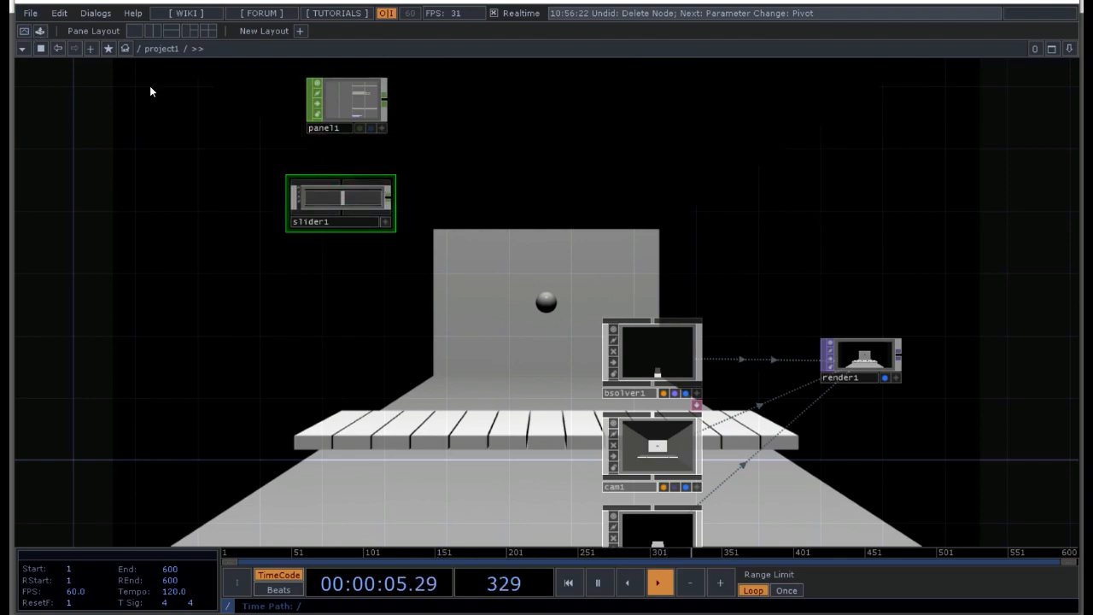
key("Tab")
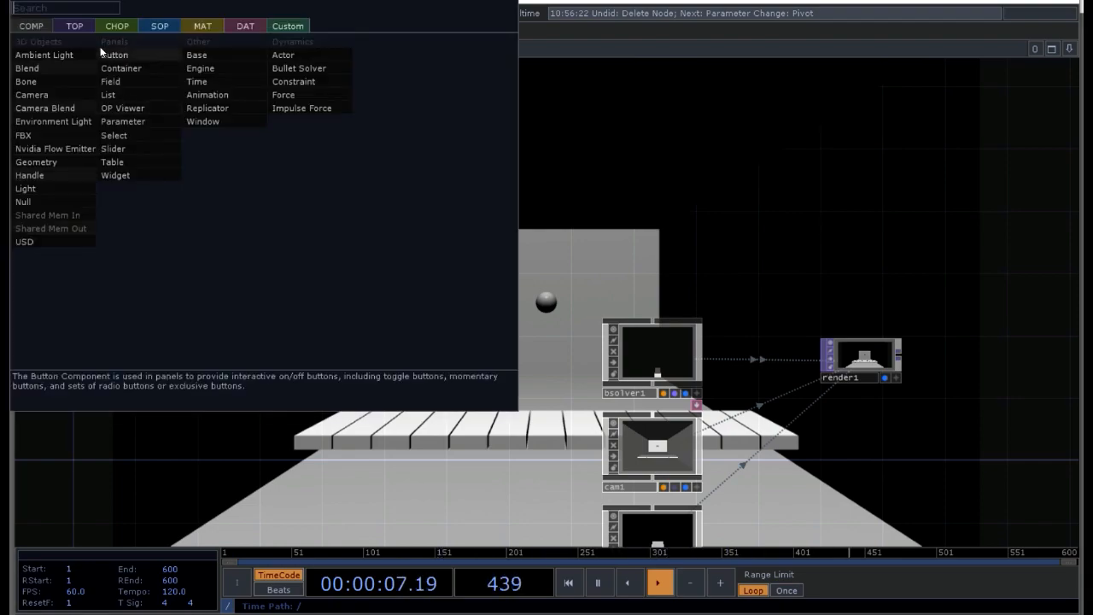
left_click(113, 135)
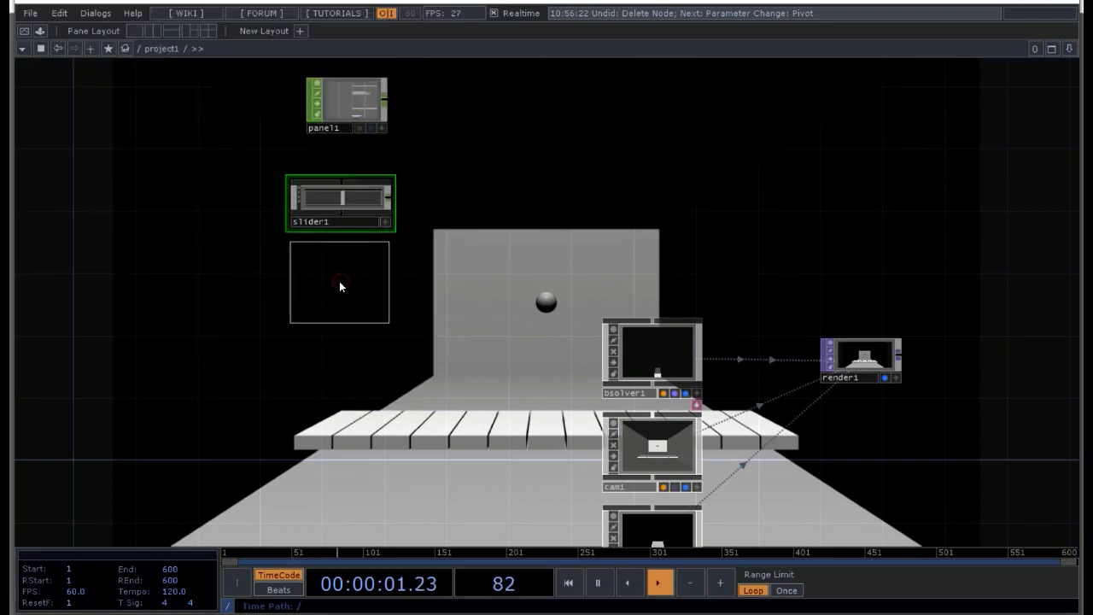
left_click(341, 281)
Step: Rename the two sliders tx and ty, and group them closely with panel1 in one column
left_click(333, 222)
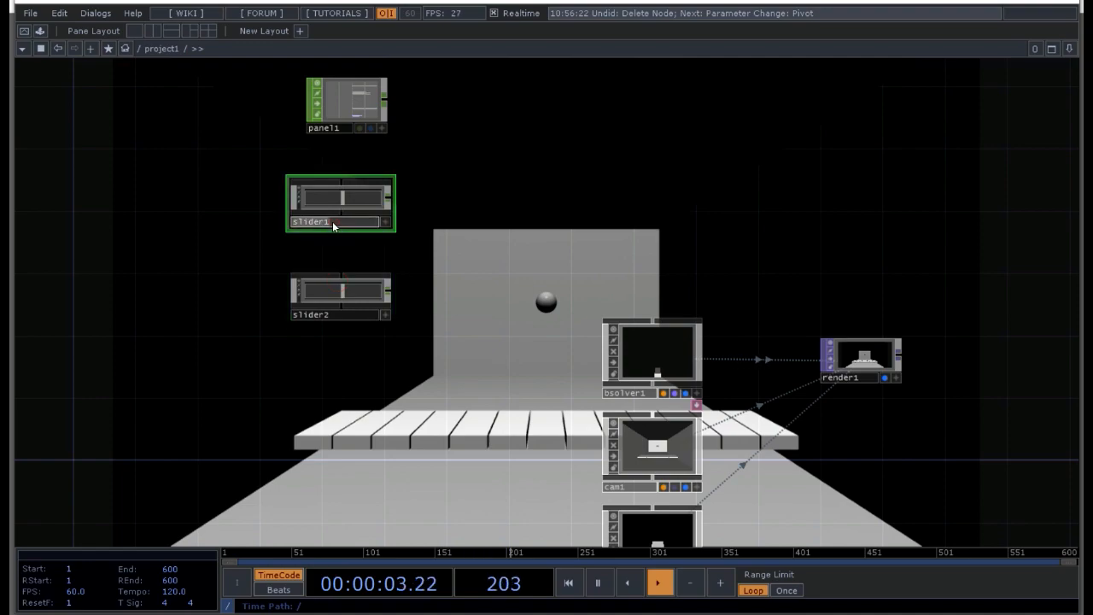
type("tx")
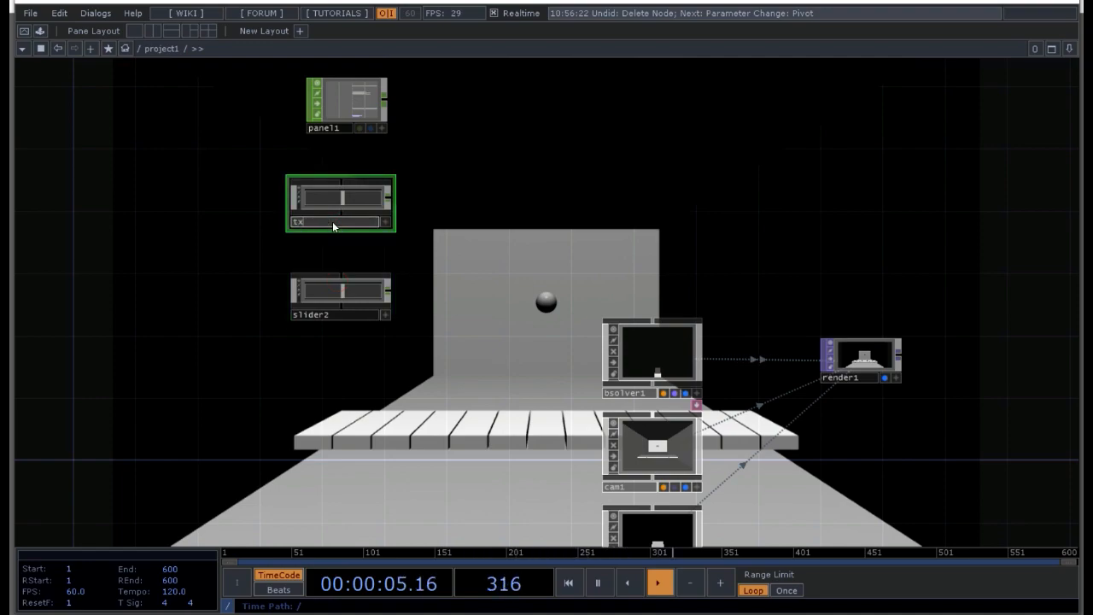
left_click(352, 313)
type("ty")
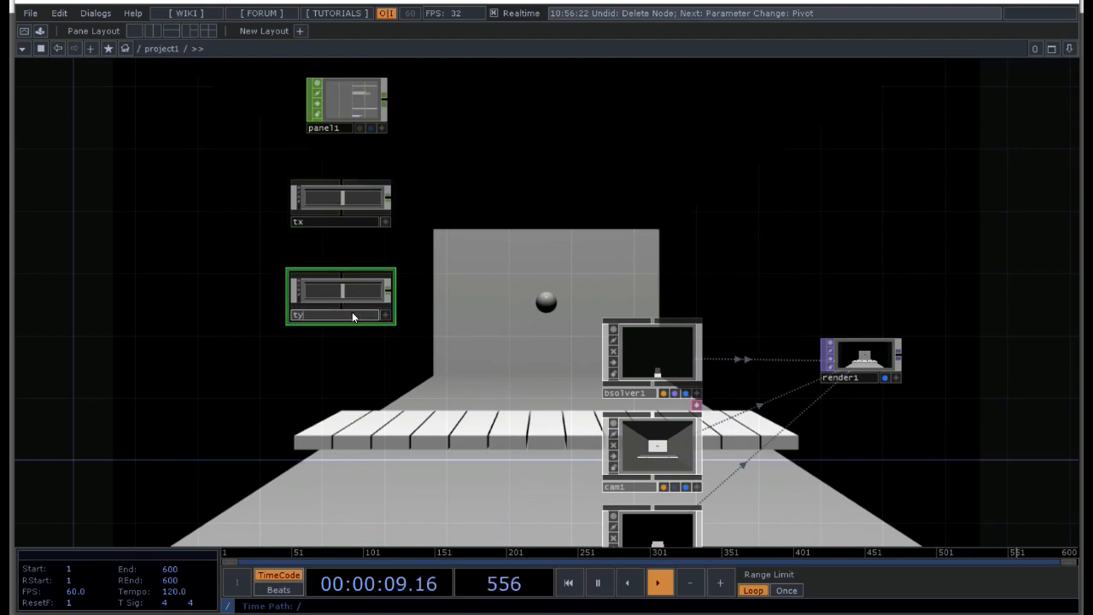
key("Return")
left_click_drag(341, 291, 342, 259)
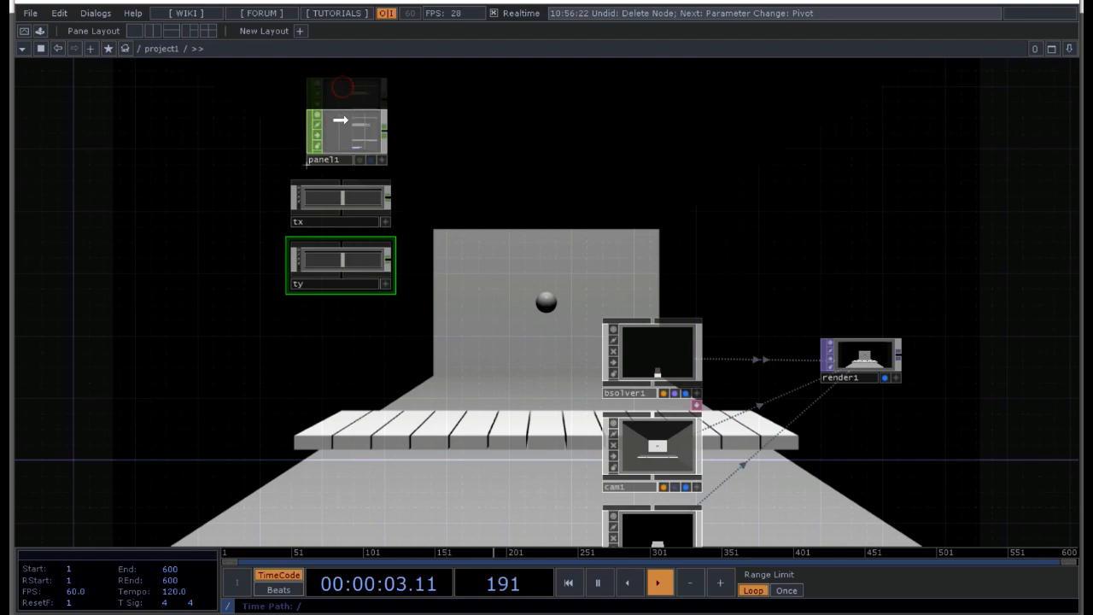
left_click_drag(342, 86, 343, 117)
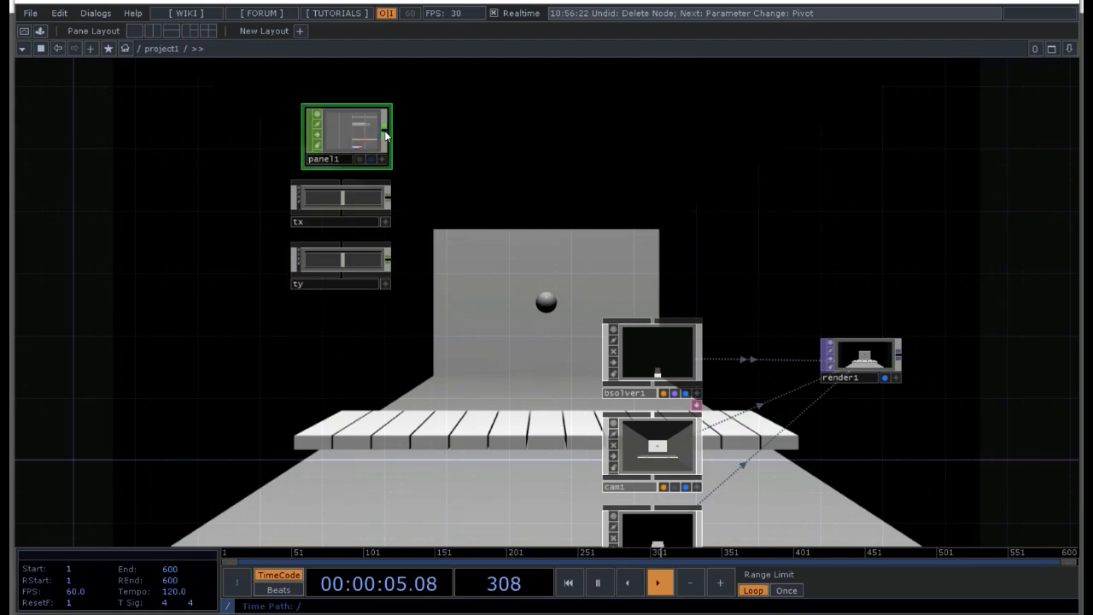
Step: Append a Select CHOP to panel1 and limit its channel names to lselect and rselect
key("Tab")
left_click(474, 238)
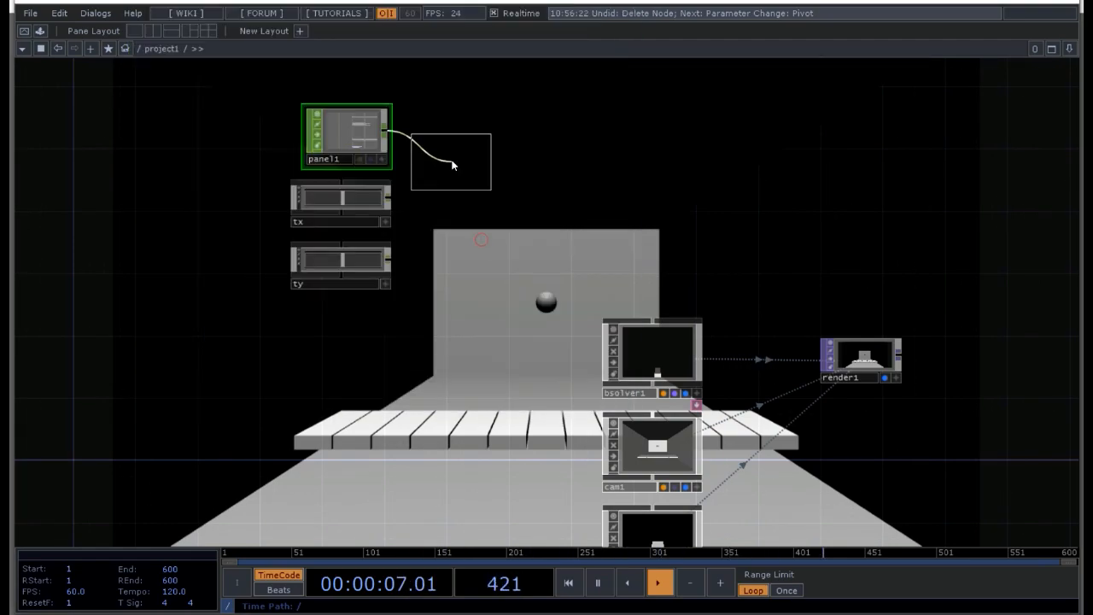
left_click(457, 136)
key("p")
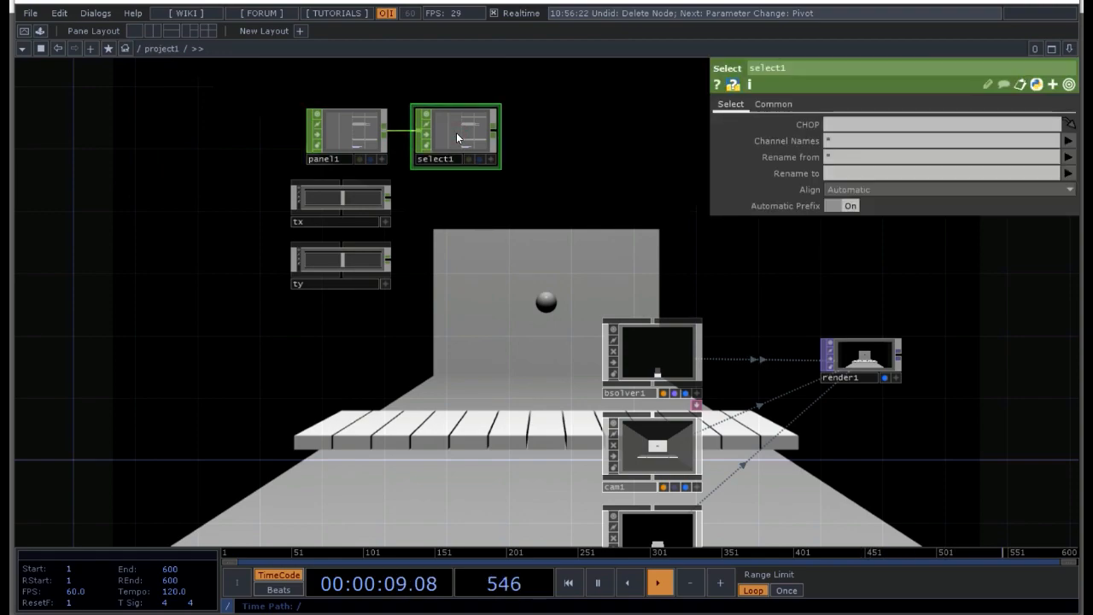
left_click(1068, 141)
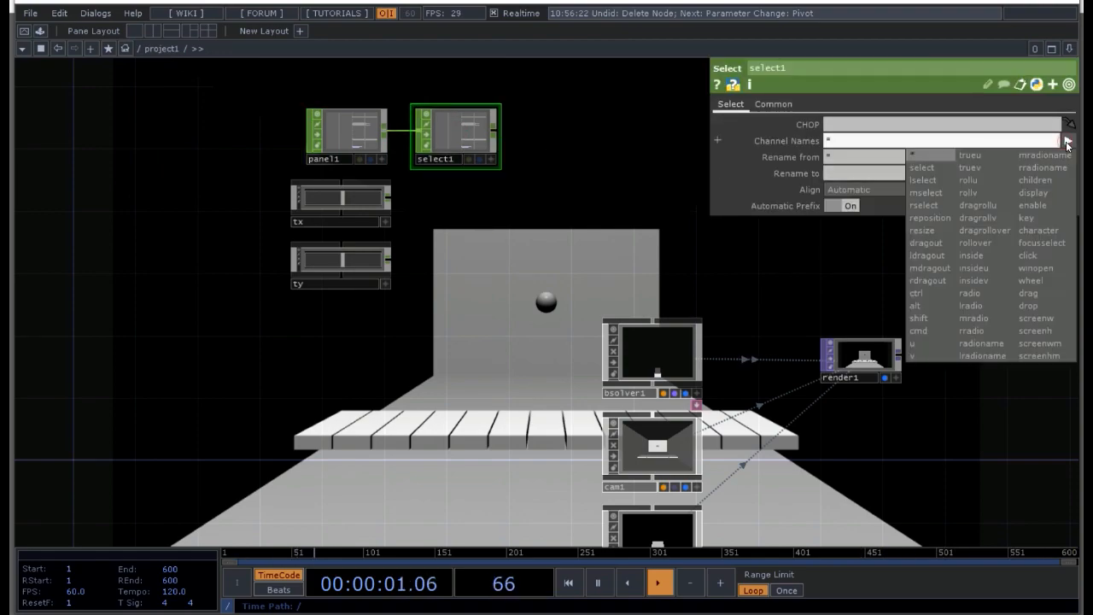
left_click(922, 185)
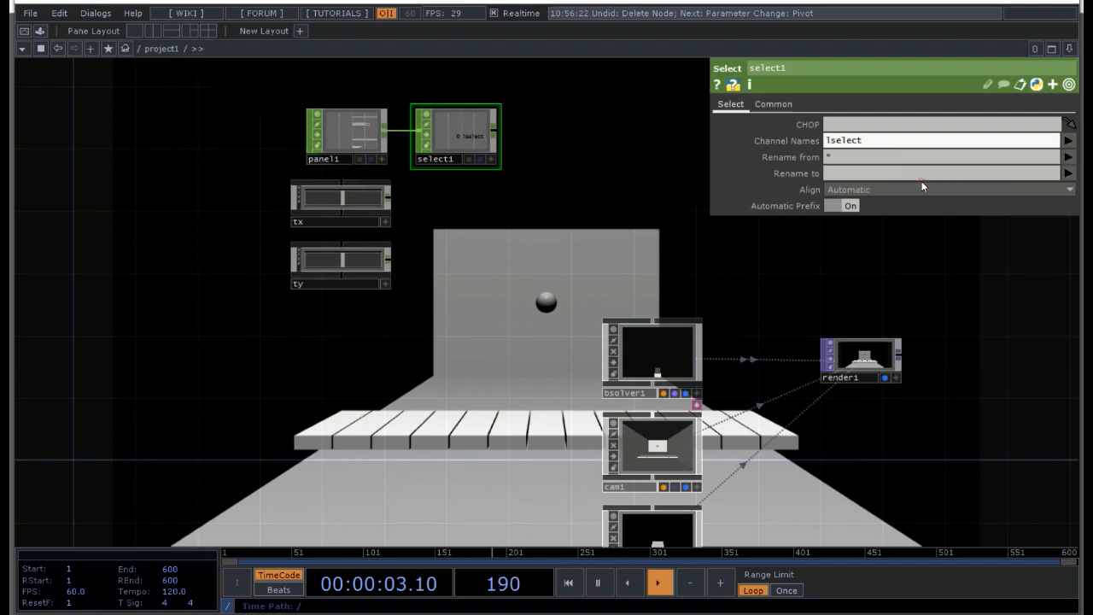
left_click(1068, 141)
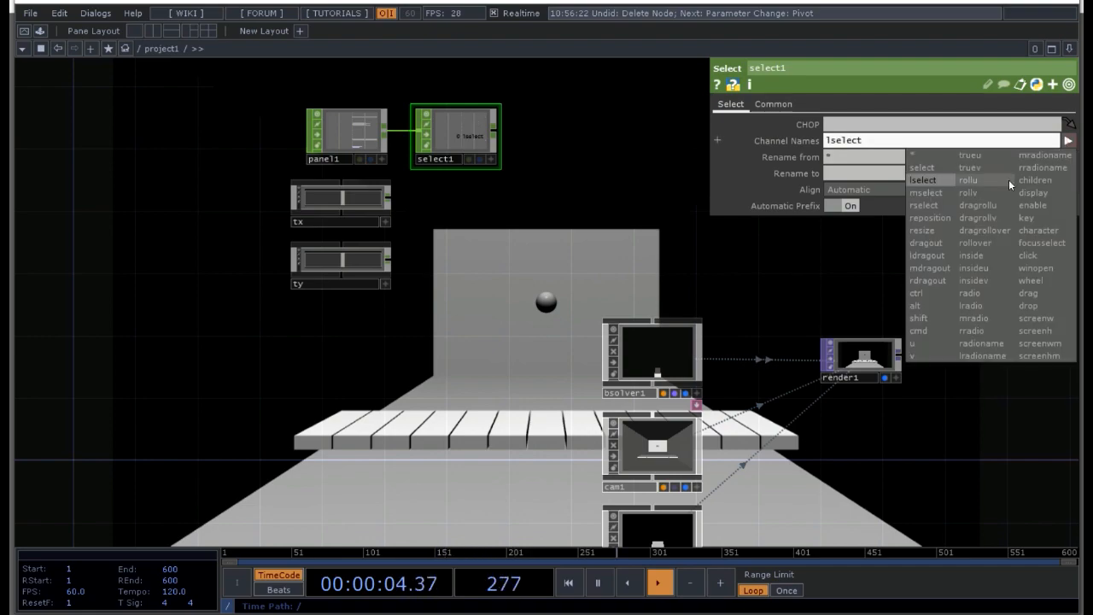
left_click(922, 209)
Step: Rename the selected channels of select1 to l_click and r_click
left_click(867, 175)
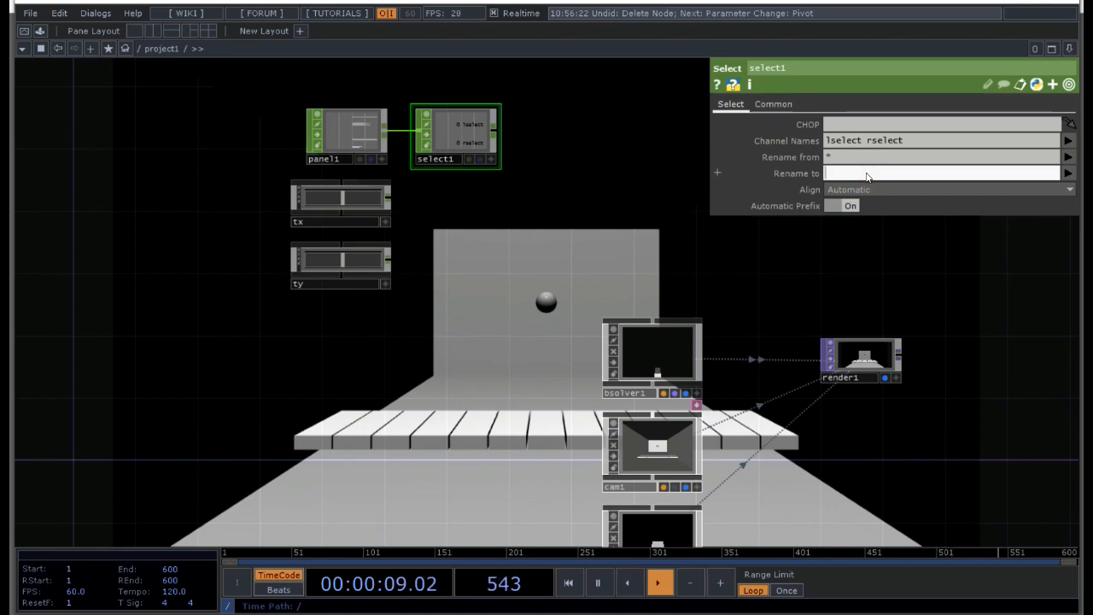
type("l_click")
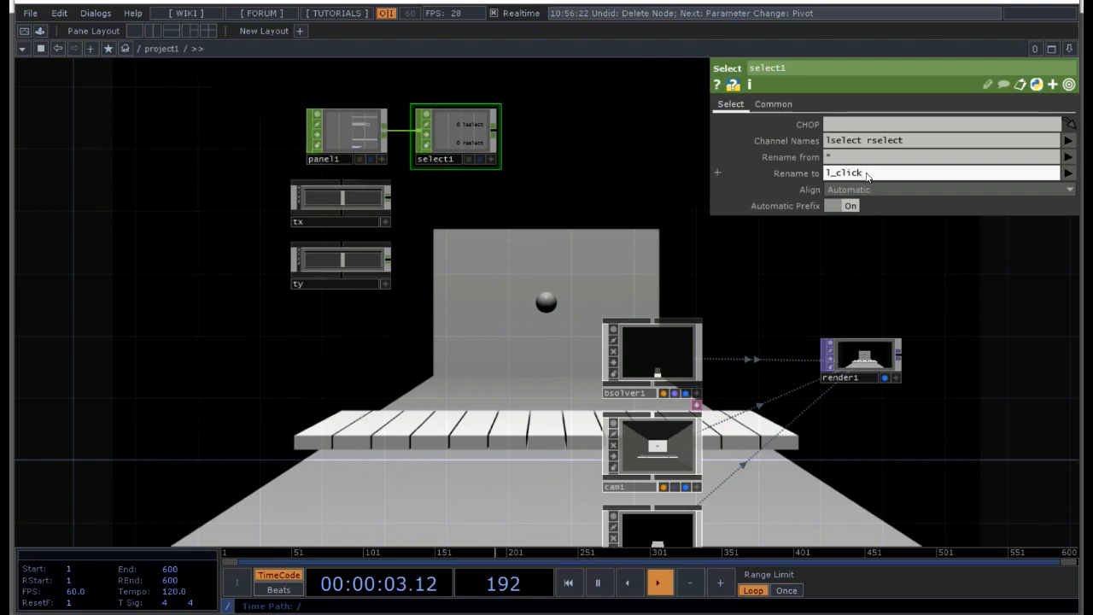
type(" r_click")
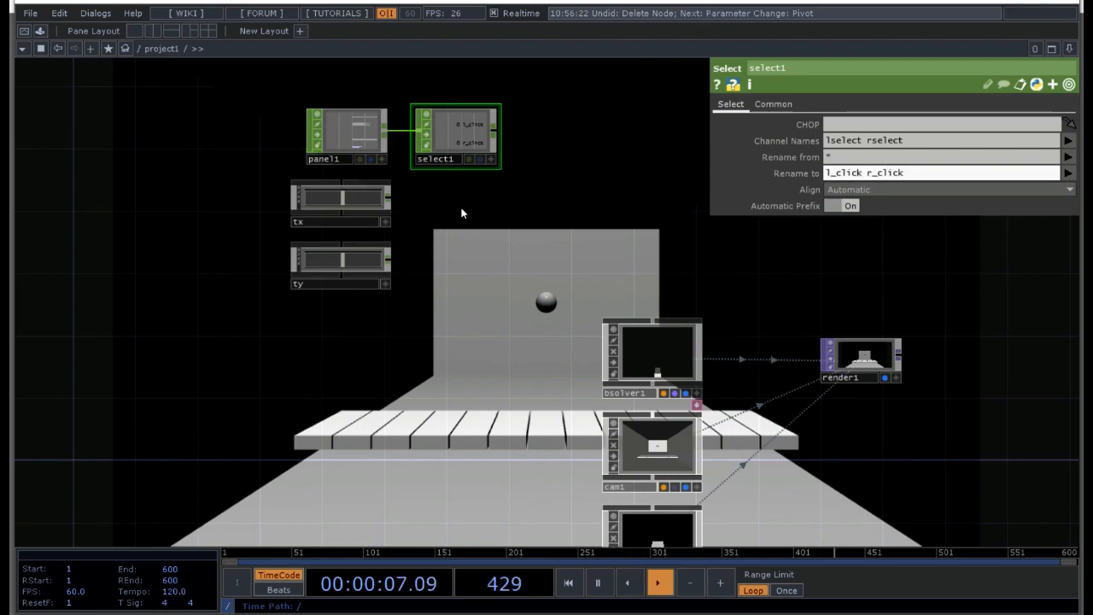
Step: Append a separate Math CHOP to the output of each slider, tx and ty
right_click(391, 195)
left_click(434, 108)
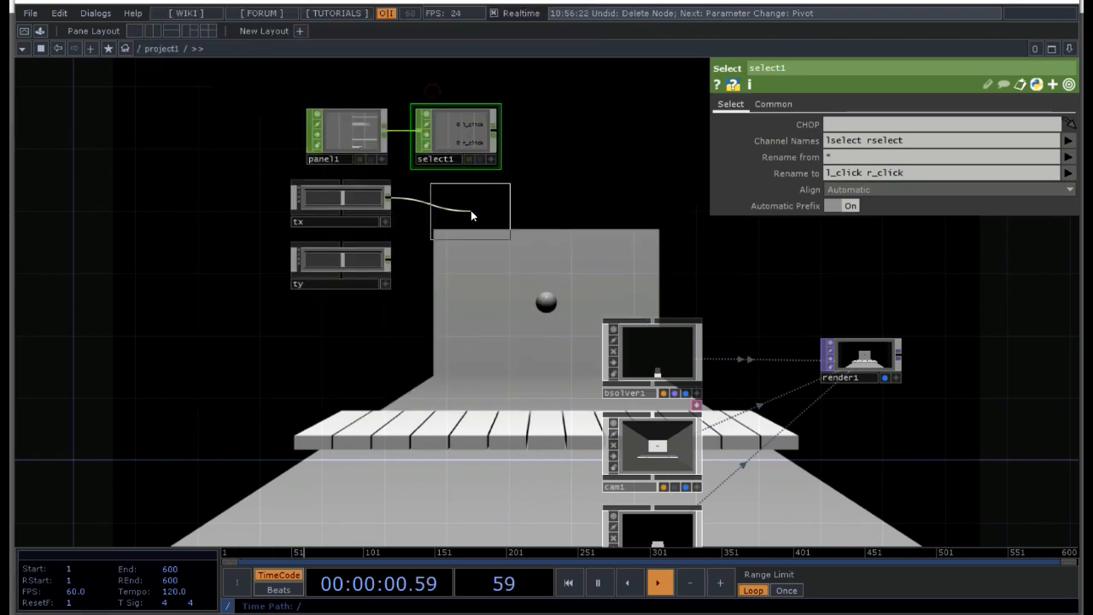
left_click(459, 208)
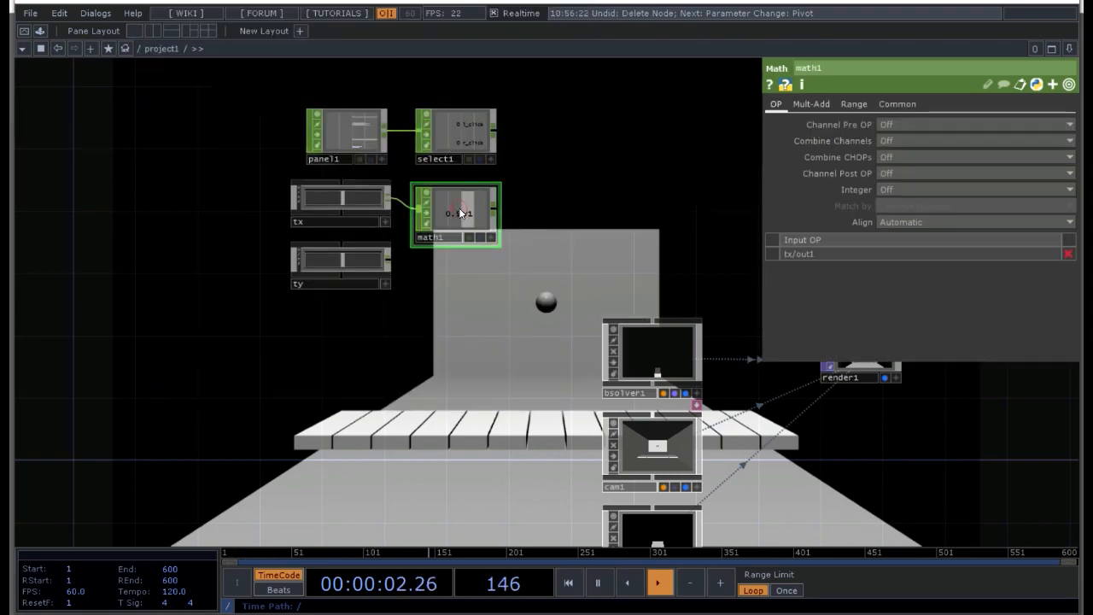
right_click(388, 260)
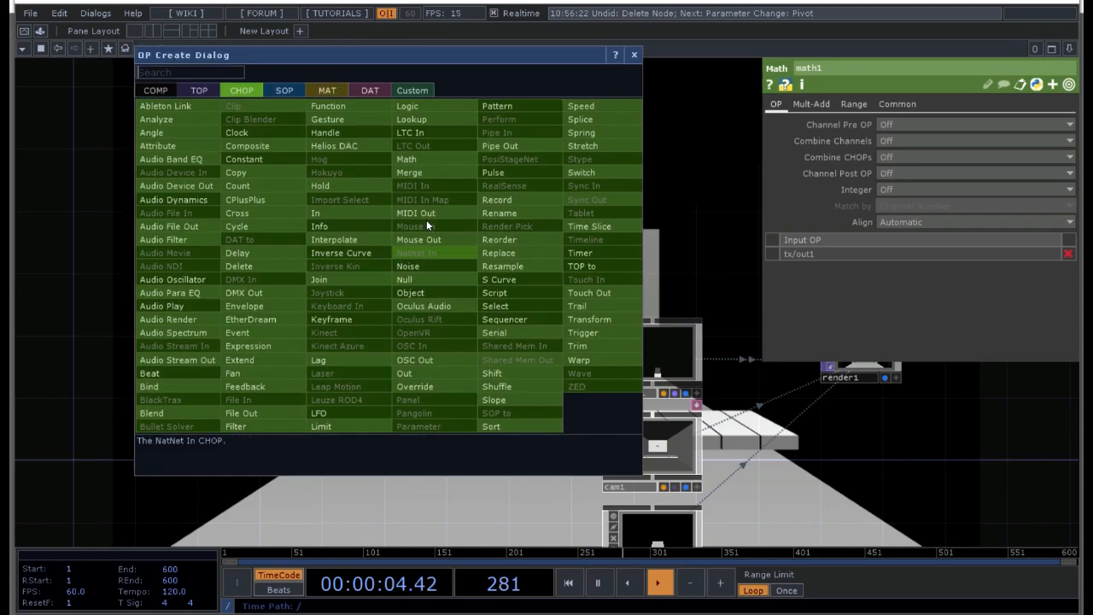
left_click(419, 156)
left_click(459, 283)
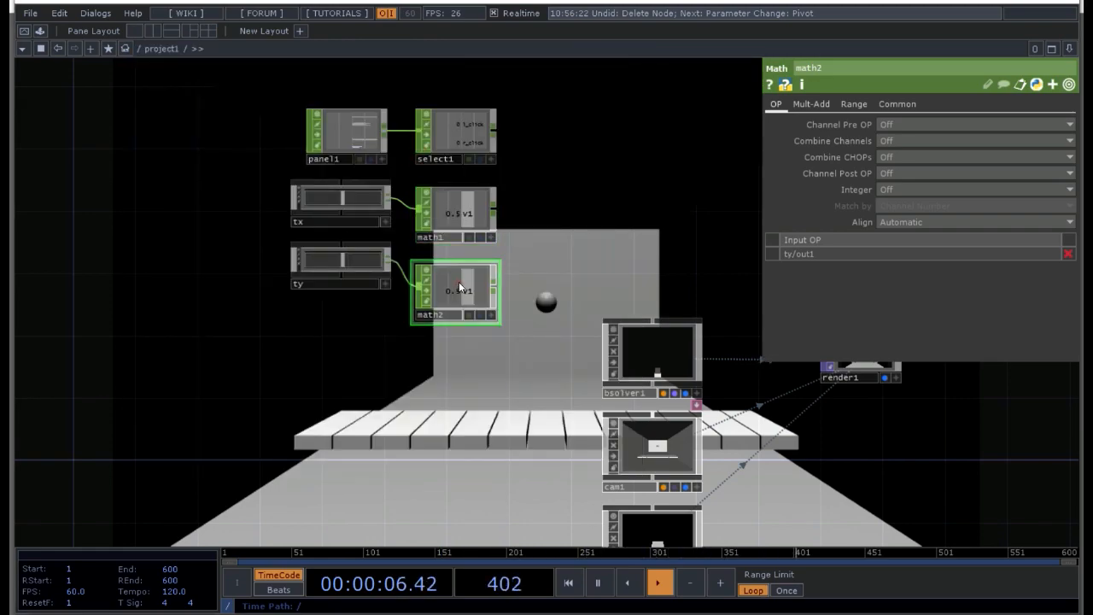
Step: Open the range settings of the Math CHOP connected to the tx slider
left_click(457, 212)
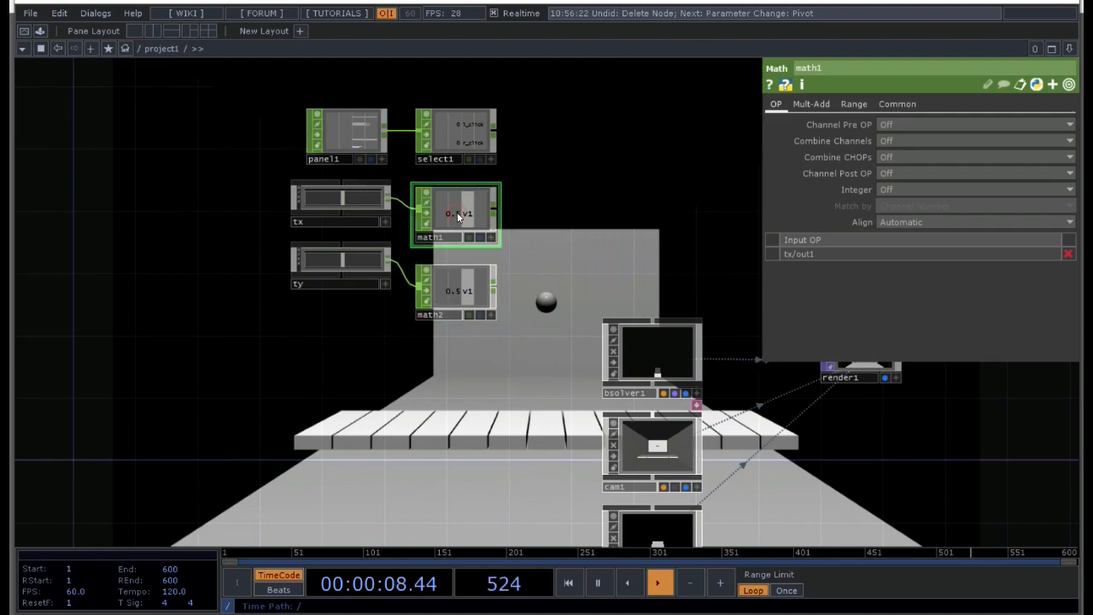
key("p")
key("p")
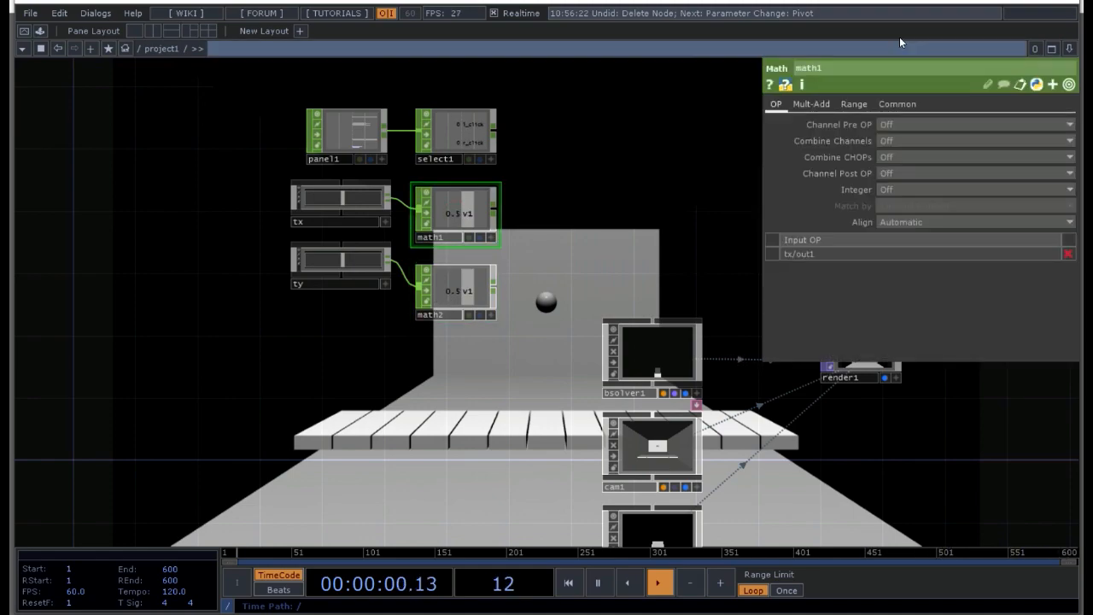
left_click(846, 103)
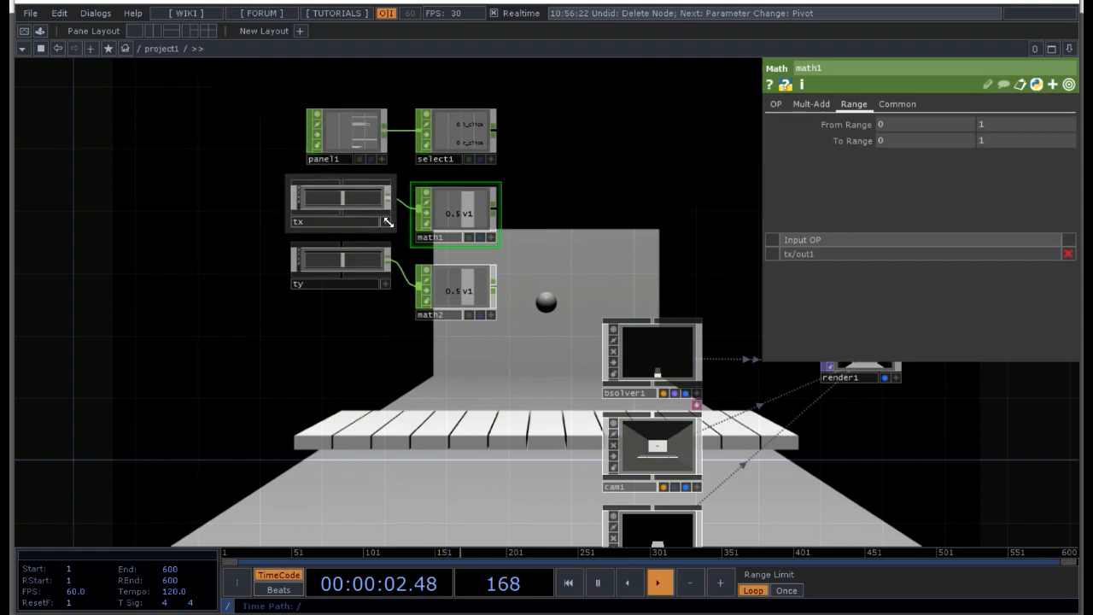
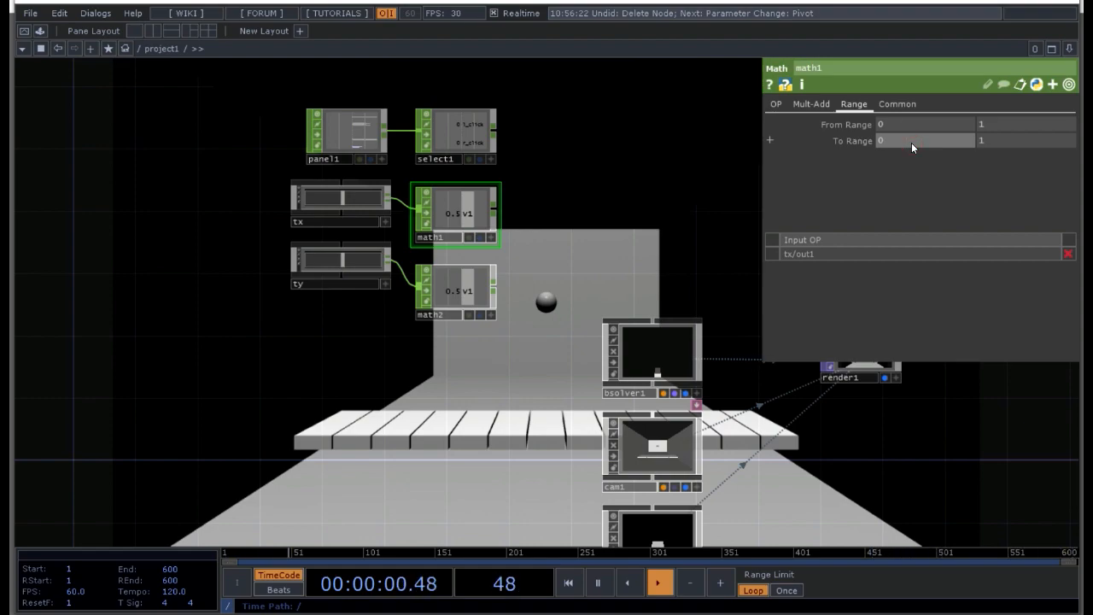
Step: Set the To Range of math1 to -.95 and .95
type("-")
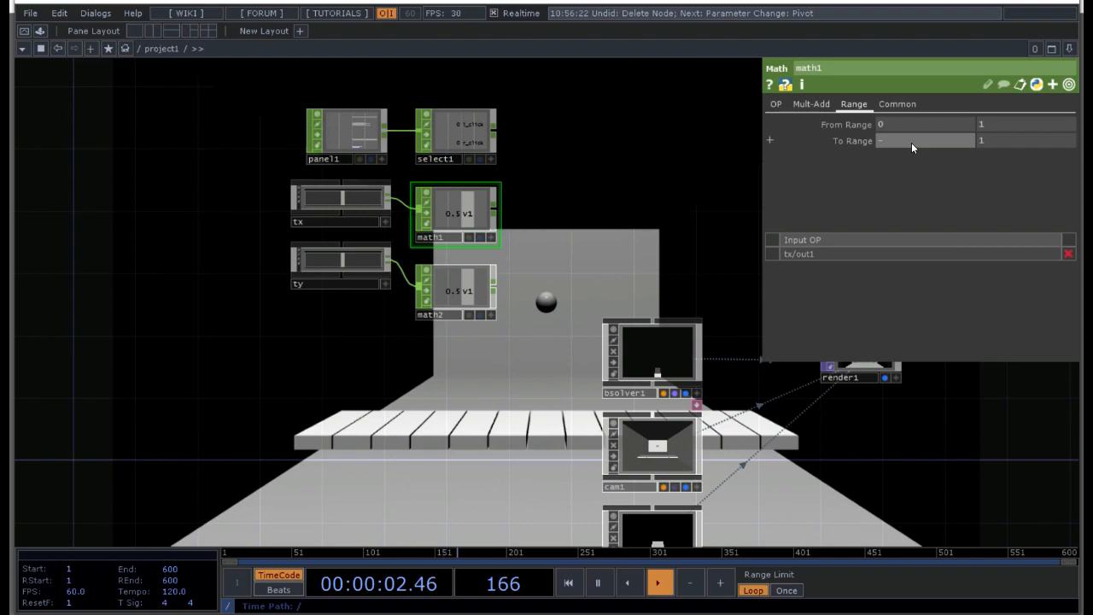
type(".95")
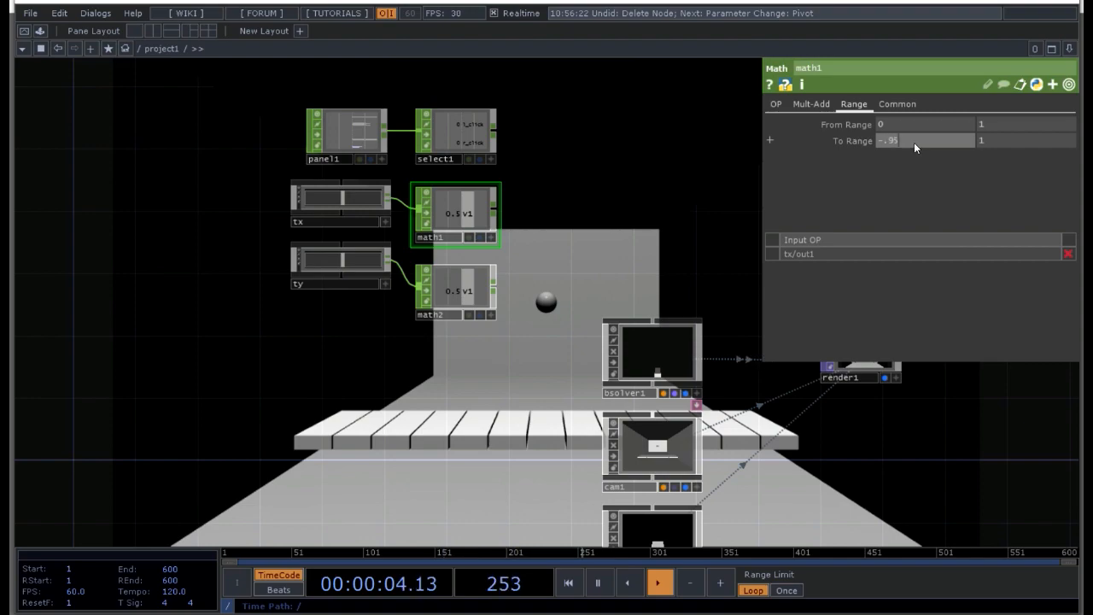
left_click(993, 141)
type(".9")
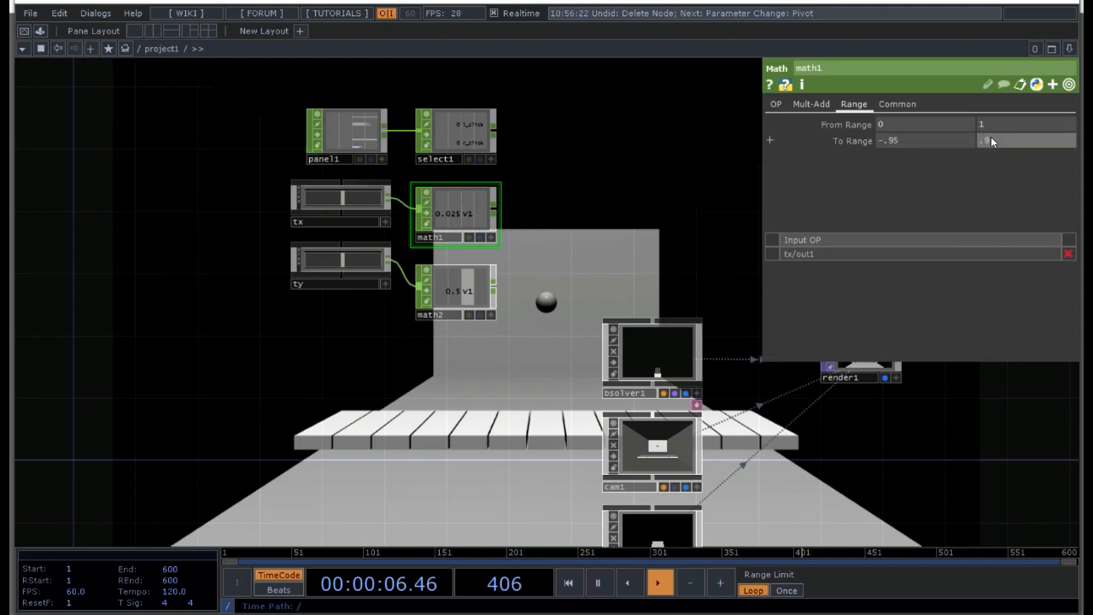
type("5")
key("Return")
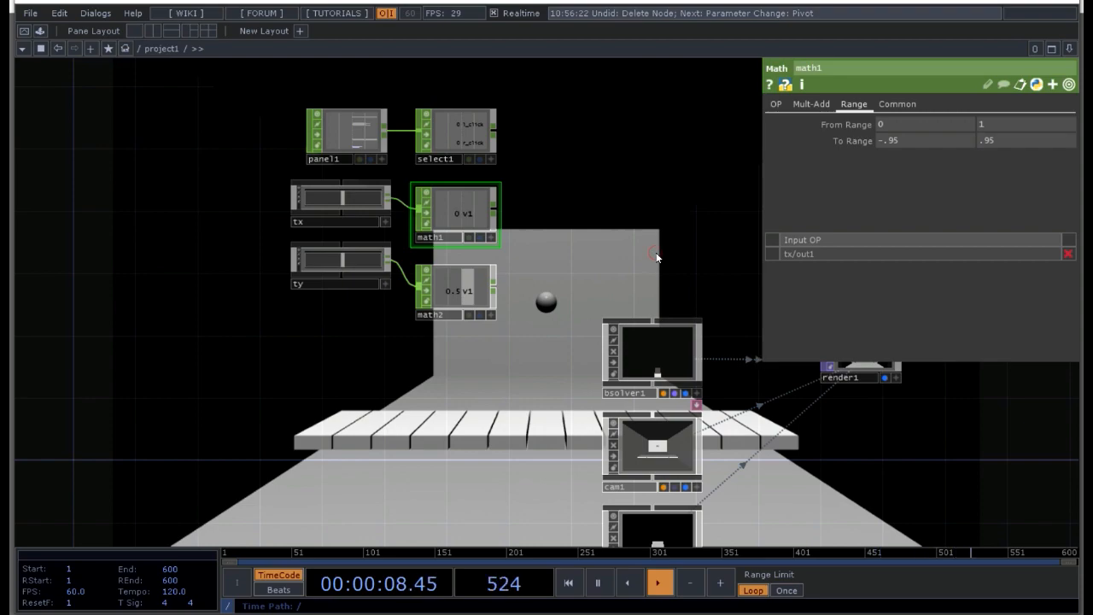
key("p")
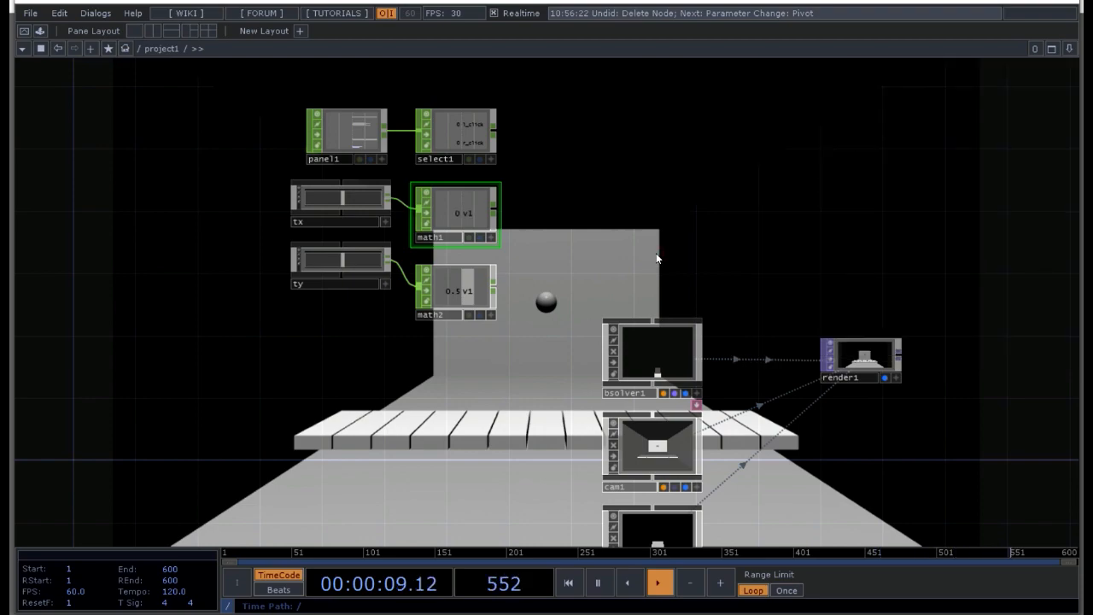
Step: Split the workspace into two side-by-side panes and show the transform parameters of the ball actor inside bsolver1 in the second one
left_click(154, 33)
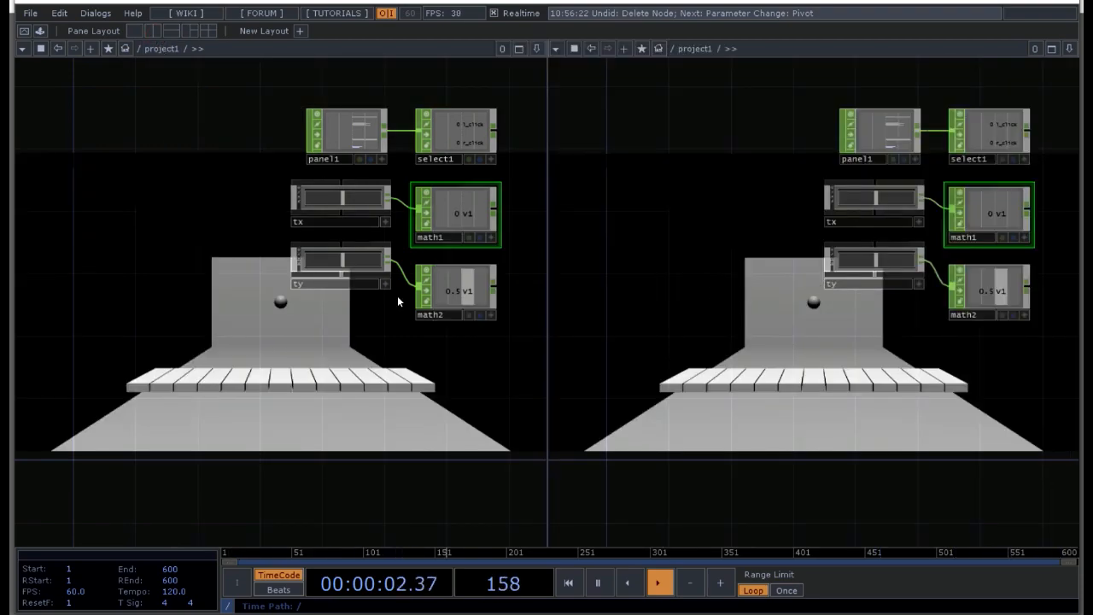
left_click_drag(885, 356, 732, 407)
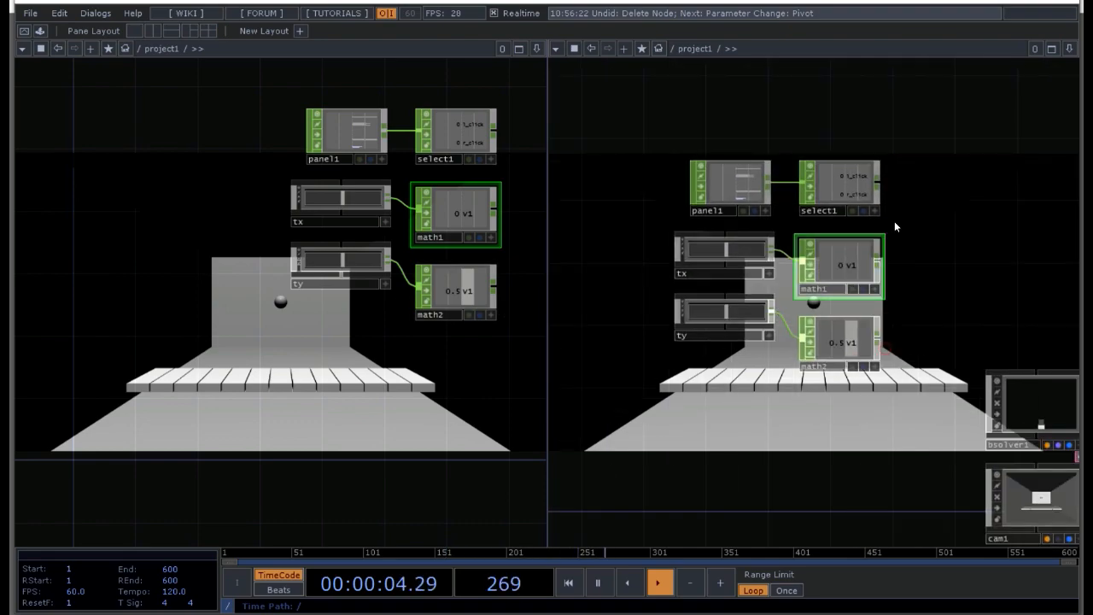
left_click_drag(968, 416, 820, 416)
double_click(876, 403)
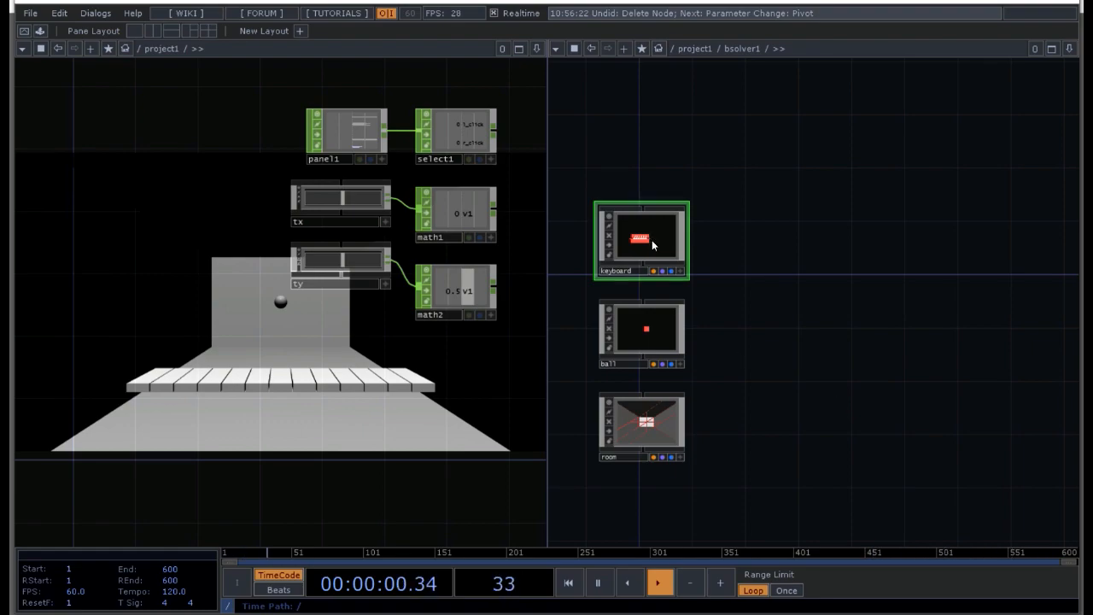
left_click(645, 335)
key("p")
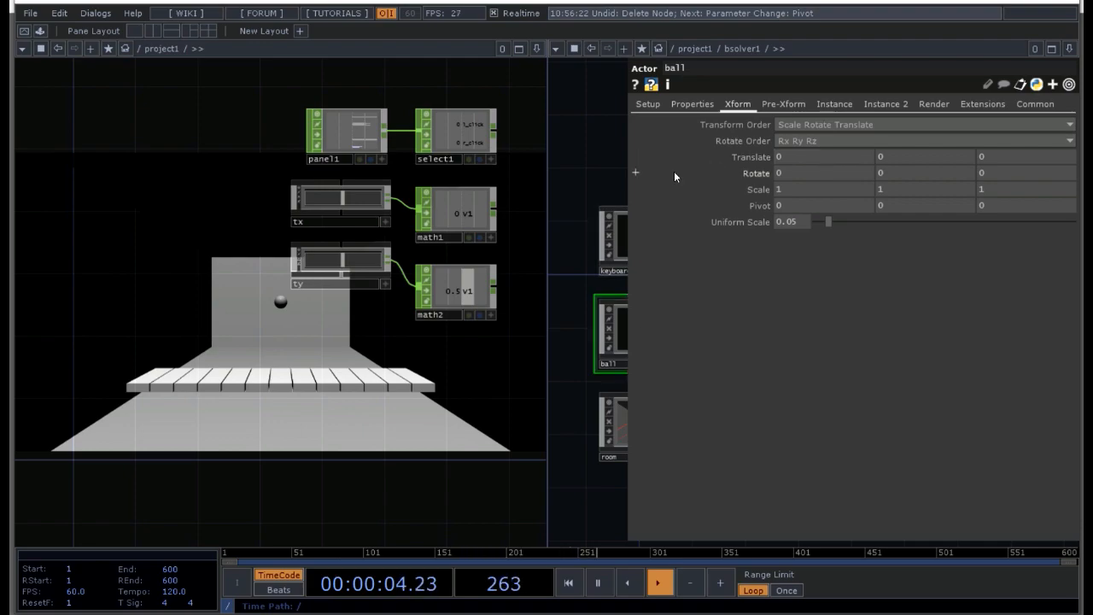
Step: Export the v1 channel of math1 to the X translate of the ball actor
left_click_drag(331, 382, 221, 397)
left_click(381, 249)
left_click_drag(349, 232, 800, 156)
left_click(804, 150)
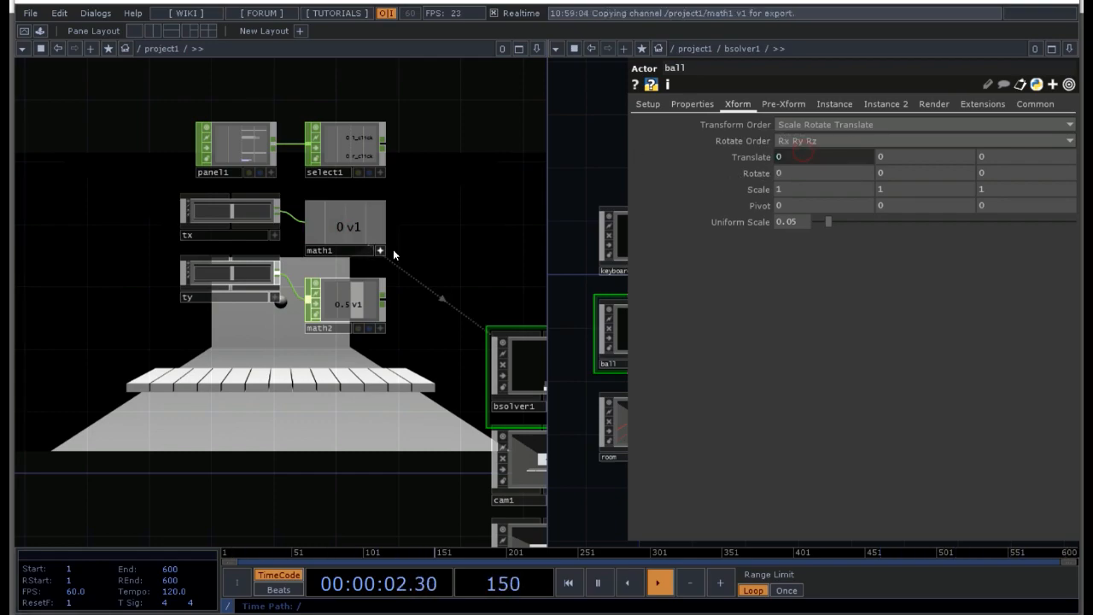
Step: Test the tx slider by moving it to its maximum, its minimum and back near the centre
left_click(275, 235)
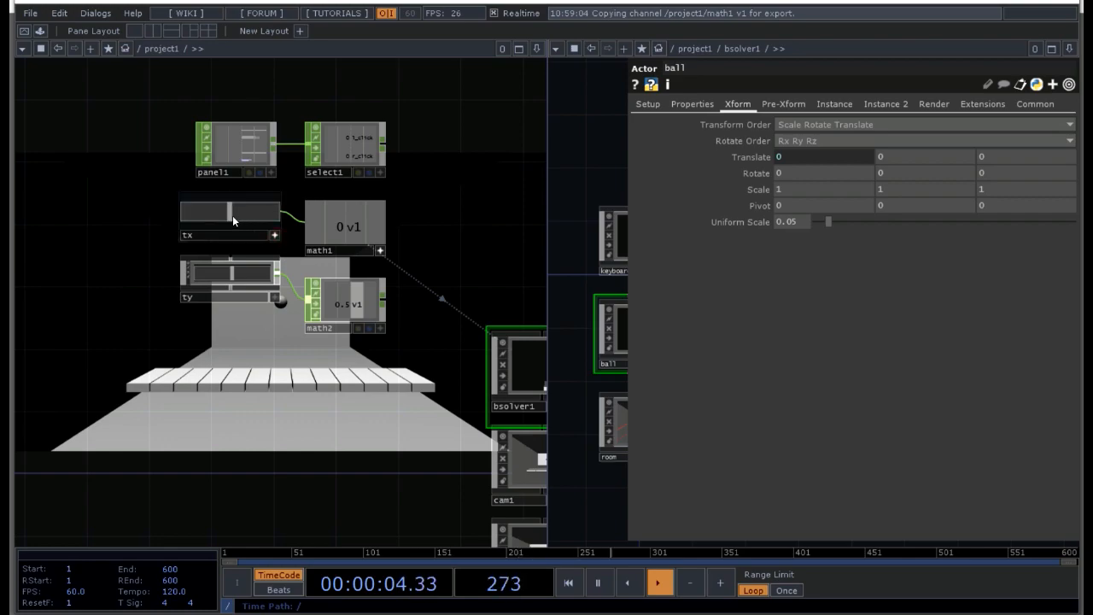
left_click_drag(232, 215, 274, 214)
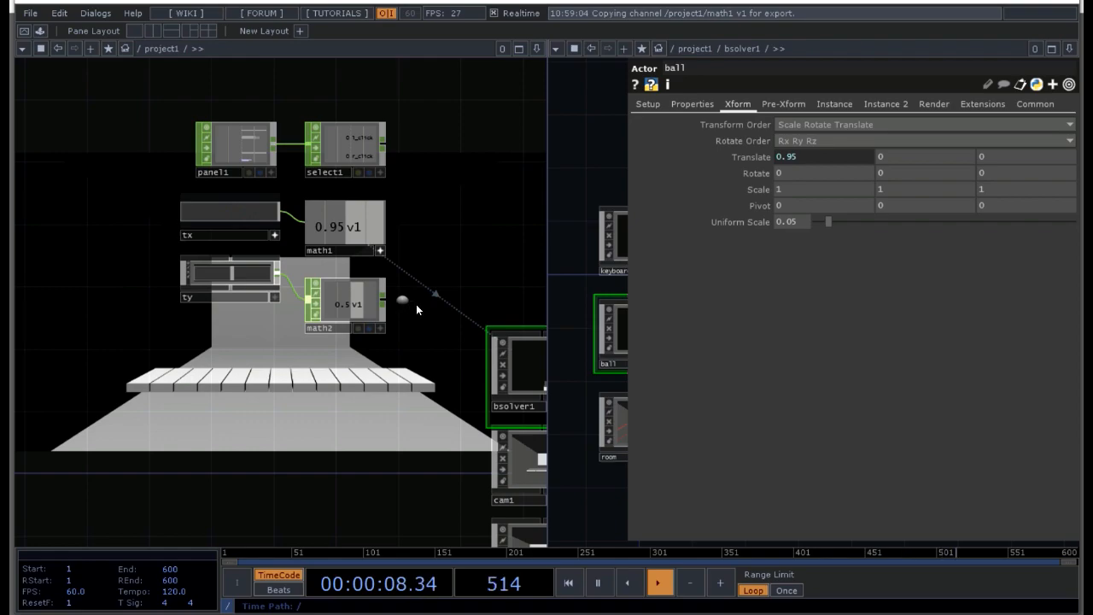
left_click_drag(274, 214, 155, 219)
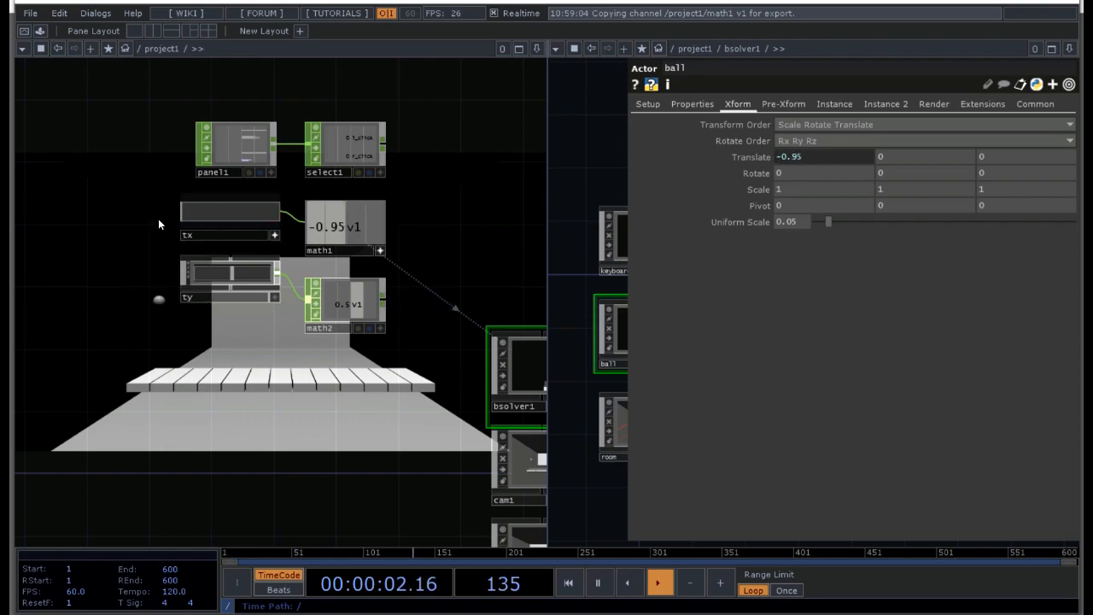
left_click_drag(182, 214, 235, 215)
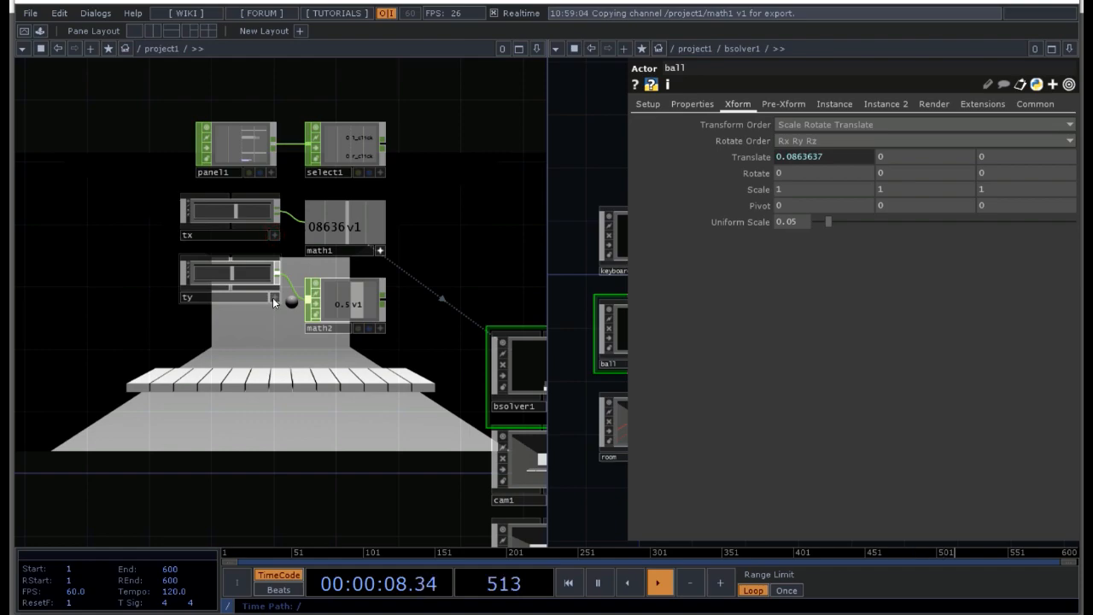
Step: Export the v1 channel of math2 to the Y translate of the ball actor
left_click(381, 331)
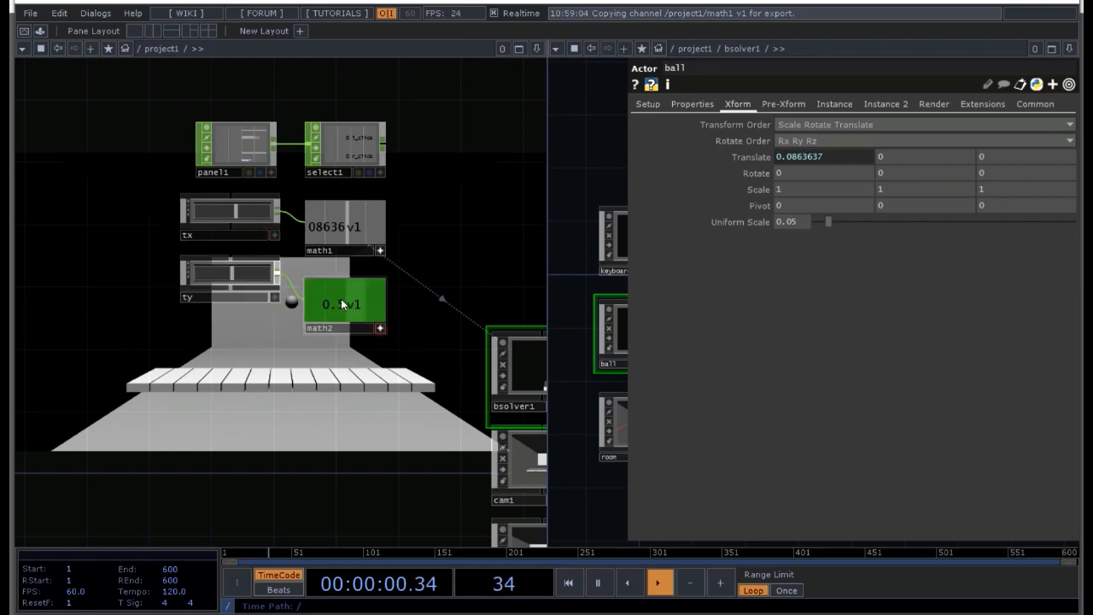
left_click_drag(916, 142, 909, 151)
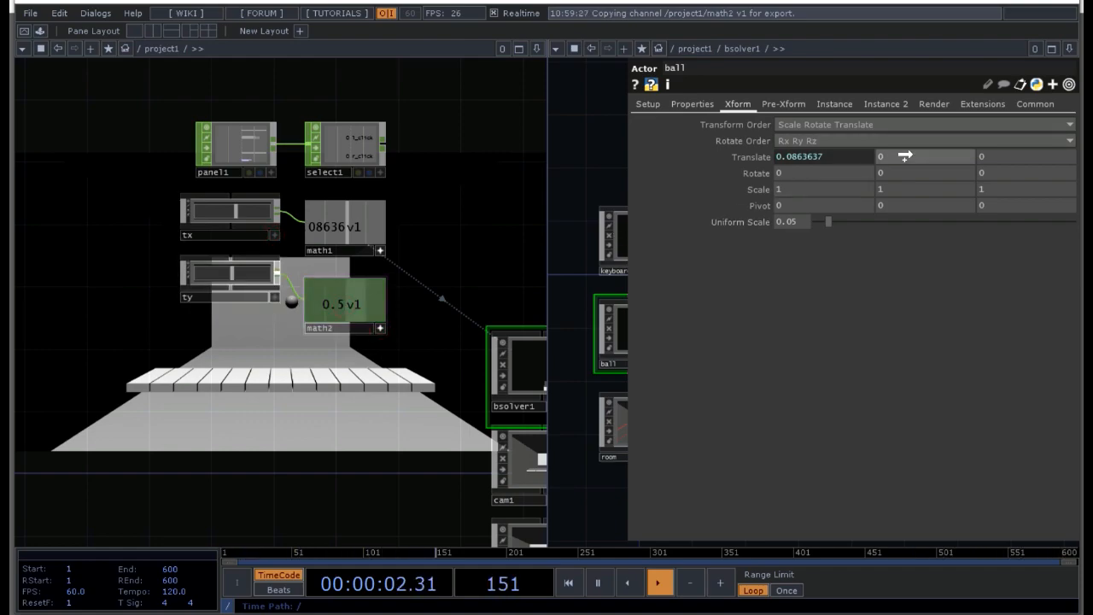
left_click(909, 151)
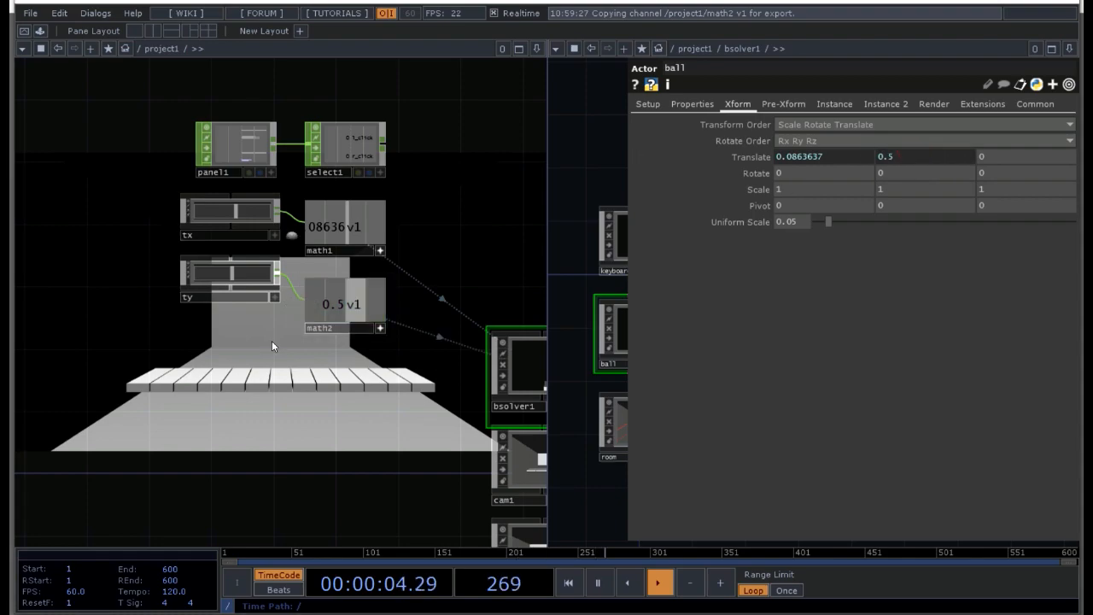
Step: Make the ty slider interactive and test it by moving it to its minimum and back to about the middle
left_click_drag(235, 349, 110, 399)
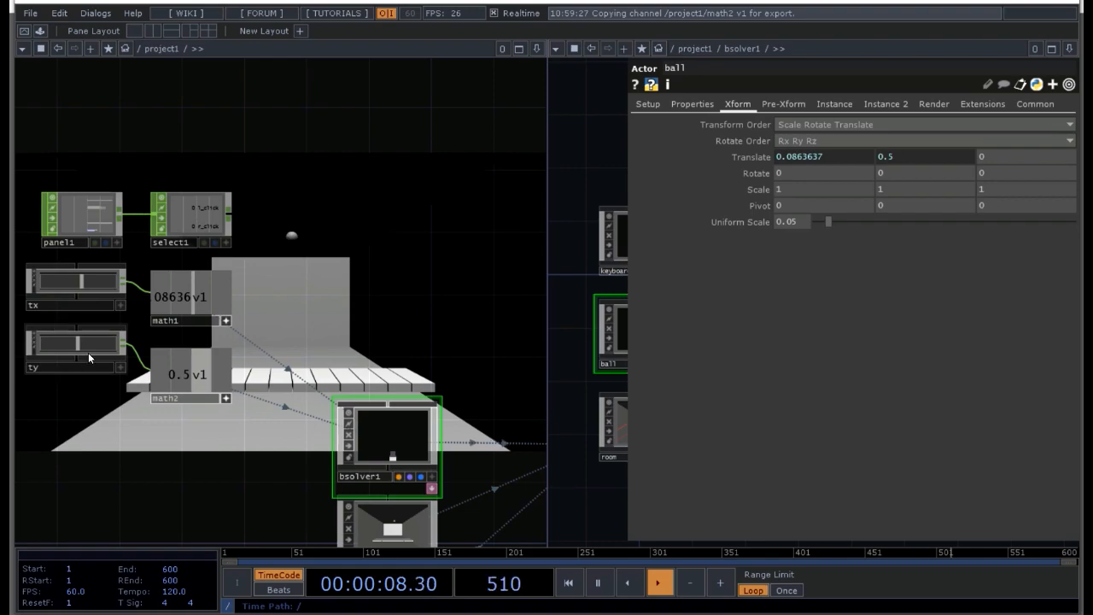
left_click(120, 368)
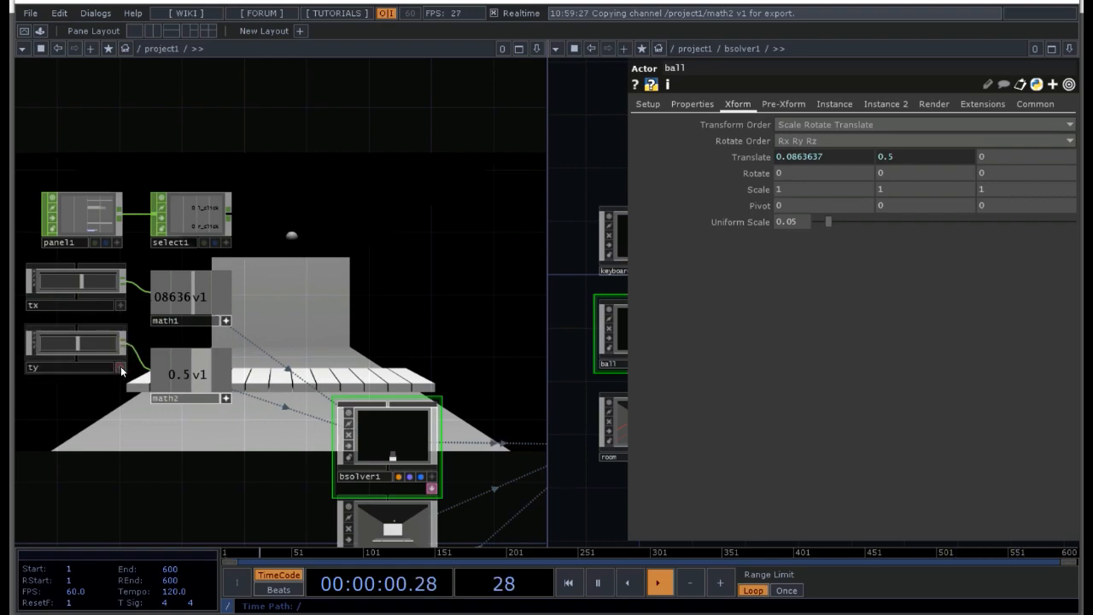
left_click_drag(76, 346, 12, 346)
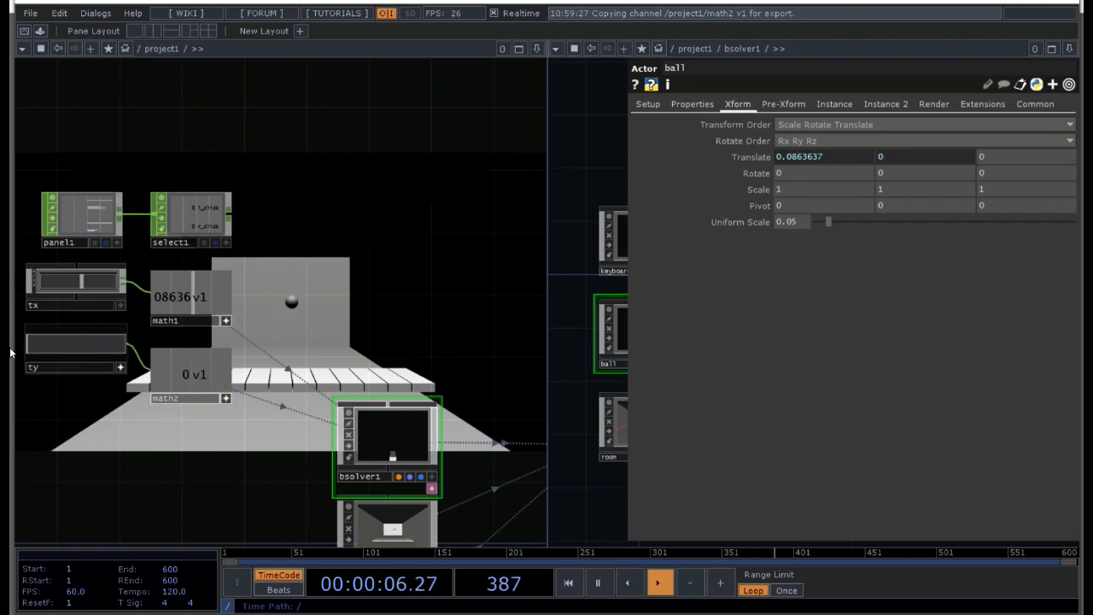
left_click_drag(77, 345, 79, 345)
Step: Set the lower To Range value of math2 to -.3
left_click(184, 375)
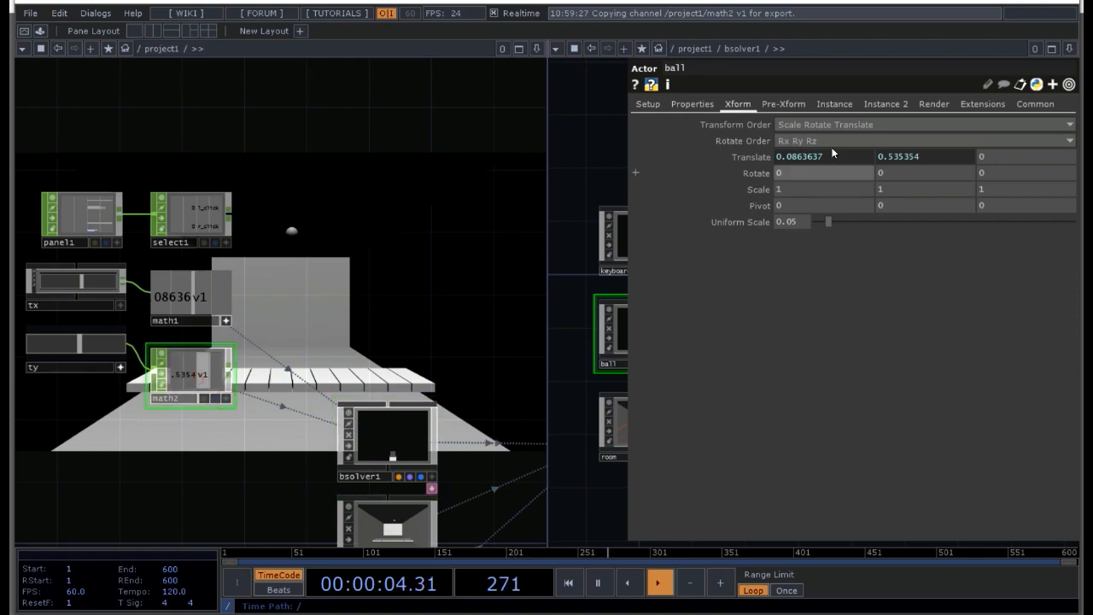
key("p")
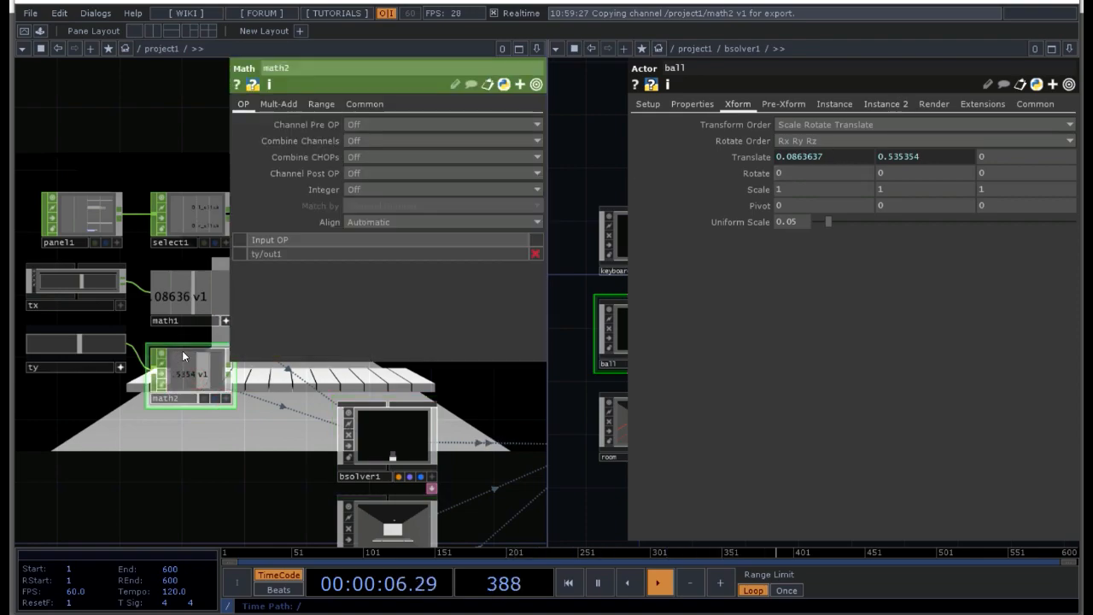
left_click(324, 106)
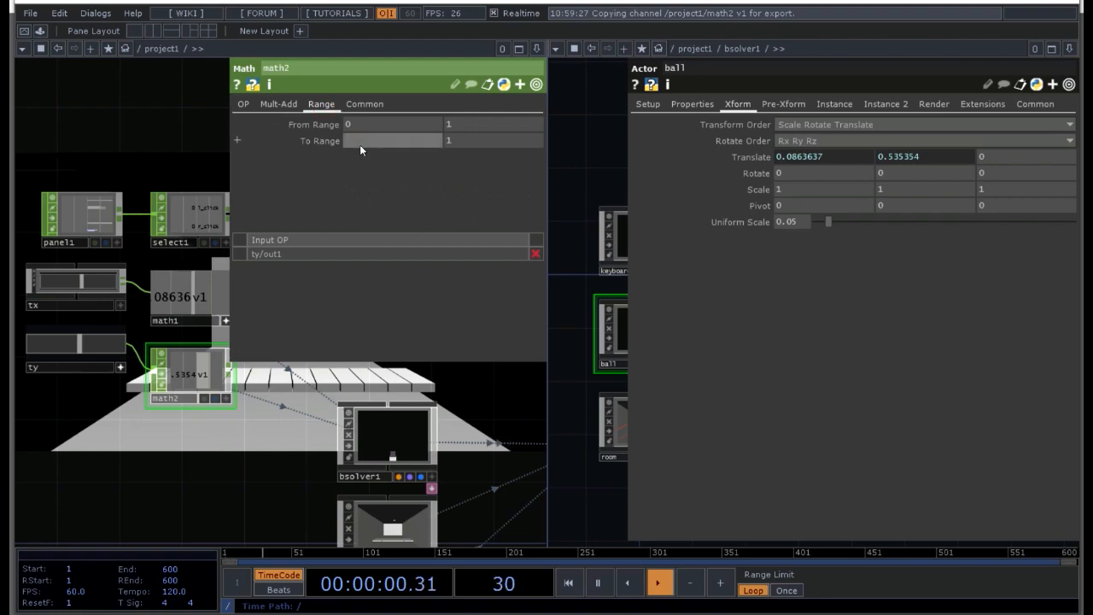
type("-.3")
key("Return")
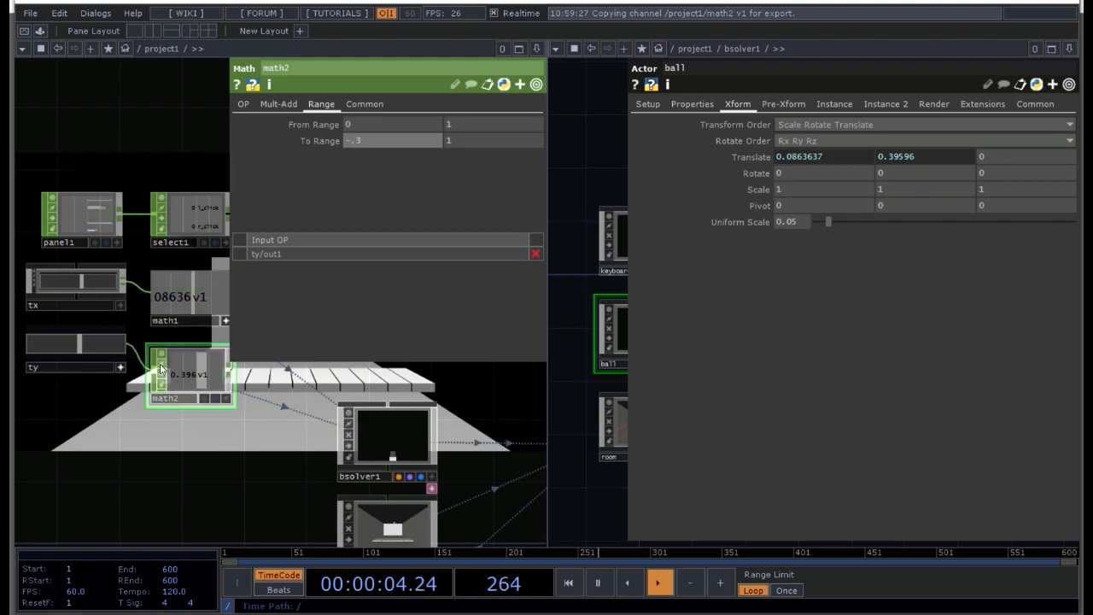
key("p")
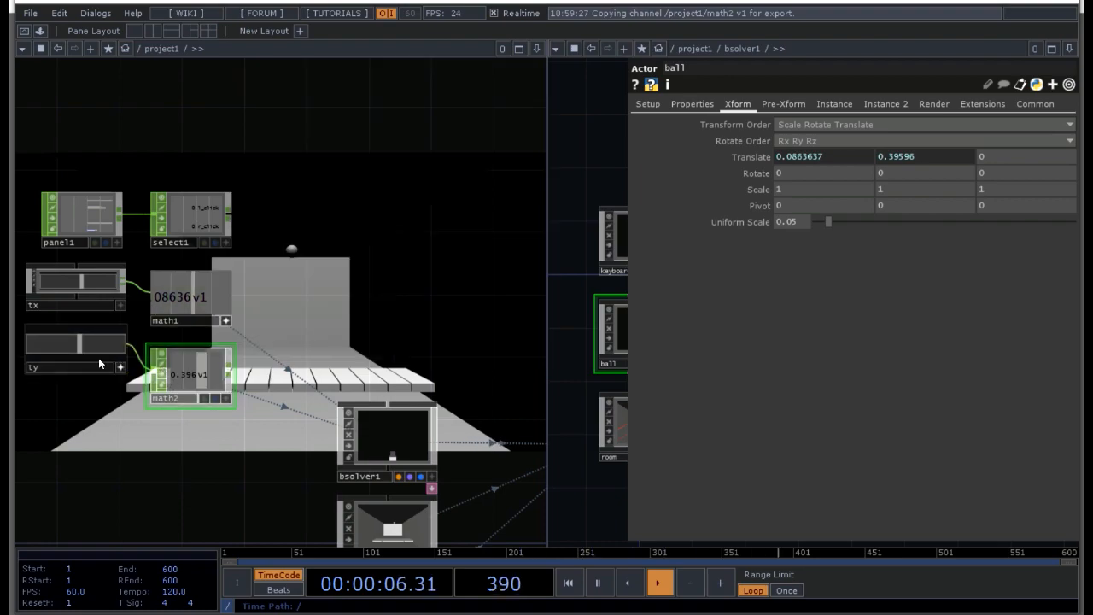
Step: Move the ty slider to its minimum and then up until the ball's Y translate is about 0.62 to check its height limits
left_click_drag(85, 348, 20, 398)
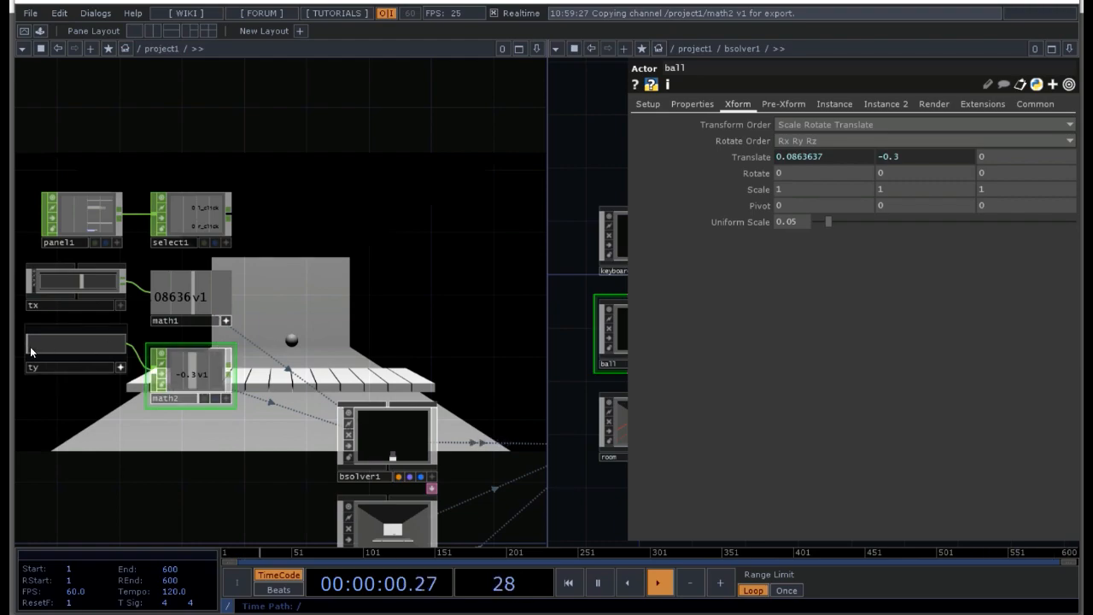
left_click_drag(29, 351, 97, 348)
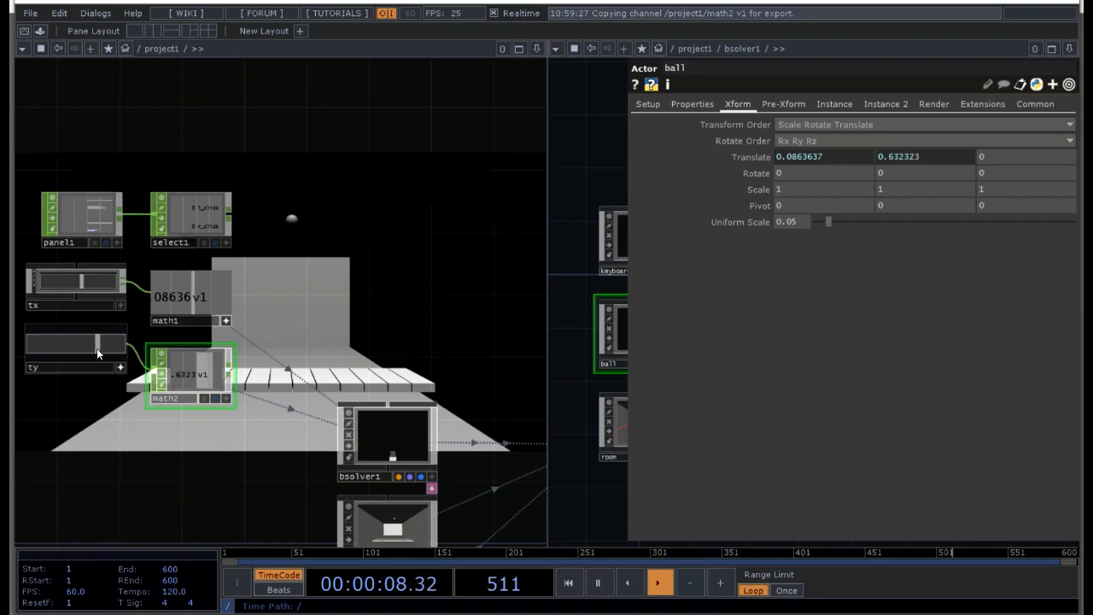
left_click_drag(96, 349, 95, 349)
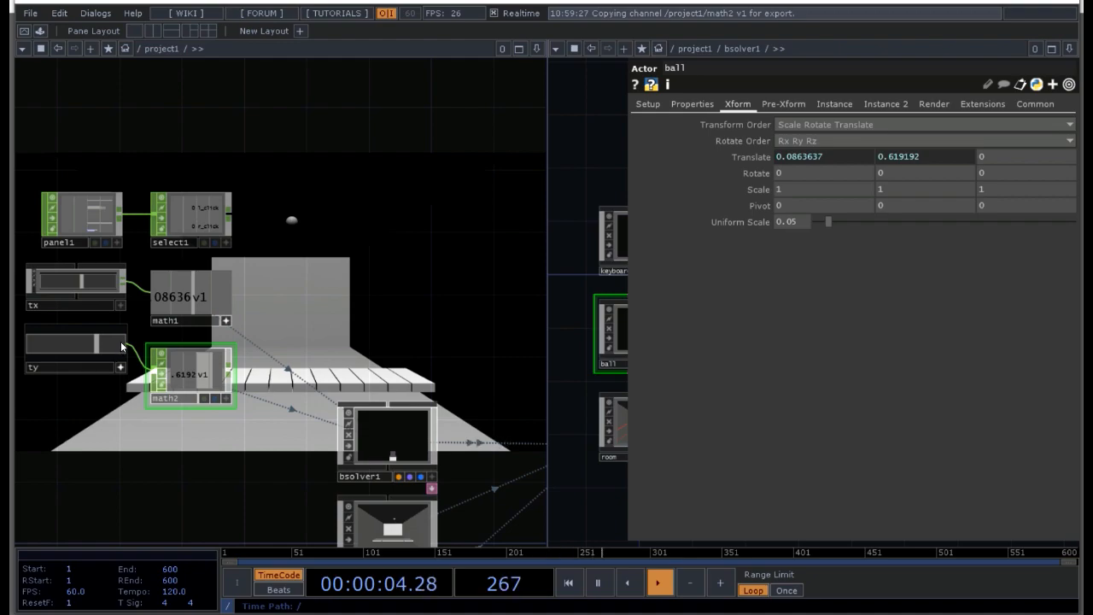
Step: Set the upper To Range value of math2 to .6
scroll(176, 420, "up", 2)
scroll(176, 419, "up", 4)
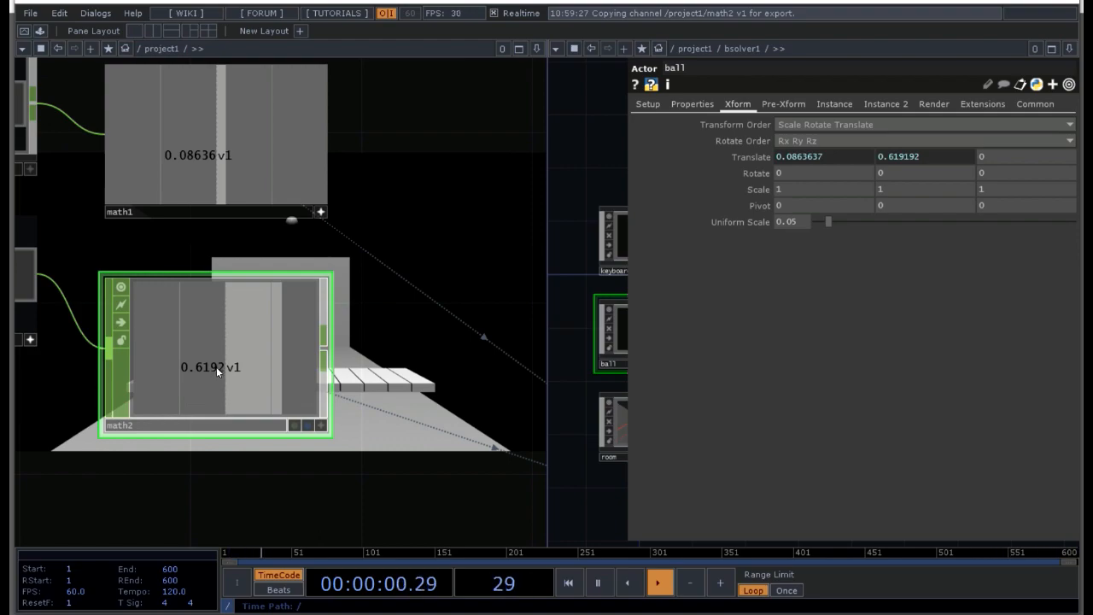
scroll(216, 366, "down", 2)
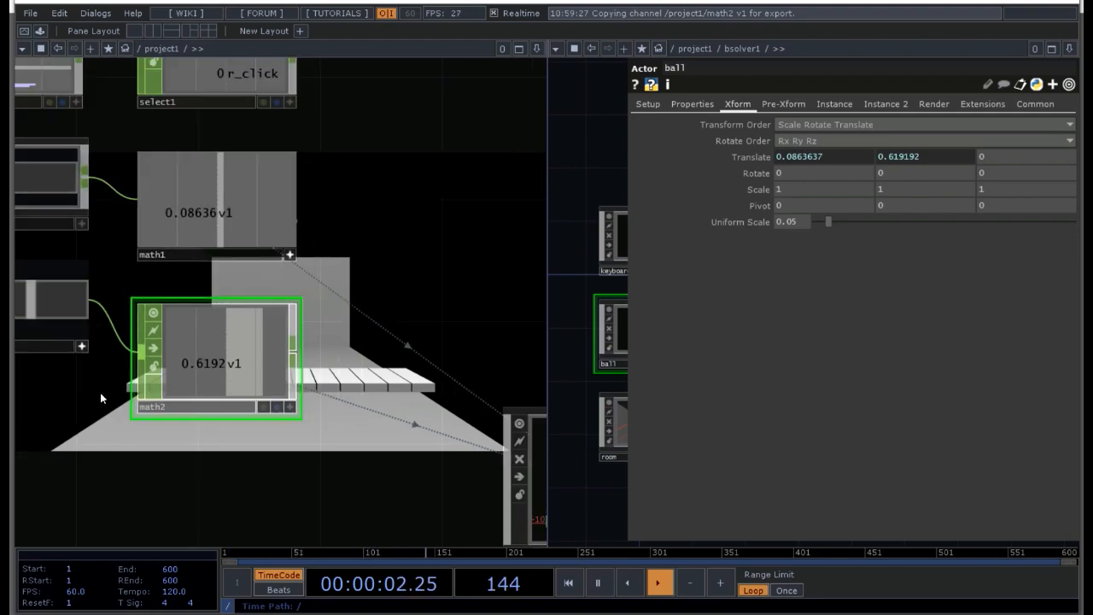
scroll(100, 401, "down", 2)
left_click_drag(95, 403, 157, 396)
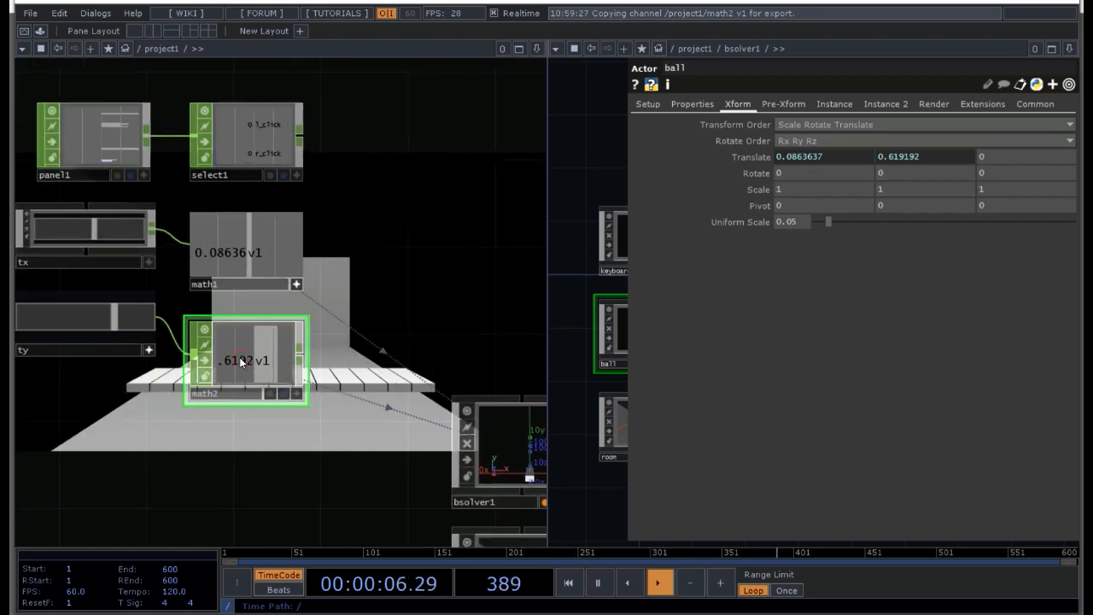
key("p")
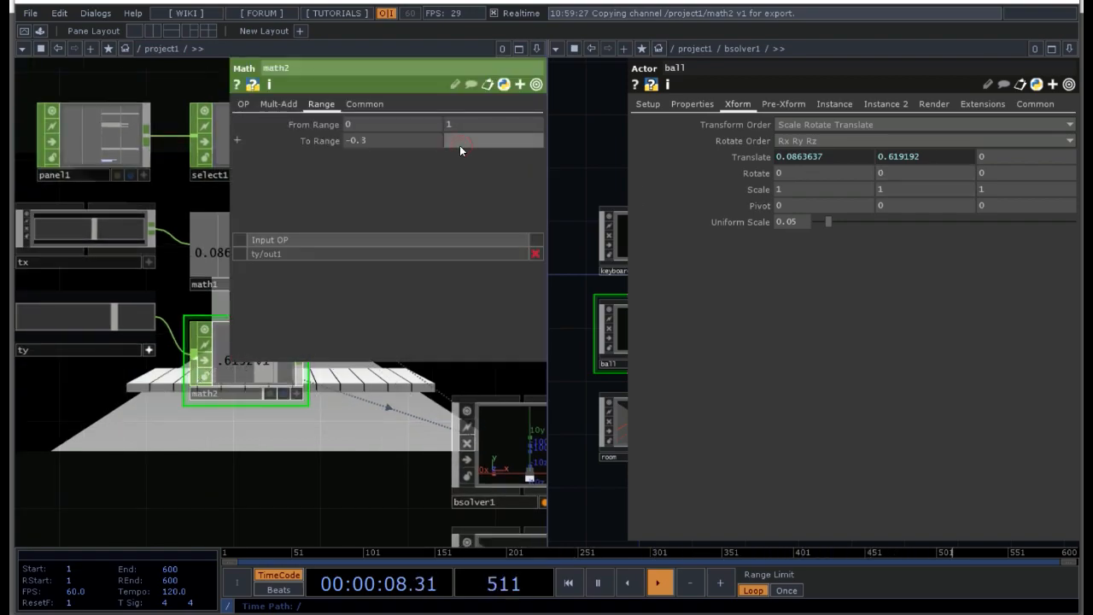
key("Return")
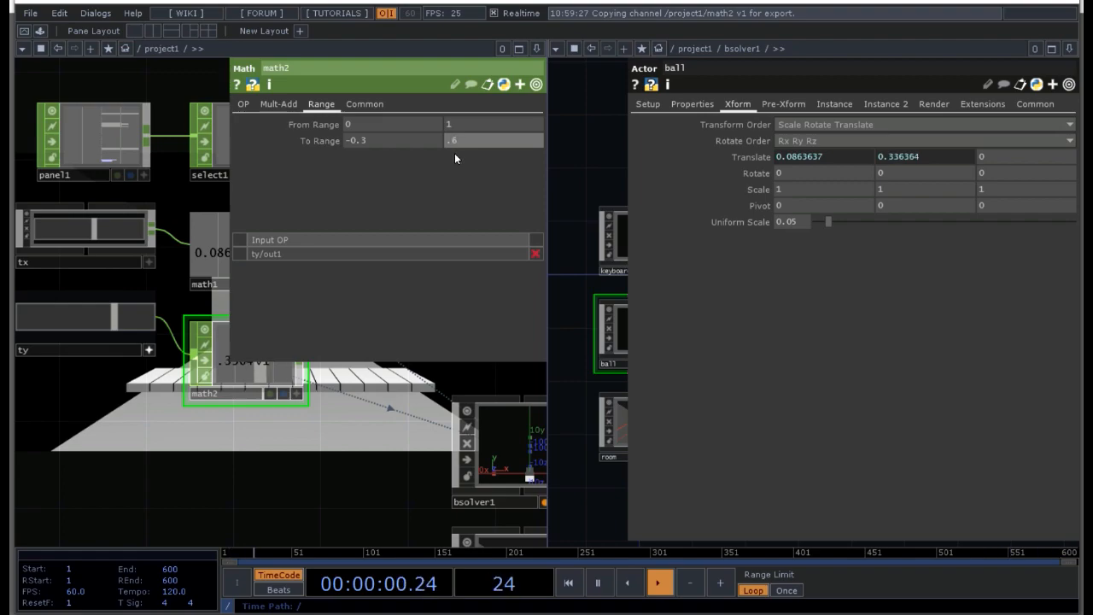
left_click(339, 456)
key("p")
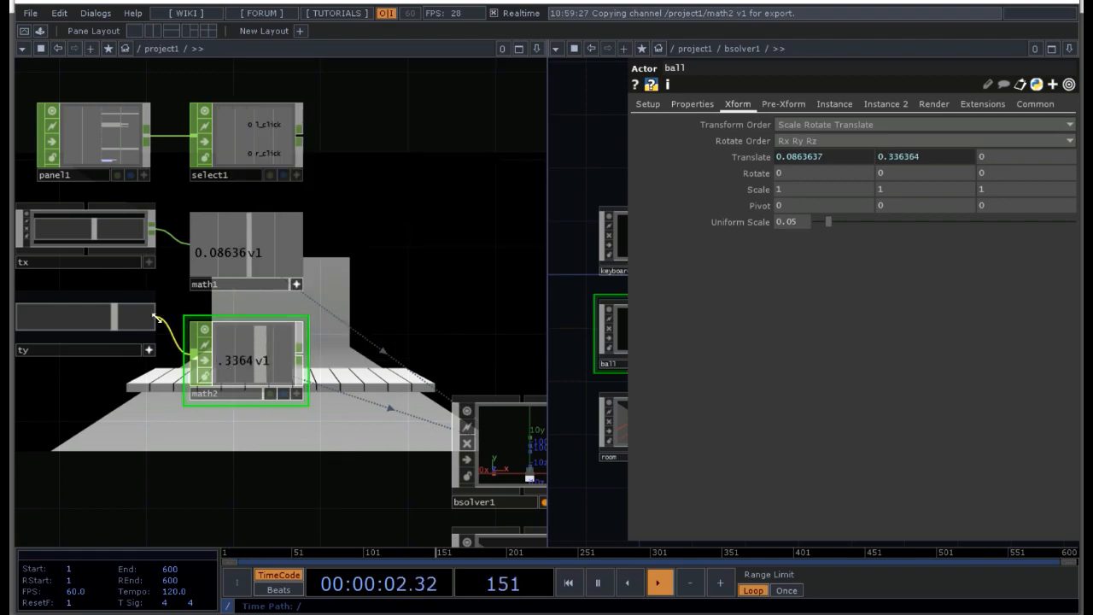
left_click_drag(444, 290, 405, 305)
left_click_drag(430, 240, 518, 169)
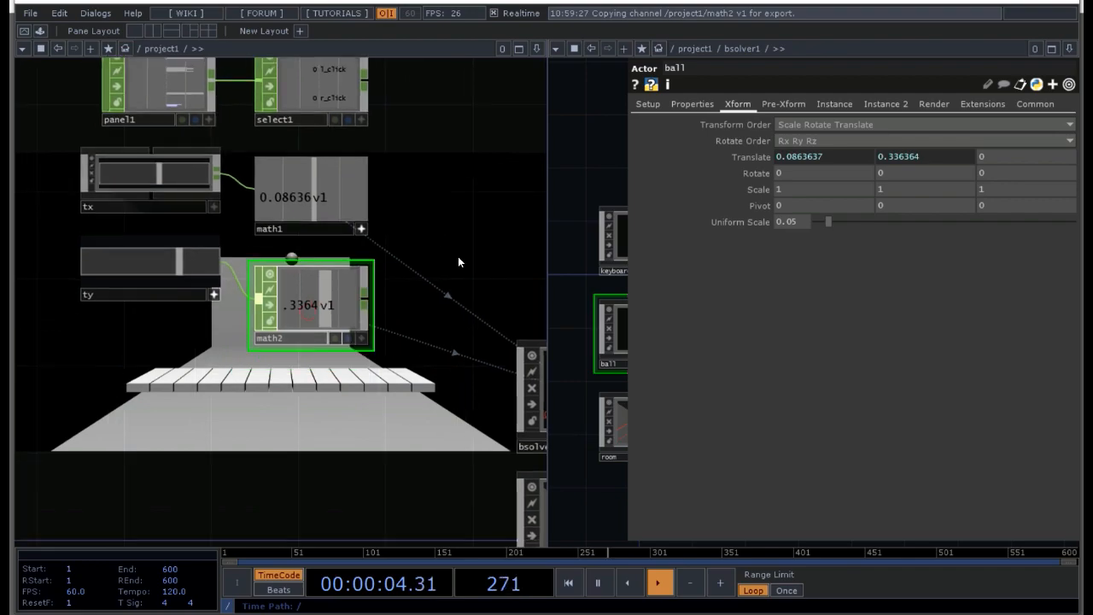
Step: Restore the single-pane layout, return from bsolver1 to the project1 network and hide the operator parameters
left_click(135, 29)
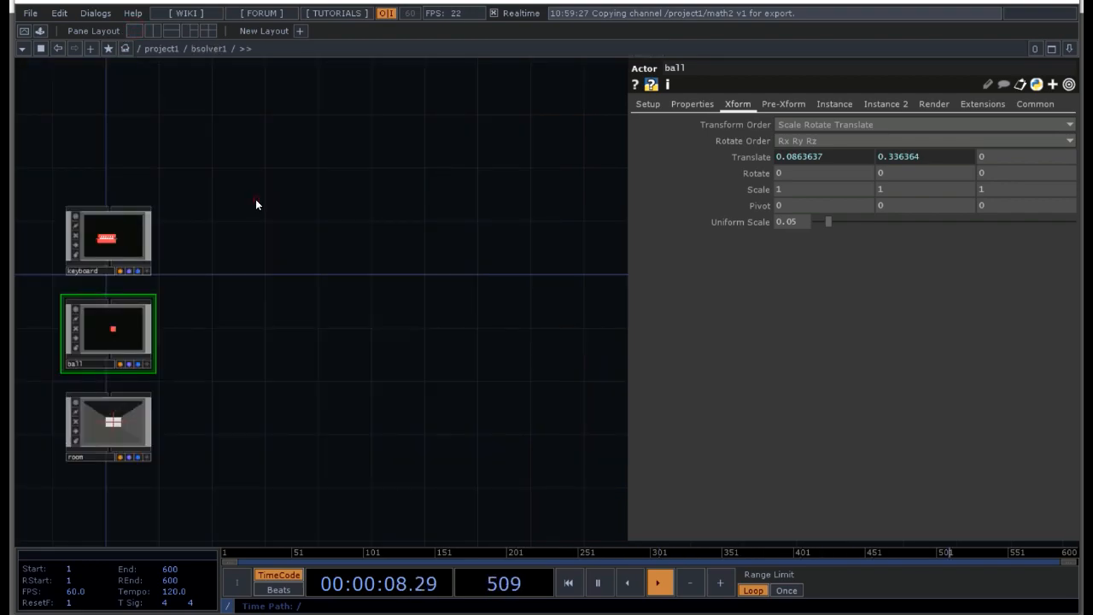
key("u")
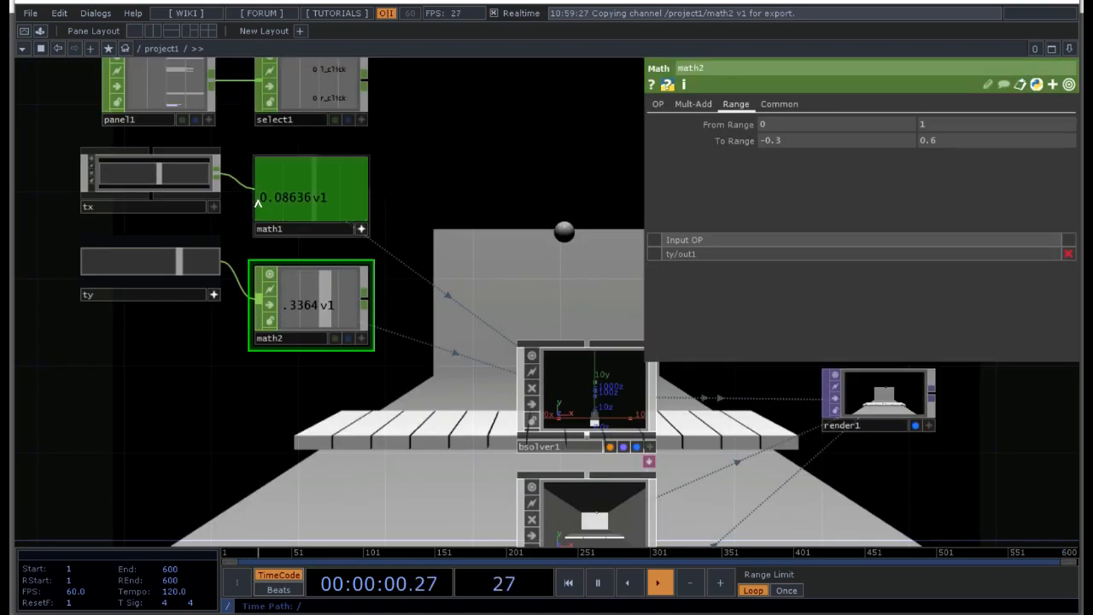
left_click_drag(257, 205, 240, 237)
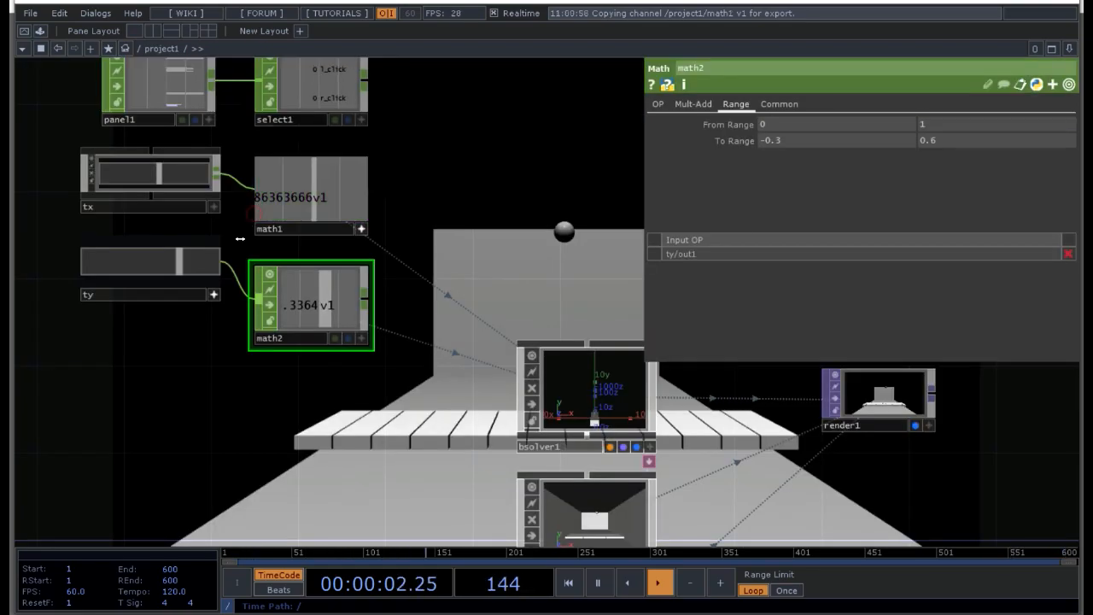
key("p")
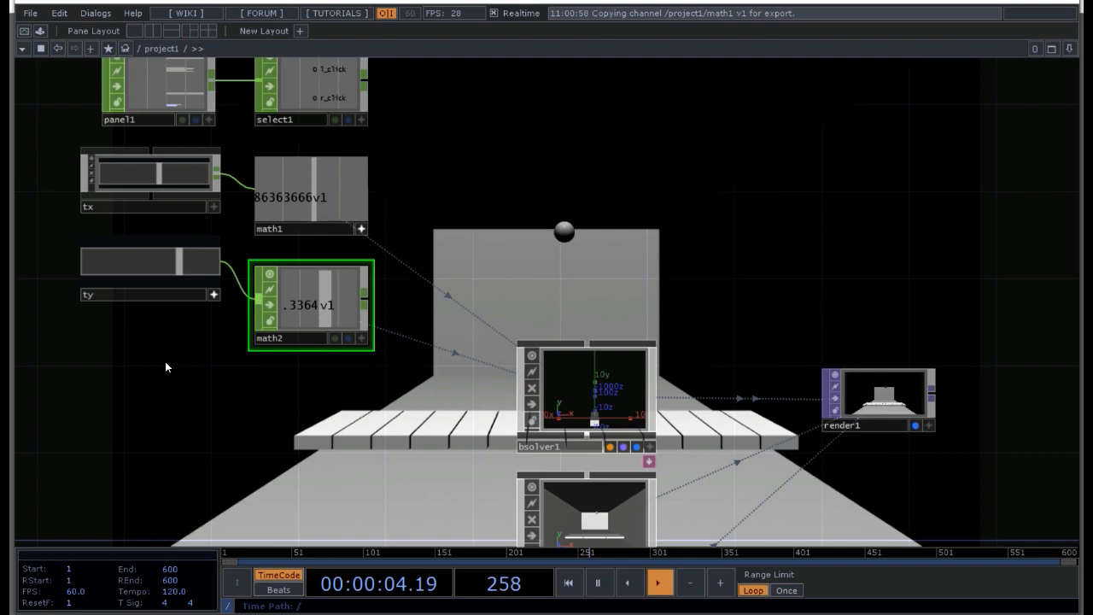
Step: Test the ty slider by moving it to its maximum and minimum, and leave it where math2 outputs about 0.19
left_click_drag(663, 276, 727, 381)
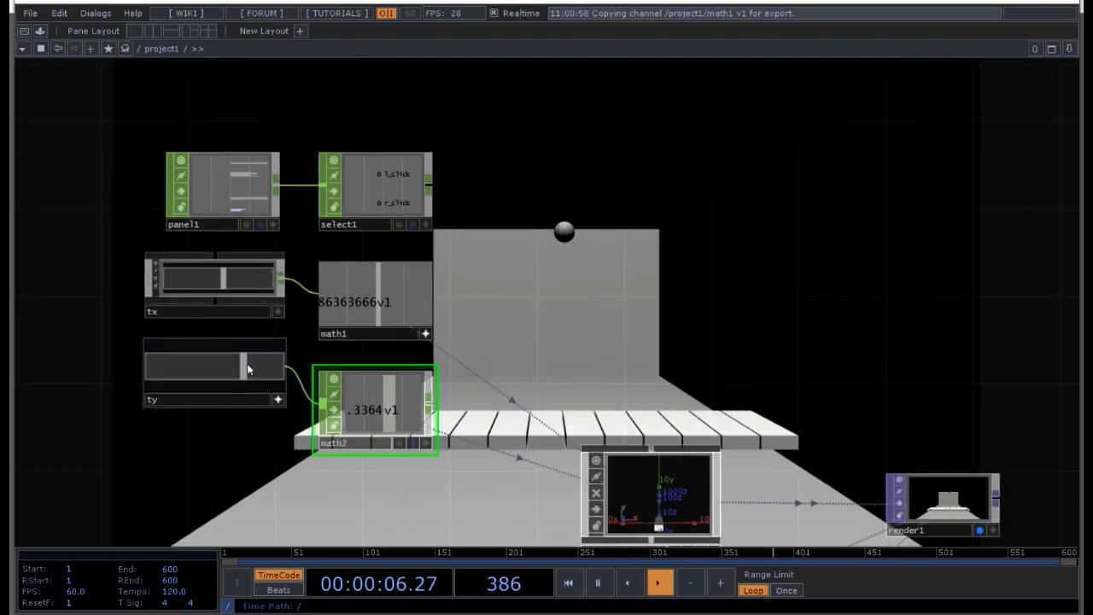
left_click_drag(247, 364, 287, 367)
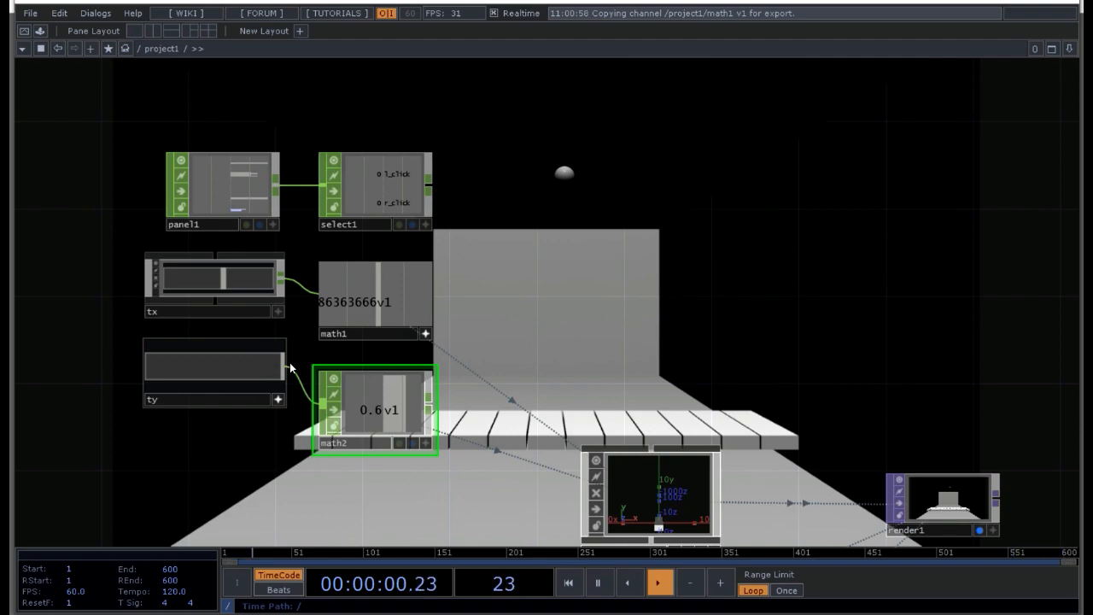
left_click_drag(290, 367, 129, 385)
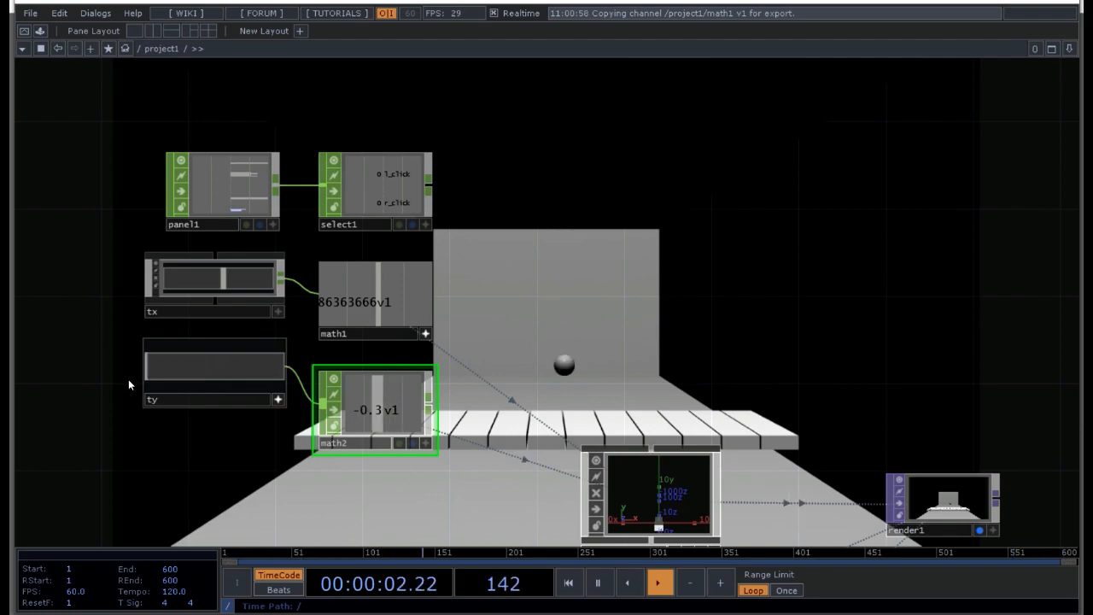
left_click_drag(204, 372, 223, 369)
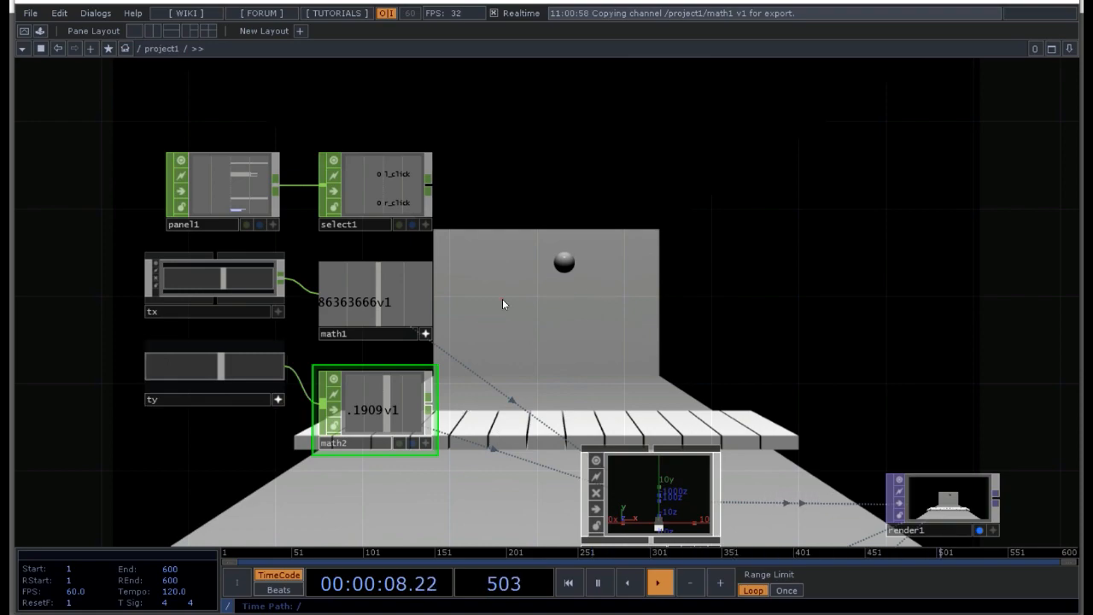
Step: Add a Merge CHOP, wire select1, math1 and math2 into it, and move it away to leave room for more nodes
key("Tab")
left_click(530, 201)
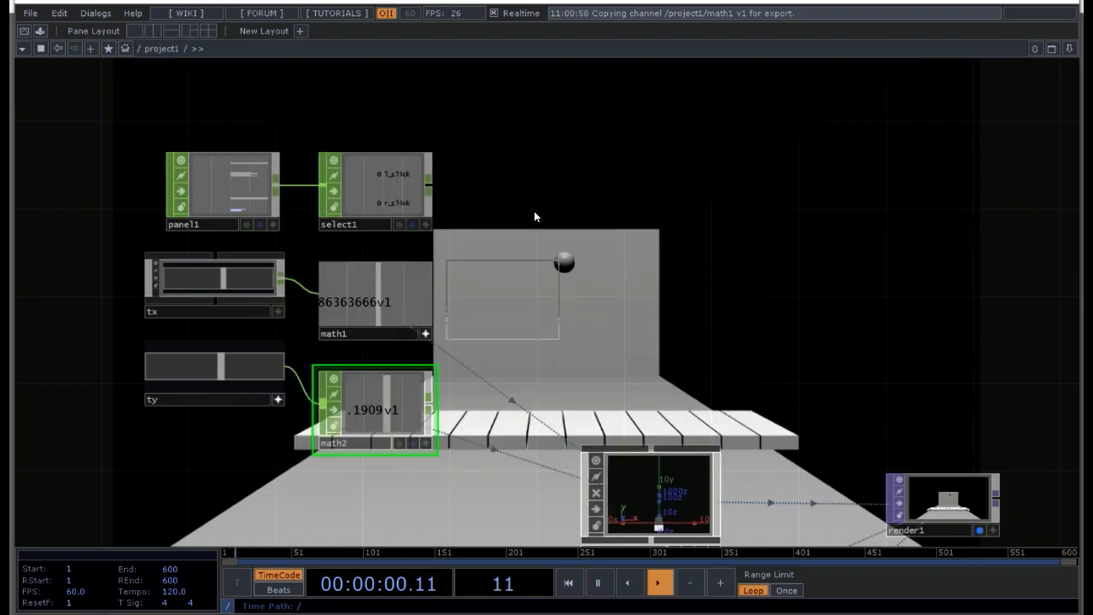
left_click(560, 281)
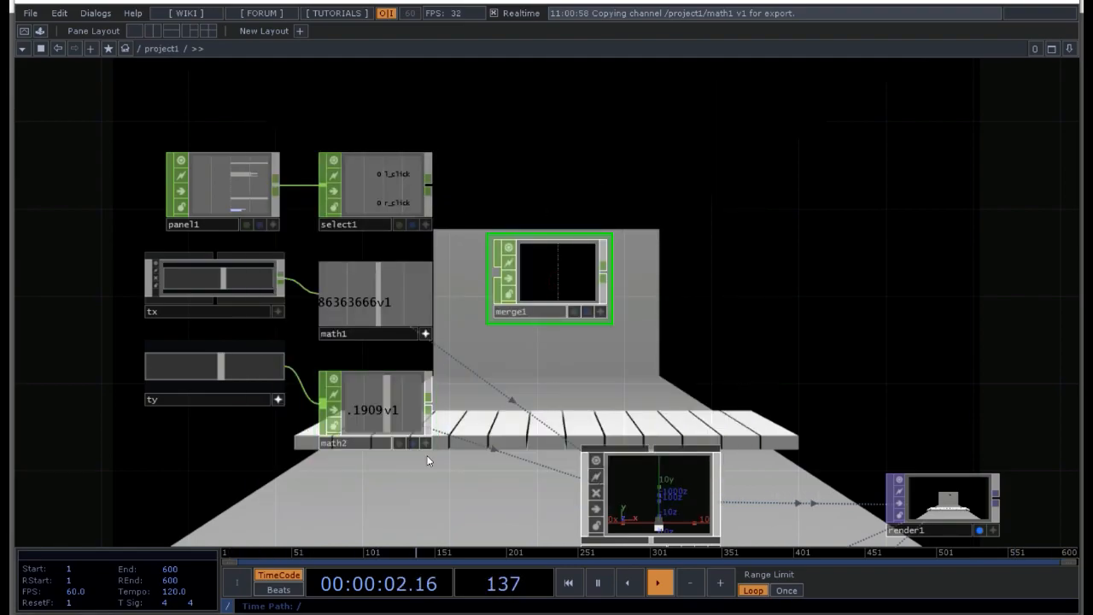
left_click_drag(426, 477, 495, 273)
left_click(588, 346)
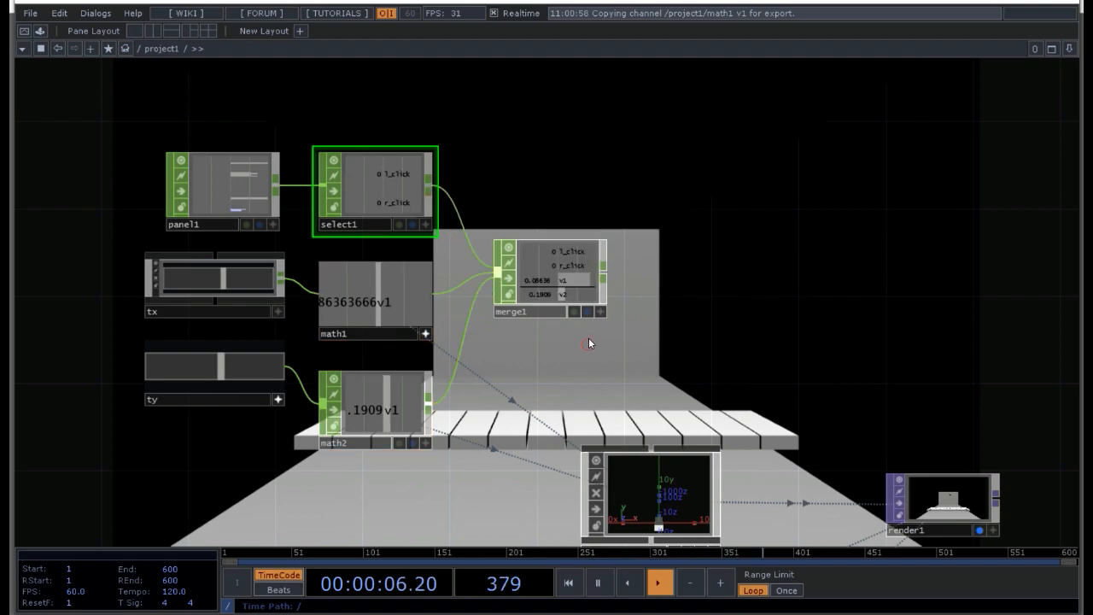
left_click(427, 335)
left_click_drag(550, 285, 701, 285)
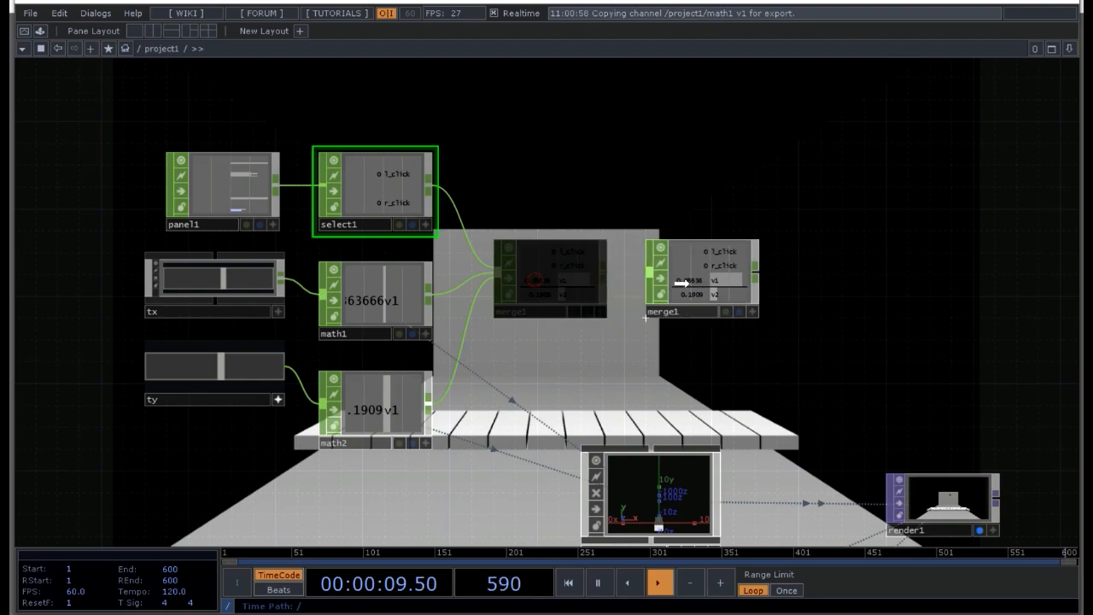
Step: Insert a Rename CHOP on the wire after math1 and another on the wire after math2
right_click(467, 299)
left_click(495, 276)
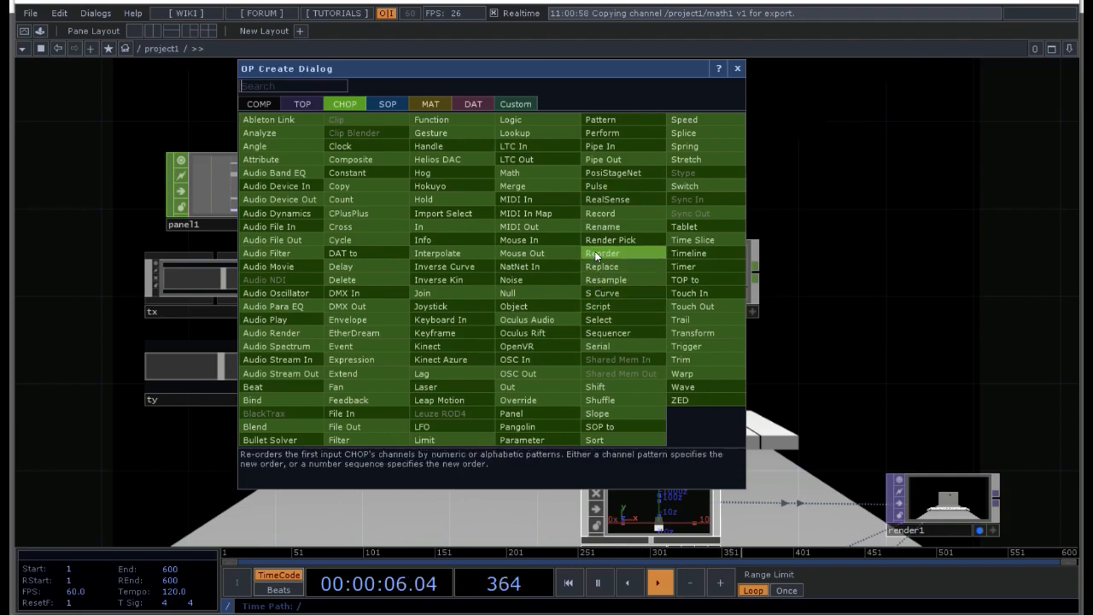
left_click(608, 224)
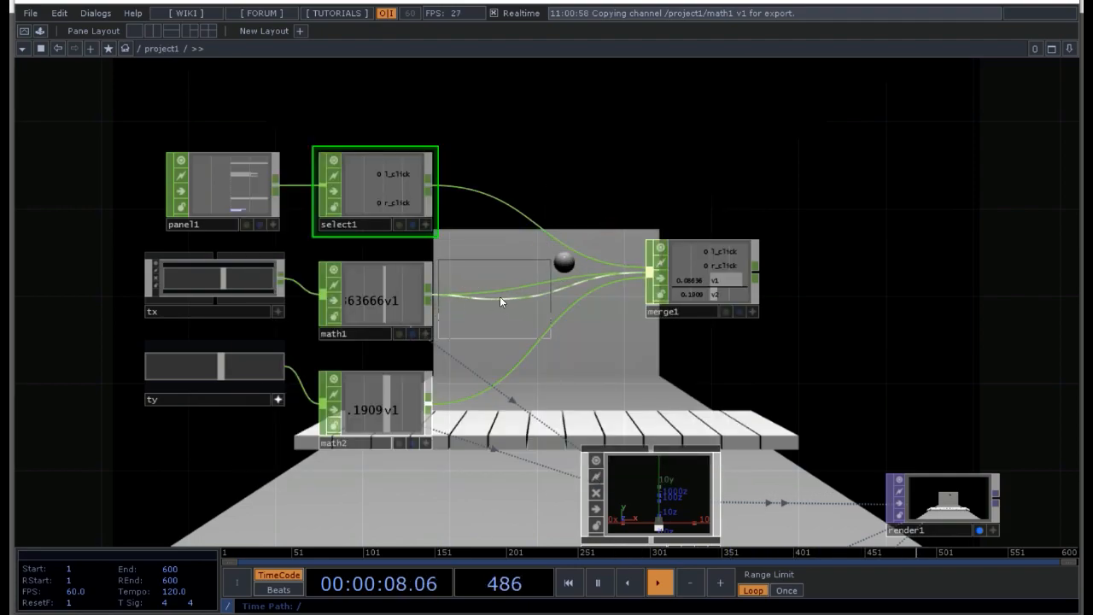
left_click(503, 297)
right_click(466, 391)
left_click(475, 376)
left_click(586, 316)
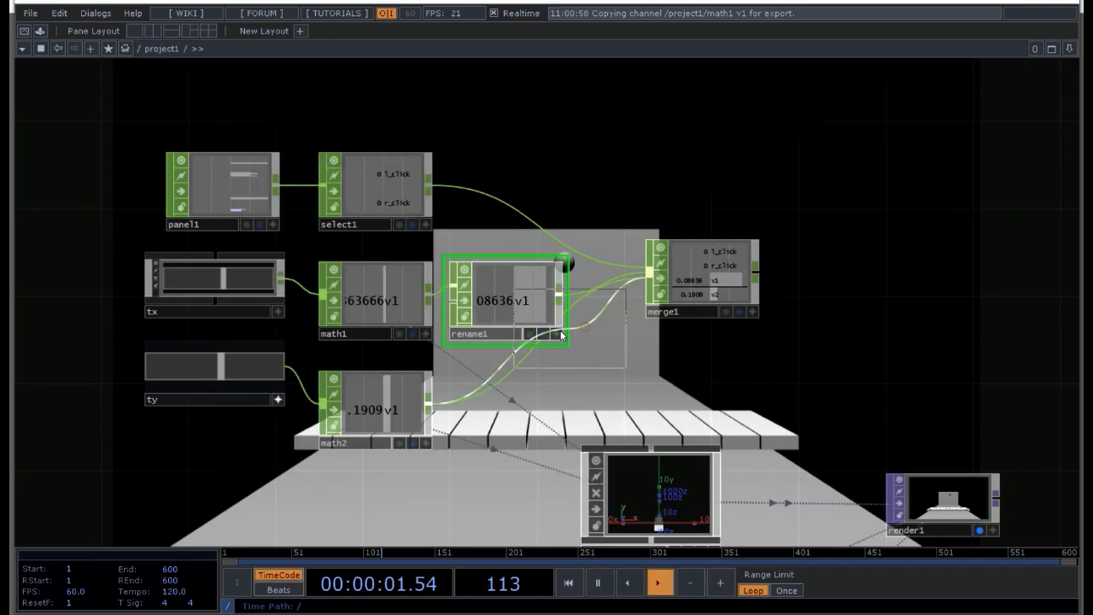
left_click(505, 411)
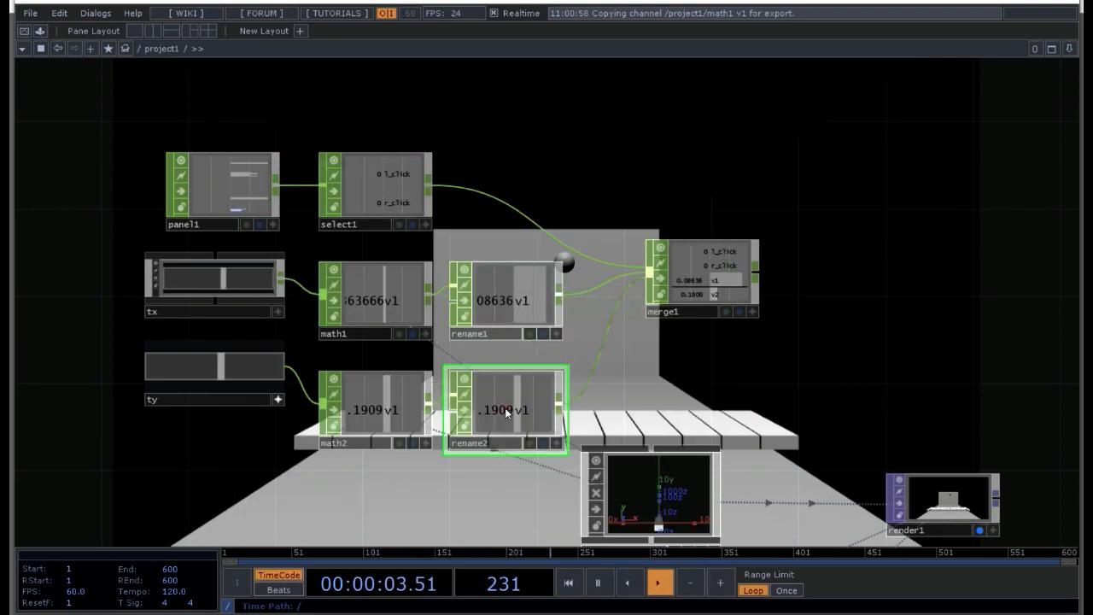
Step: Set the To name of rename1 to tx
left_click(498, 312)
key("p")
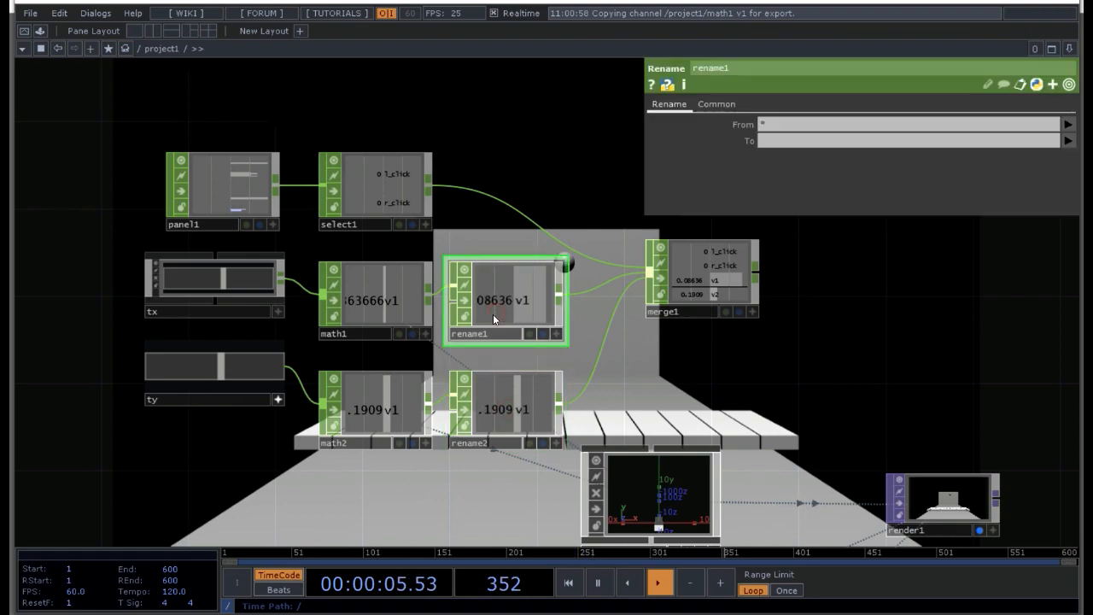
left_click(776, 143)
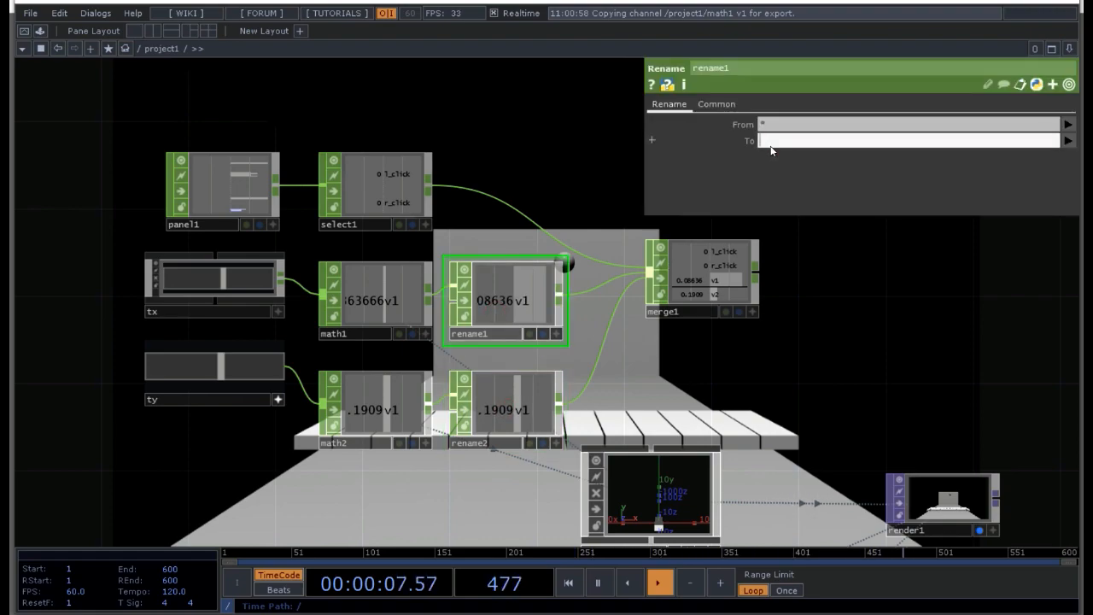
type("tx")
key("Return")
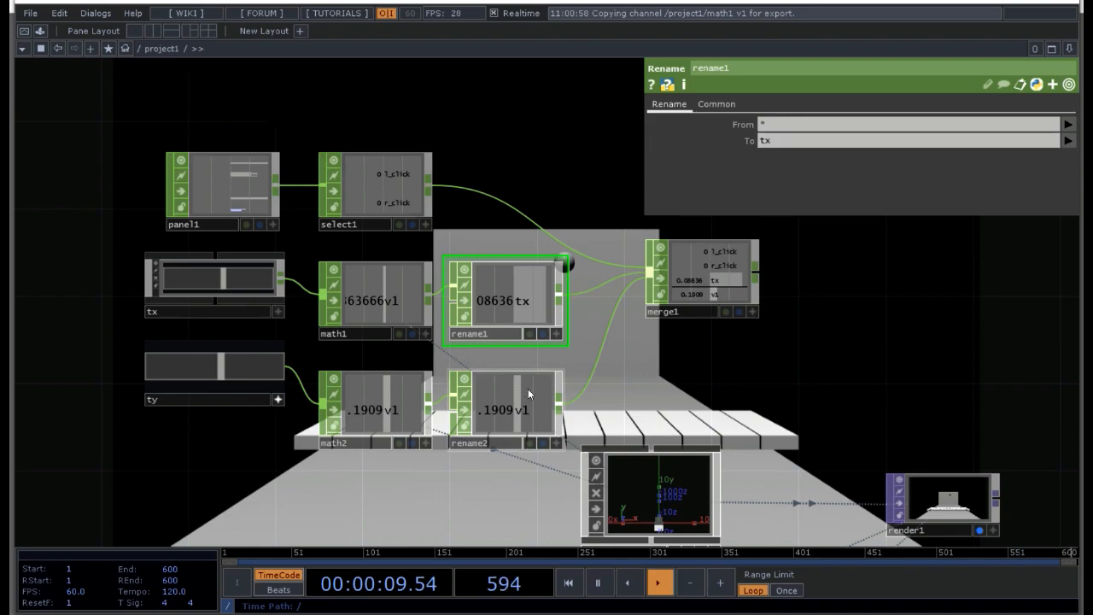
Step: Set the To name of rename2 to ty
left_click(528, 388)
key("p")
left_click(884, 142)
type("ty")
key("Return")
Step: Rename the Merge CHOP as controls and hide its parameters
left_click(701, 312)
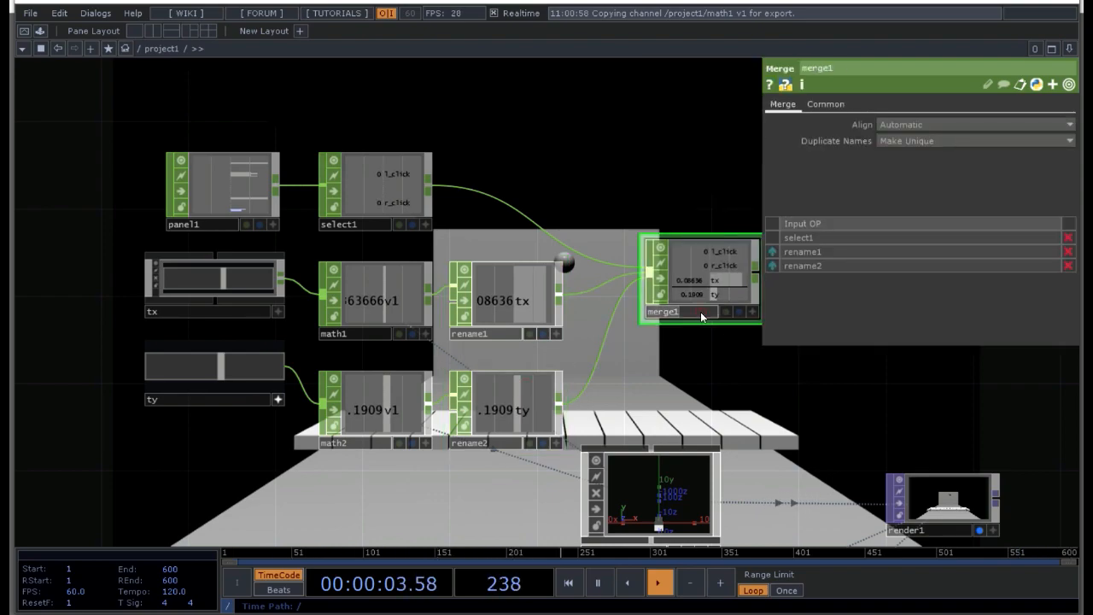
left_click(700, 312)
type("contro")
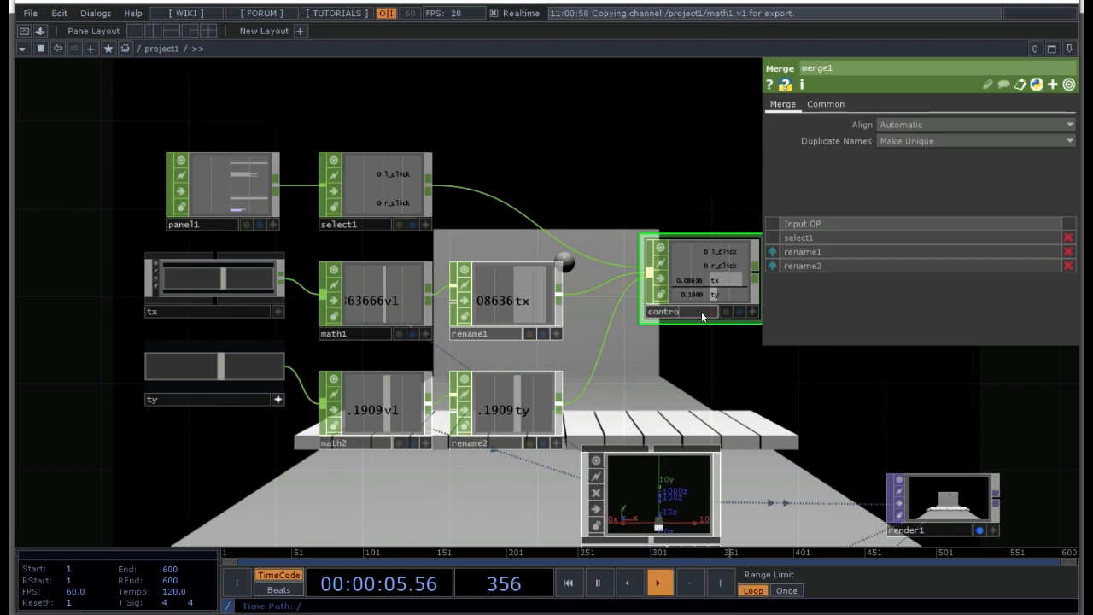
type("ls")
key("Return")
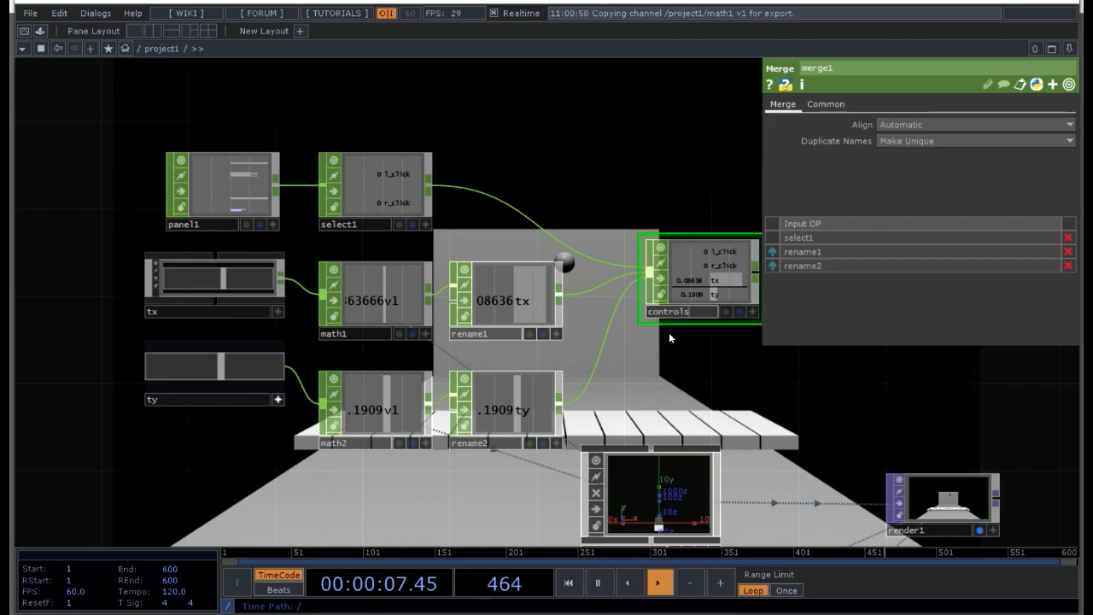
key("p")
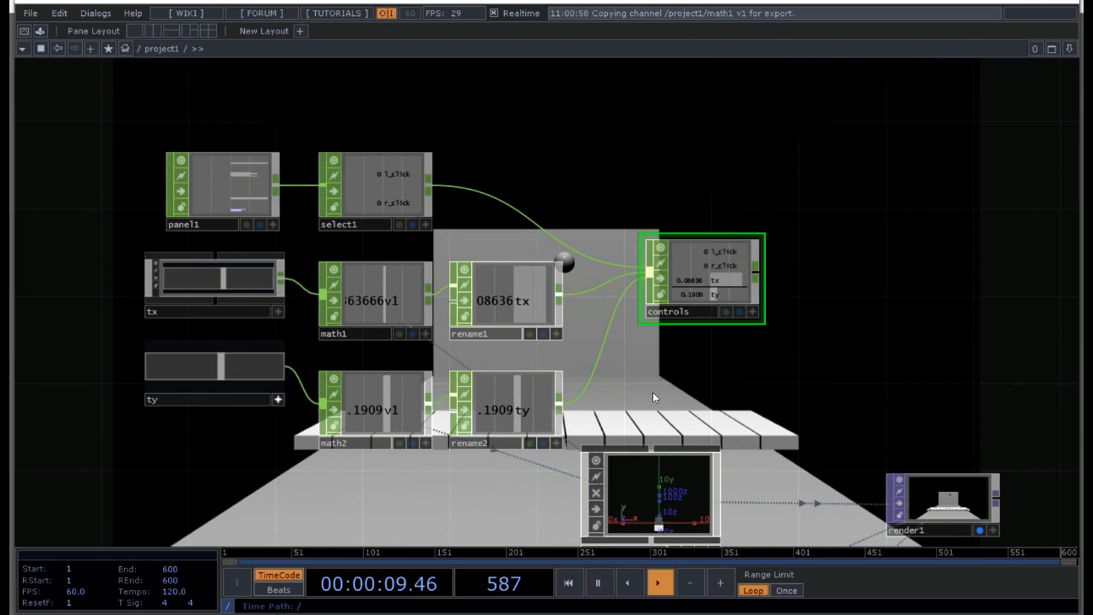
Step: Move the whole group of control nodes, from panel1 to controls, up and away from bsolver1
scroll(653, 392, "down", 3)
left_click_drag(630, 415, 304, 253)
left_click_drag(434, 283, 387, 196)
left_click(717, 328)
left_click_drag(783, 328, 605, 365)
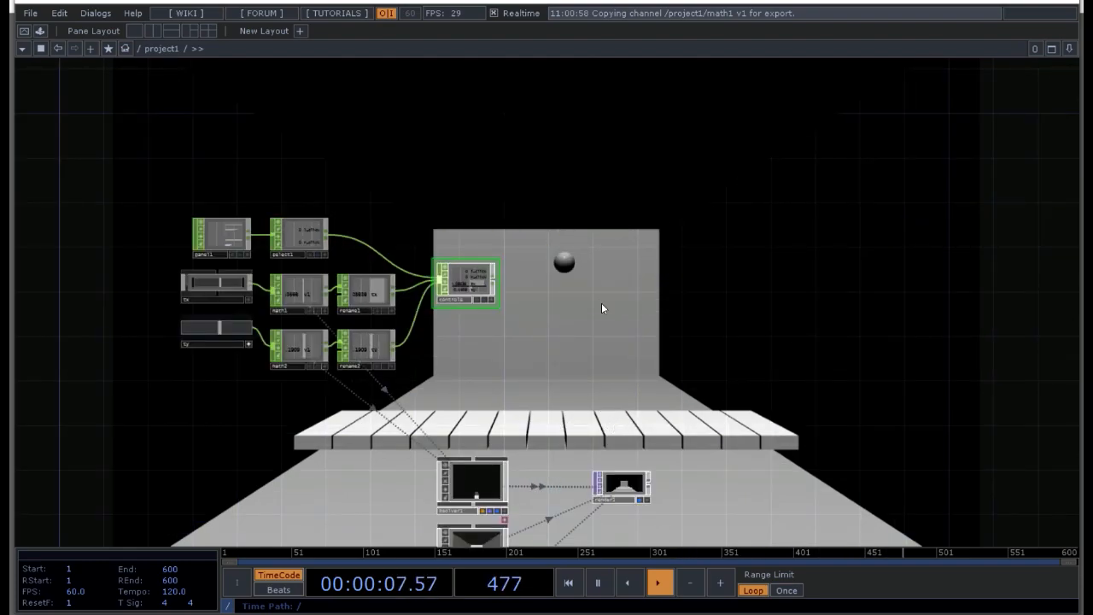
Step: Add a Container COMP to the project1 network between the controls node and render1, above render1
key("Tab")
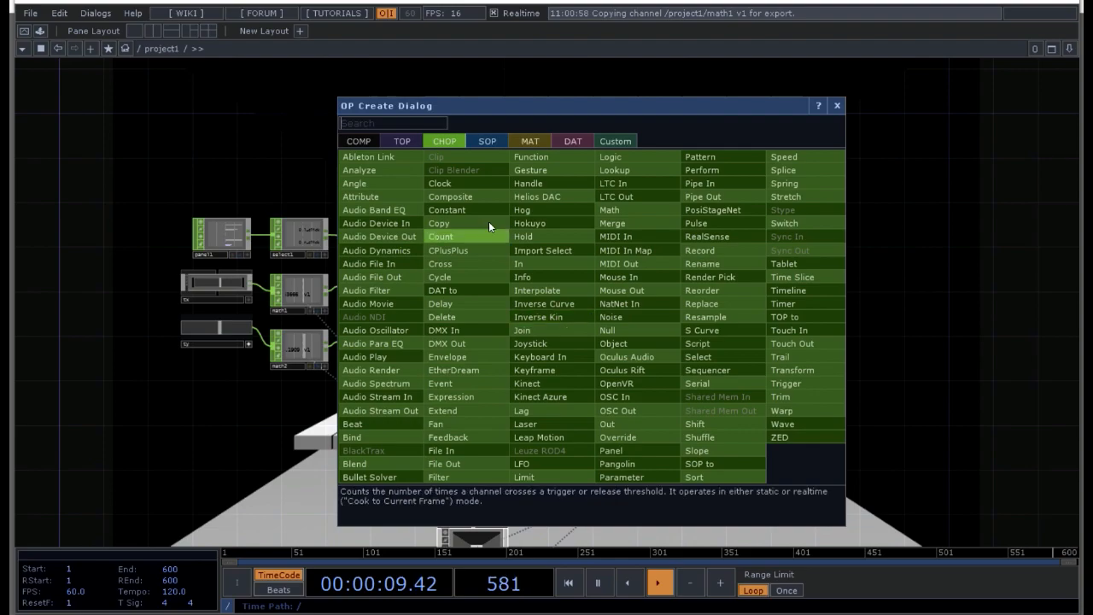
left_click(355, 143)
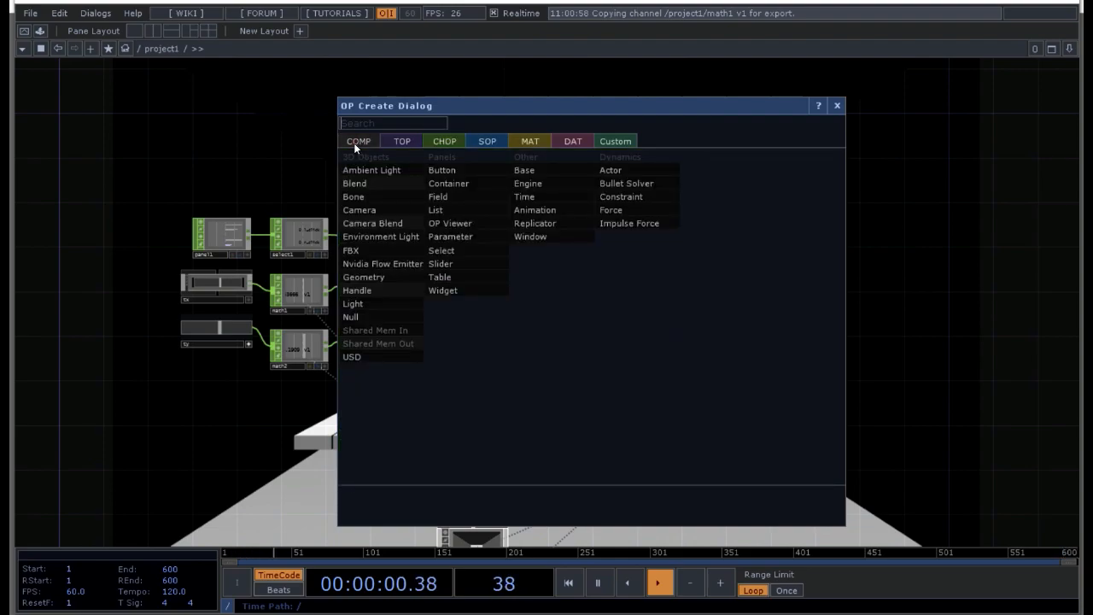
left_click(464, 192)
left_click(627, 279)
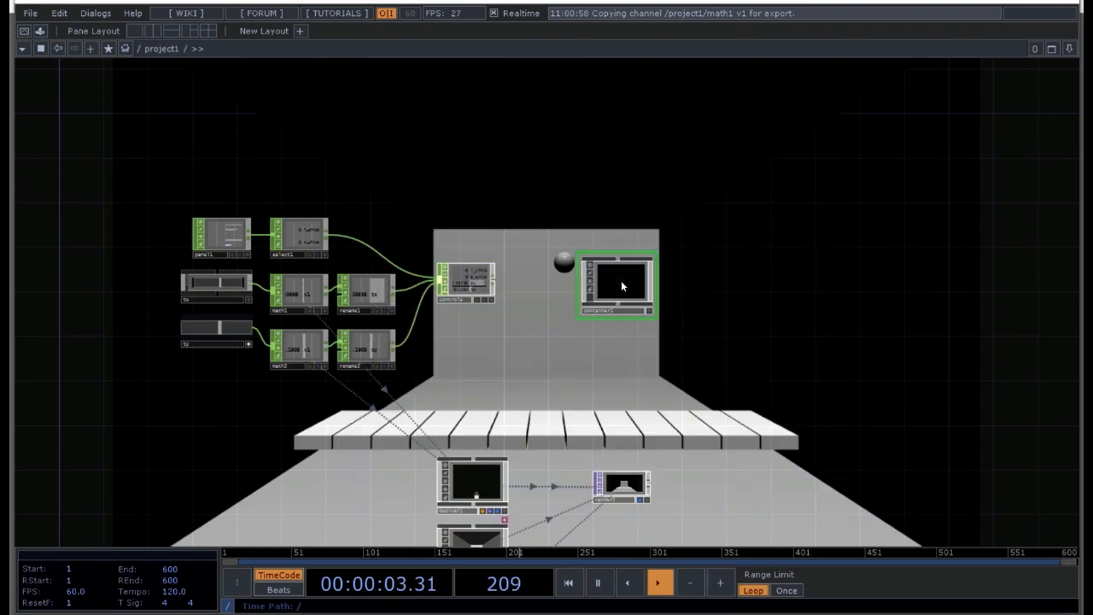
Step: Set the new container's width to 1280 and height to 720
left_click(624, 493)
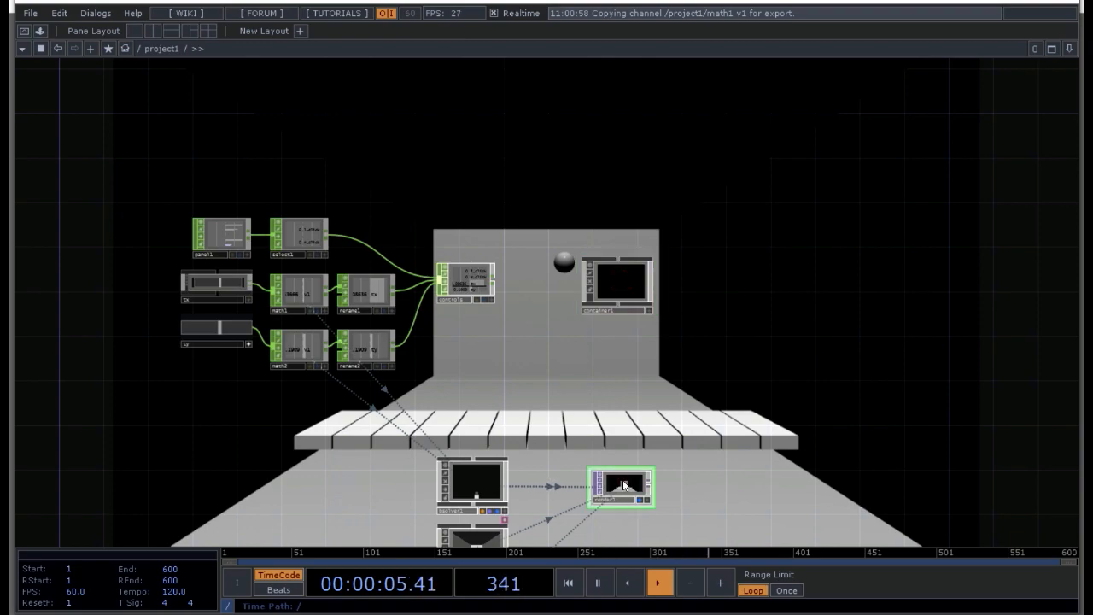
left_click(618, 280)
type("p")
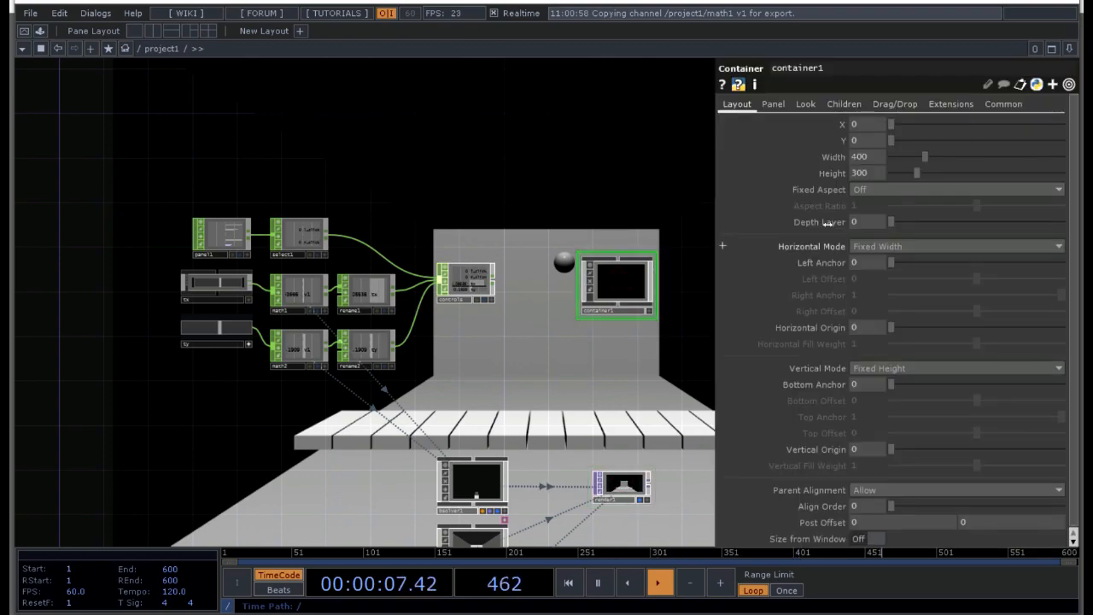
type("1280")
key("Return")
type("720")
key("Return")
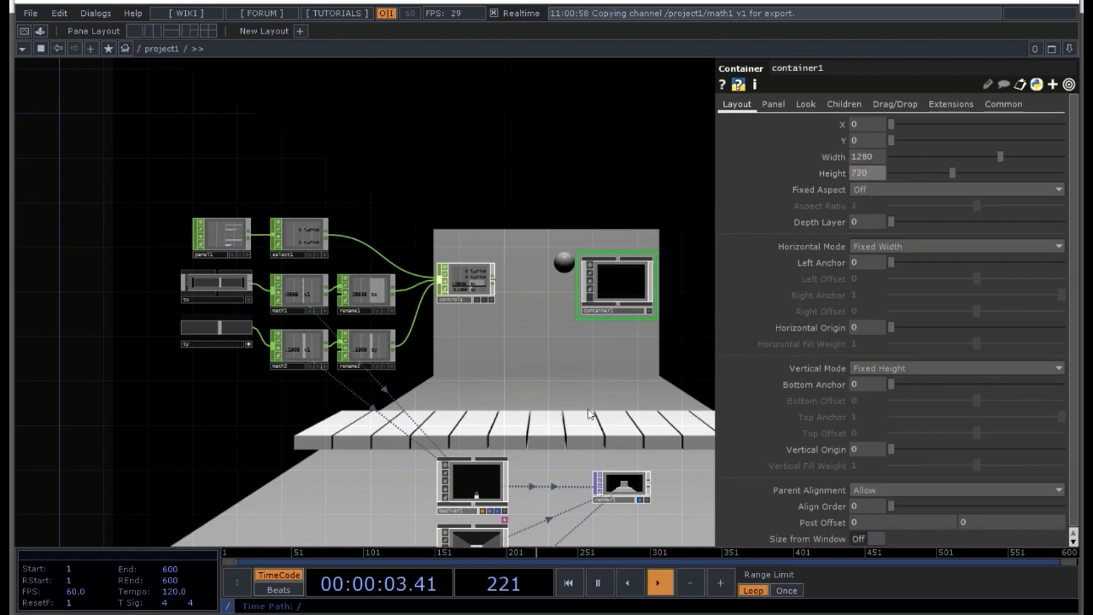
Step: Set the container's Background TOP to render1 and hide its parameters
left_click(807, 104)
left_click(867, 157)
type("render1")
key("Return")
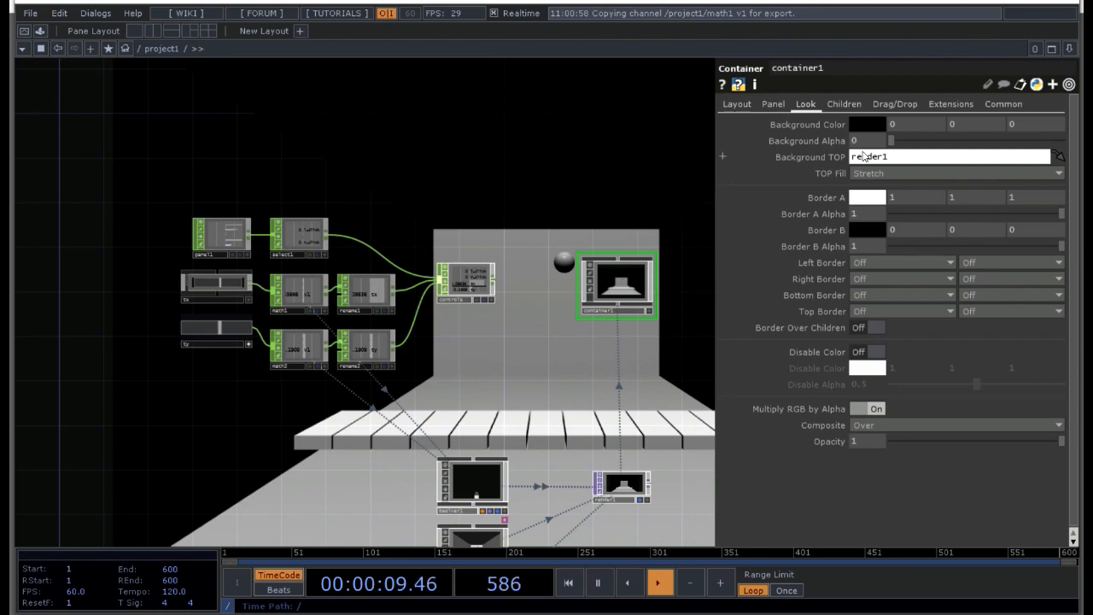
key("p")
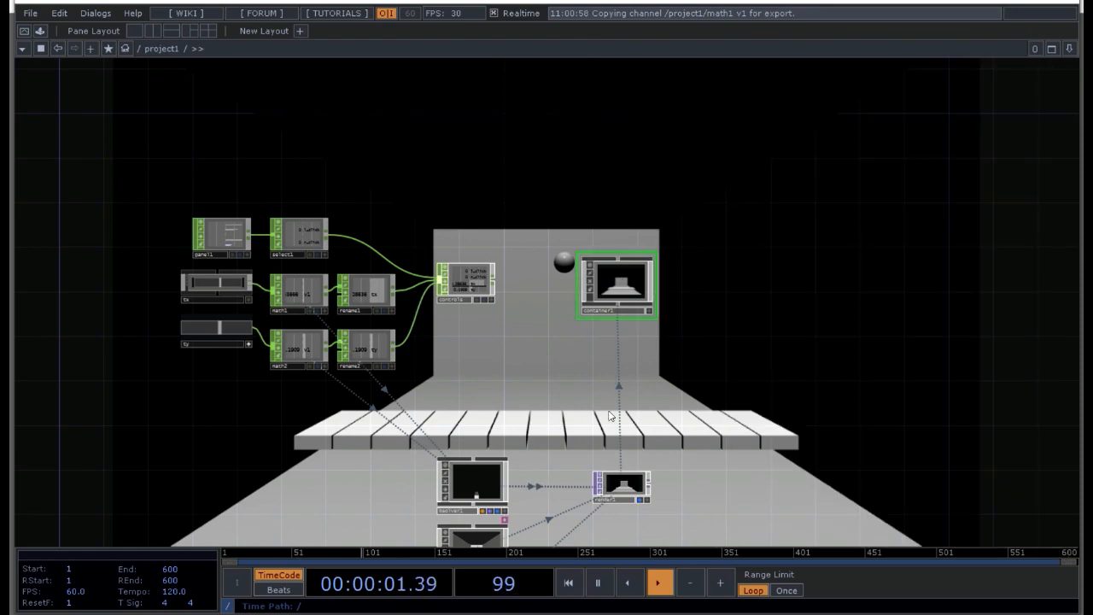
Step: Examine the rendered scene in container1 and compare it with the render1 node
scroll(611, 304, "up", 6)
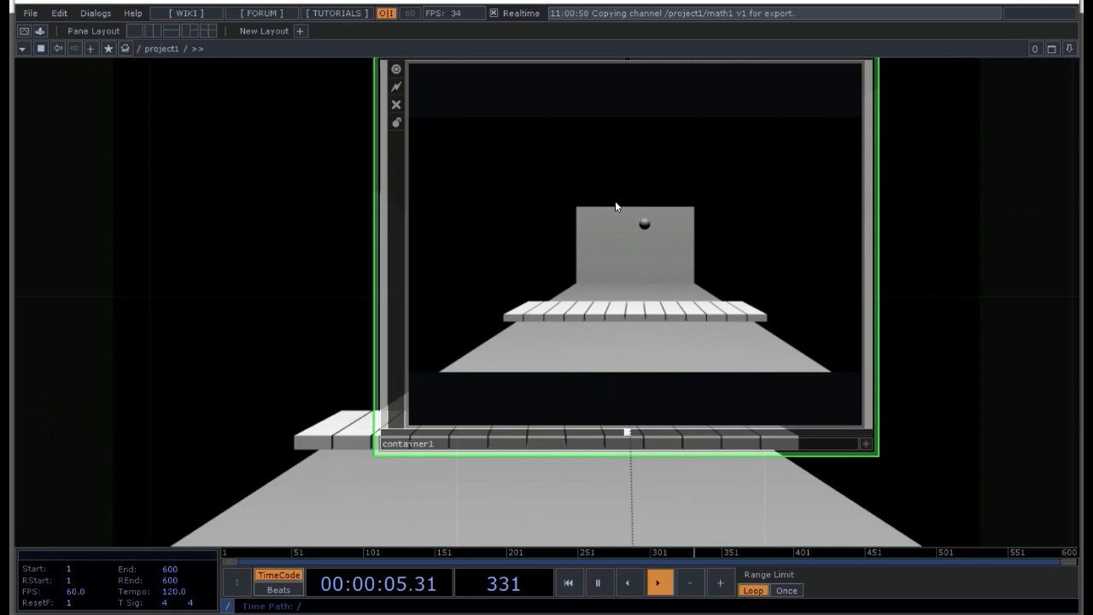
scroll(615, 205, "down", 6)
left_click_drag(603, 350, 553, 140)
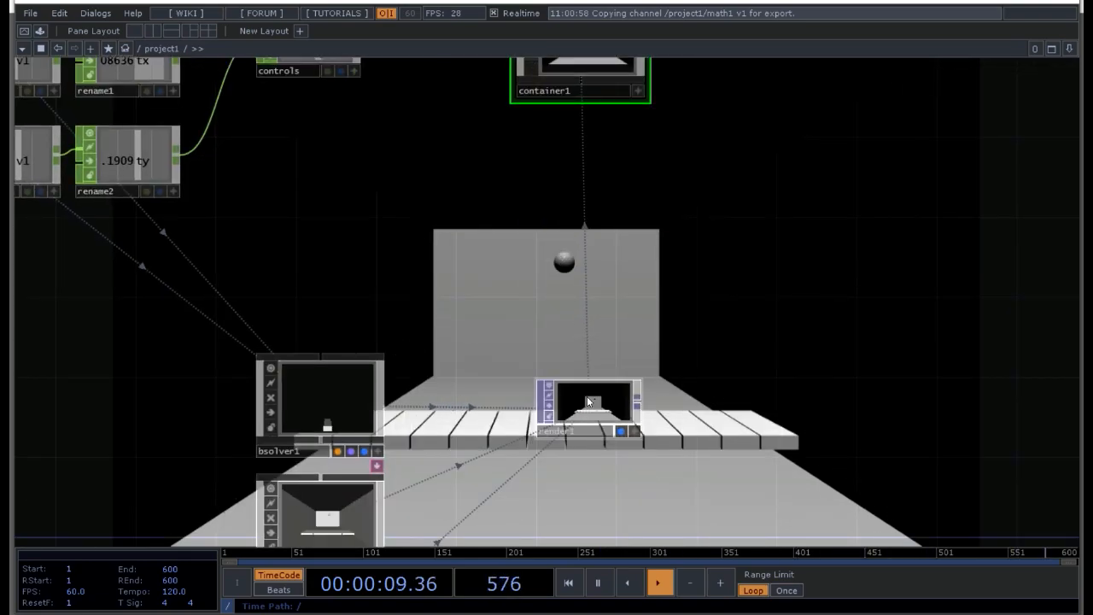
scroll(588, 402, "up", 3)
scroll(586, 402, "down", 5)
left_click_drag(517, 203, 478, 356)
scroll(578, 330, "up", 5)
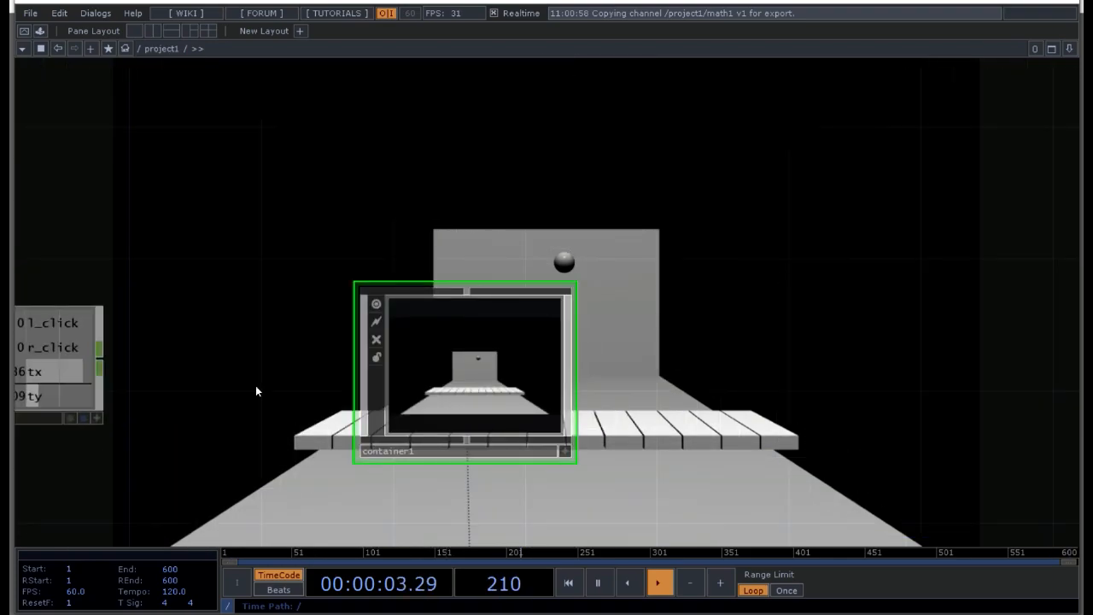
Step: Set the Component of the panel1 CHOP to container1
left_click_drag(256, 391, 562, 261)
scroll(556, 273, "down", 3)
left_click_drag(495, 318, 581, 295)
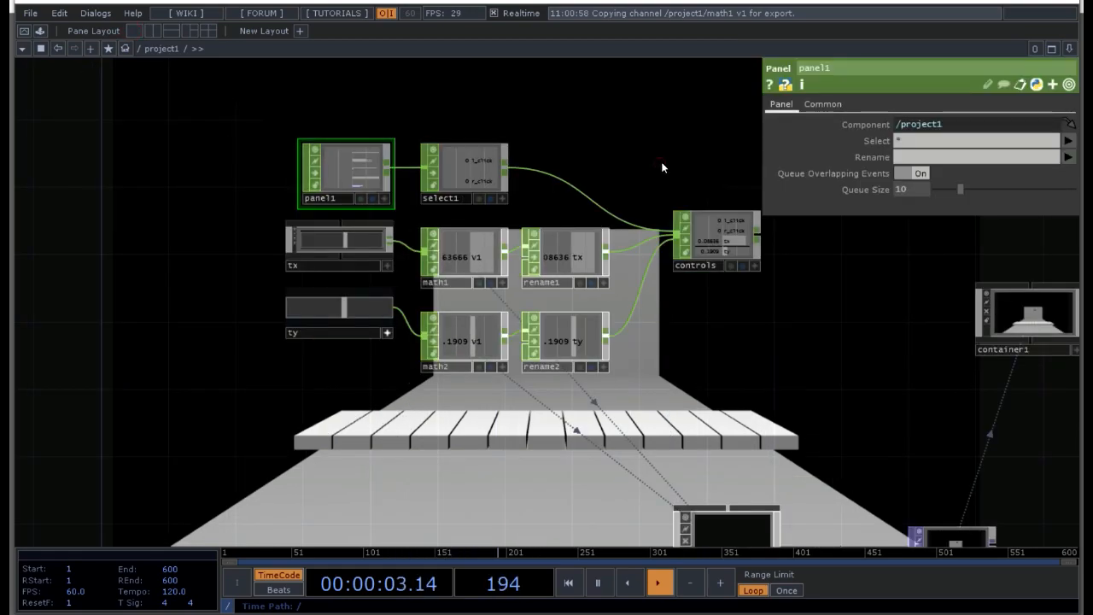
key("p")
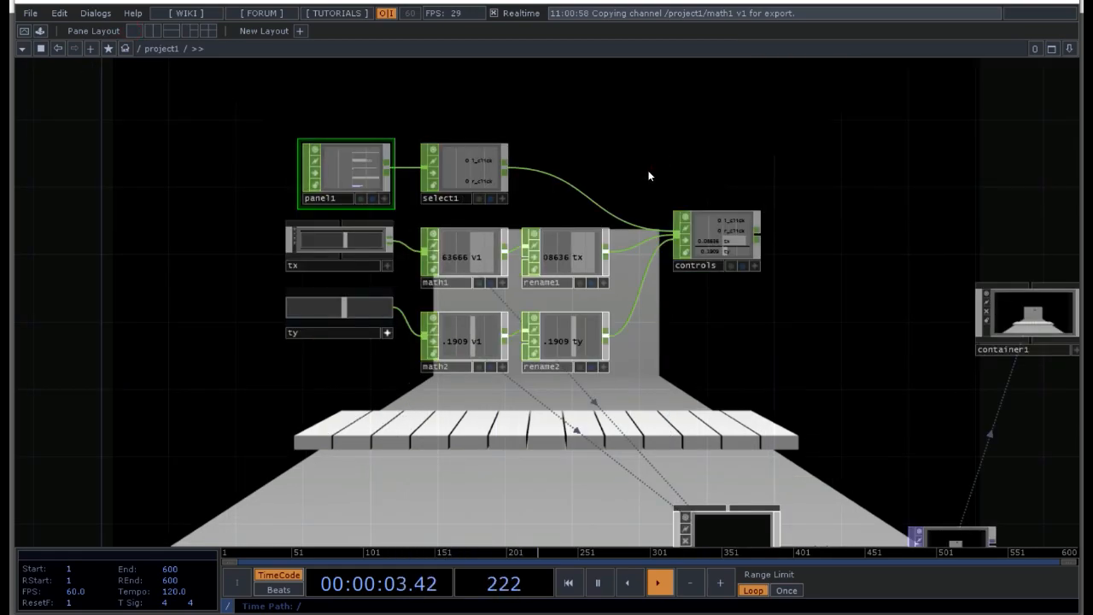
key("p")
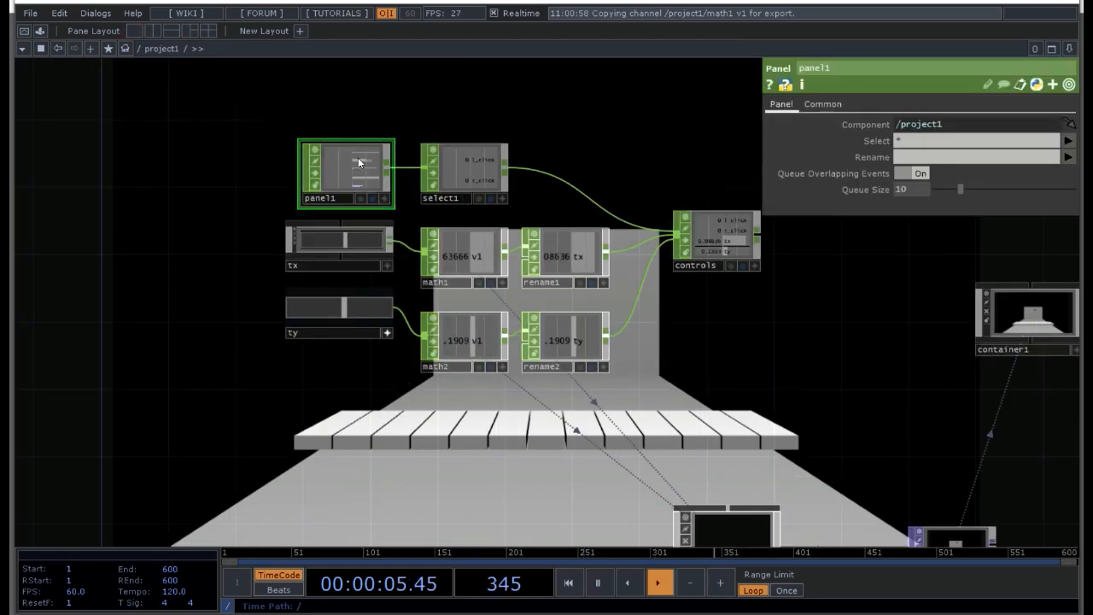
left_click_drag(888, 277, 627, 298)
left_click_drag(757, 344, 920, 127)
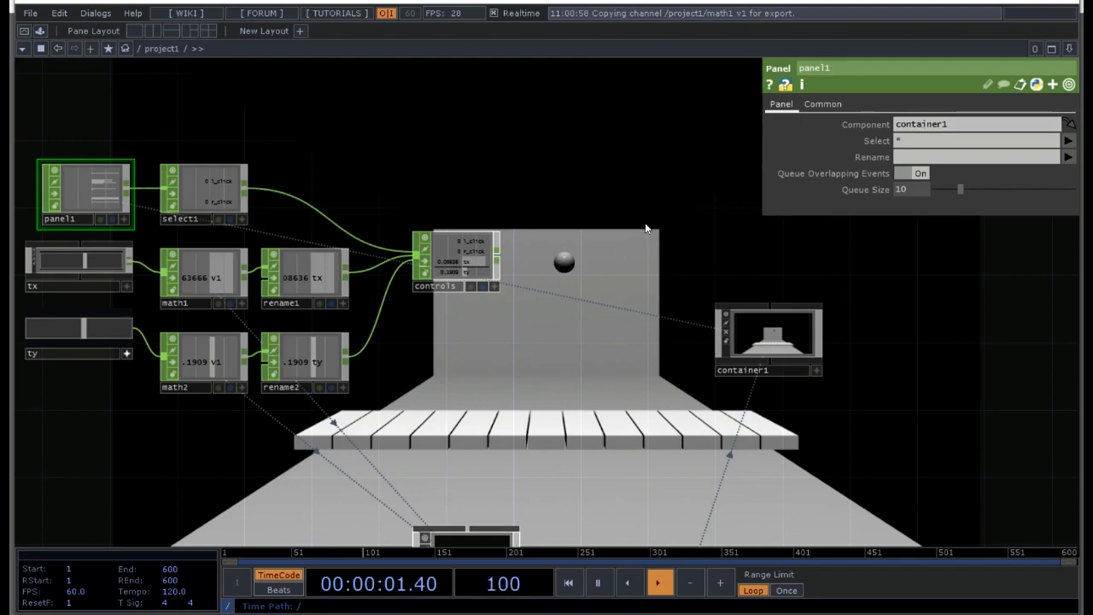
Step: Move the container1 node up beside the CHOP network, above and right of controls, and activate its viewer
left_click_drag(724, 283, 710, 350)
left_click_drag(742, 395, 622, 232)
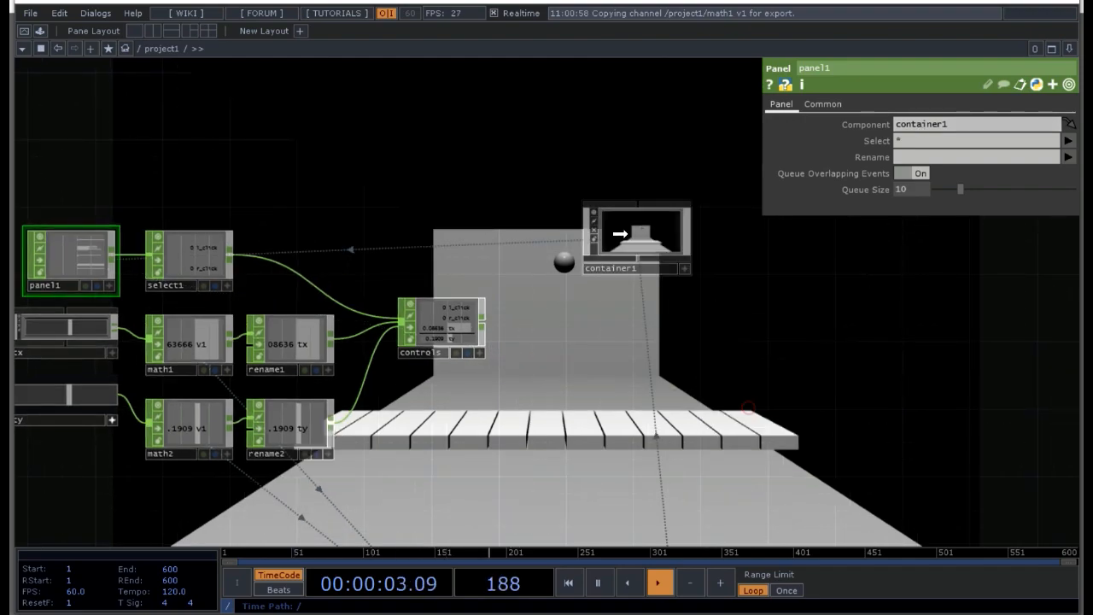
left_click(685, 269)
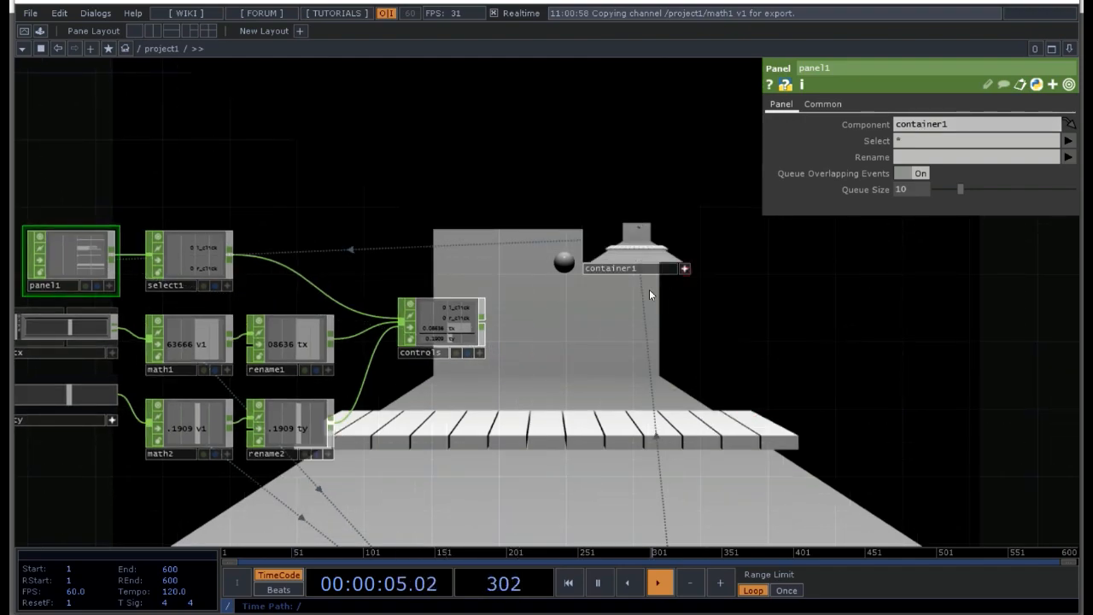
Step: Test left and right clicks inside container1's active viewer and check the l_click and r_click channels
left_click(650, 236)
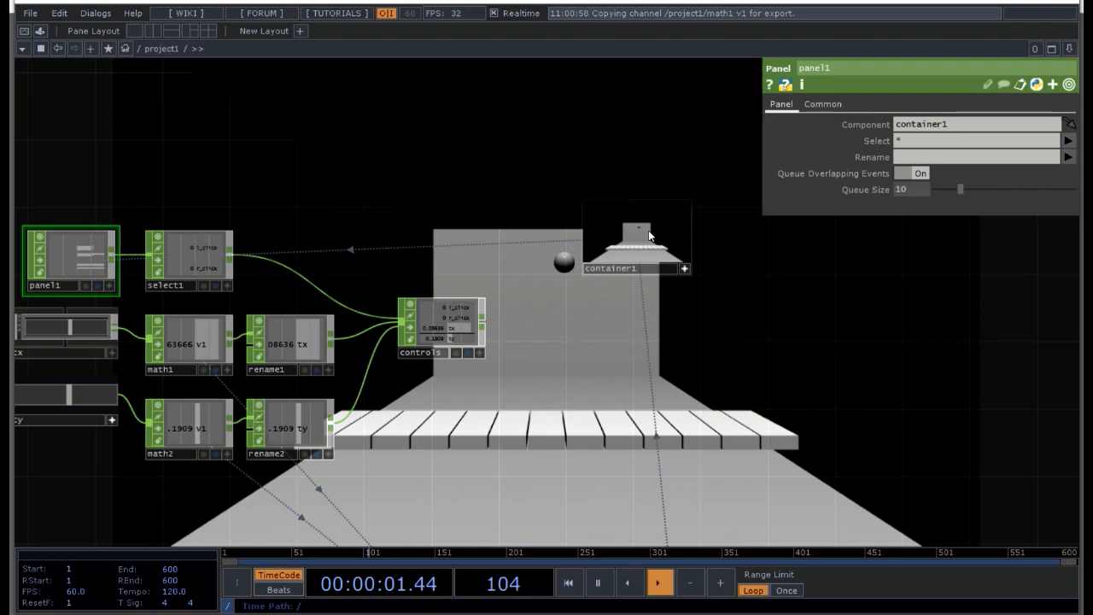
left_click(663, 225)
left_click(663, 226)
left_click(663, 225)
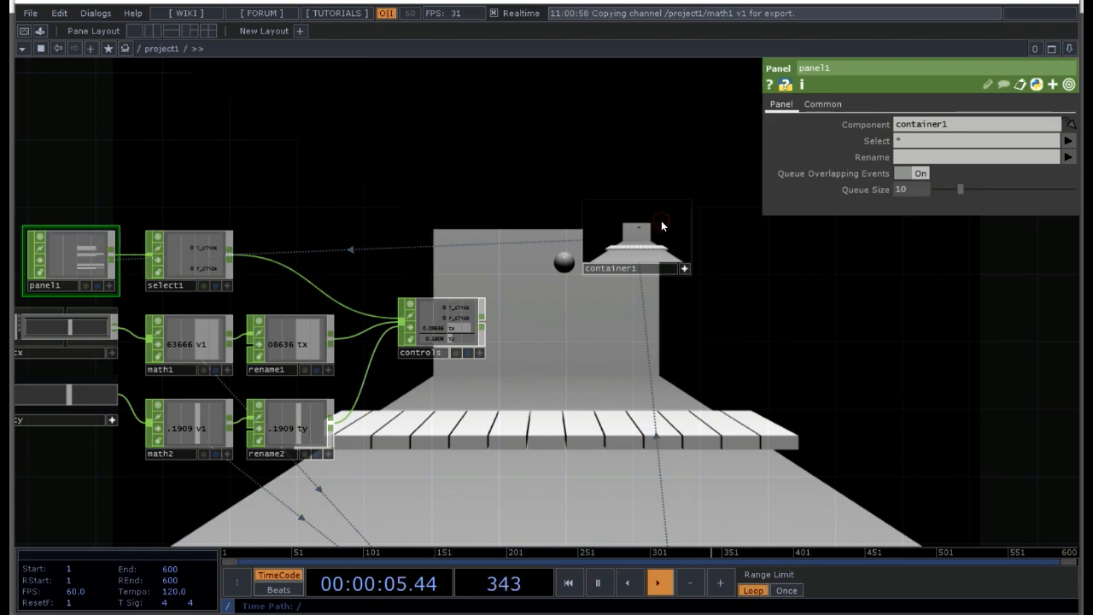
left_click(661, 222)
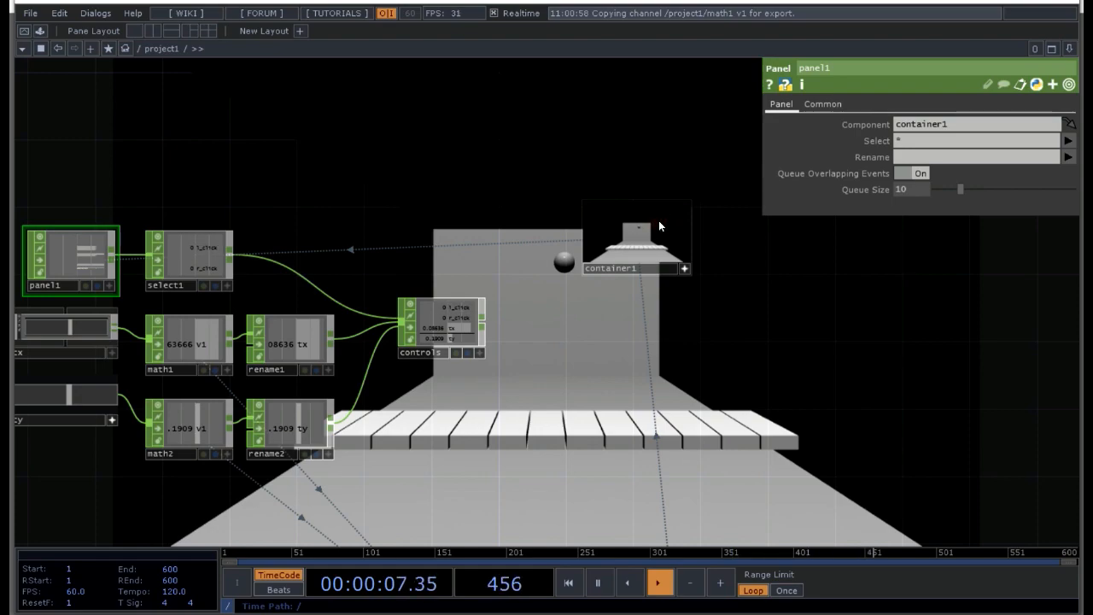
left_click(659, 223)
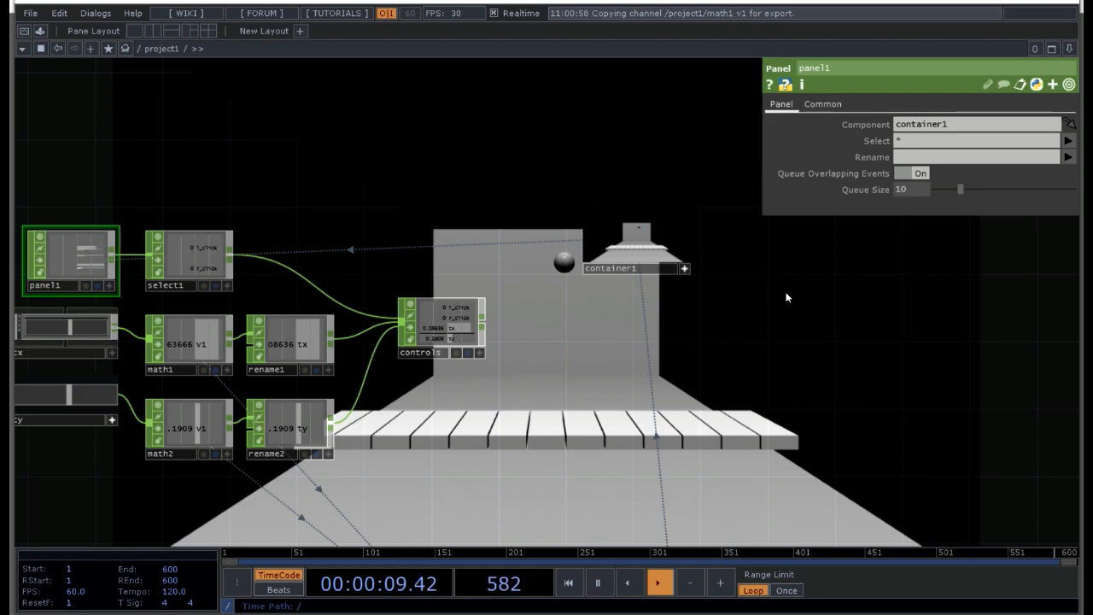
key("Tab")
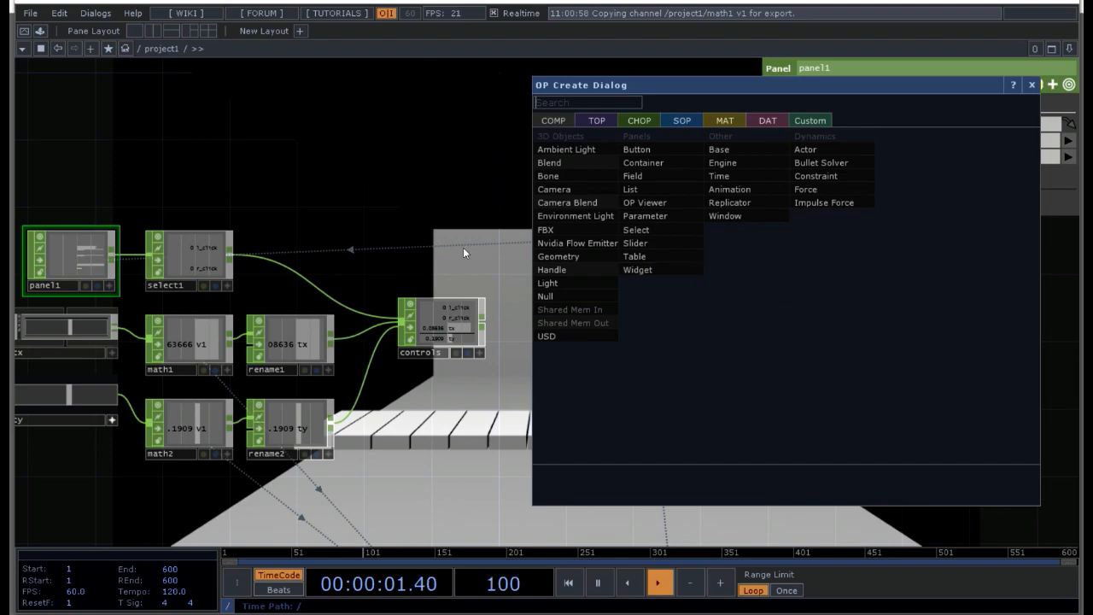
key("Escape")
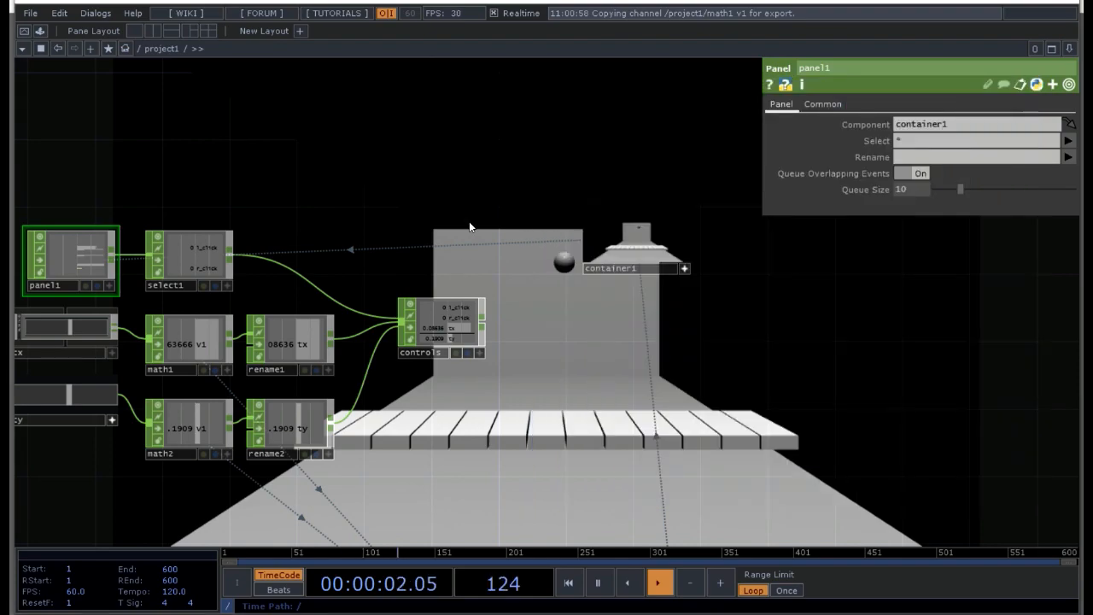
right_click(657, 231)
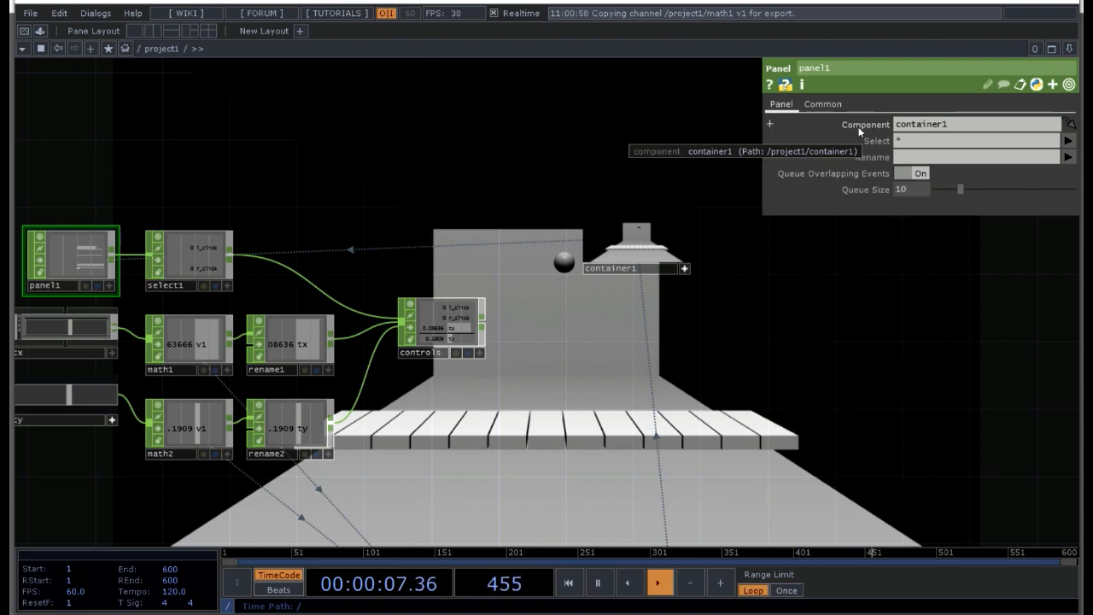
Step: Rename container1 to scene, update all parameters that reference it, and hide its parameters
left_click(637, 267)
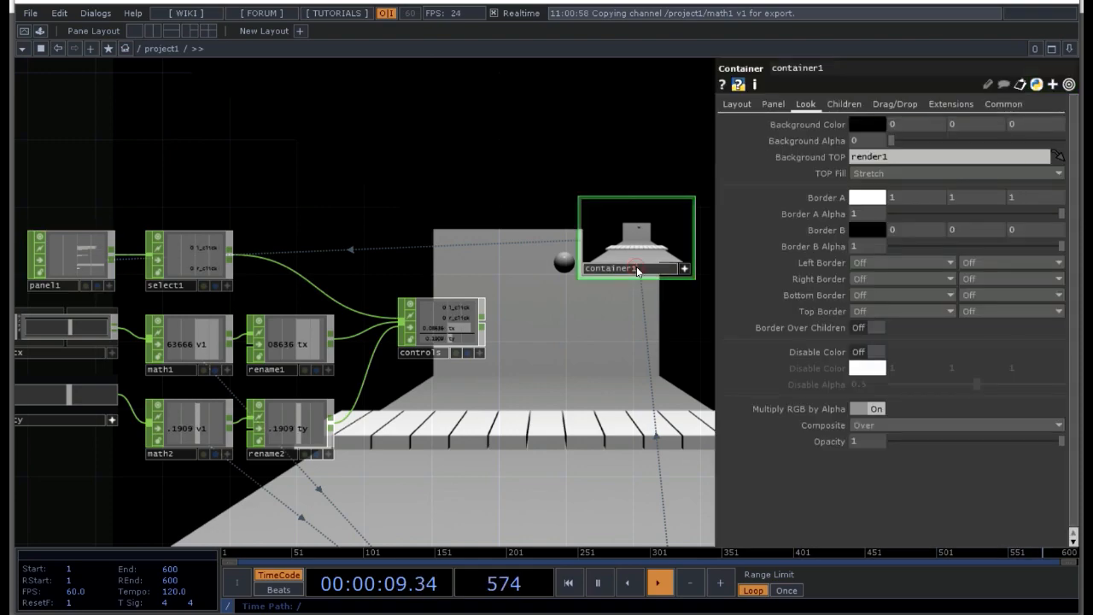
type("scene")
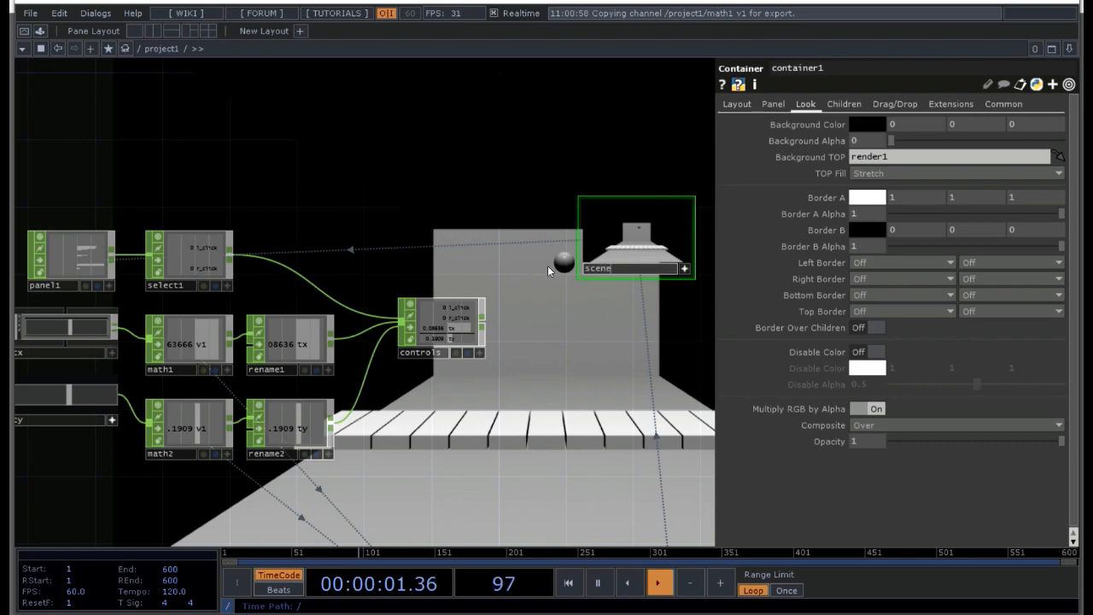
key("Return")
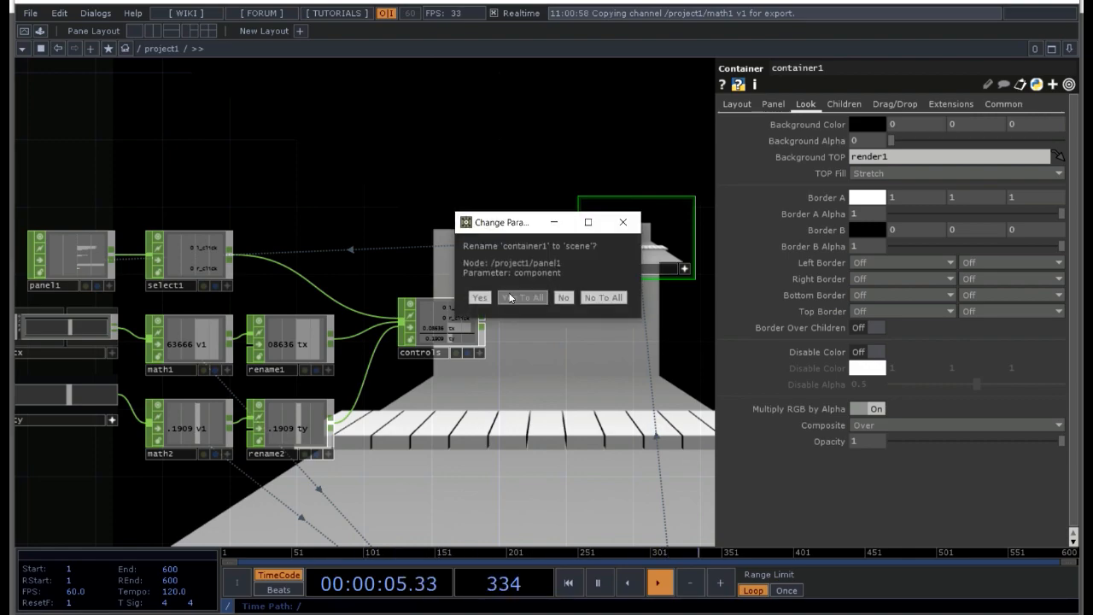
left_click(521, 297)
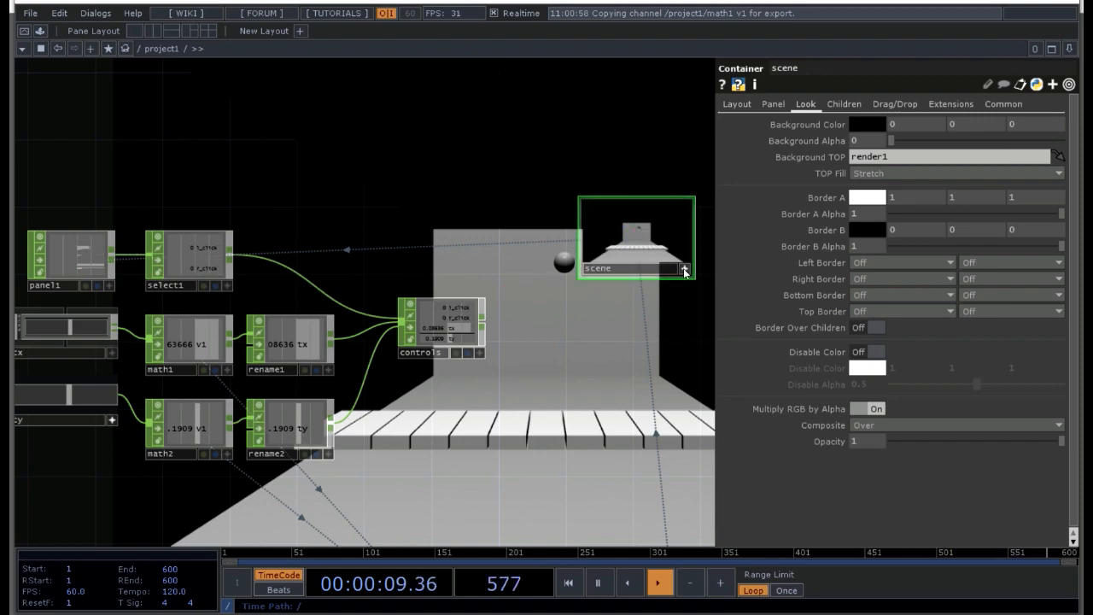
key("p")
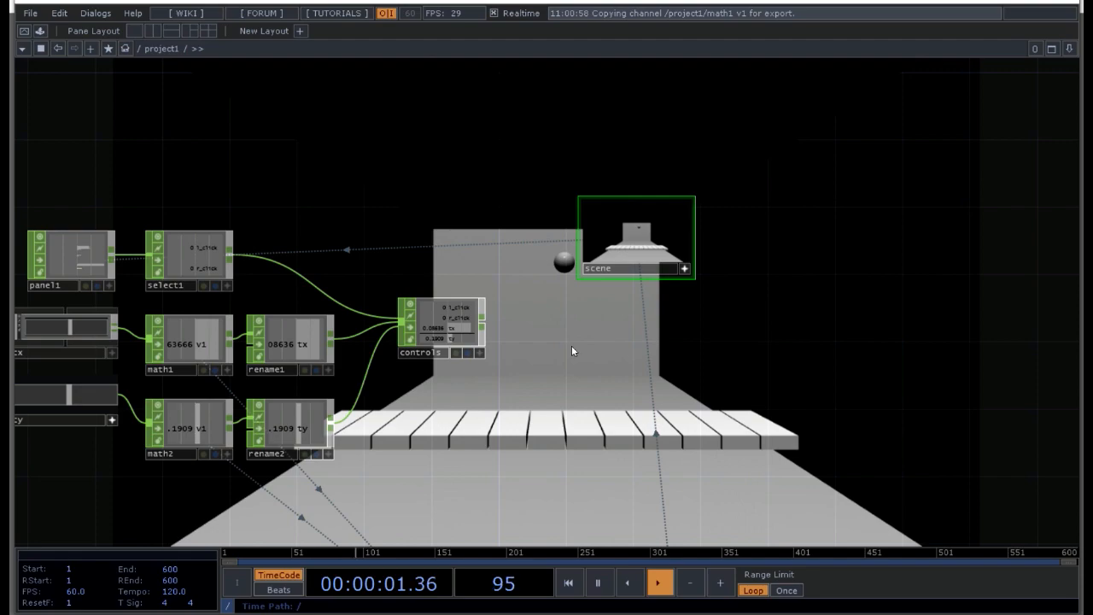
Step: Set the scene container's Align option for its children to Bottom to Top
scroll(566, 386, "down", 2)
left_click_drag(575, 354, 603, 319)
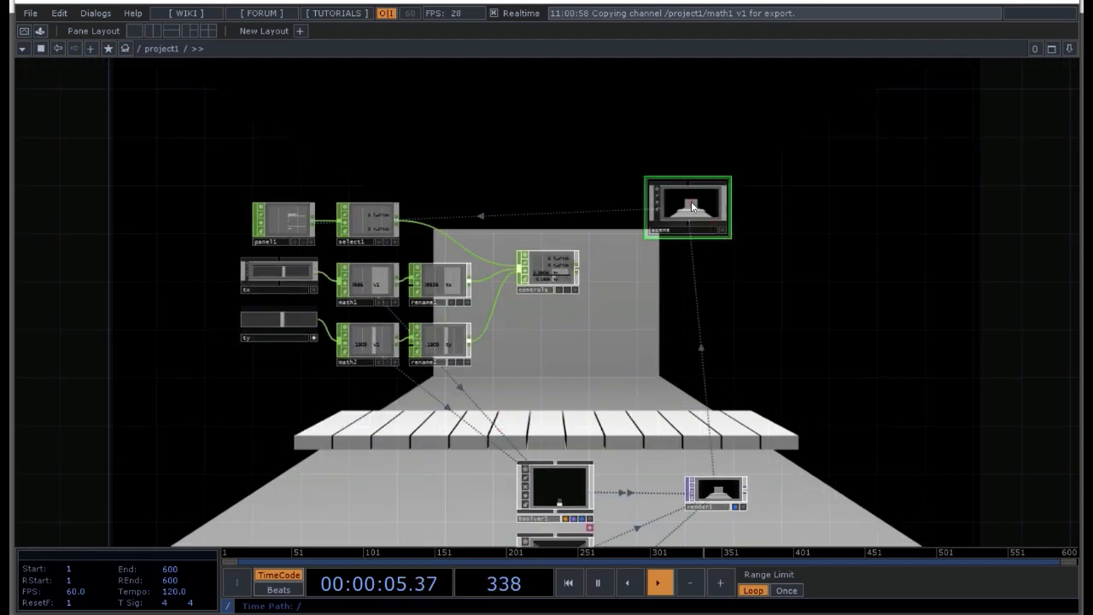
scroll(748, 271, "up", 3)
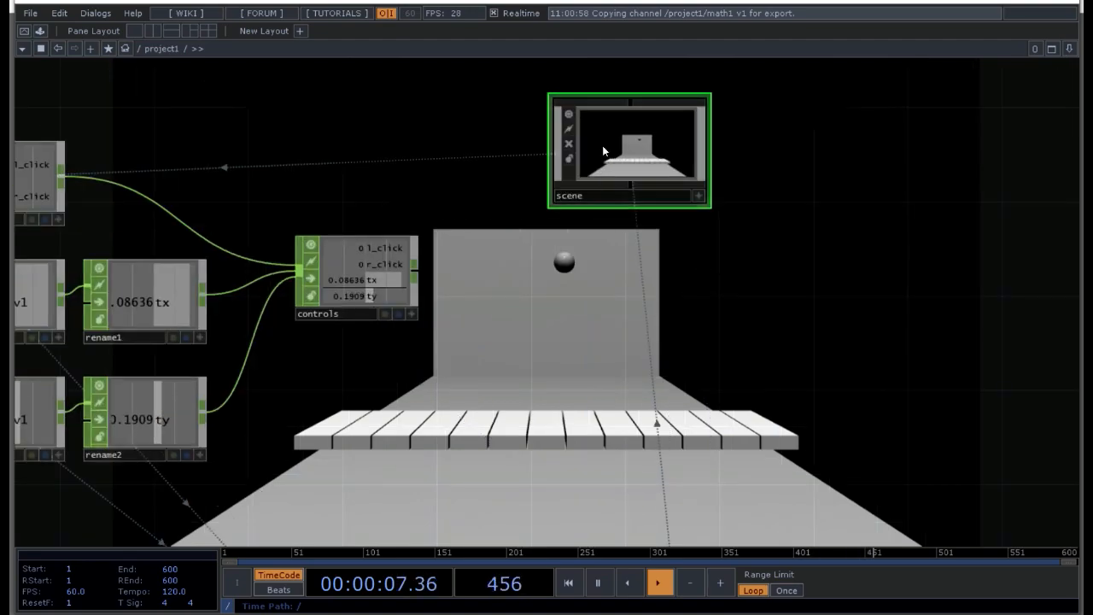
key("p")
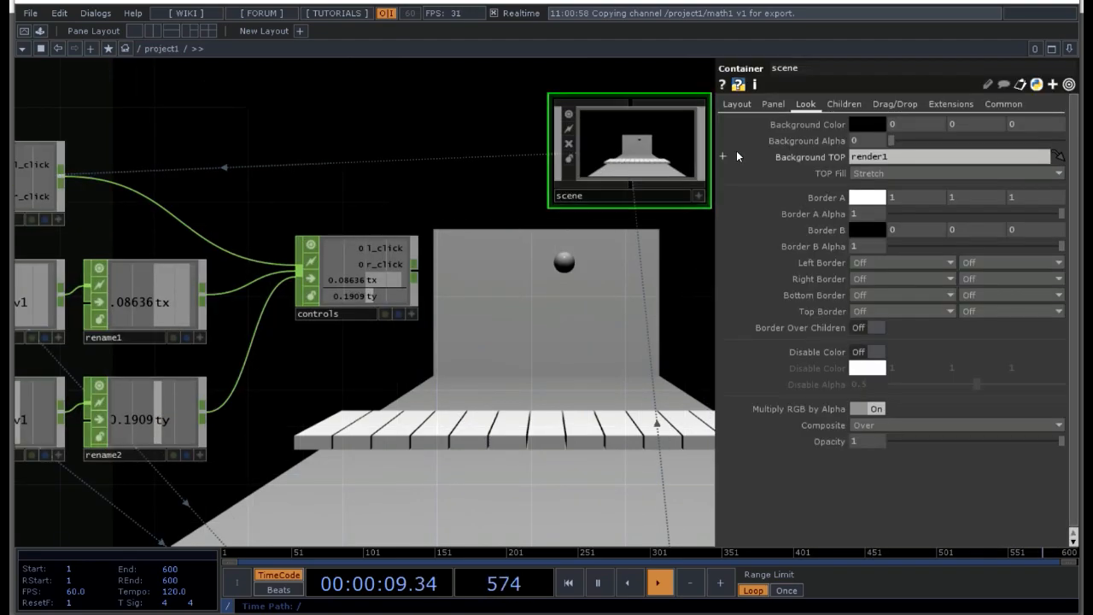
left_click(844, 103)
left_click(806, 105)
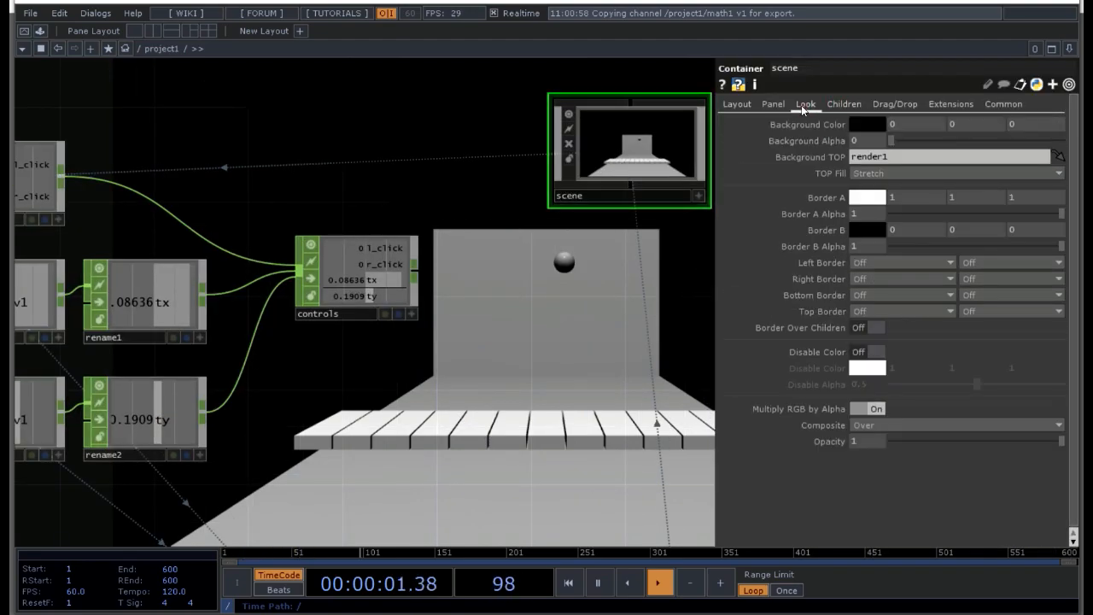
left_click(781, 106)
left_click(736, 105)
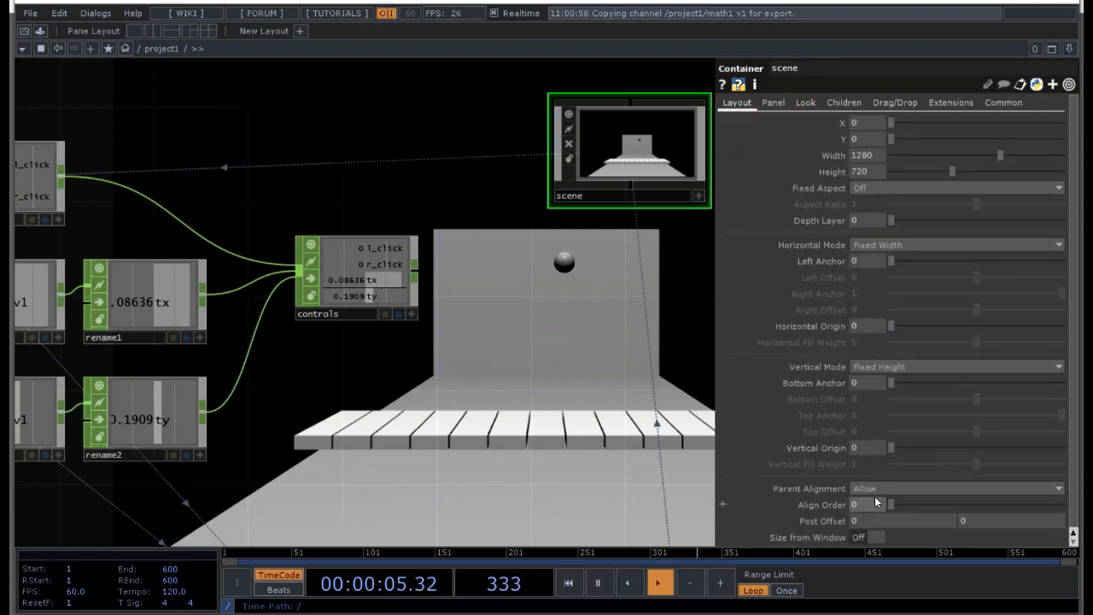
left_click(880, 489)
left_click(880, 490)
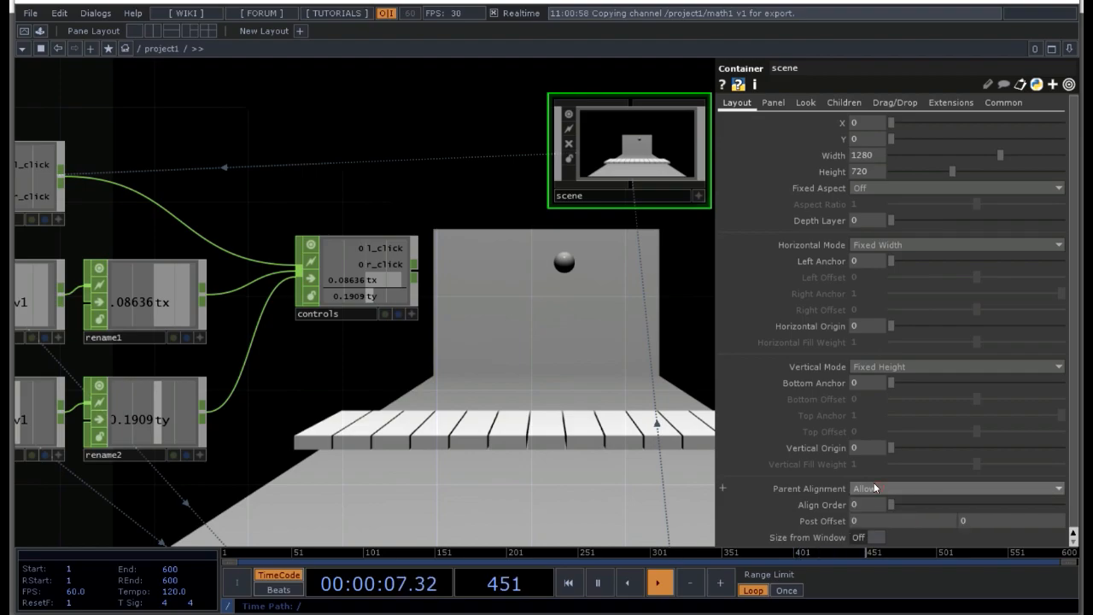
left_click(780, 106)
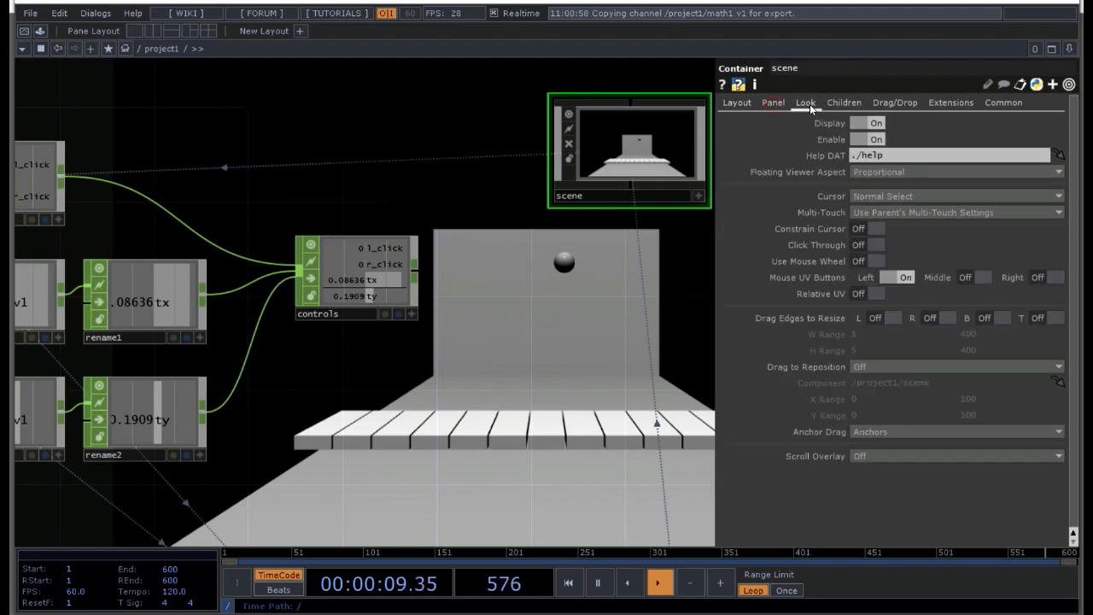
left_click(844, 102)
left_click(865, 124)
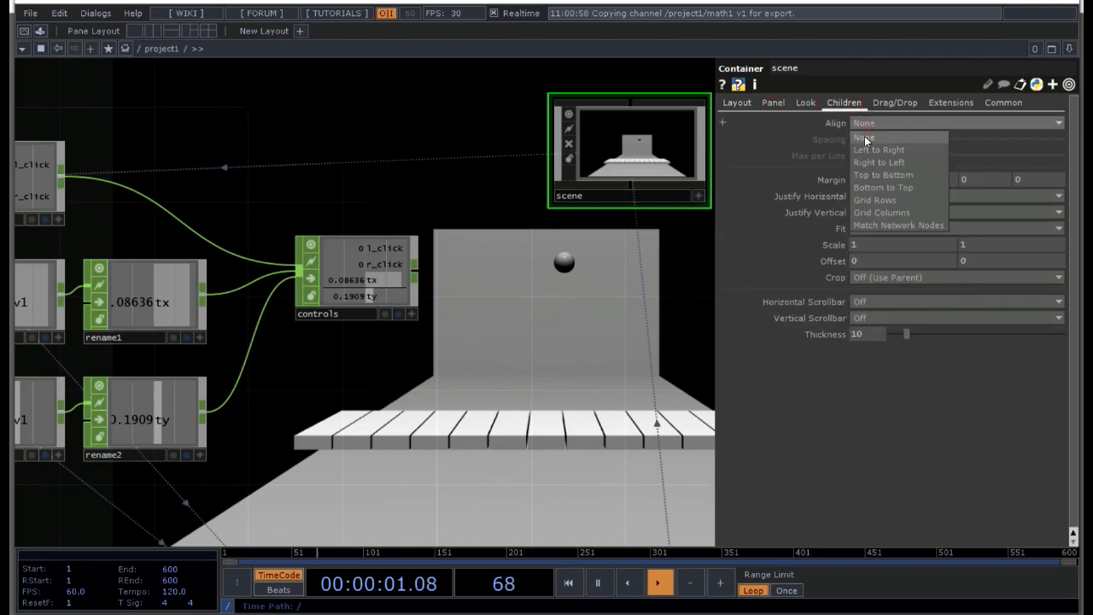
left_click(880, 187)
Step: Open the perform window to preview the project's output
scroll(572, 274, "up", 4)
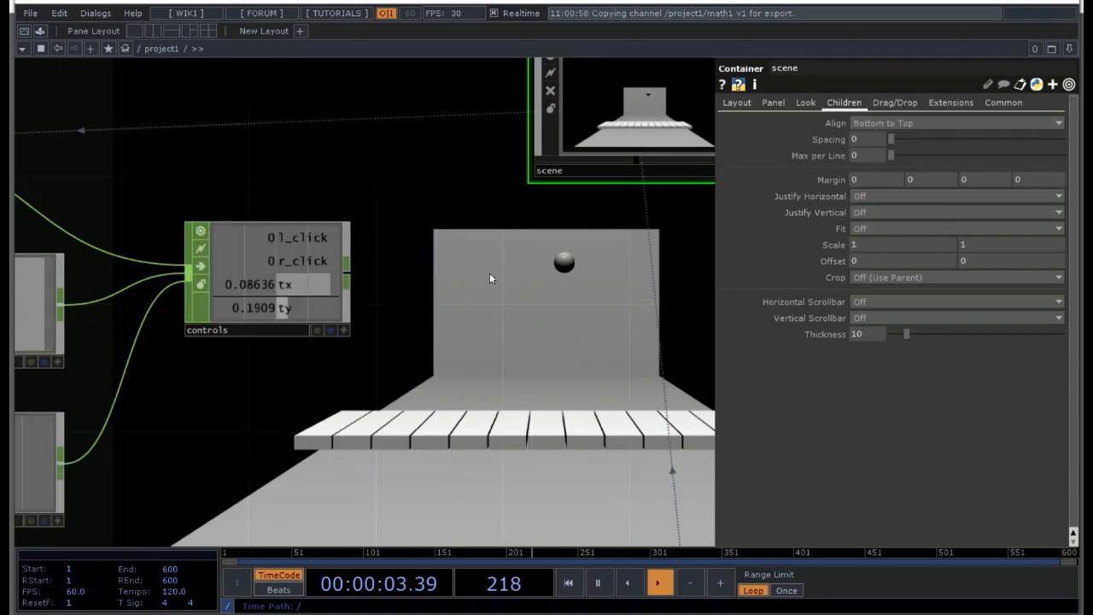
scroll(587, 237, "down", 4)
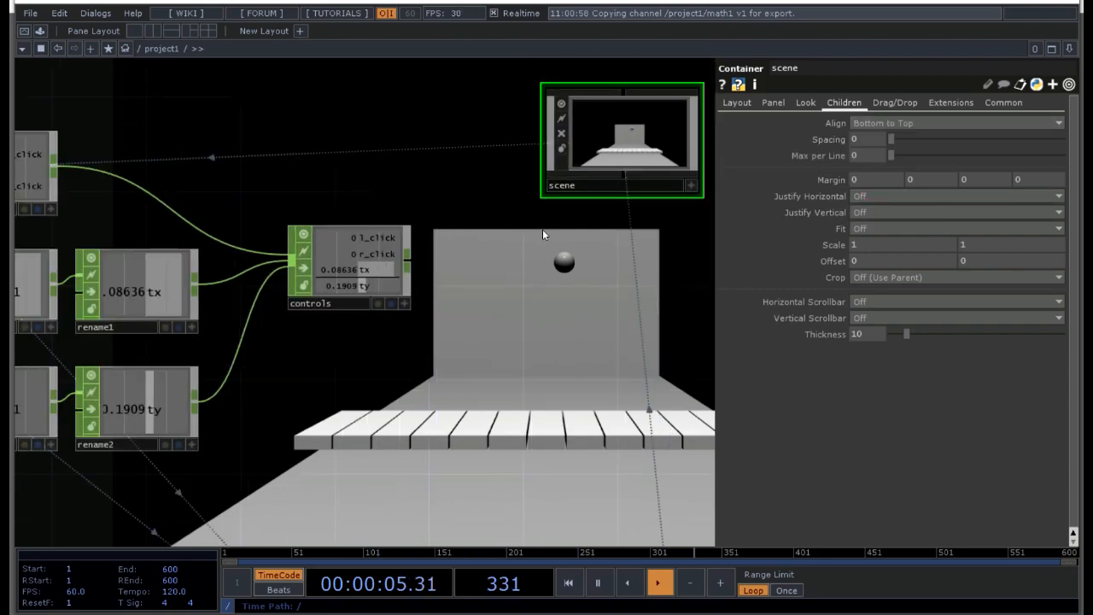
scroll(549, 263, "down", 3)
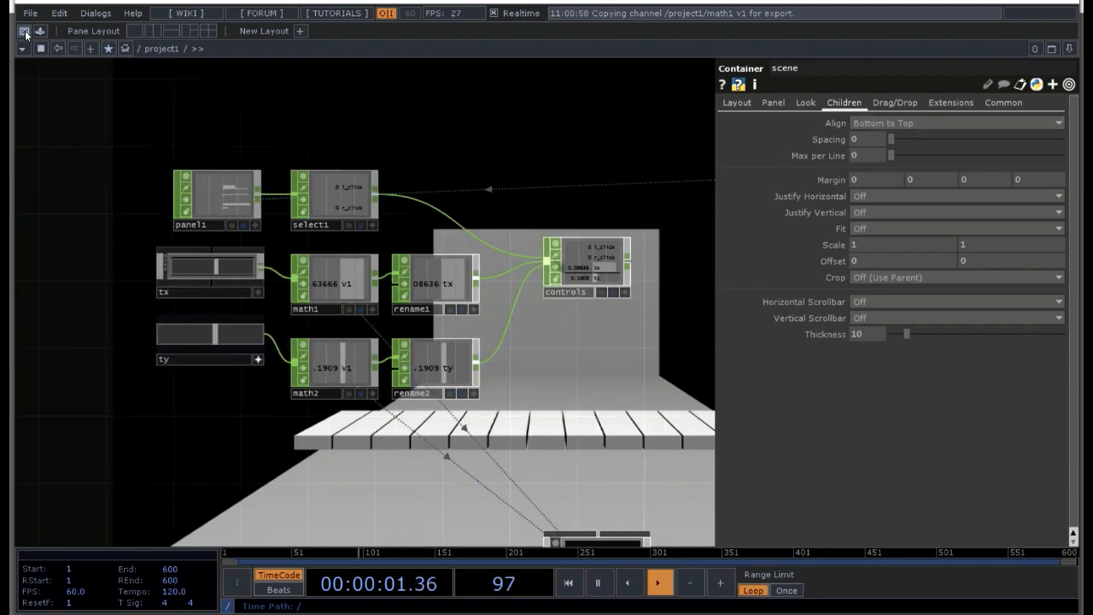
left_click(24, 31)
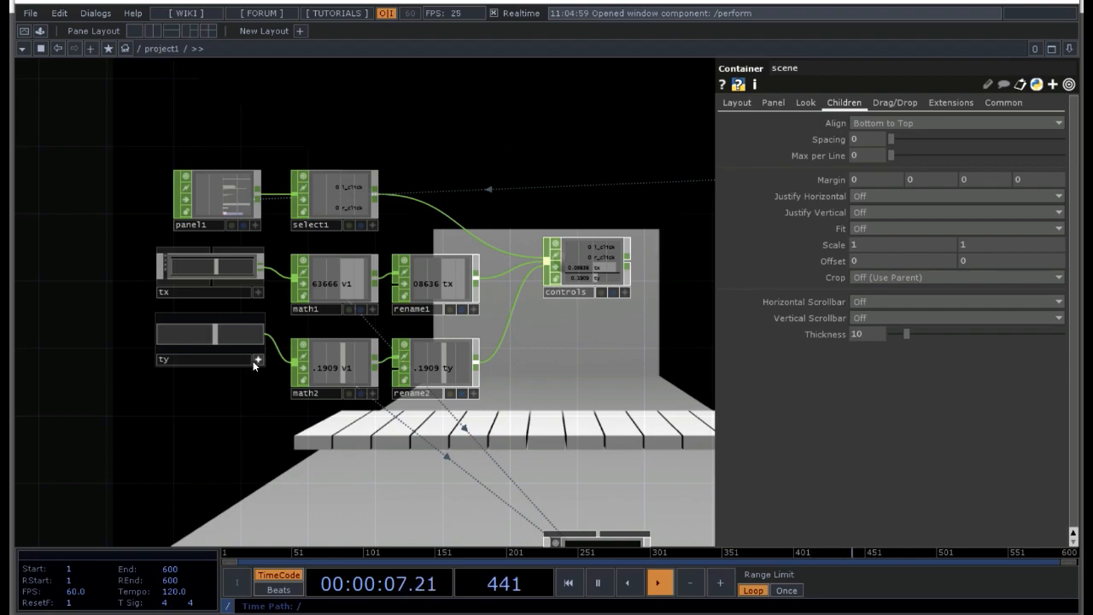
Step: Turn off the ty slider's active viewer, set its X position to 100, and check the layout in the perform window
left_click(256, 361)
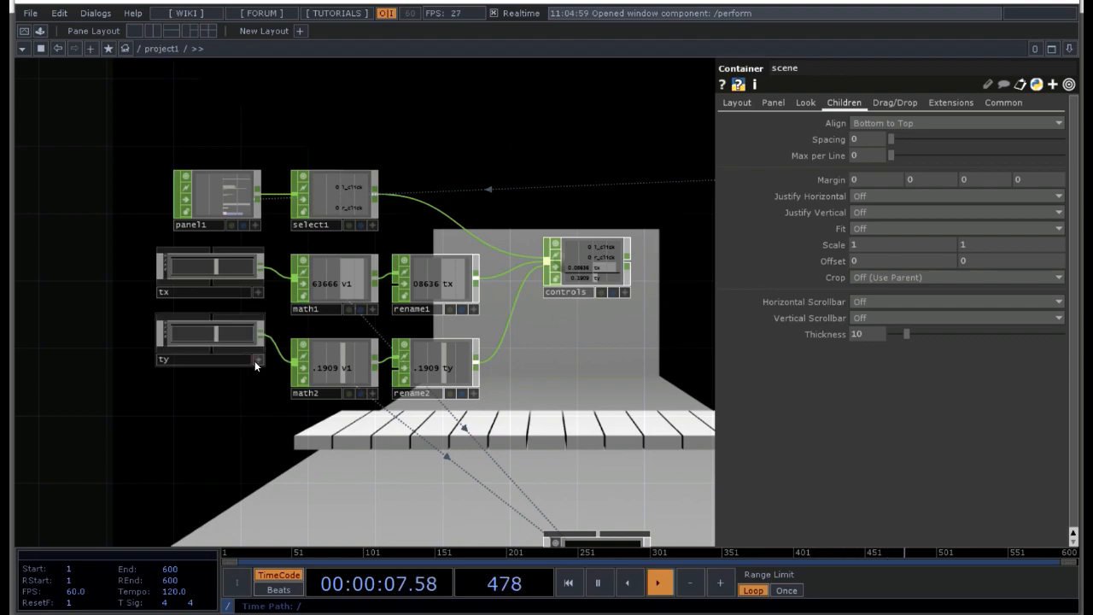
left_click(808, 104)
left_click(845, 104)
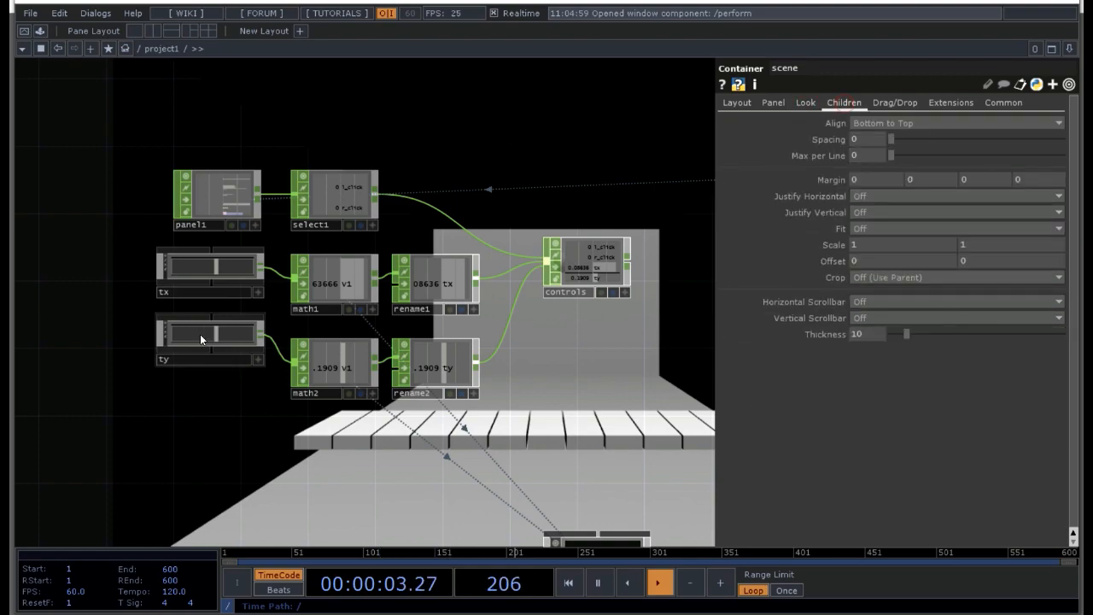
left_click(202, 334)
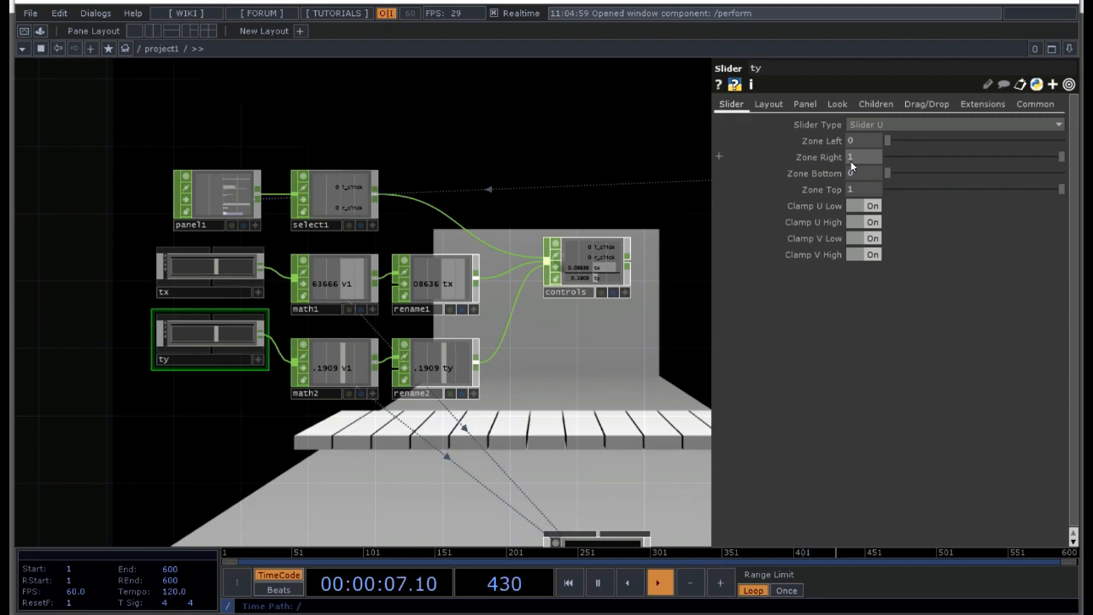
left_click(766, 106)
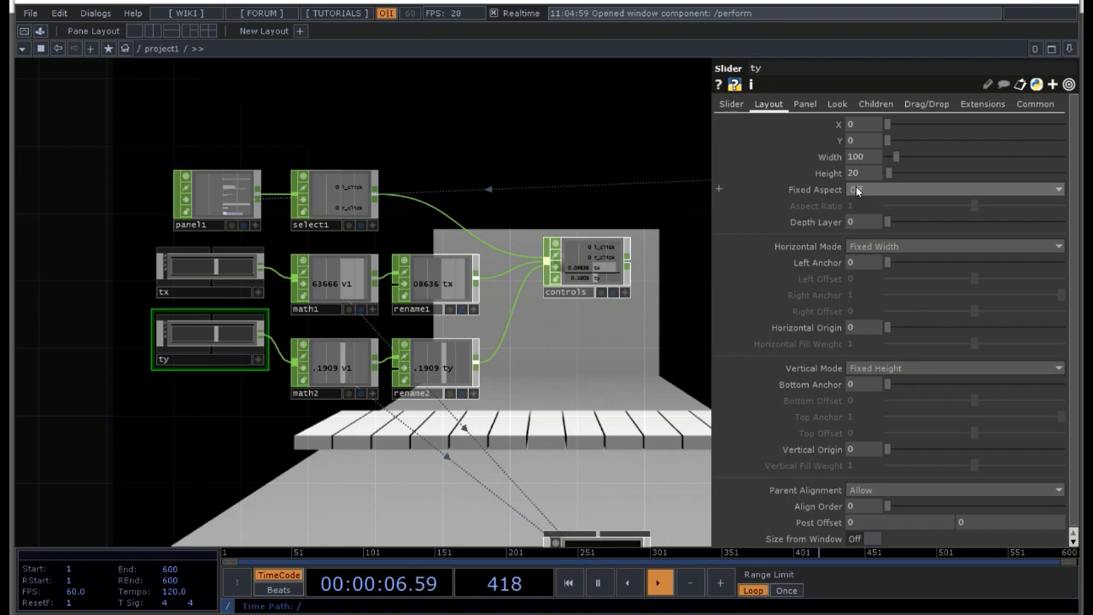
left_click(817, 106)
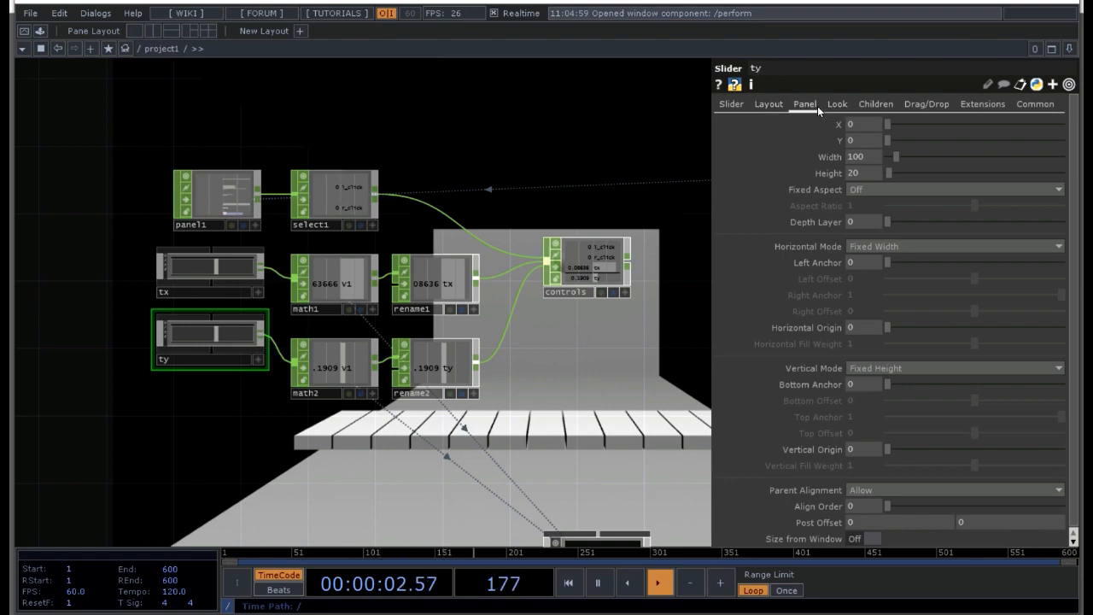
left_click(772, 105)
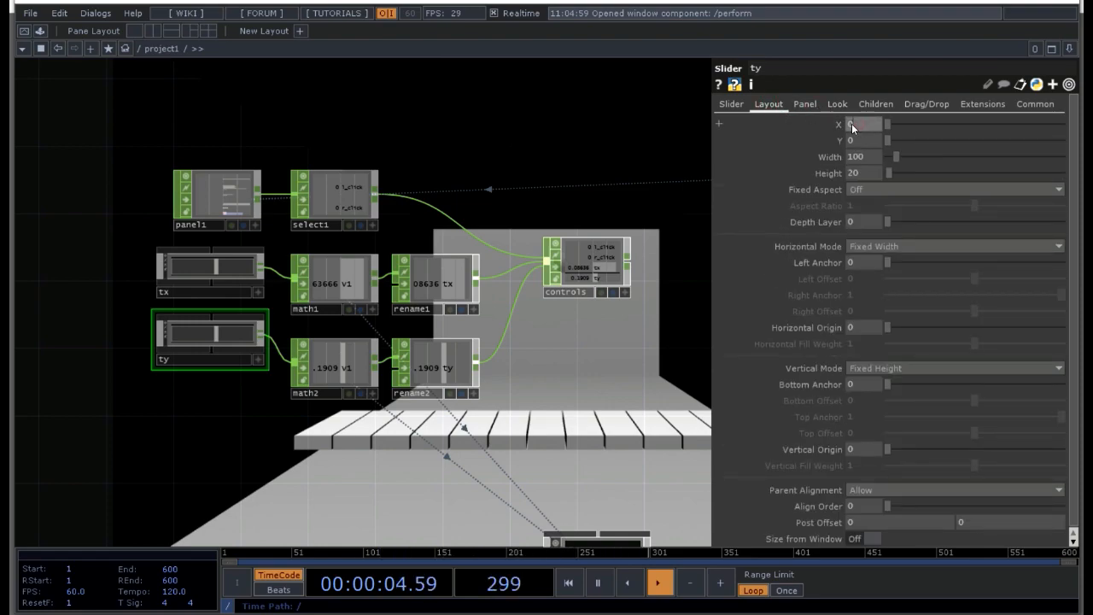
type("100")
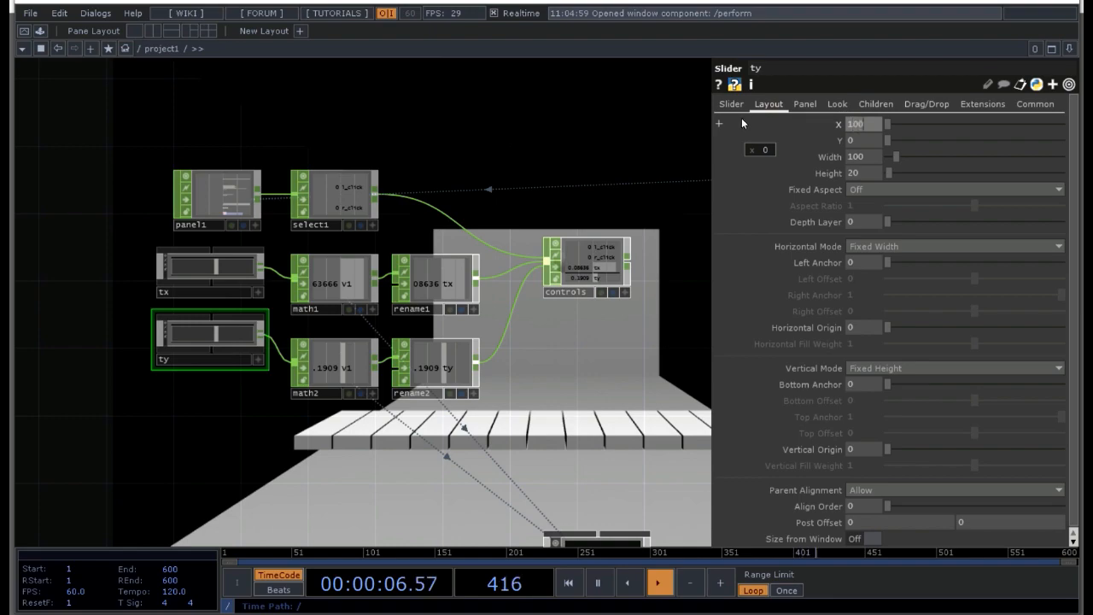
key("Return")
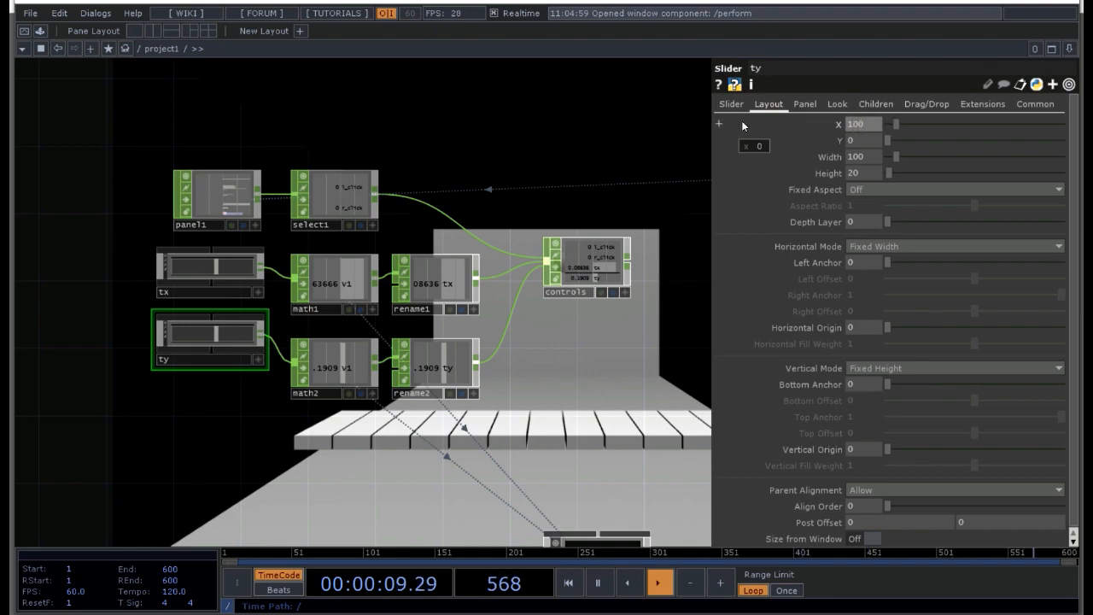
left_click(25, 31)
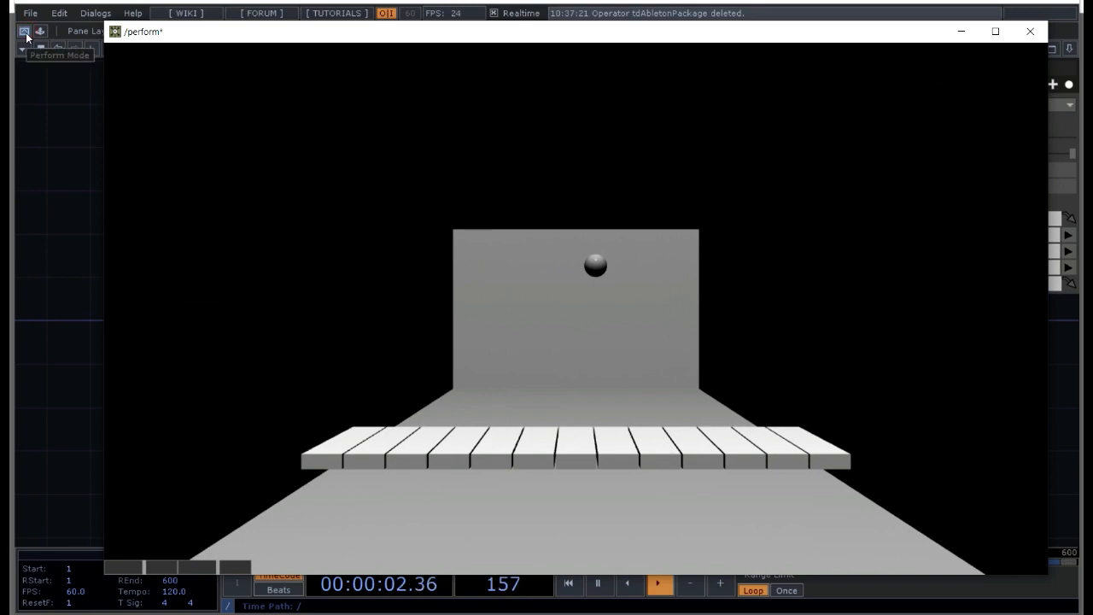
key("Escape")
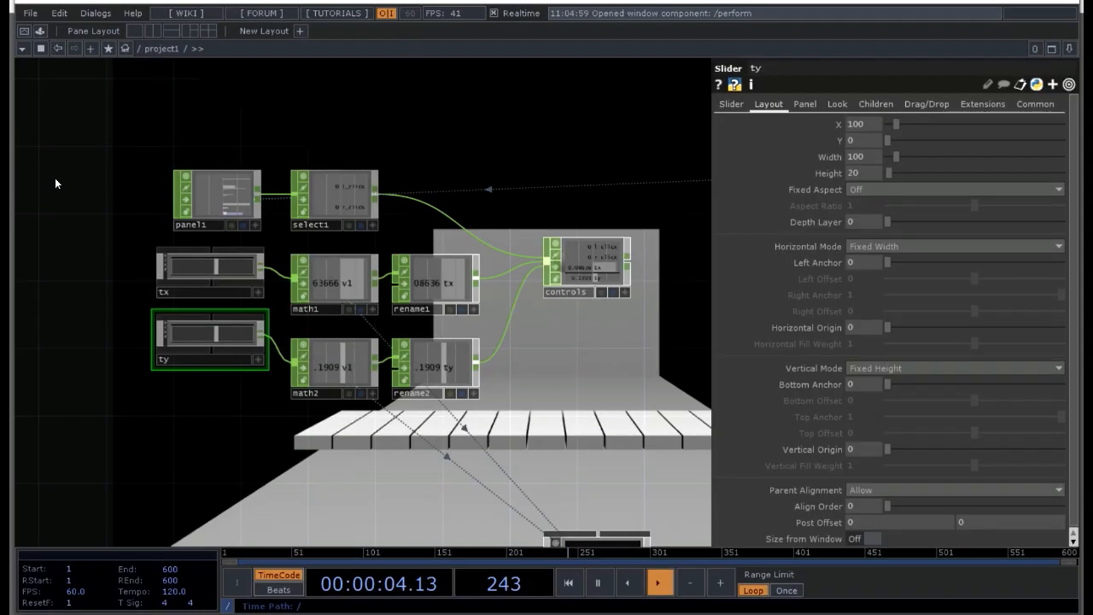
Step: Set the tx slider's background color to black and its Border A color to white
left_click(240, 268)
left_click(878, 104)
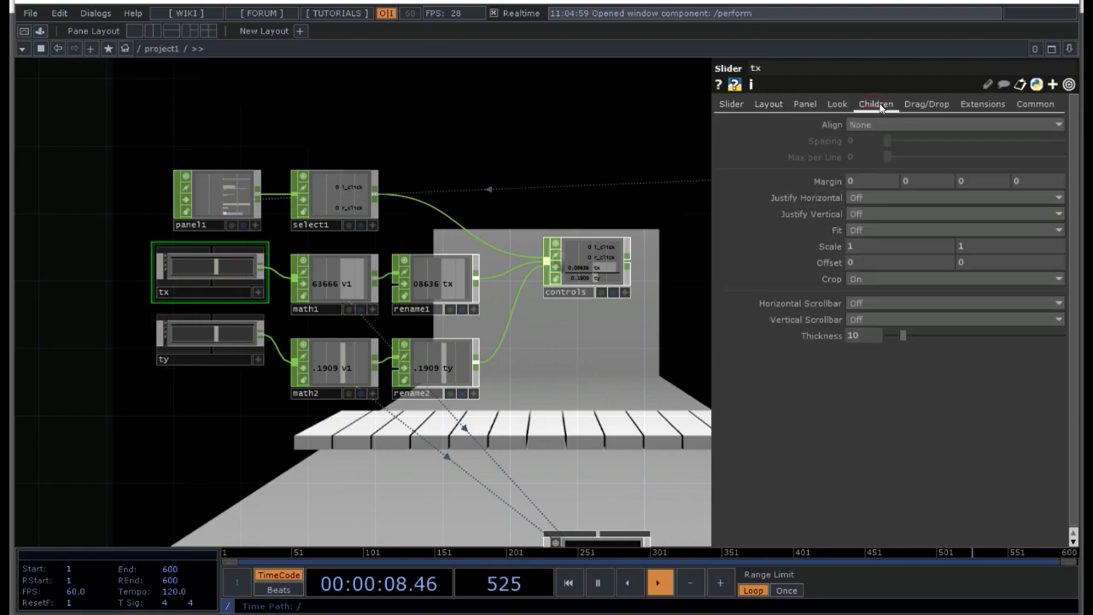
left_click(784, 107)
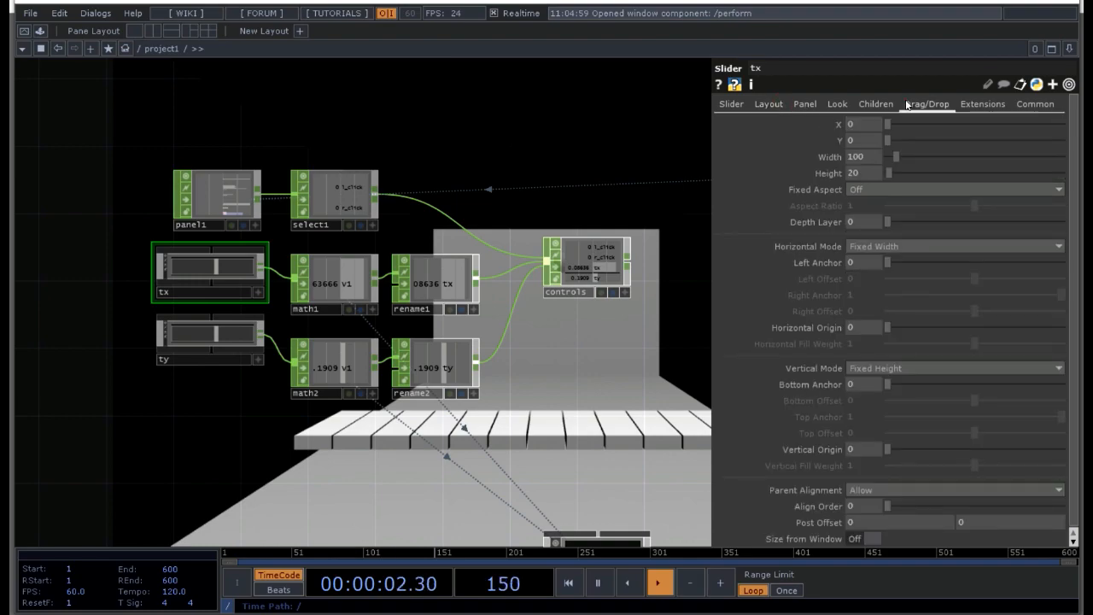
left_click(877, 105)
left_click(837, 104)
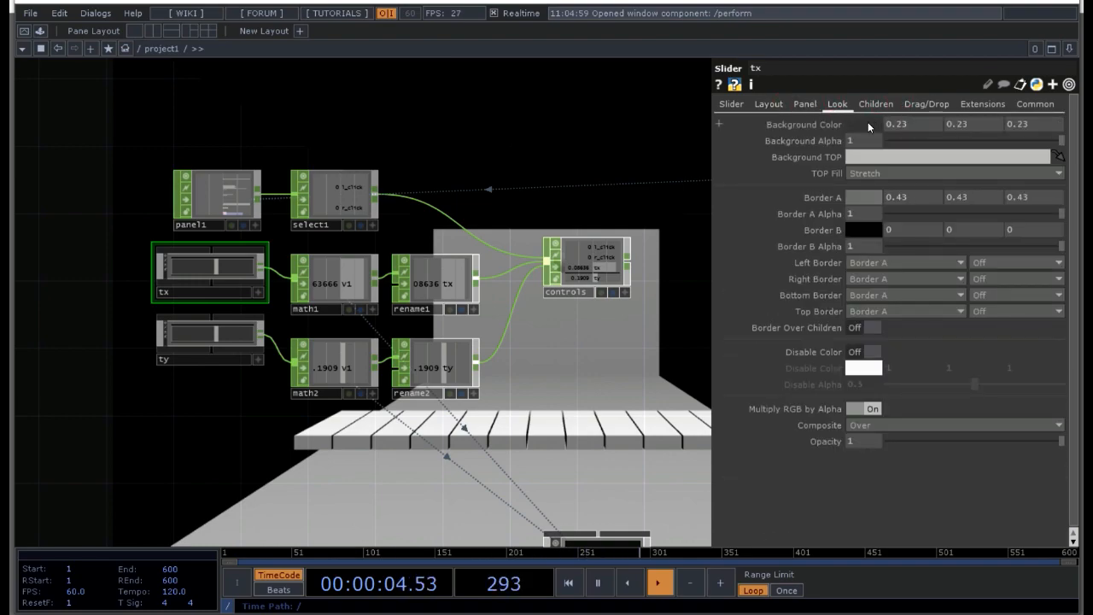
left_click(868, 122)
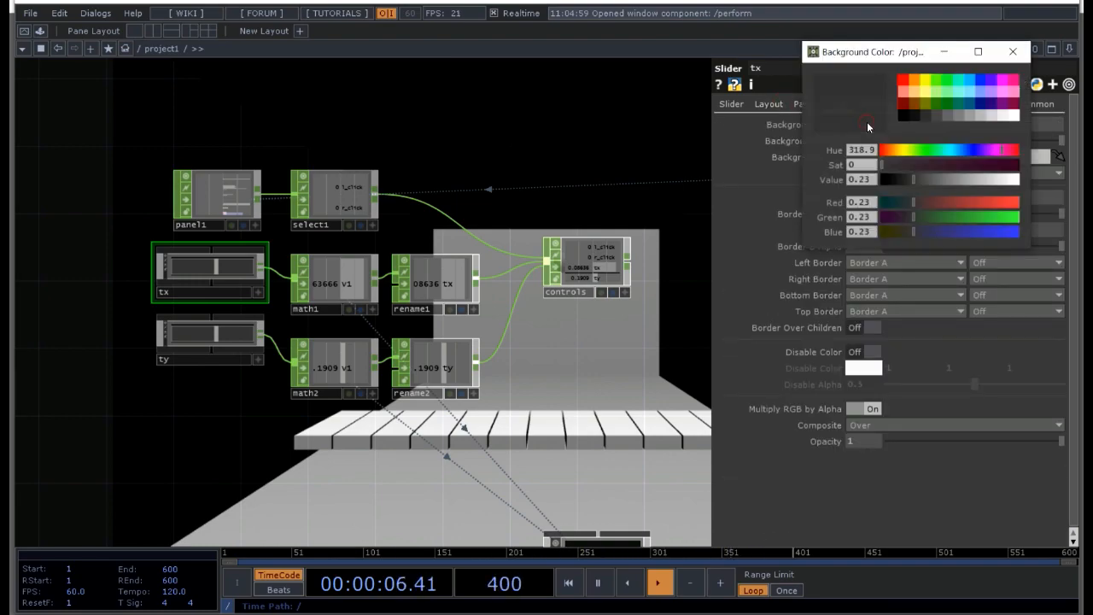
left_click(904, 116)
left_click(1013, 51)
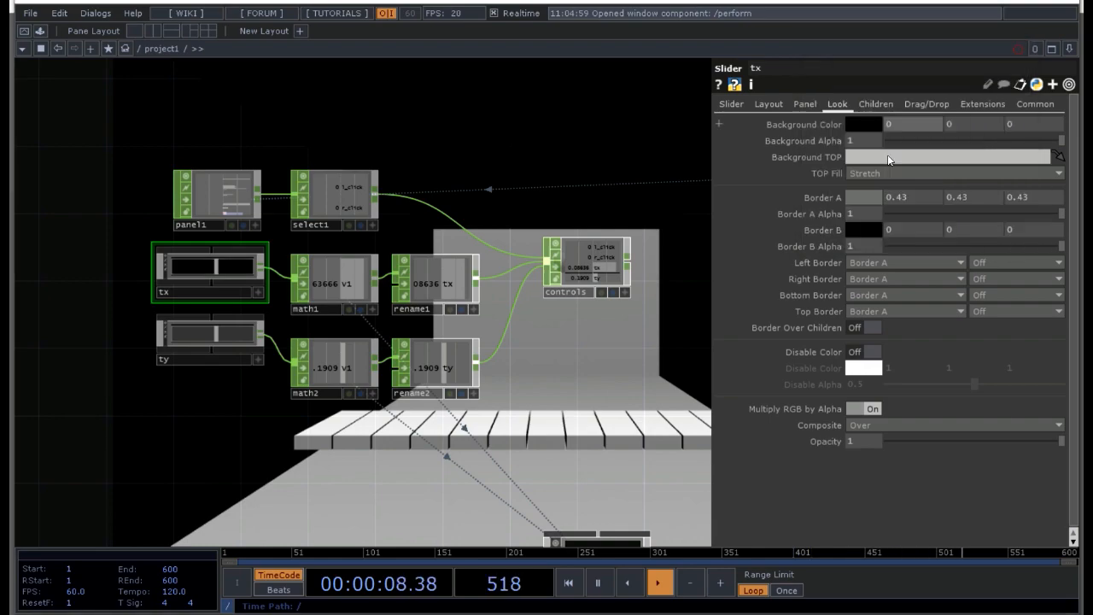
left_click(859, 202)
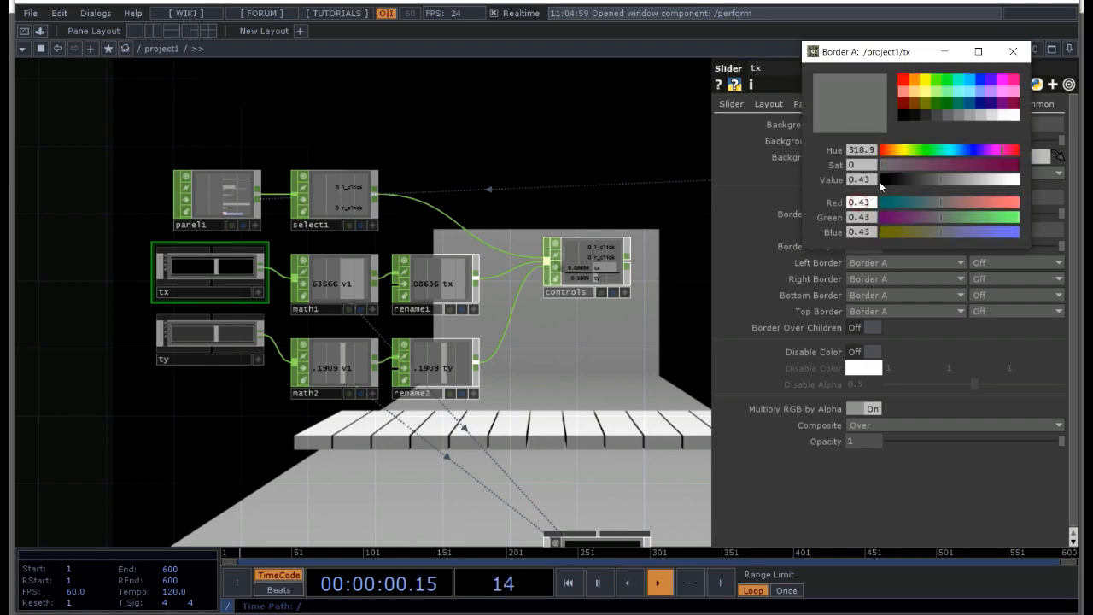
left_click(1012, 115)
left_click(1014, 52)
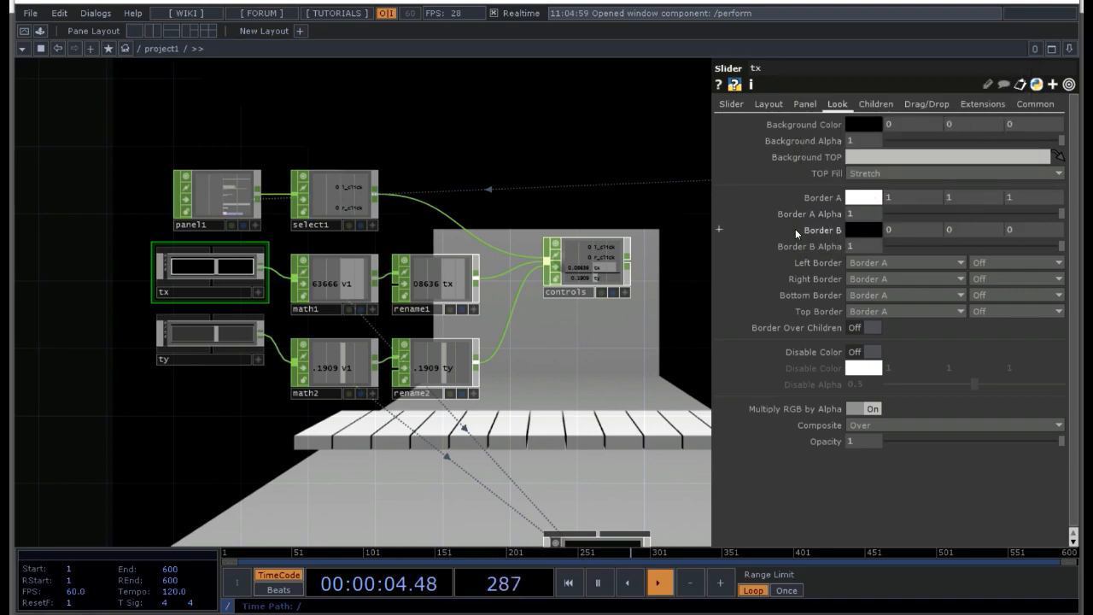
Step: Inside the tx slider component, set the knob's background color to white, hide its parameters, and return to project1
left_click(195, 281)
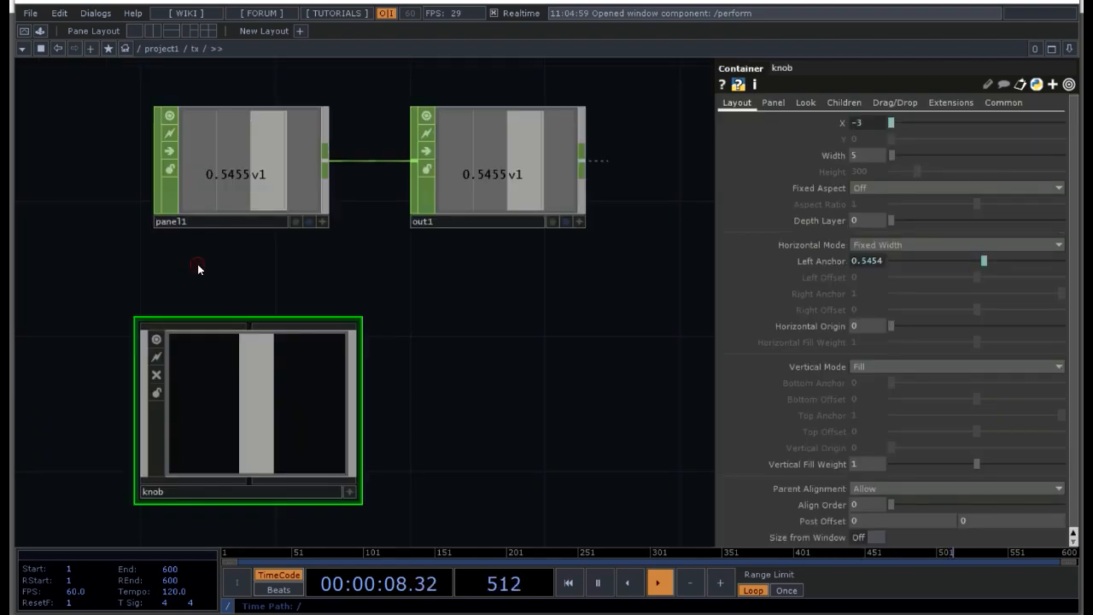
key("i")
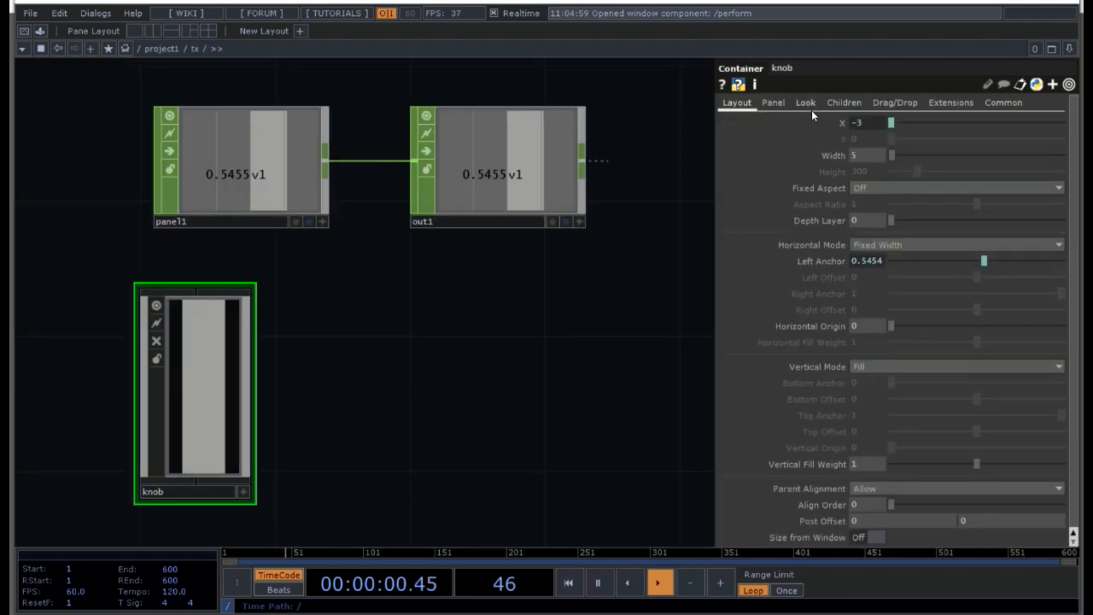
left_click(842, 102)
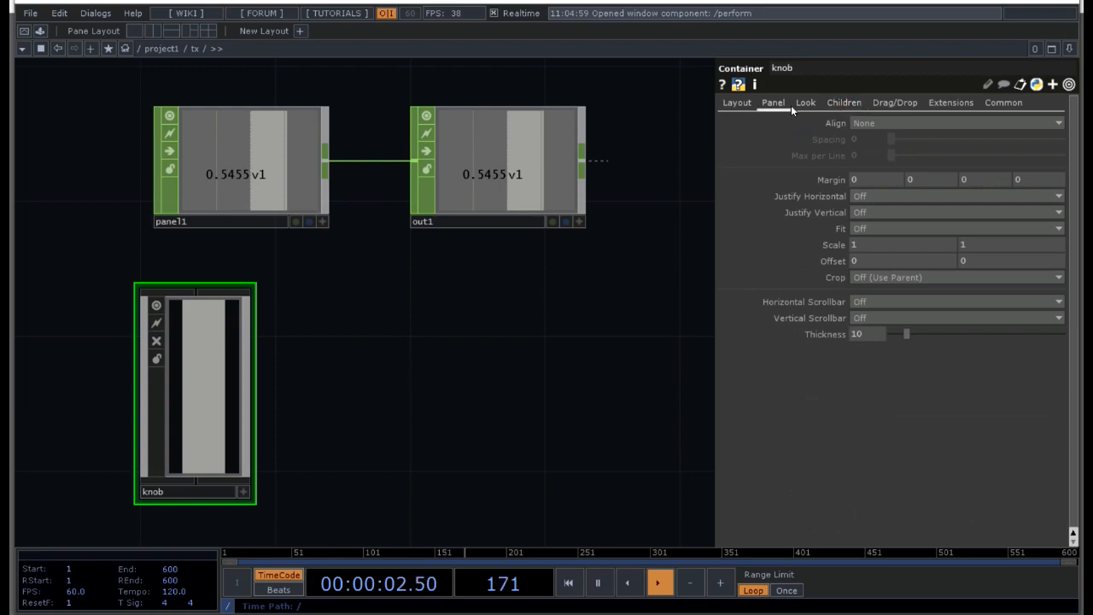
left_click(803, 103)
left_click(773, 103)
left_click(804, 104)
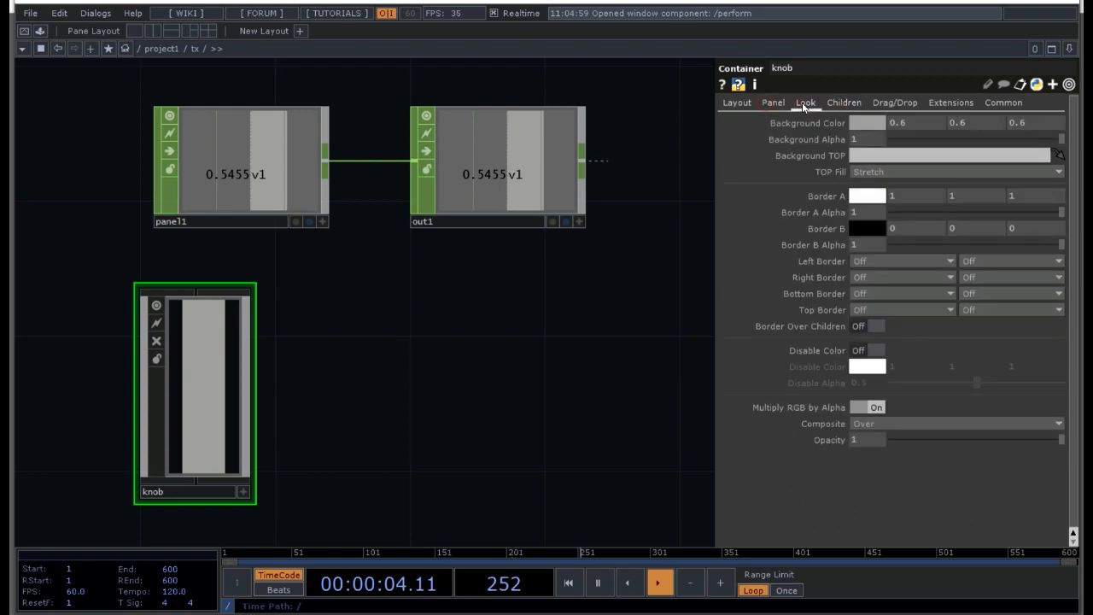
left_click(863, 125)
left_click(1017, 115)
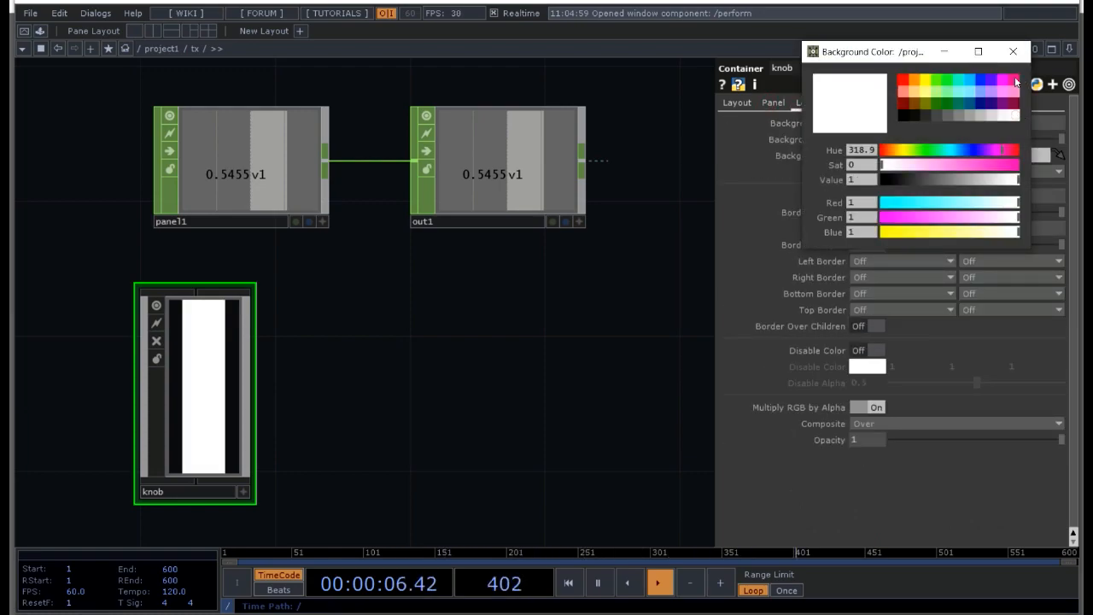
left_click(1013, 52)
key("p")
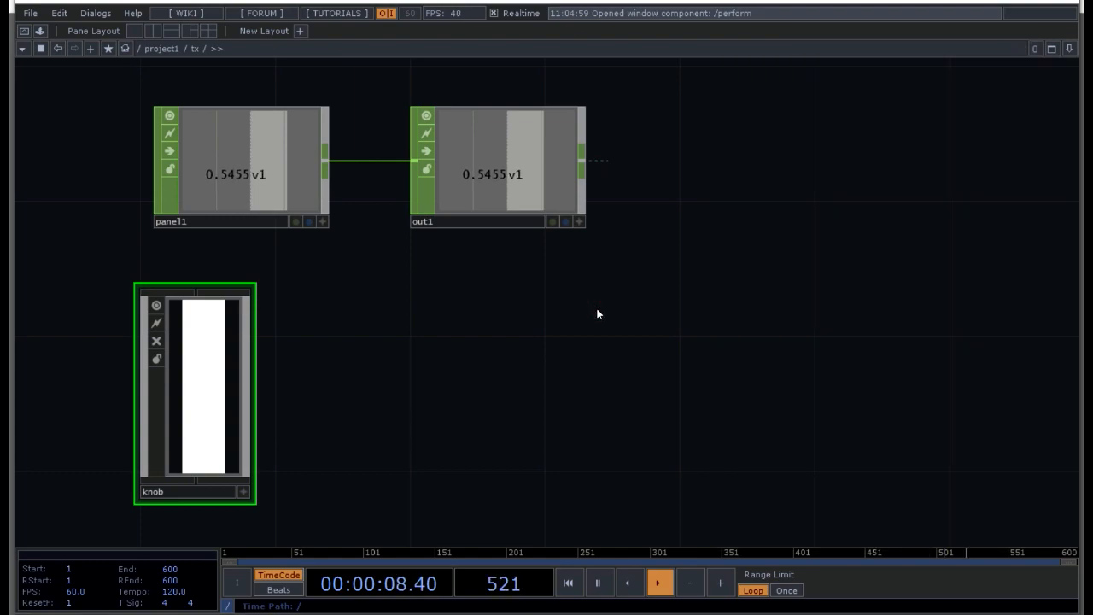
key("u")
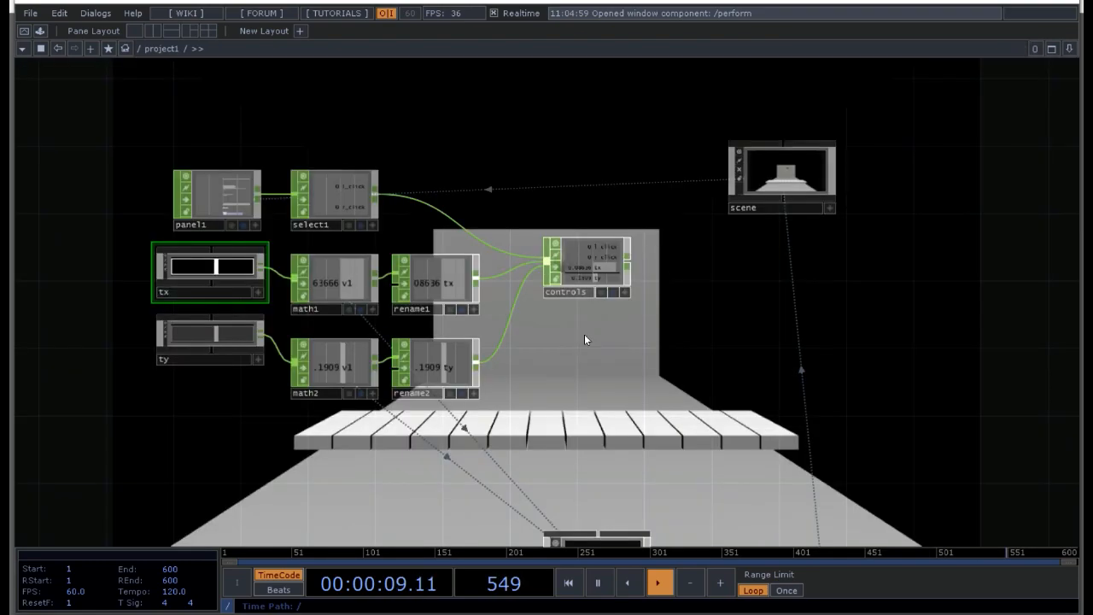
Step: Inside the ty slider component, set the knob's background color to white and return to project1
left_click(223, 341)
key("i")
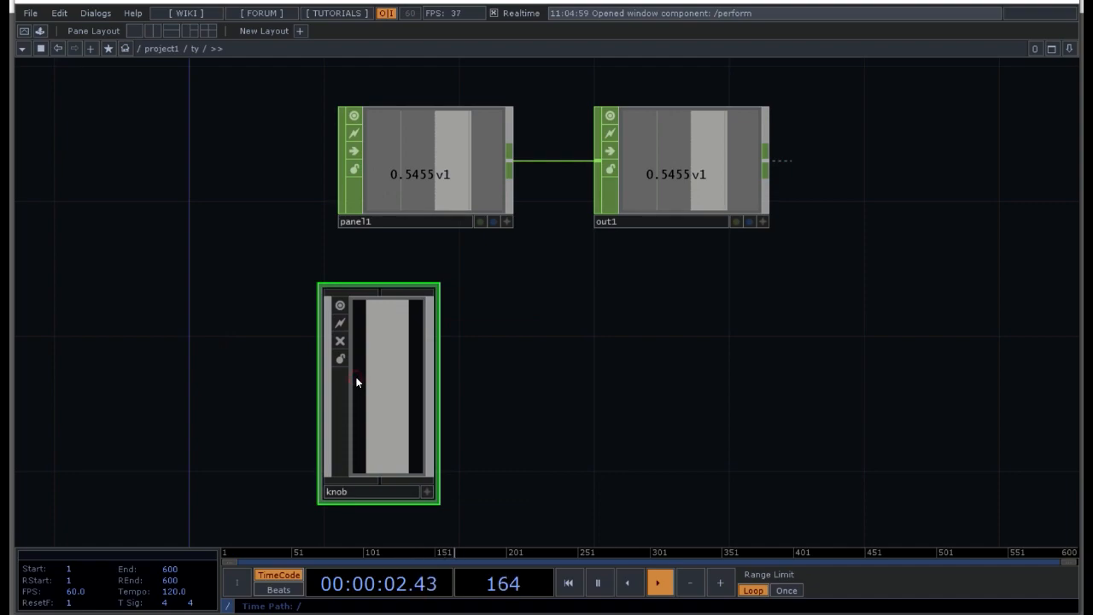
key("p")
left_click(777, 107)
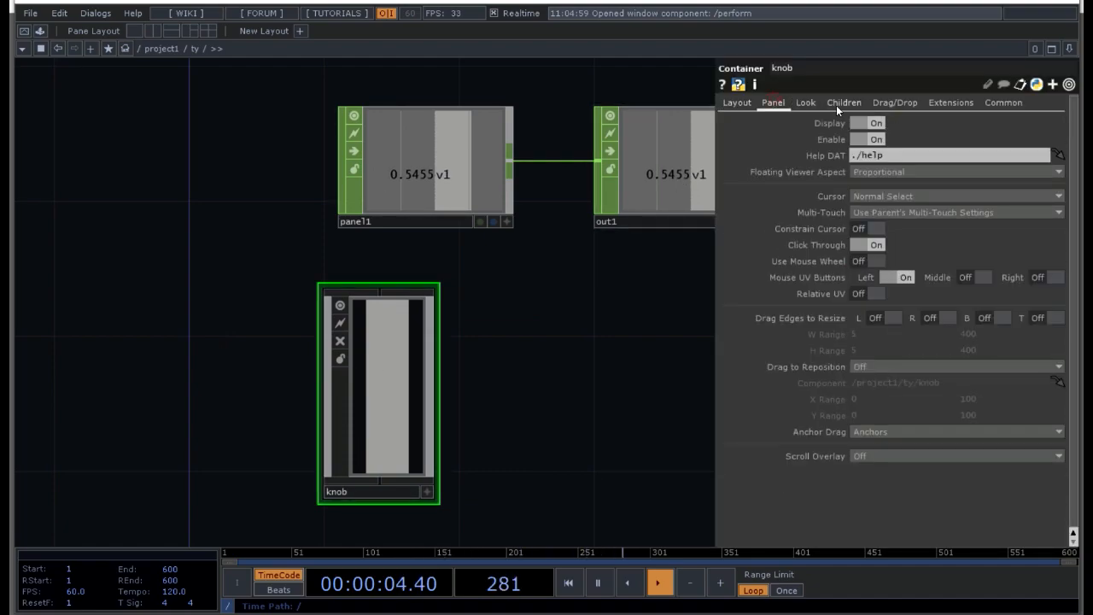
left_click(806, 104)
left_click(860, 121)
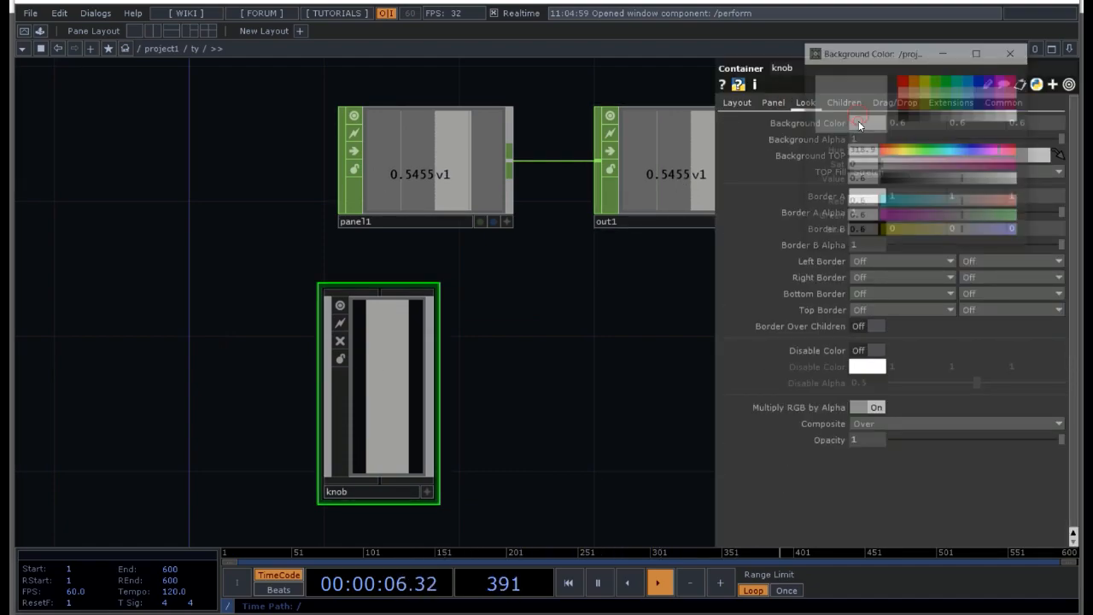
left_click(1018, 115)
left_click(1013, 51)
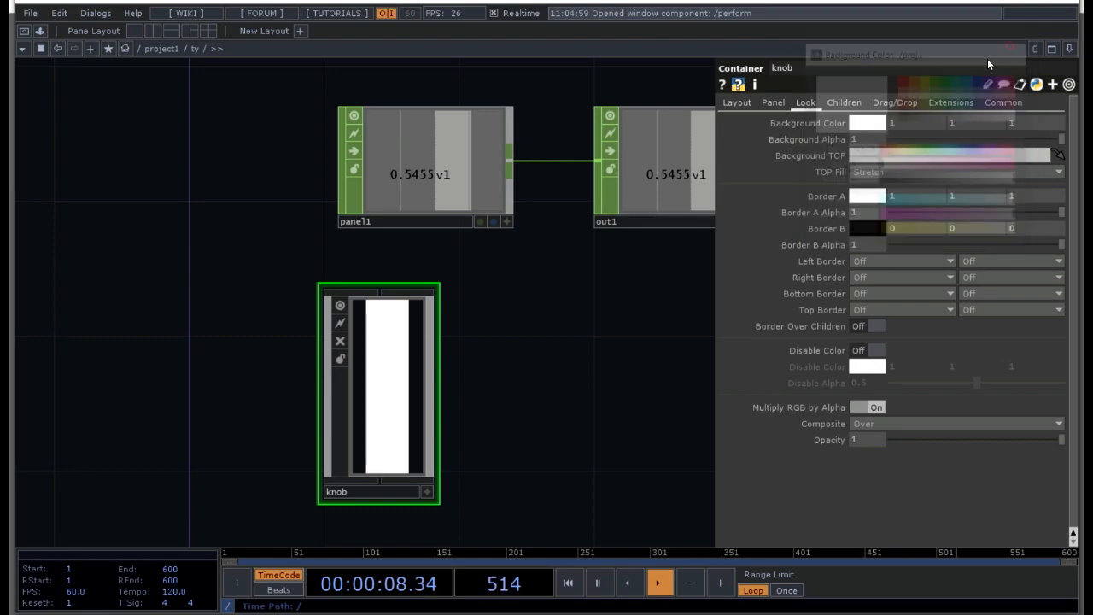
key("u")
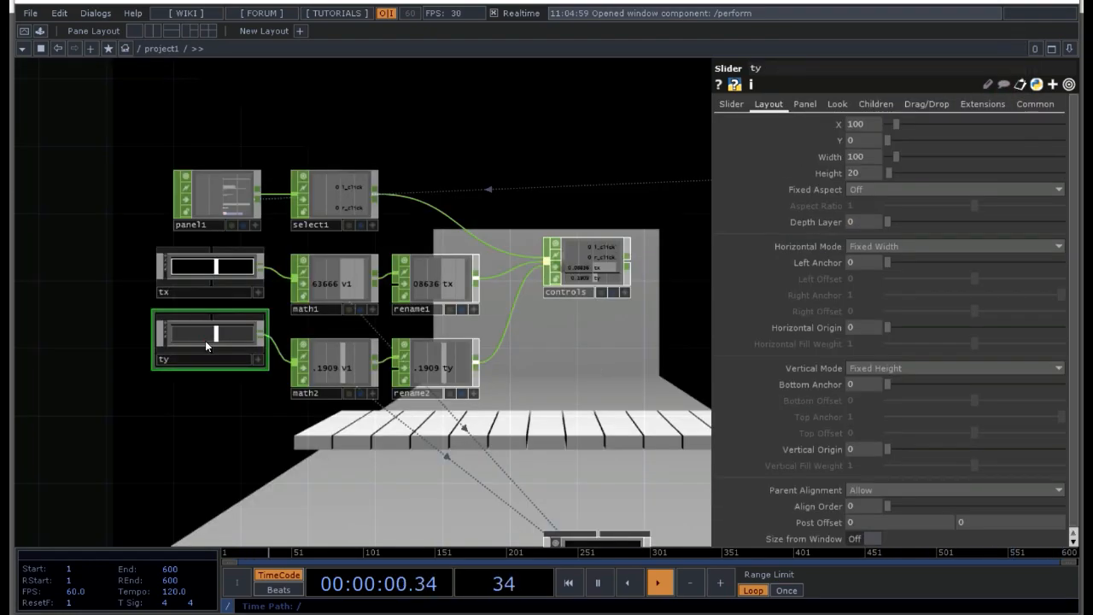
Step: Set the ty slider's Border A color to white and its background color to dark violet-blue (0.178431, 0, 0.5)
left_click(838, 104)
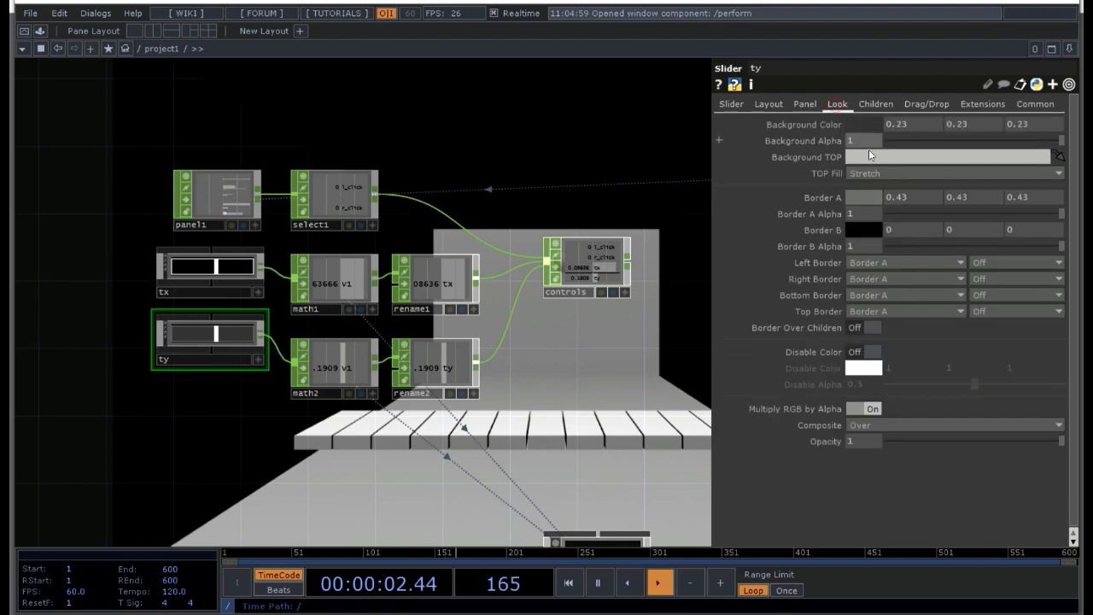
left_click(857, 197)
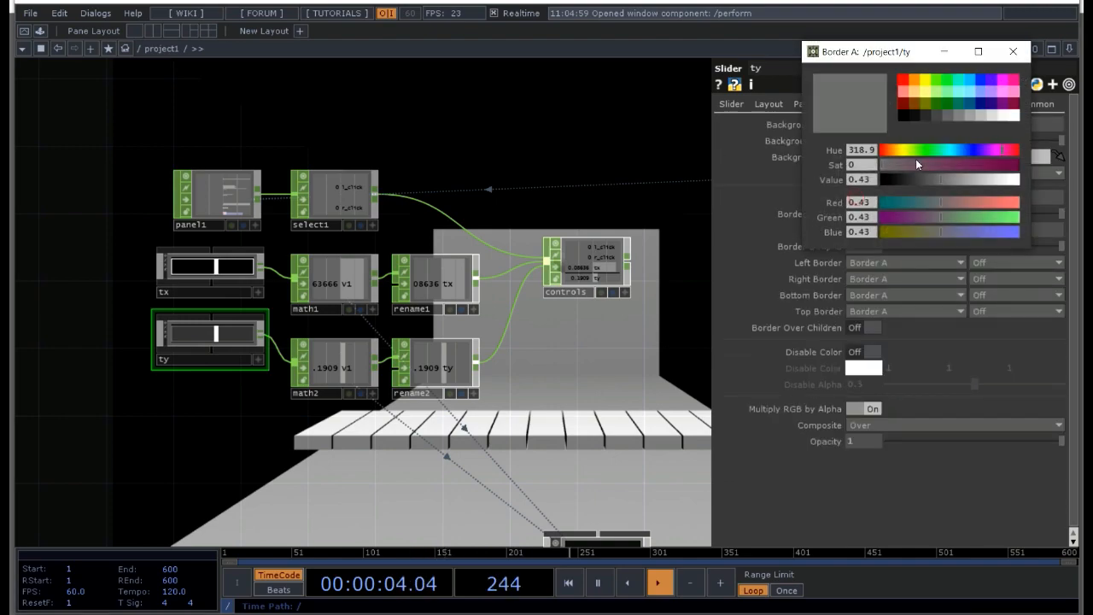
left_click(1014, 115)
left_click(1011, 53)
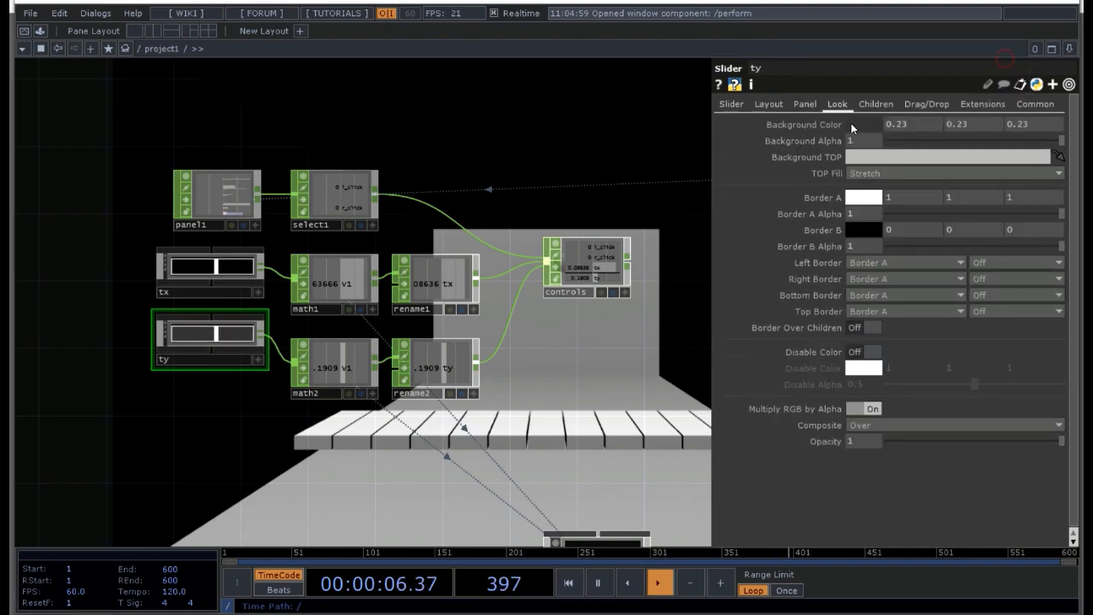
left_click(854, 123)
left_click(984, 108)
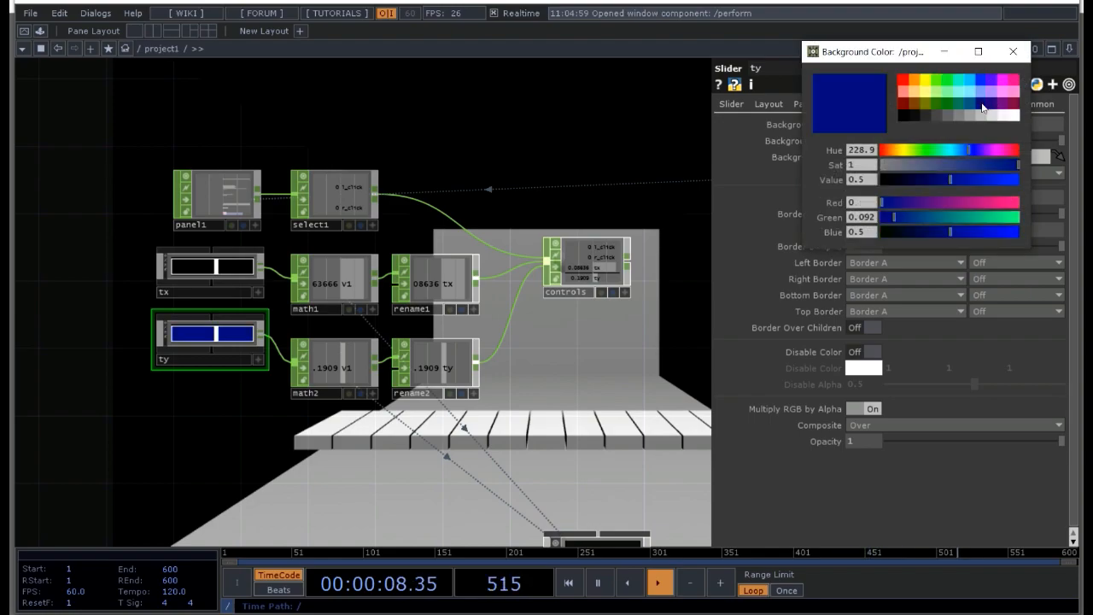
left_click(994, 107)
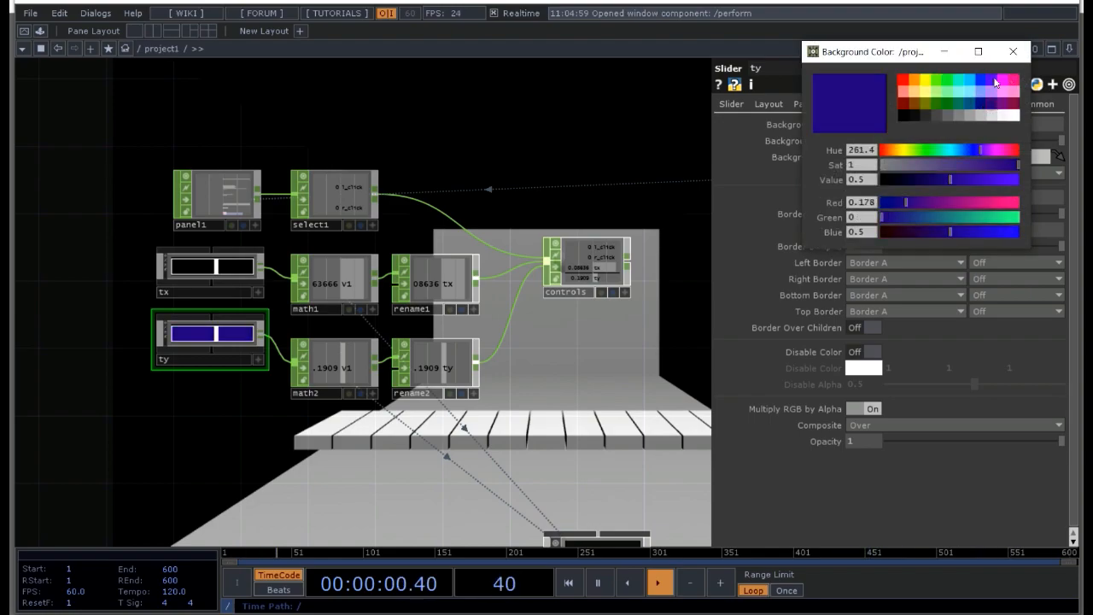
left_click(1013, 52)
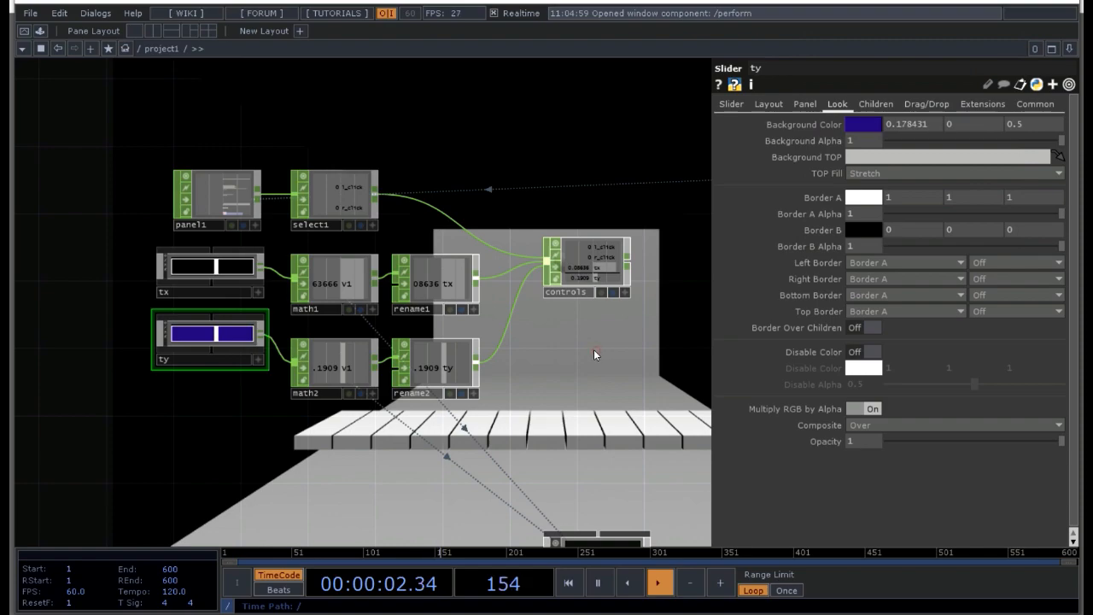
Step: Hide the parameters and preview the styled sliders in the perform window, then exit it
key("p")
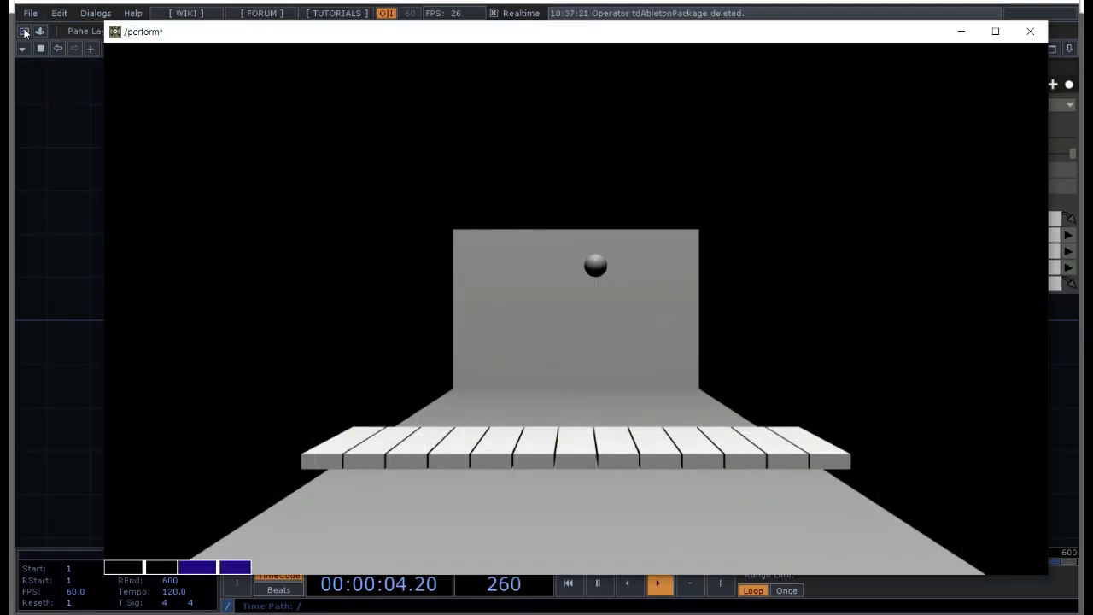
left_click(24, 31)
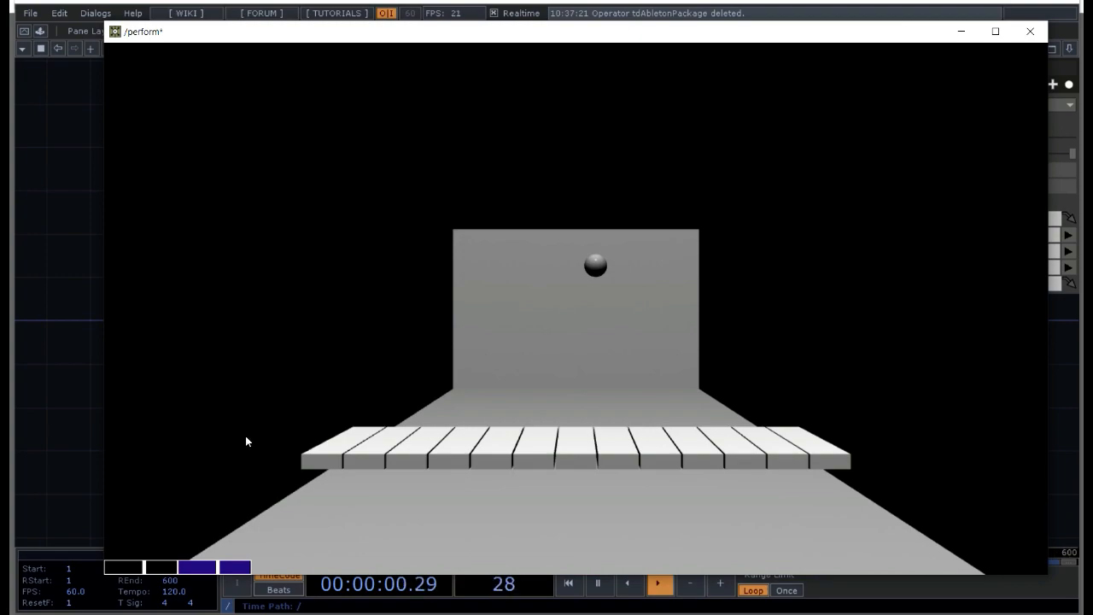
key("Escape")
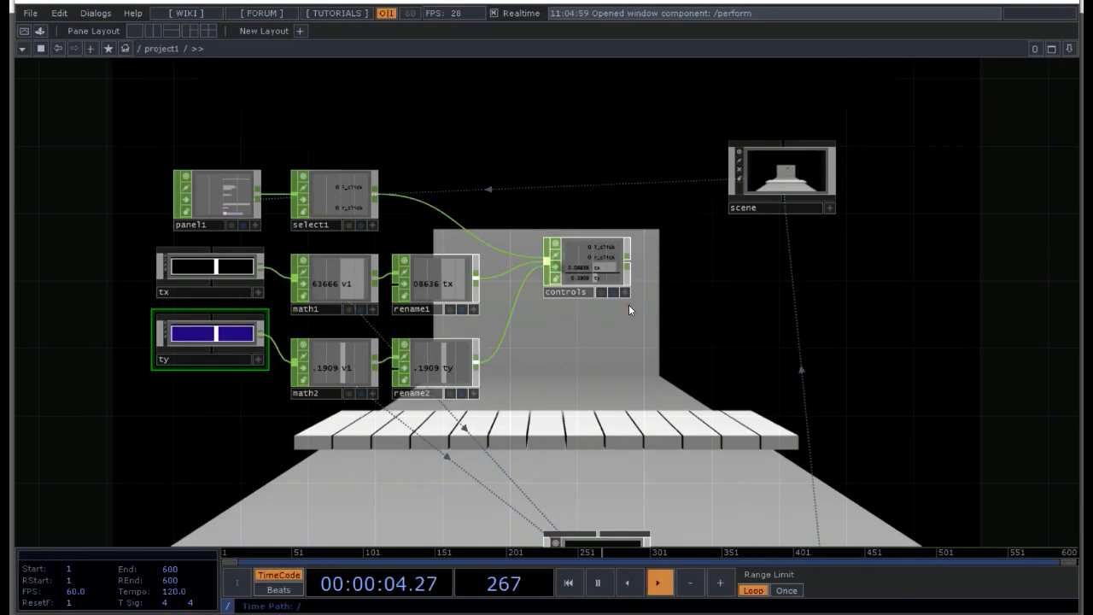
Step: Split the workspace into two side-by-side panes and enter the bsolver1 component in the second one
left_click_drag(618, 364, 622, 309)
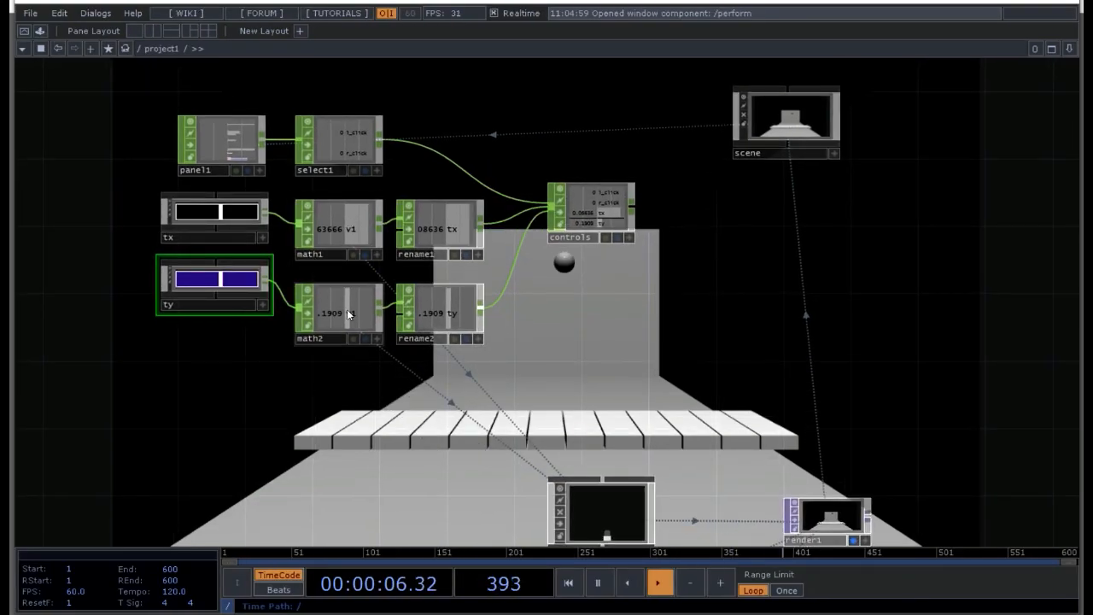
left_click(608, 209)
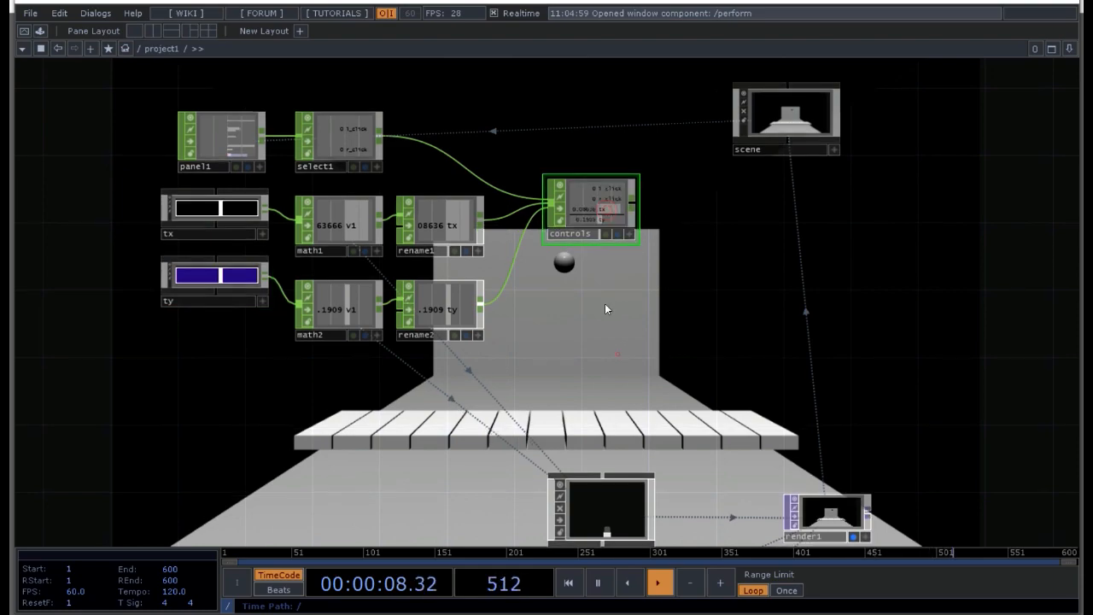
left_click_drag(605, 305, 562, 215)
left_click(587, 149)
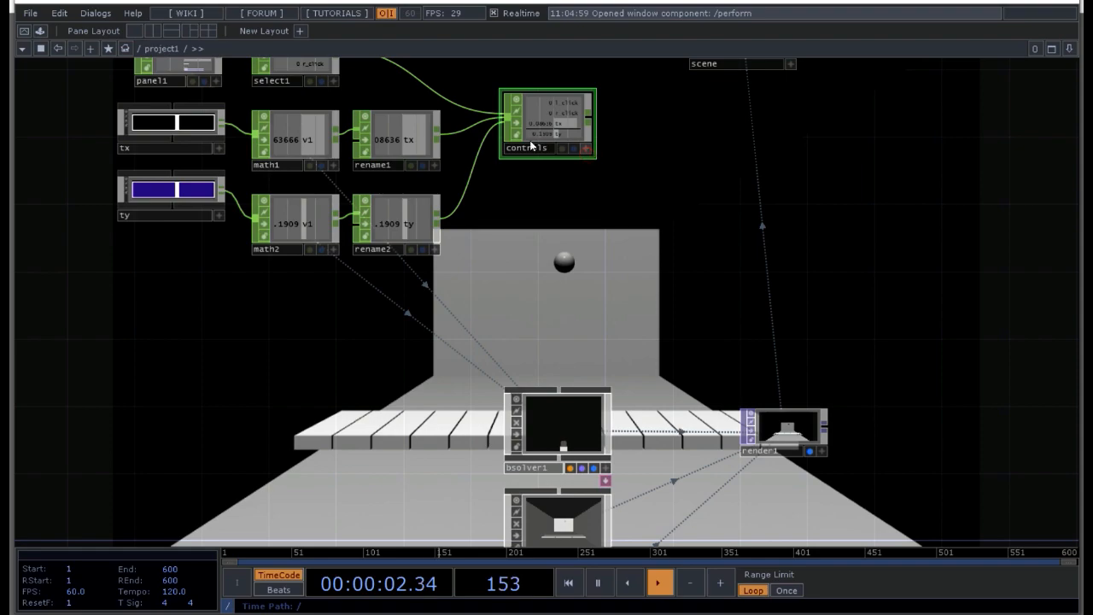
left_click(154, 32)
left_click_drag(807, 293, 762, 475)
left_click_drag(1003, 403, 720, 229)
scroll(733, 325, "down", 5)
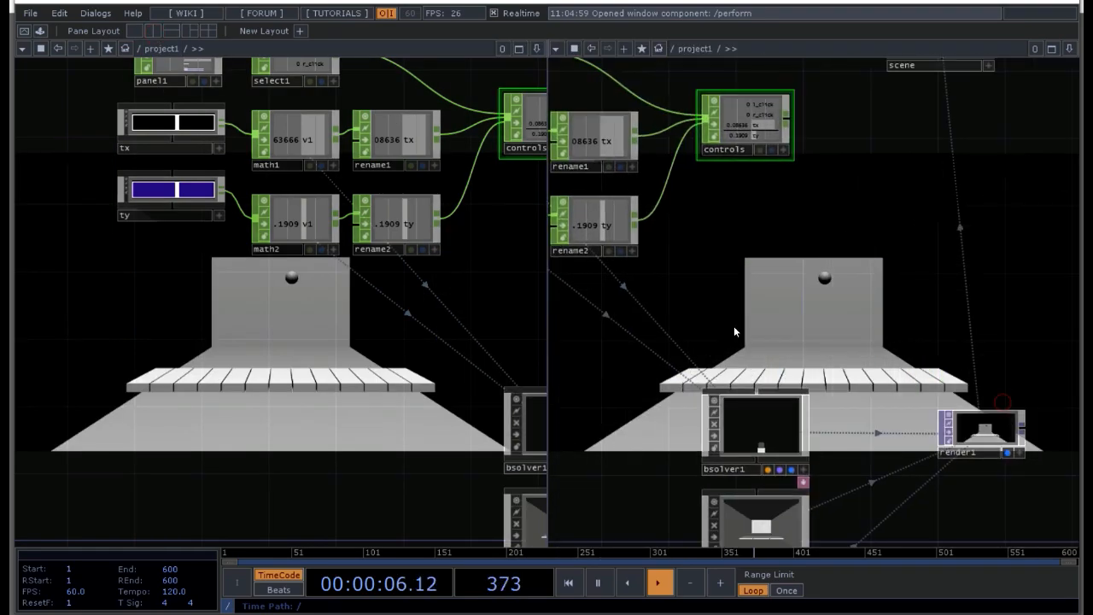
double_click(751, 394)
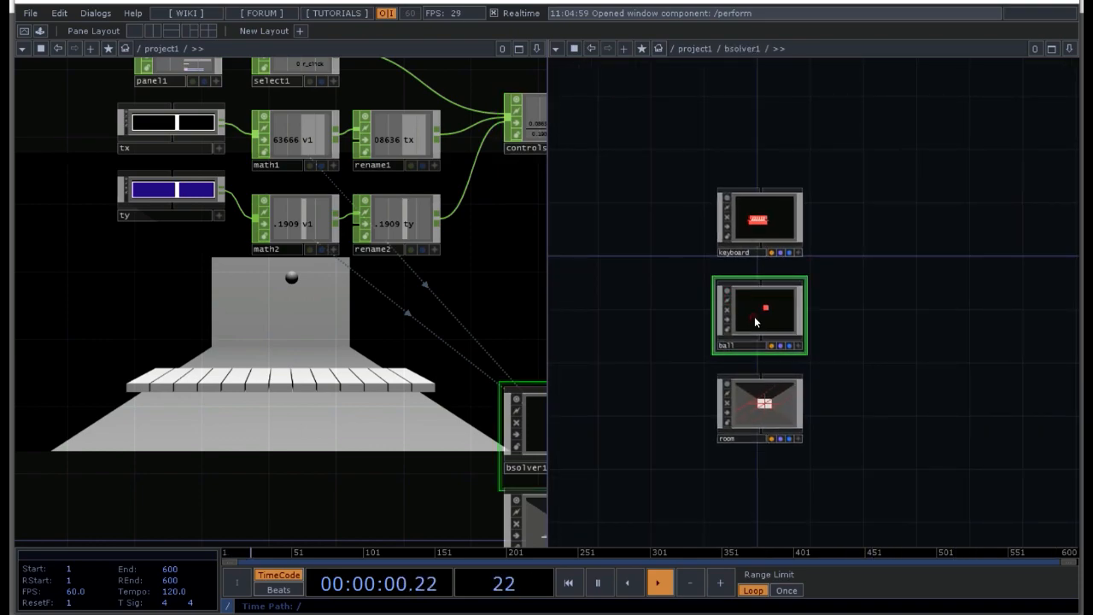
Step: Link the ball actor's Translate X and Y to the tx and ty channels of controls as CHOP references
key("p")
left_click_drag(490, 220, 319, 321)
left_click(415, 249)
left_click_drag(399, 227, 379, 228)
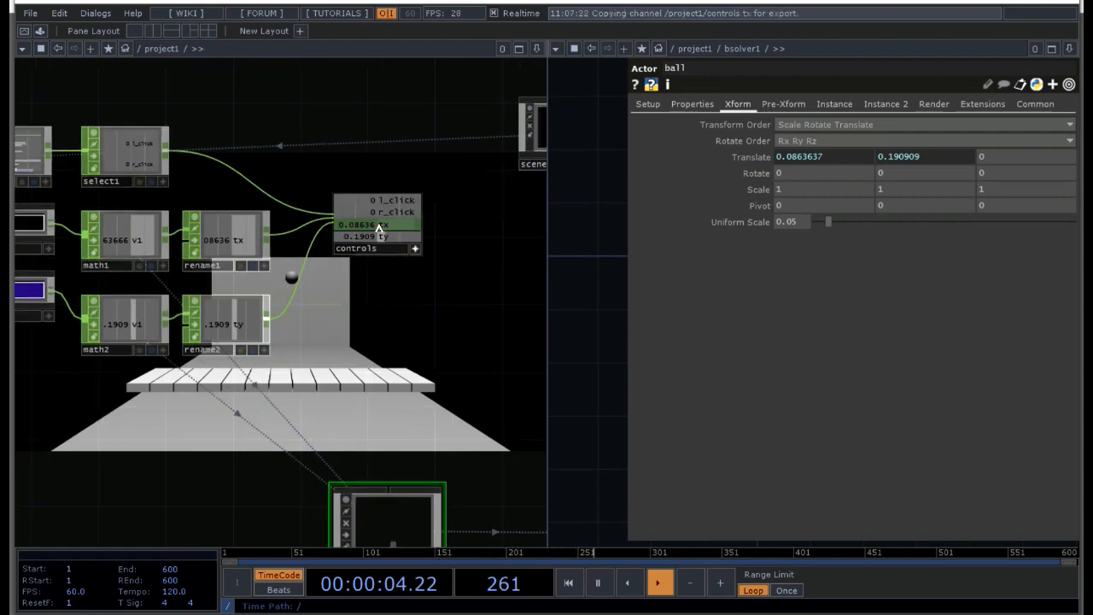
left_click_drag(715, 150, 796, 157)
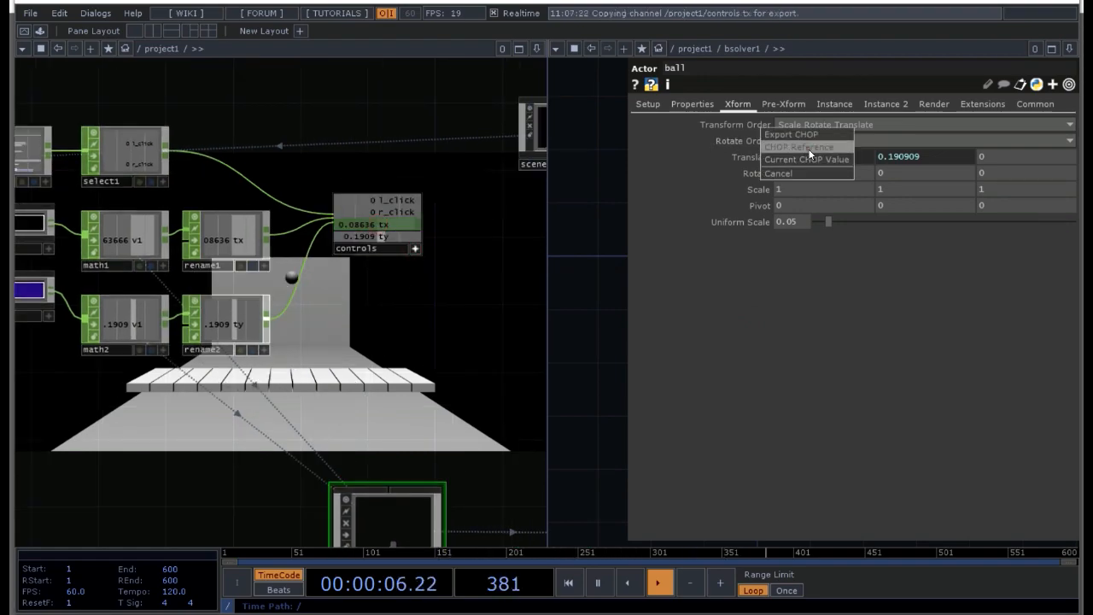
left_click(799, 161)
left_click_drag(381, 236, 910, 156)
left_click(913, 162)
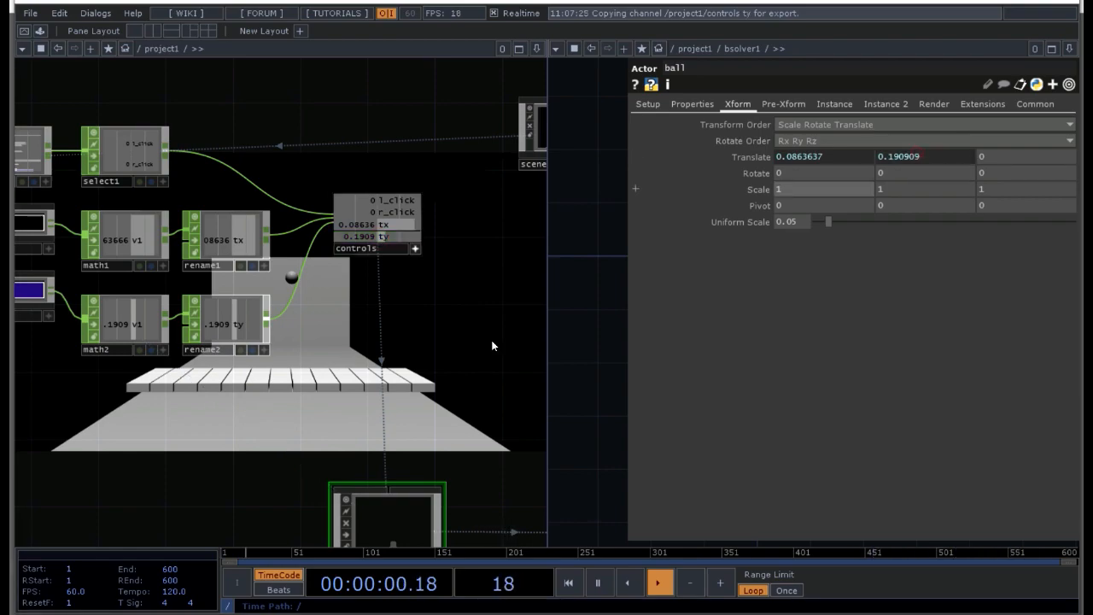
left_click(584, 315)
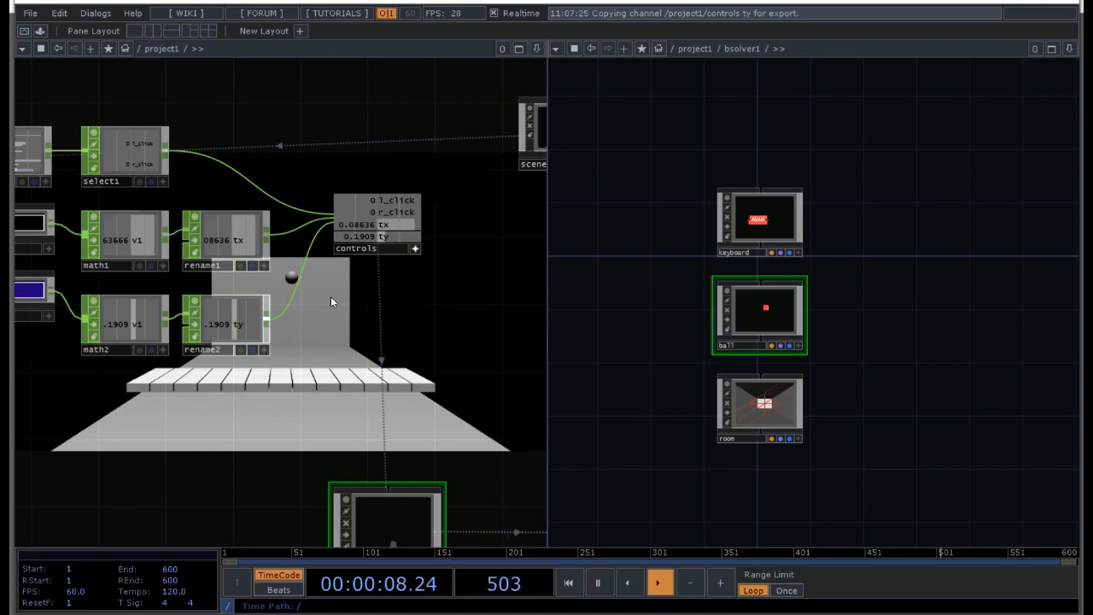
Step: Link bsolver1's Start Sim parameter to the l_click channel of controls as a CHOP reference
mouse_move(404, 339)
left_mouse_down()
mouse_move(356, 272)
mouse_move(308, 253)
left_mouse_up()
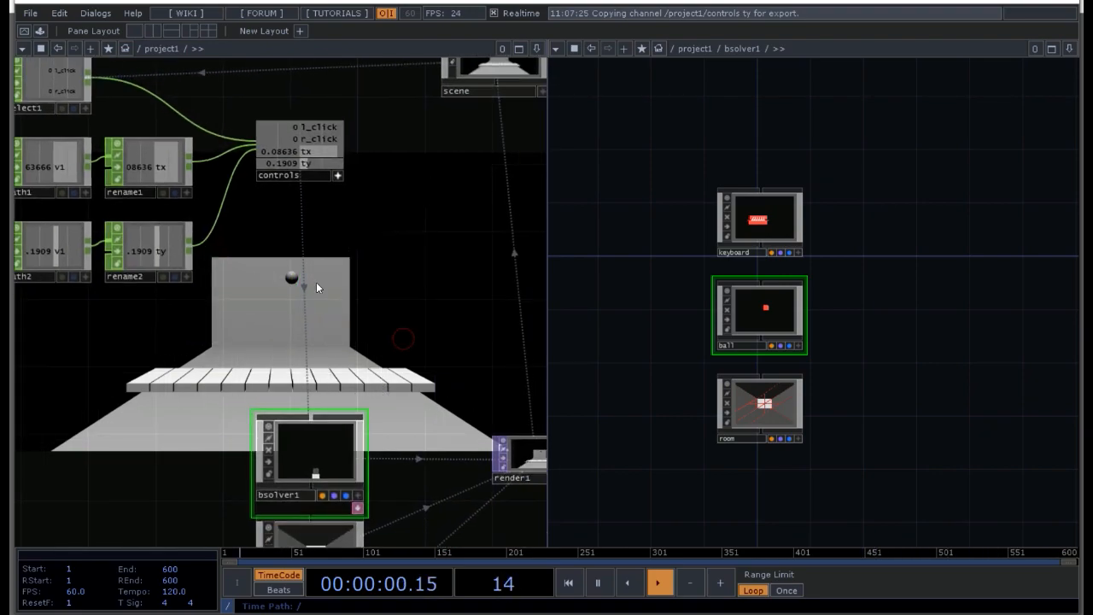
left_click_drag(349, 287, 368, 330)
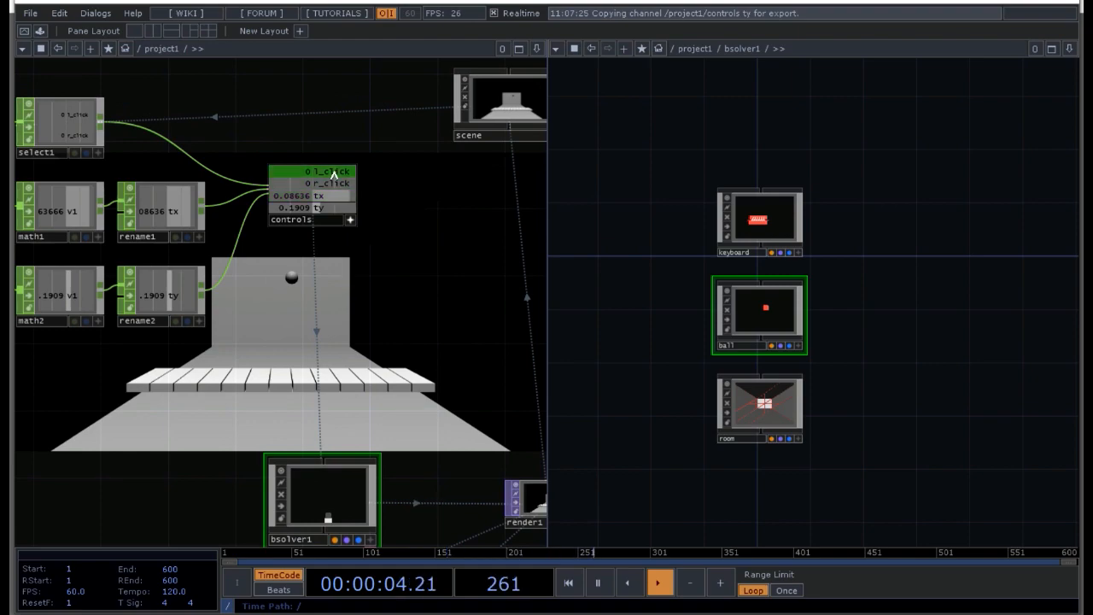
left_click_drag(371, 353, 323, 297)
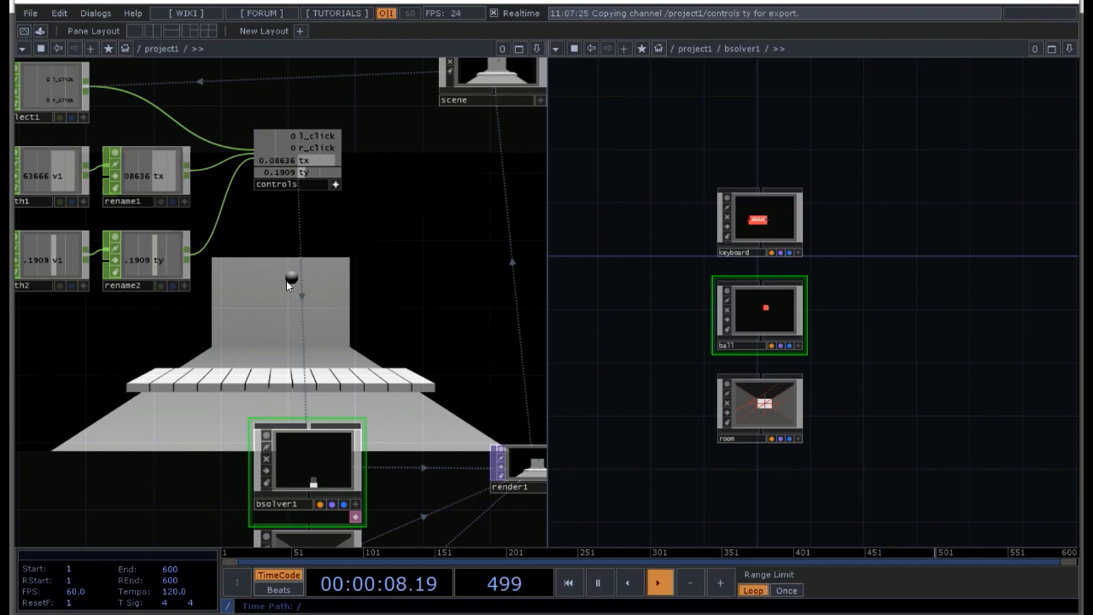
left_click(305, 139)
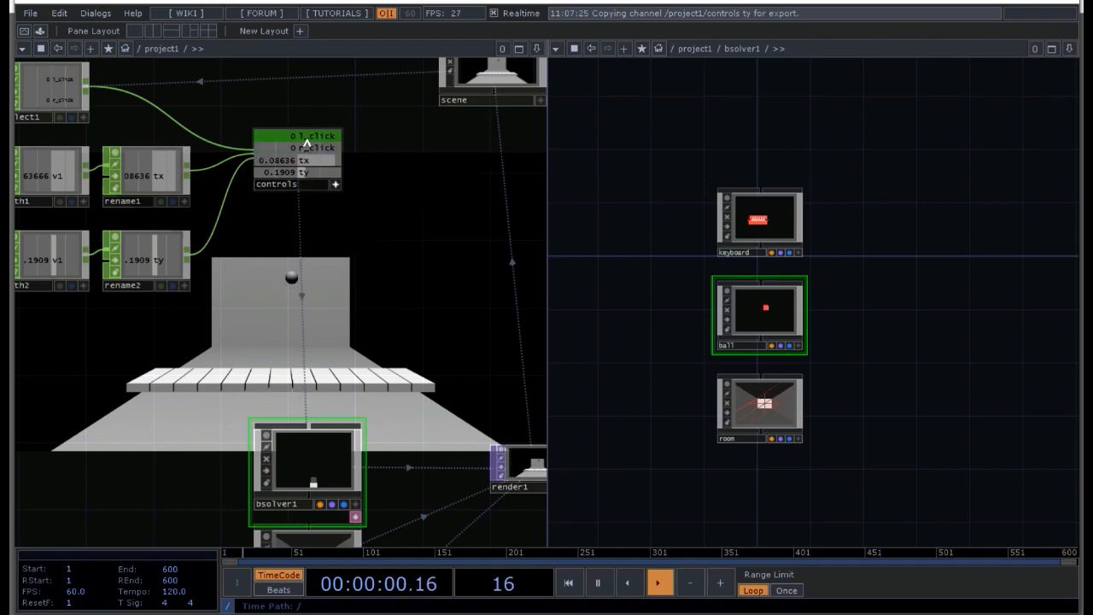
left_click_drag(306, 139, 345, 240)
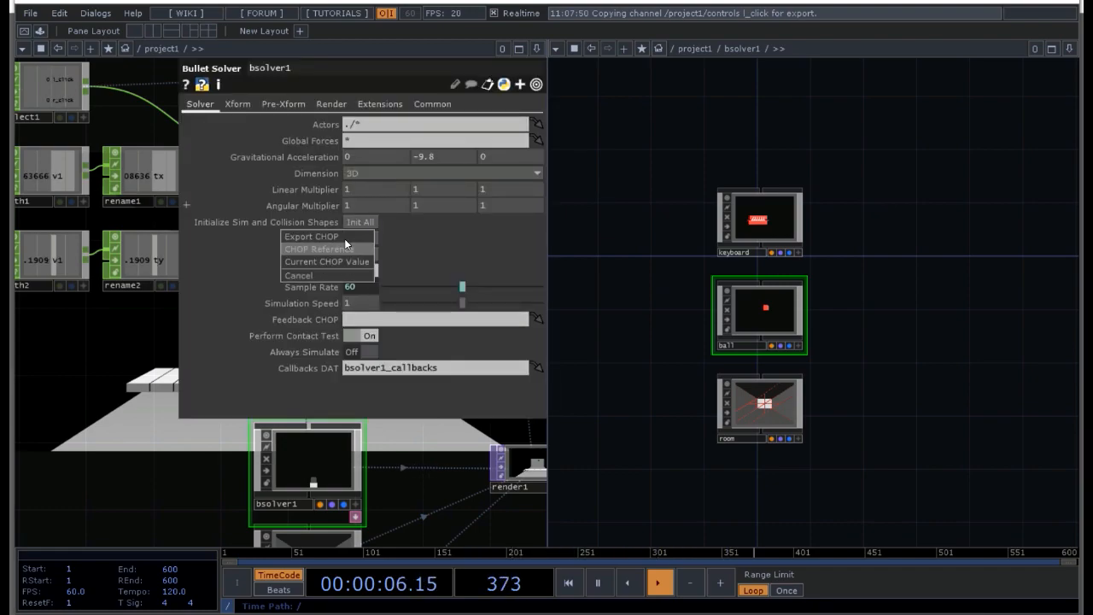
left_click(347, 248)
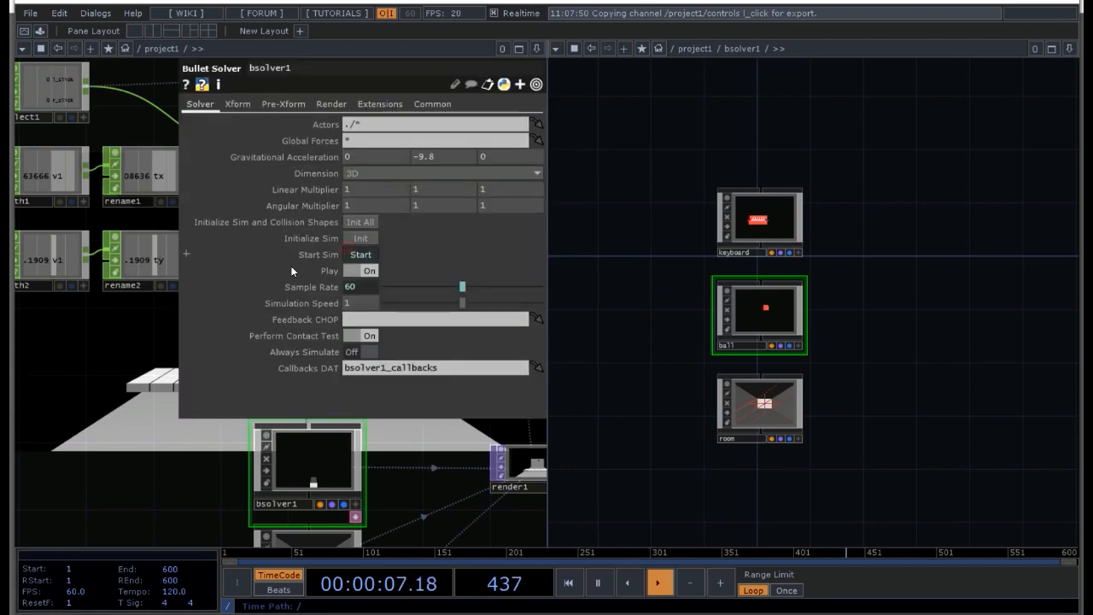
left_click(141, 378)
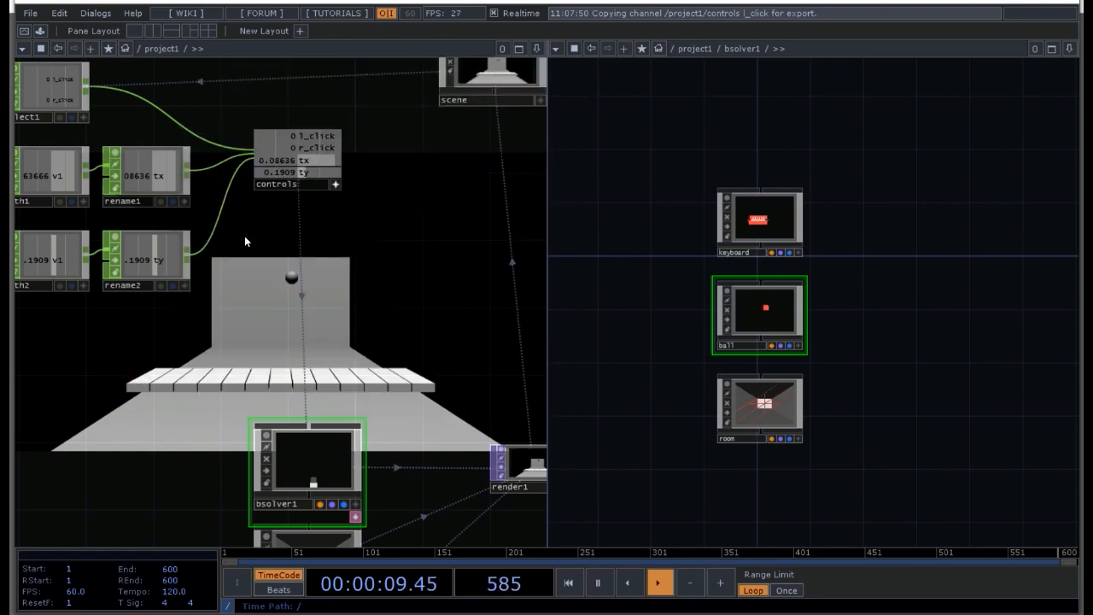
Step: Link bsolver1's Initialize Sim parameter to the r_click channel of controls as a CHOP reference
left_click(323, 151)
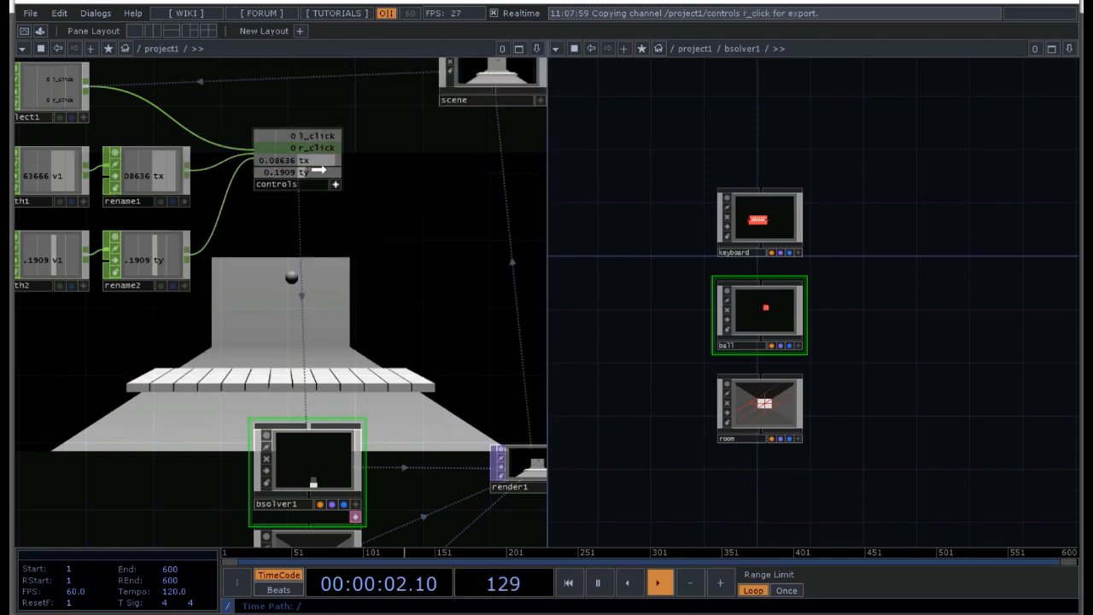
key("p")
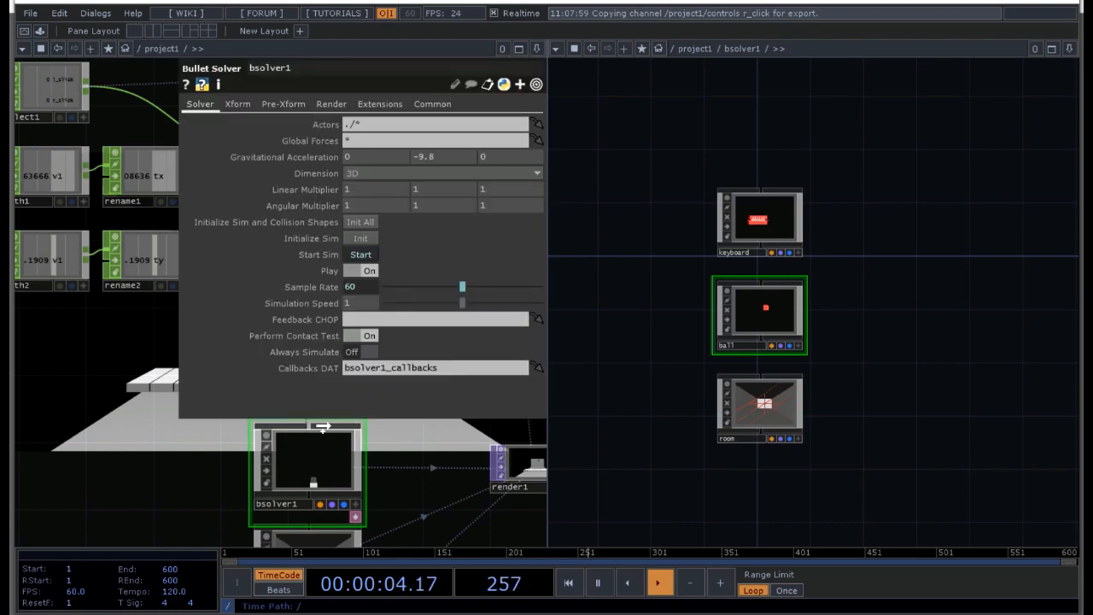
right_click(350, 241)
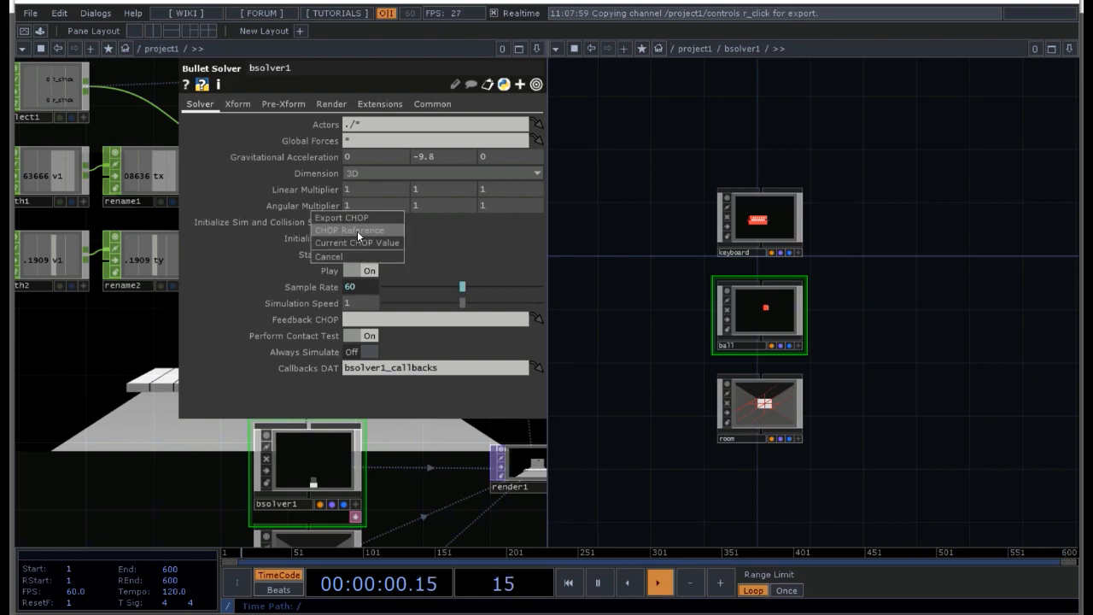
left_click(357, 232)
left_click(132, 374)
Step: Test the ball's slider controls in the maximized perform window, moving it horizontally and vertically, and exit perform mode
left_click_drag(531, 122, 372, 293)
left_click(477, 195)
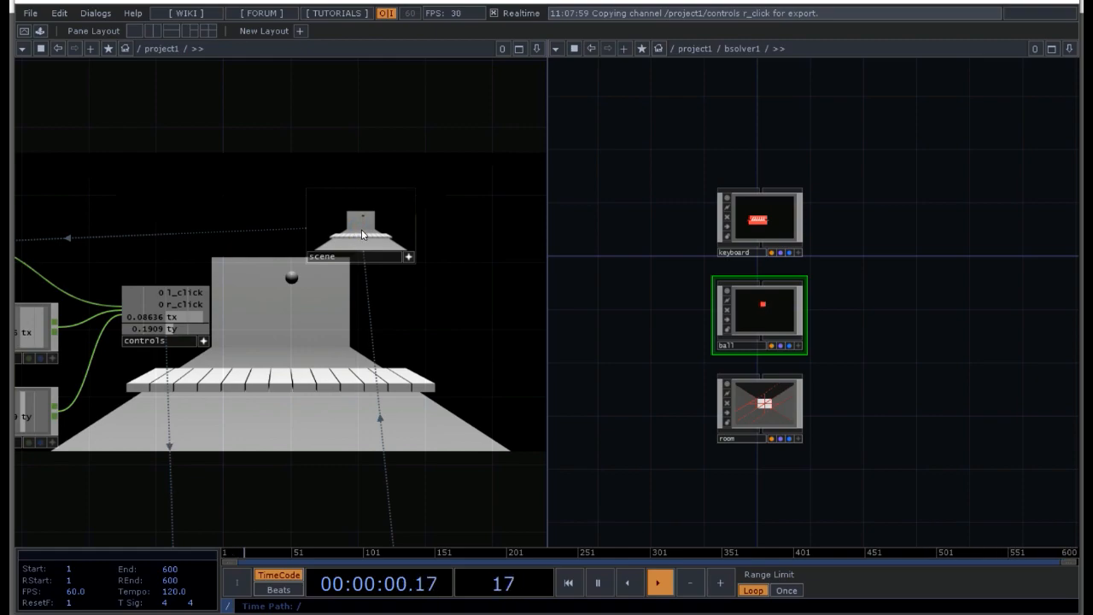
left_click(25, 32)
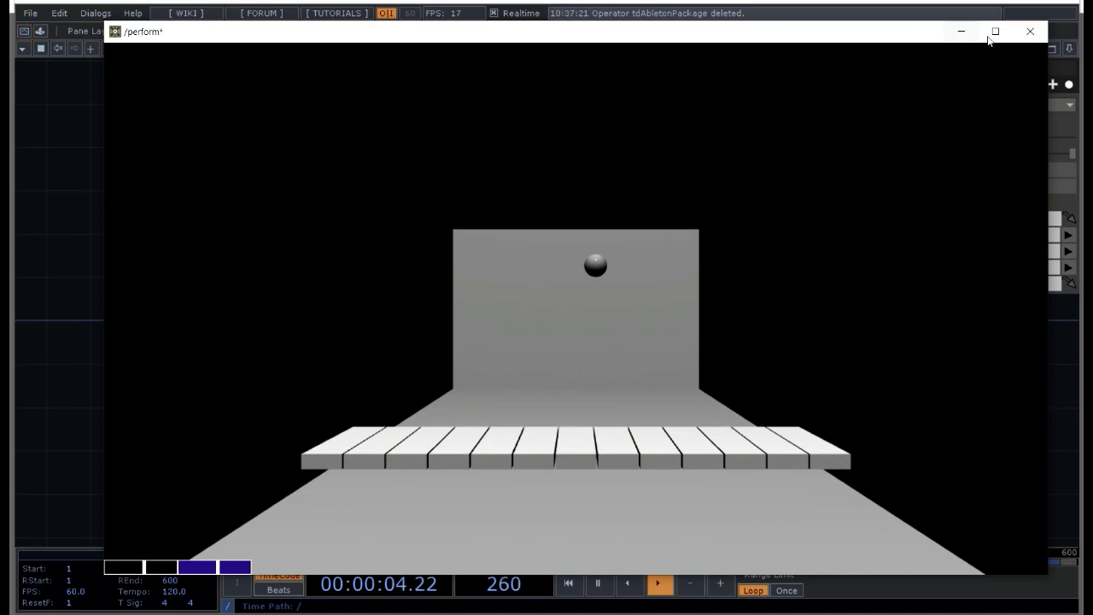
left_click(995, 31)
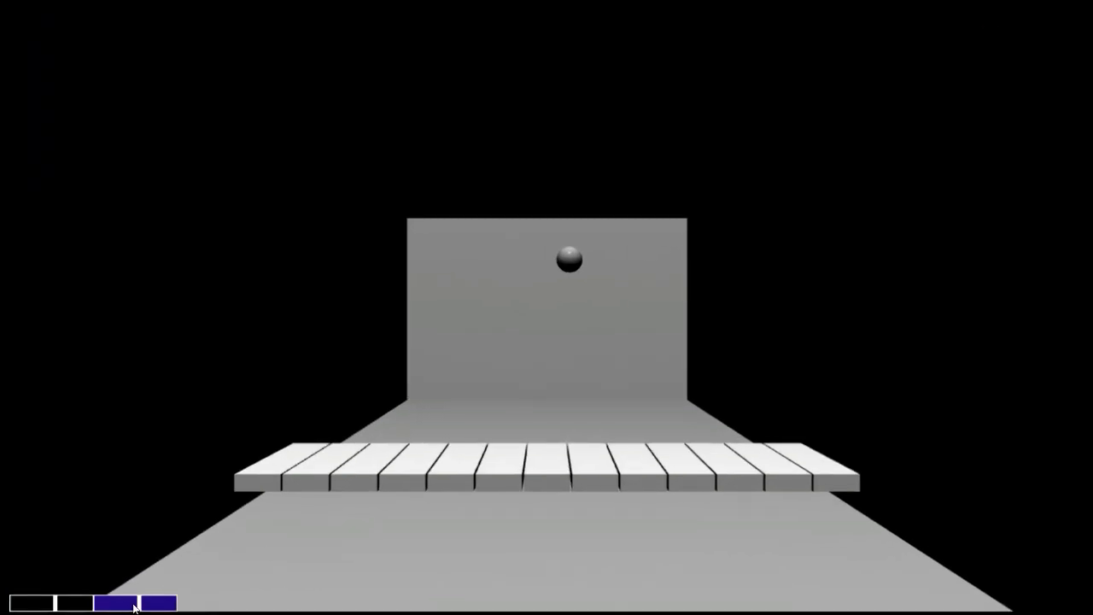
left_click_drag(54, 606, 35, 606)
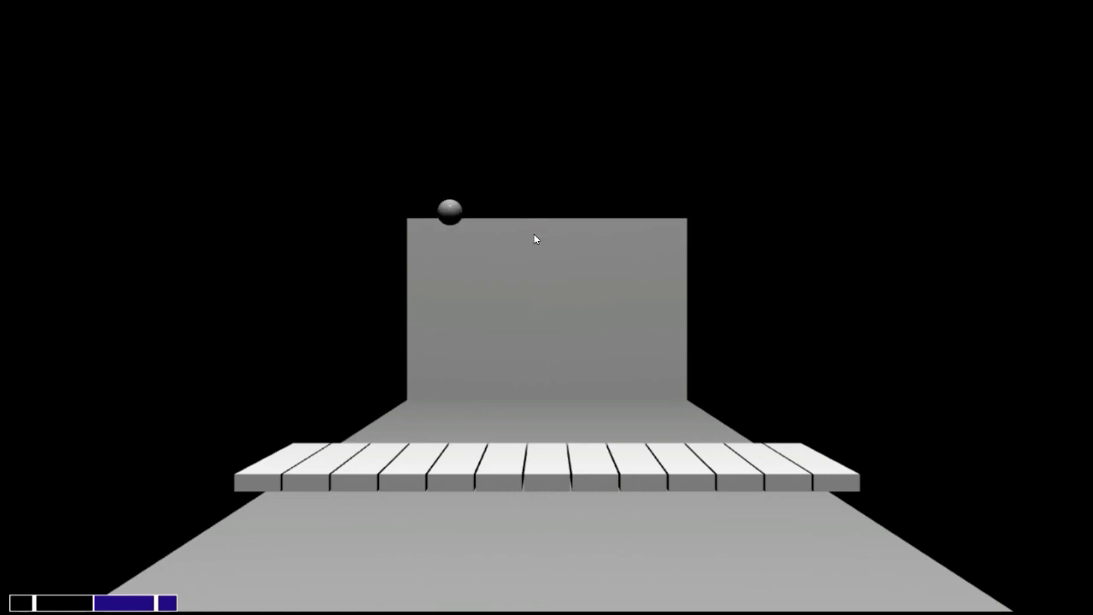
left_click(73, 604)
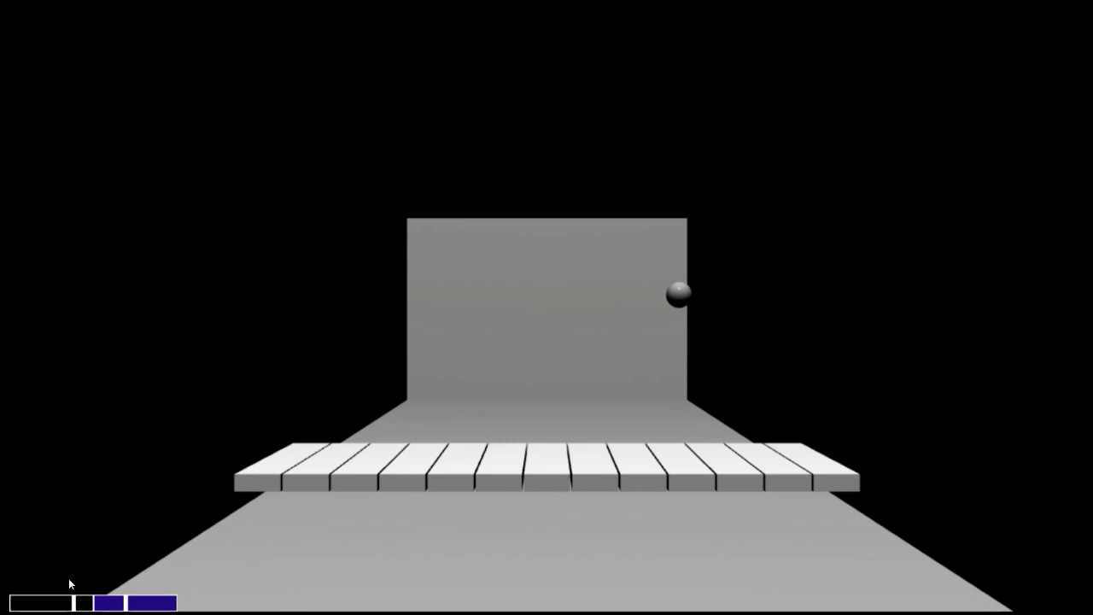
key("Escape")
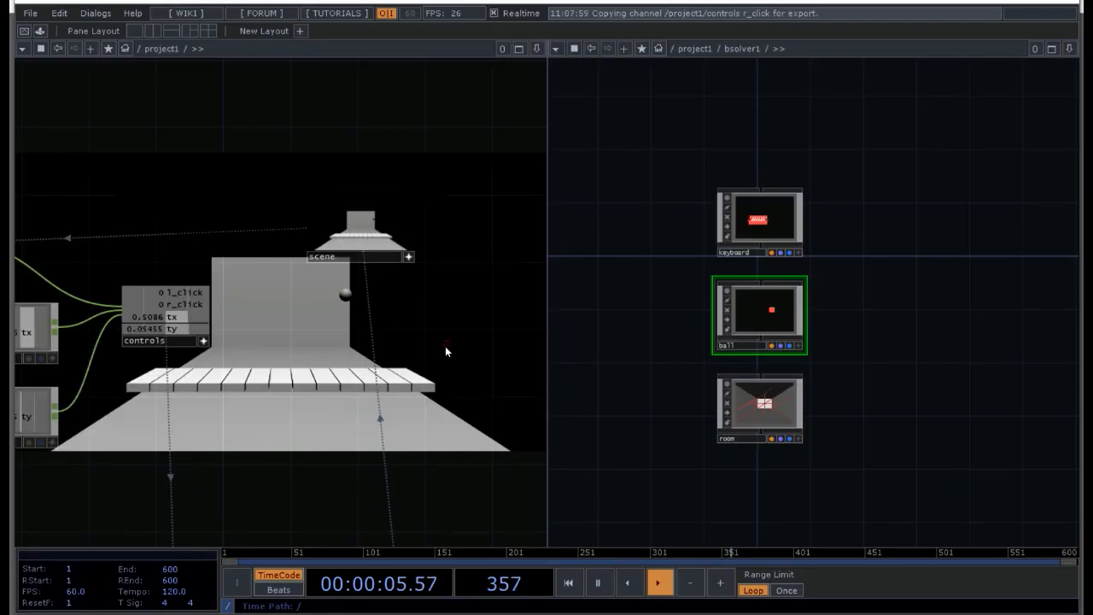
Step: Add a Bullet Solver CHOP beside the keyboard actor inside the bsolver1 component and show its parameters
key("p")
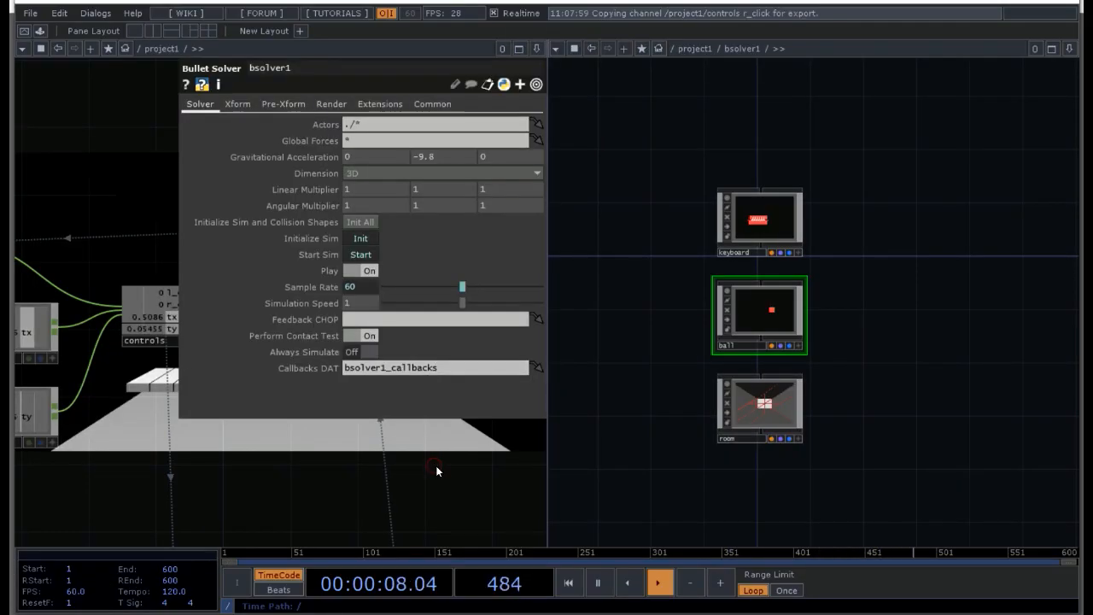
key("p")
scroll(828, 381, "up", 6)
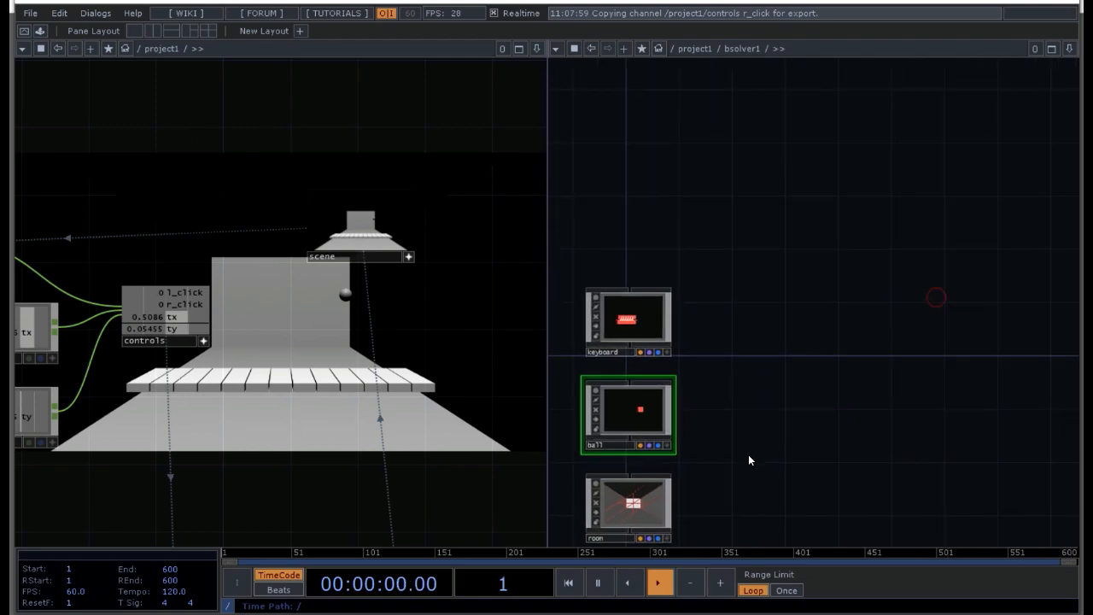
left_click_drag(713, 367, 786, 283)
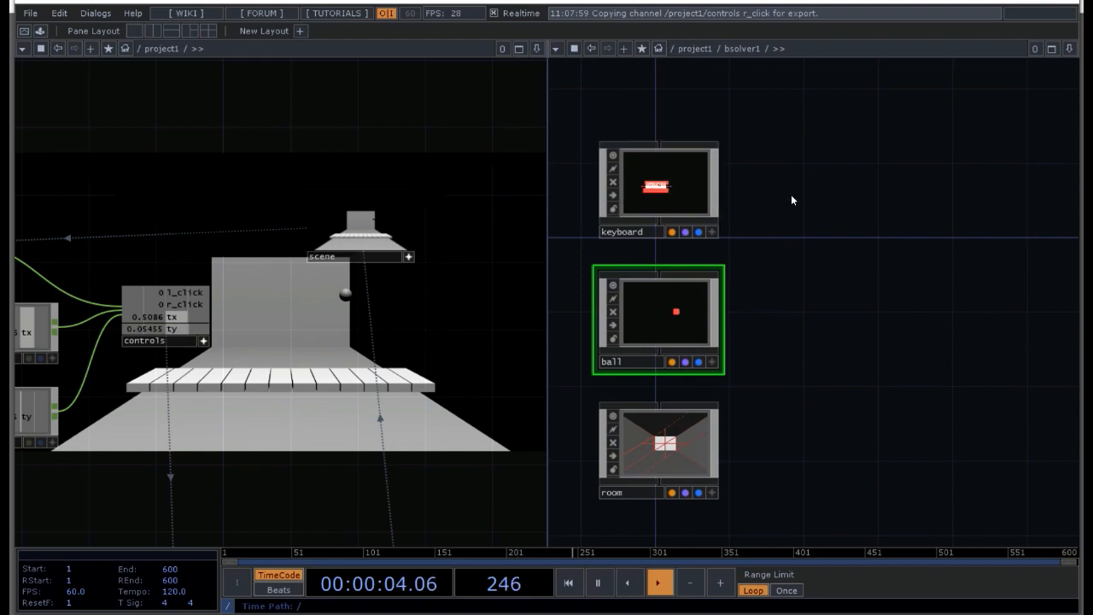
key("Tab")
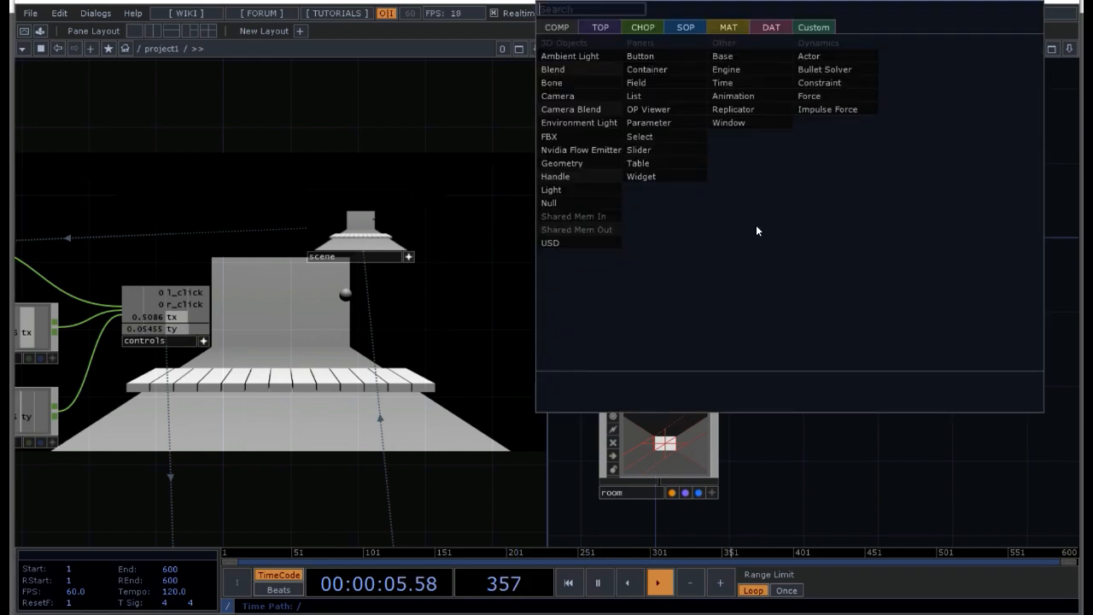
left_click(651, 28)
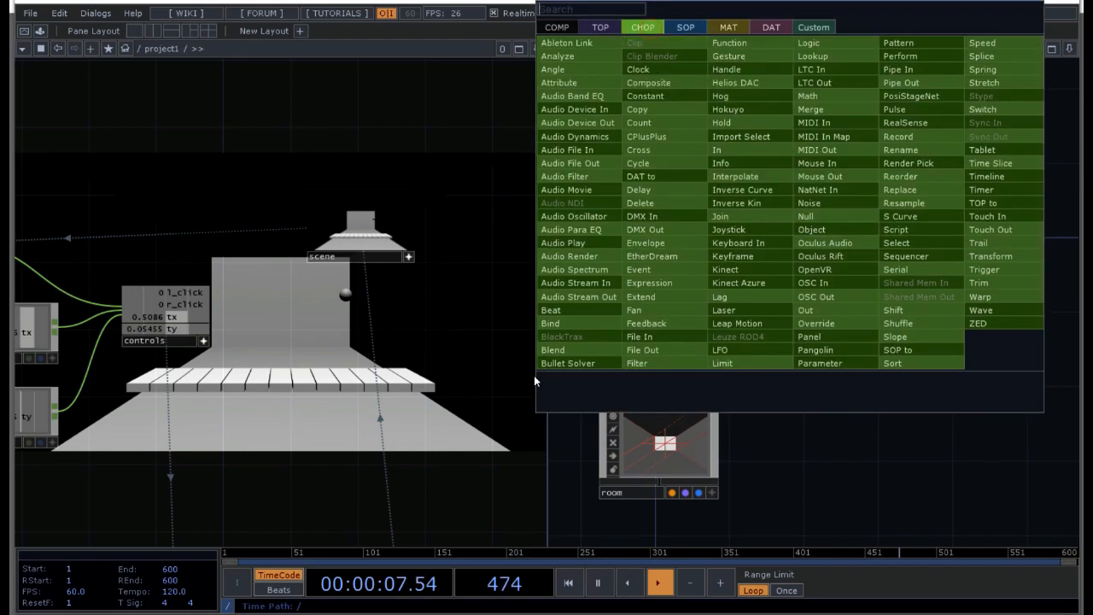
left_click(562, 362)
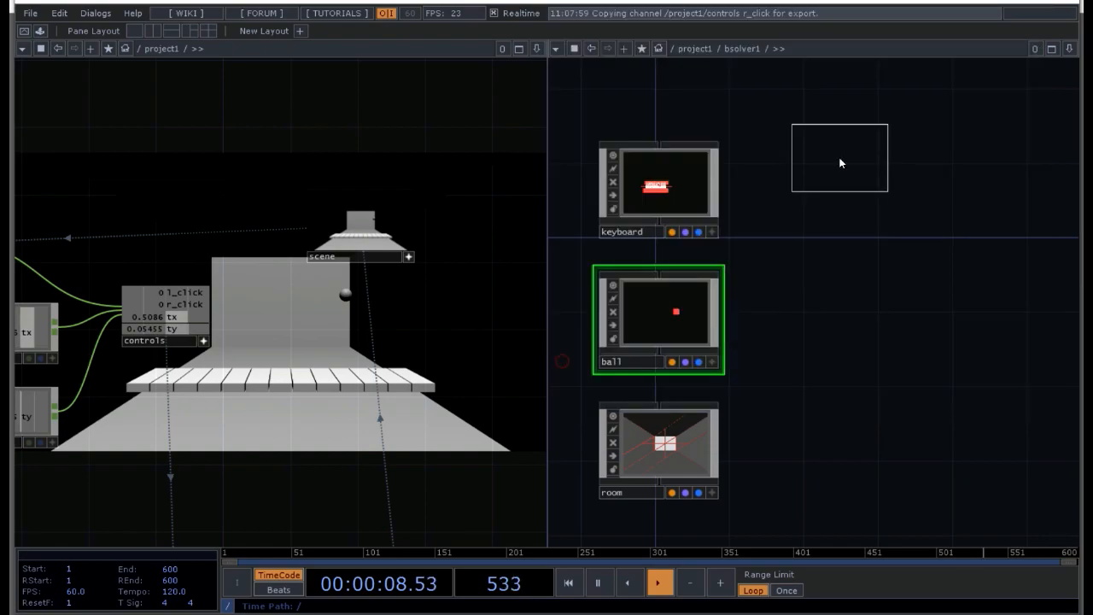
left_click(791, 196)
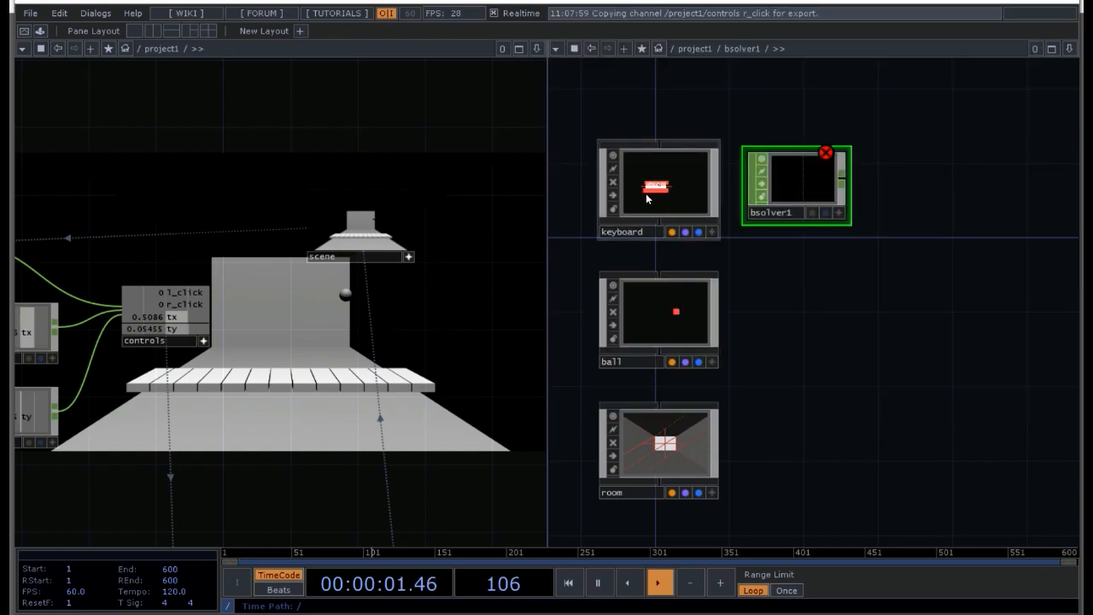
key("p")
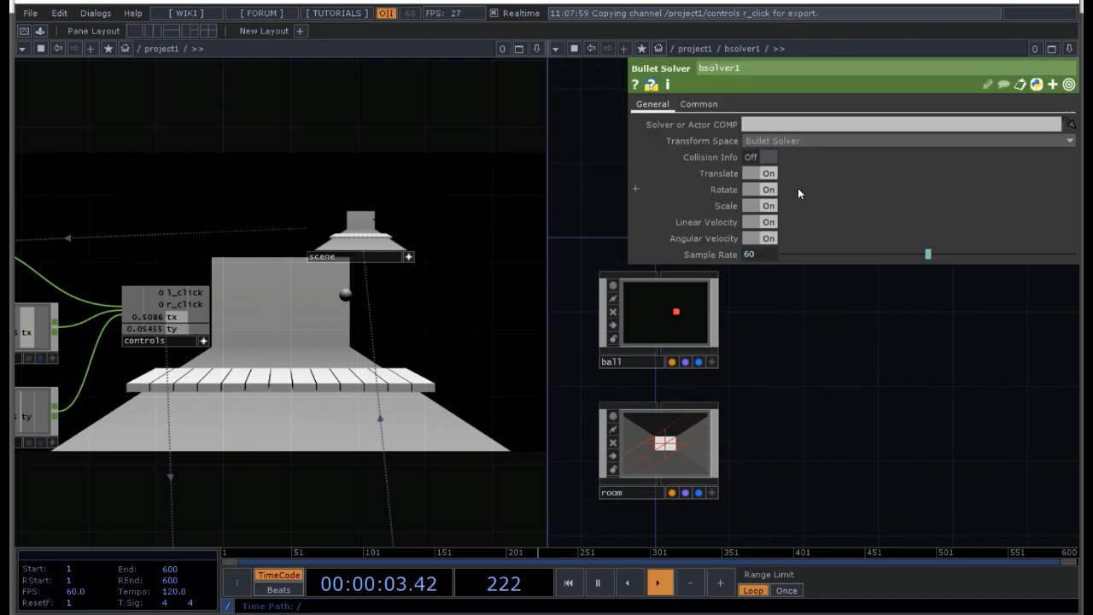
Step: Set the Bullet Solver CHOP's Solver or Actor COMP to keyboard and close its parameters
left_click(868, 372)
left_click(819, 125)
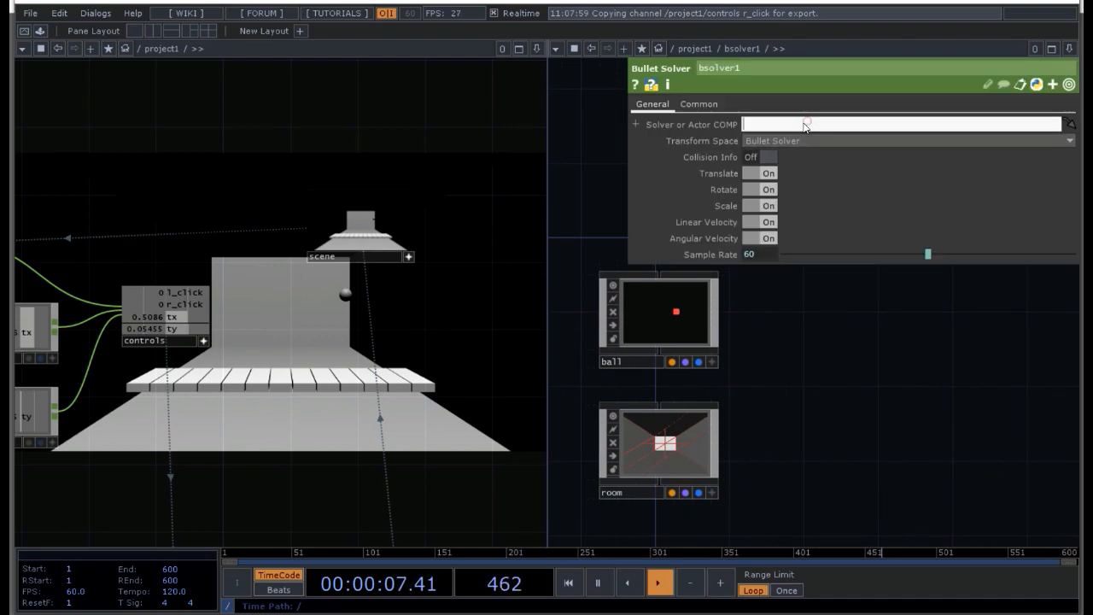
type("keyboard")
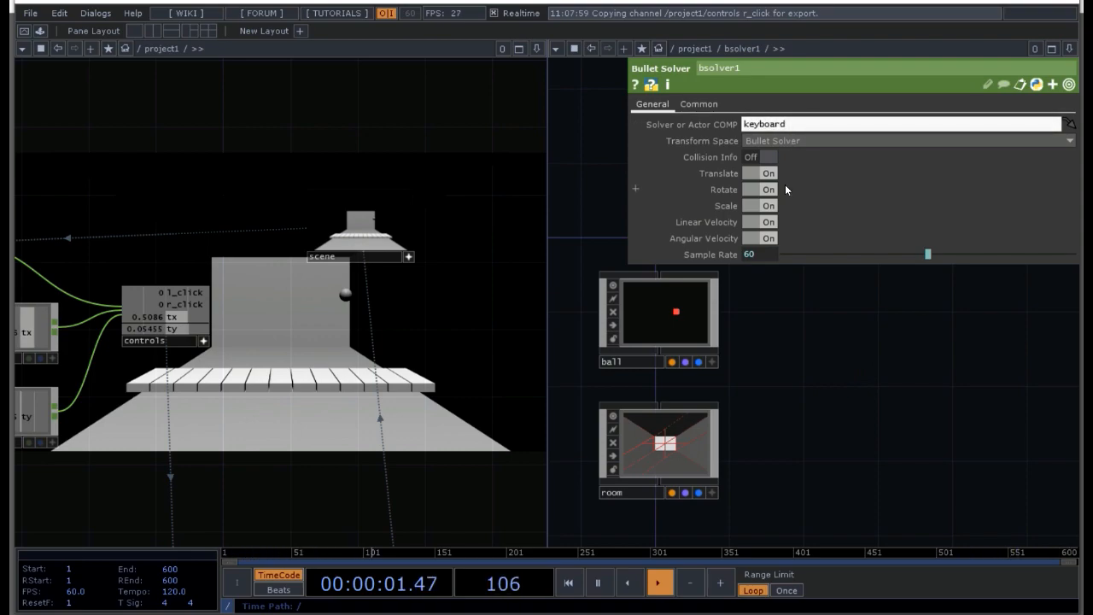
key("Return")
key("p")
left_click_drag(796, 202, 653, 207)
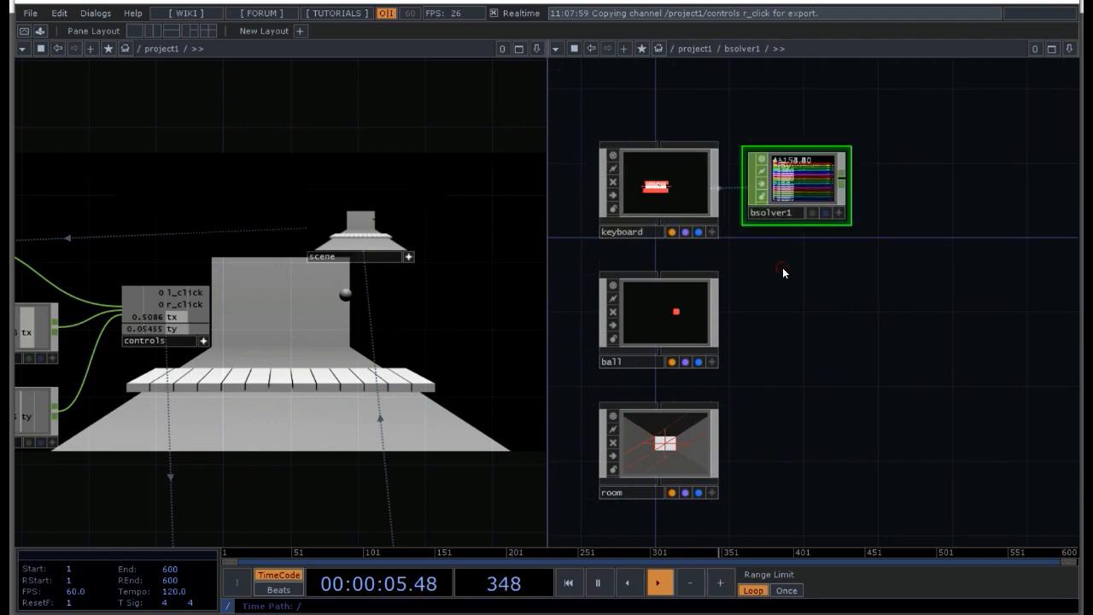
Step: Turn off Translate, Rotate, Scale, Linear Velocity and Angular Velocity on the Bullet Solver CHOP and turn on Collision Info
scroll(805, 196, "up", 5)
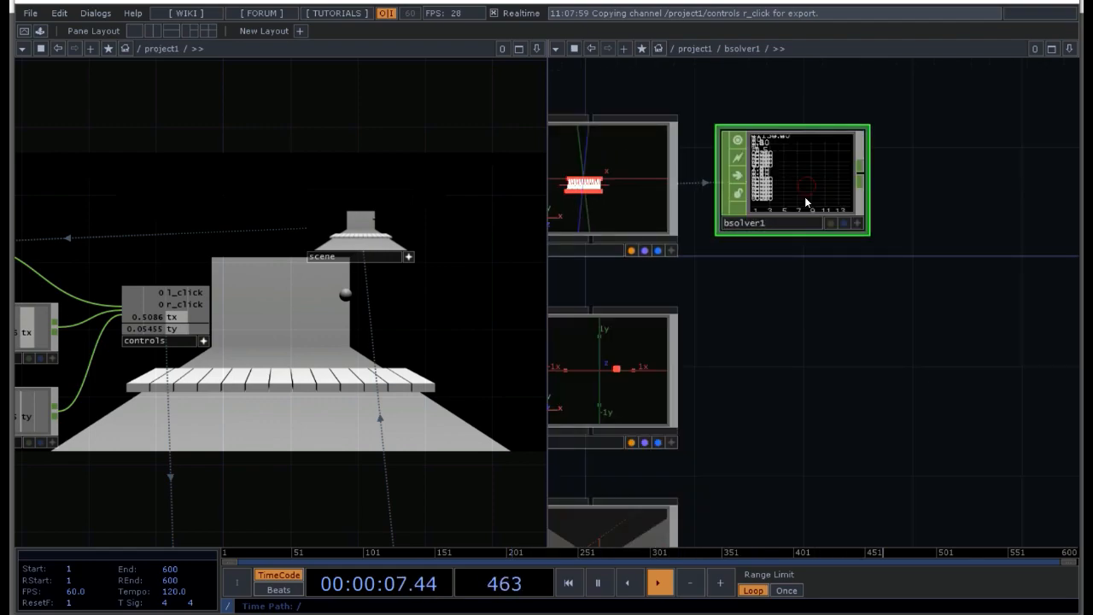
left_click_drag(820, 355, 795, 449)
scroll(789, 341, "up", 10)
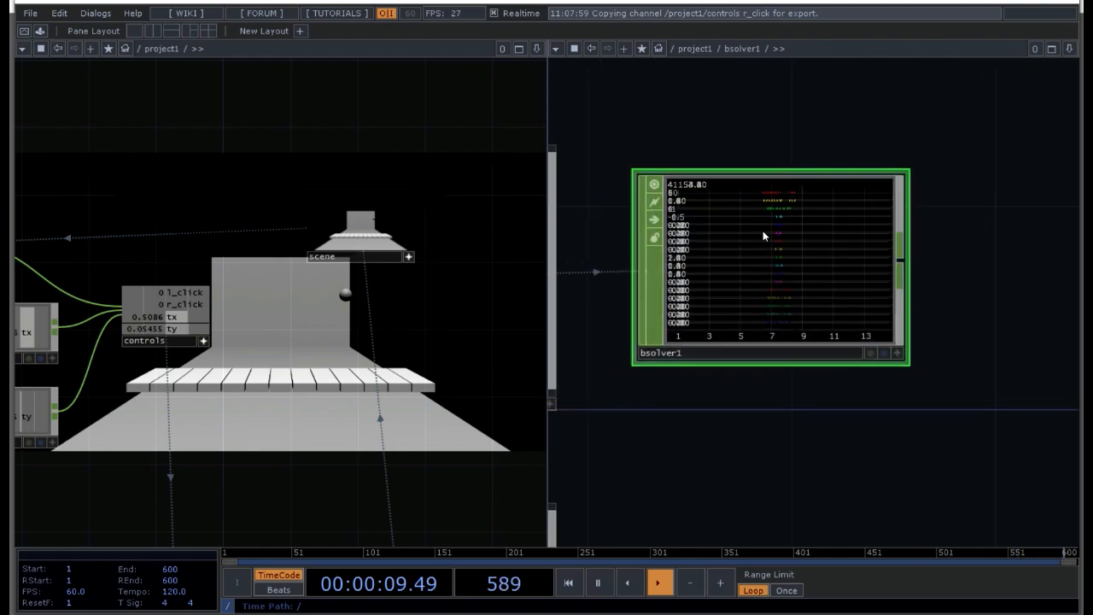
left_click_drag(1050, 273, 1052, 340)
left_click_drag(1045, 202, 1044, 259)
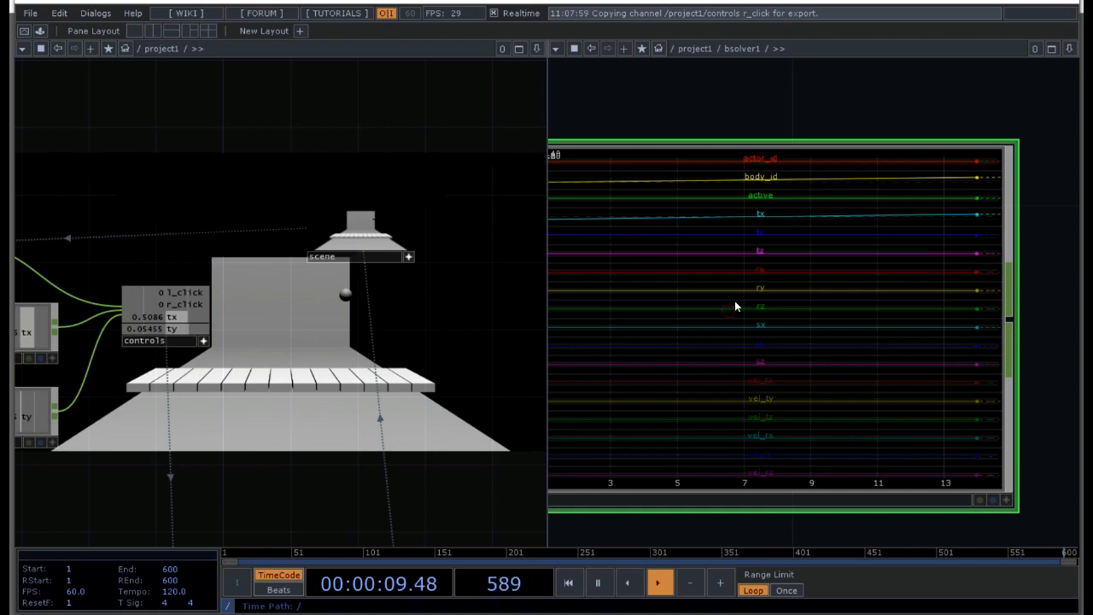
key("p")
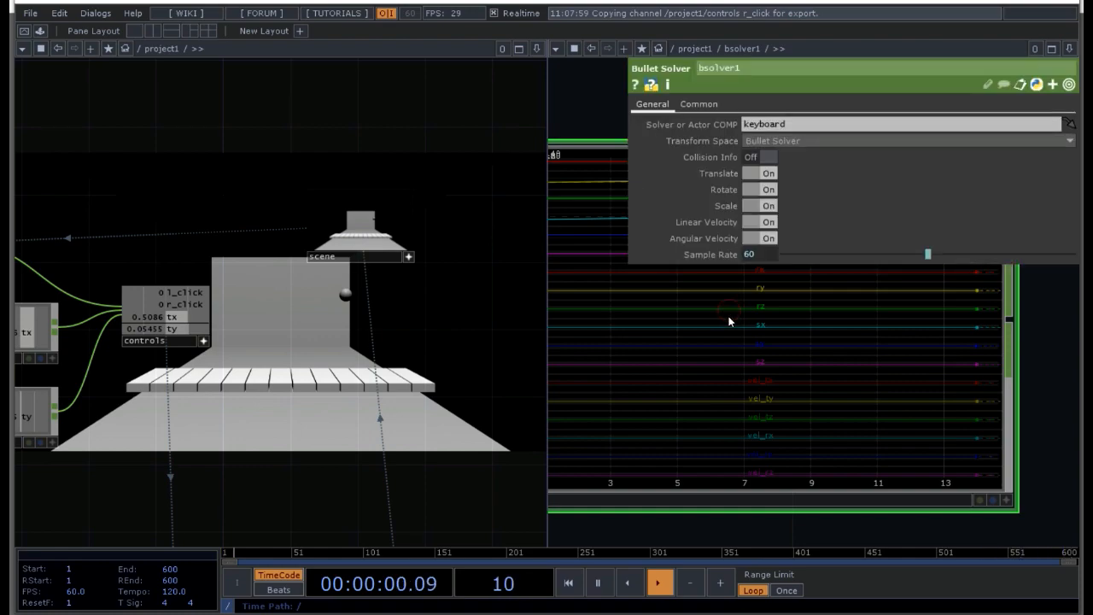
left_click(751, 174)
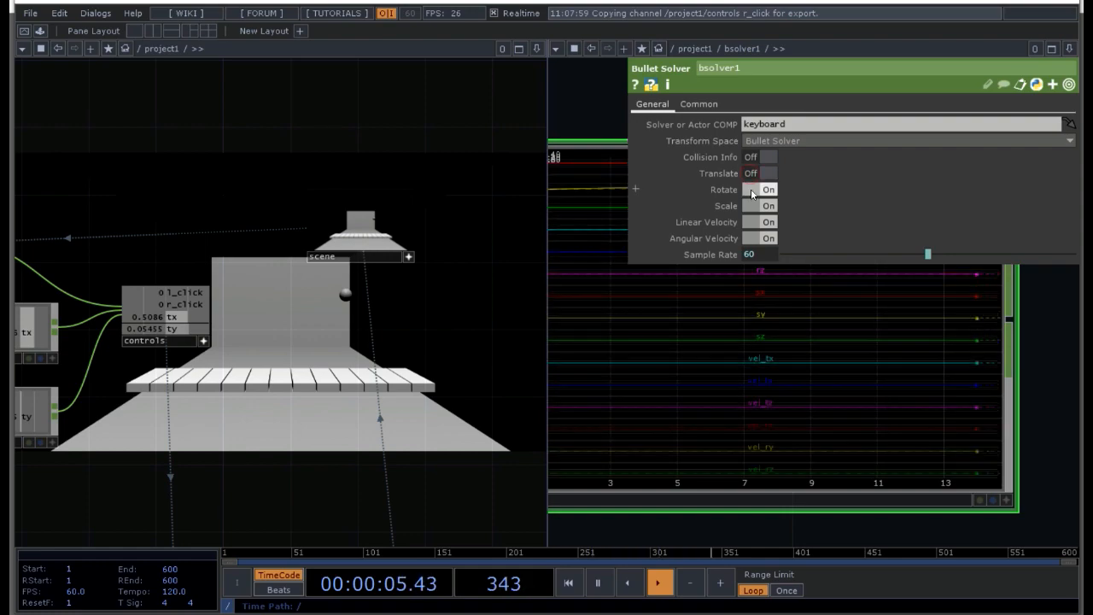
left_click(751, 189)
left_click(750, 206)
left_click(751, 222)
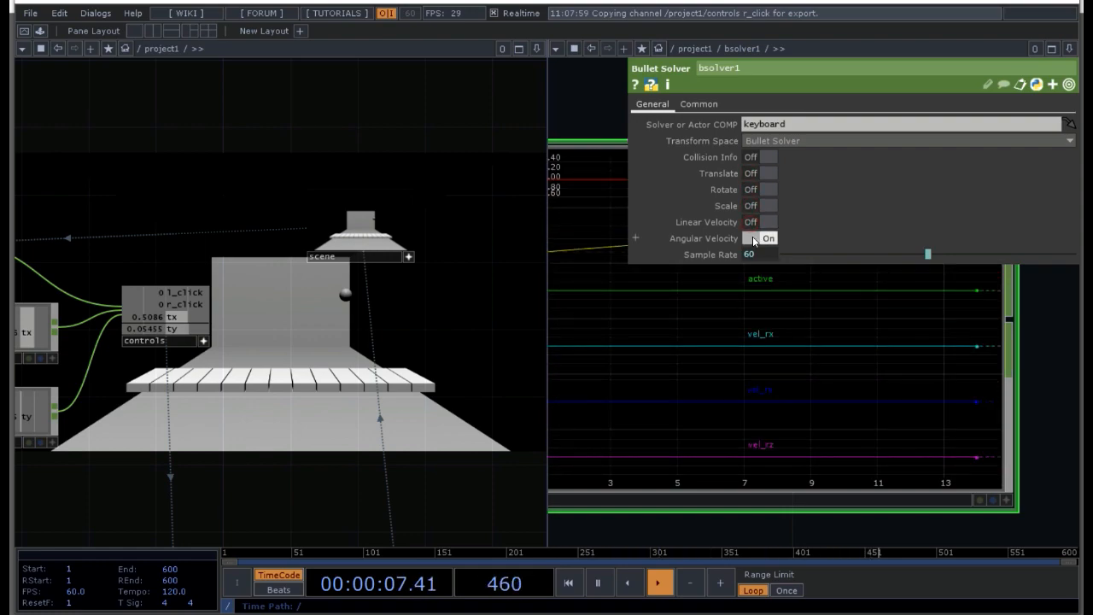
left_click(753, 237)
left_click(767, 157)
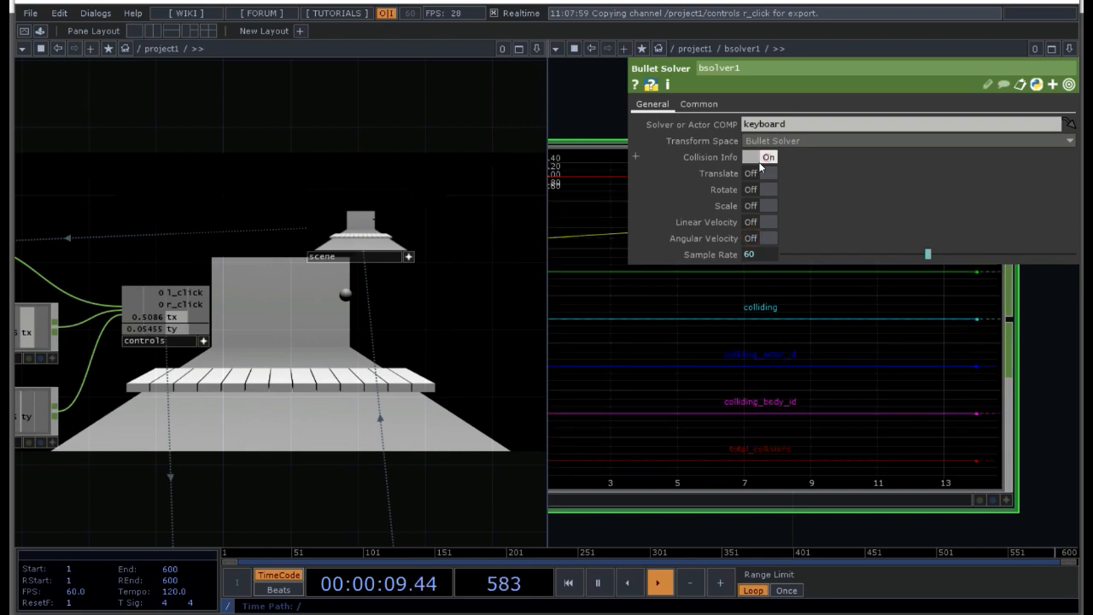
Step: Set the Bullet Solver CHOP's Transform Space to Actor and close its parameters
left_click(818, 140)
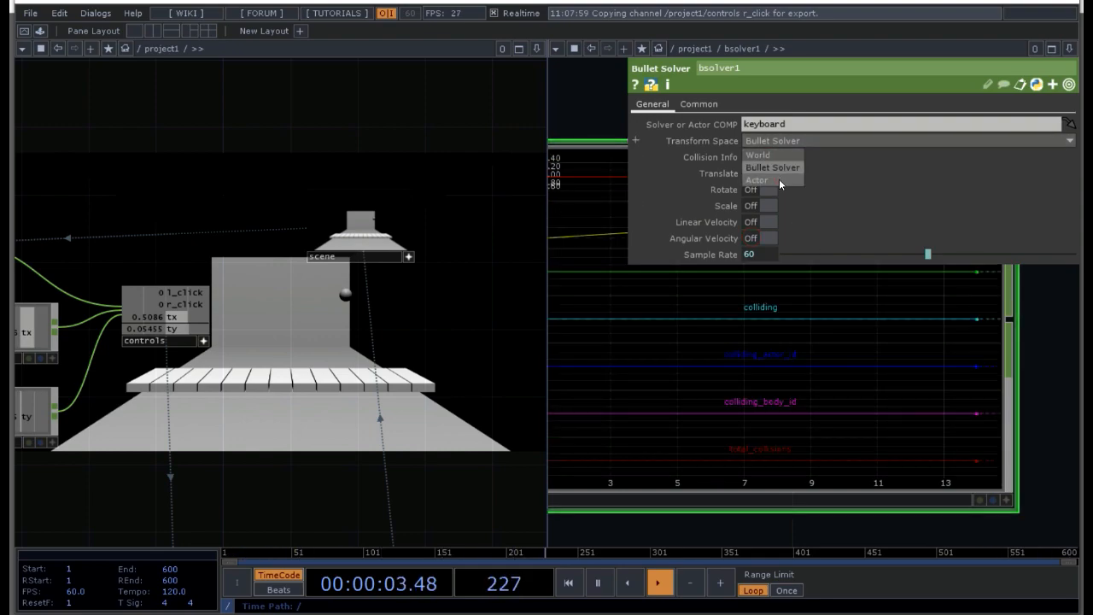
left_click(779, 179)
left_click(797, 141)
left_click(789, 168)
left_click(791, 142)
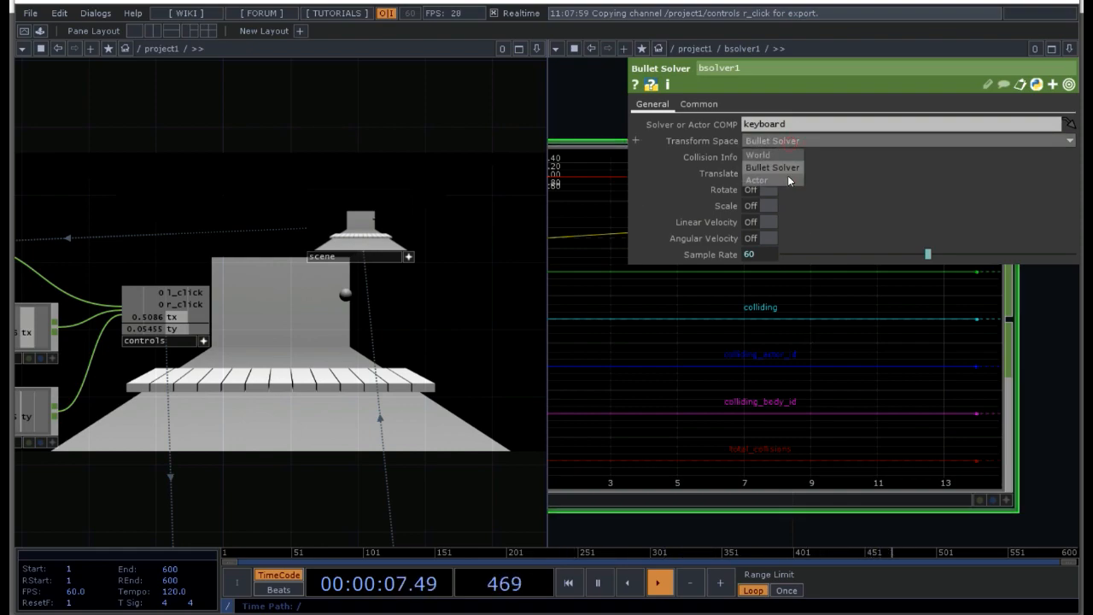
left_click(788, 178)
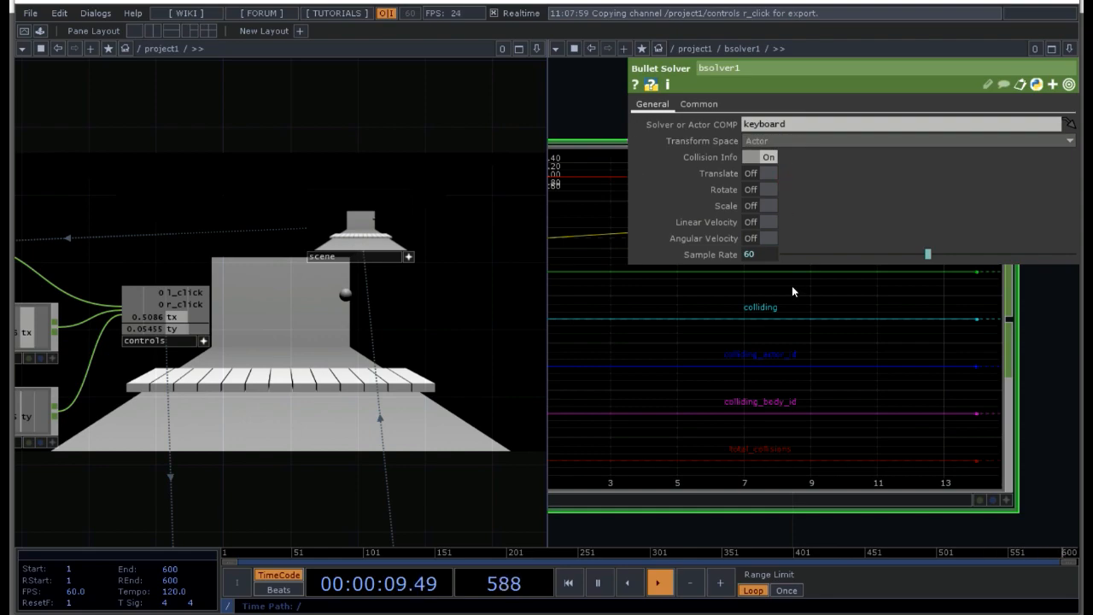
scroll(774, 318, "down", 3)
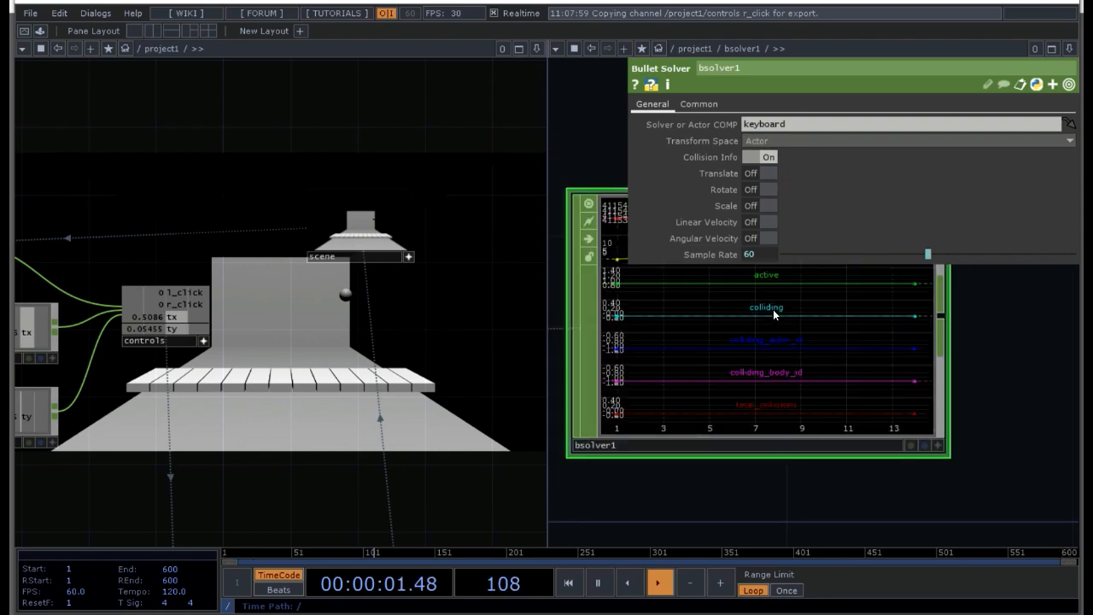
key("p")
Step: Switch to a single-pane layout and add a Select CHOP connected to the output of the bsolver1 CHOP
scroll(773, 309, "down", 2)
left_click_drag(1025, 352, 659, 361)
scroll(726, 386, "down", 2)
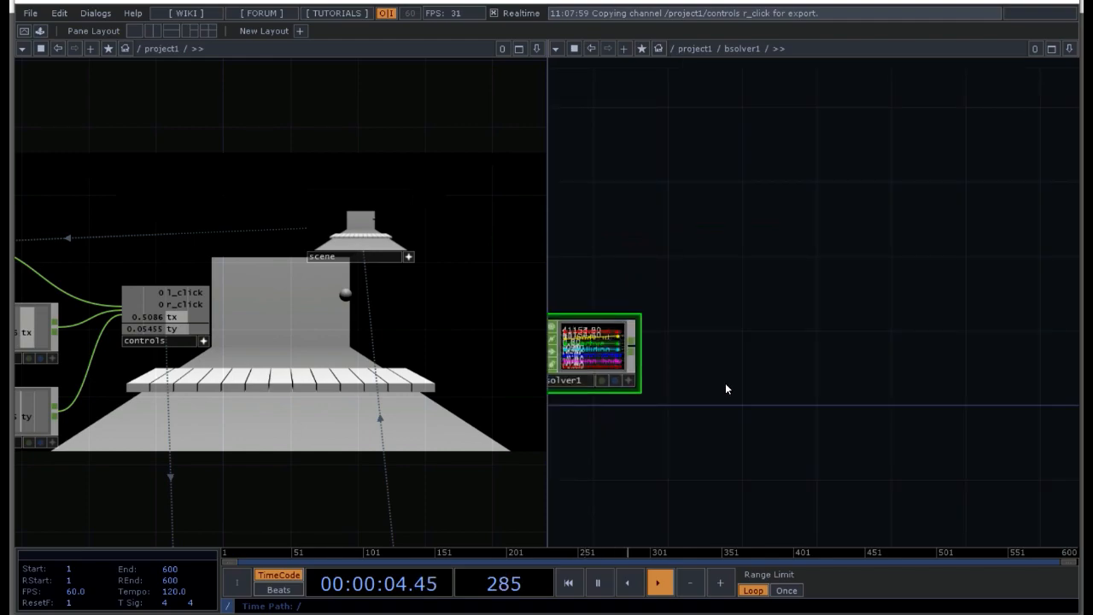
left_click(136, 31)
key("h")
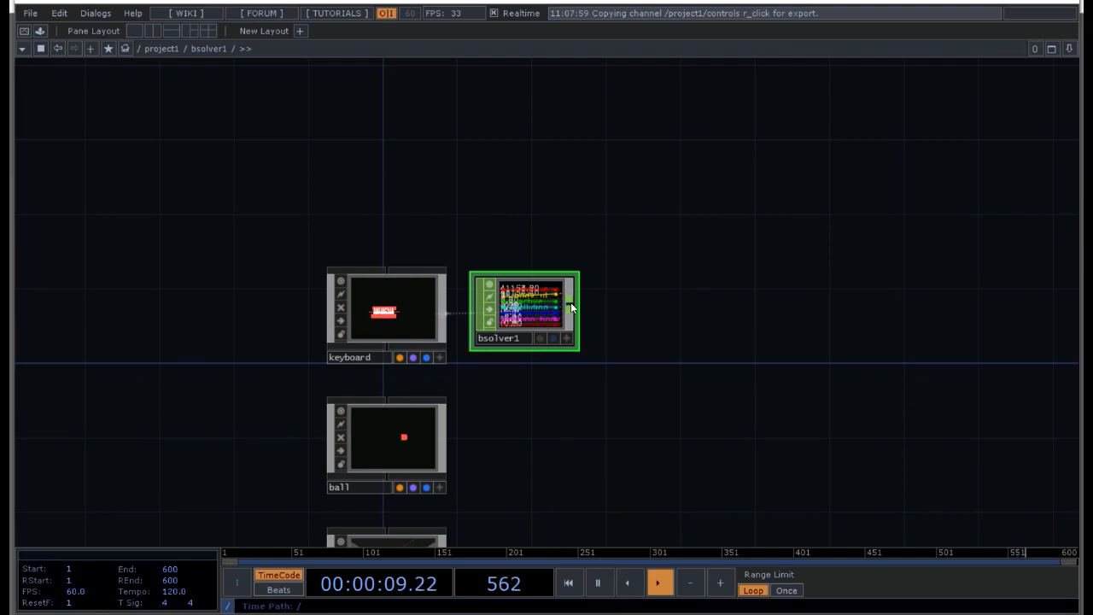
key("Tab")
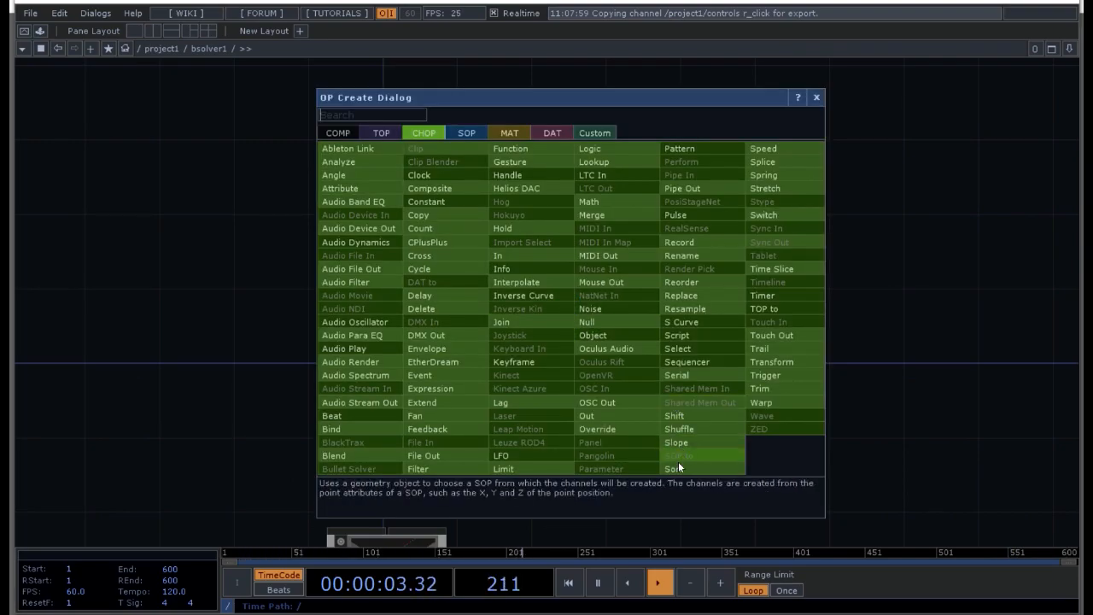
left_click(678, 347)
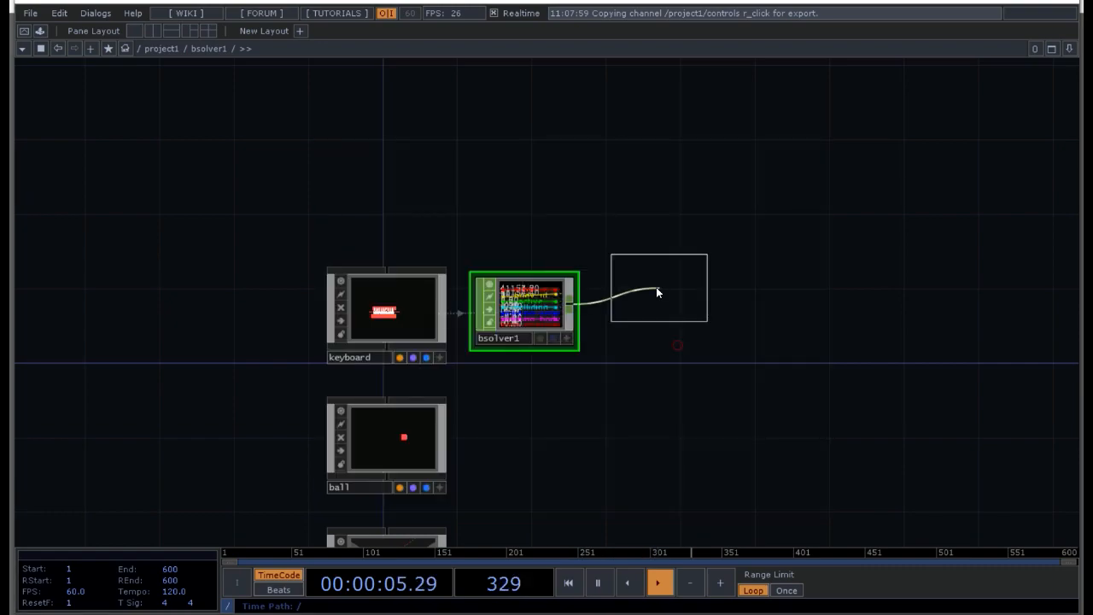
left_click(634, 315)
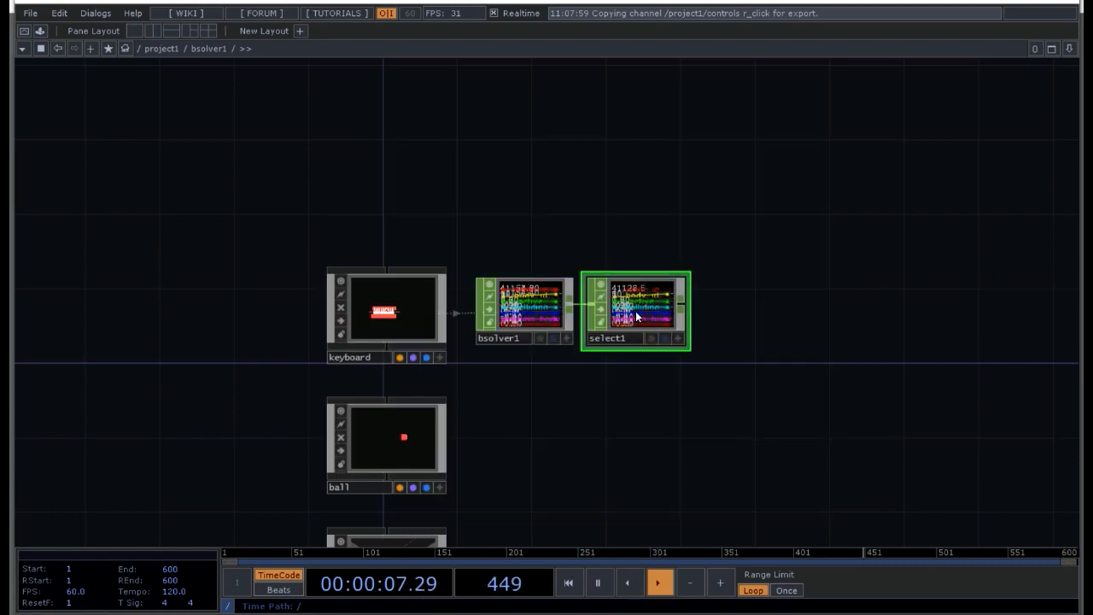
Step: Set the Select CHOP's Channel Names to colliding
key("p")
left_click(1068, 140)
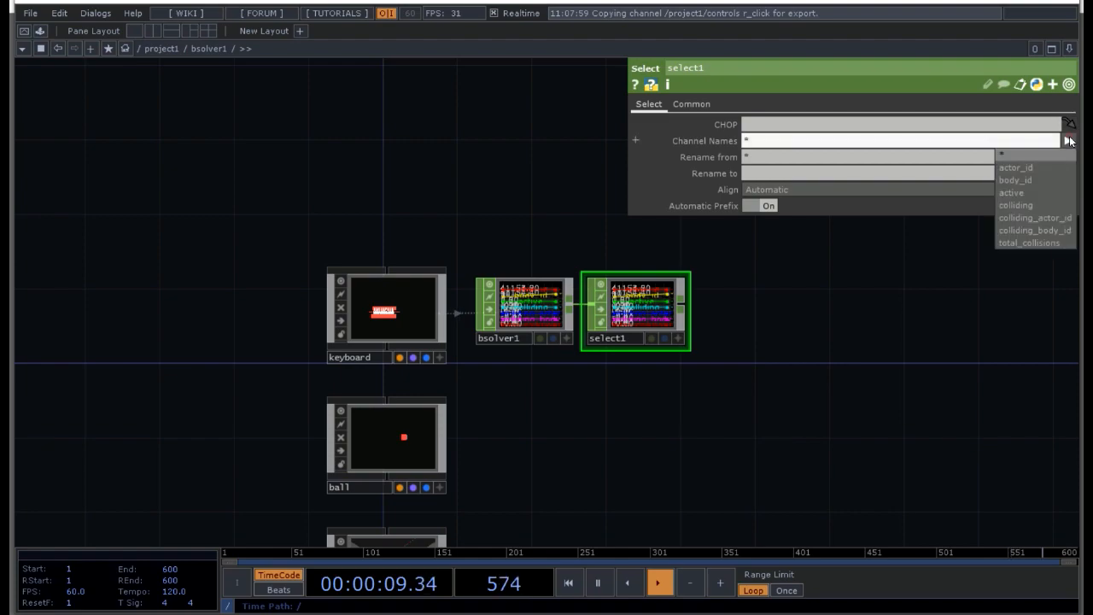
left_click(1036, 204)
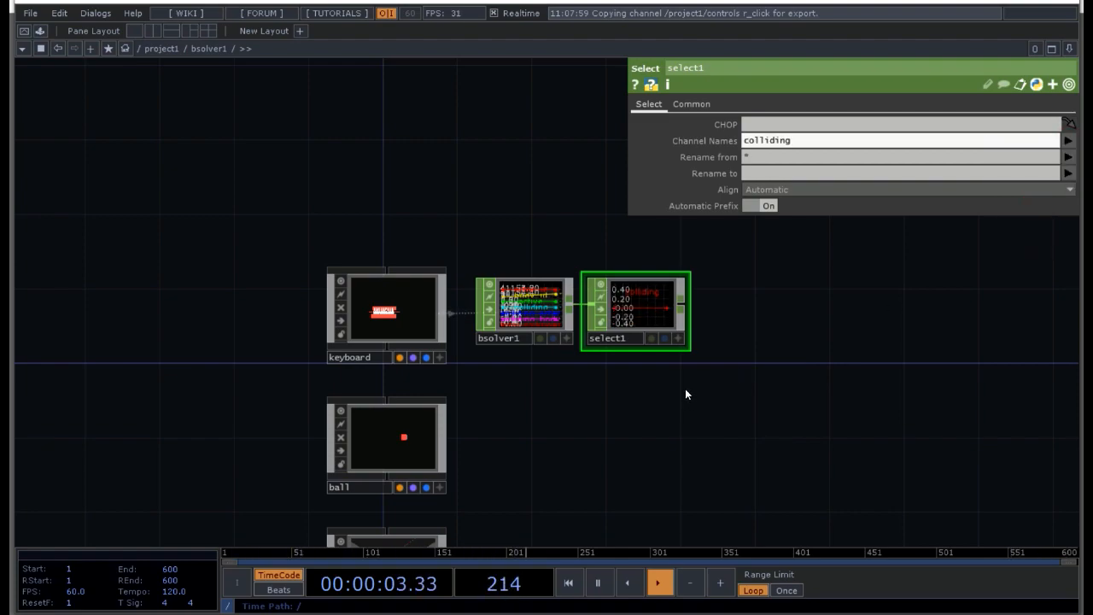
scroll(679, 396, "up", 4)
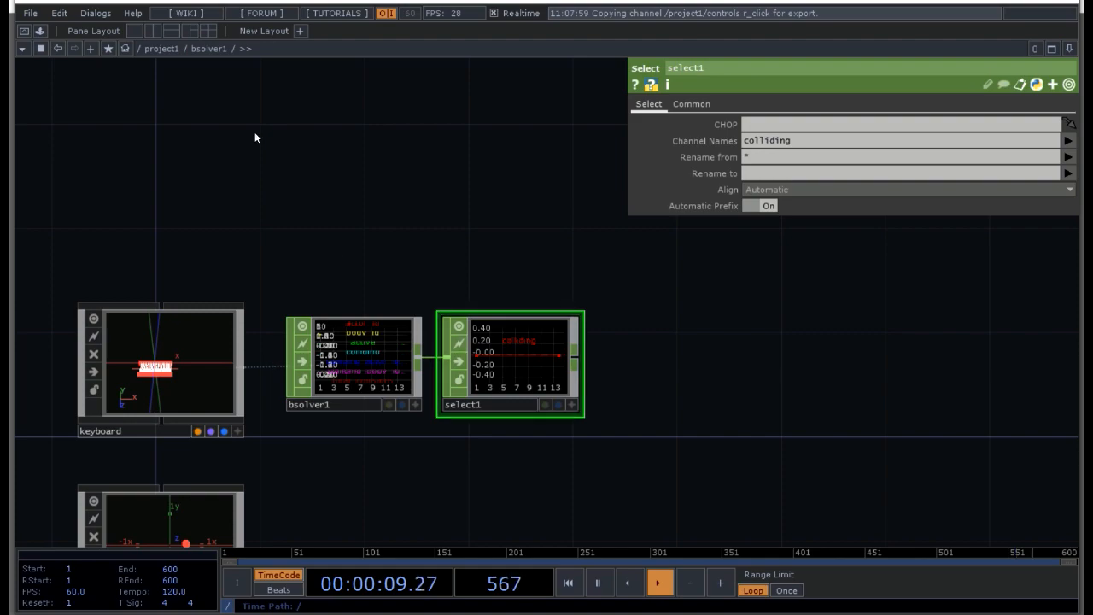
Step: Split the workspace into two side-by-side panes and show the project1 network in one of them, with parameters hidden
left_click(155, 32)
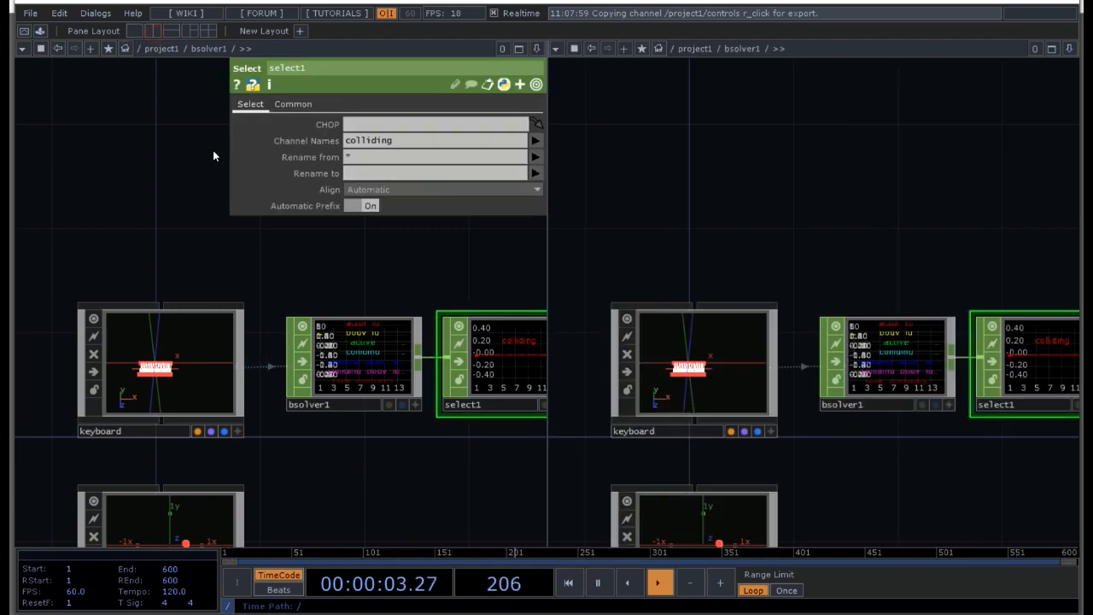
key("u")
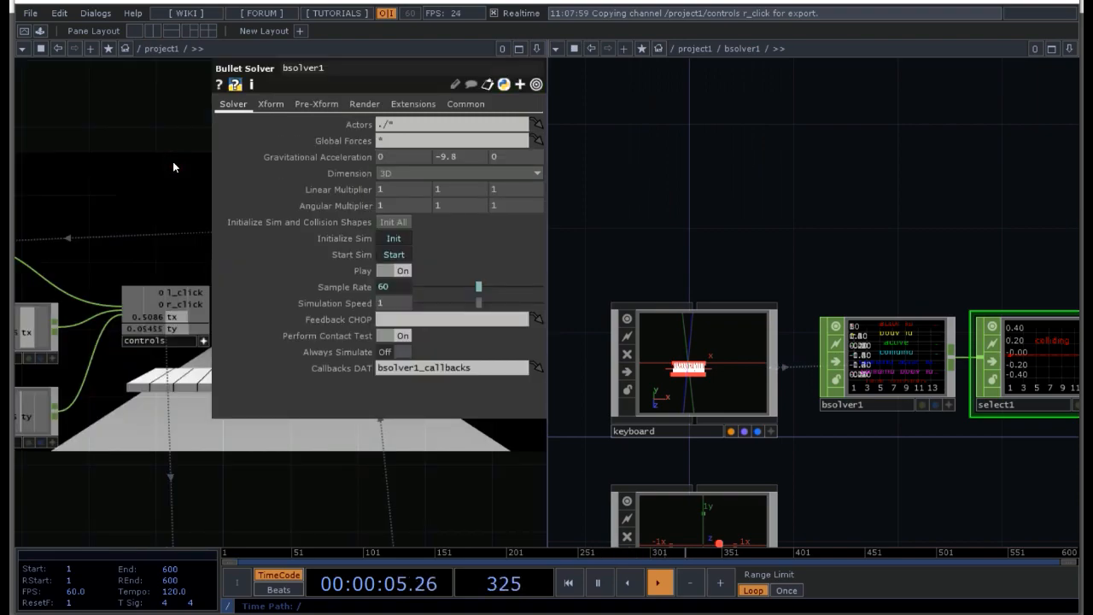
key("p")
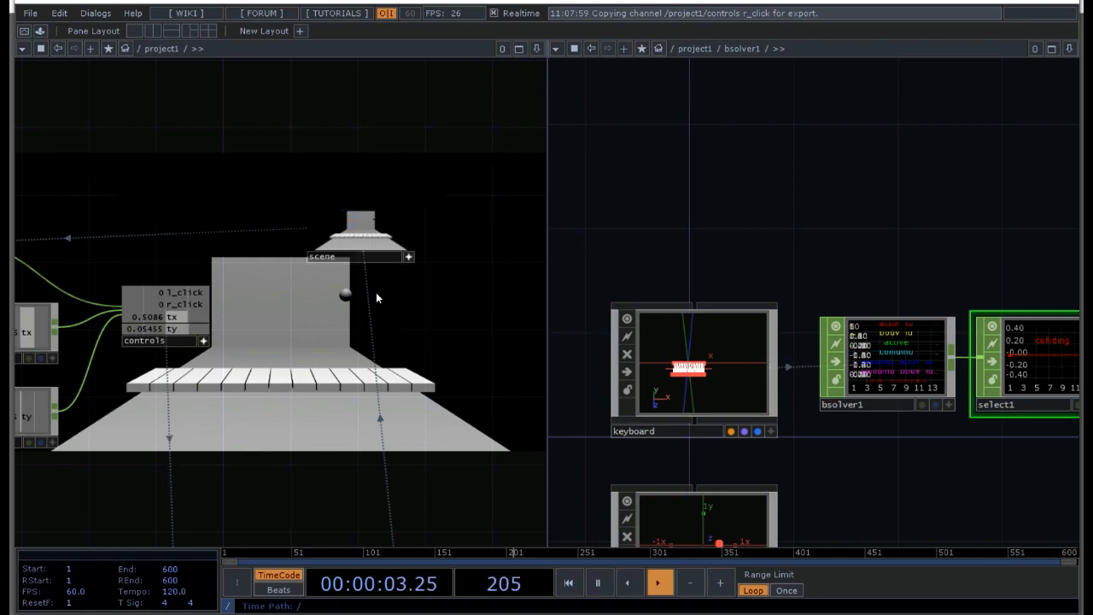
Step: Open the scene component's view in a floating window, shrink it and place it over the lower part of the project1 network
left_click(407, 257)
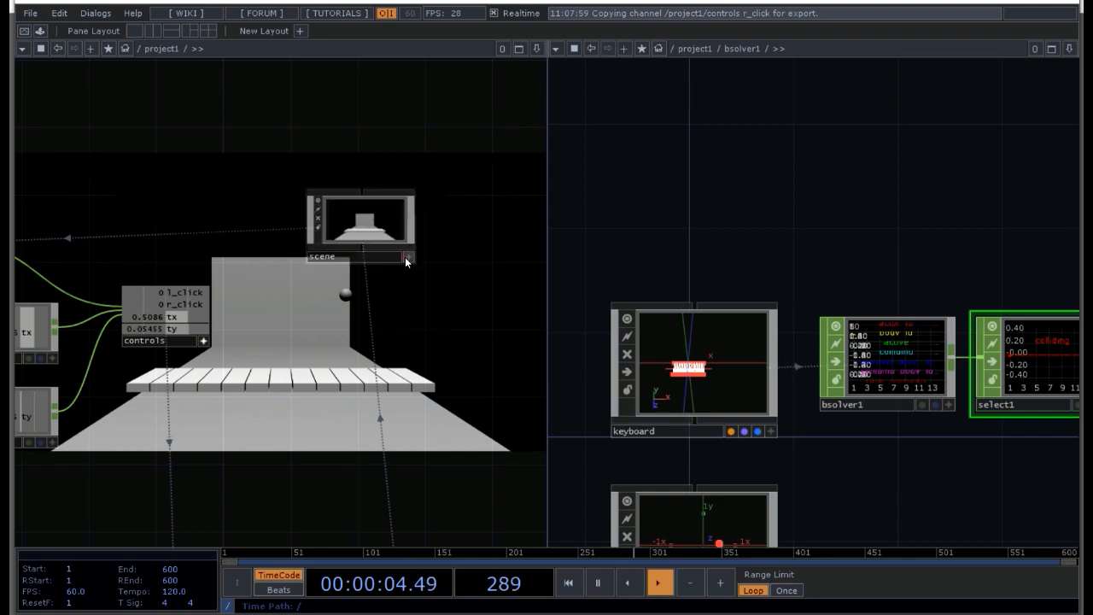
right_click(357, 226)
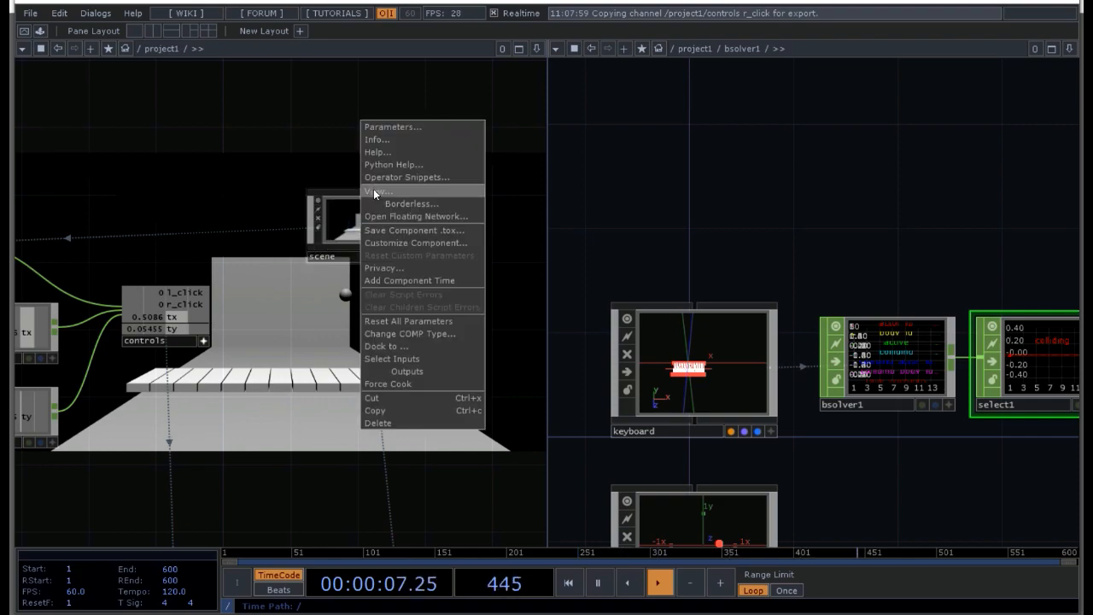
left_click(374, 190)
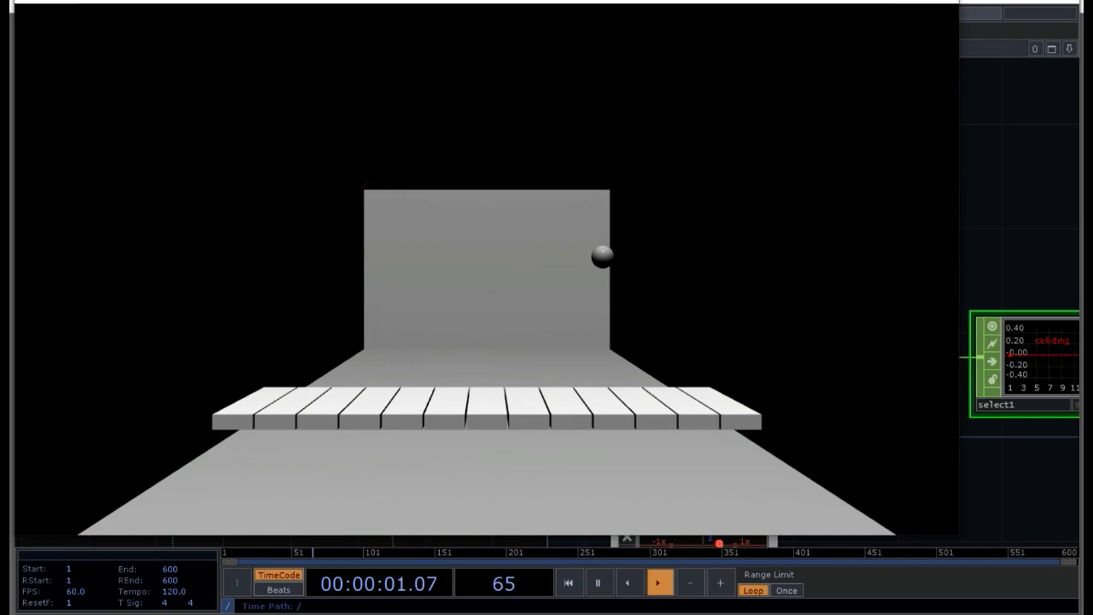
left_click_drag(610, 2, 603, 103)
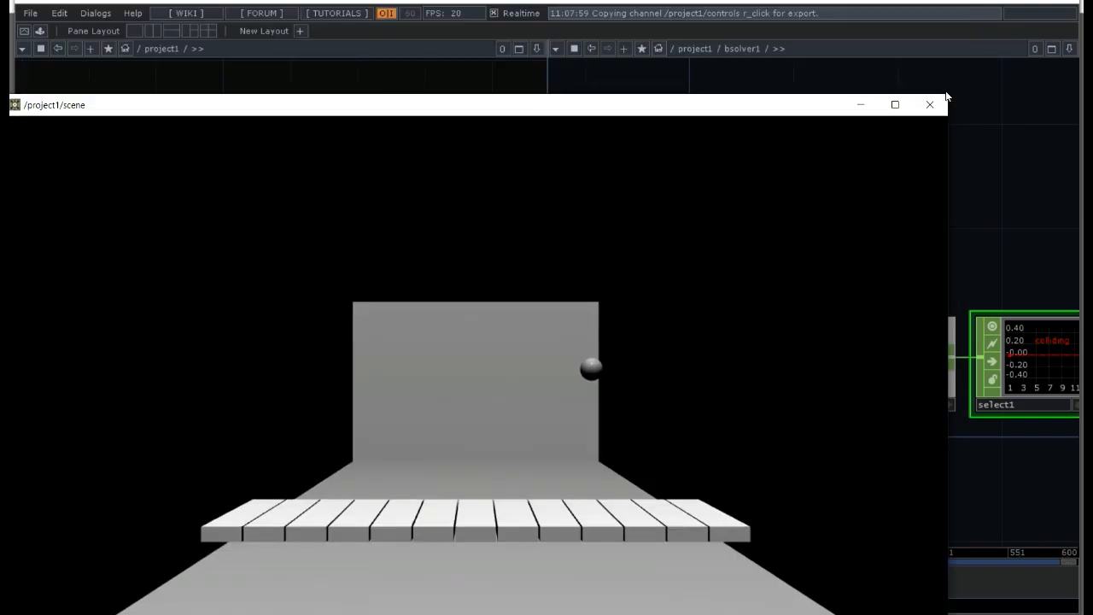
left_click_drag(948, 100, 398, 404)
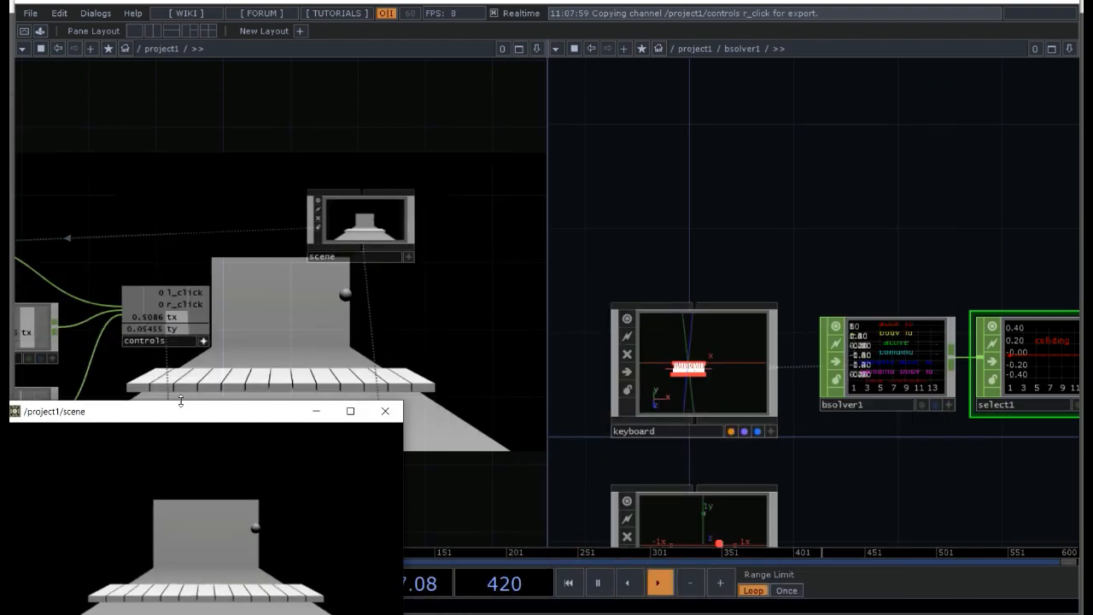
left_click_drag(159, 412, 169, 362)
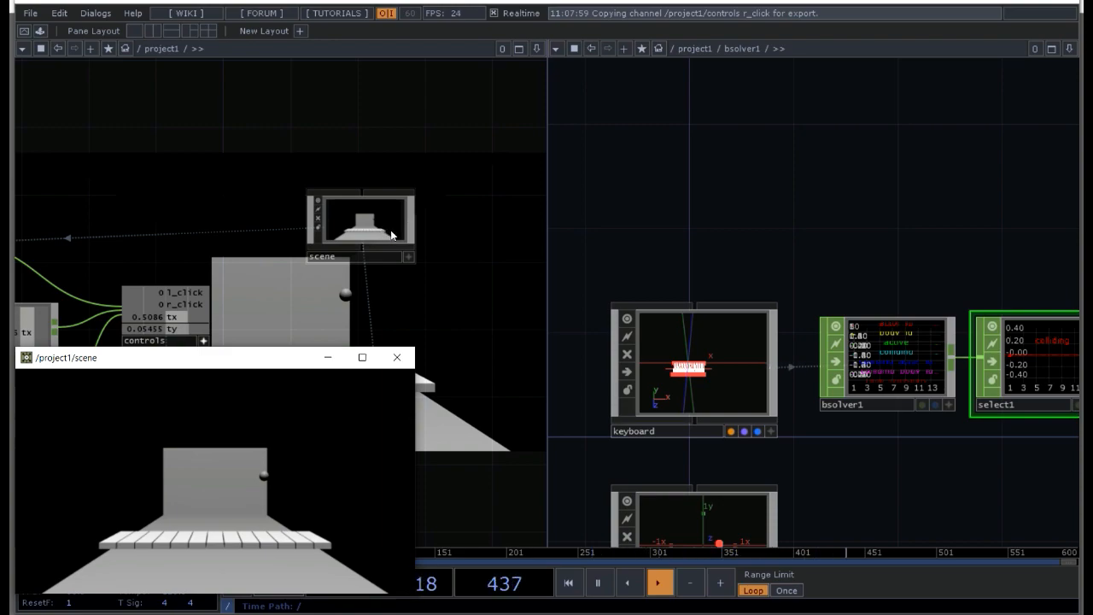
Step: Enlarge the select1 viewer in a single-pane layout and drop the ball from the scene window to test the colliding channel
left_click(139, 31)
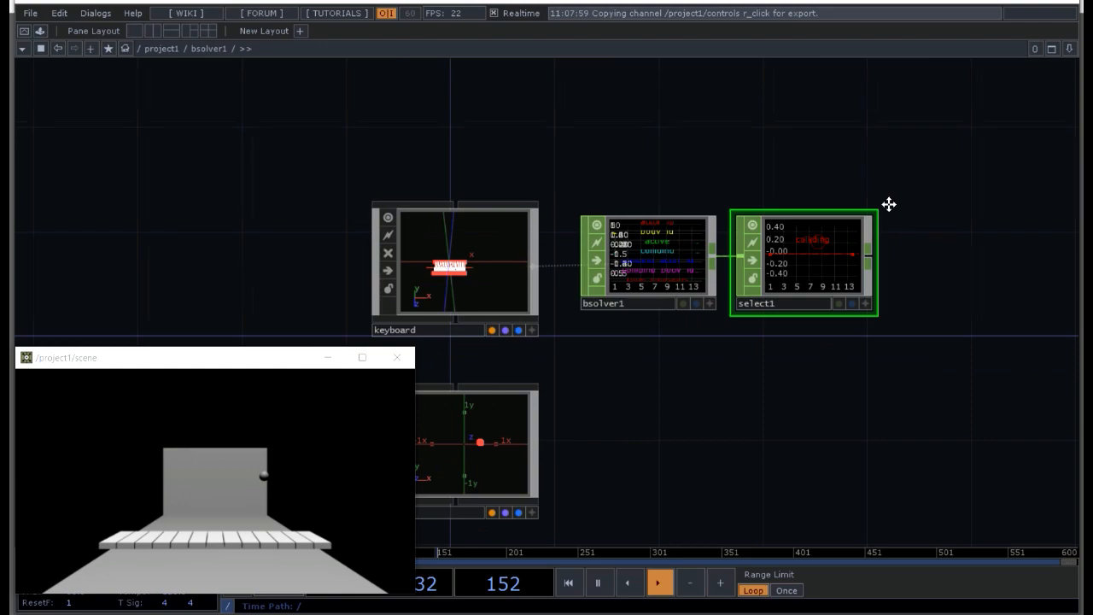
left_click_drag(889, 205, 1043, 87)
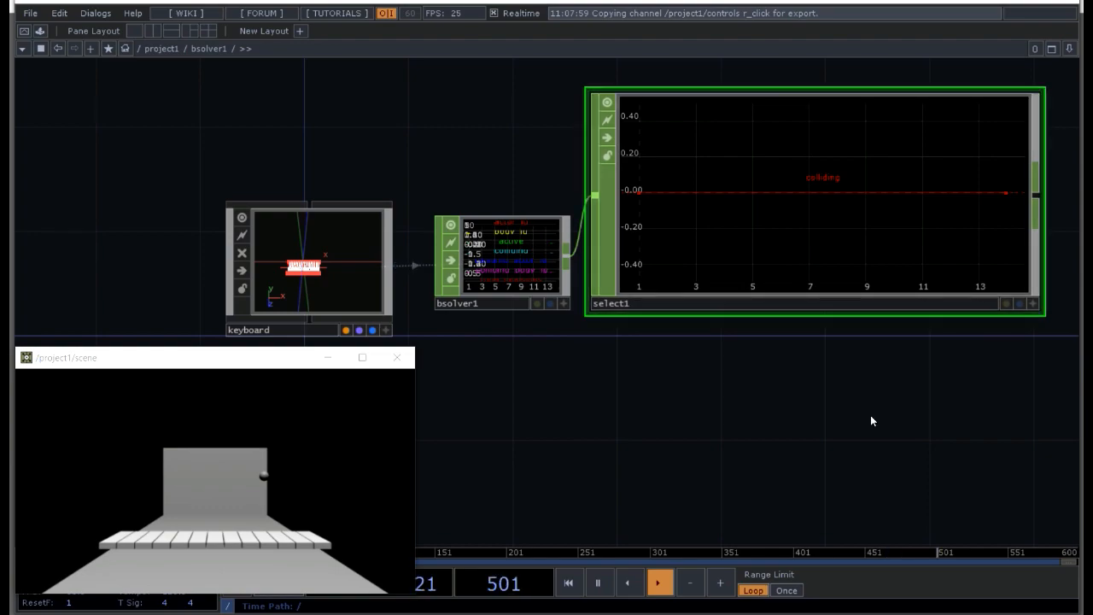
mouse_move(865, 421)
left_mouse_down()
mouse_move(786, 456)
mouse_move(733, 445)
left_mouse_up()
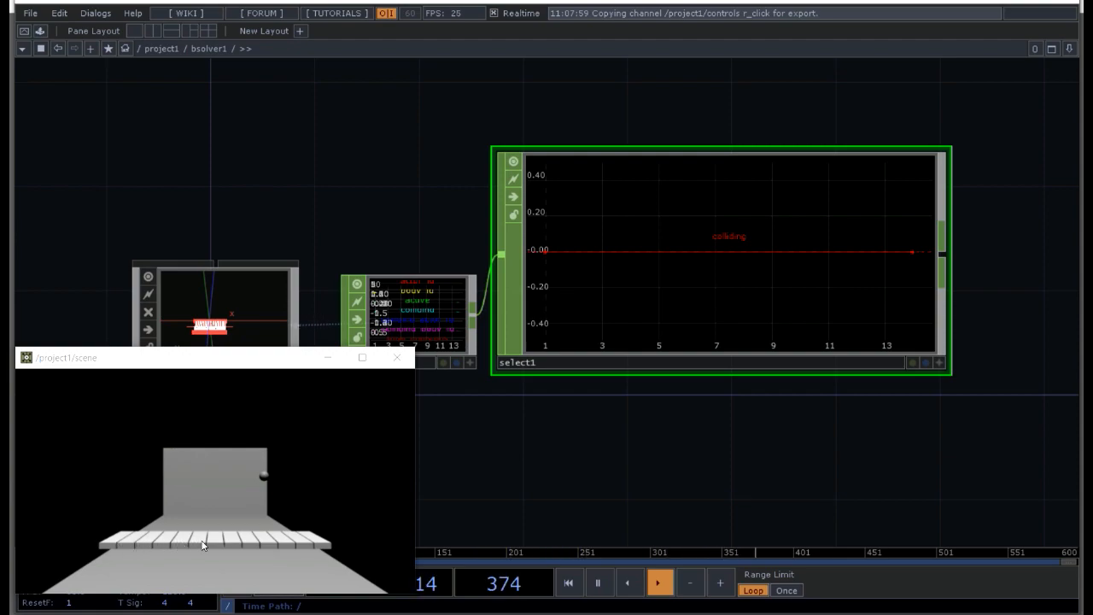
left_click(268, 536)
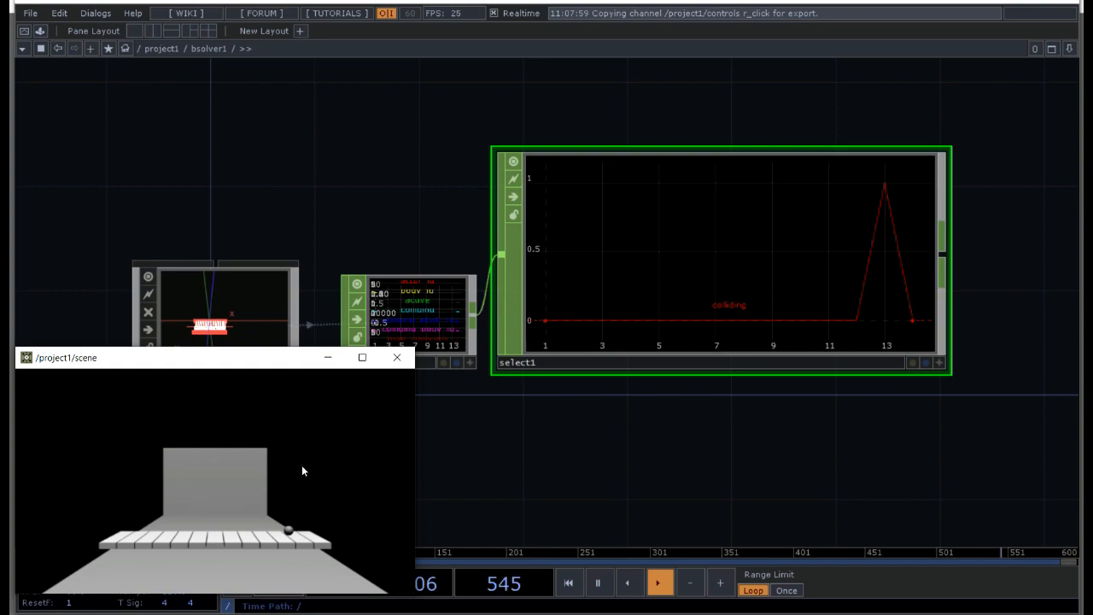
Step: Shrink the select1 viewer back to a small size and rename the operator collisions
scroll(647, 454, "down", 3)
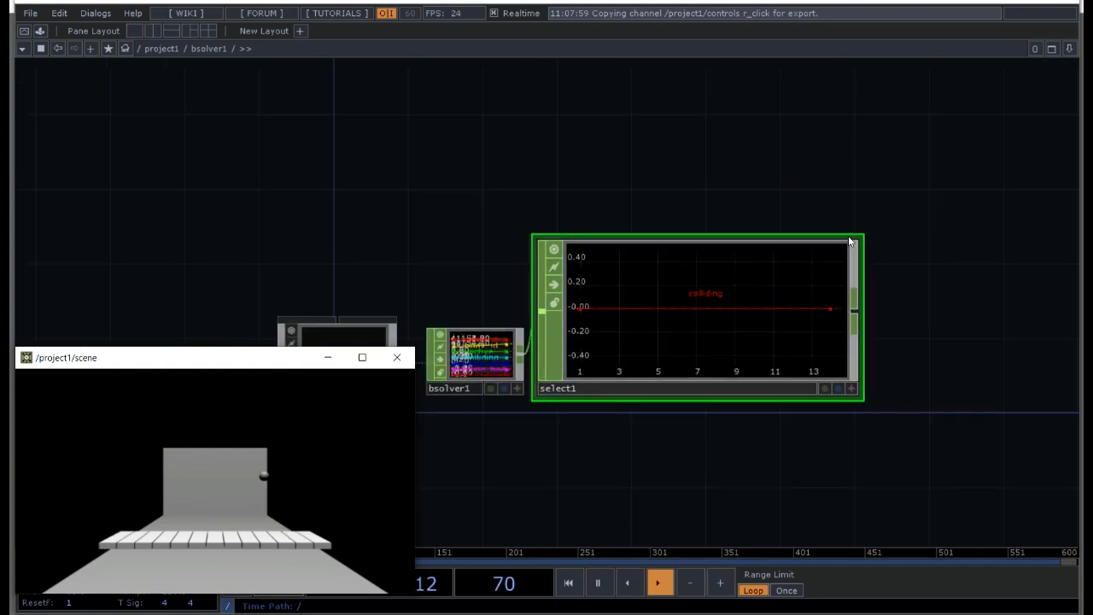
left_click_drag(861, 235, 660, 324)
left_click_drag(618, 448, 746, 237)
scroll(696, 328, "down", 3)
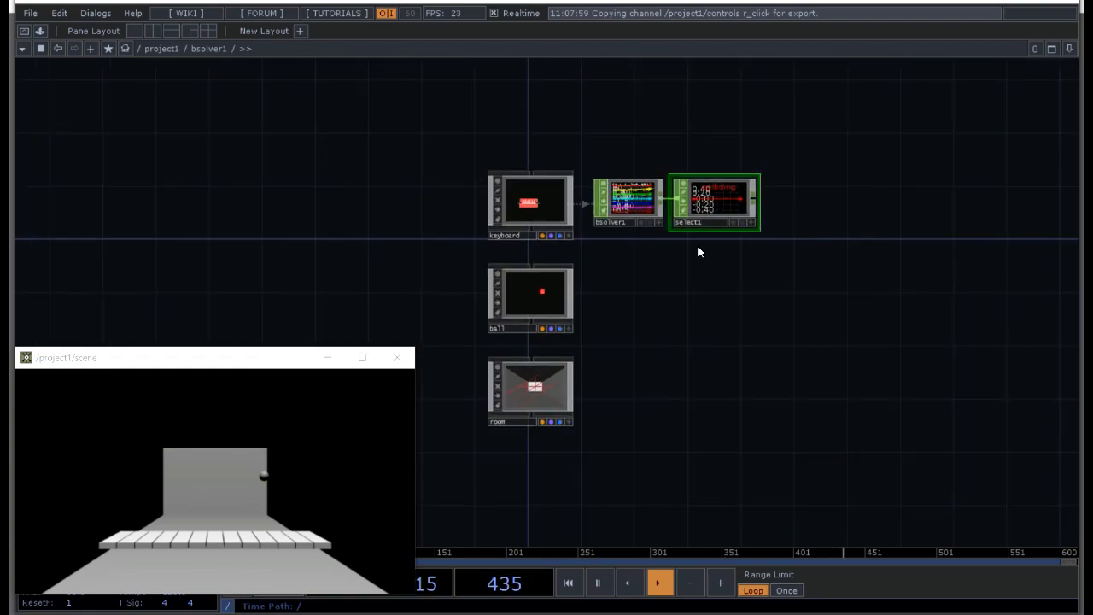
double_click(711, 221)
type("coll")
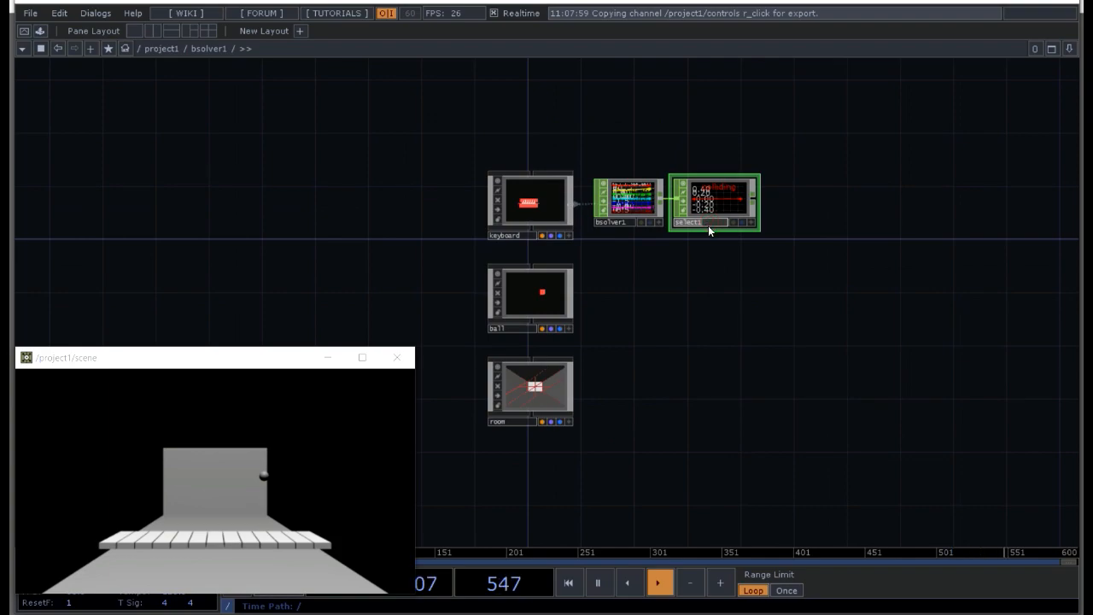
type("isions")
key("Return")
Step: Add the tdAbletonPackage component from the palette's TDAbleton category and place it beside the collisions CHOP
left_click_drag(987, 216, 770, 304)
left_click_drag(676, 294, 674, 296)
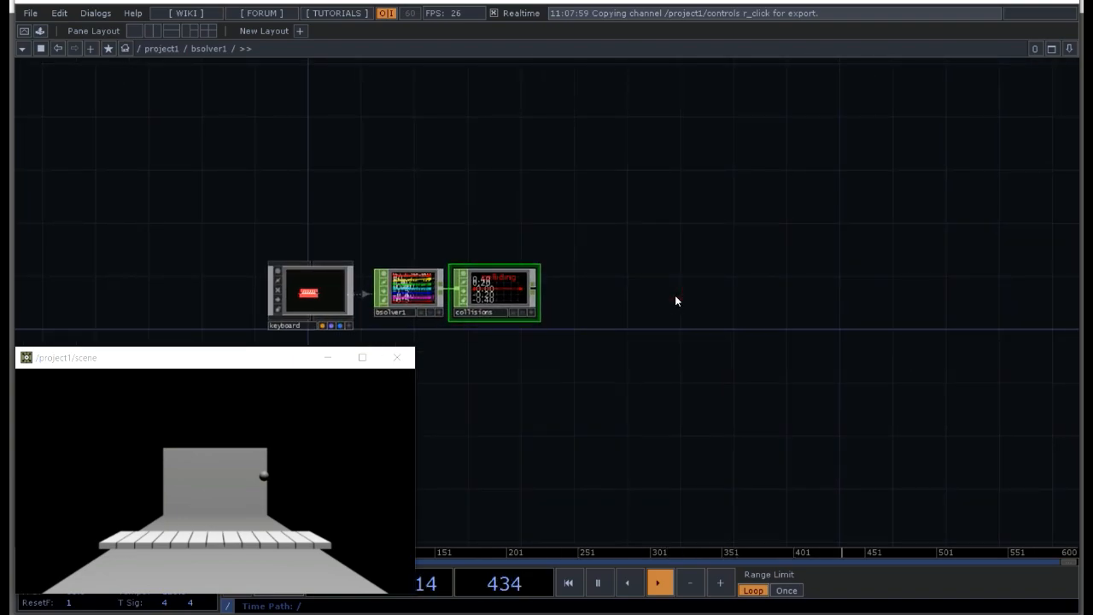
key("alt+l")
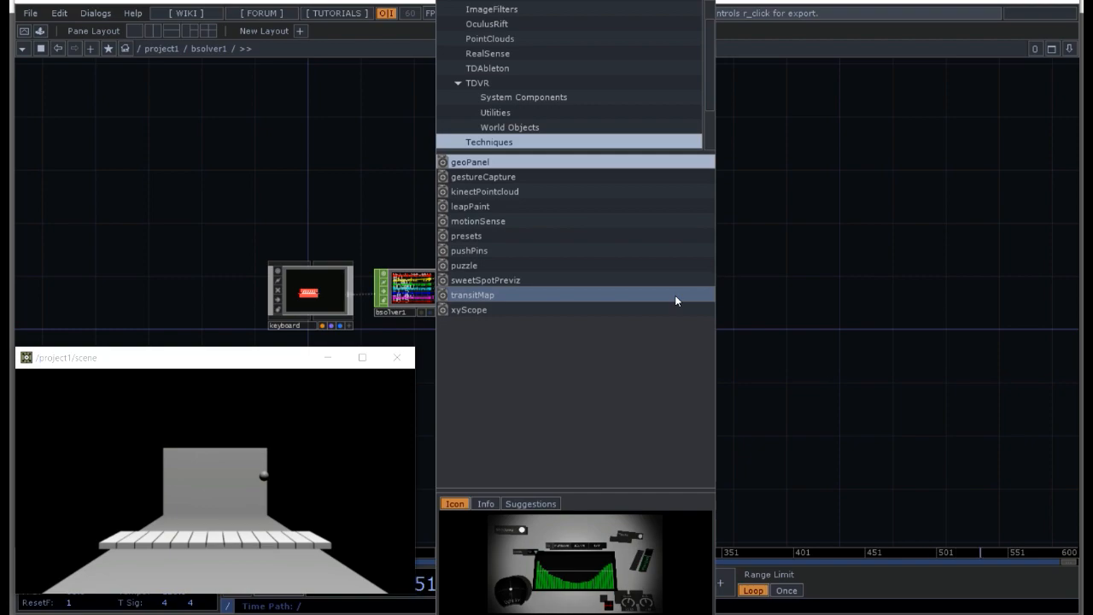
left_click(503, 68)
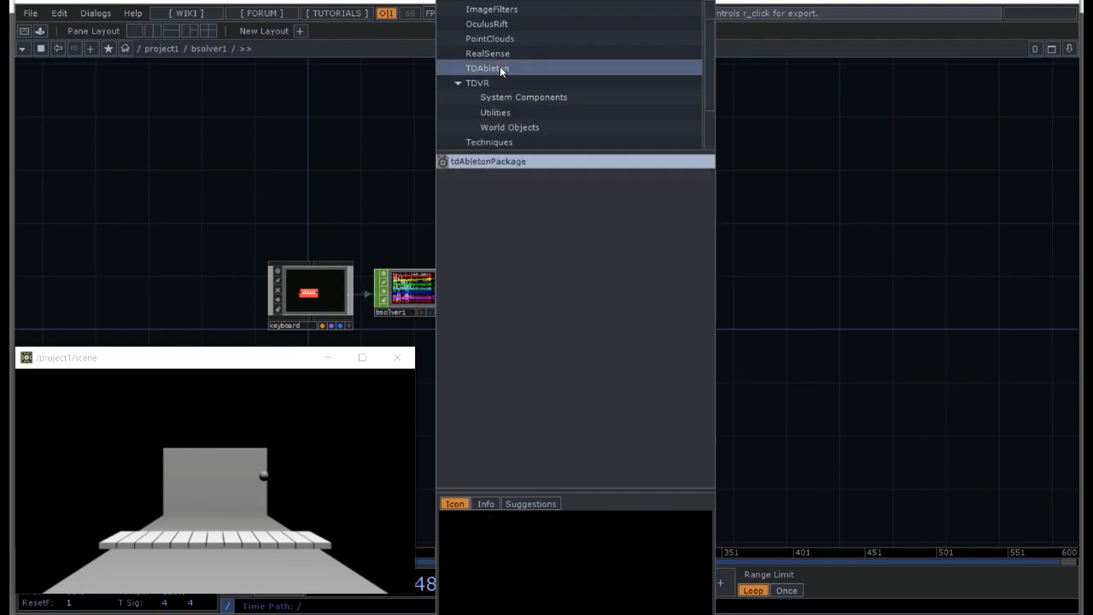
left_click_drag(498, 160, 784, 318)
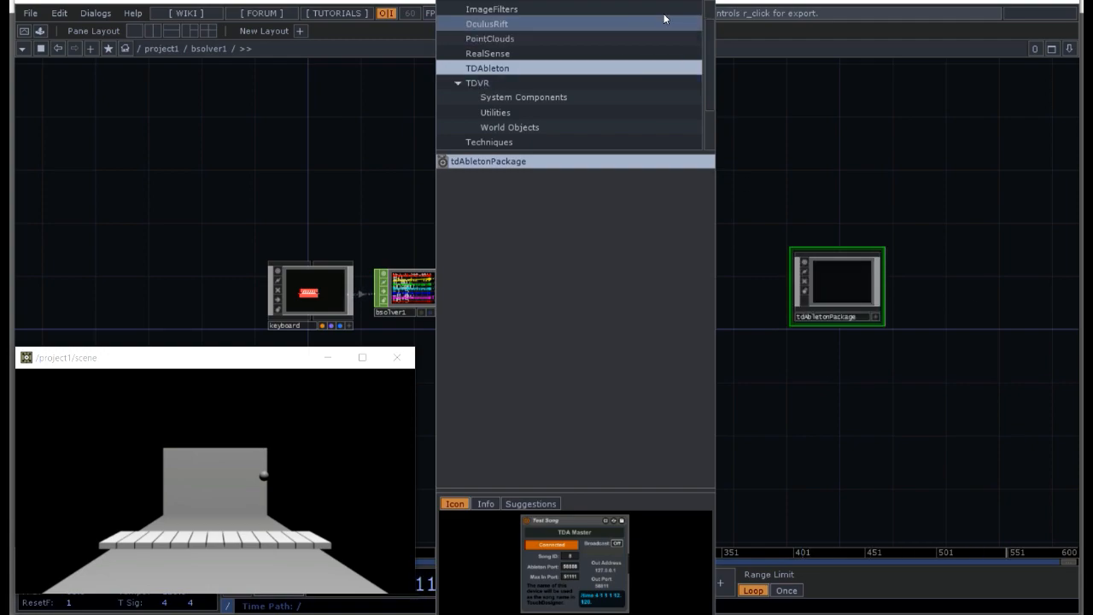
left_click(714, 1)
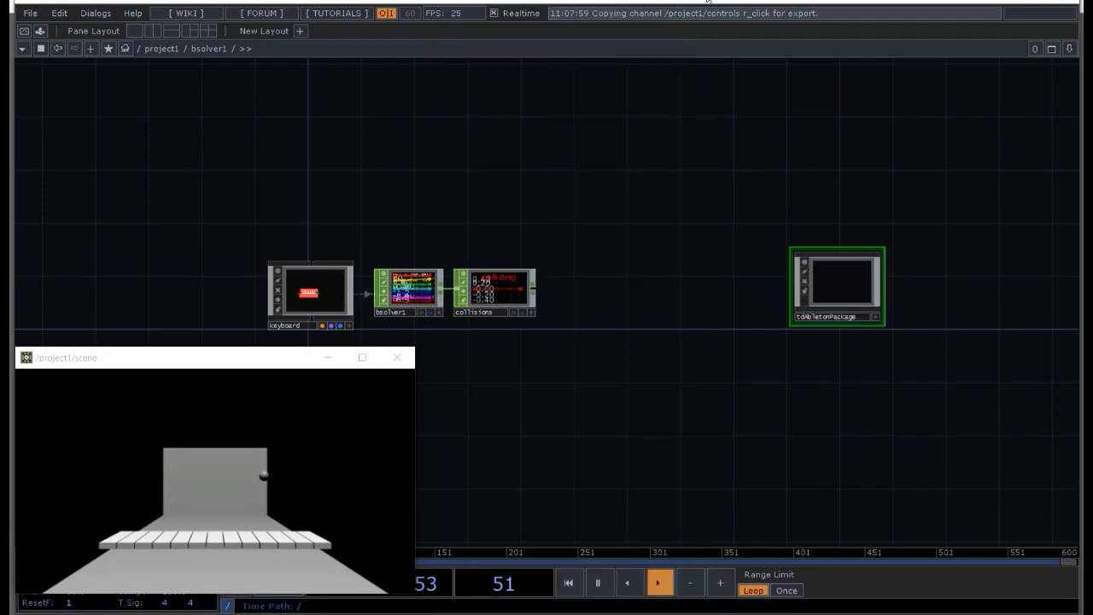
left_click_drag(843, 292, 621, 283)
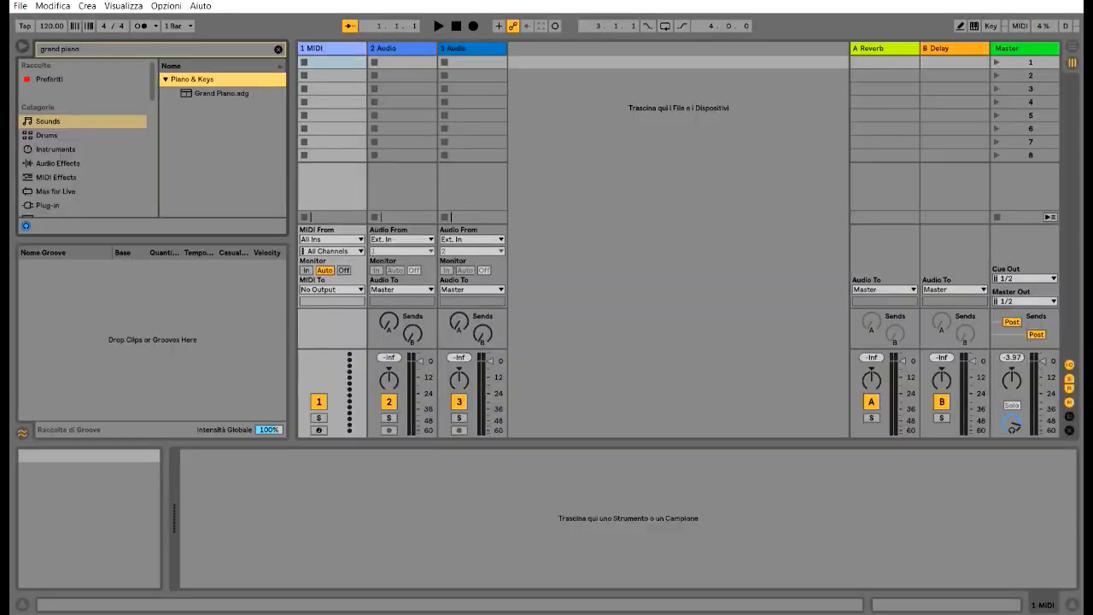
Step: Switch to Ableton Live and load the Grand Piano.adg preset onto the 1 MIDI track
left_click(211, 93)
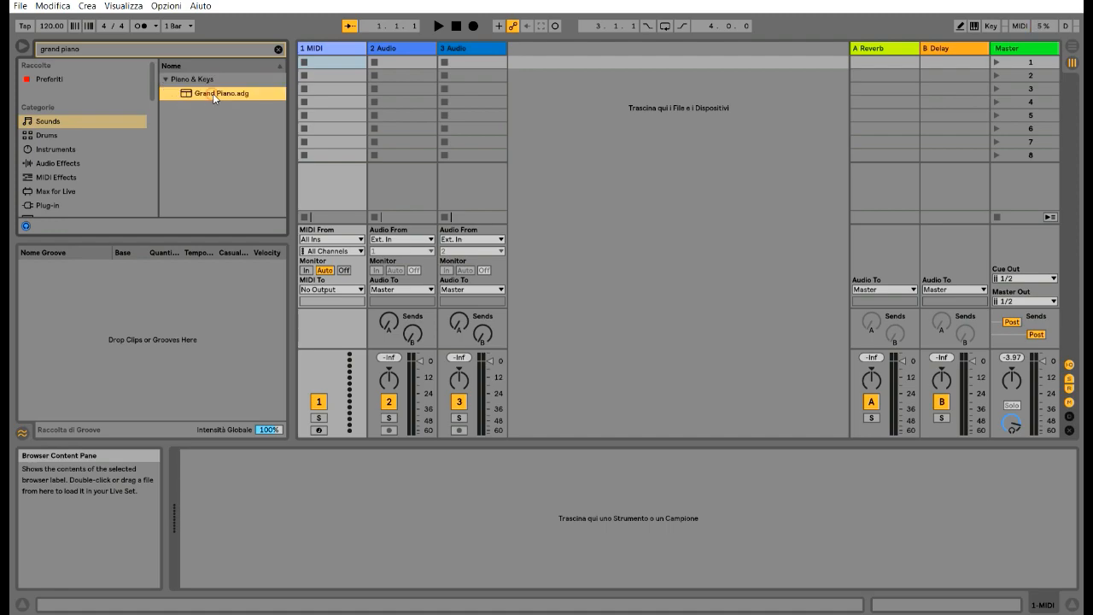
left_click(334, 61)
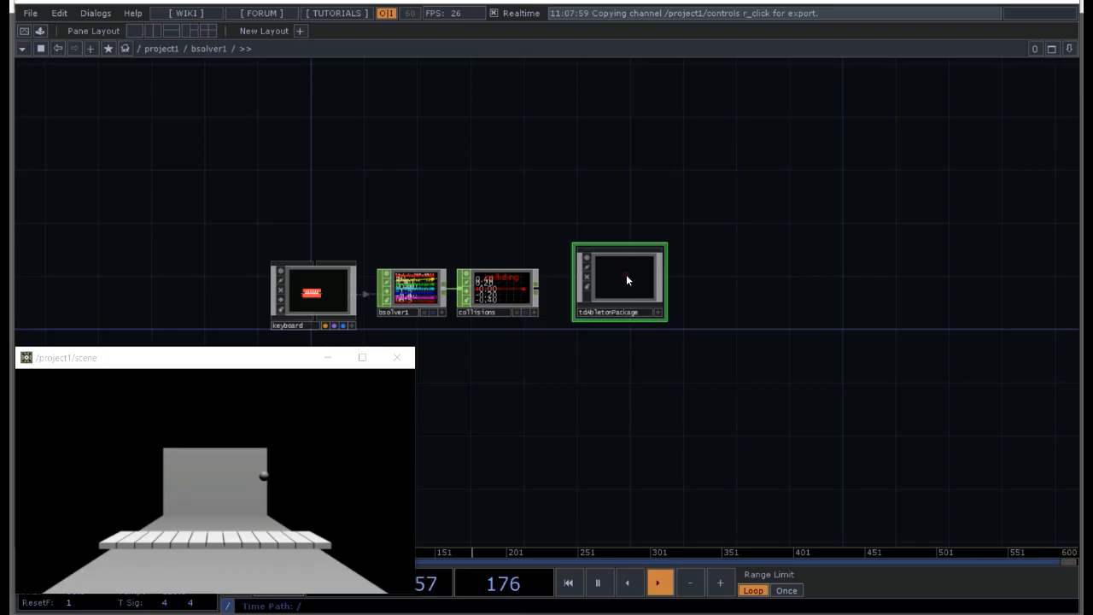
Step: Return to TouchDesigner, enter the tdAbletonPackage network and check the Track parameter of the abletonMIDI1 component
double_click(625, 278)
left_click_drag(480, 346, 808, 228)
left_click_drag(831, 304, 440, 137)
left_click_drag(556, 181, 529, 487)
left_click_drag(462, 475, 555, 338)
left_click(560, 320)
key("p")
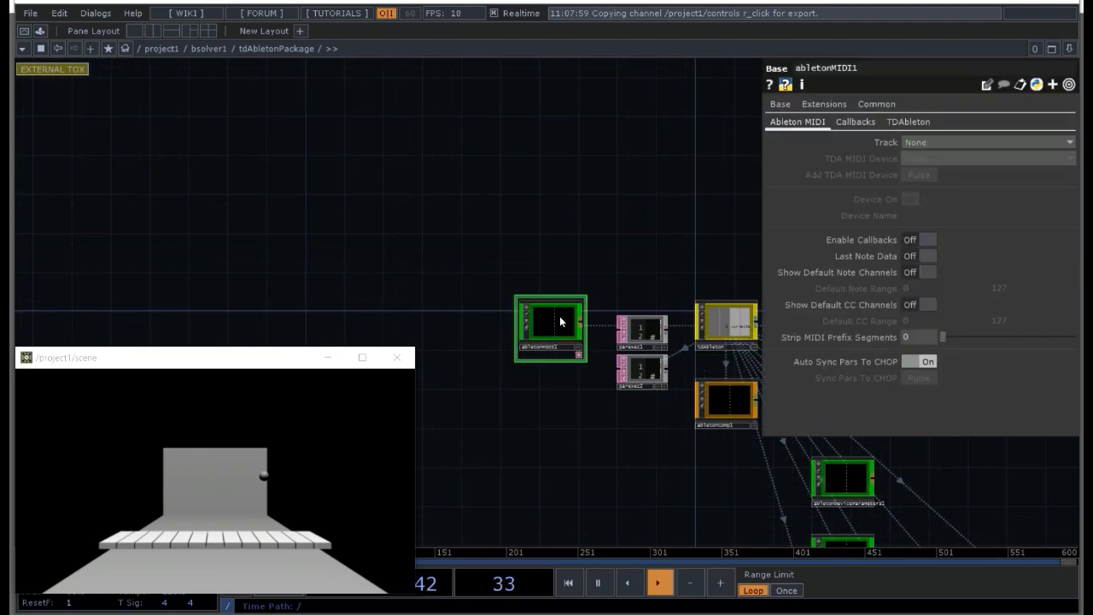
left_click(921, 143)
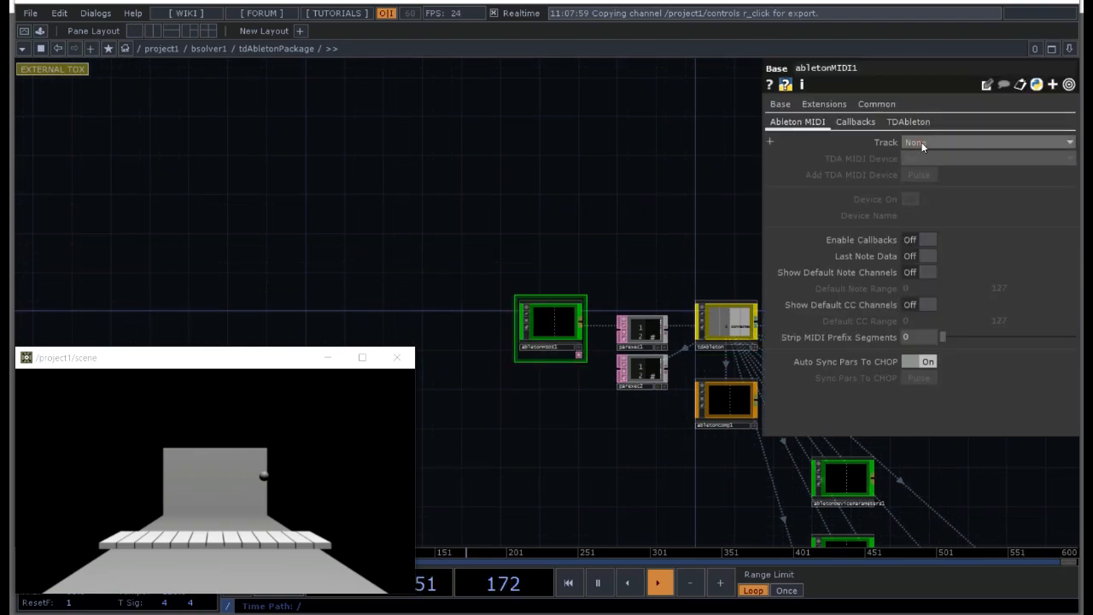
left_click(917, 145)
key("p")
Step: Delete the unneeded Ableton components from the package, keeping abletonMIDI1, tdAbleton and abletonSong1, and go back up to bsolver1
left_click_drag(650, 455, 481, 0)
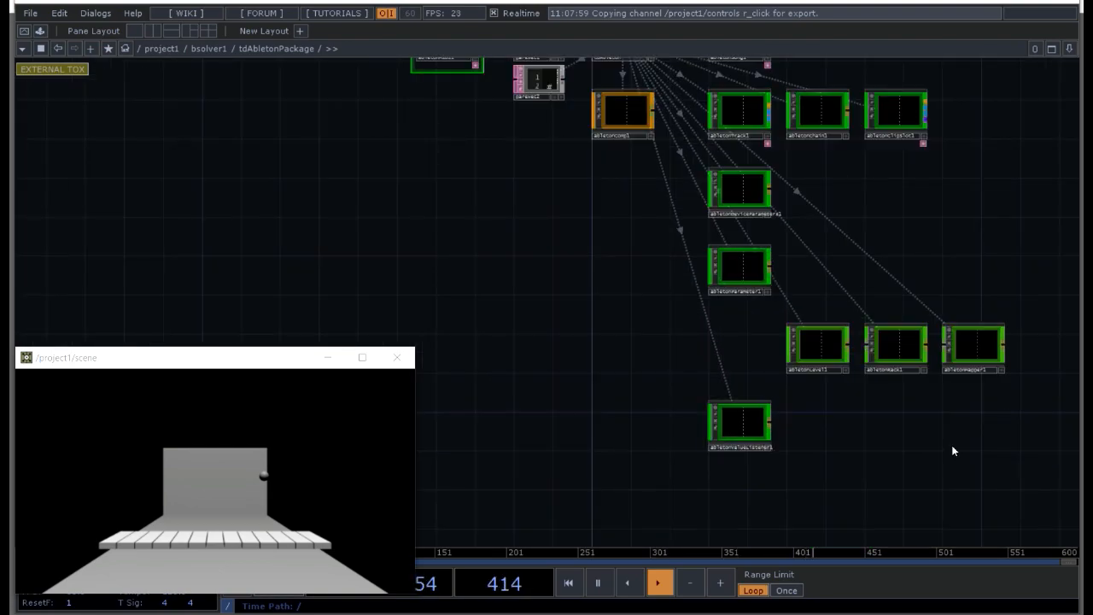
left_click_drag(977, 438, 626, 112)
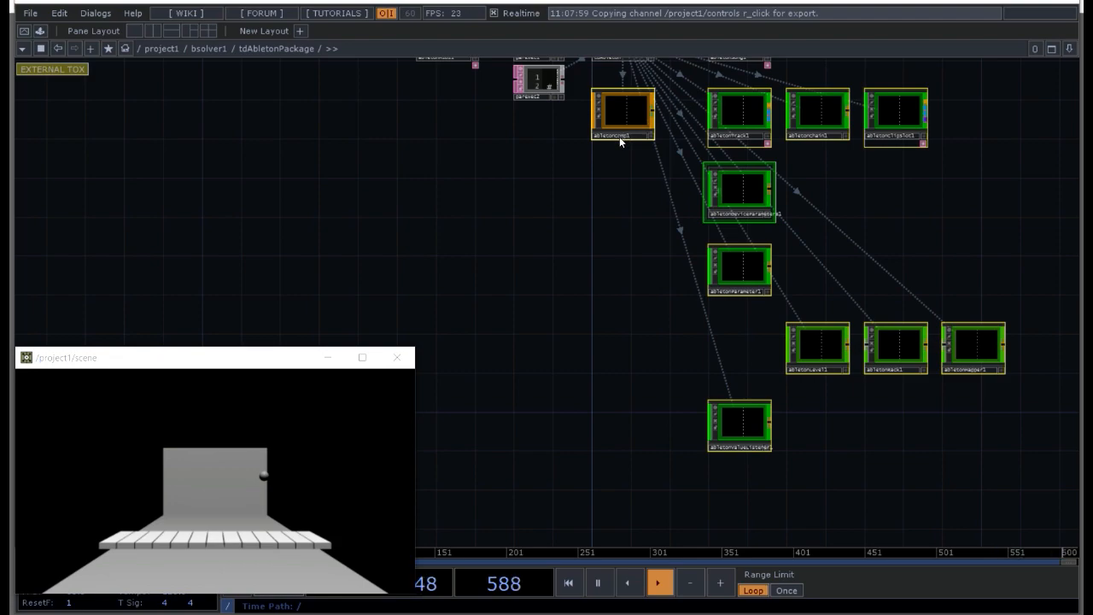
key("Delete")
left_click_drag(469, 197, 593, 346)
key("u")
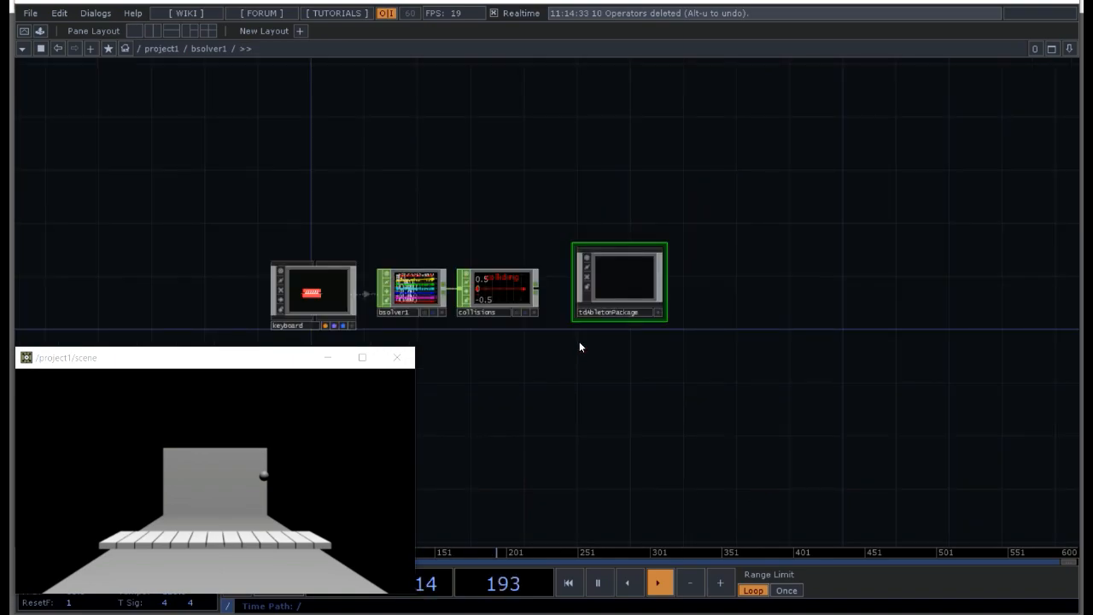
Step: Add an In CHOP inside tdAbletonPackage, placed before the abletonMIDI1 component
left_click(623, 271)
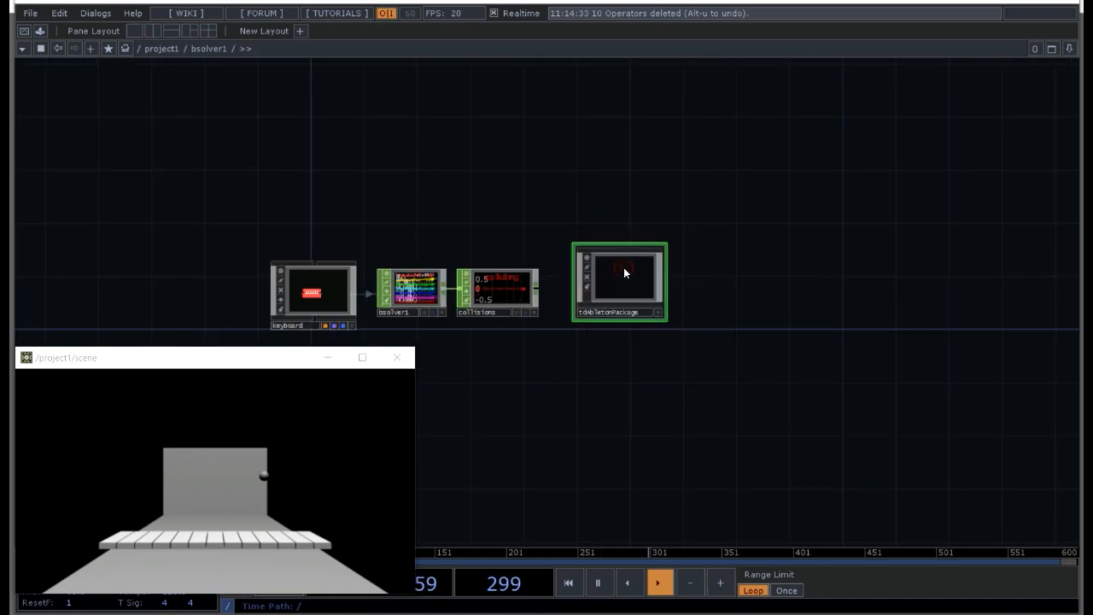
double_click(624, 269)
left_click(363, 226)
left_click_drag(374, 230, 518, 272)
double_click(447, 254)
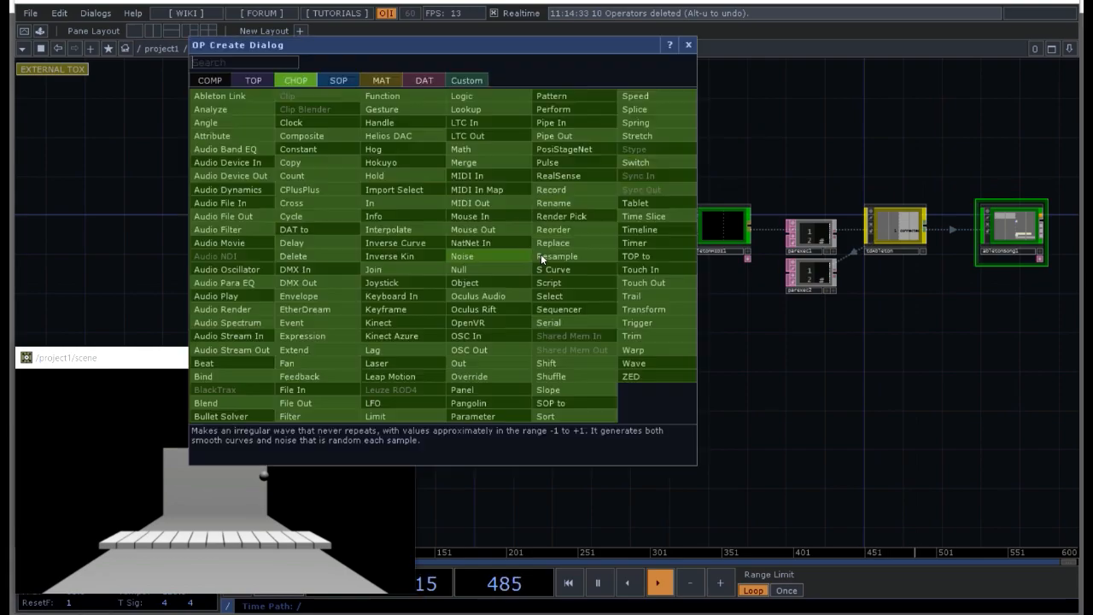
left_click(469, 219)
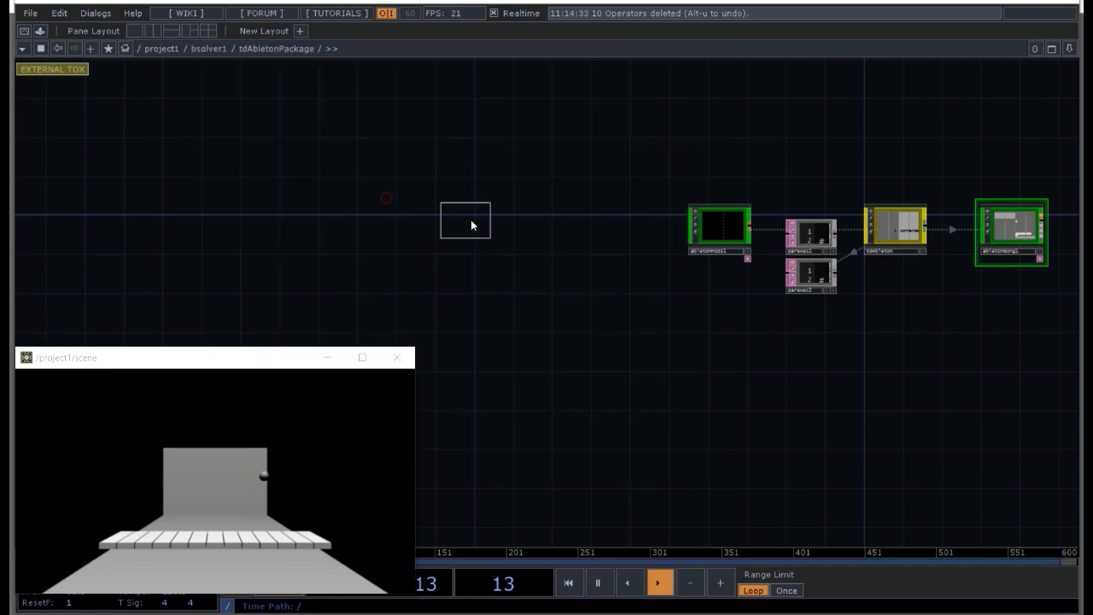
left_click(477, 230)
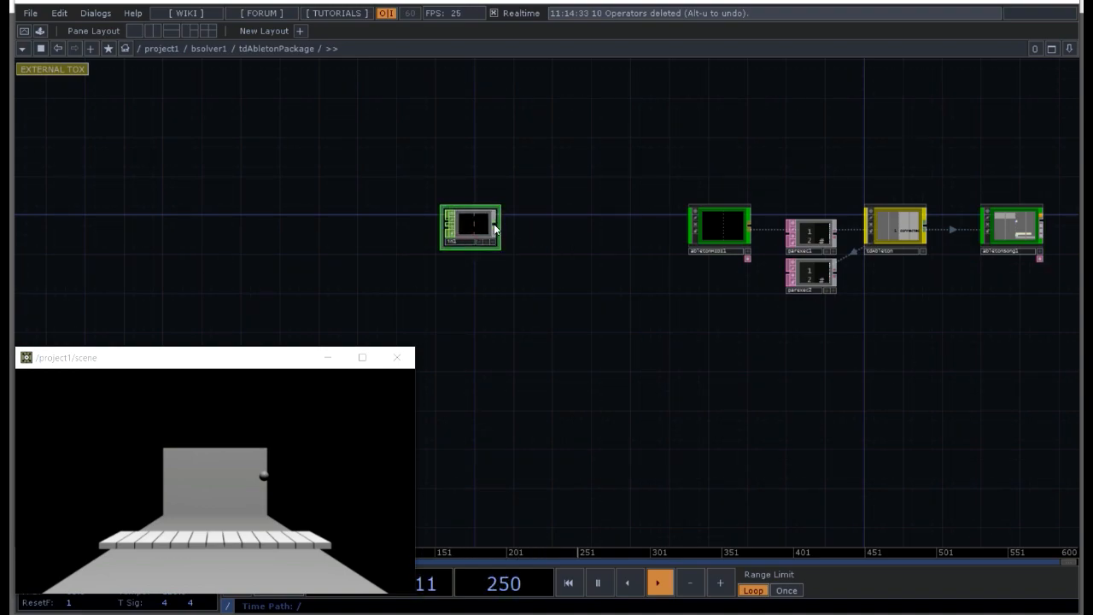
Step: Connect a Null CHOP to the In CHOP's output and return to the bsolver1 network
right_click(495, 224)
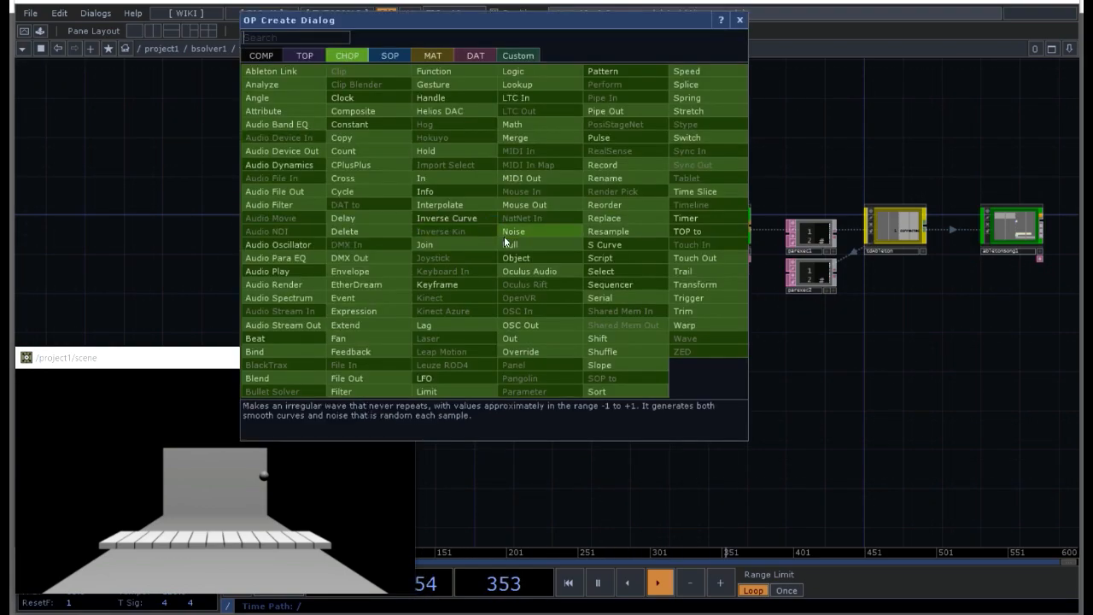
left_click(505, 238)
left_click(636, 226)
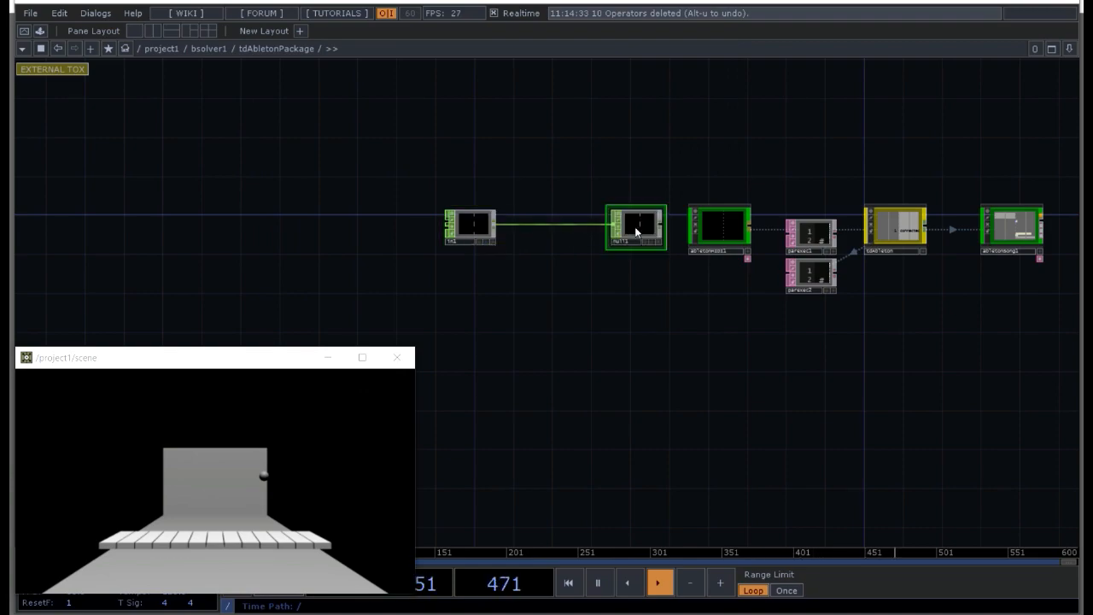
key("u")
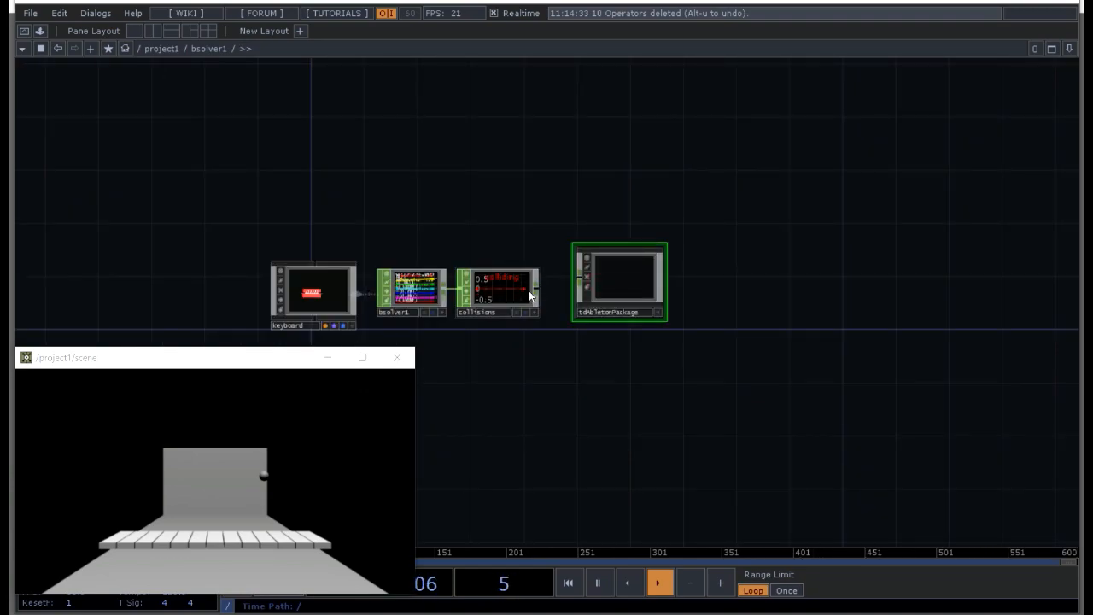
Step: Move tdAbletonPackage farther from the collisions CHOP and add a Shuffle CHOP connected to the collisions output
left_click_drag(568, 277, 743, 294)
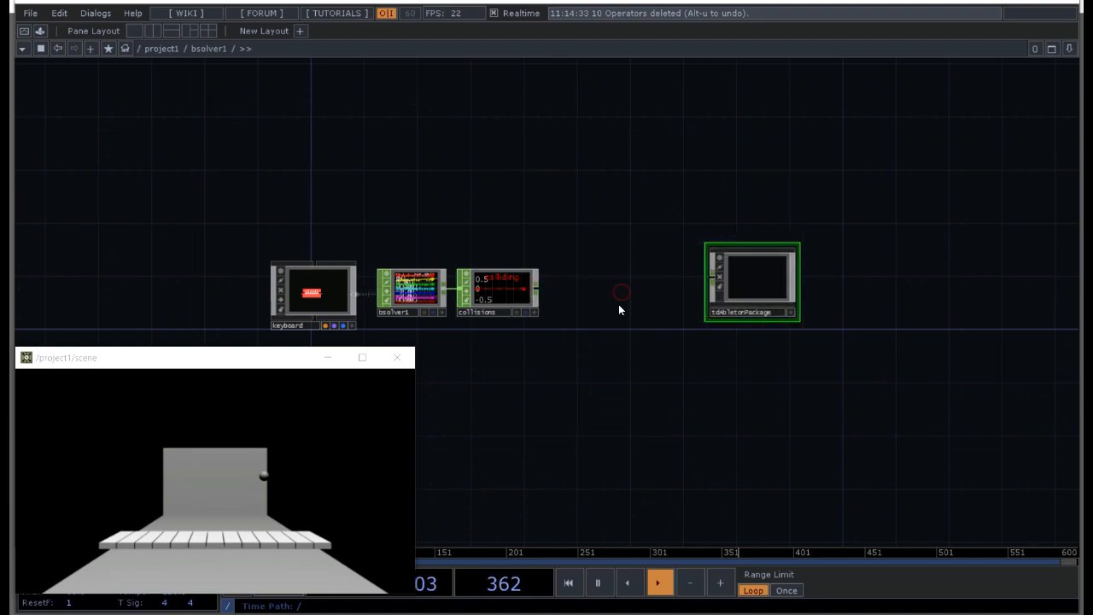
right_click(538, 291)
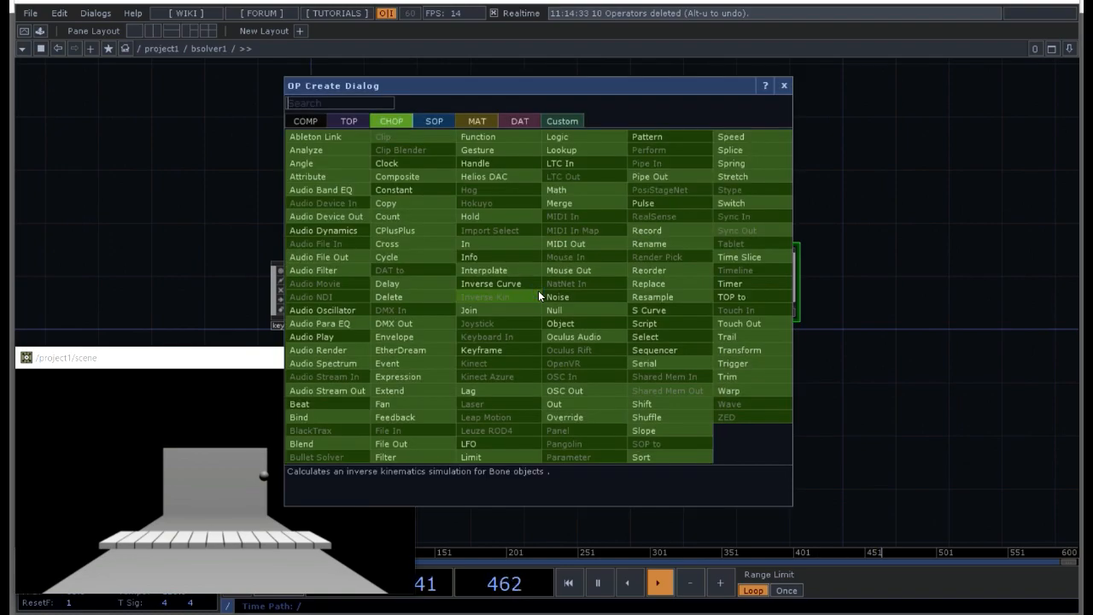
key("Escape")
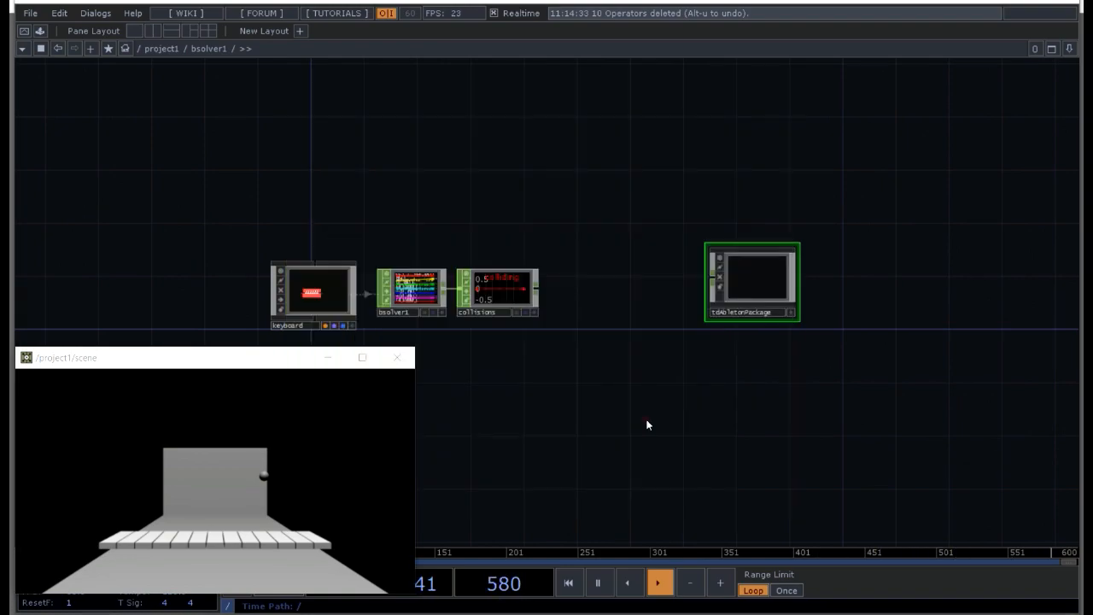
left_click(591, 293)
scroll(593, 297, "up", 3)
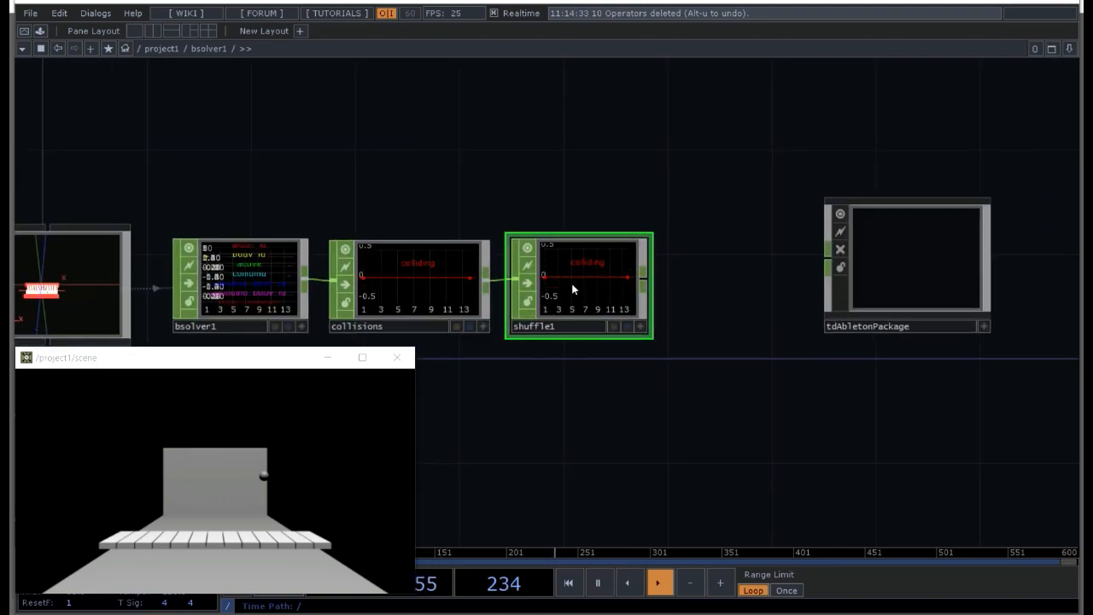
Step: Set the Shuffle CHOP's Method to Swap Channels and Samples and compare its channels with the collisions CHOP's samples
key("p")
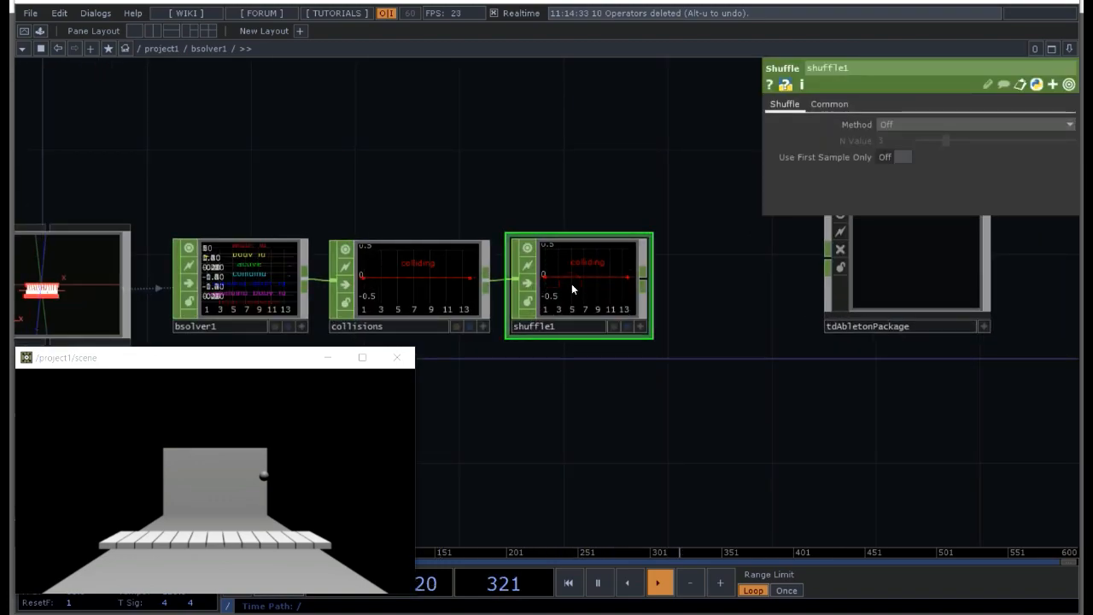
left_click(933, 126)
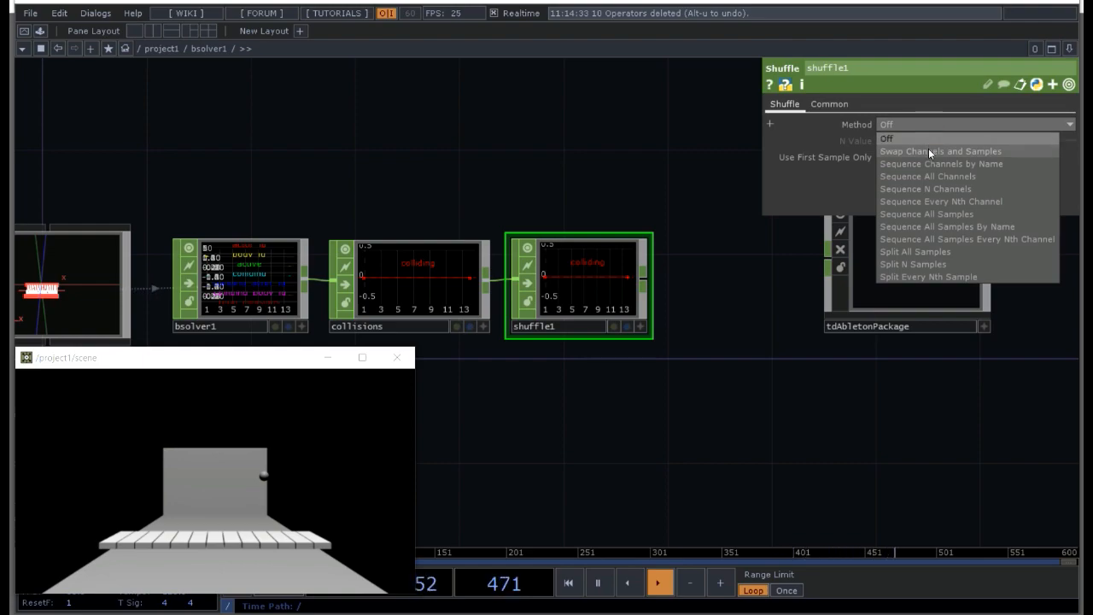
left_click(928, 151)
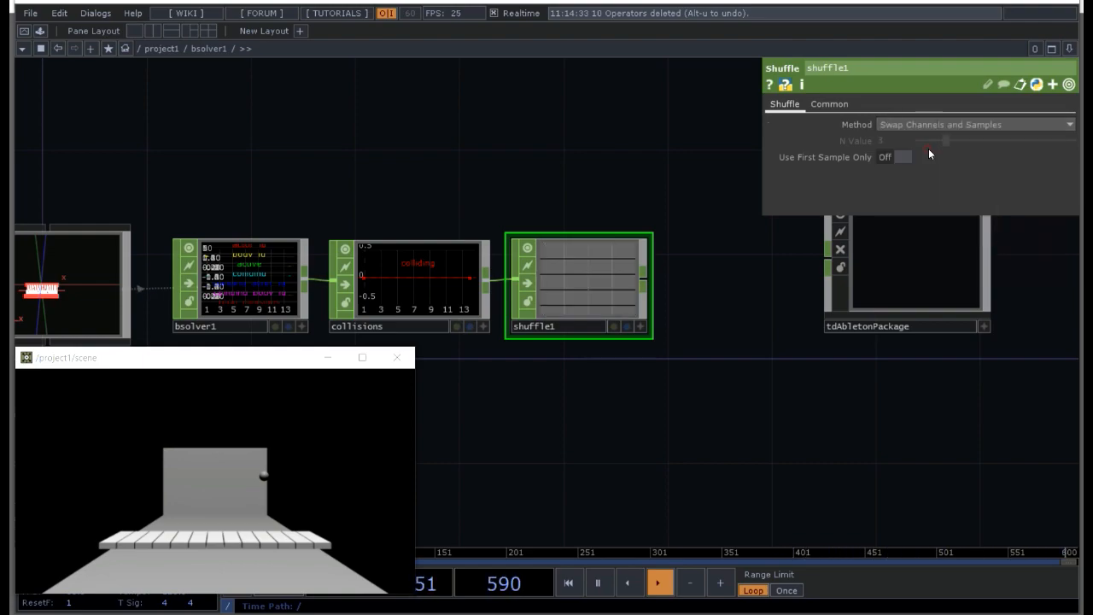
scroll(638, 373, "up", 6)
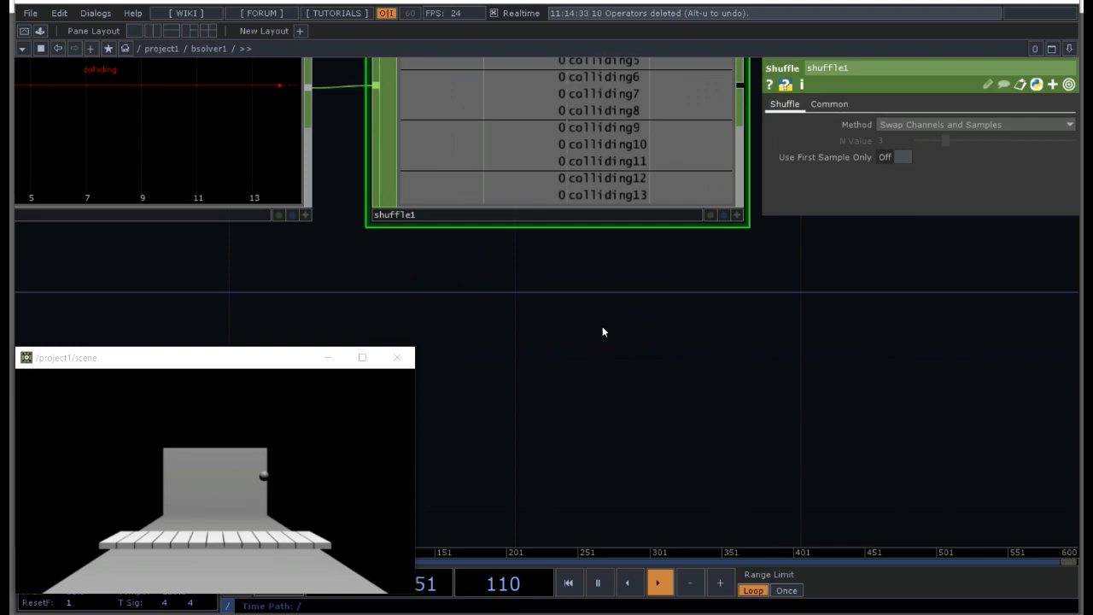
scroll(619, 466, "down", 3)
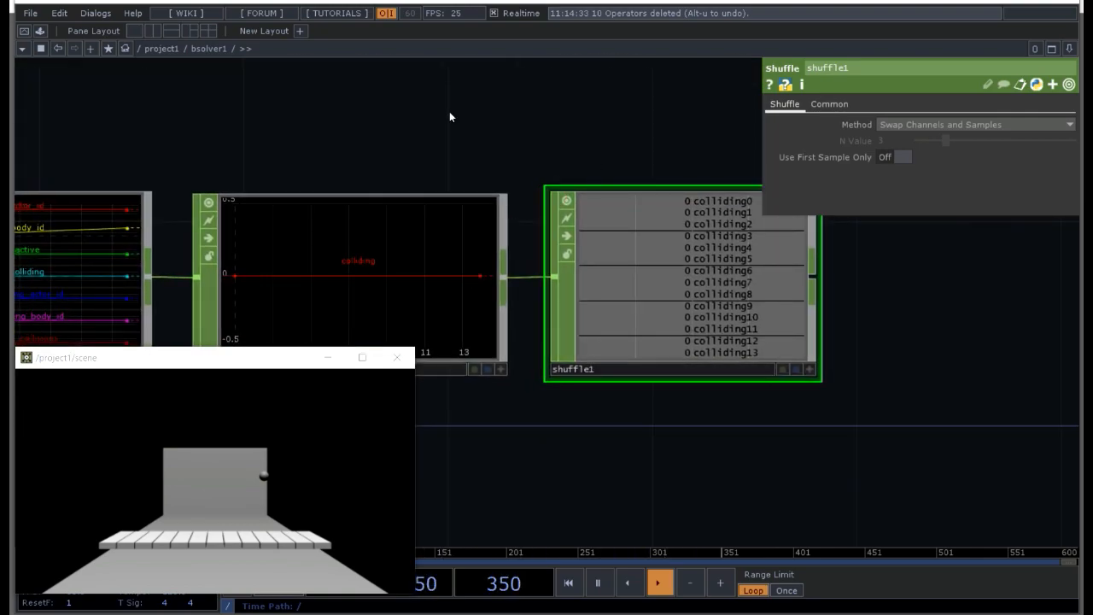
left_click_drag(435, 114, 578, 98)
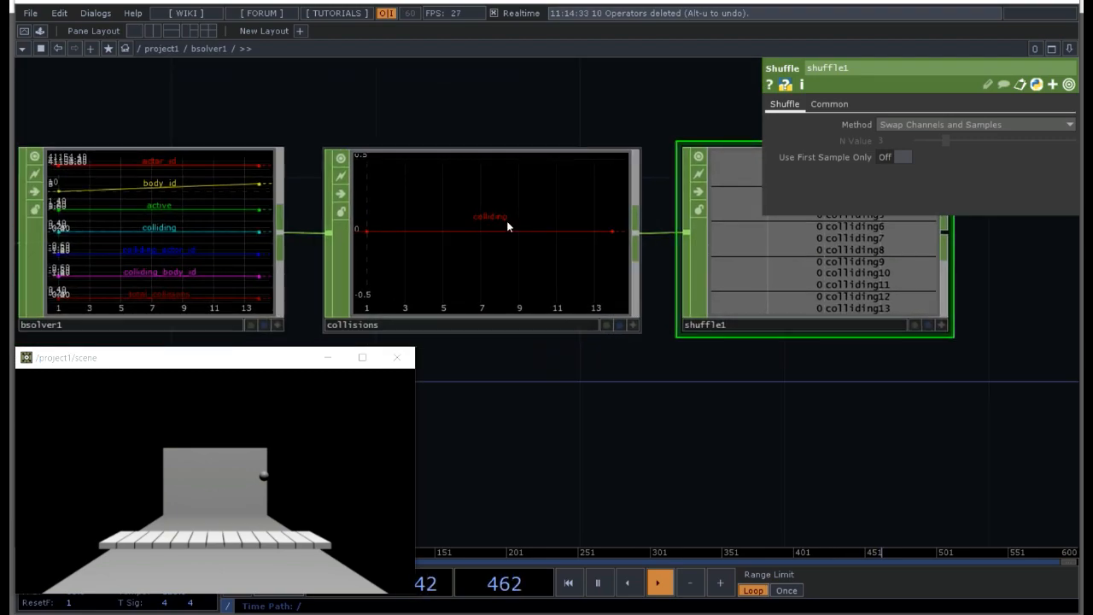
left_click_drag(752, 399, 572, 395)
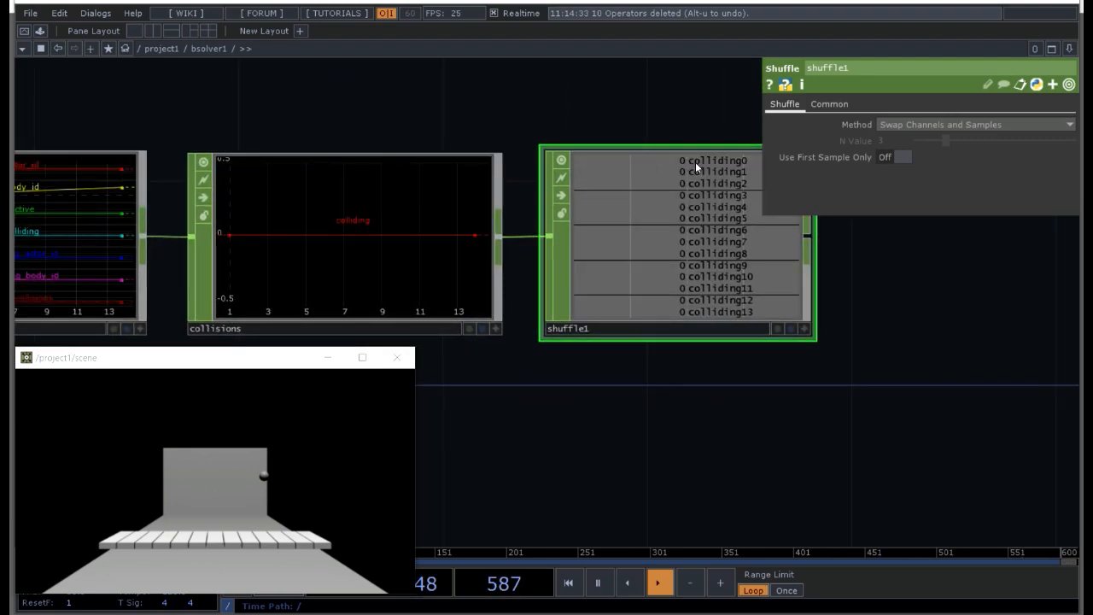
left_click(388, 239)
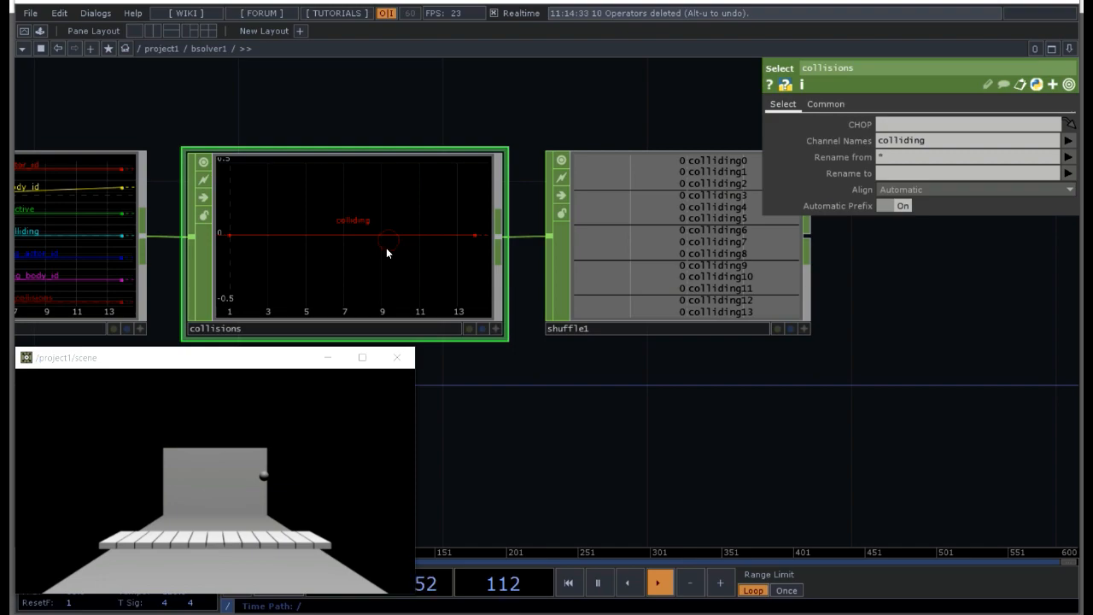
Step: Rename the collisions Select CHOP's channel to key and check the shuffled key channels against the ball's collisions
left_click(903, 173)
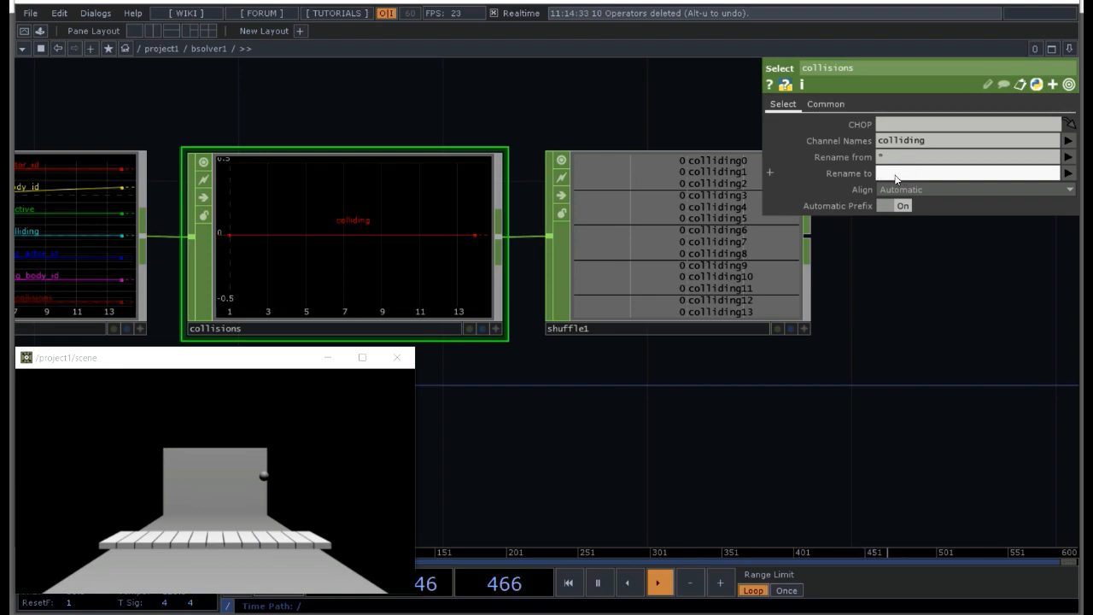
type("no")
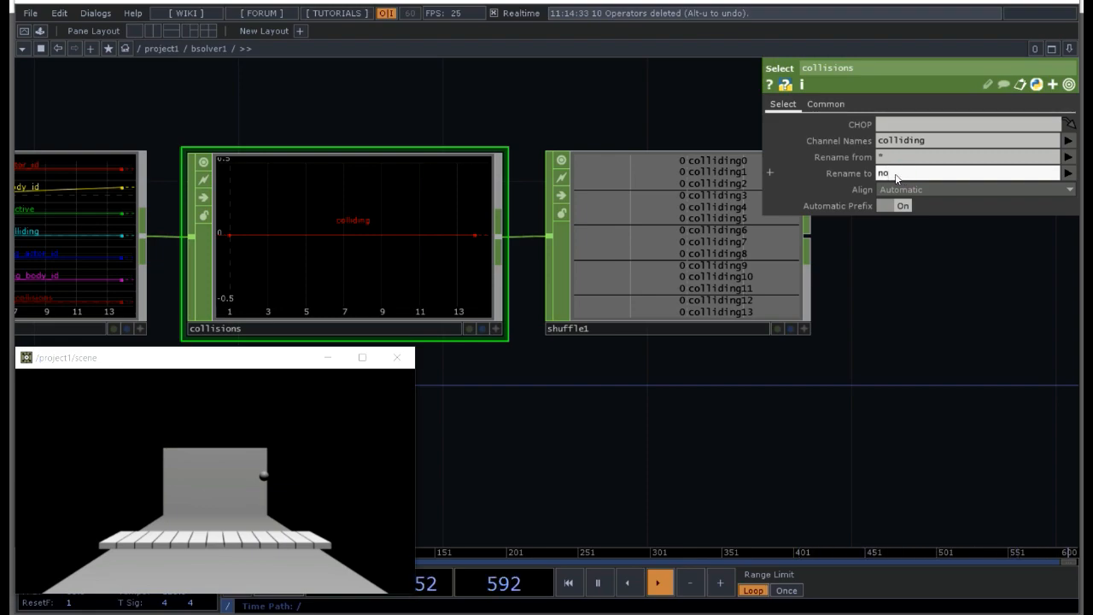
type("eys")
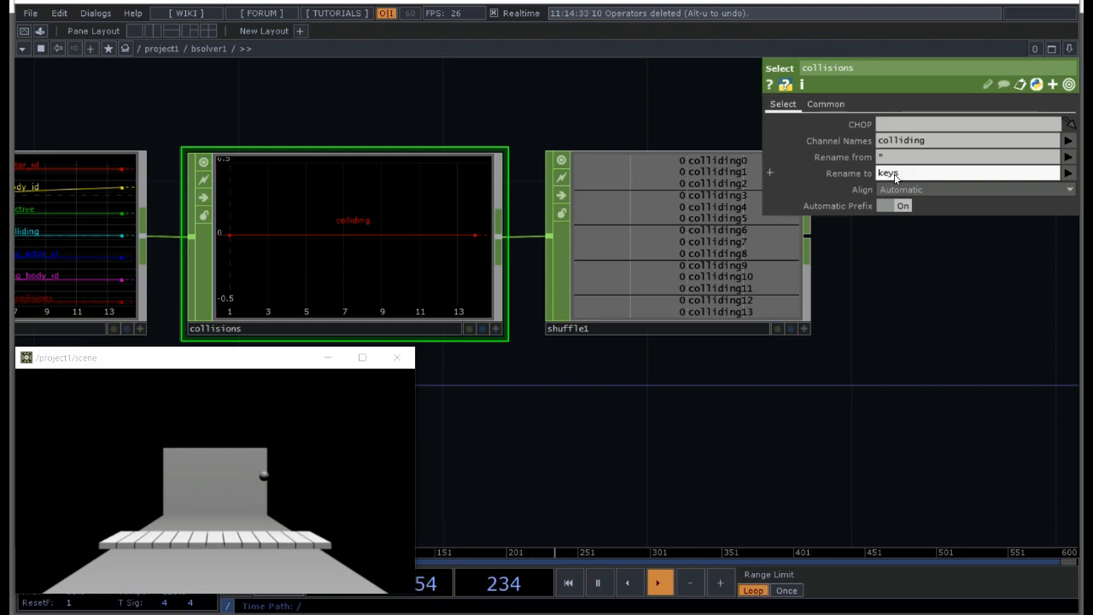
key("Return")
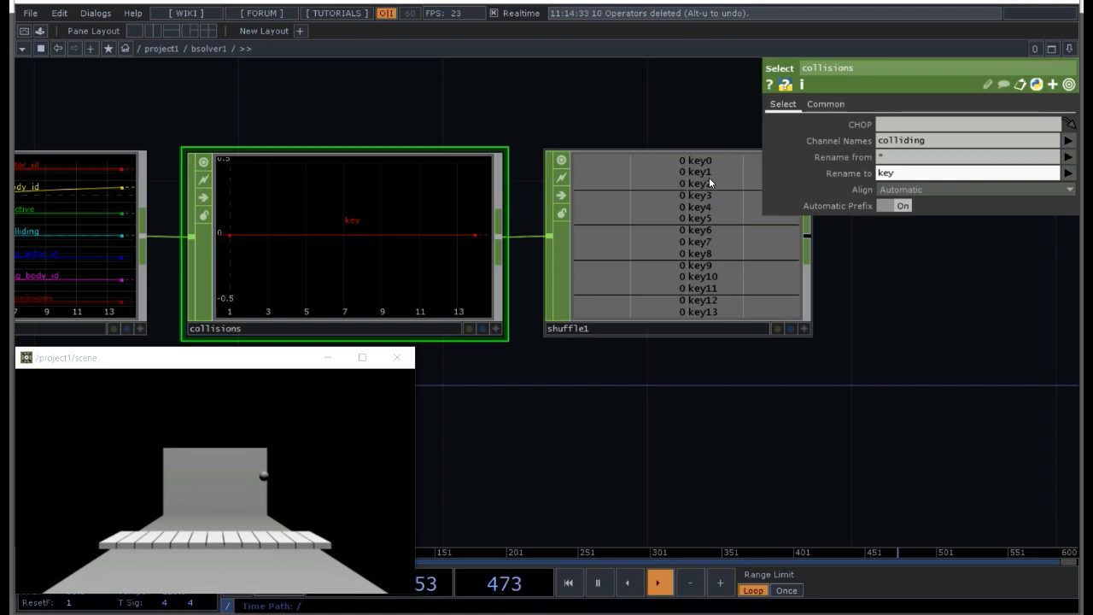
left_click(255, 478)
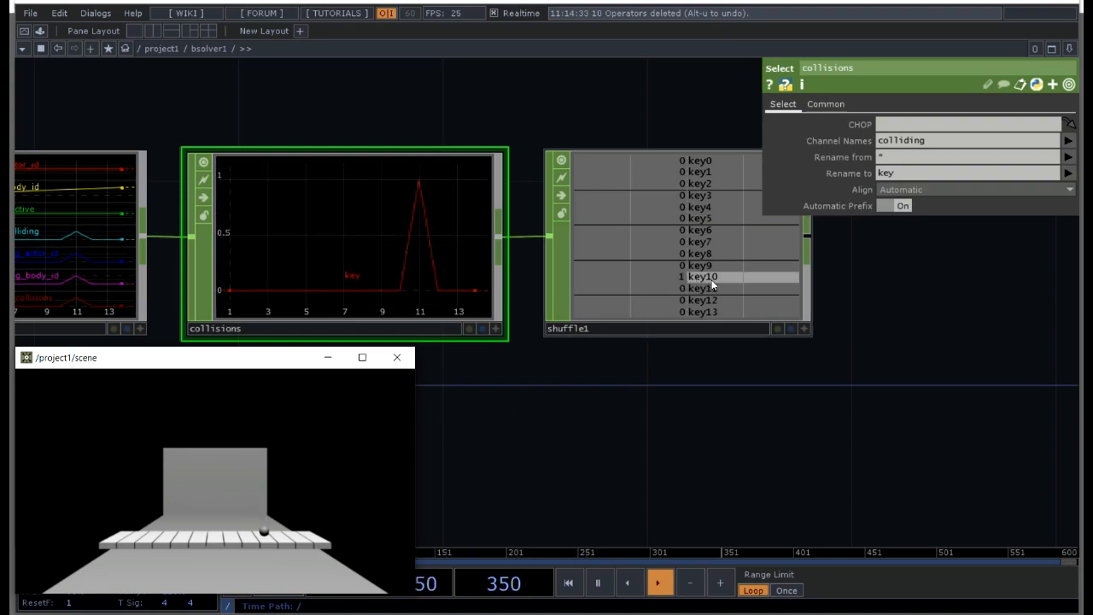
left_click(720, 426)
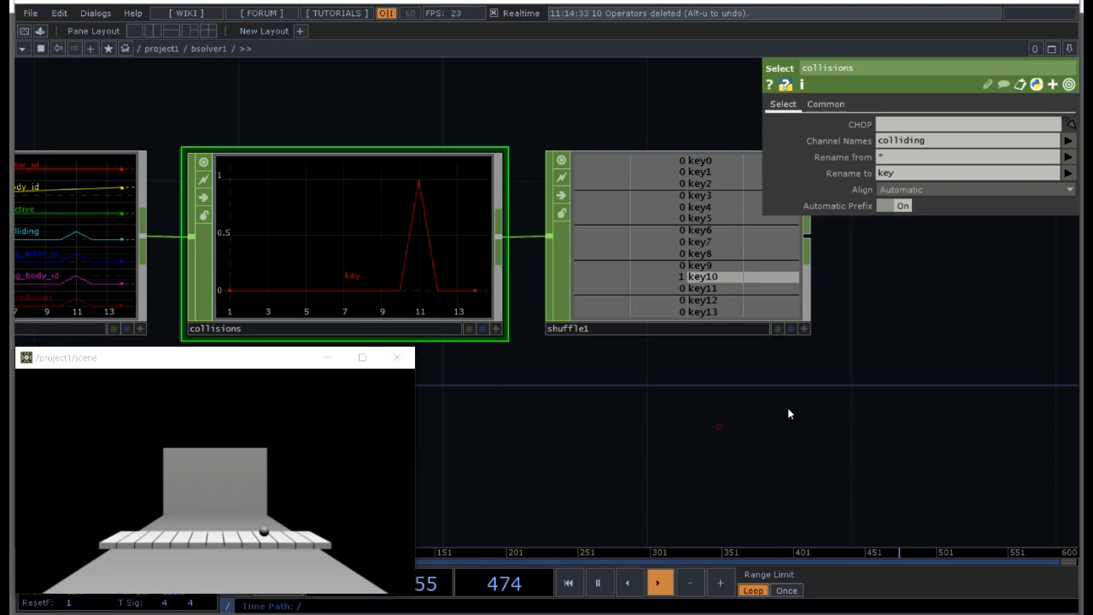
Step: Connect the shuffle1 output to the first input of tdAbletonPackage and enter that component's network
key("h")
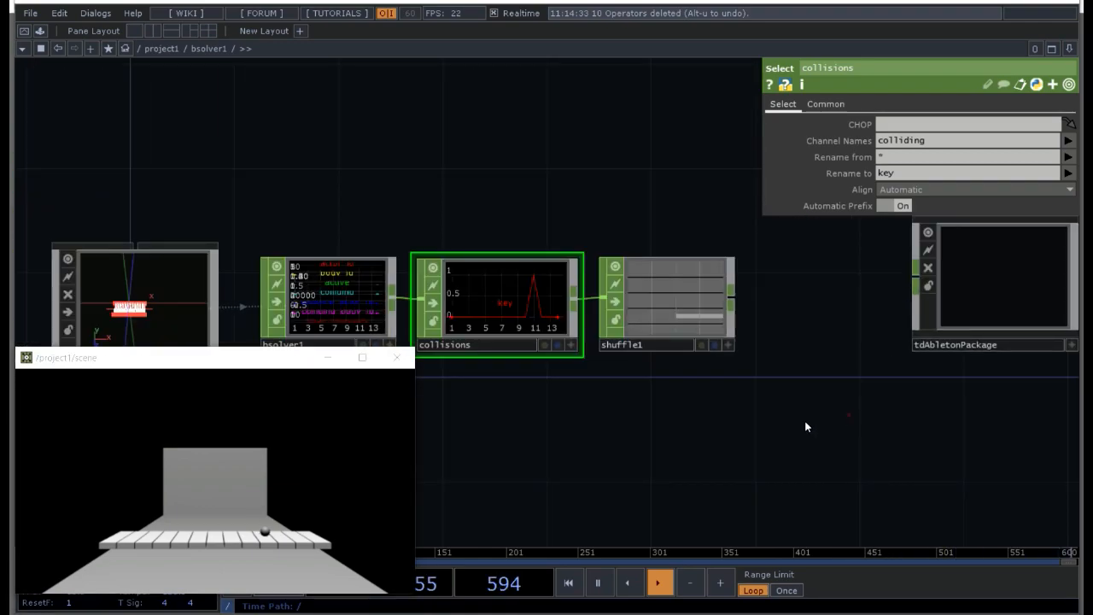
left_click_drag(588, 287, 774, 267)
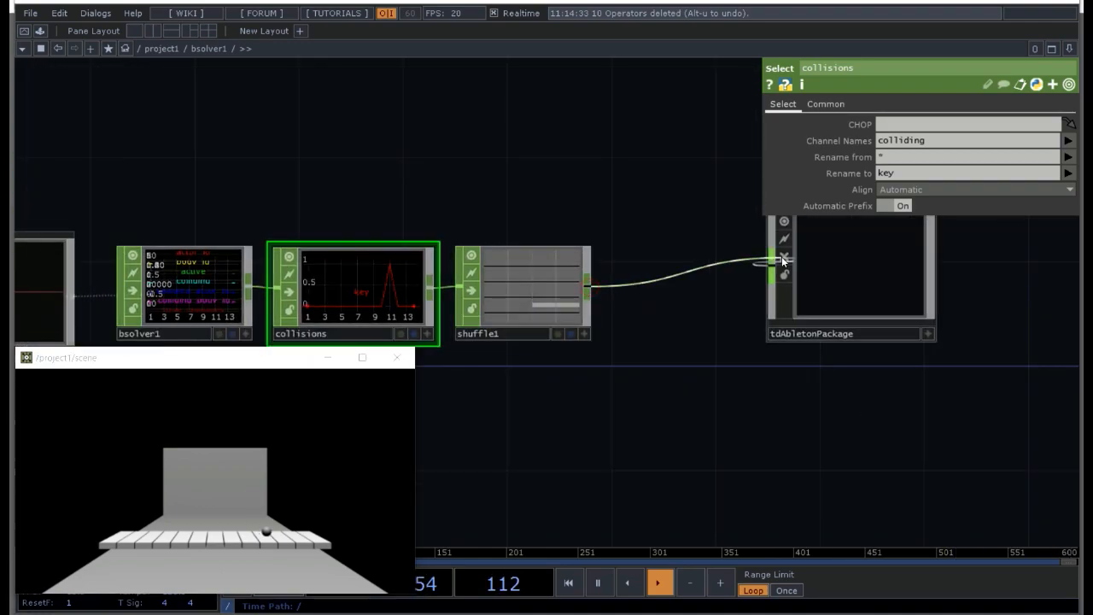
double_click(876, 270)
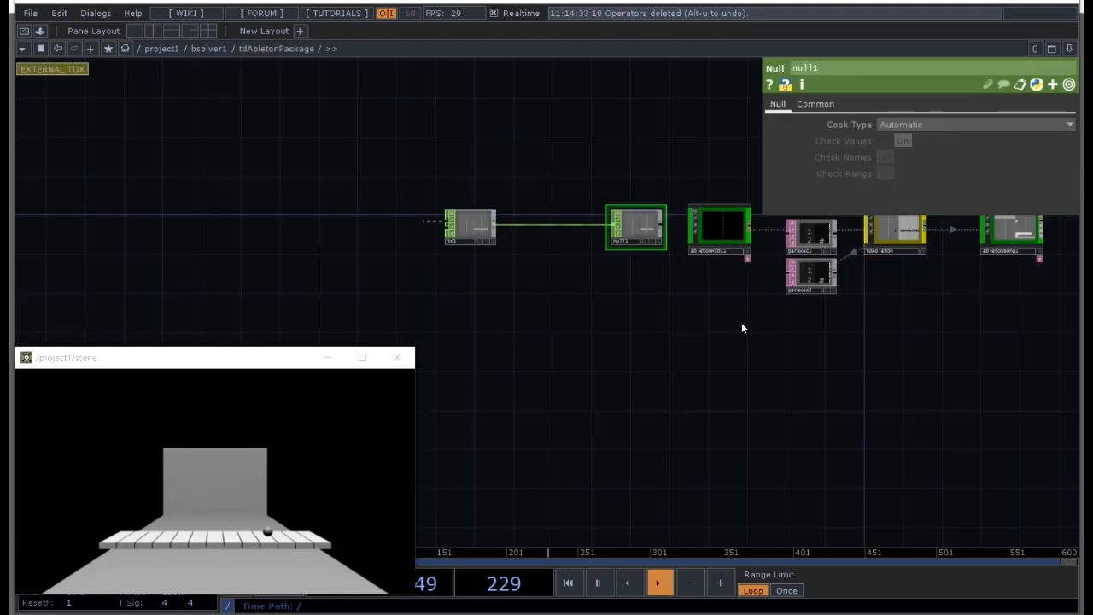
key("p")
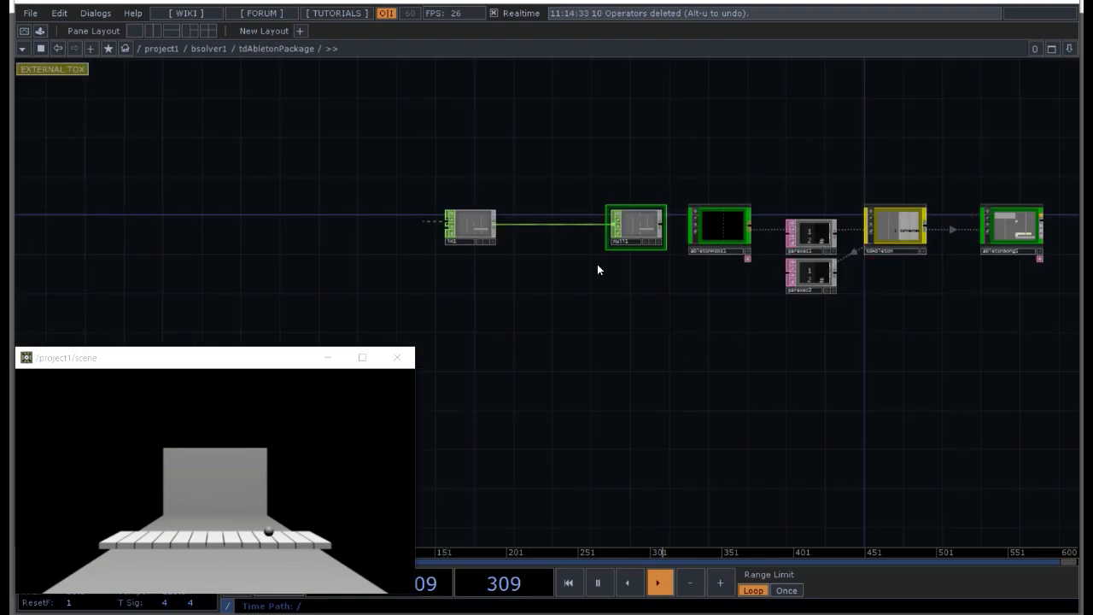
Step: Set the abletonMIDI1 component's Track to 1-Grand Piano and add a TDA MIDI device to it
left_click(724, 228)
key("p")
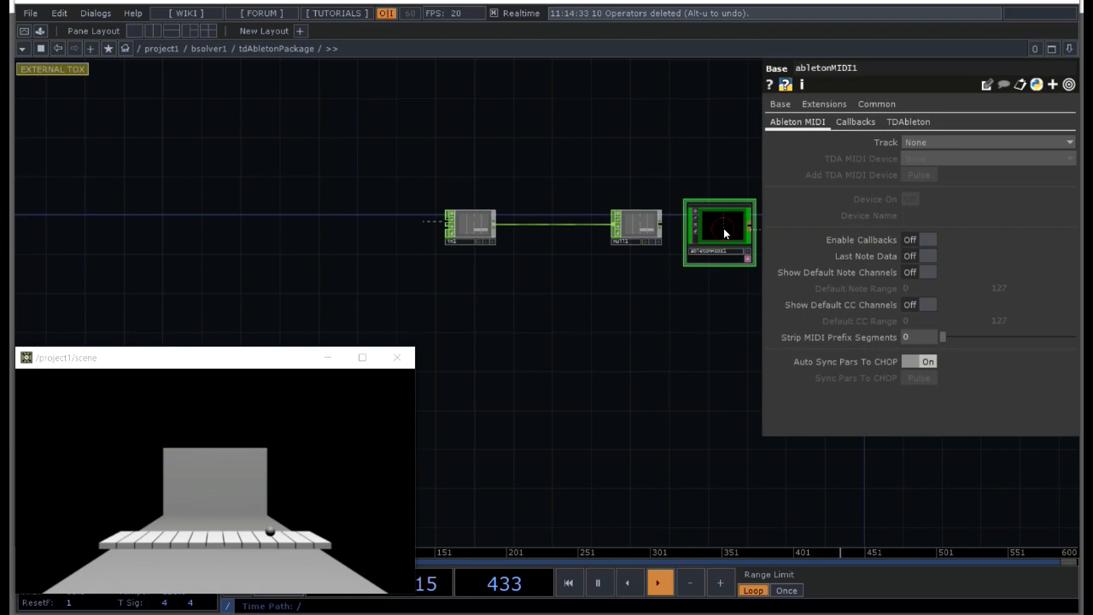
left_click(917, 142)
left_click(919, 167)
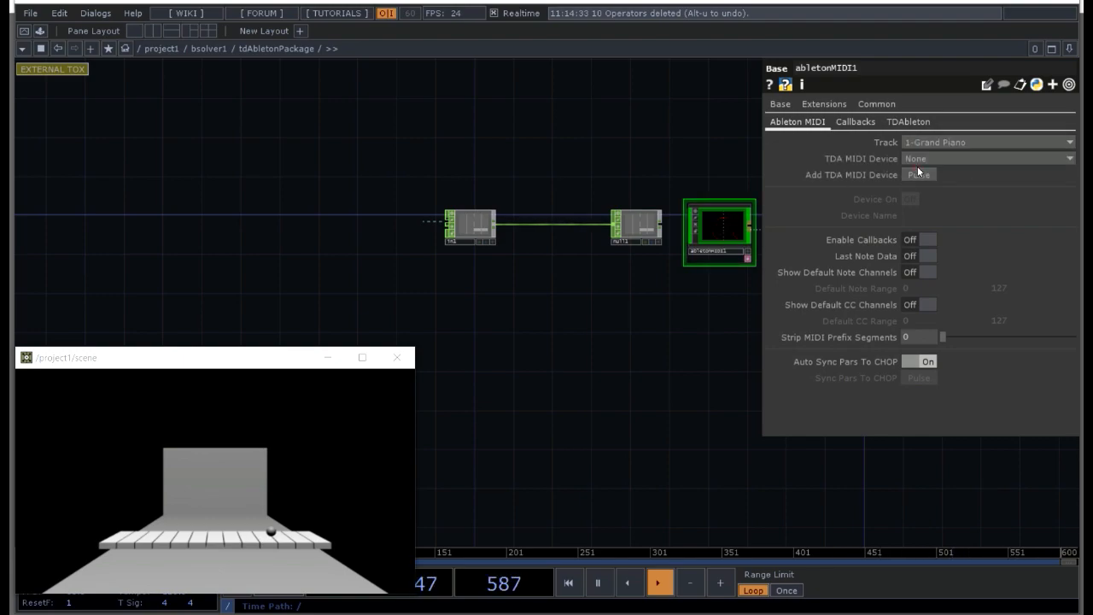
left_click(921, 175)
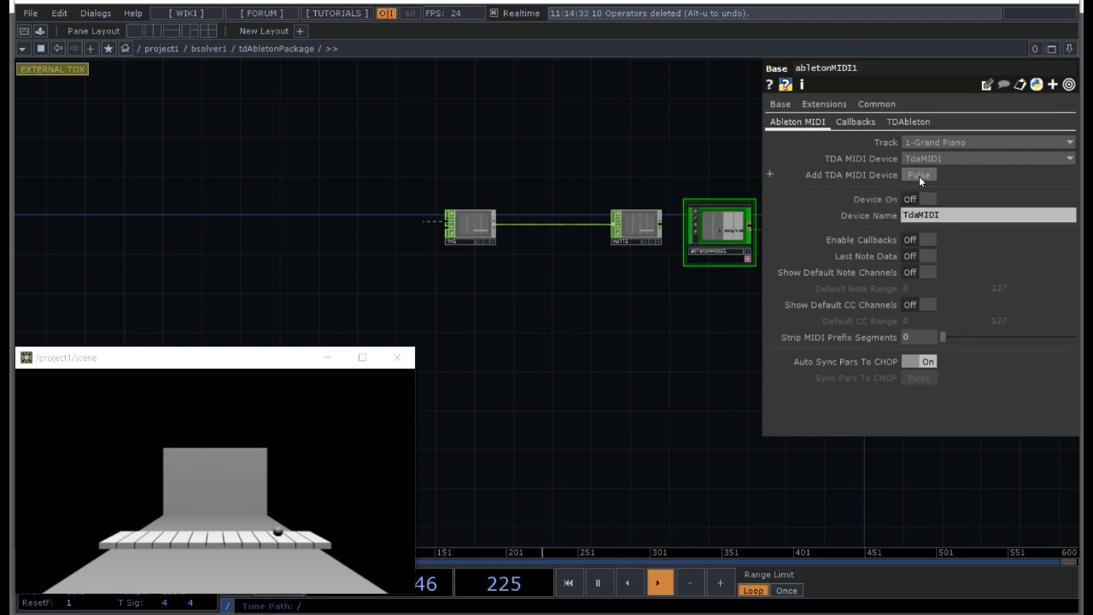
left_click_drag(694, 331, 602, 329)
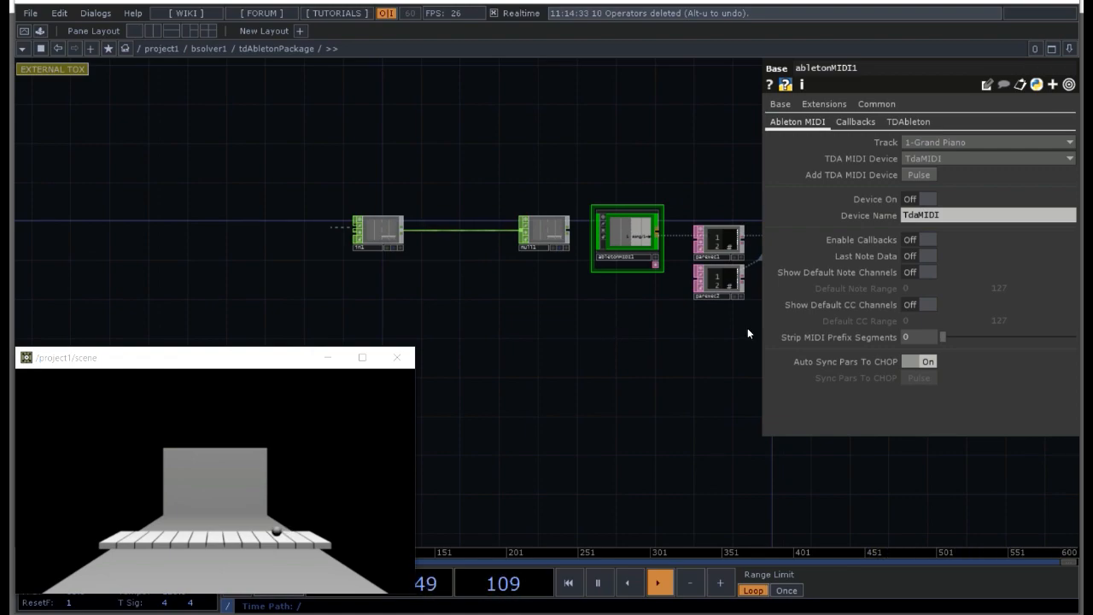
Step: Switch to Ableton Live, create an empty MIDI clip in the Grand Piano track's first slot, and return to TouchDesigner
key("alt+Tab")
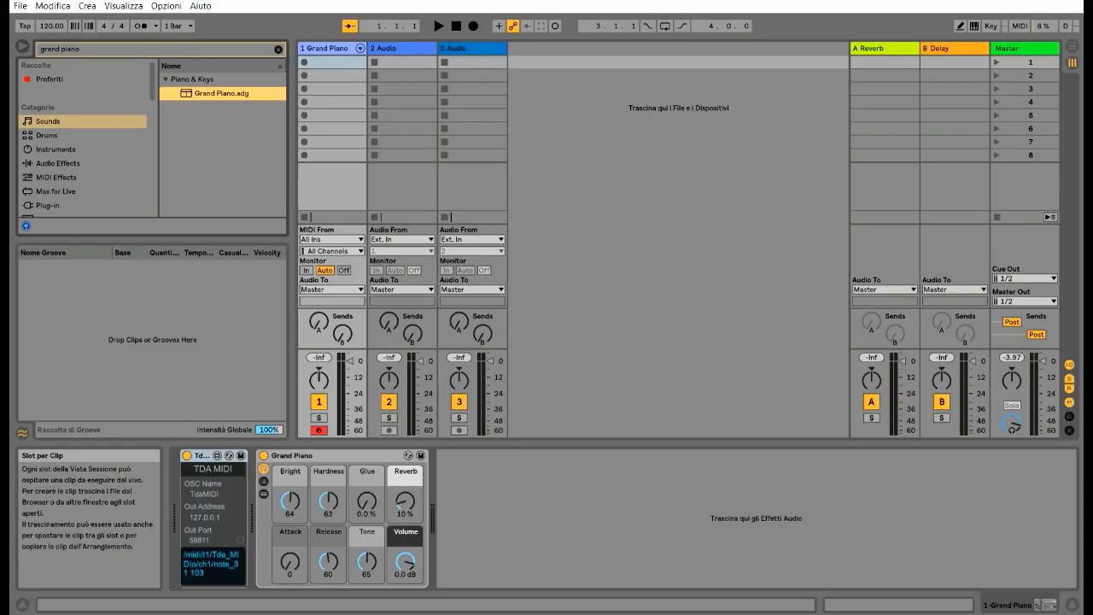
double_click(324, 63)
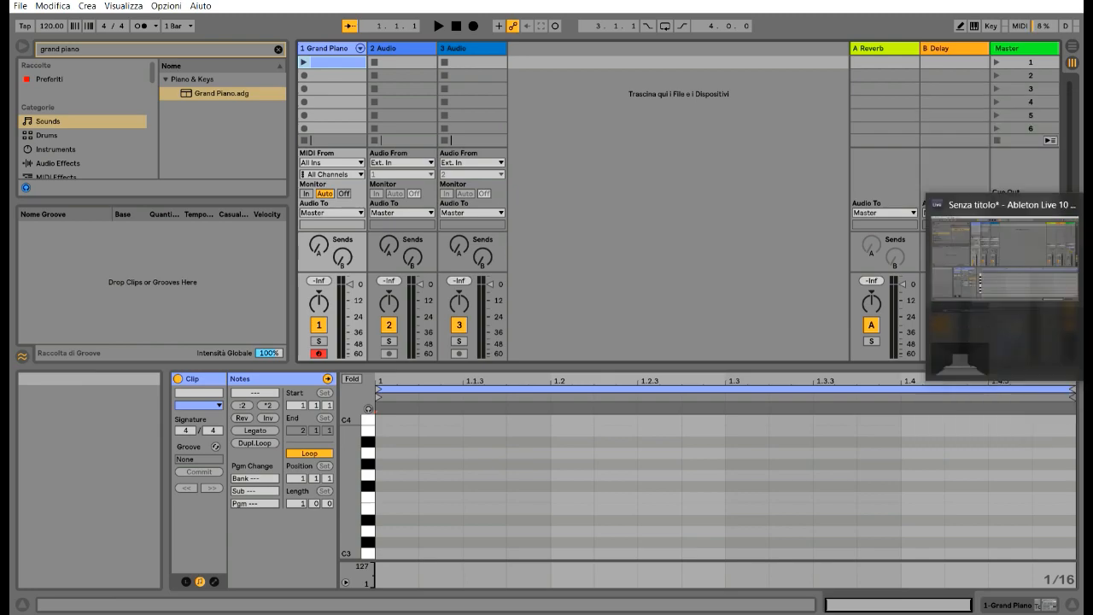
mouse_move(1089, 266)
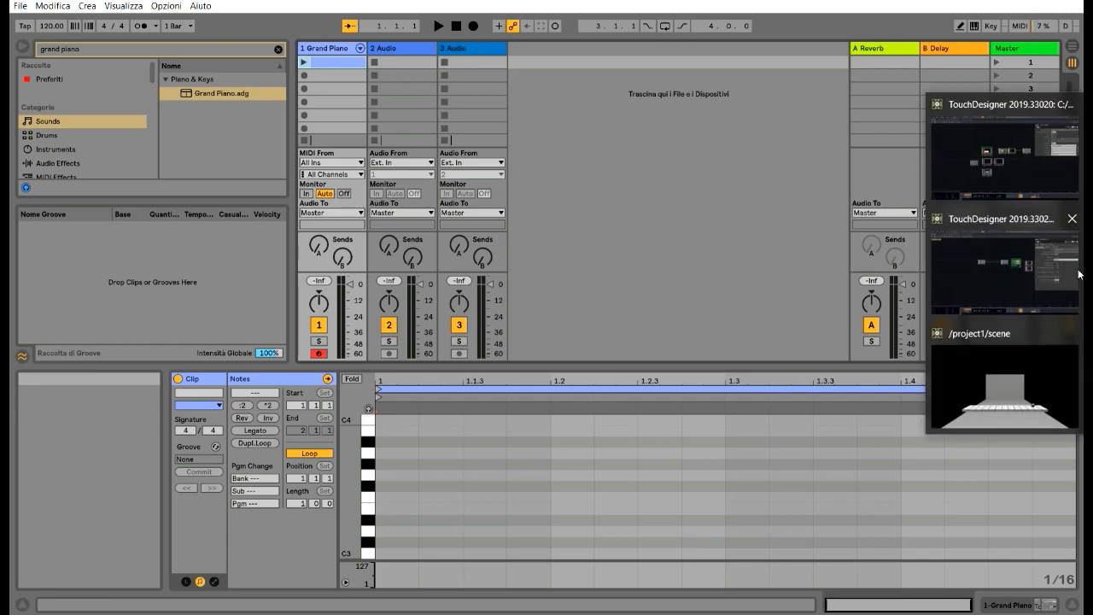
mouse_move(981, 282)
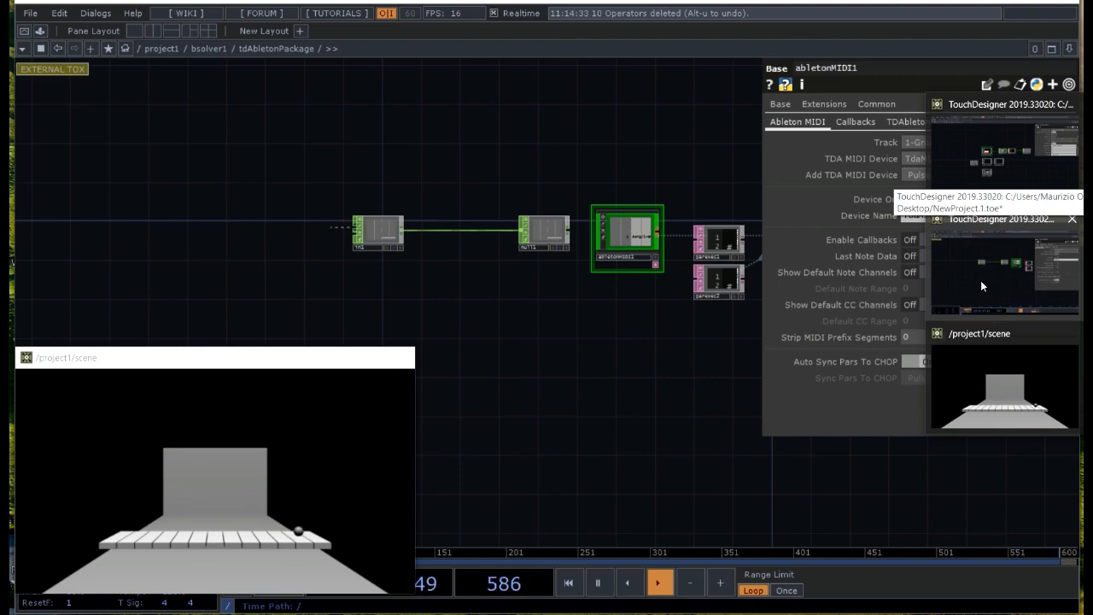
left_click(981, 282)
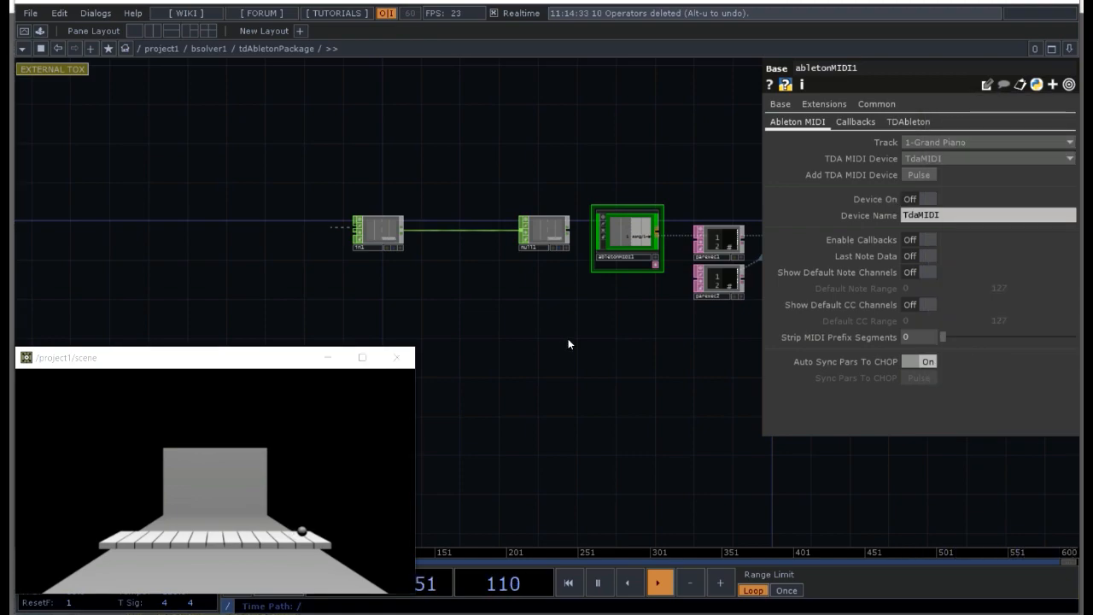
Step: Move null1 closer to in1, place a CHOP Execute DAT between null1 and abletonMIDI1, and display its parameters
key("p")
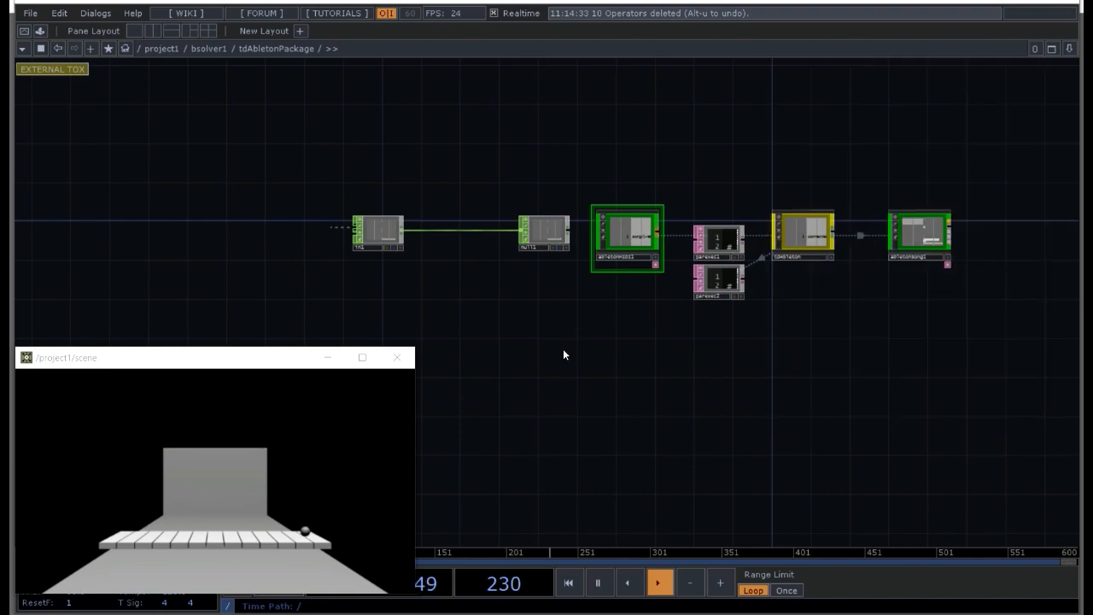
left_click_drag(471, 383, 583, 375)
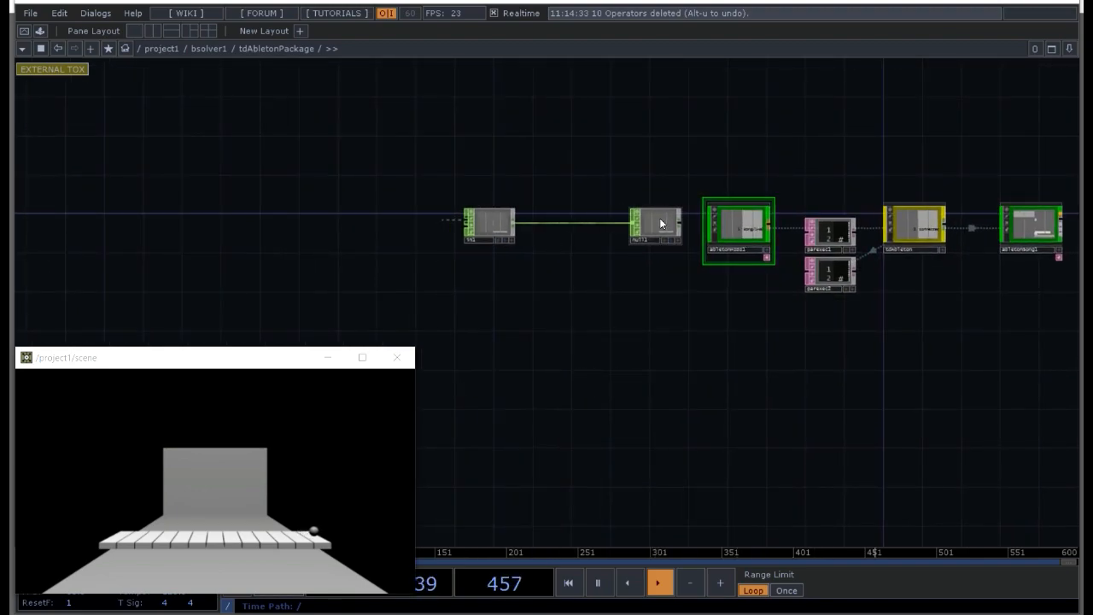
left_click_drag(654, 227, 594, 228)
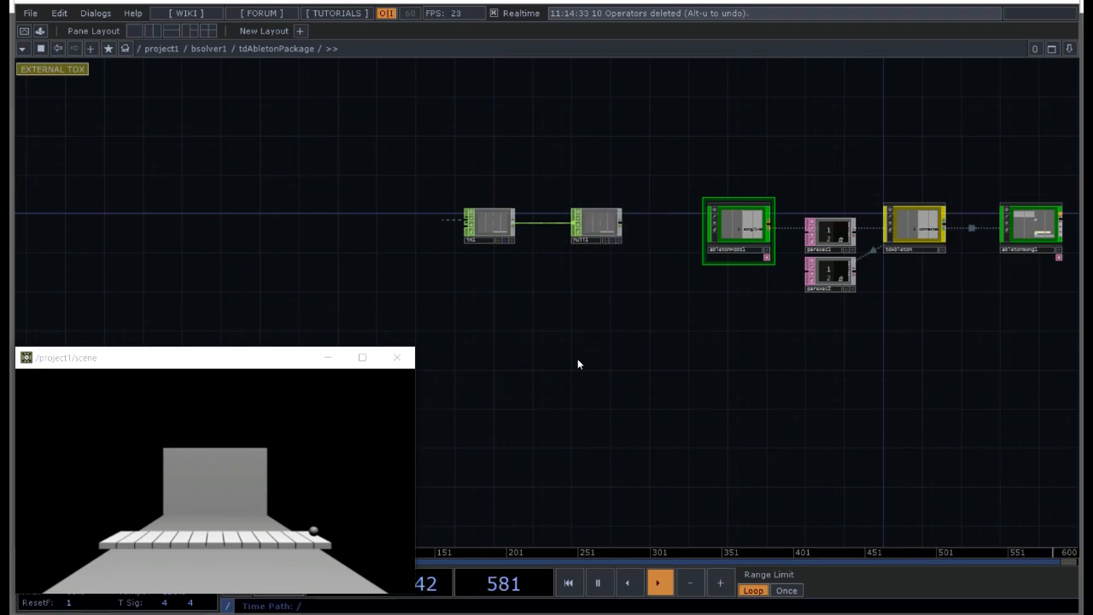
key("Tab")
left_click(559, 188)
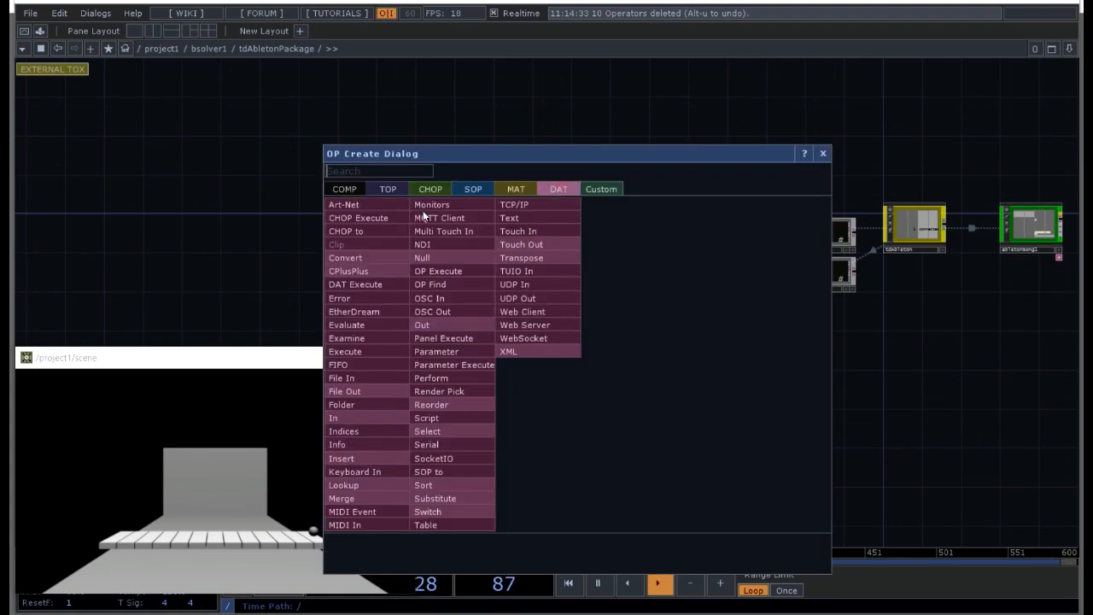
left_click(375, 217)
left_click(657, 225)
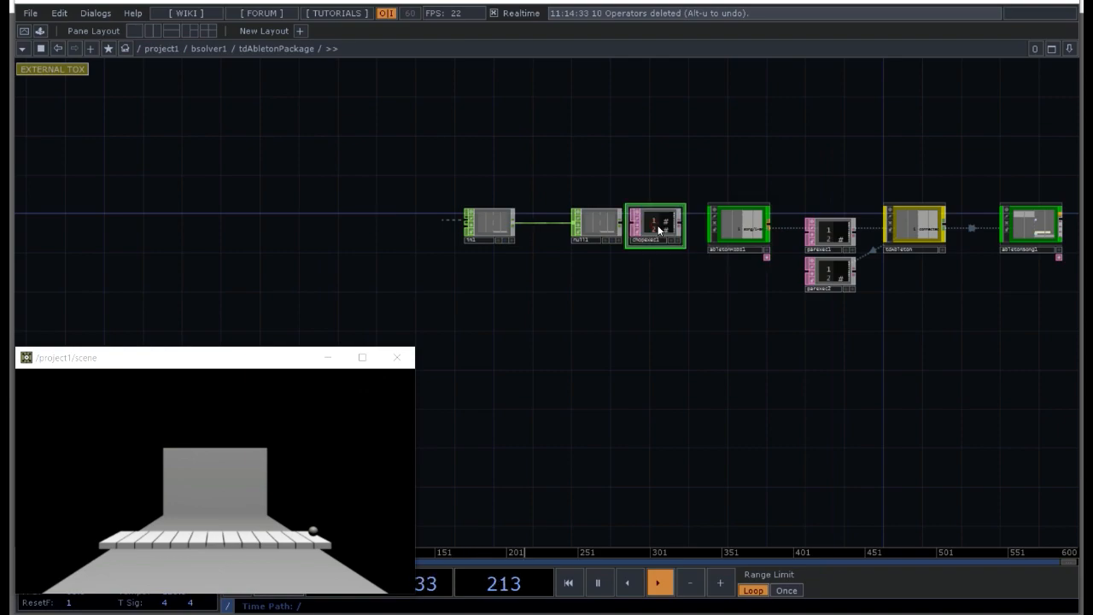
scroll(675, 218, "up", 5)
left_click_drag(591, 386, 786, 437)
scroll(786, 437, "up", 2)
key("p")
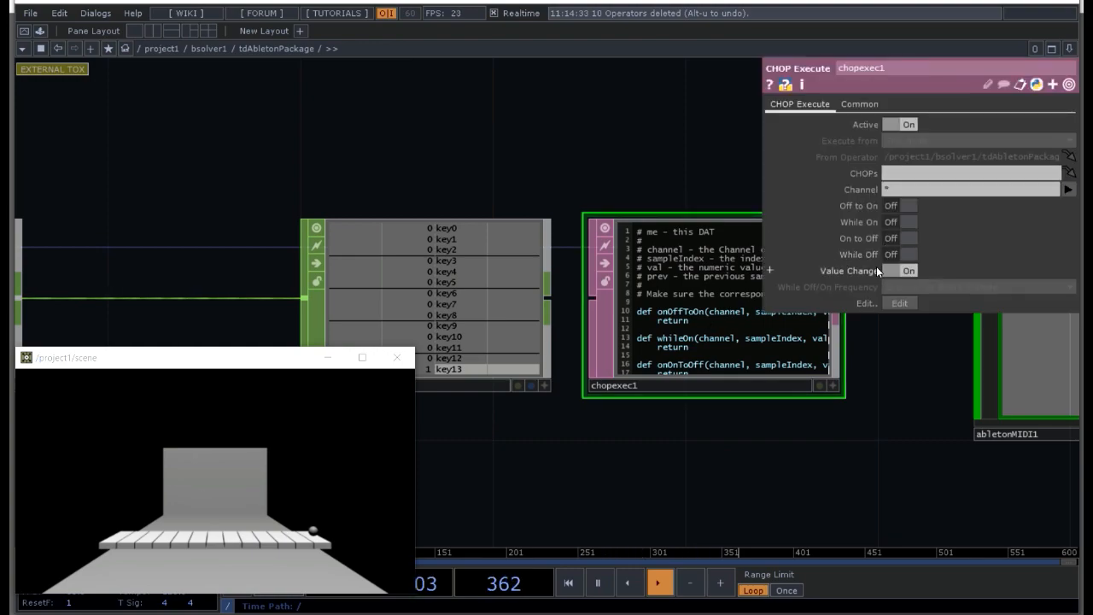
Step: Rename the null1 CHOP to sound and assign it as the CHOP Execute DAT's CHOPs source
left_click_drag(898, 342, 789, 353)
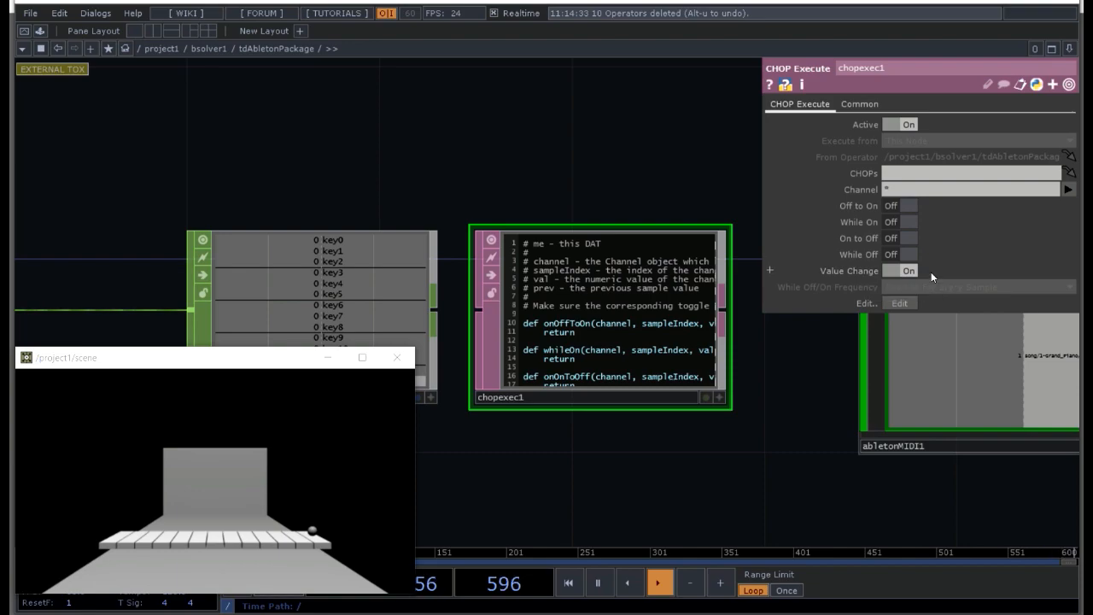
left_click_drag(400, 181, 484, 109)
scroll(489, 250, "down", 1)
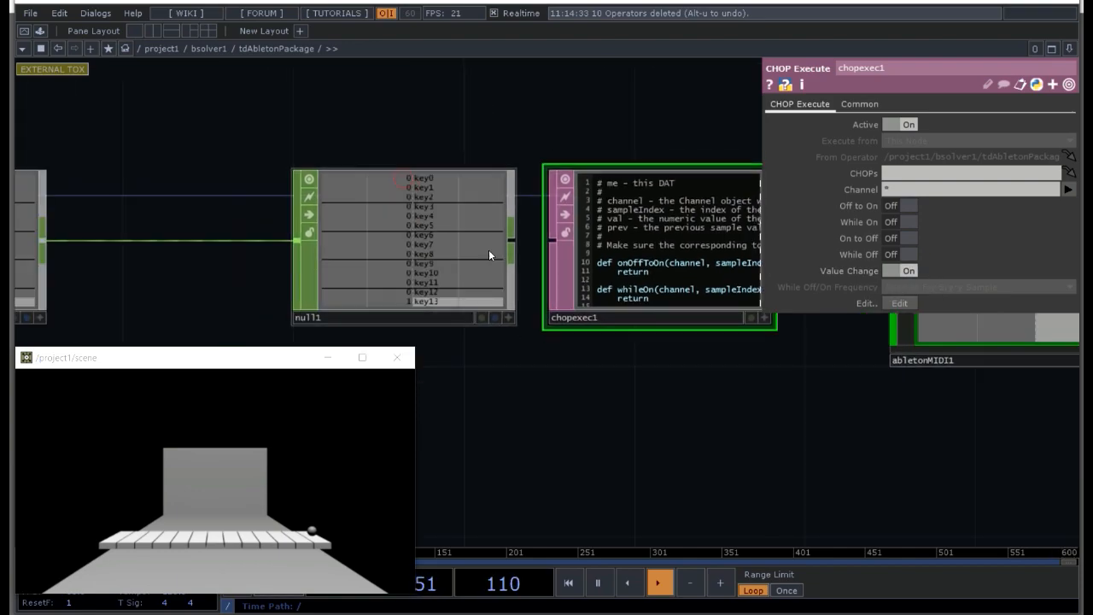
scroll(489, 254, "down", 1)
left_click(381, 304)
type("sound")
key("Return")
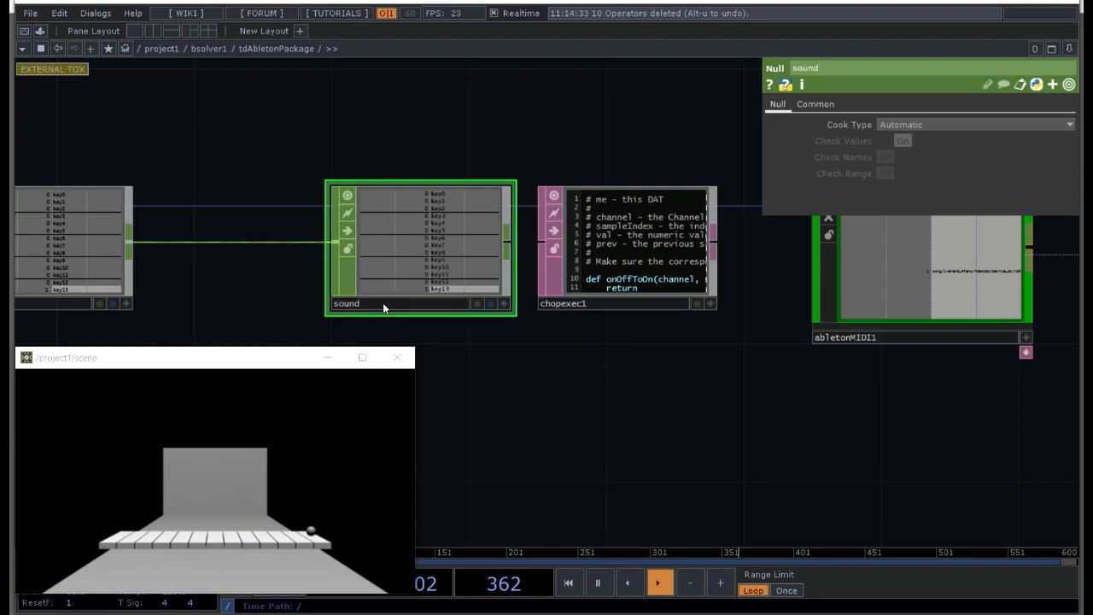
left_click_drag(416, 256, 923, 172)
left_click(901, 190)
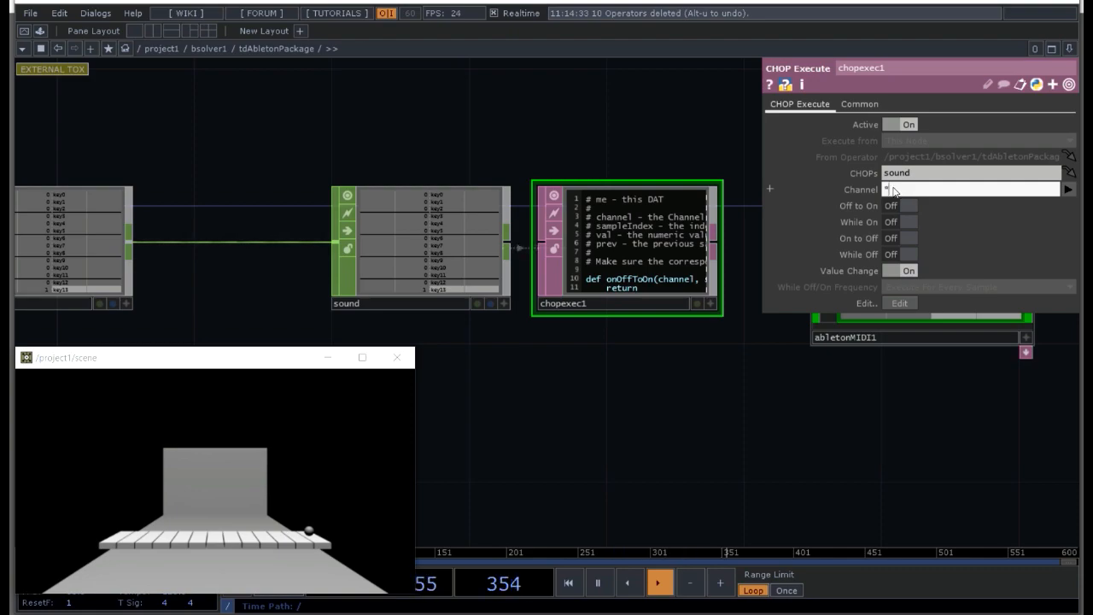
Step: Open the chopexec1 DAT's callback script in the external text editor, Sublime Text
left_click_drag(592, 392, 466, 425)
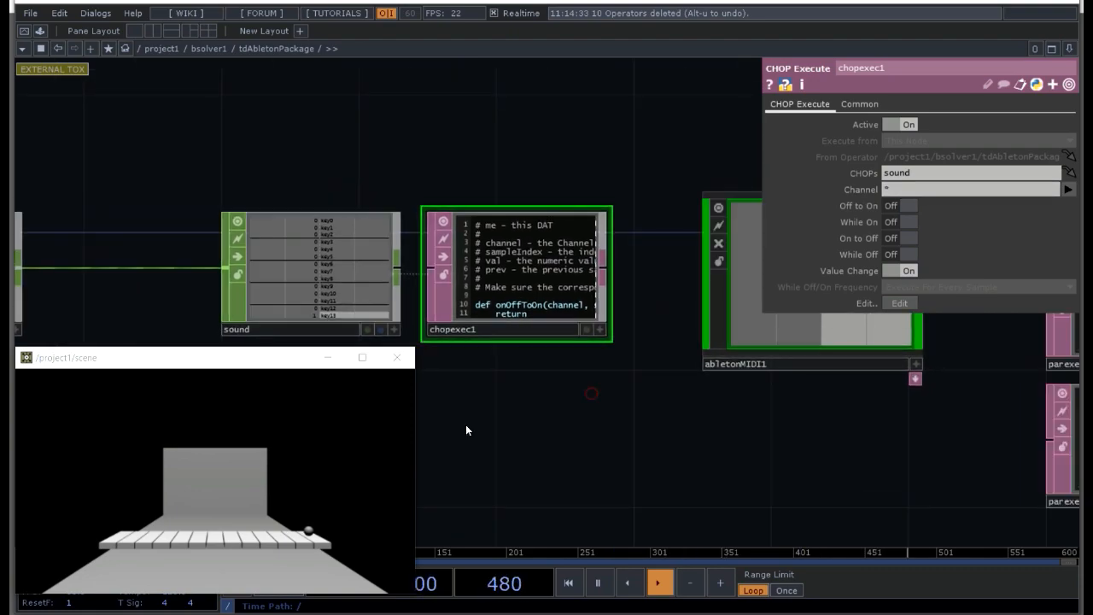
scroll(478, 422, "up", 2)
scroll(534, 376, "up", 3)
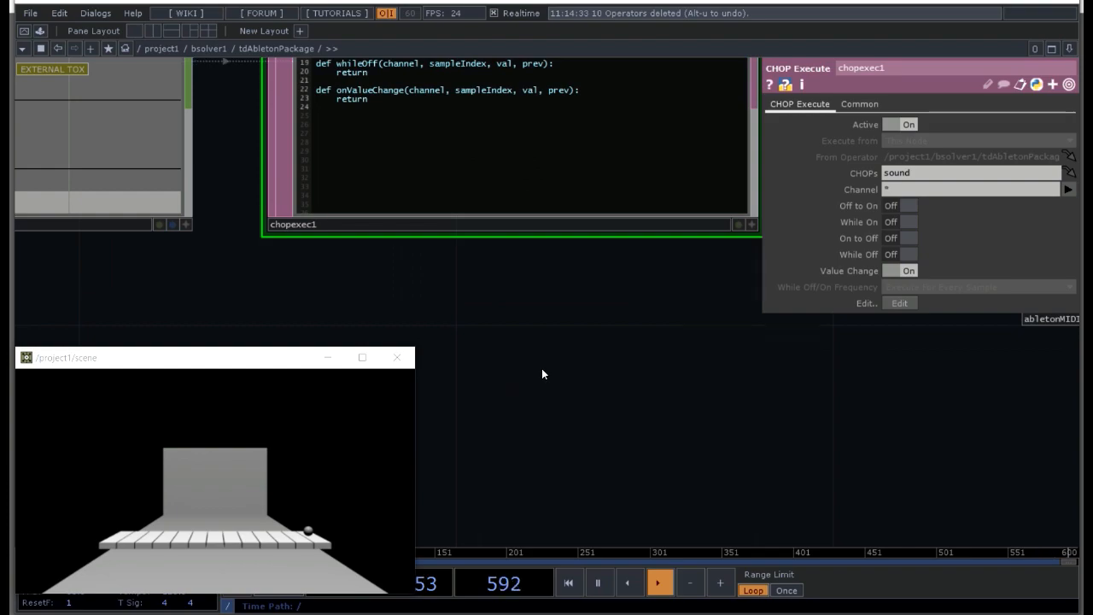
scroll(547, 367, "down", 1)
scroll(551, 365, "down", 3)
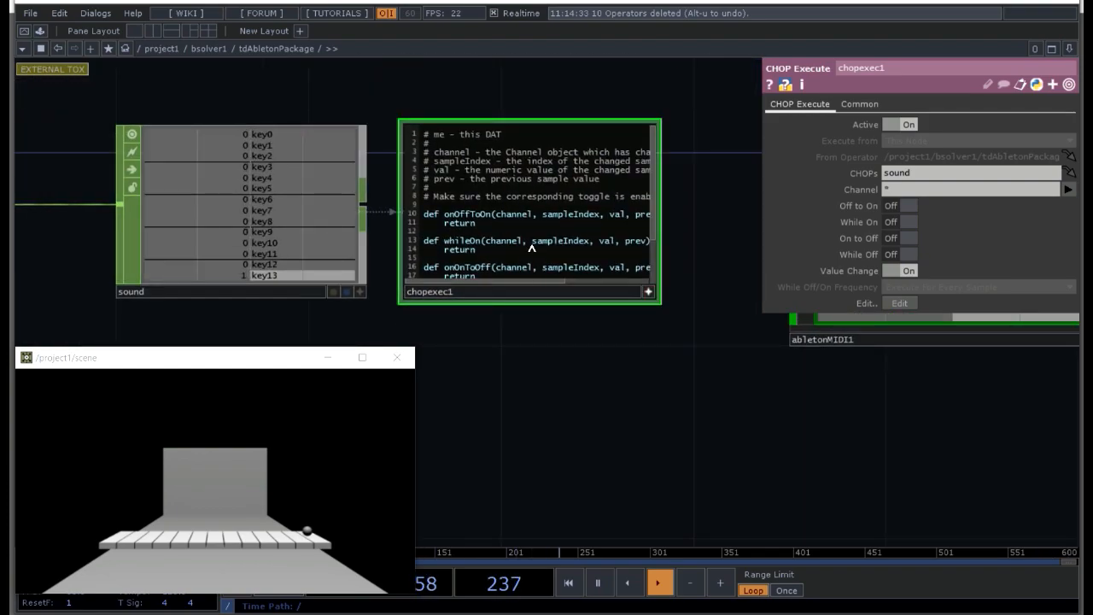
left_click(647, 290)
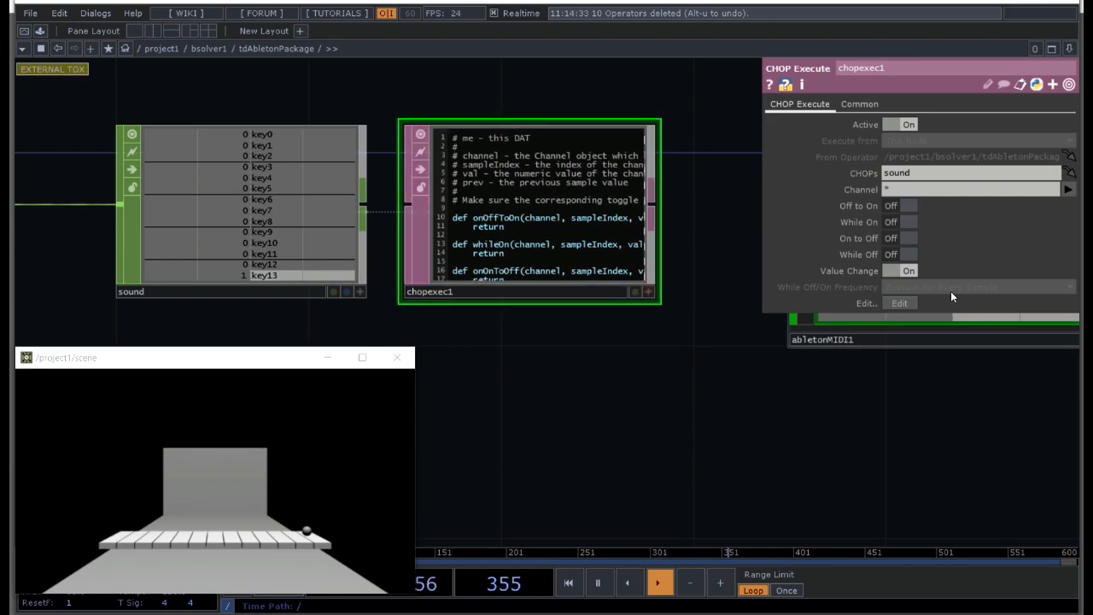
left_click(897, 303)
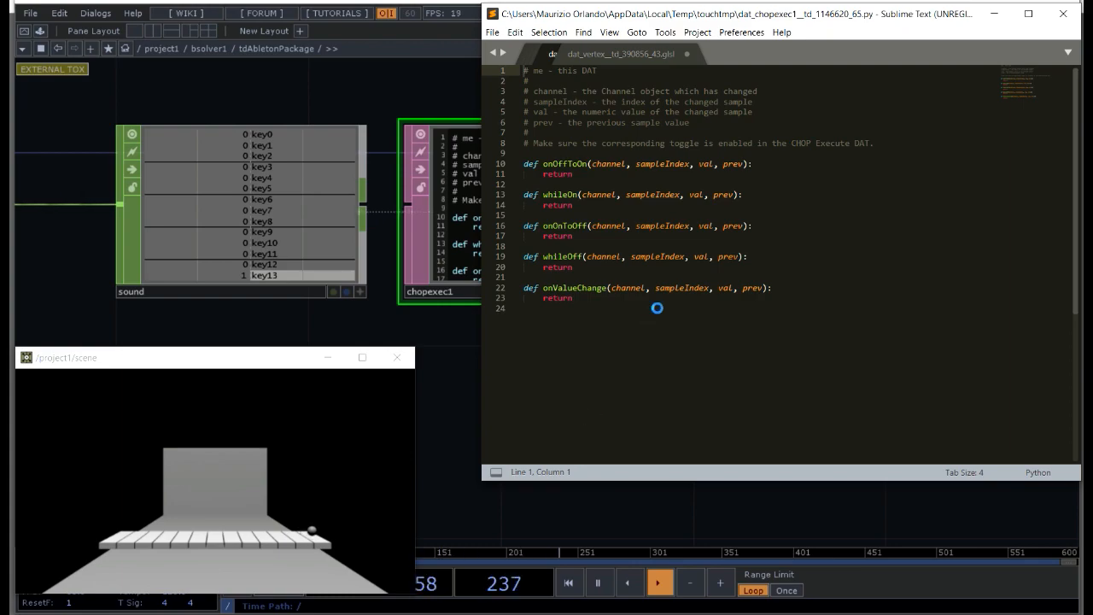
Step: Delete the onOffToOn, whileOn, onOnToOff and whileOff callbacks from the script, keeping only onValueChange
left_click(633, 319)
left_click_drag(585, 267, 492, 159)
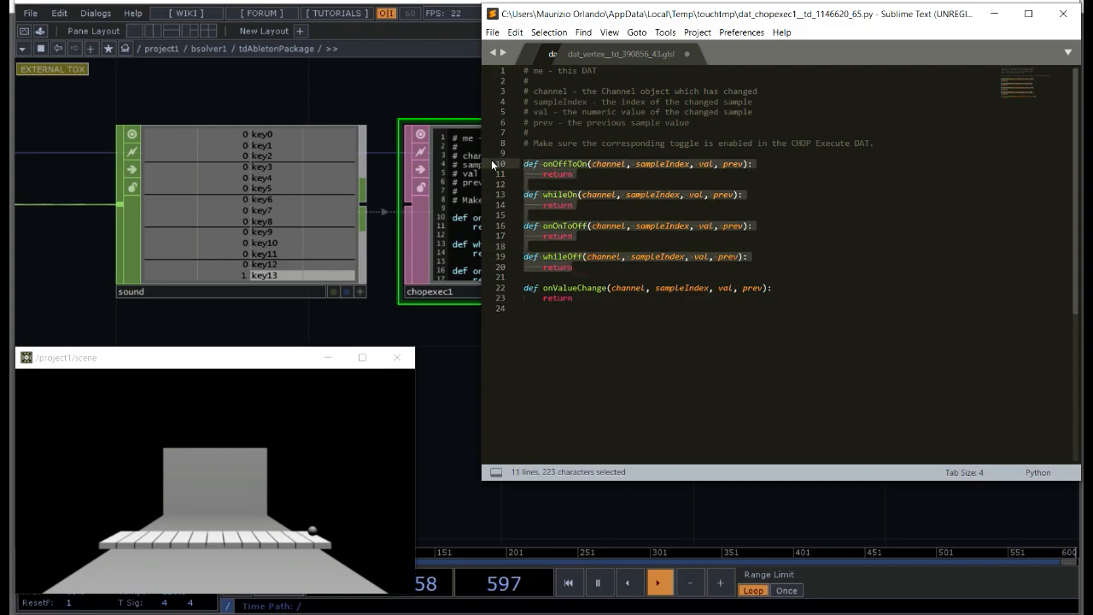
key("BackSpace")
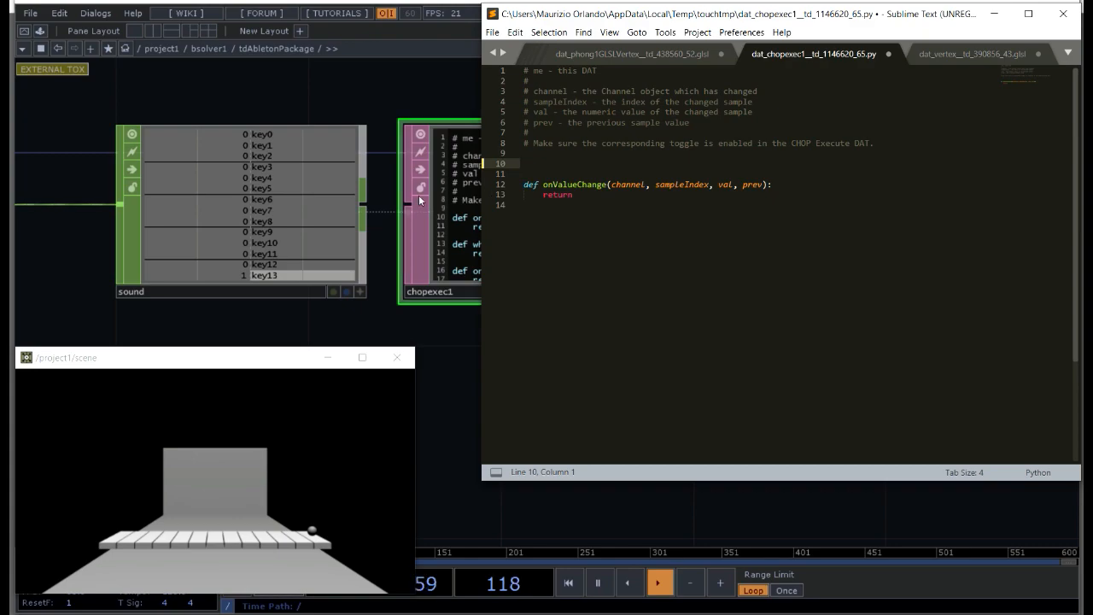
Step: Above the onValueChange function, define the variable numChans = int(op('sound').numChans)
scroll(393, 219, "down", 2)
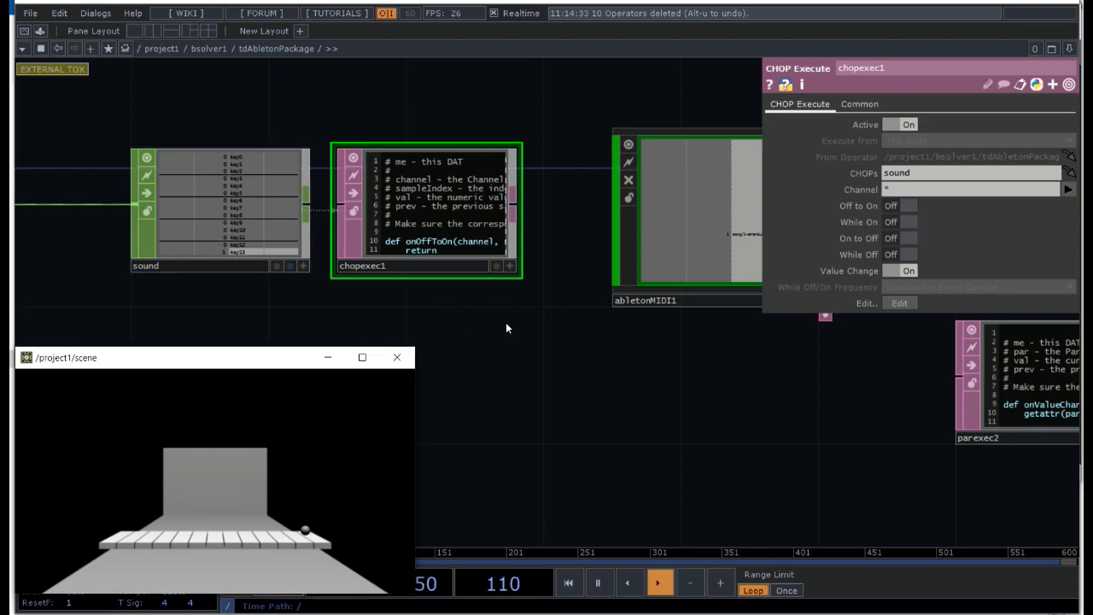
scroll(418, 308, "up", 3)
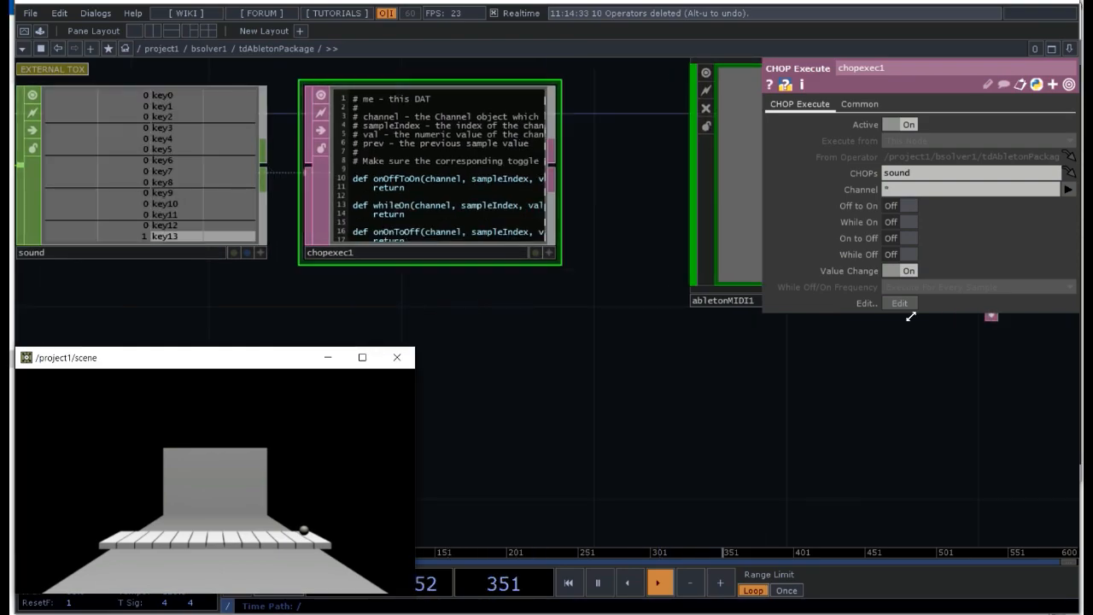
key("alt+Tab")
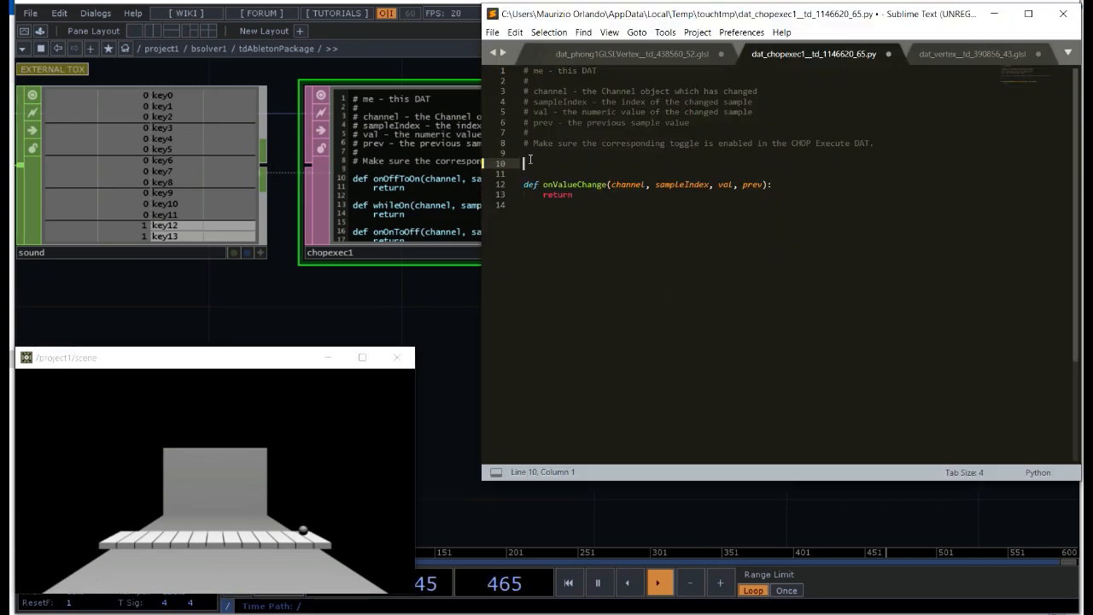
type("numC")
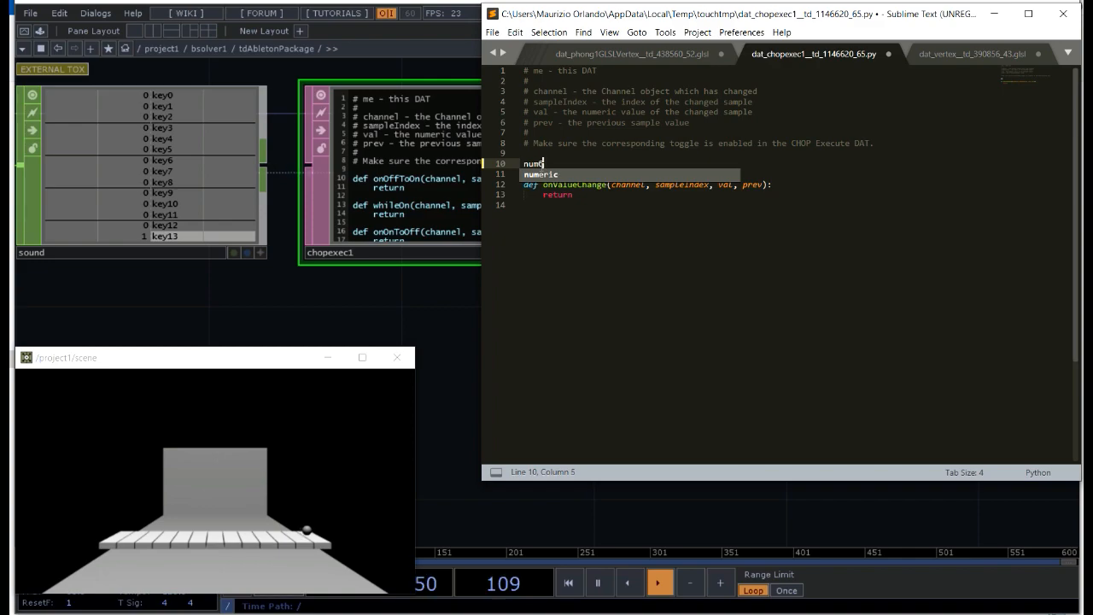
type("hans")
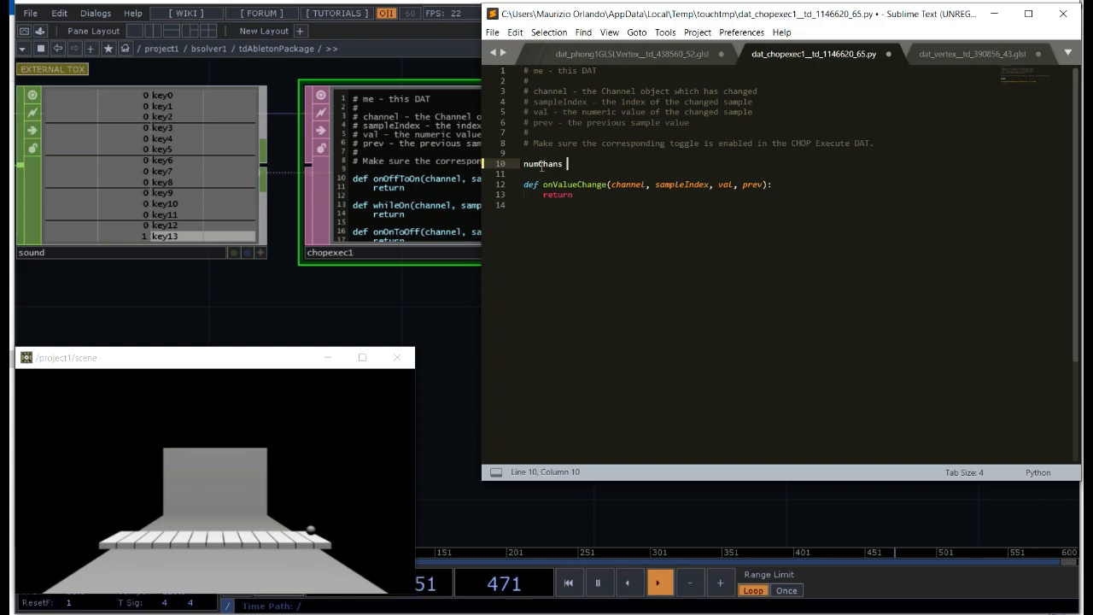
type("= ")
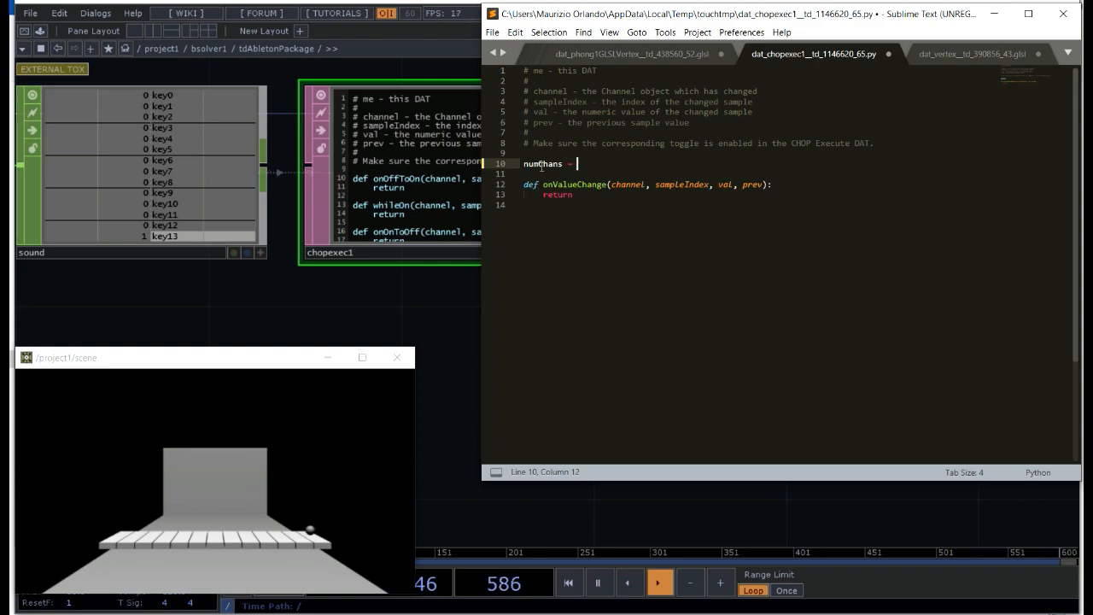
type("int(")
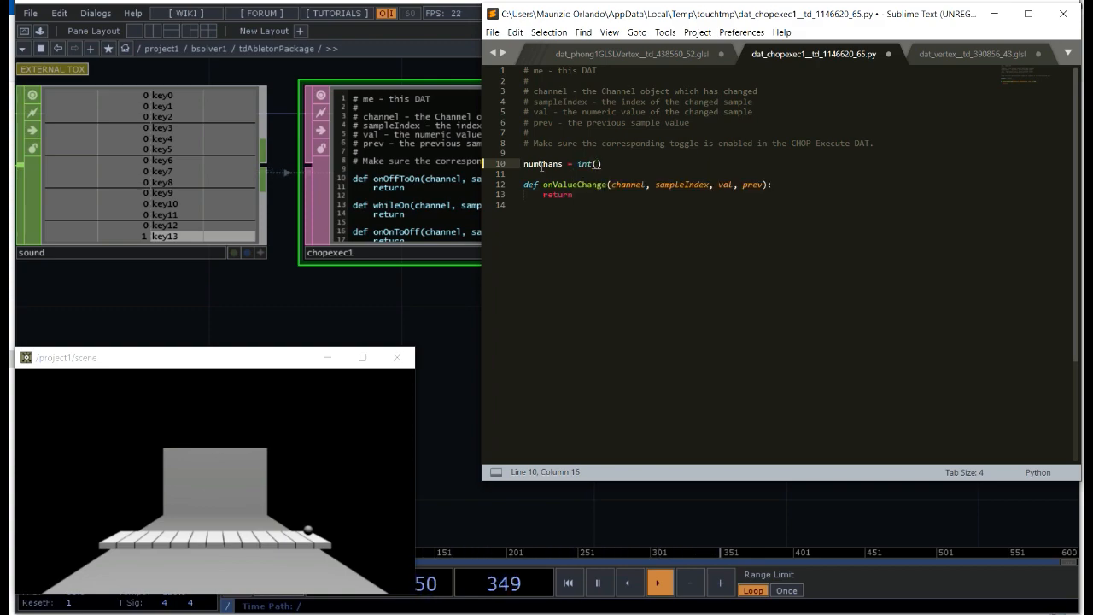
type("op")
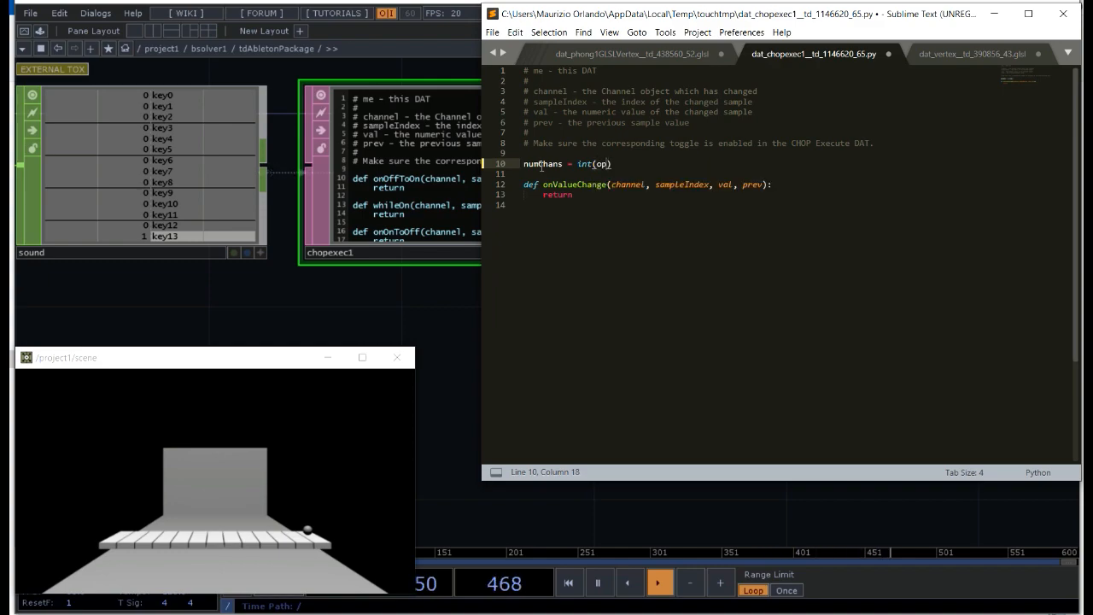
type("(")
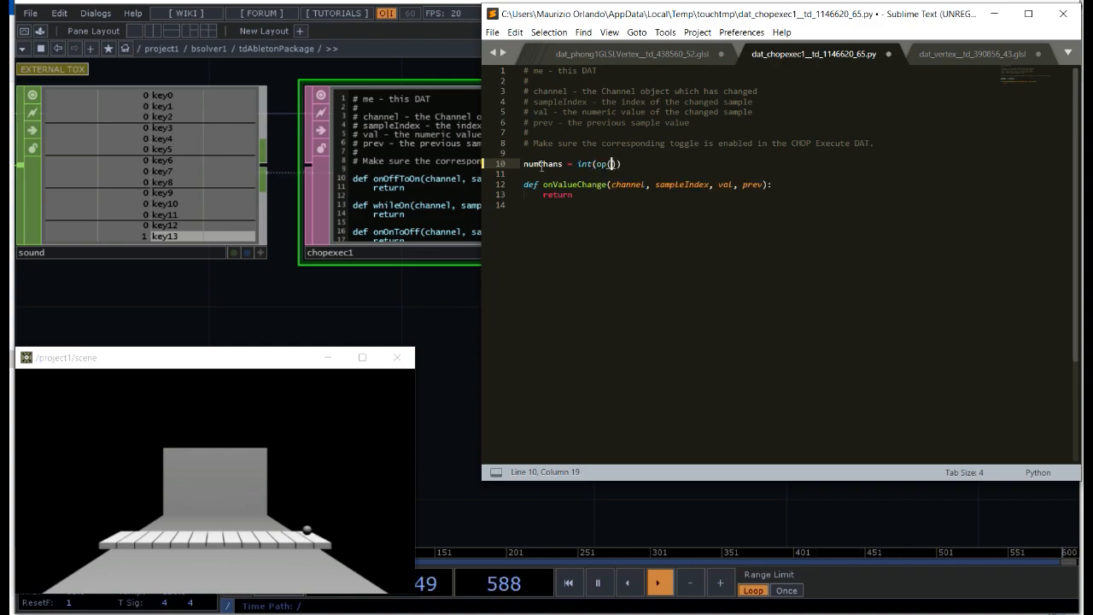
type("'sound'")
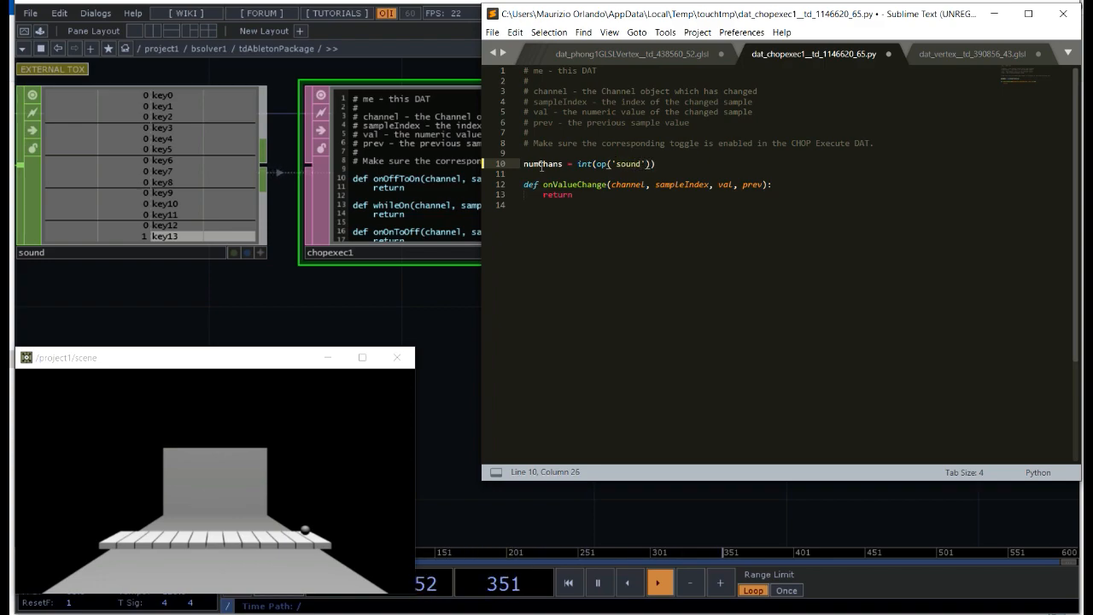
type(").")
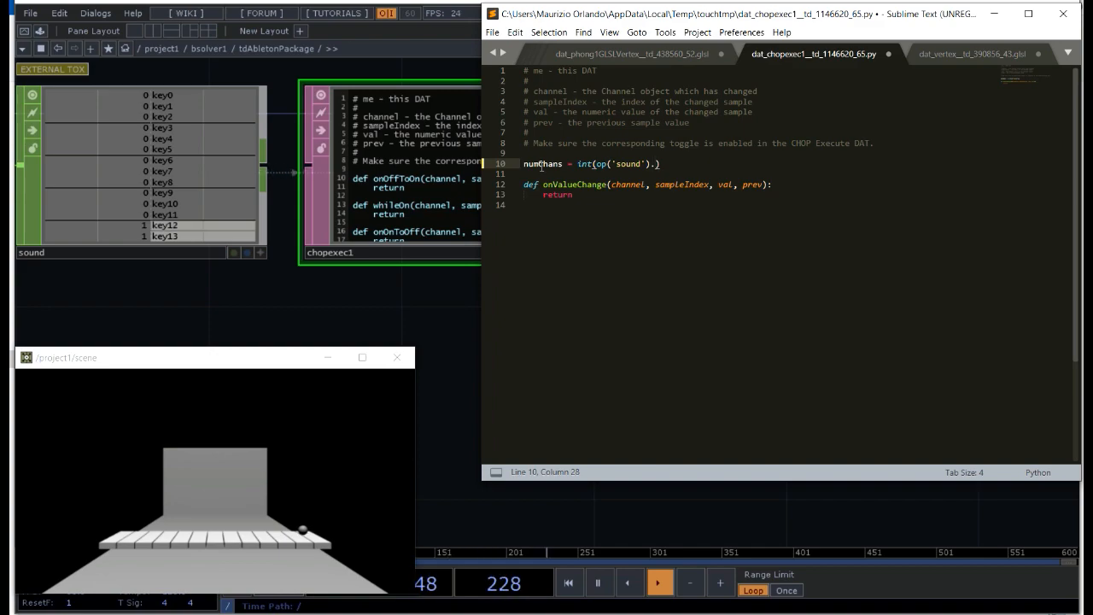
type("num")
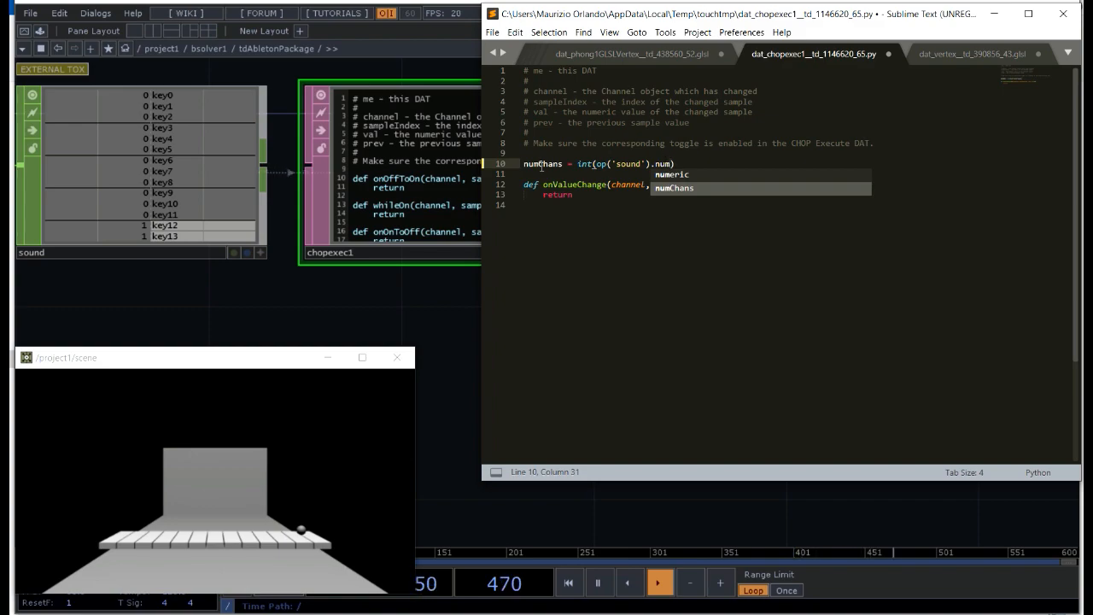
type("Cha")
key("Tab")
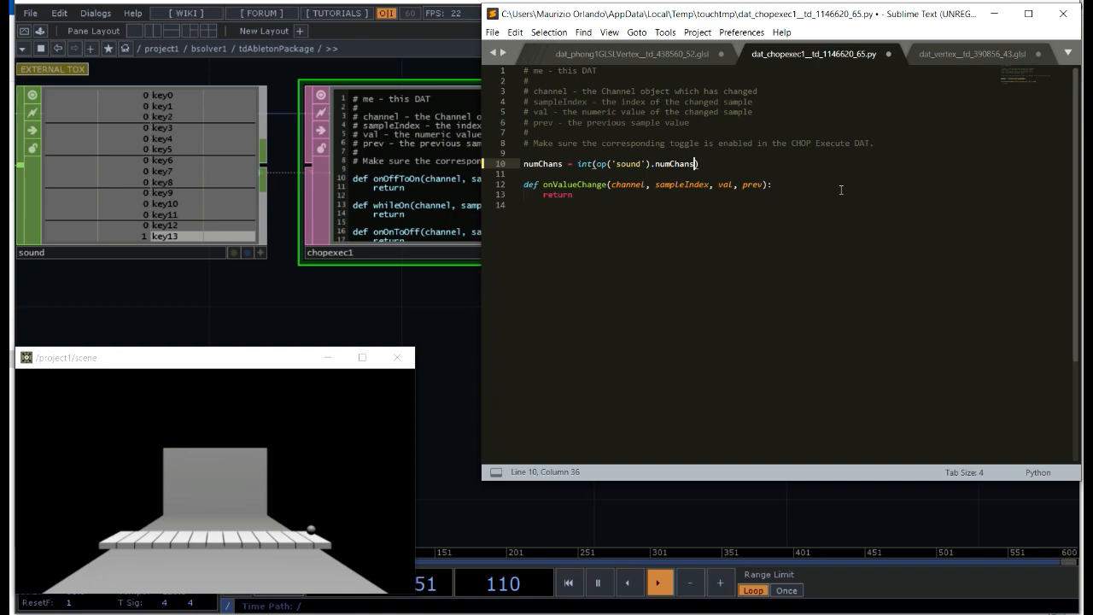
key("Right")
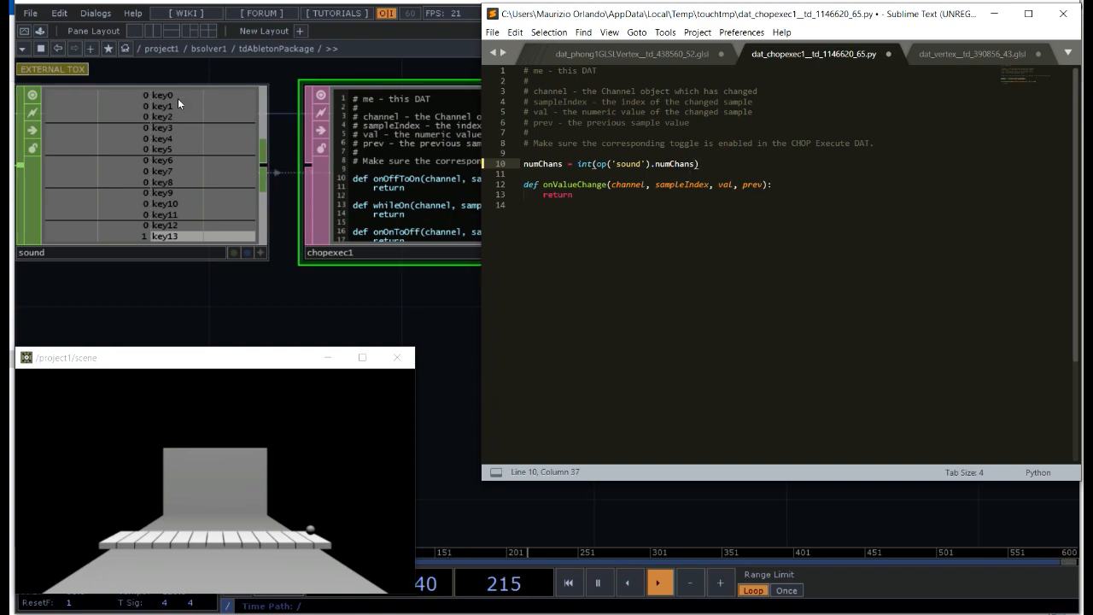
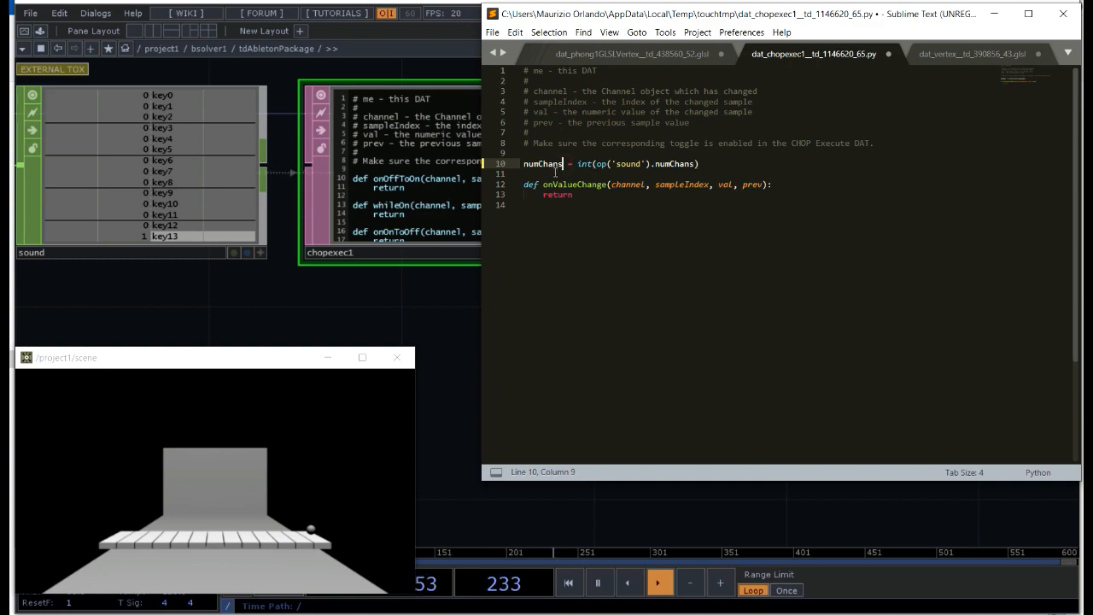
Step: Insert six blank lines above the return statement inside the onValueChange function
left_click(545, 196)
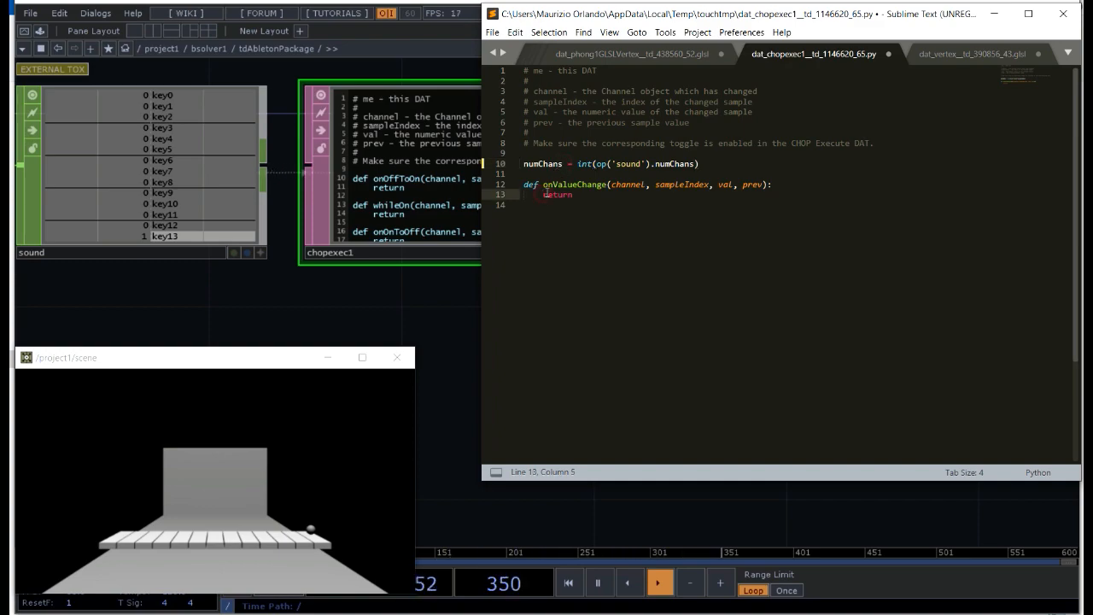
key("Return")
key("Return")
key("Return")
key("Return")
key("Return")
key("Return")
key("Up")
key("Up")
key("Up")
key("Up")
key("Up")
left_click(546, 194)
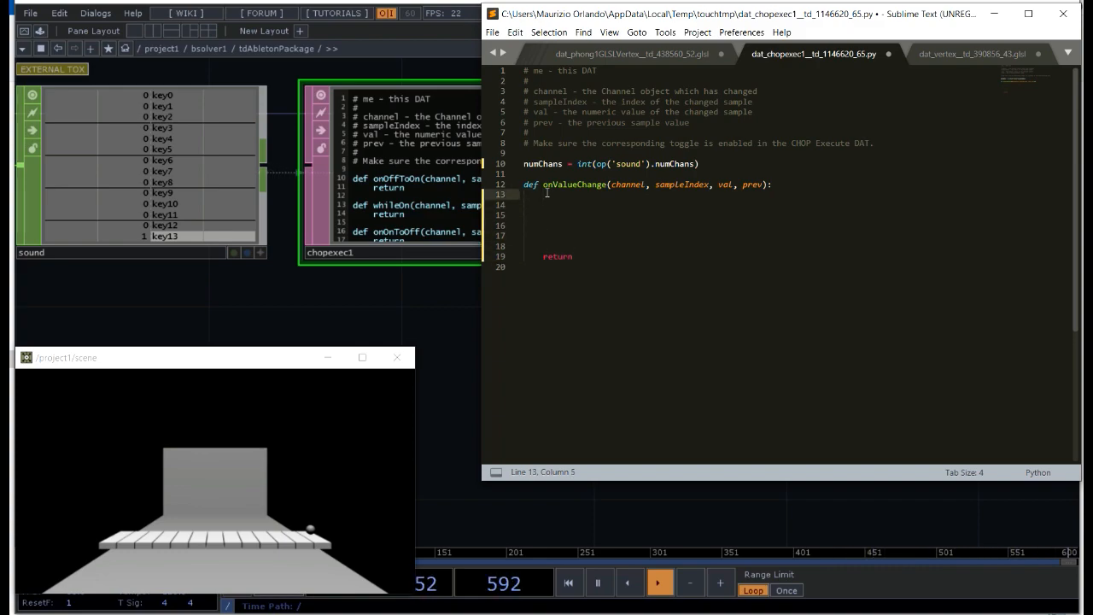
Step: In onValueChange, write a loop header on line 13 reading for n in range (0, numChans)
key("Tab")
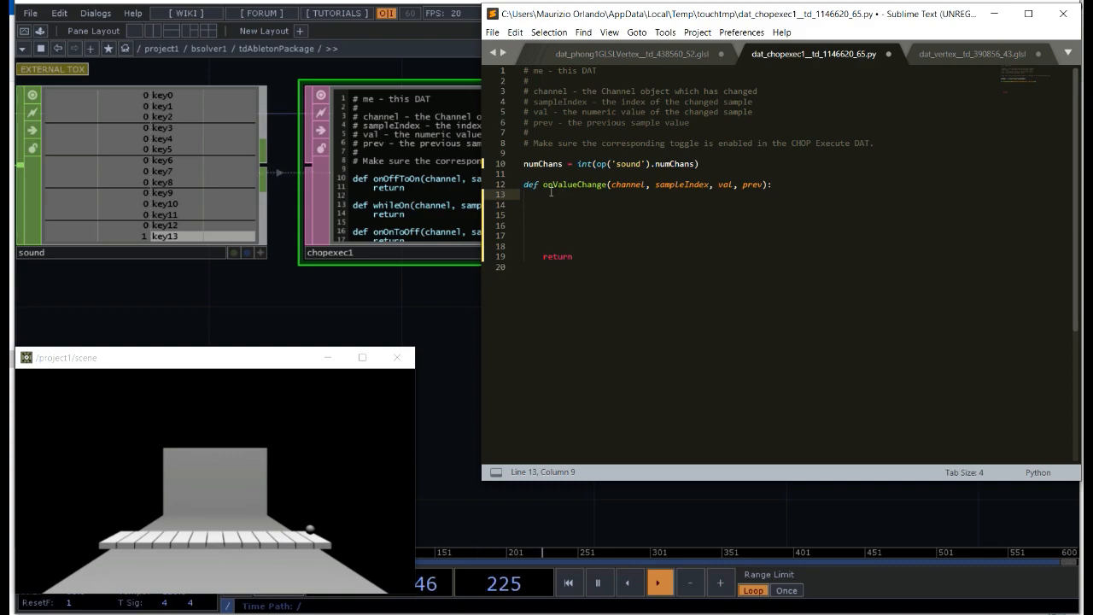
type("for")
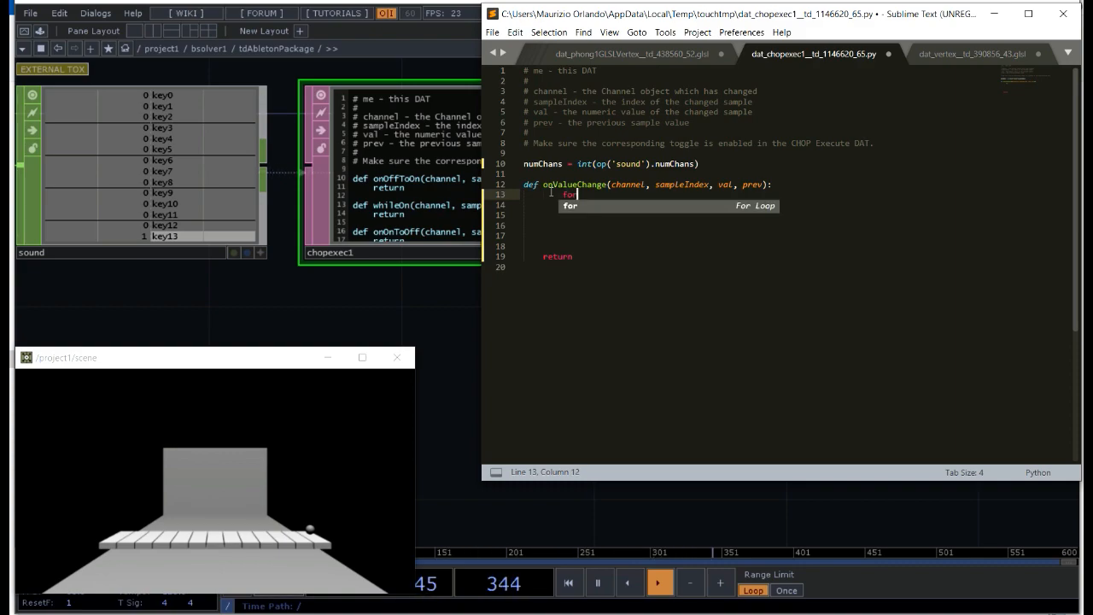
type(" n in range ")
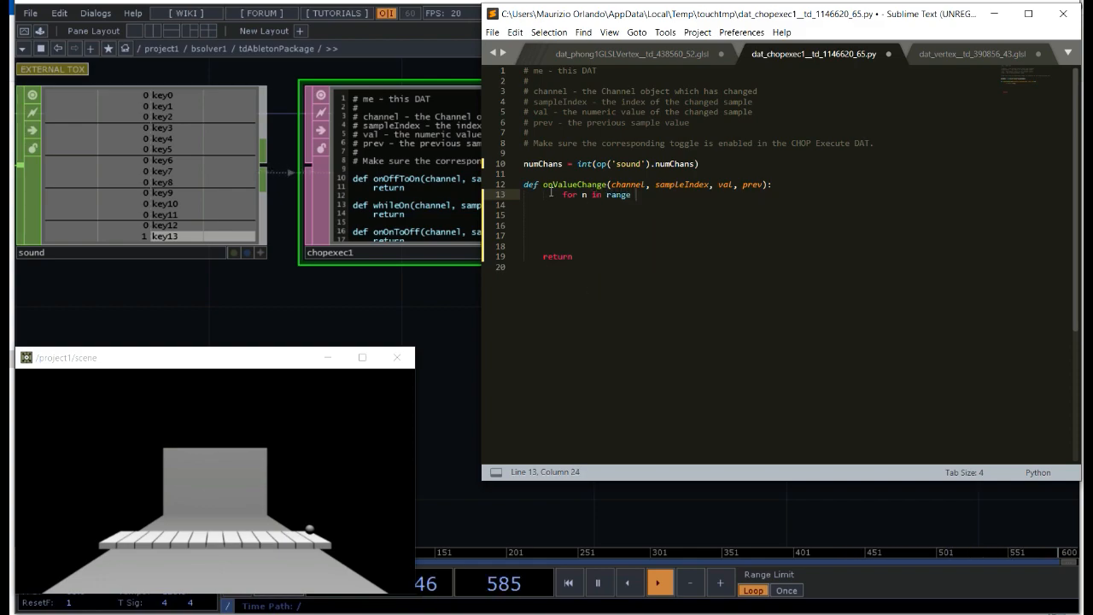
type("(0, n")
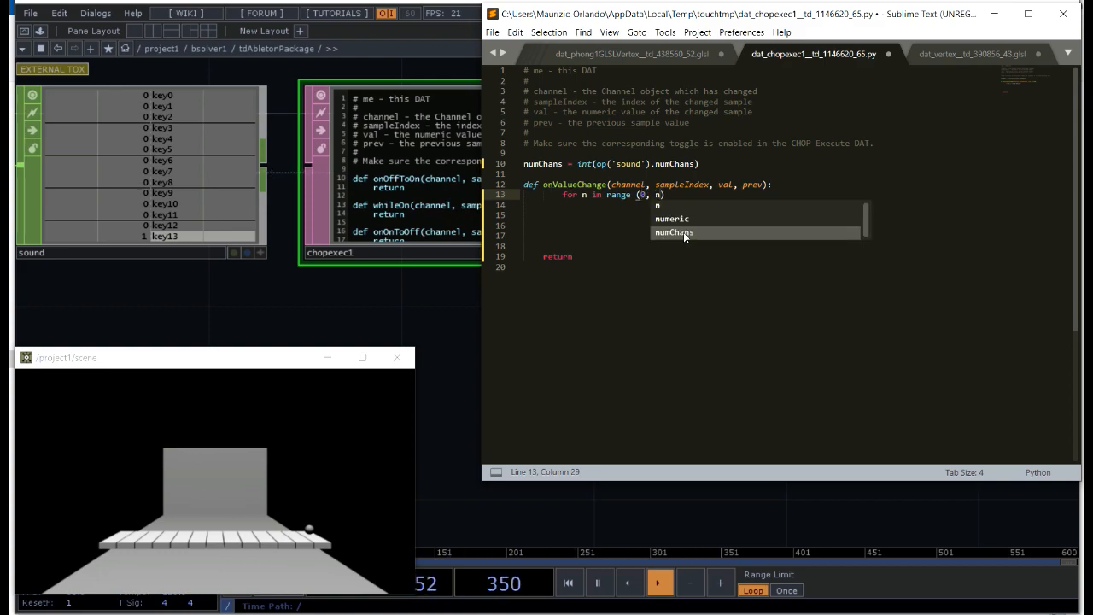
left_click(684, 232)
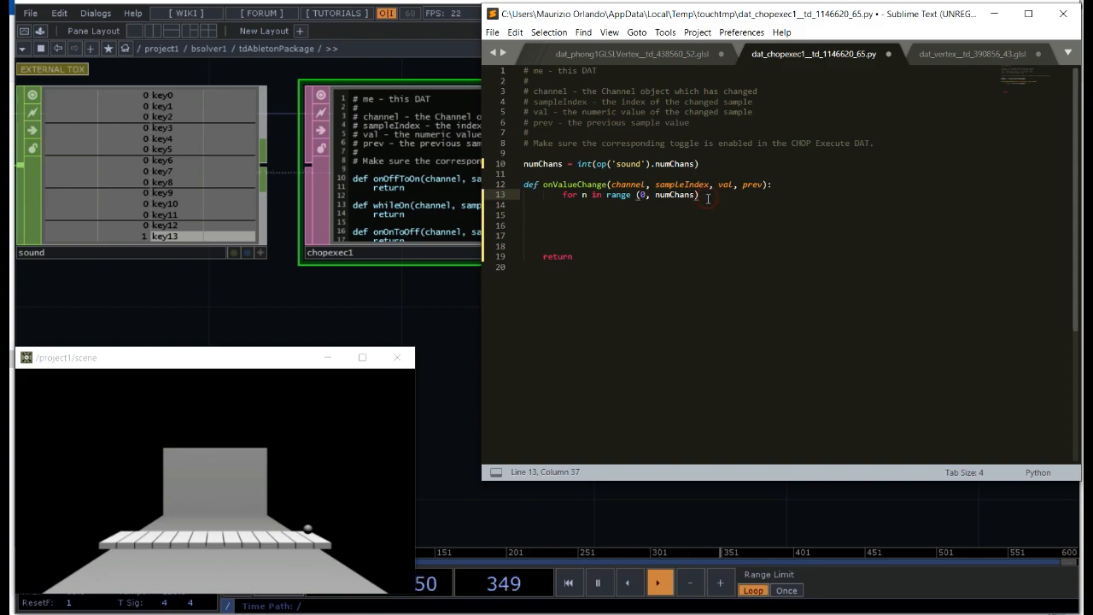
Step: Inside the for loop, add the condition if op('sound')[n] == 1: on line 14
key("Return")
type("if op")
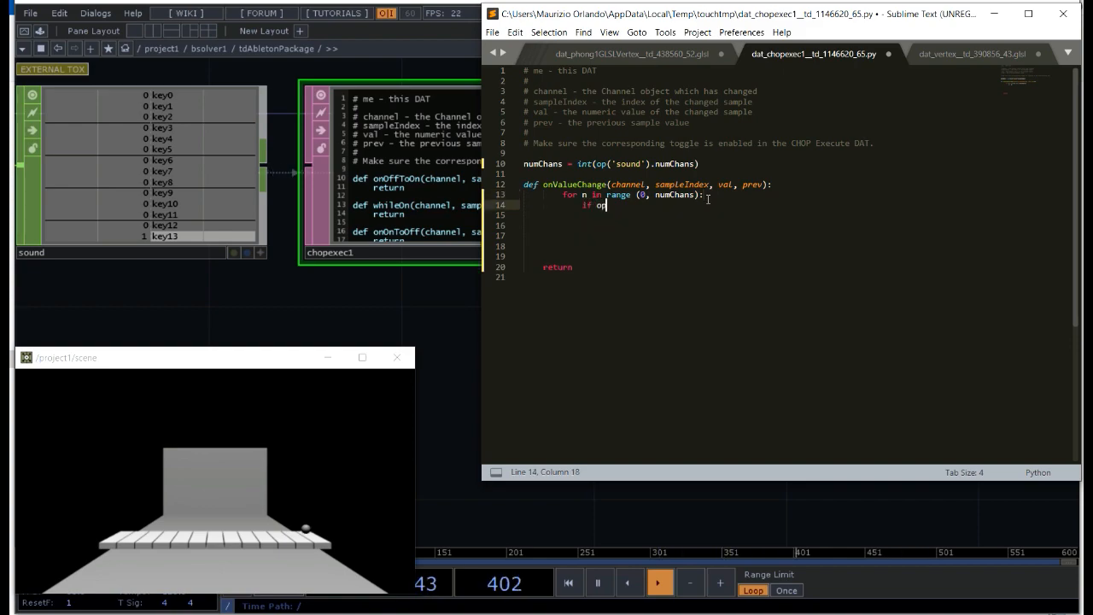
type("('sound')")
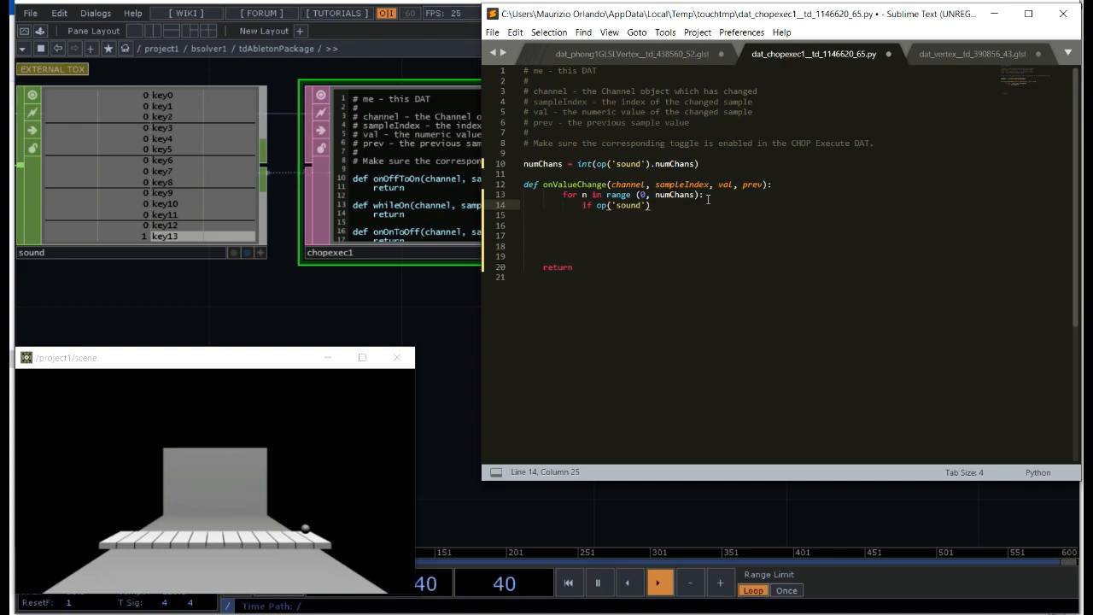
type("[n")
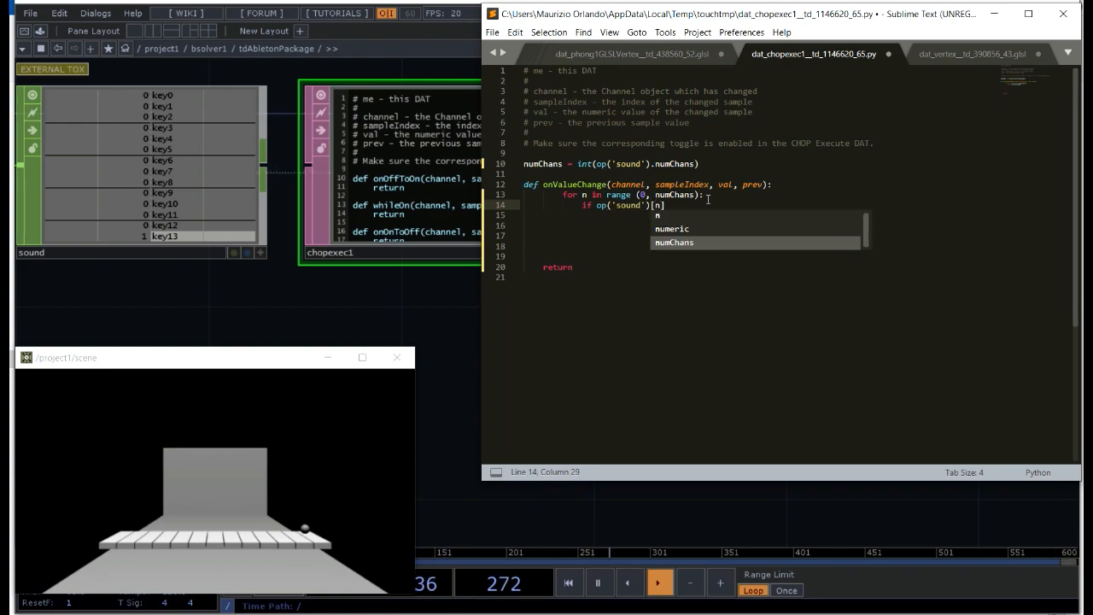
key("Escape")
type("] == 1")
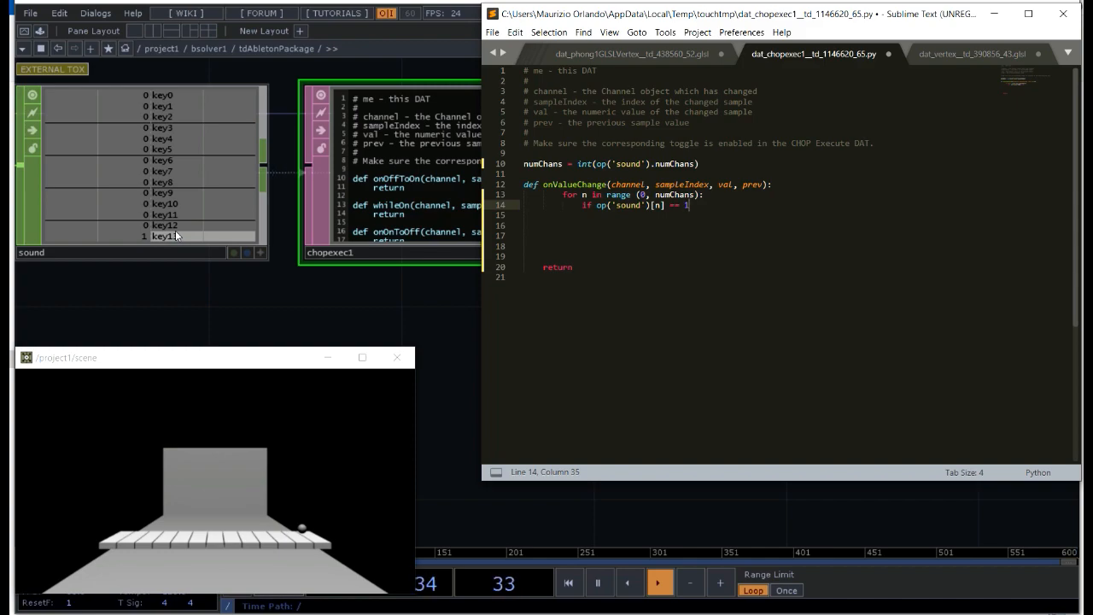
type(":")
Step: Under the if condition, reference the Ableton MIDI operator with op('abletonMIDI1')
key("Return")
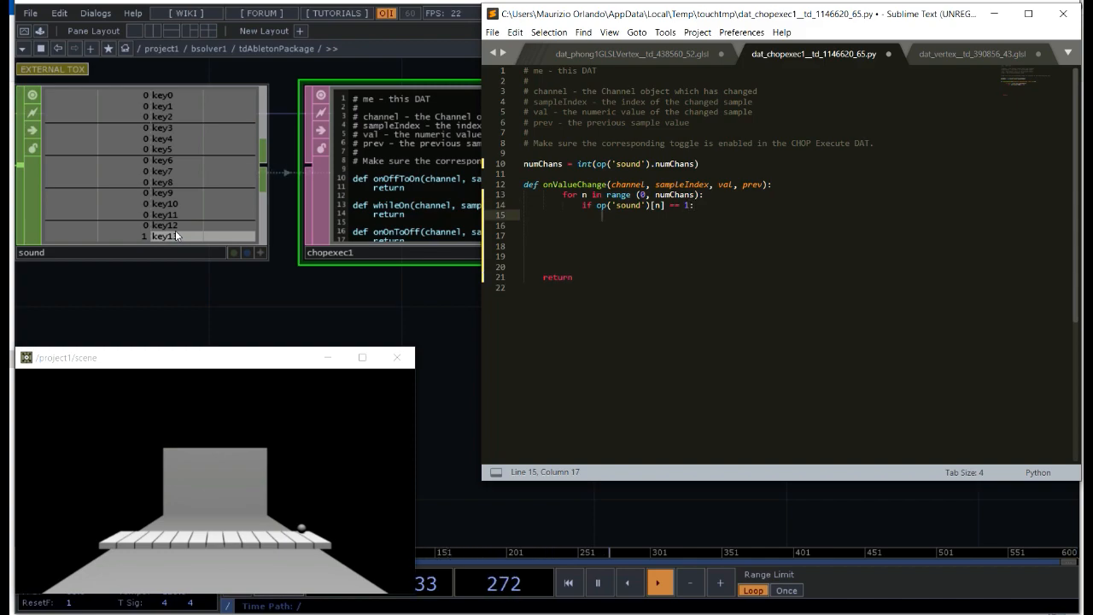
type("op")
type("('")
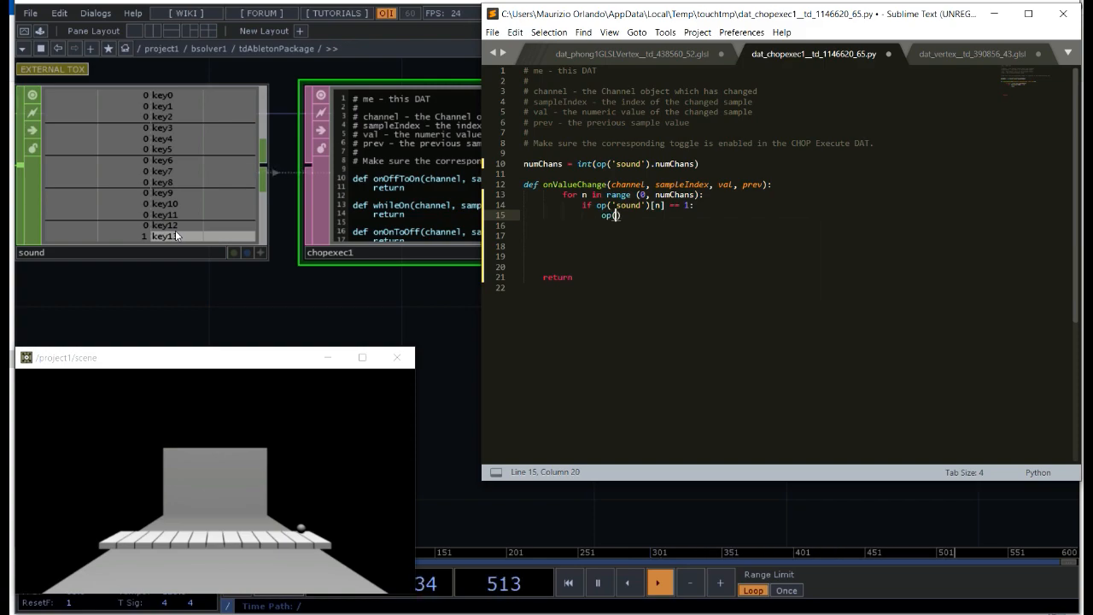
type("ab")
type("letonMI")
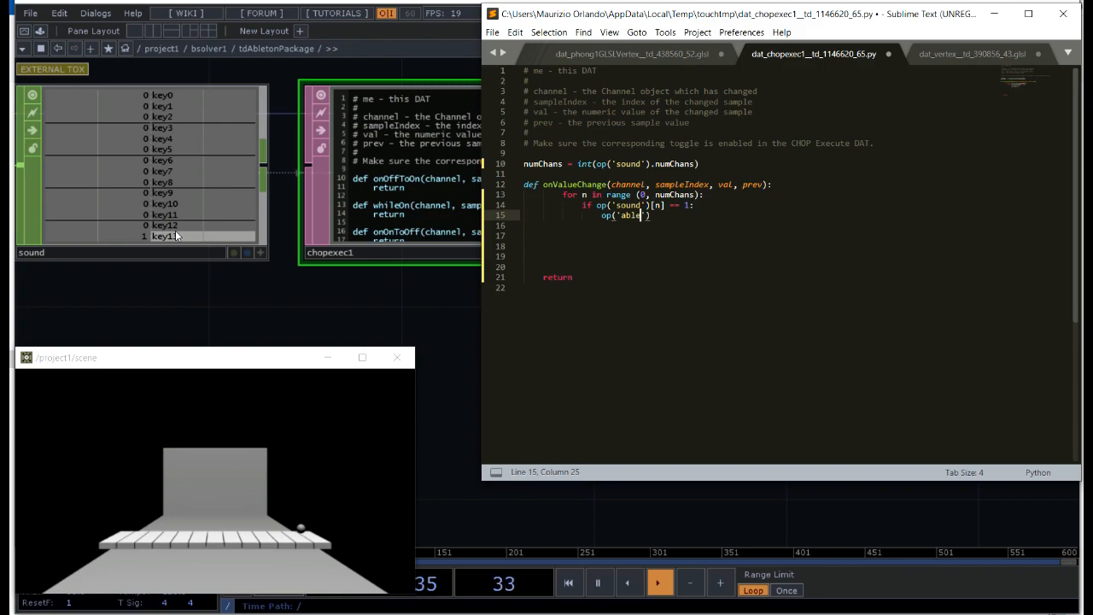
type("DI1")
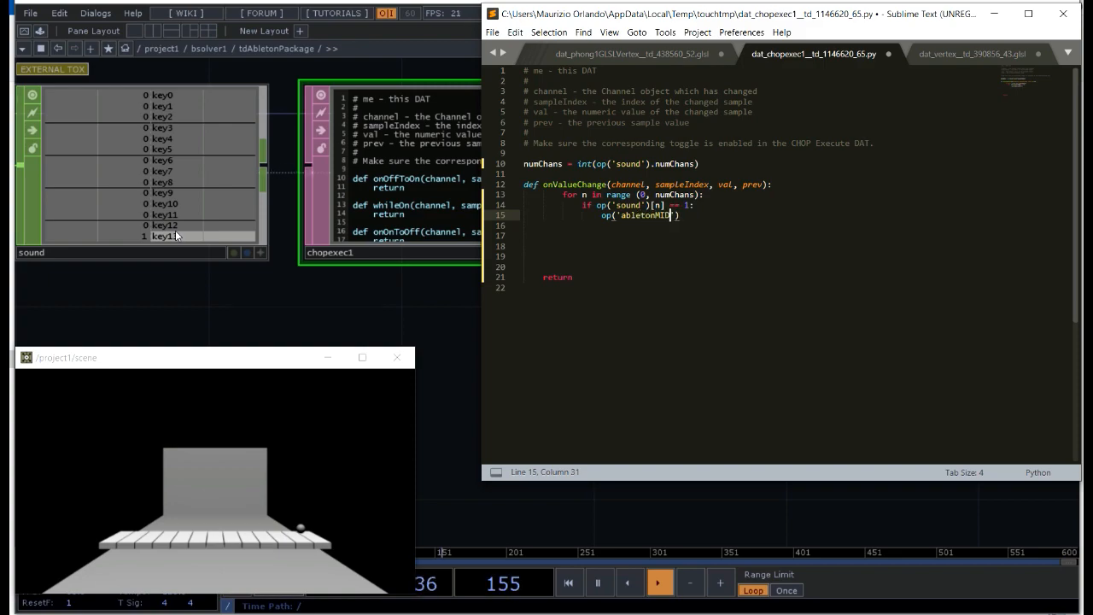
key("Right")
key("Right")
Step: Complete the abletonMIDI1 line with the call .SendNote ('note', n, 100)
type(".")
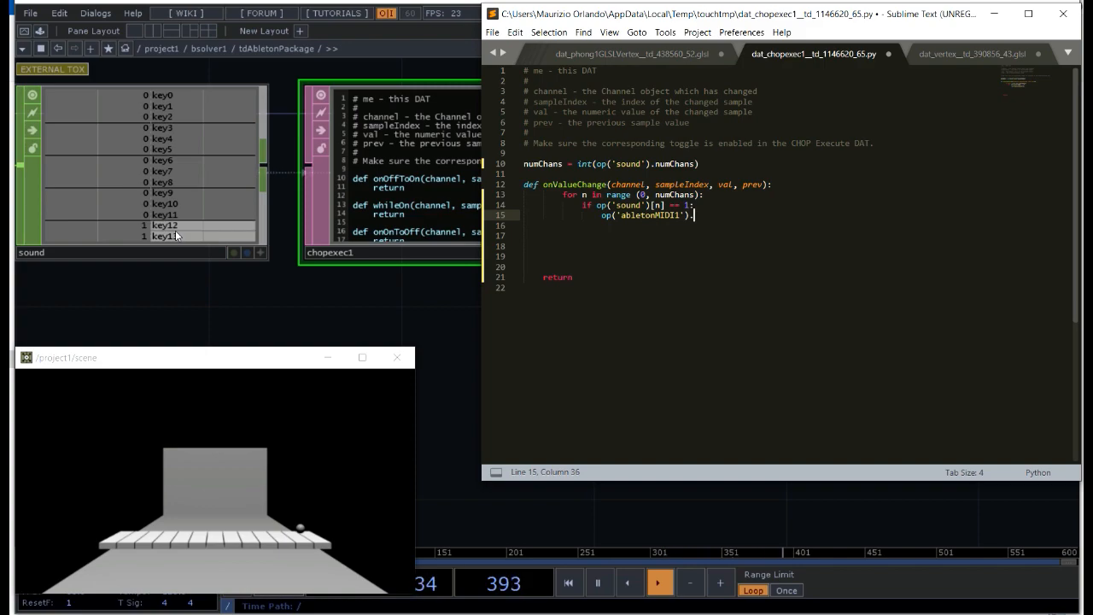
type("sendNo")
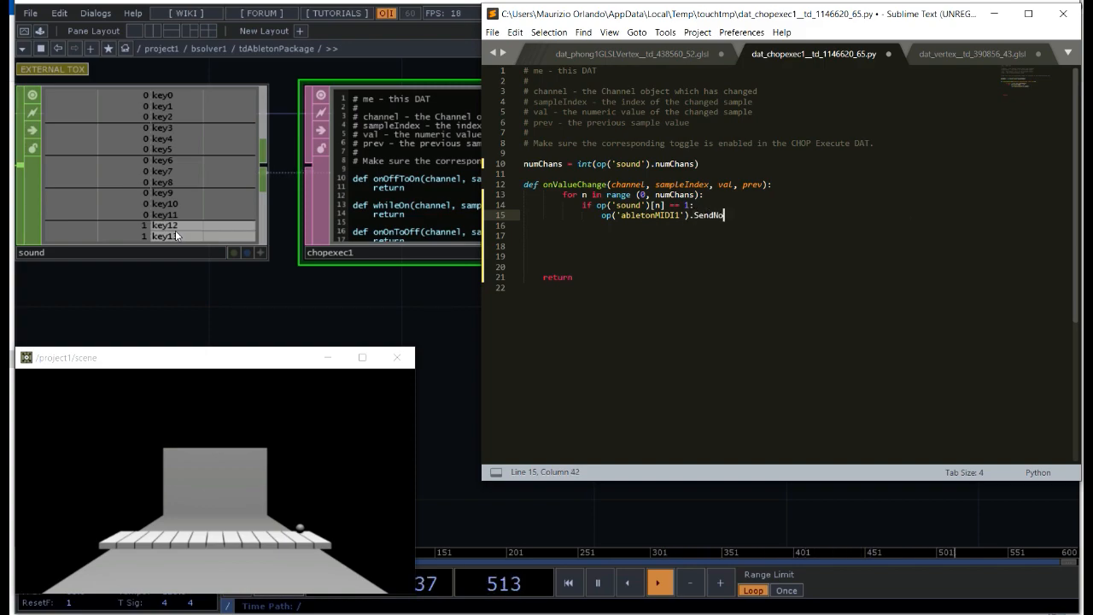
type("te ('")
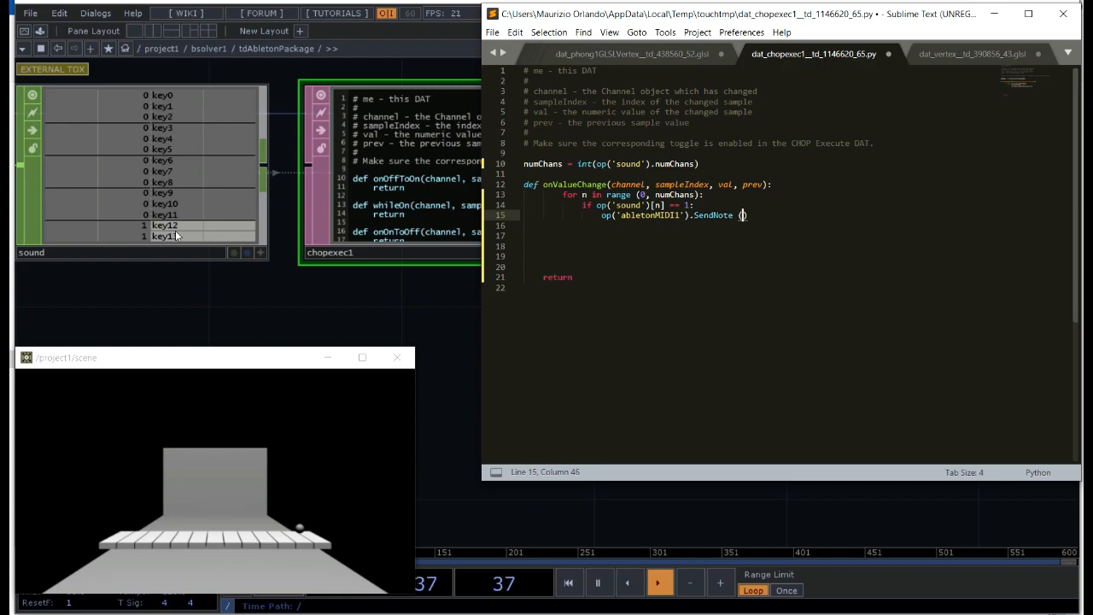
type("note")
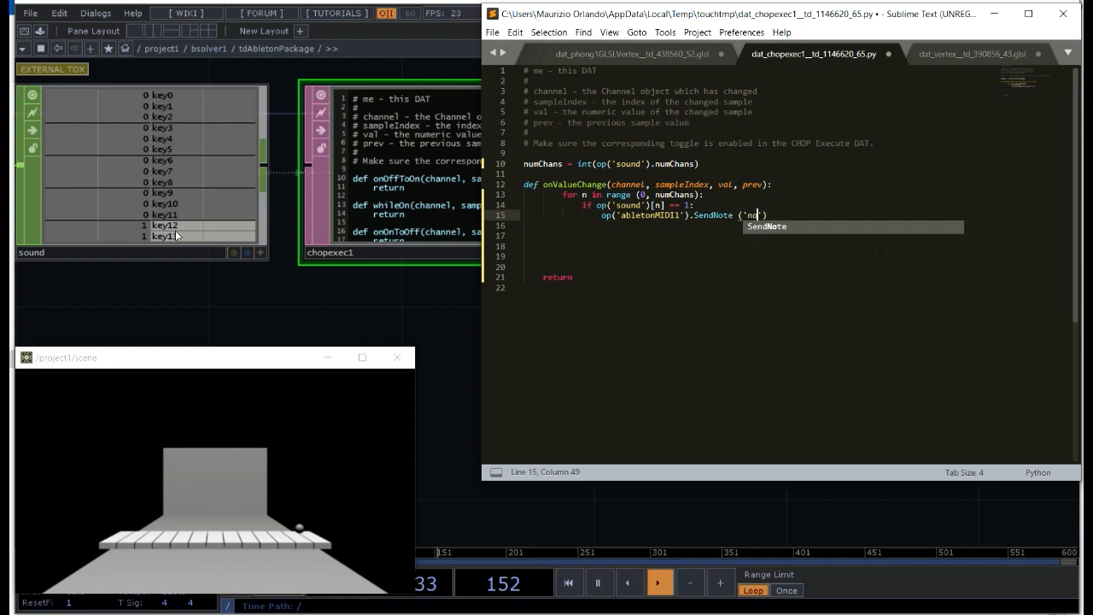
type("', ")
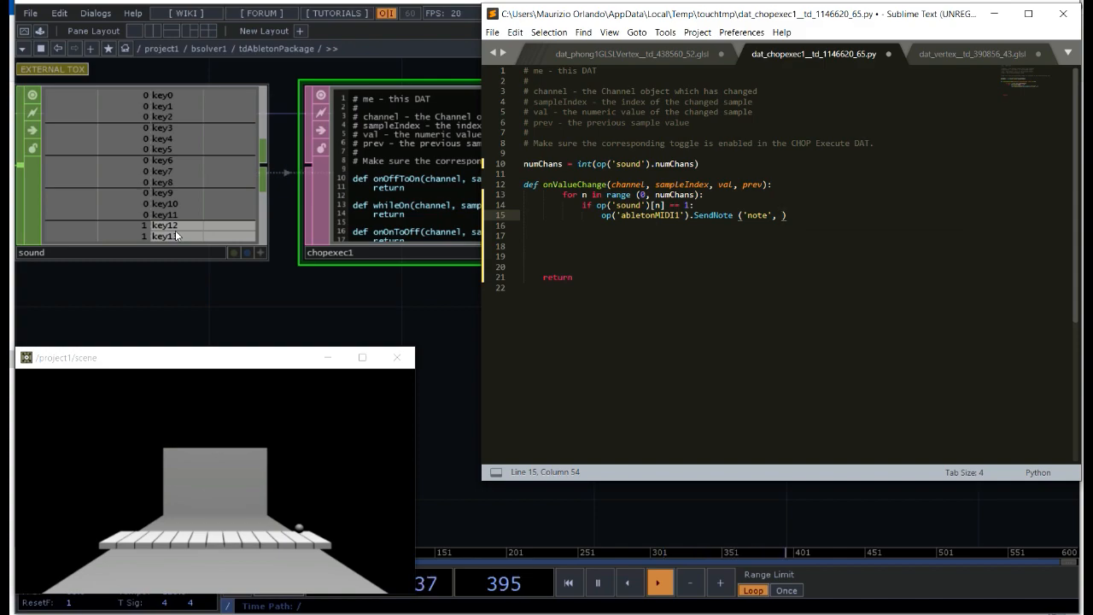
type("n, ")
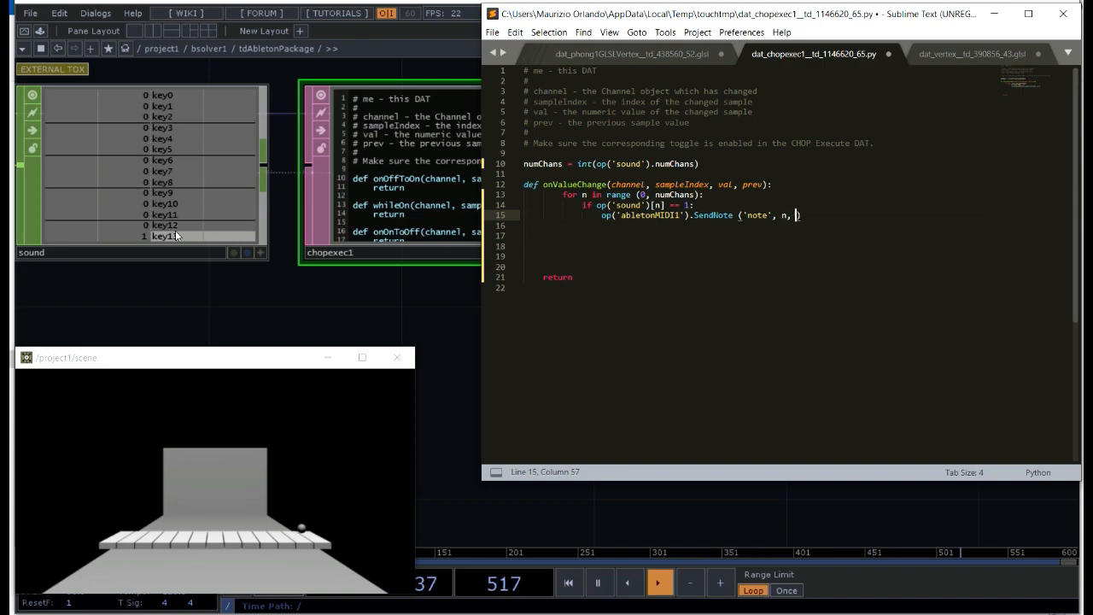
type("100")
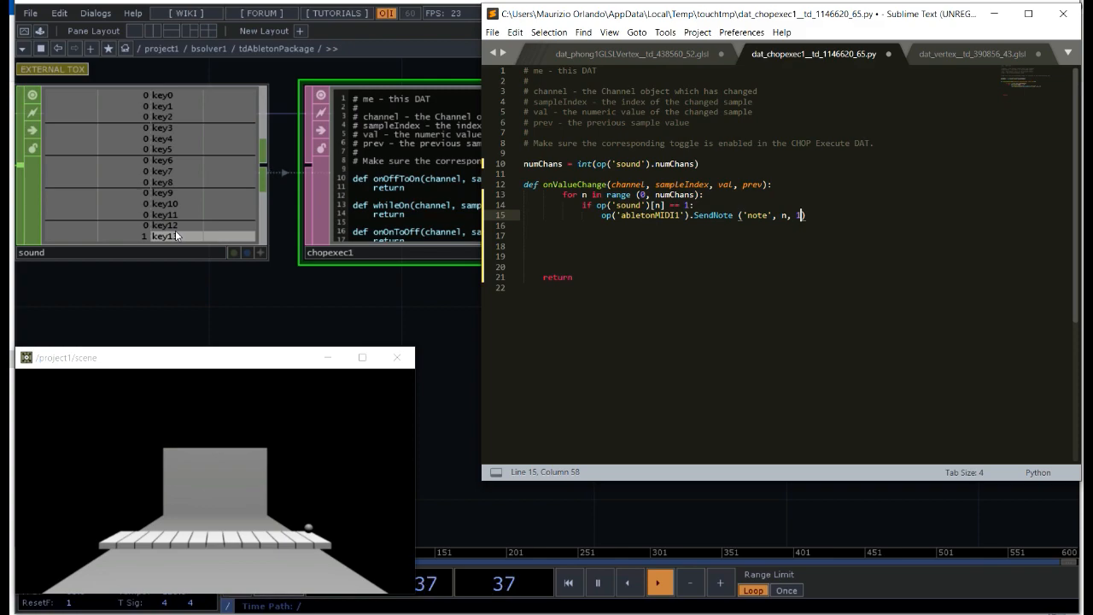
key("Right")
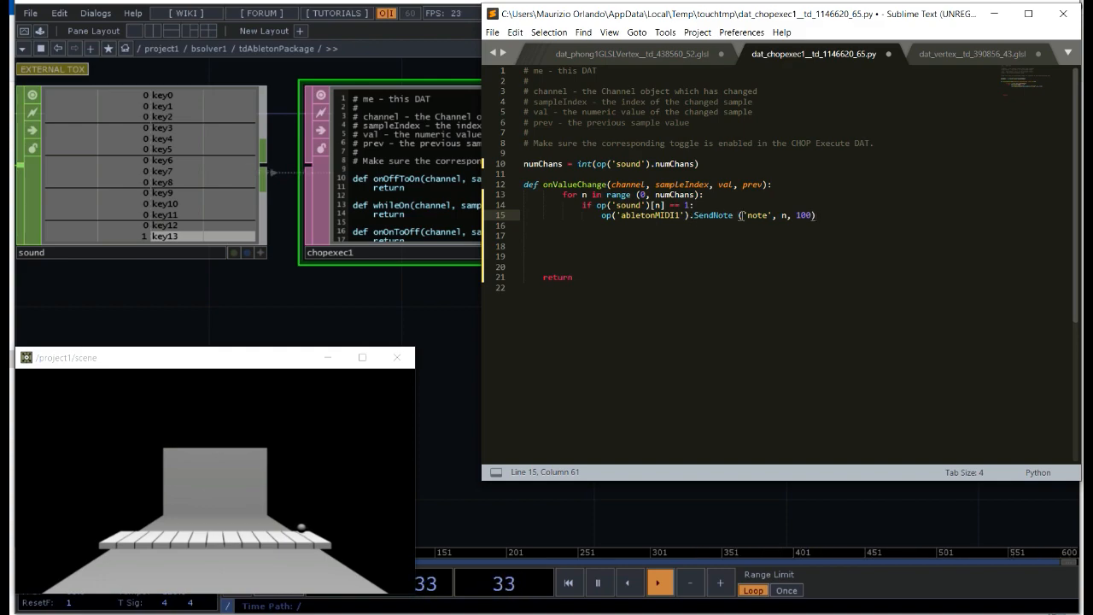
left_click_drag(772, 215, 744, 216)
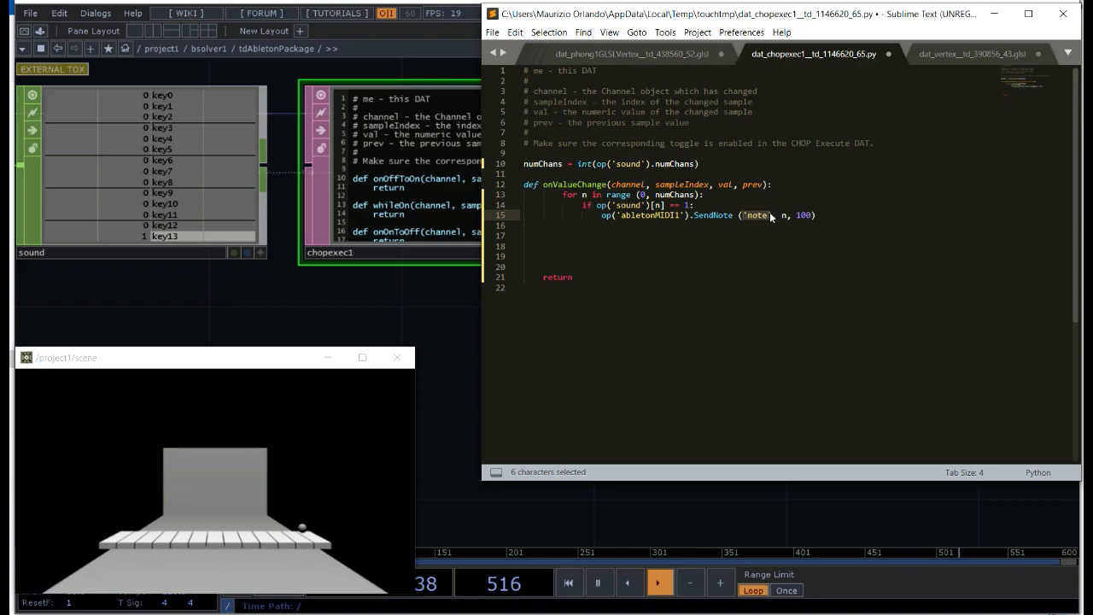
left_click(768, 216)
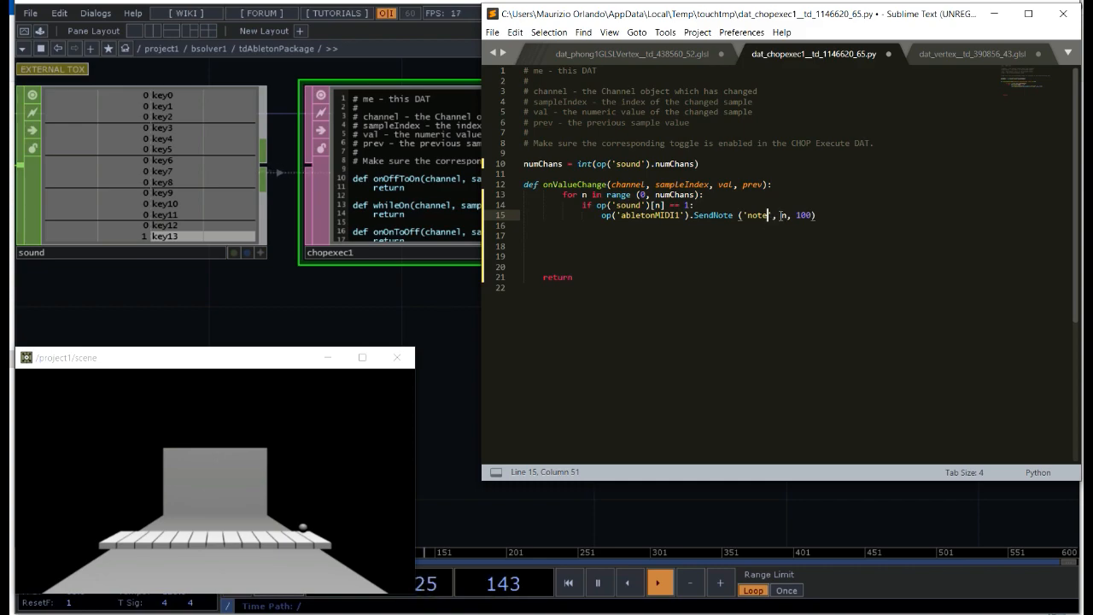
double_click(784, 215)
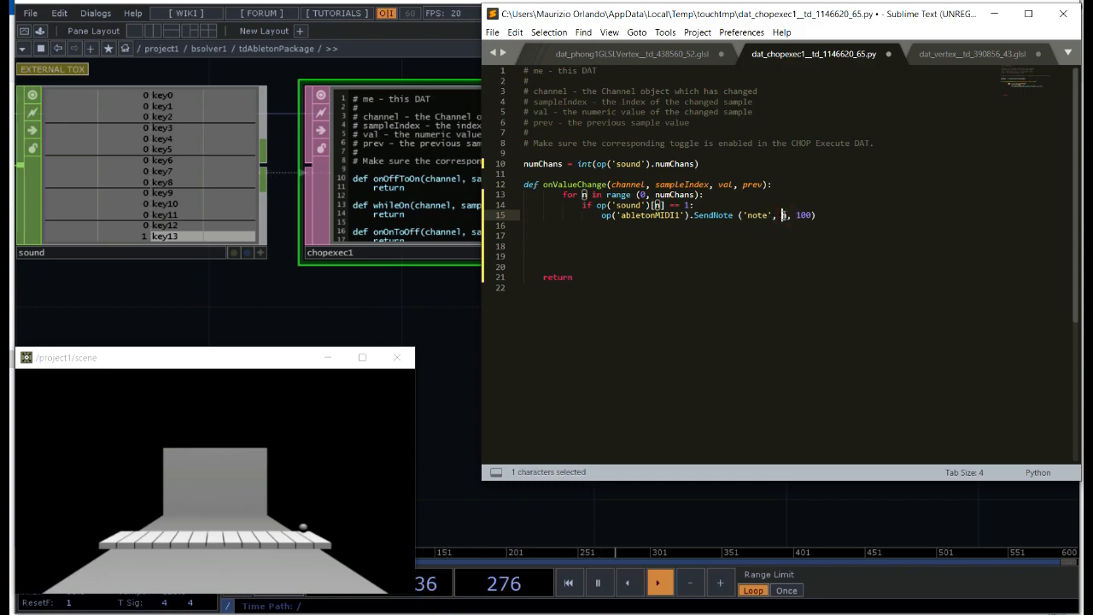
left_click(787, 216)
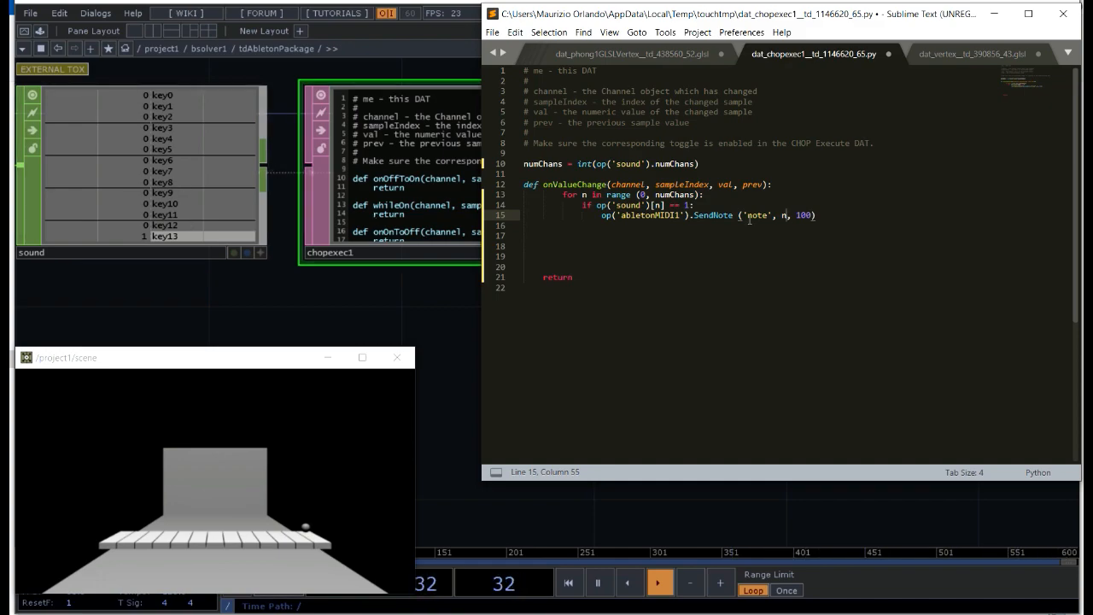
left_click(811, 216)
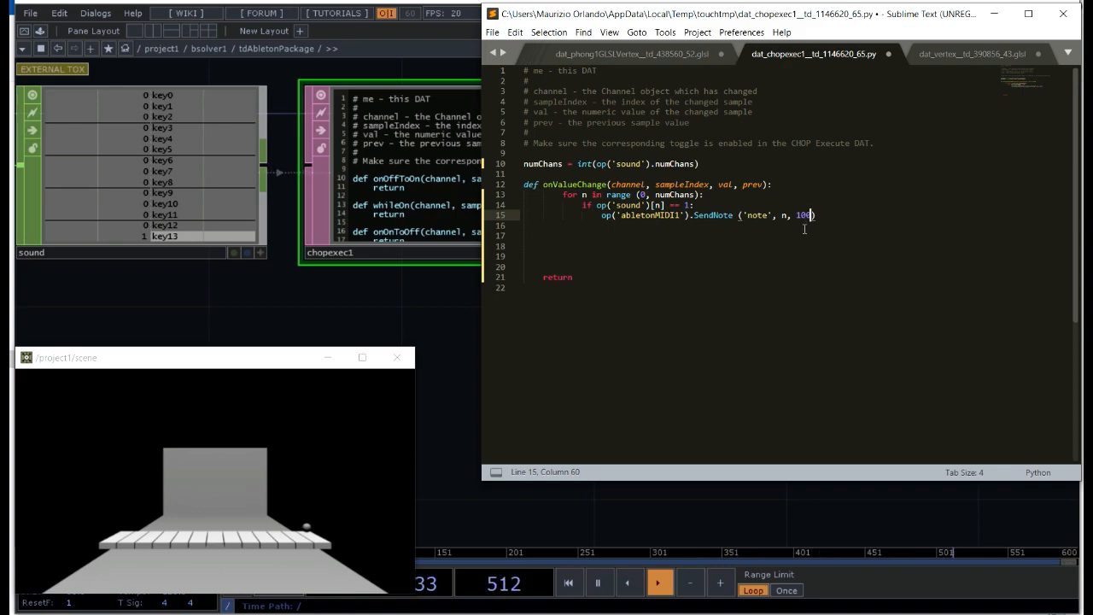
Step: Add an else: branch below the SendNote line, aligned with the if statement
left_click(828, 217)
key("Return")
key("BackSpace")
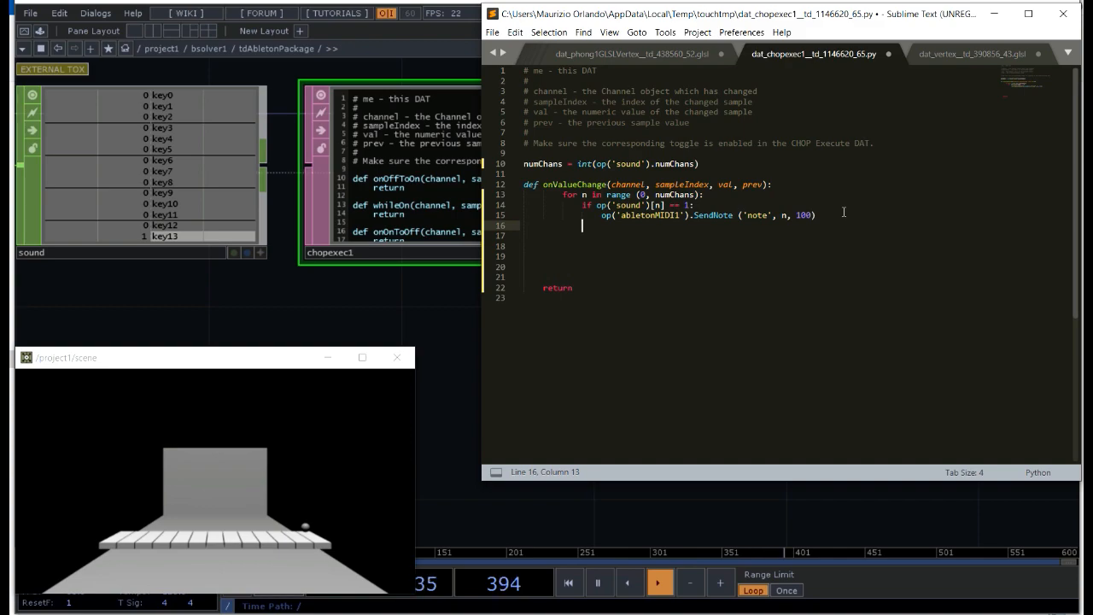
type("else:")
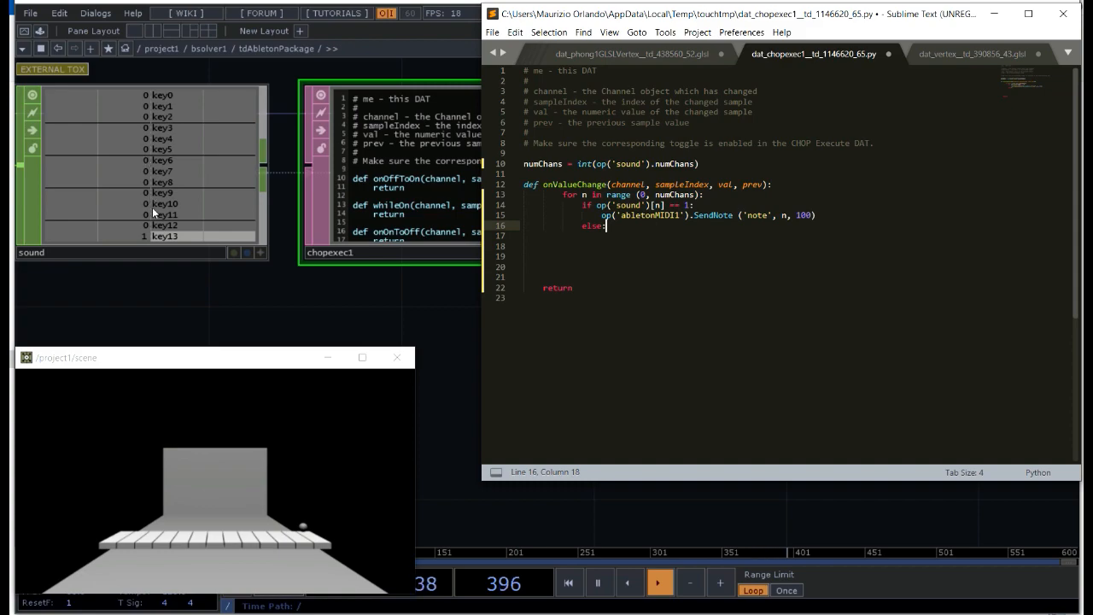
Step: Under the else branch, reference the Ableton MIDI operator with op('abletonMIDI1') on line 17
key("Return")
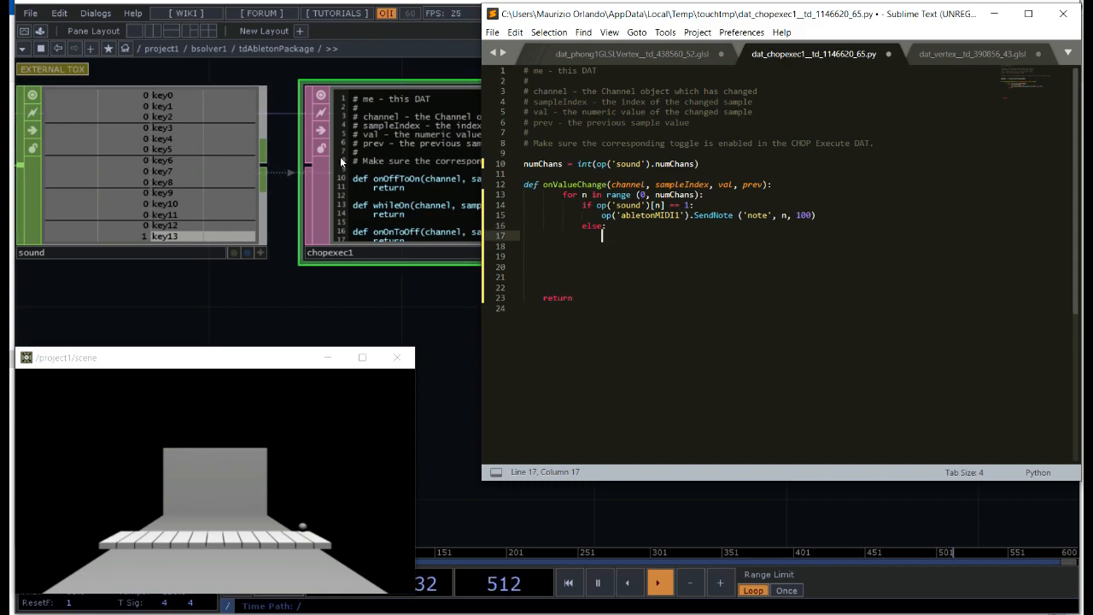
type("op()")
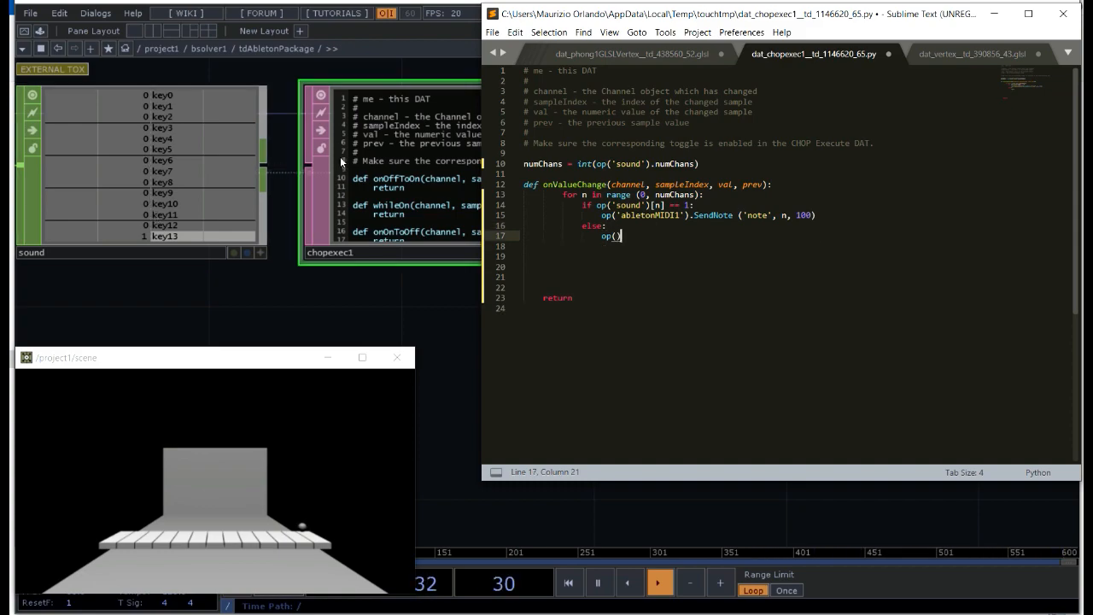
key("Left")
type("'a")
type("nle")
key("BackSpace")
key("BackSpace")
key("BackSpace")
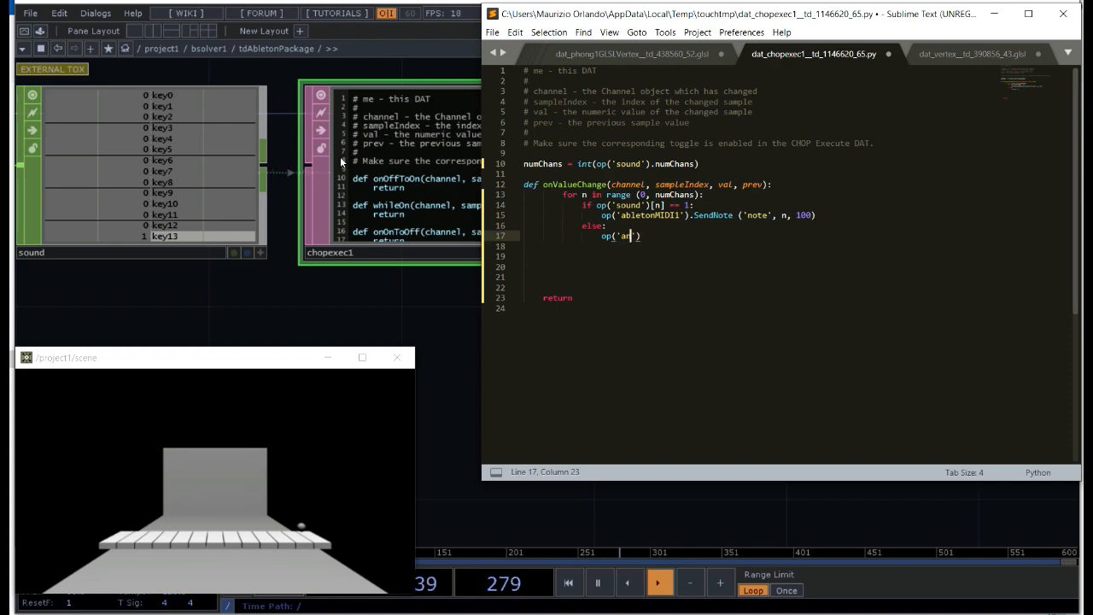
type("b")
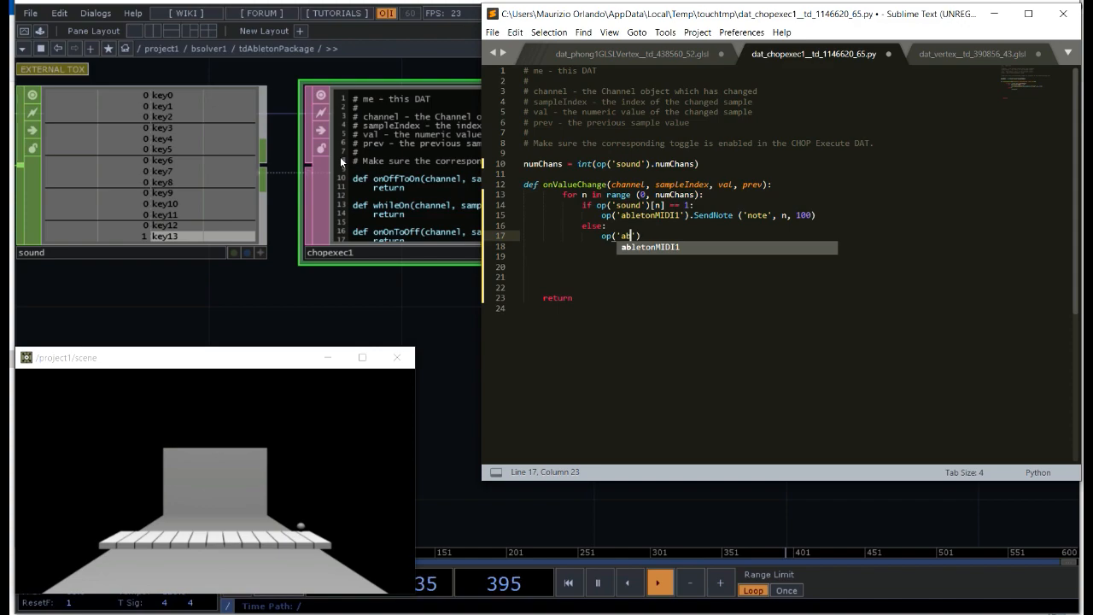
left_click(647, 246)
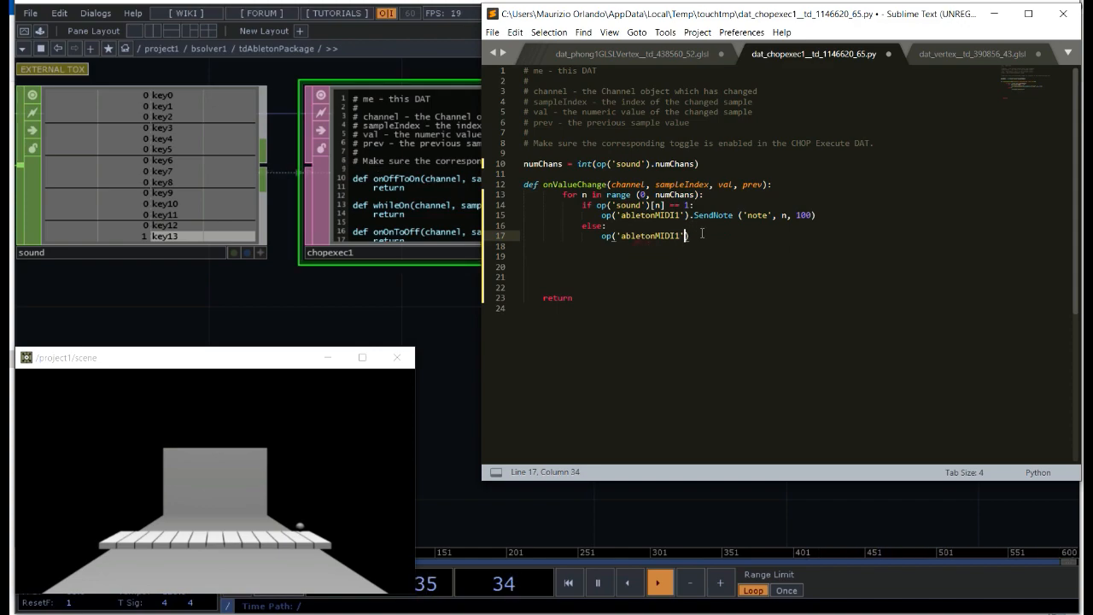
Step: Complete the else branch's abletonMIDI1 line with the call .SendNote ('note', n, 0)
type(".Se")
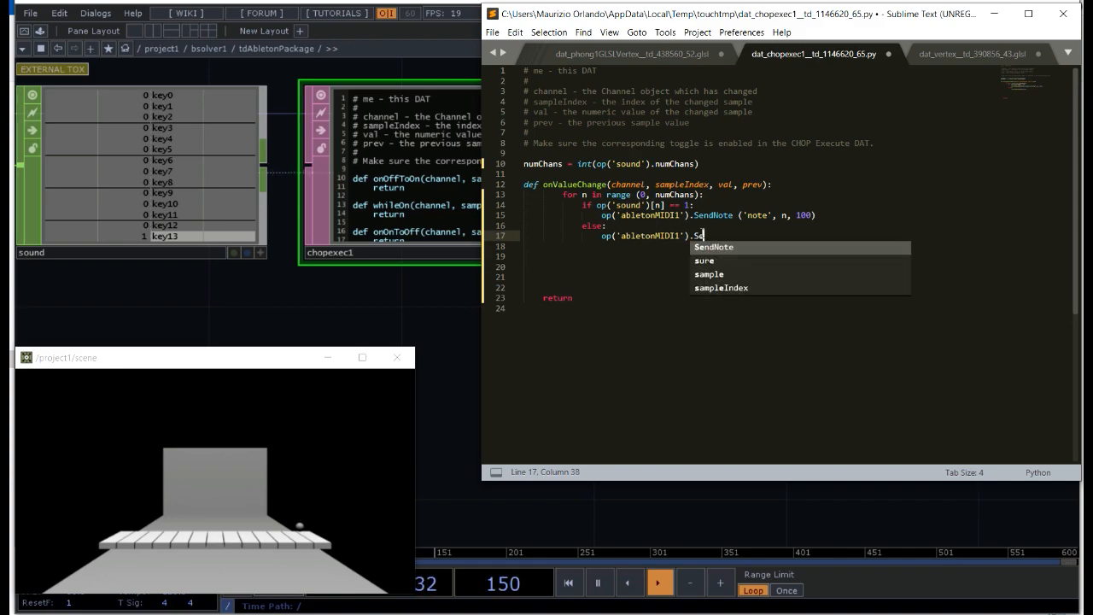
type("ndNote")
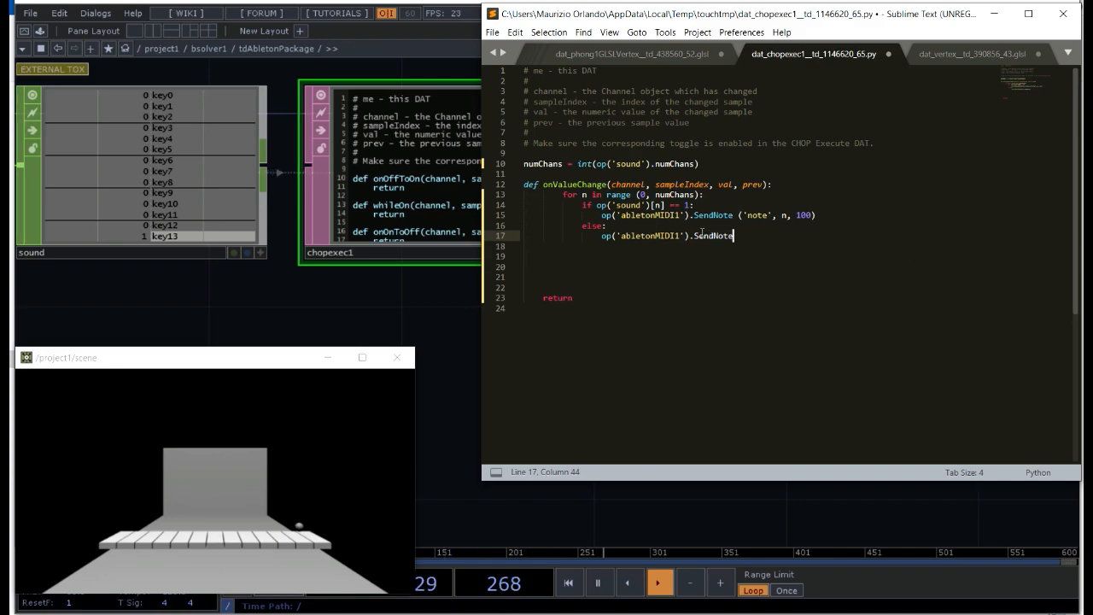
type(" ('note")
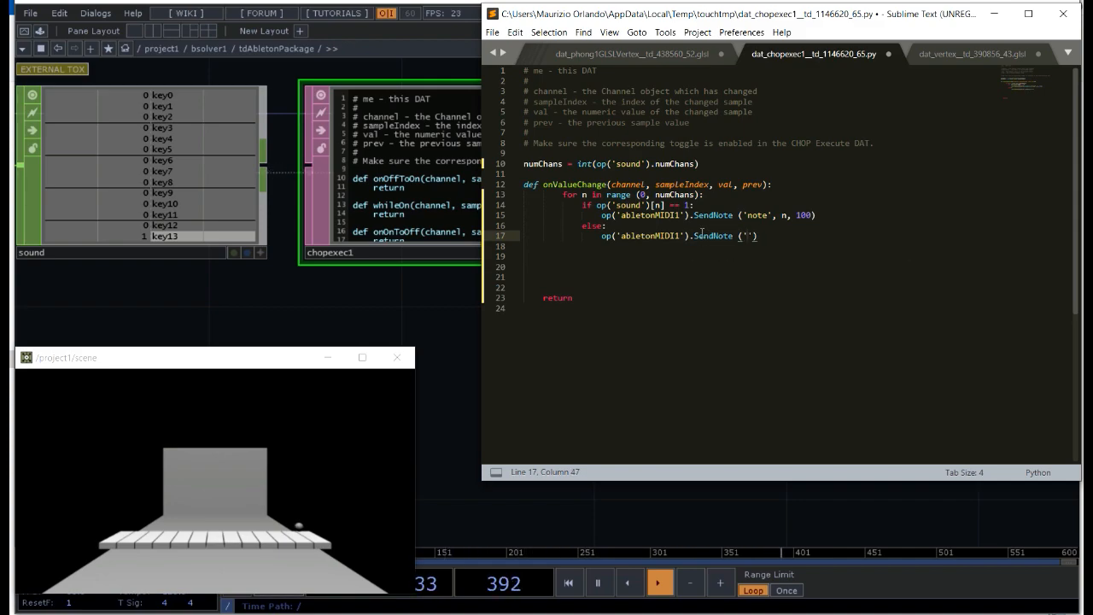
type("'")
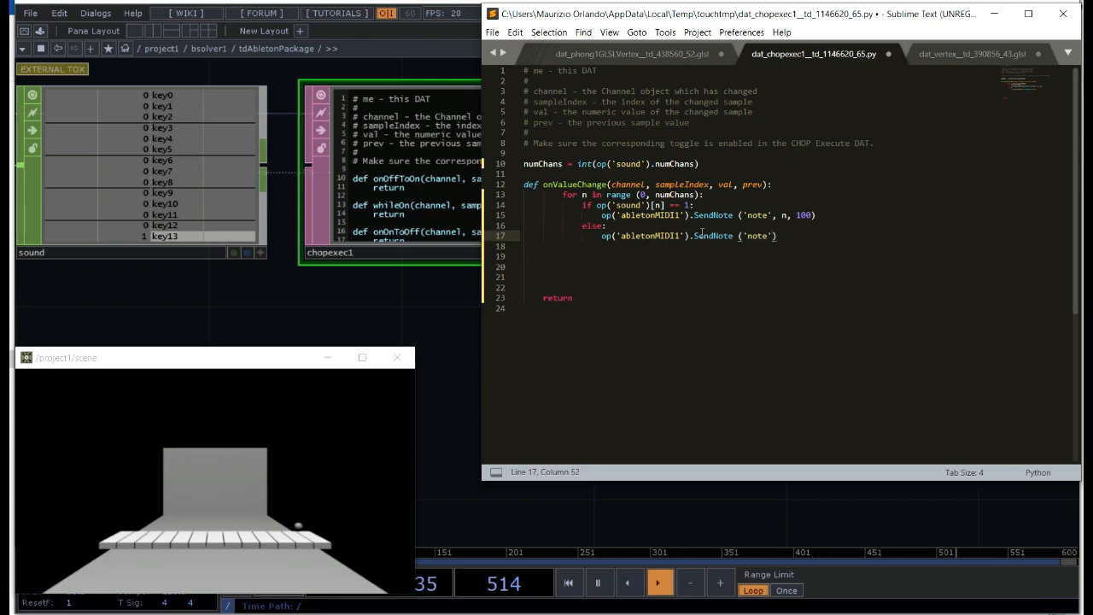
type(", ")
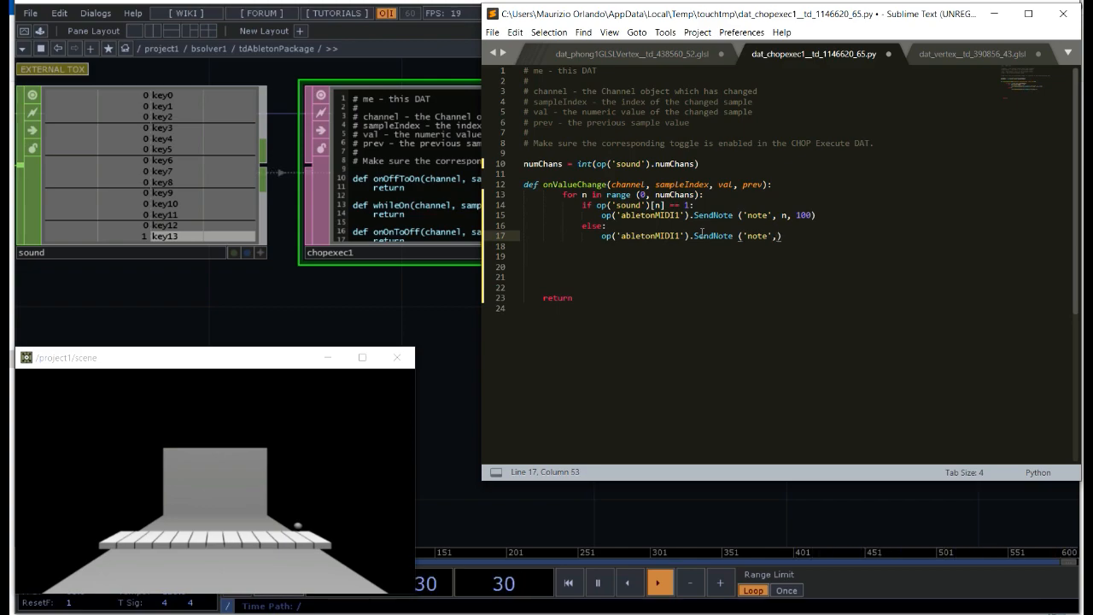
type("n")
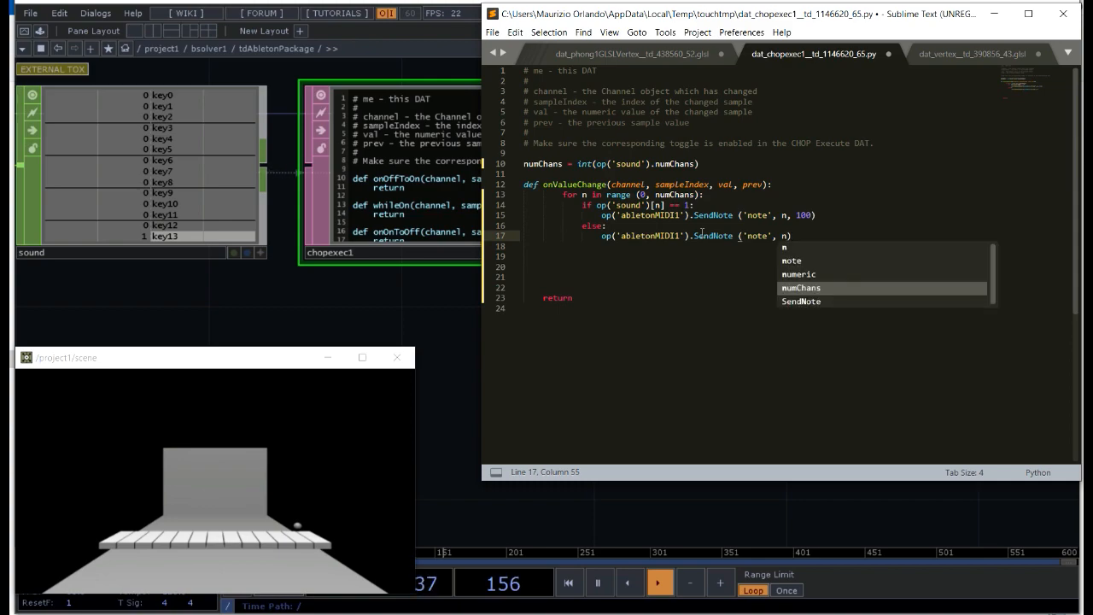
type(", 0")
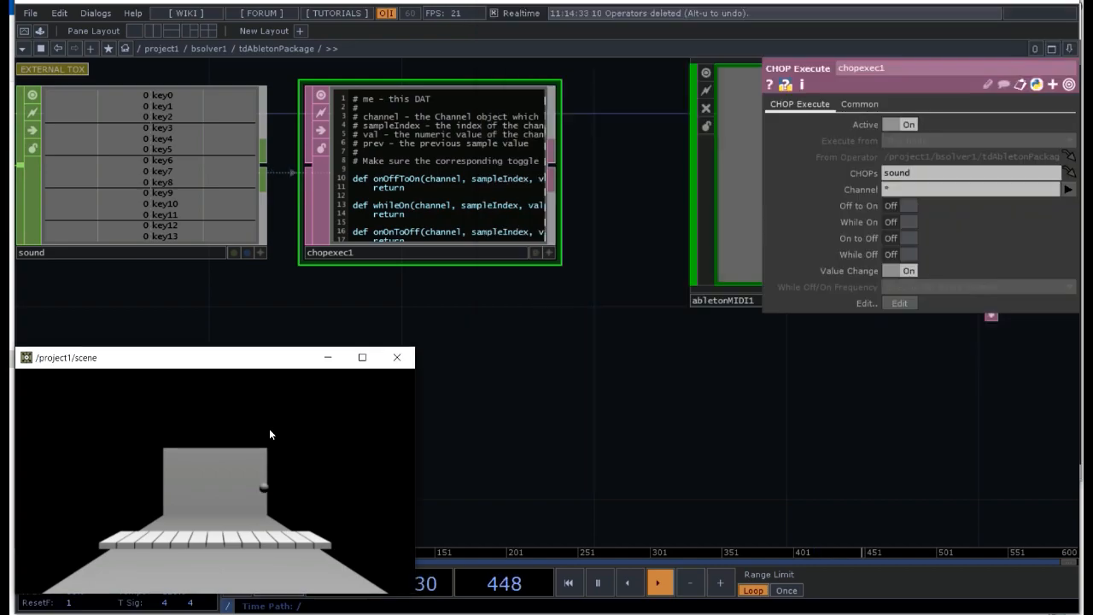
Step: Test the ball against the keys in the scene to check the sound channels, and reopen the chopexec1 script for editing
left_click(269, 429)
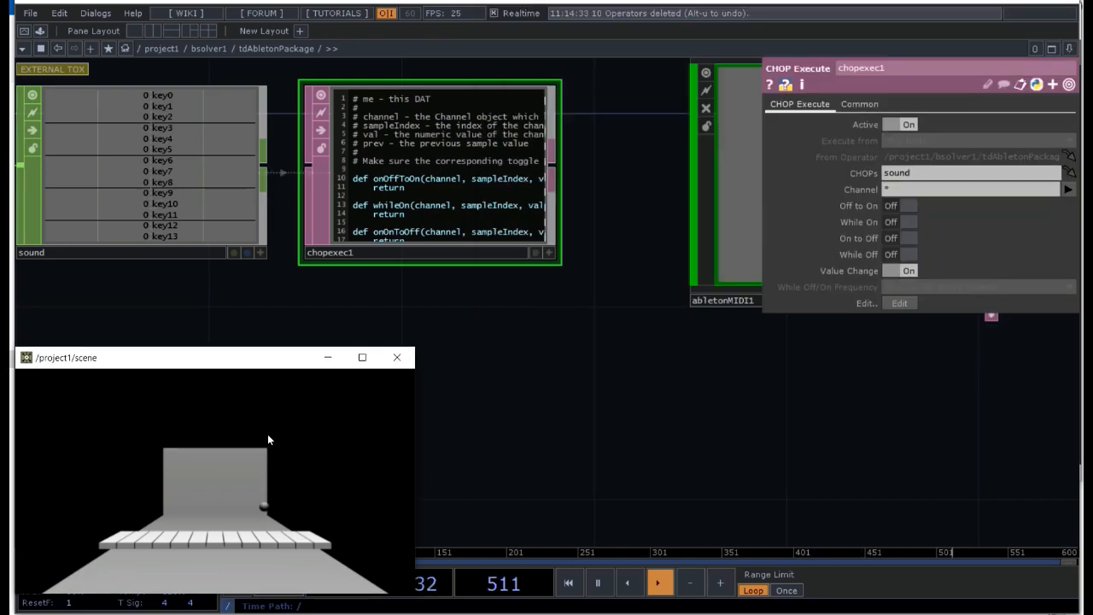
left_click(162, 204)
left_click(900, 304)
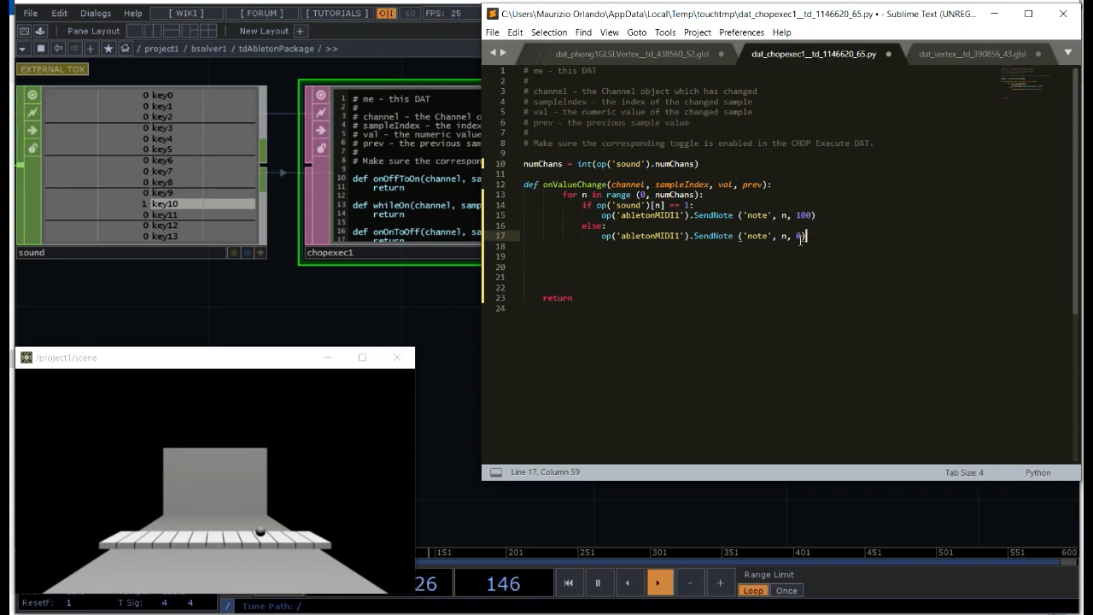
Step: Remove the surplus blank lines between the else branch and the return statement
left_click(556, 289)
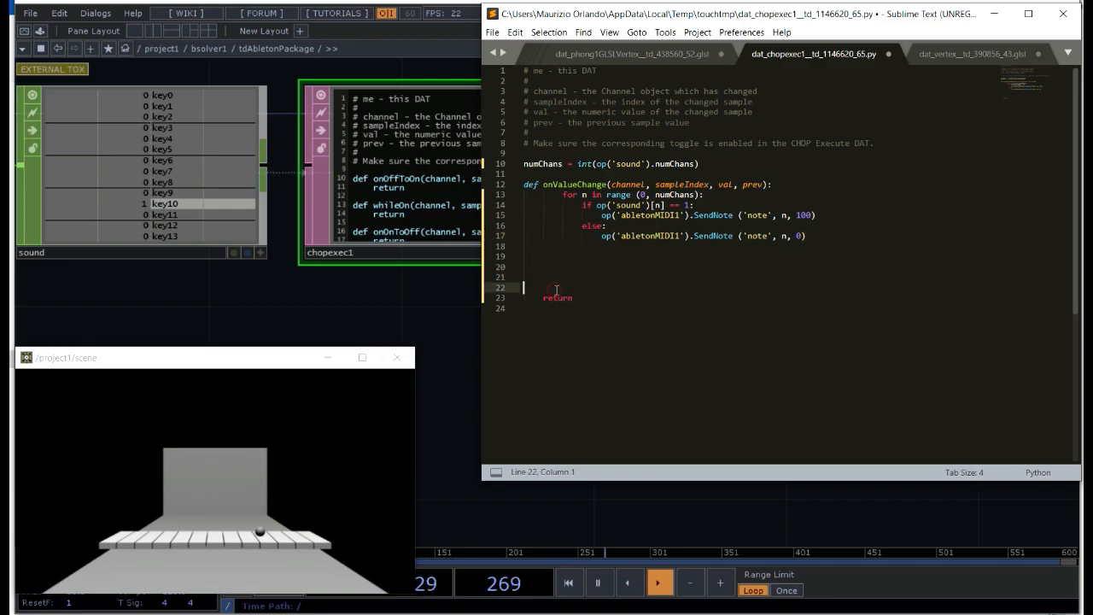
left_click(534, 257)
key("Delete")
key("Delete")
key("Delete")
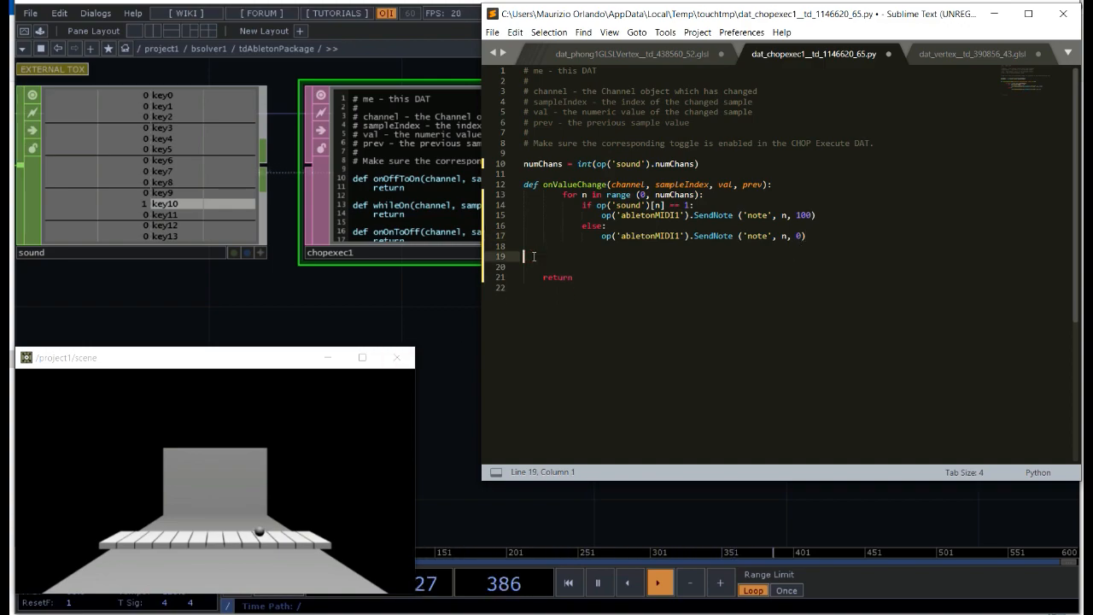
key("Delete")
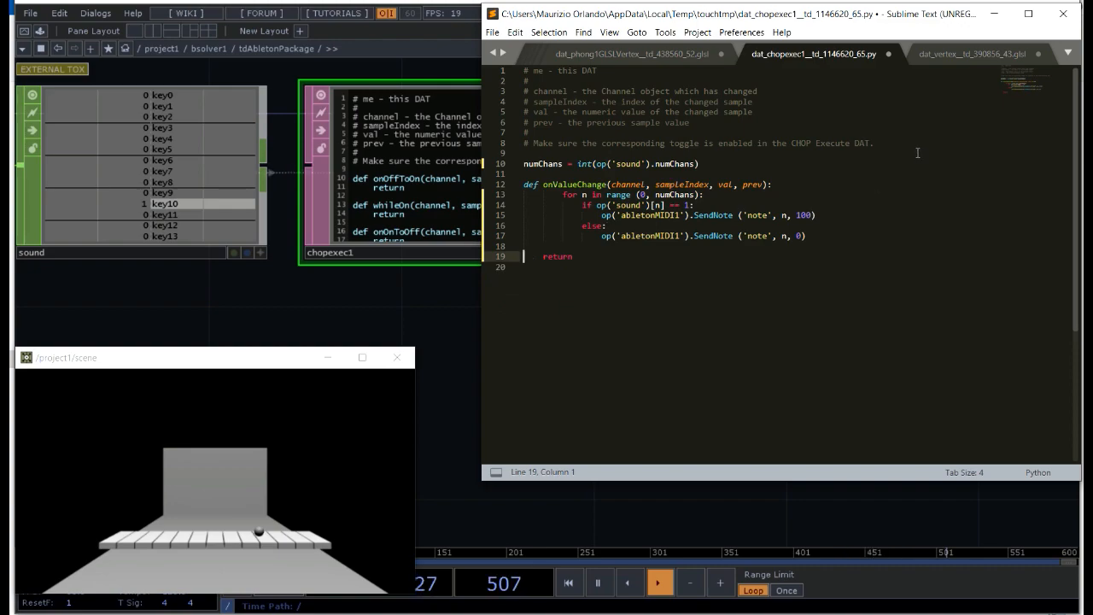
Step: Delete the commented header and the blank line above numChans, and save the script
left_click_drag(899, 141, 413, 68)
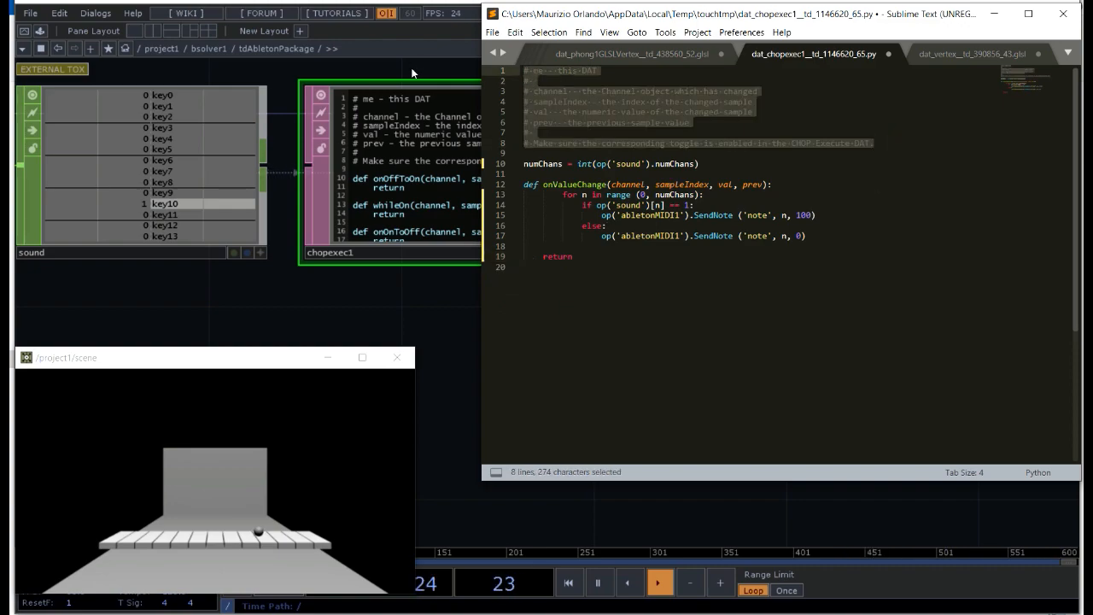
key("Delete")
key("Delete")
key("Delete")
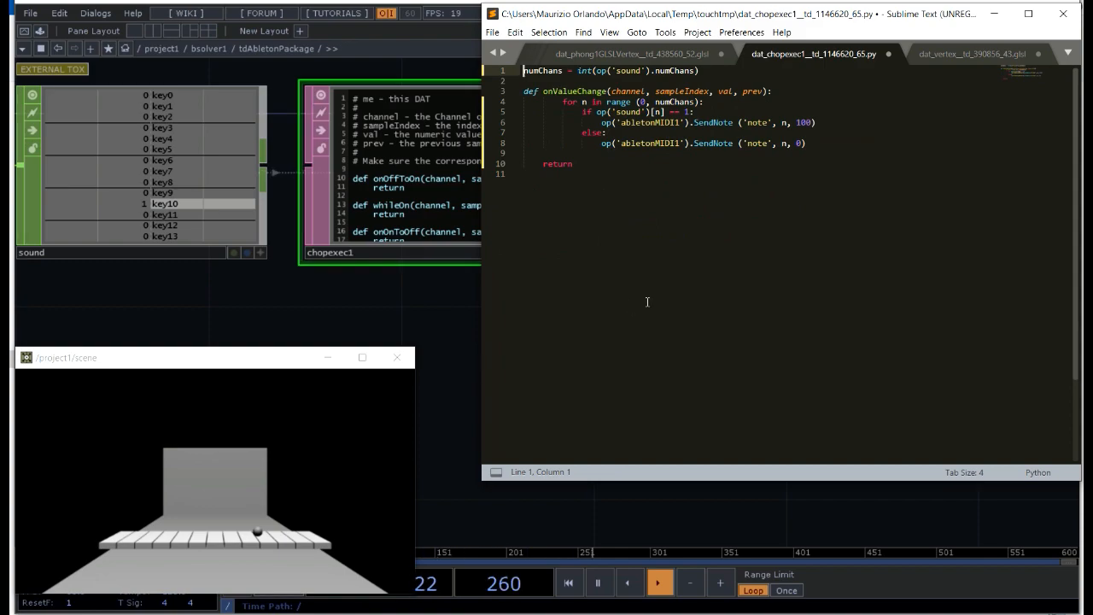
key("ctrl+s")
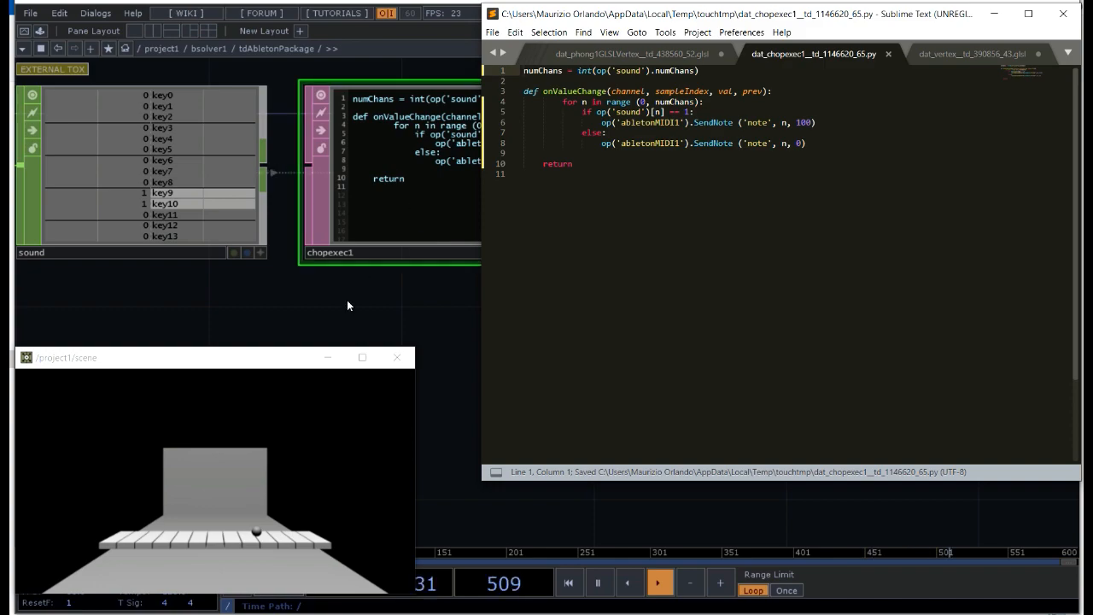
Step: Test the ball in the scene and examine the script error details of the chopexec1 operator
left_click(267, 430)
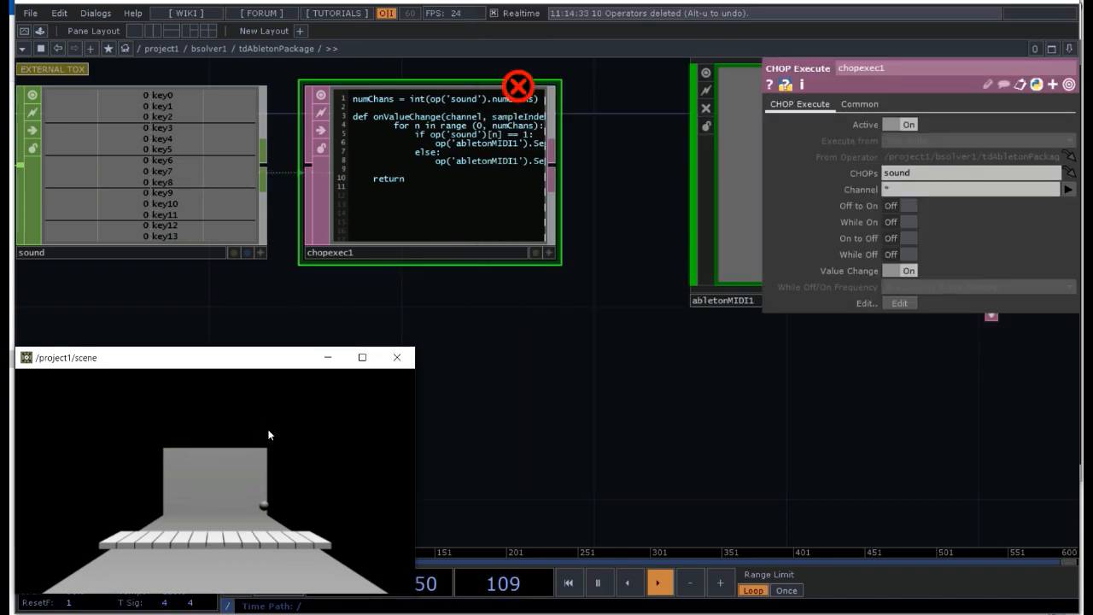
middle_click(518, 91)
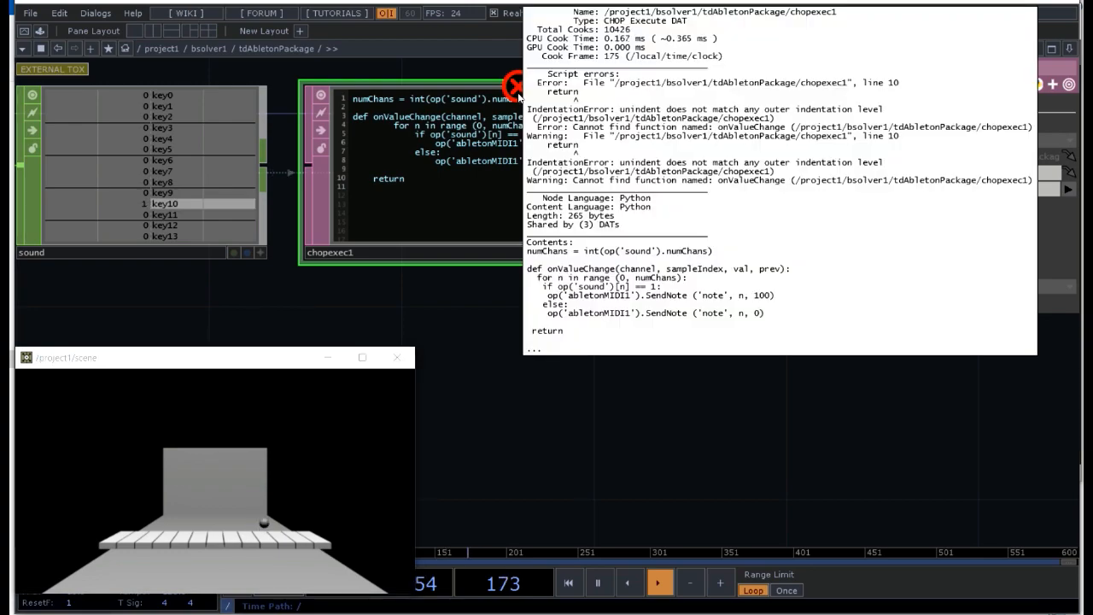
left_click(460, 180)
middle_click(528, 91)
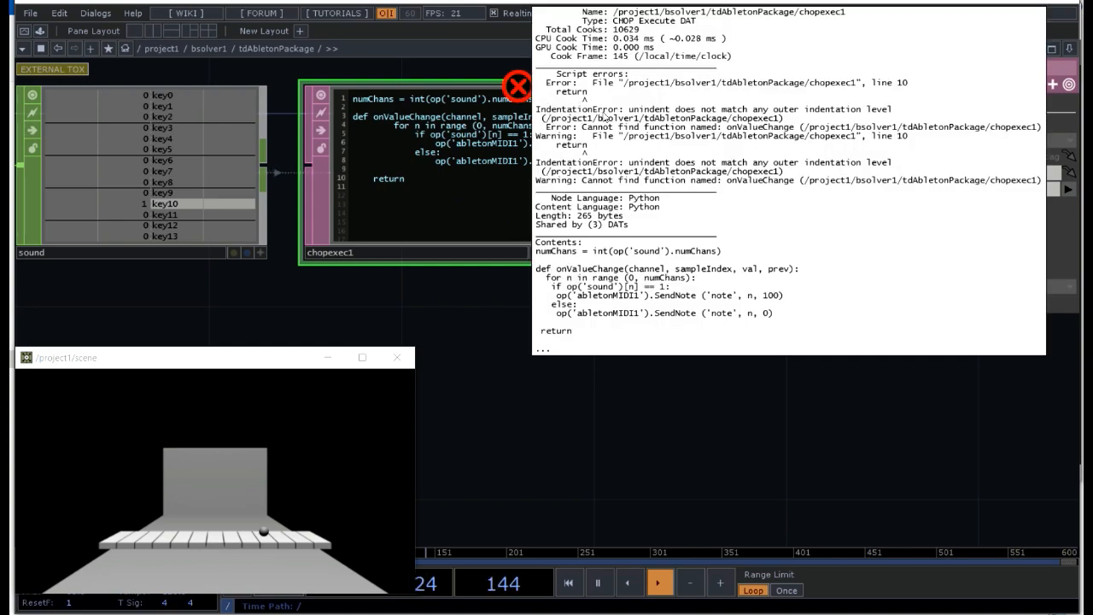
left_click(468, 182)
Step: Try removing the indentation before return on line 10 directly in chopexec1, and test the scene
left_click(551, 252)
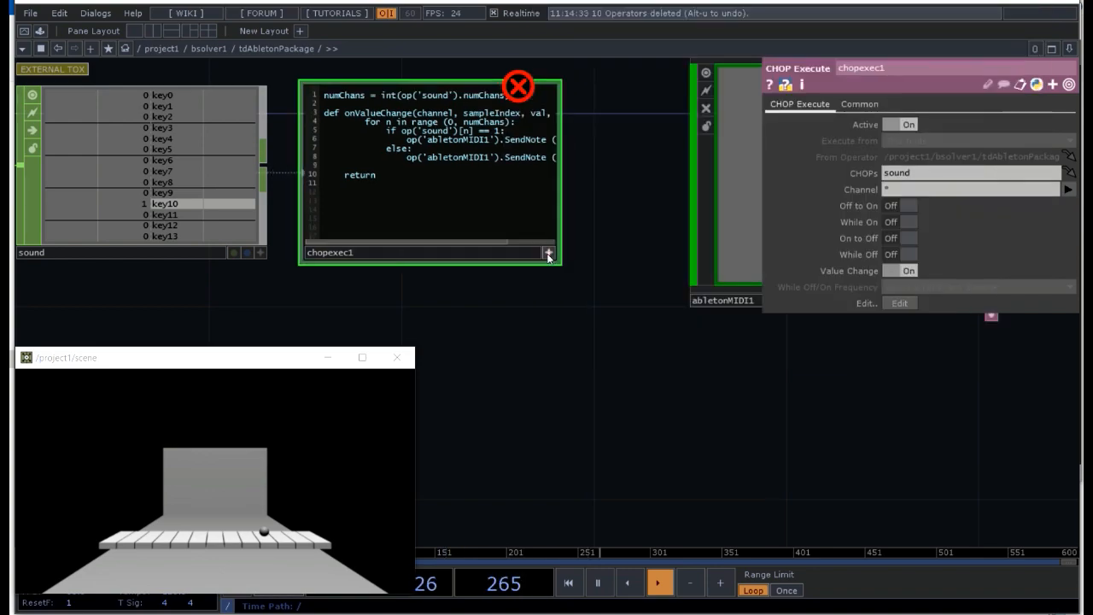
left_click(345, 178)
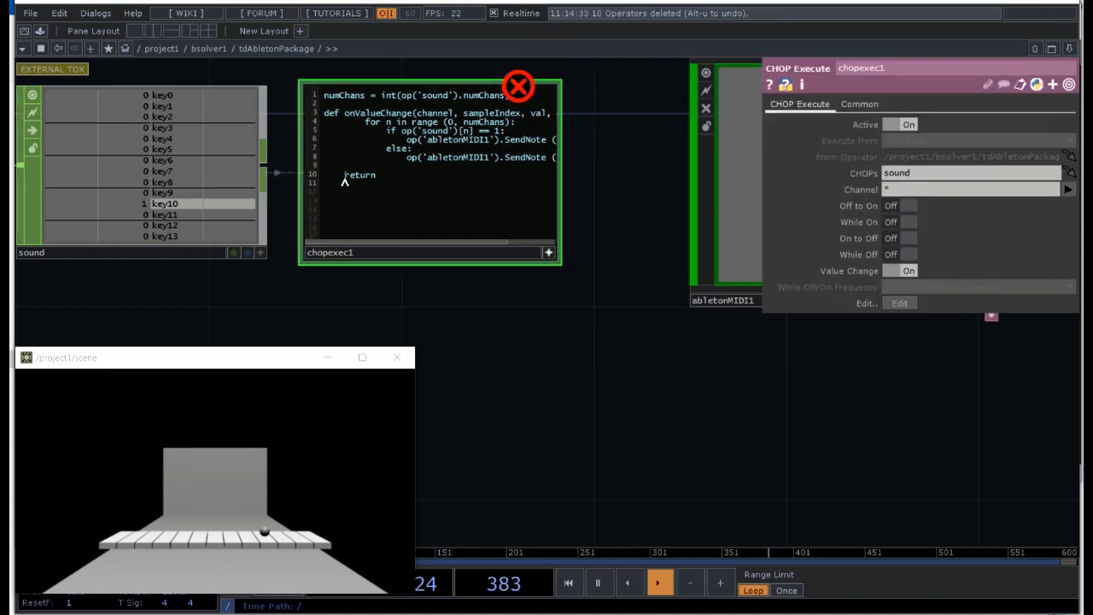
key("BackSpace")
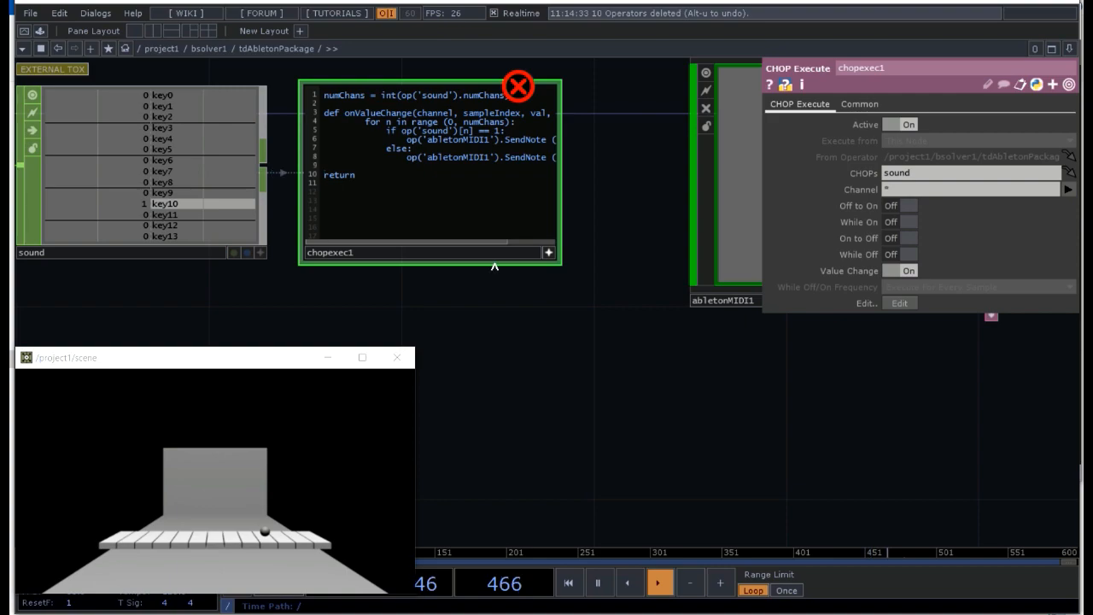
left_click(549, 252)
left_click(274, 427)
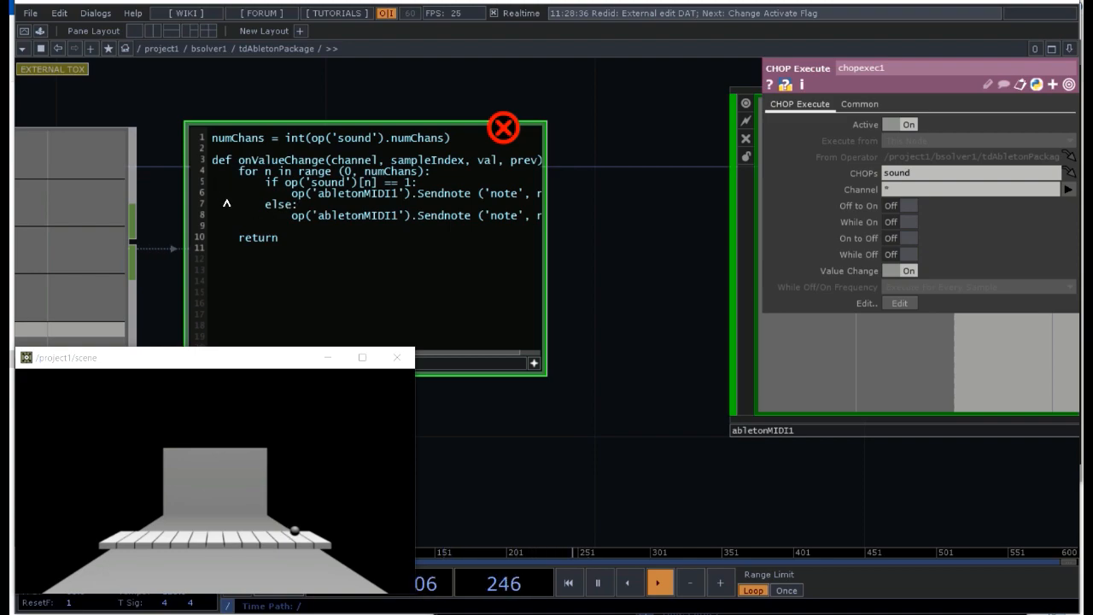
Step: Examine the indentation of the for loop, the if condition and both abletonMIDI1 lines in chopexec1
left_click_drag(238, 174, 199, 178)
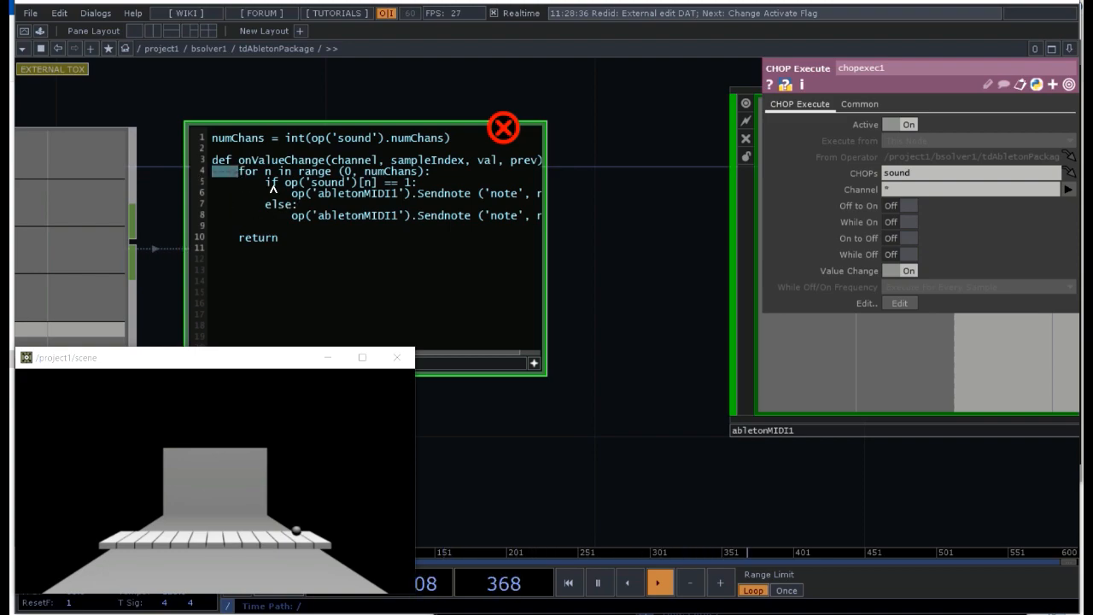
left_click_drag(267, 187, 181, 192)
left_click_drag(265, 186, 196, 186)
left_click_drag(291, 194, 209, 194)
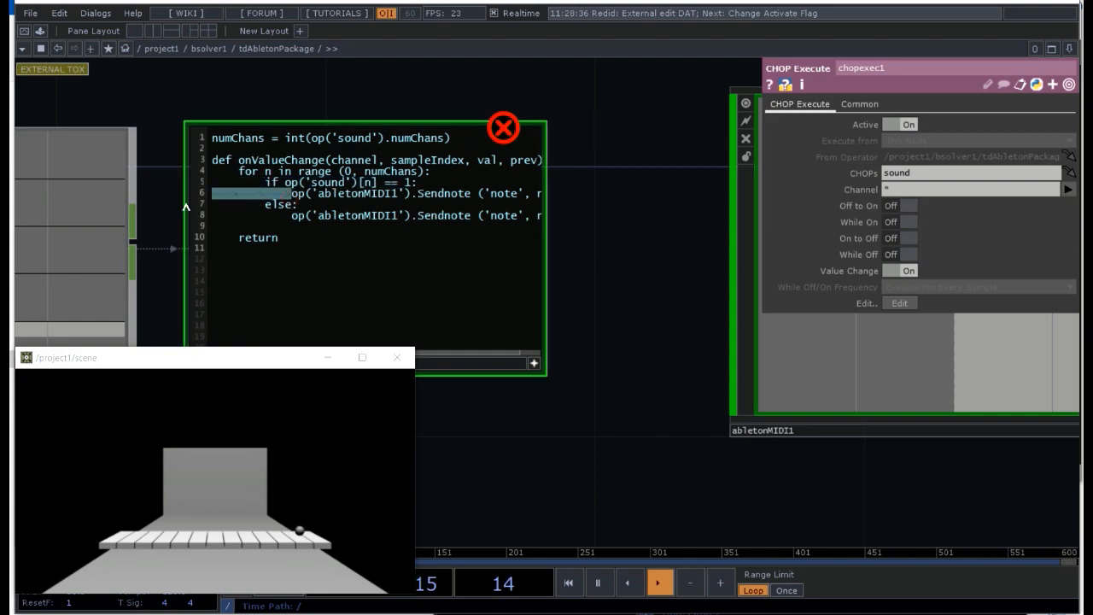
left_click_drag(291, 215, 186, 223)
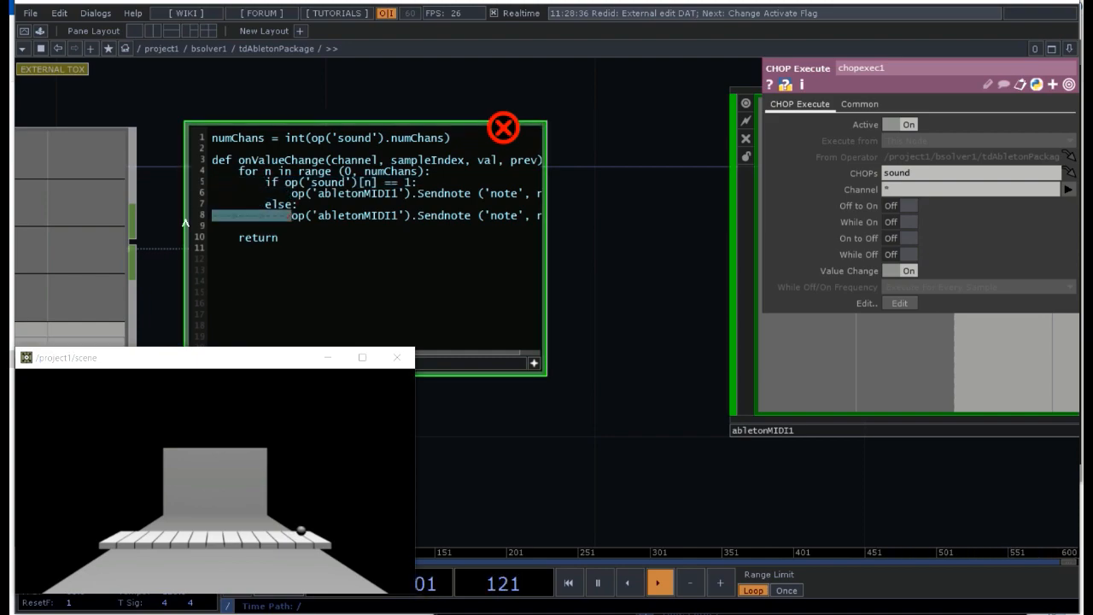
Step: Replace the Sendnote method with SendMIDI in both abletonMIDI1 calls, on lines 6 and 8 of chopexec1
left_click(470, 193)
key("BackSpace")
key("BackSpace")
key("BackSpace")
key("BackSpace")
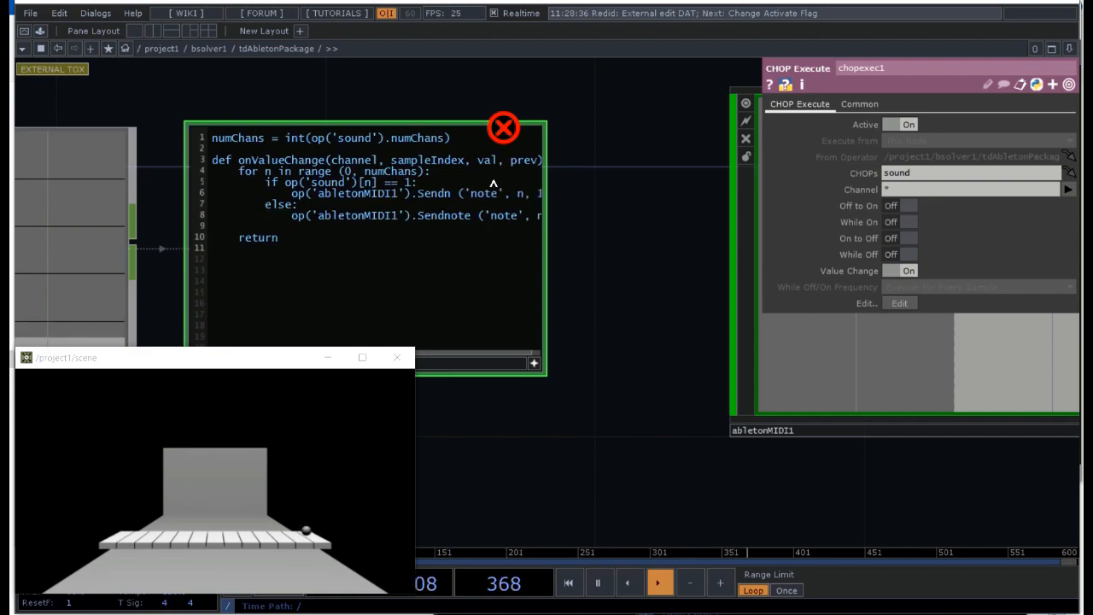
type("MIDI")
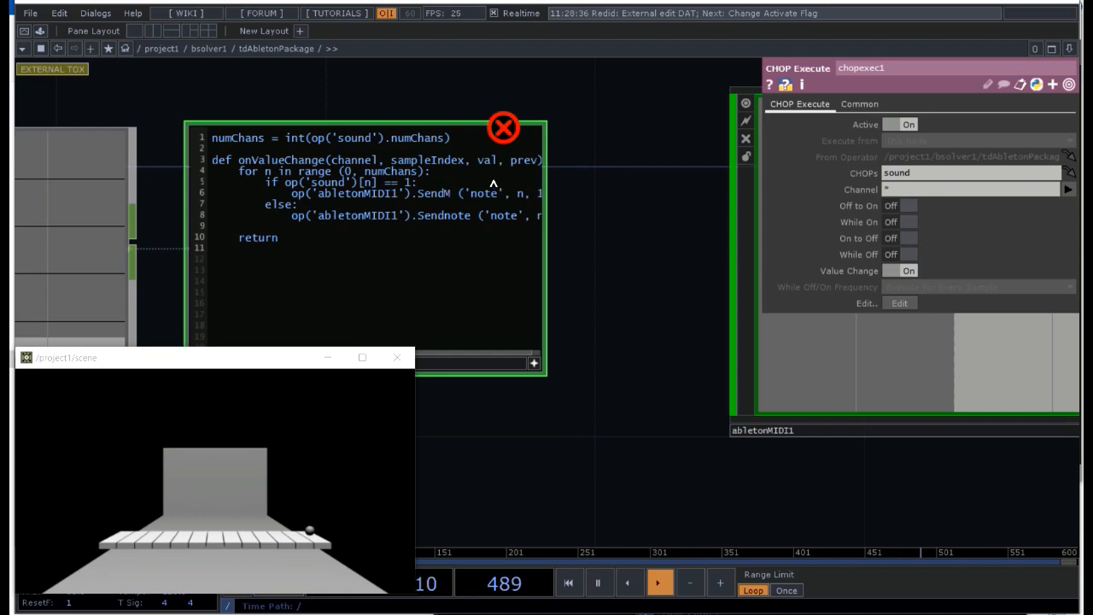
key("Down")
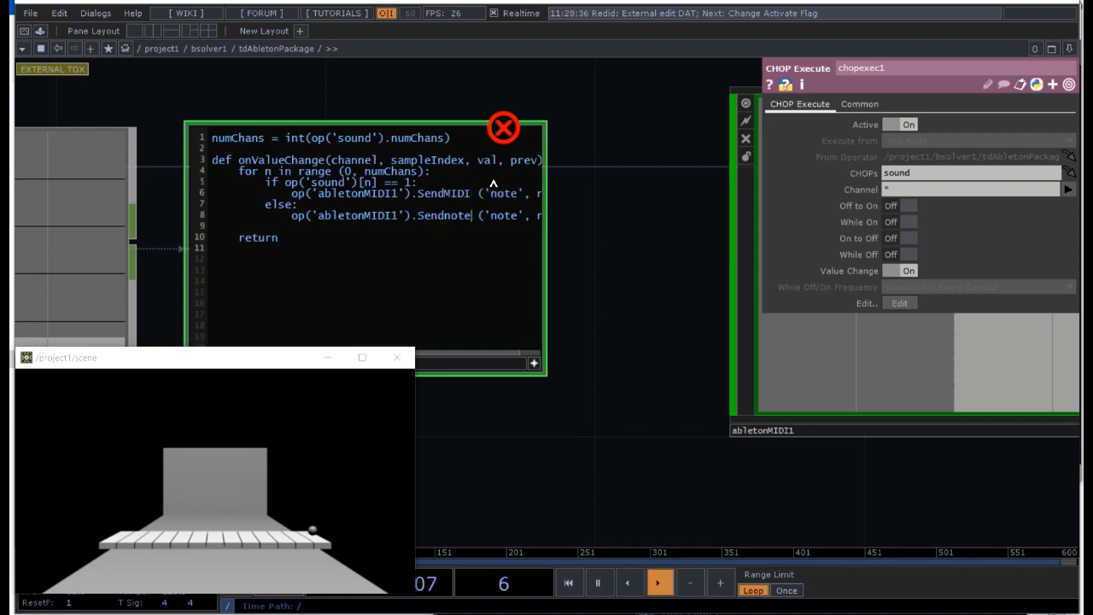
key("BackSpace")
key("BackSpace")
key("BackSpace")
key("BackSpace")
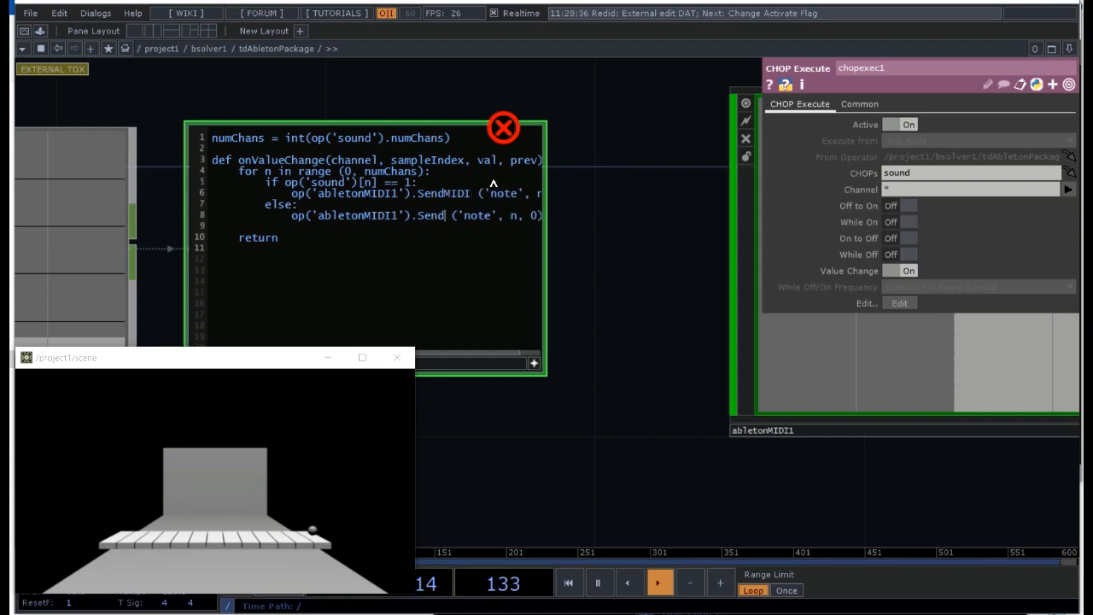
type("MID")
type("IDI")
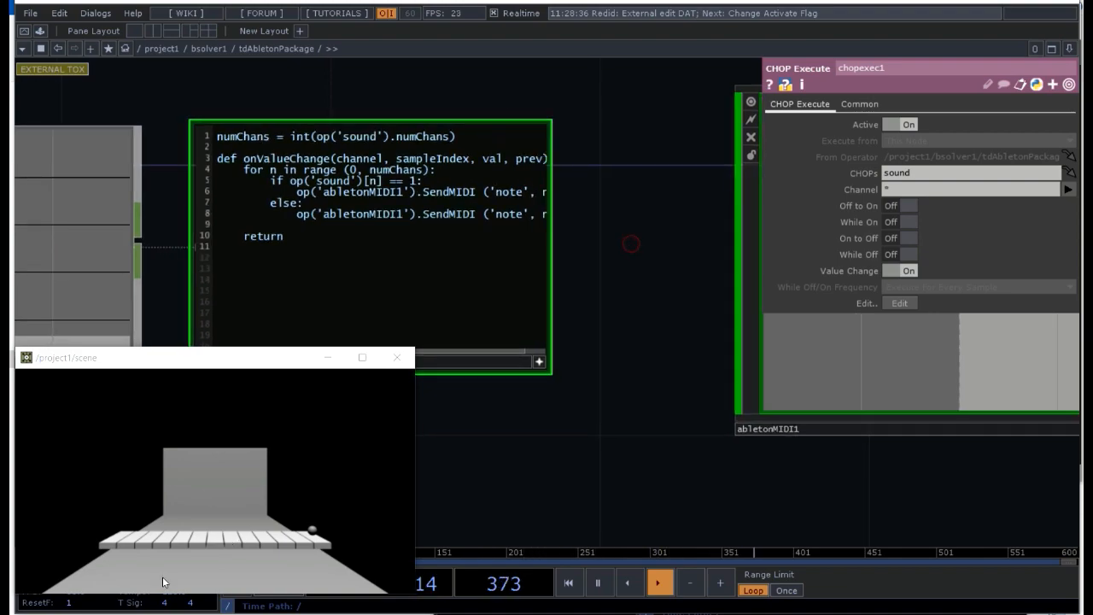
Step: Test the ball in the scene and examine how the sound channels and abletonMIDI1 notes react to the key hits
left_click(281, 427)
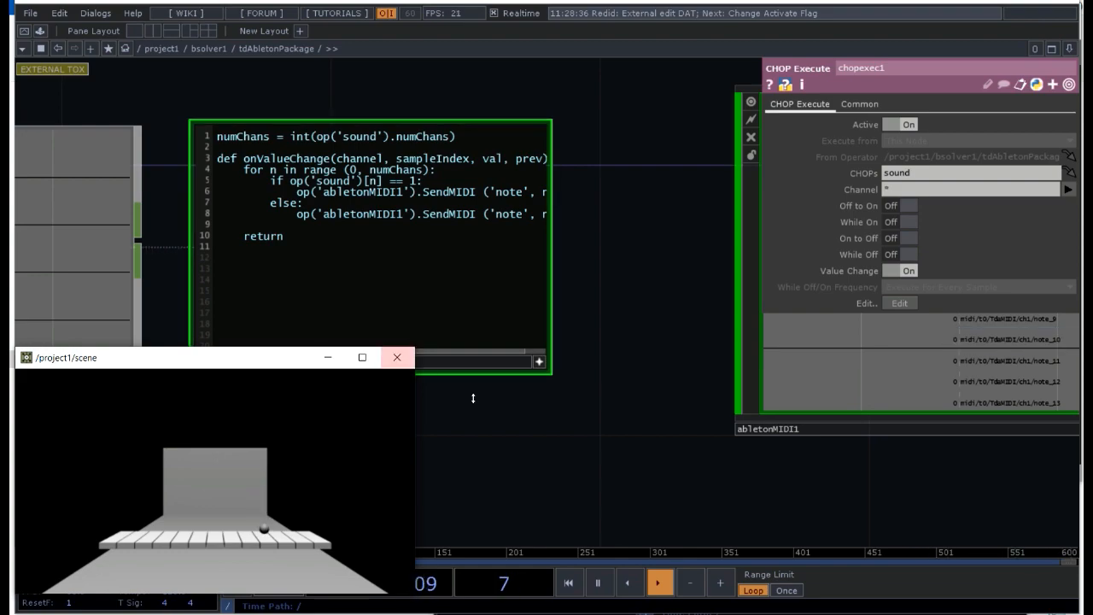
left_click(638, 423)
left_click_drag(533, 472, 654, 374)
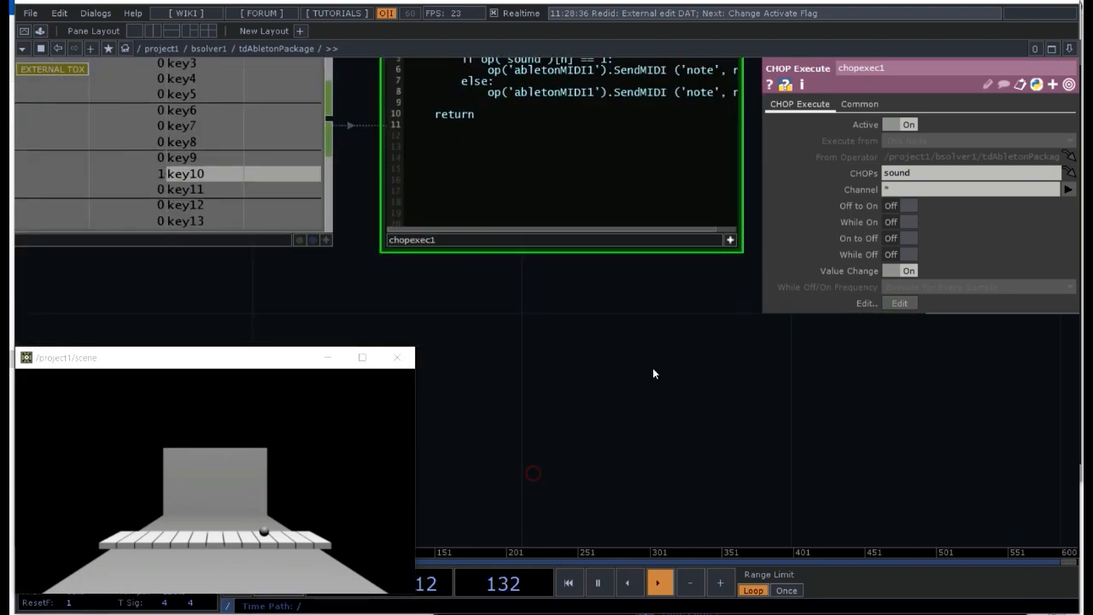
left_click_drag(522, 342, 506, 378)
key("p")
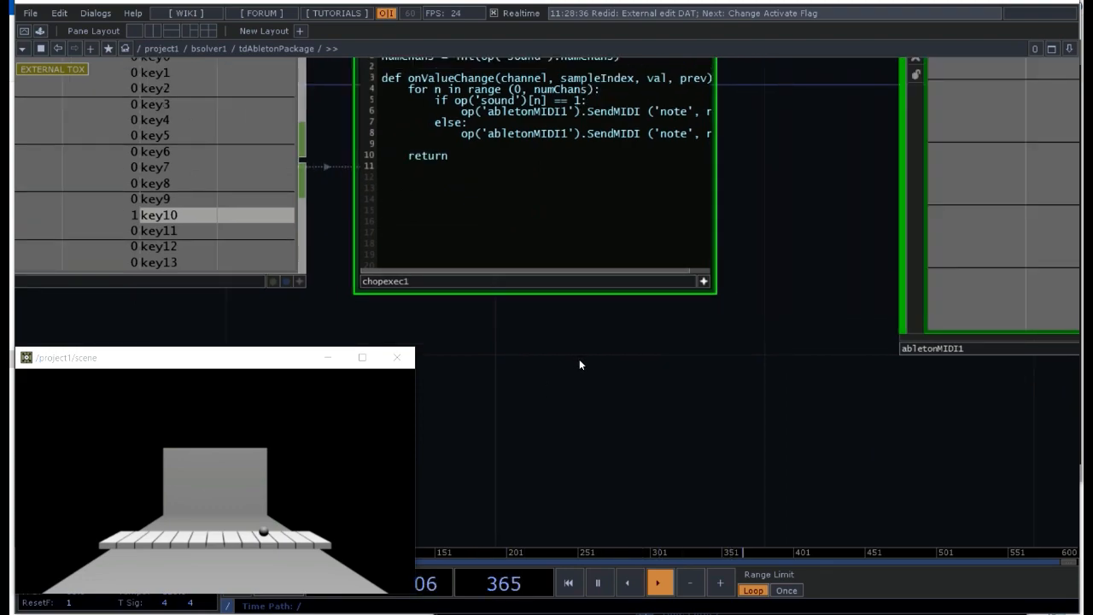
scroll(578, 376, "down", 2)
left_click_drag(676, 131, 715, 132)
Step: In the chopexec1 script, change the note argument to n+60 in both SendMIDI calls on lines 6 and 8, and save
key("ctrl+e")
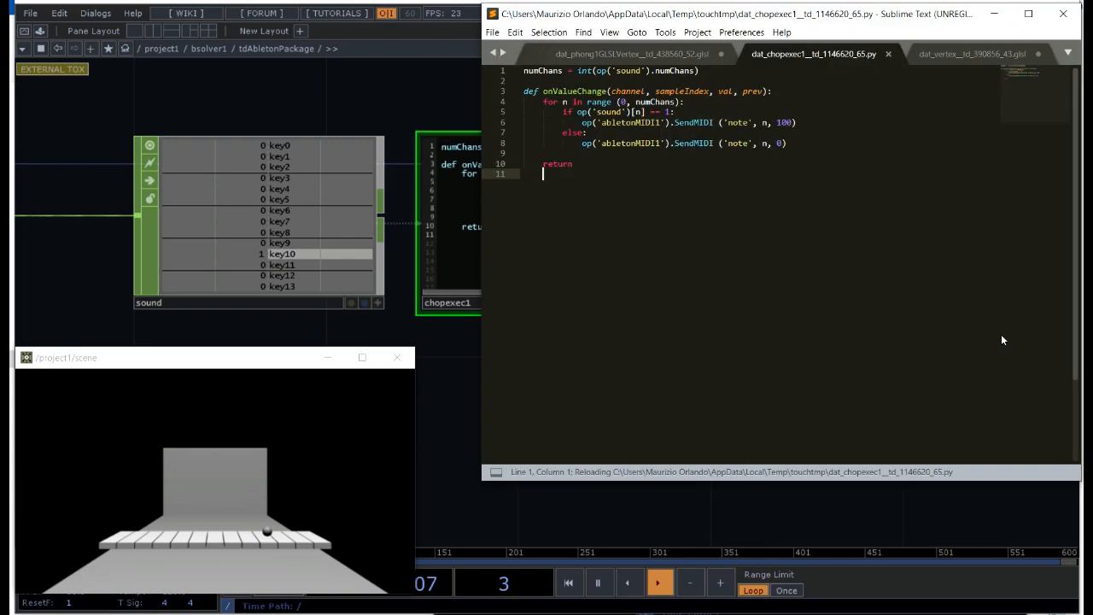
left_click_drag(720, 22, 693, 73)
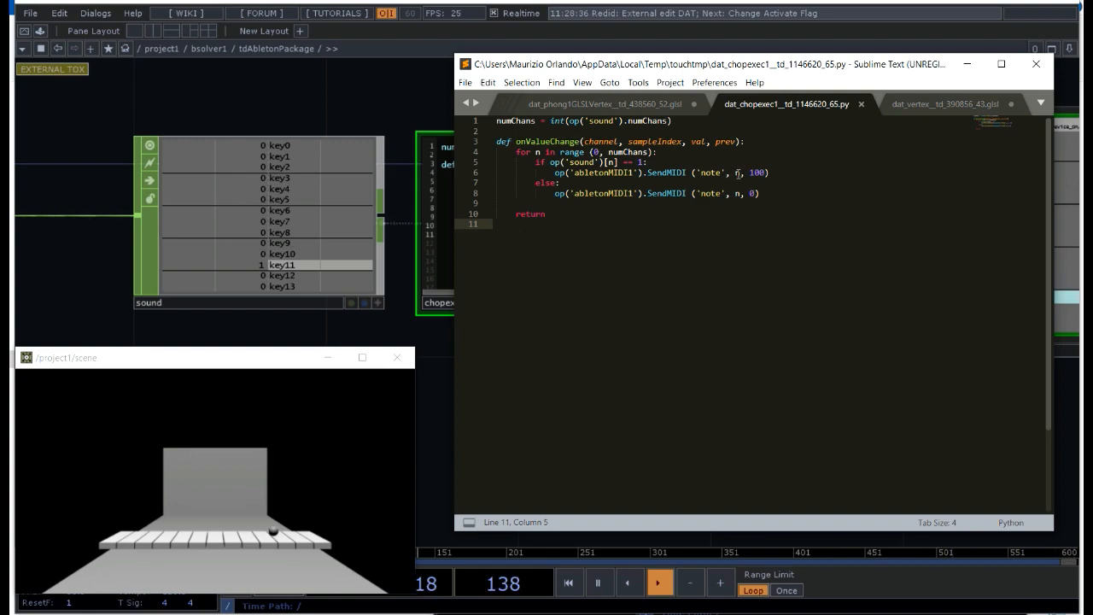
left_click(739, 173)
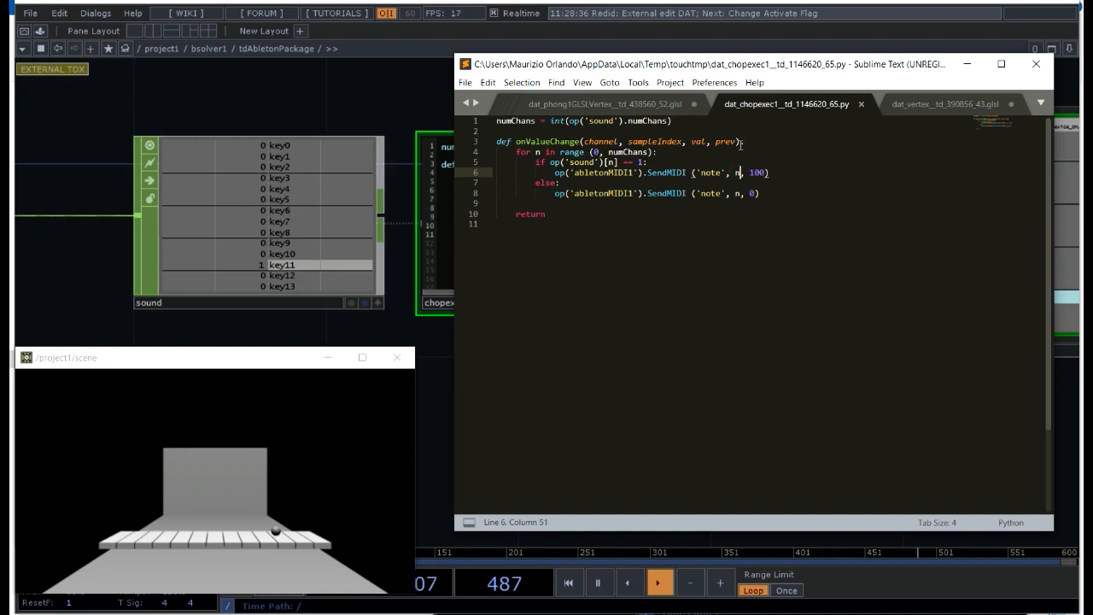
type("+")
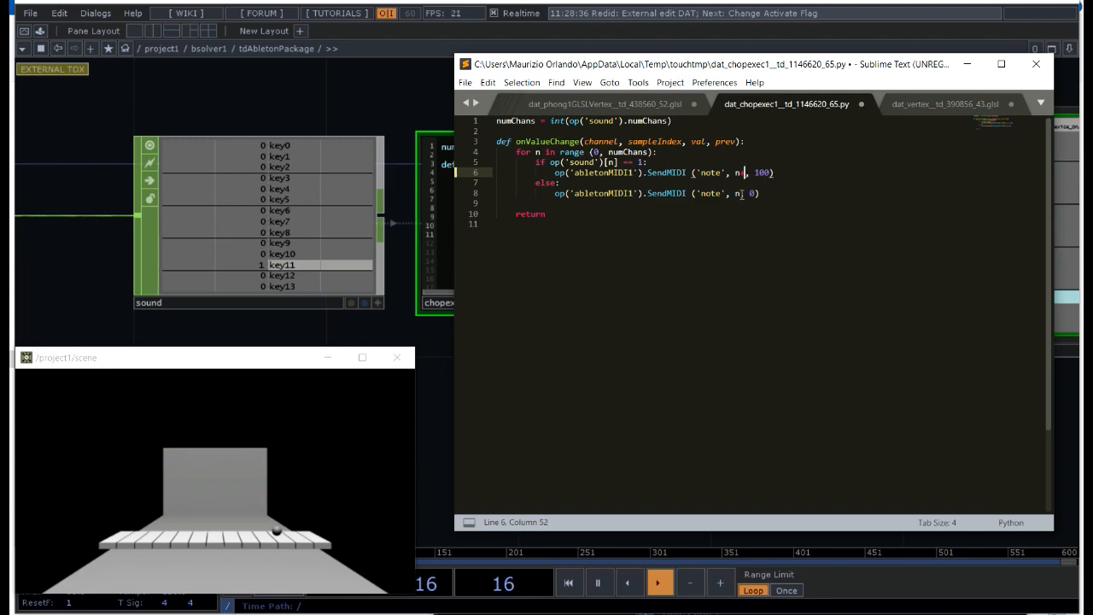
type("60")
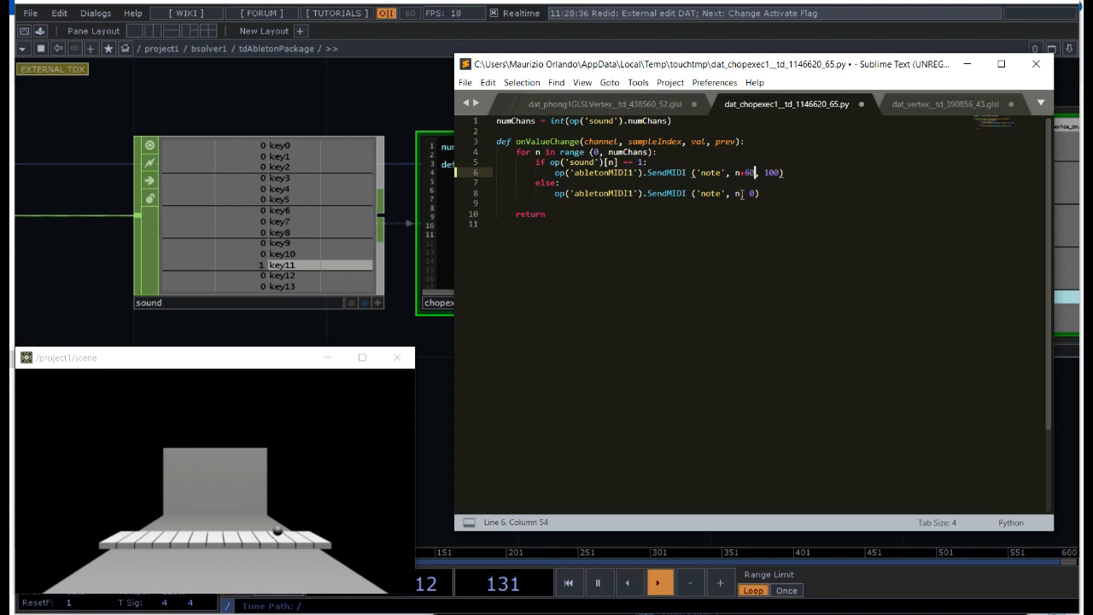
left_click(740, 193)
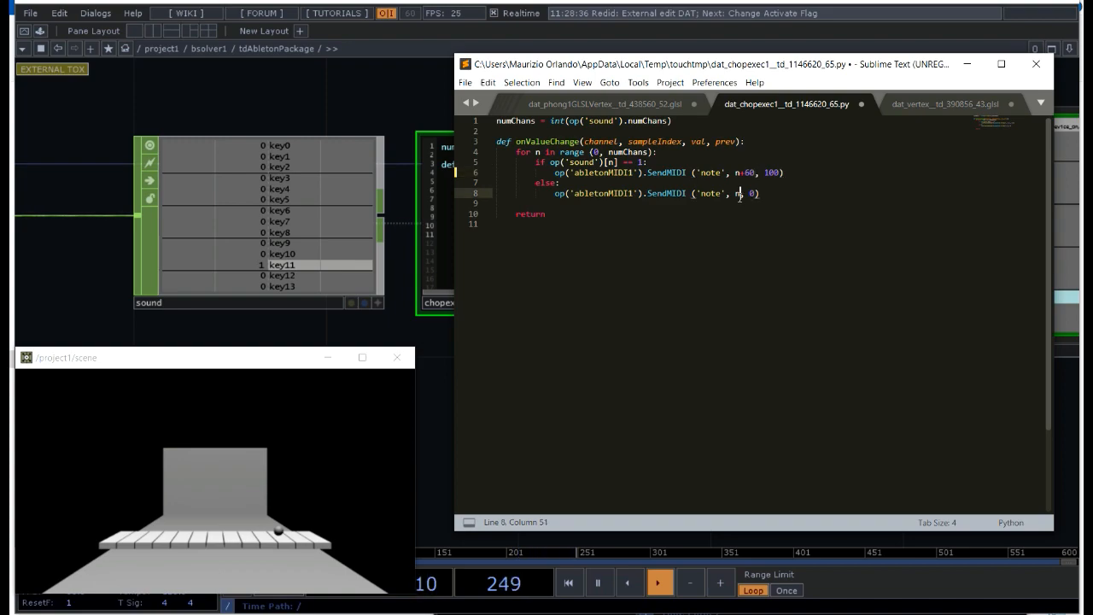
type("+60")
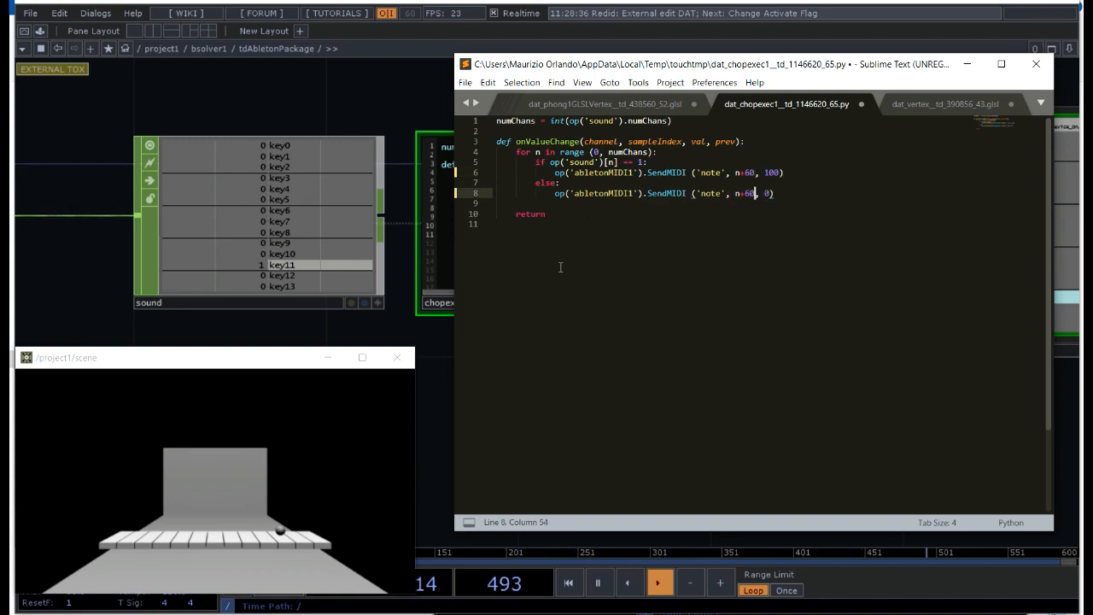
key("ctrl+s")
left_click(413, 109)
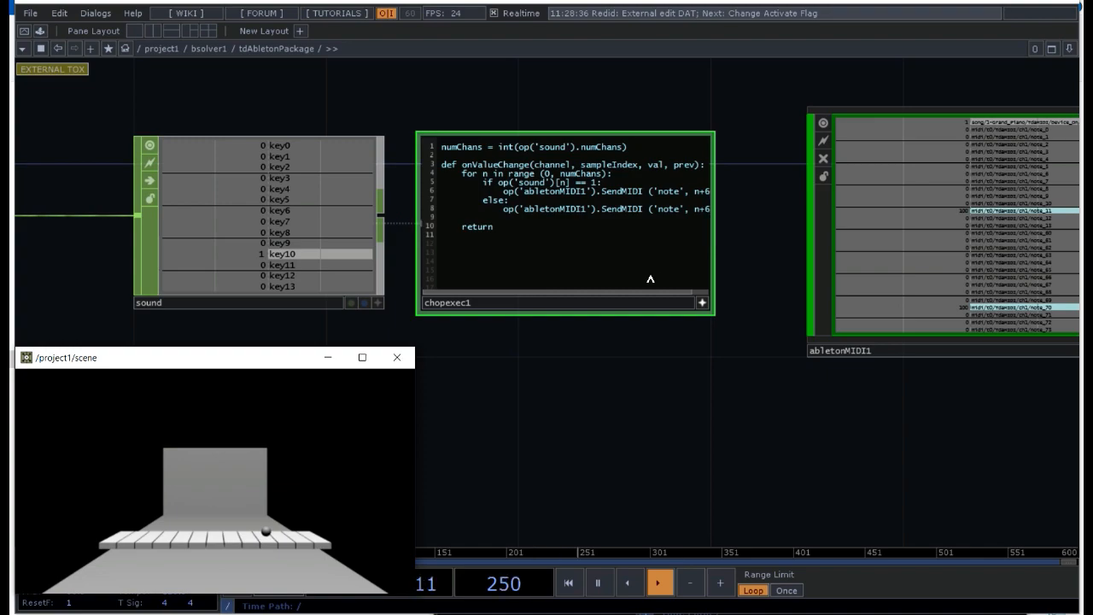
scroll(653, 271, "up", 2)
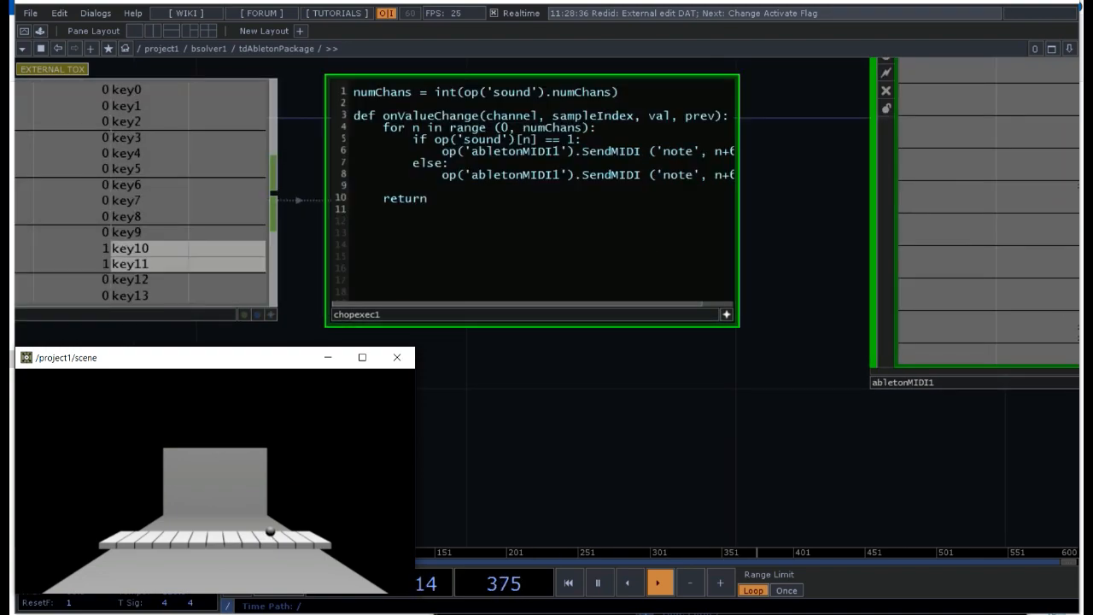
Step: Change the note offset to n+30 in both SendMIDI calls of the chopexec1 script, save it and return to the network
key("alt+Tab")
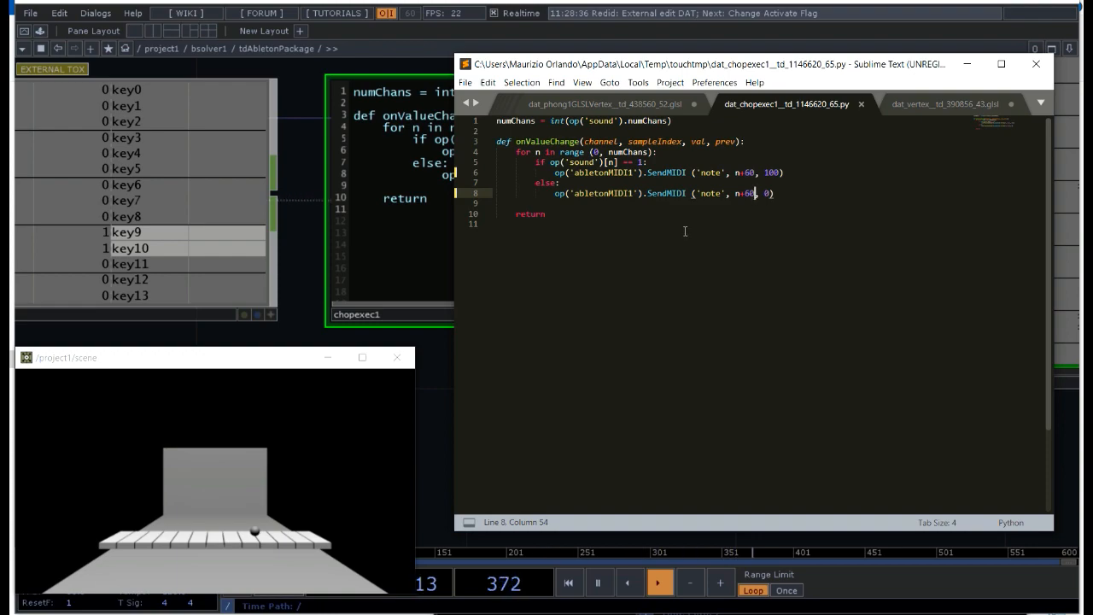
left_click(751, 172)
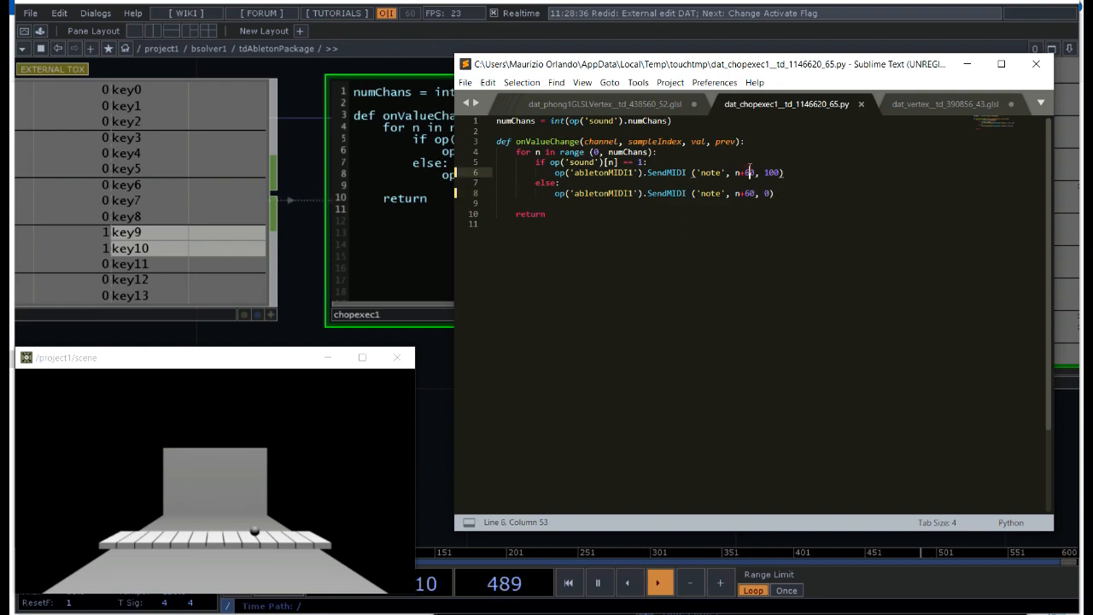
type("3")
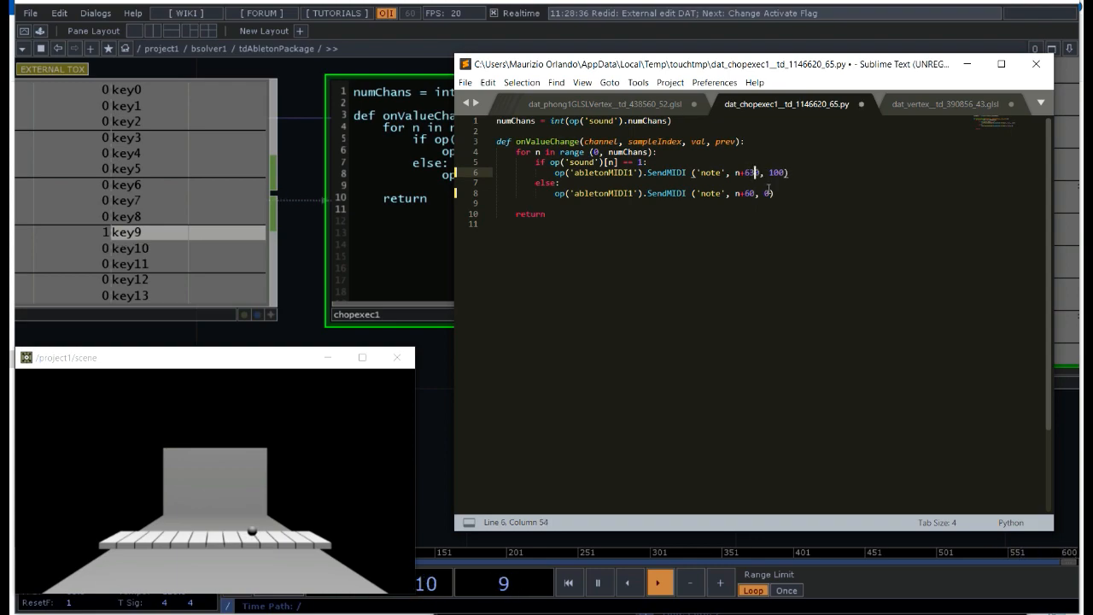
key("BackSpace")
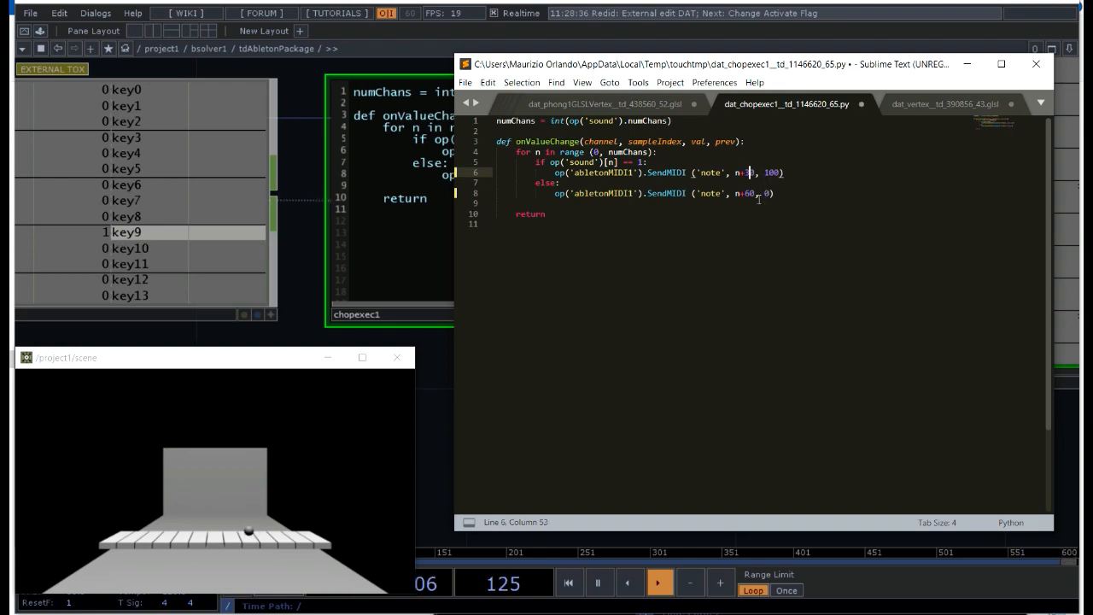
left_click(752, 194)
key("BackSpace")
type("3")
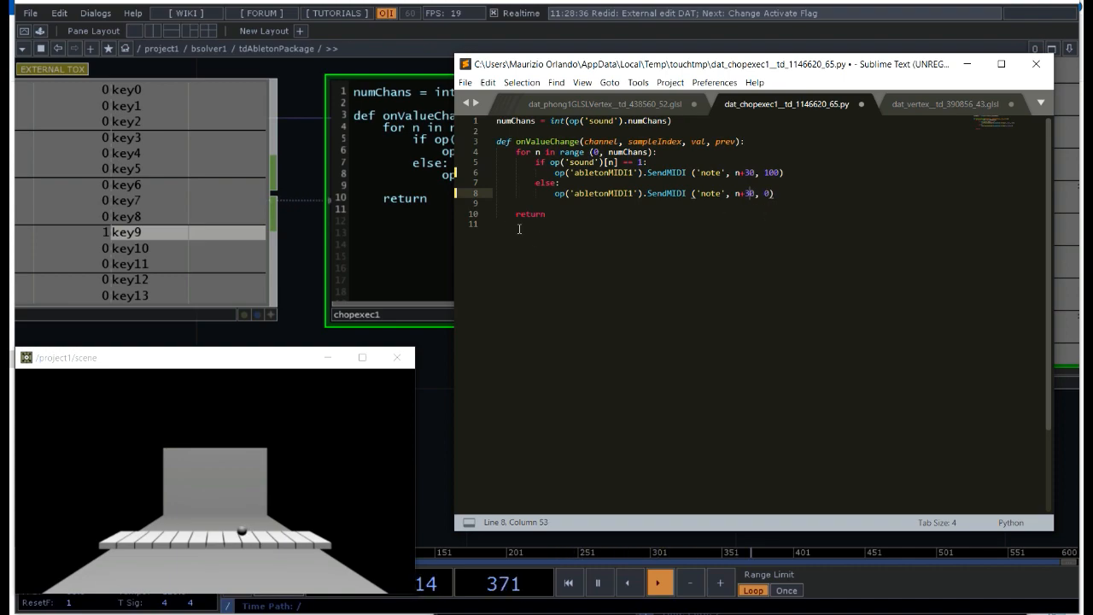
key("ctrl+s")
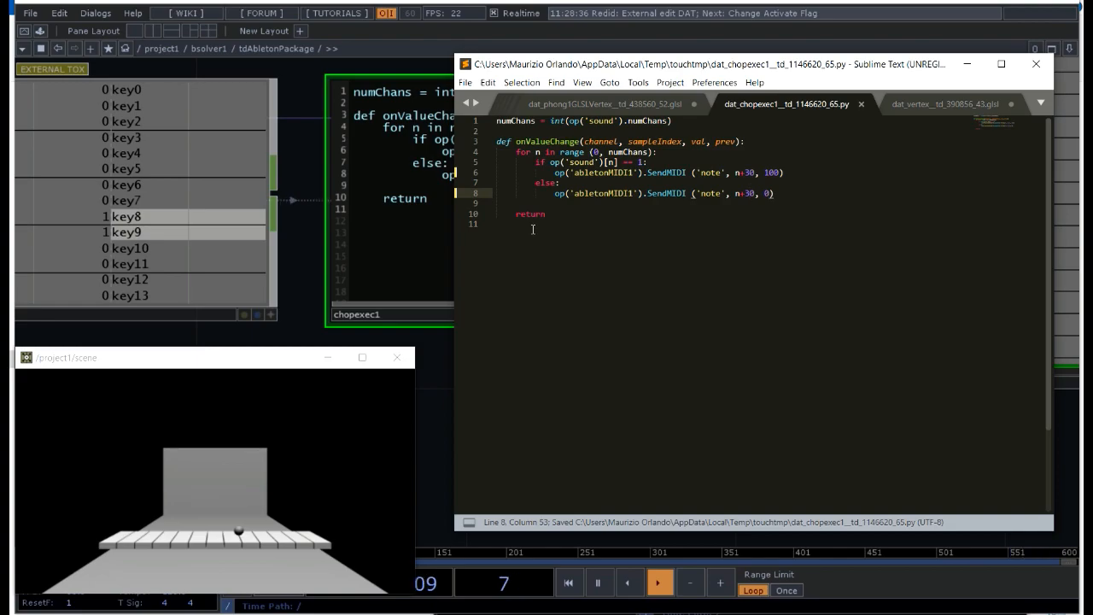
left_click(290, 228)
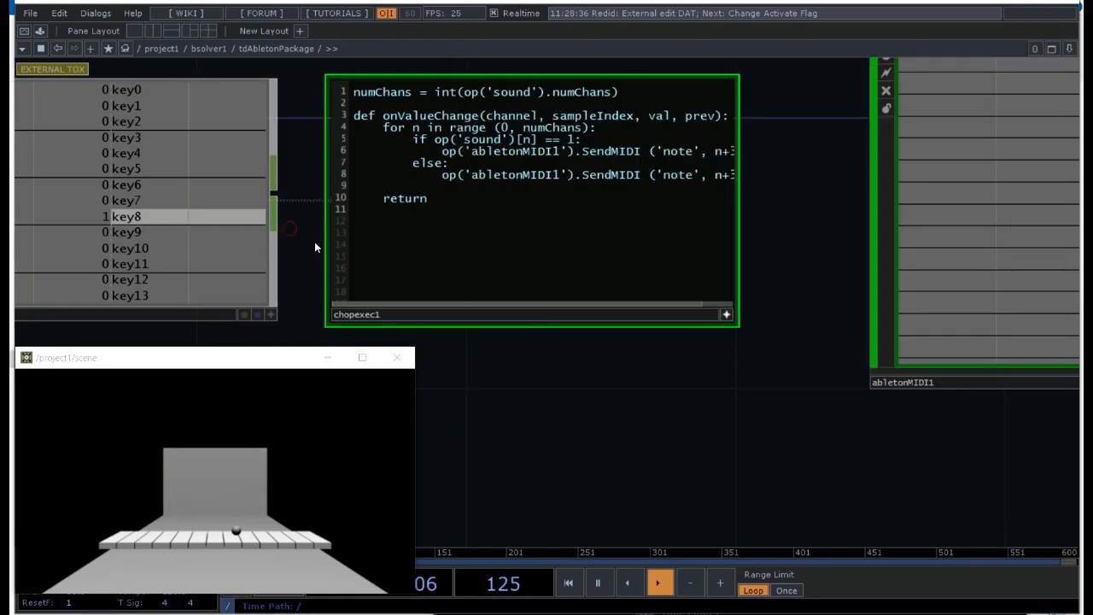
Step: Leave the tdAbletonPackage network and go up to its parent network, bsolver1
scroll(400, 267, "down", 3)
left_click_drag(587, 378, 677, 366)
scroll(583, 374, "up", 2)
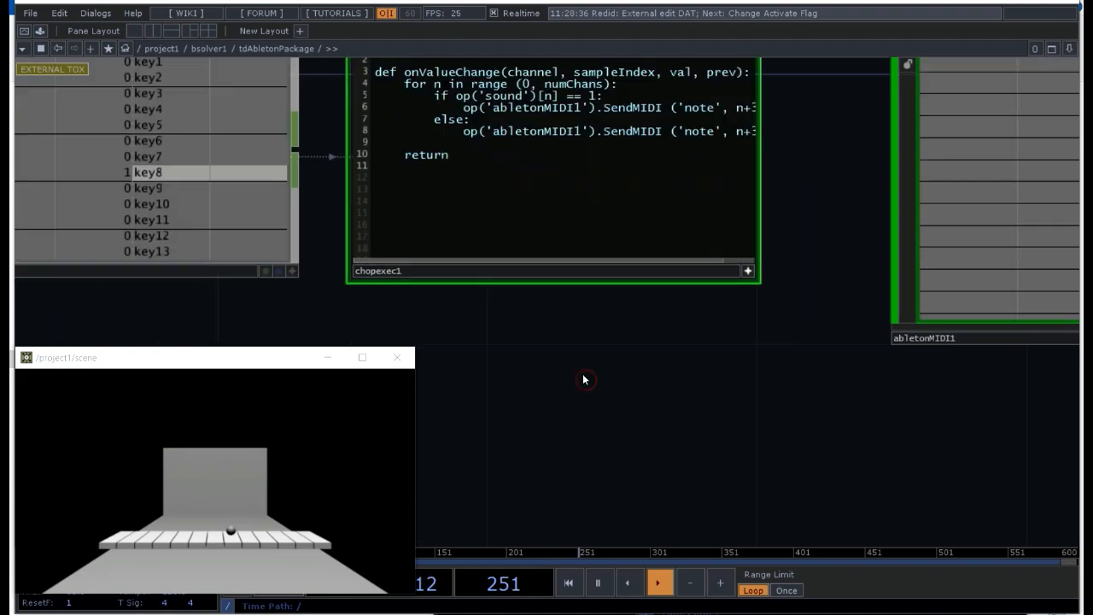
scroll(602, 335, "down", 4)
left_click_drag(671, 311, 832, 257)
left_click_drag(451, 259, 639, 251)
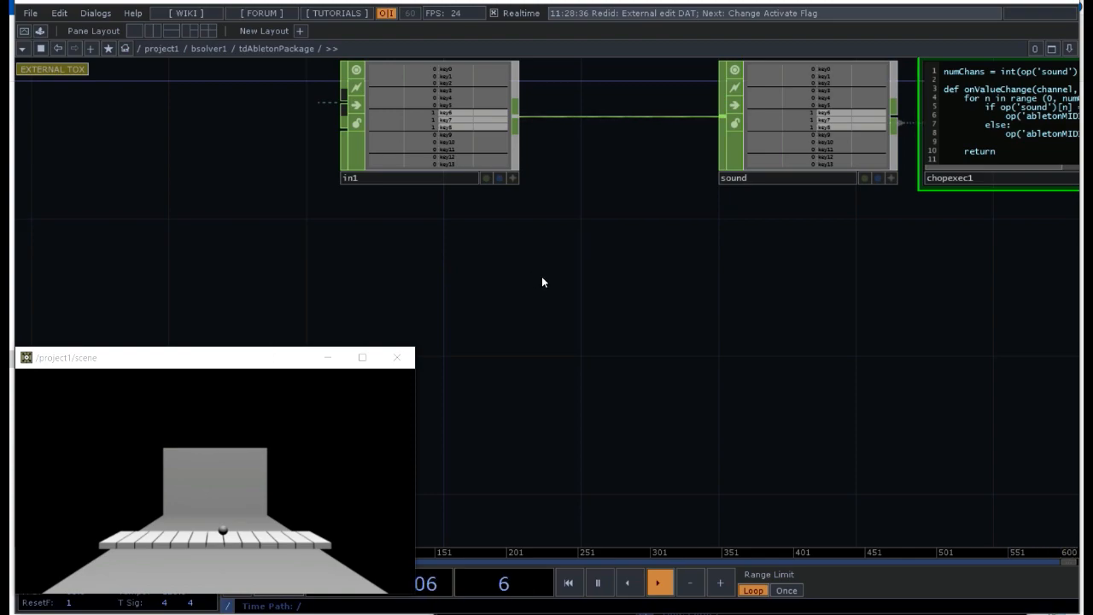
key("u")
left_click_drag(446, 184, 678, 122)
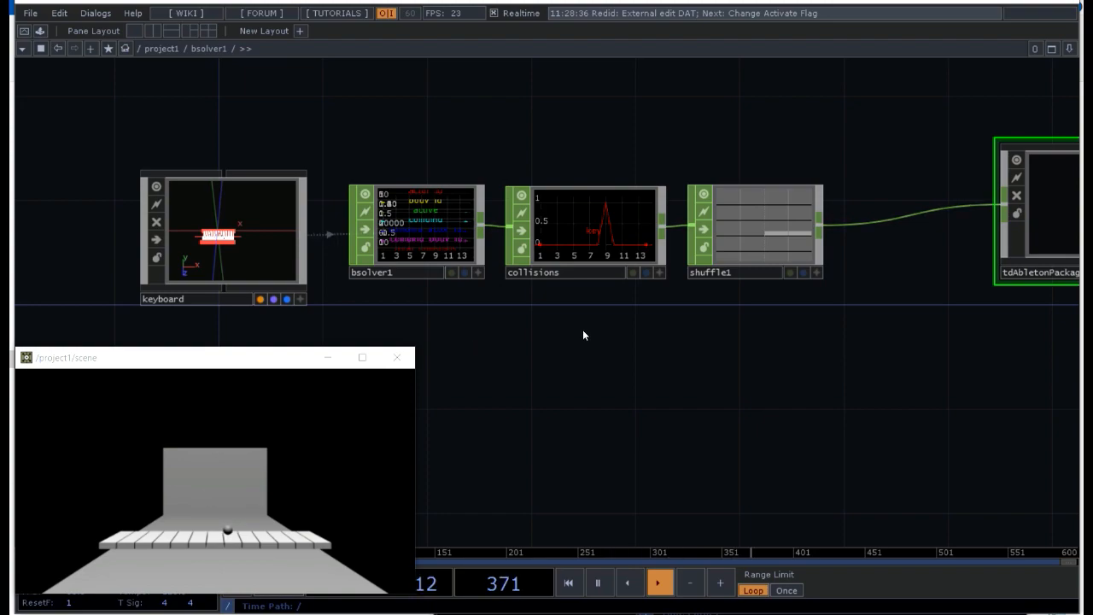
Step: Add an Impulse Force component beside the ball actor in the bsolver1 network
scroll(575, 330, "down", 4)
left_click_drag(527, 380, 888, 216)
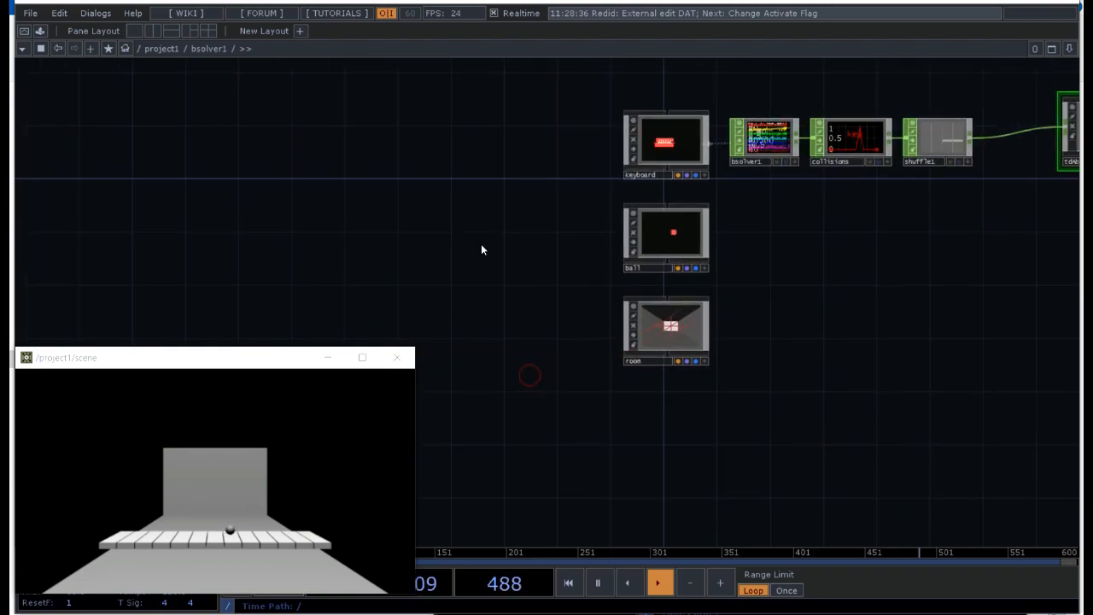
key("Tab")
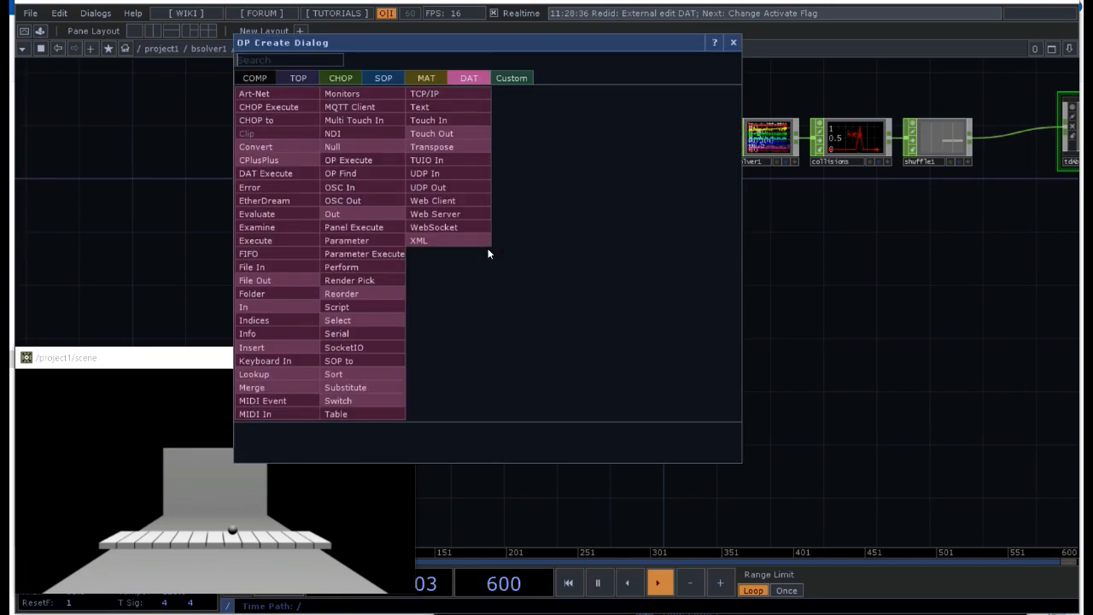
left_click(250, 78)
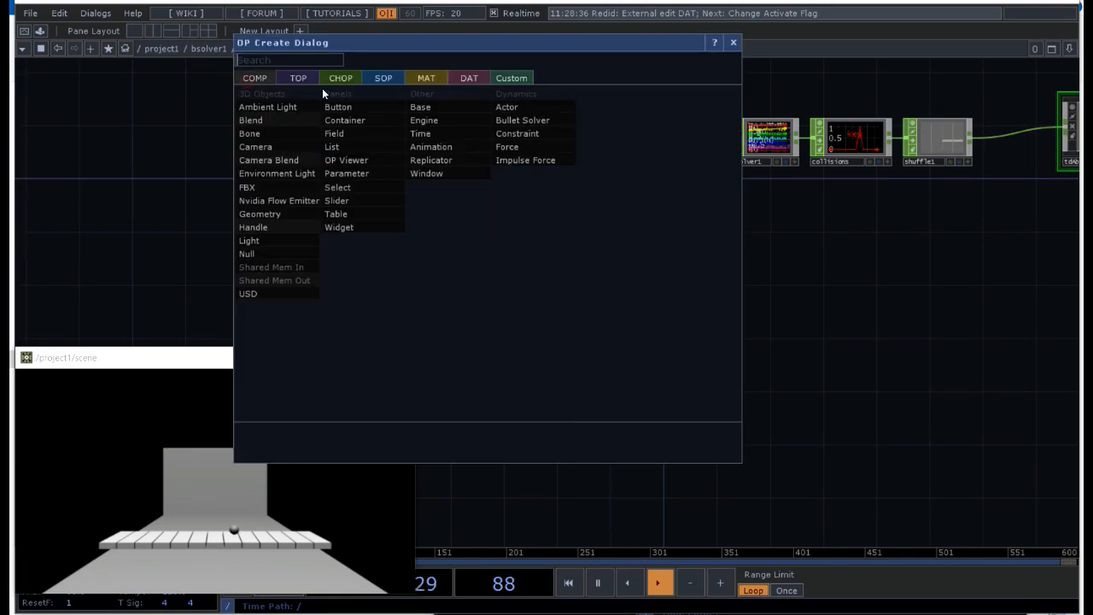
left_click(496, 160)
left_click(554, 242)
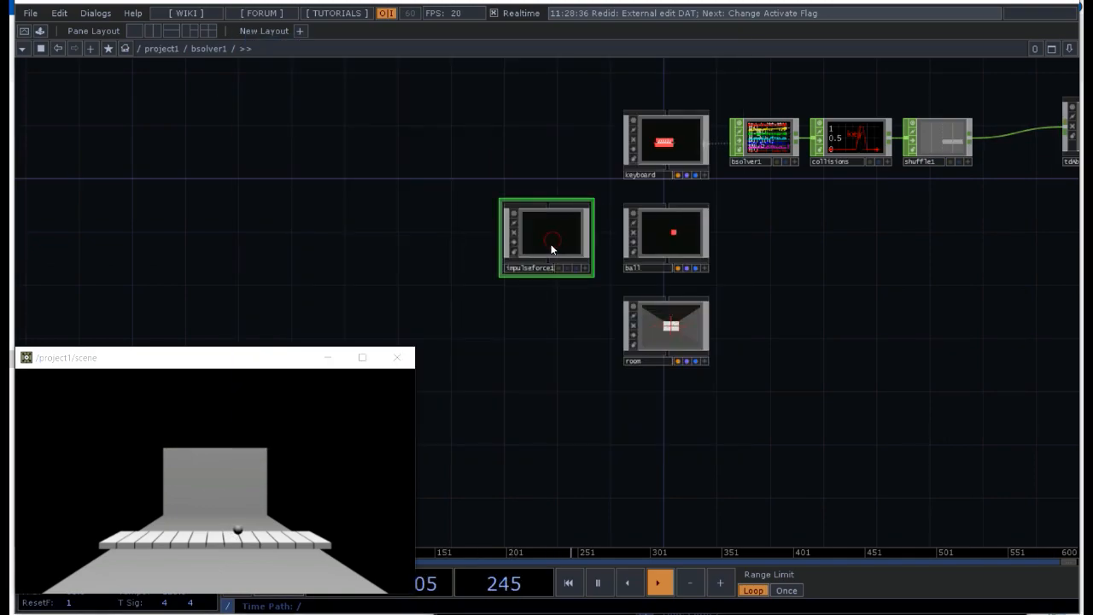
Step: Set the impulse force to 1 in X and 0.6 in Y, and pulse it
key("p")
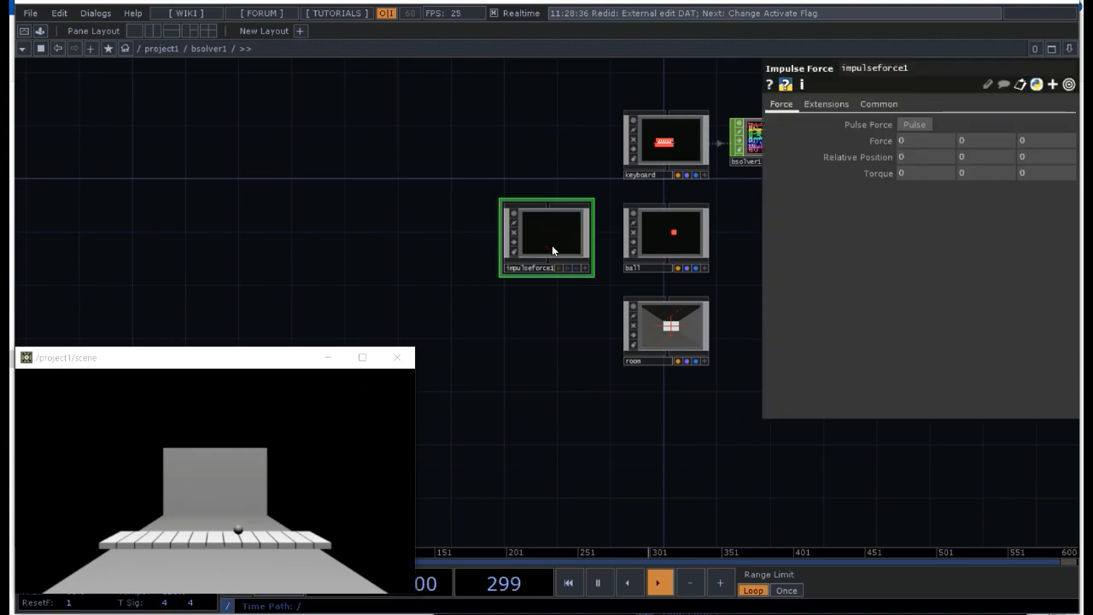
left_click(935, 143)
type("1")
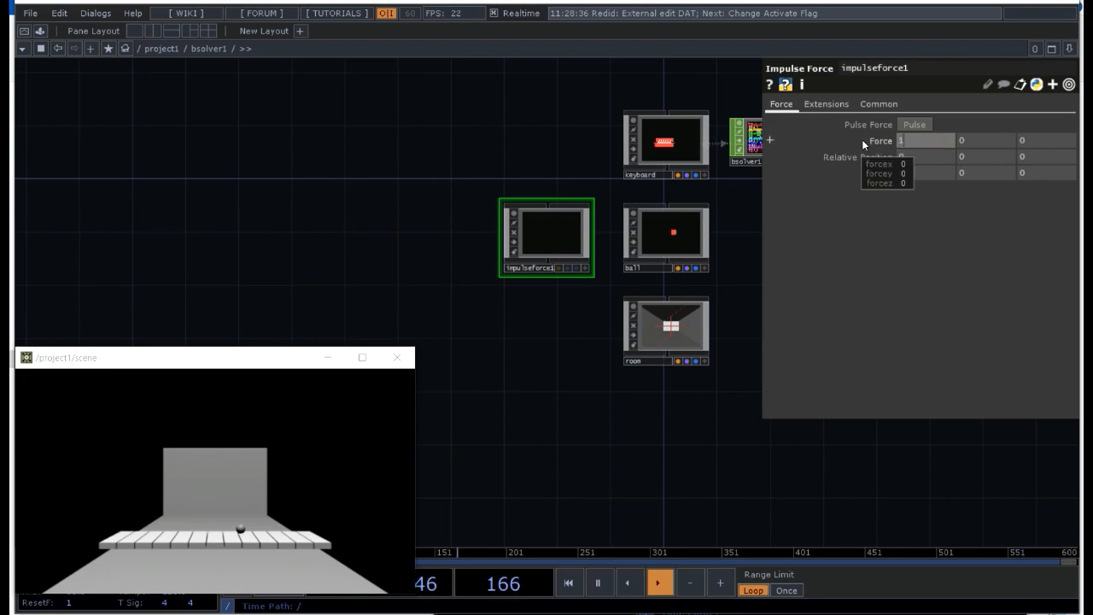
left_click(994, 146)
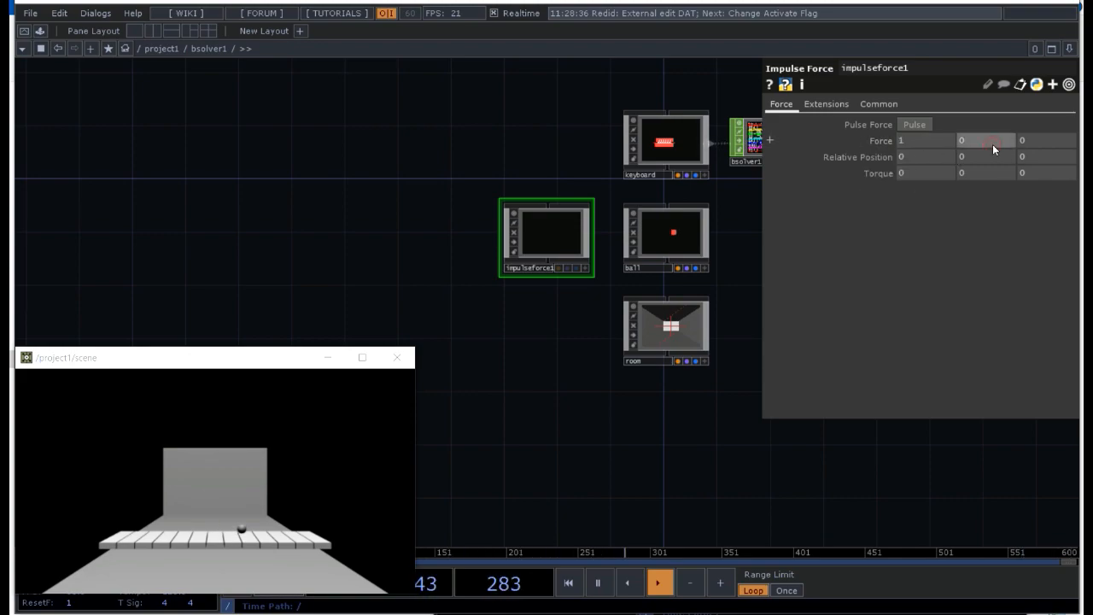
type("0.6")
left_click(915, 125)
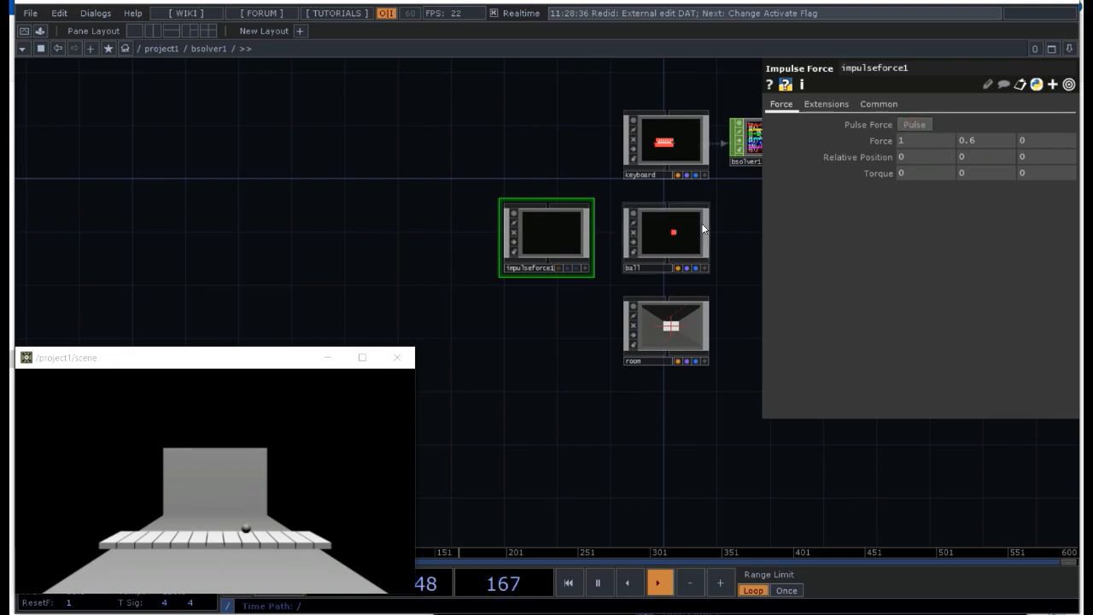
Step: Assign impulseforce1 to the ball actor's Forces parameter, and pulse the impulse force to test it on the ball
left_click(668, 236)
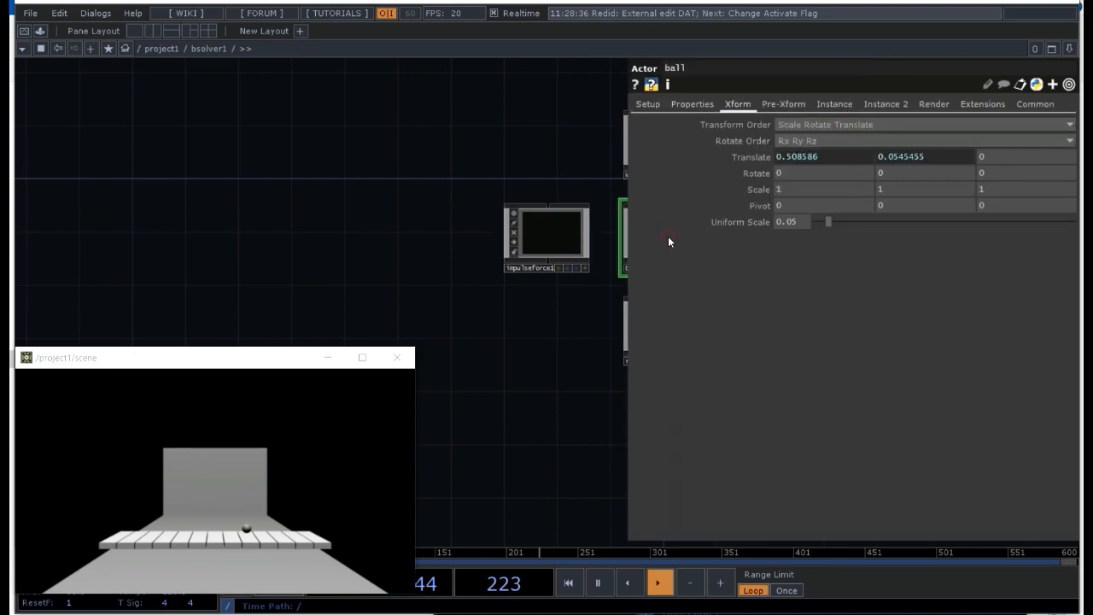
left_click(647, 104)
left_click_drag(457, 135, 279, 129)
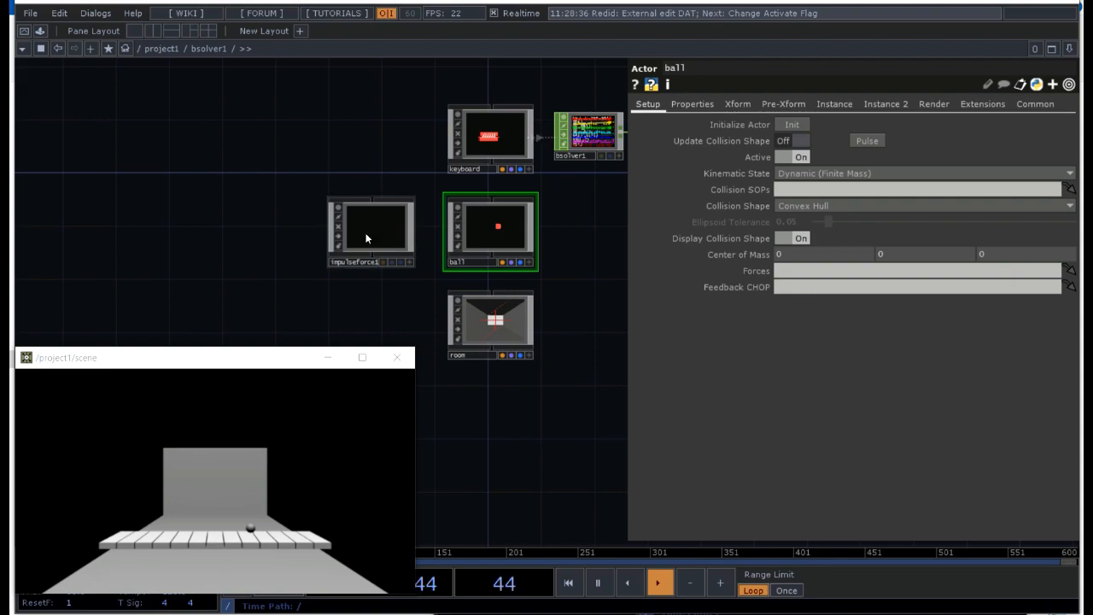
left_click_drag(383, 227, 769, 272)
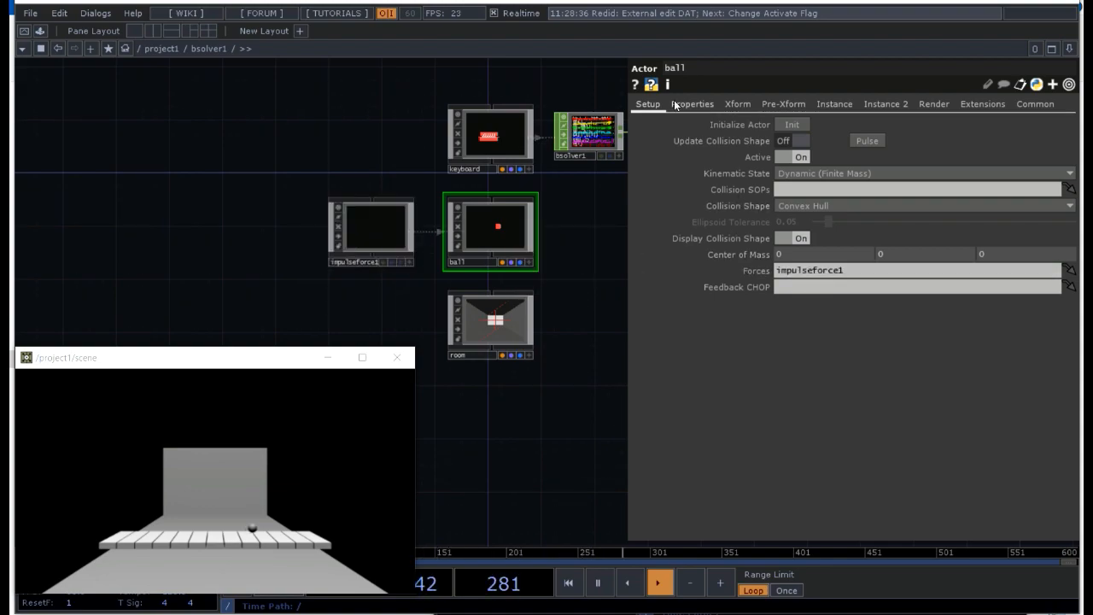
left_click(373, 236)
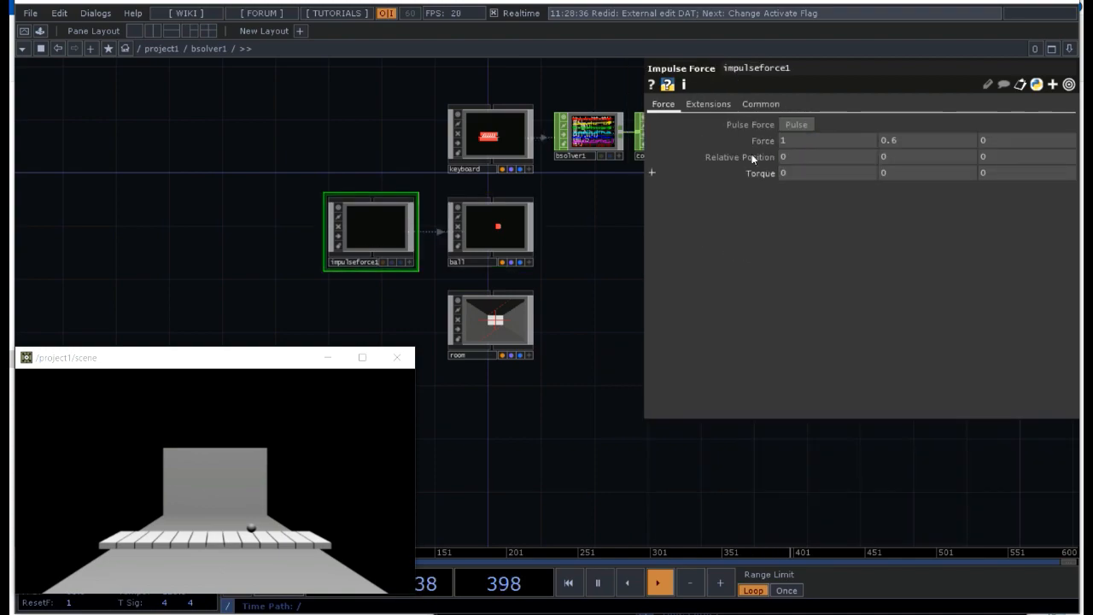
left_click(787, 124)
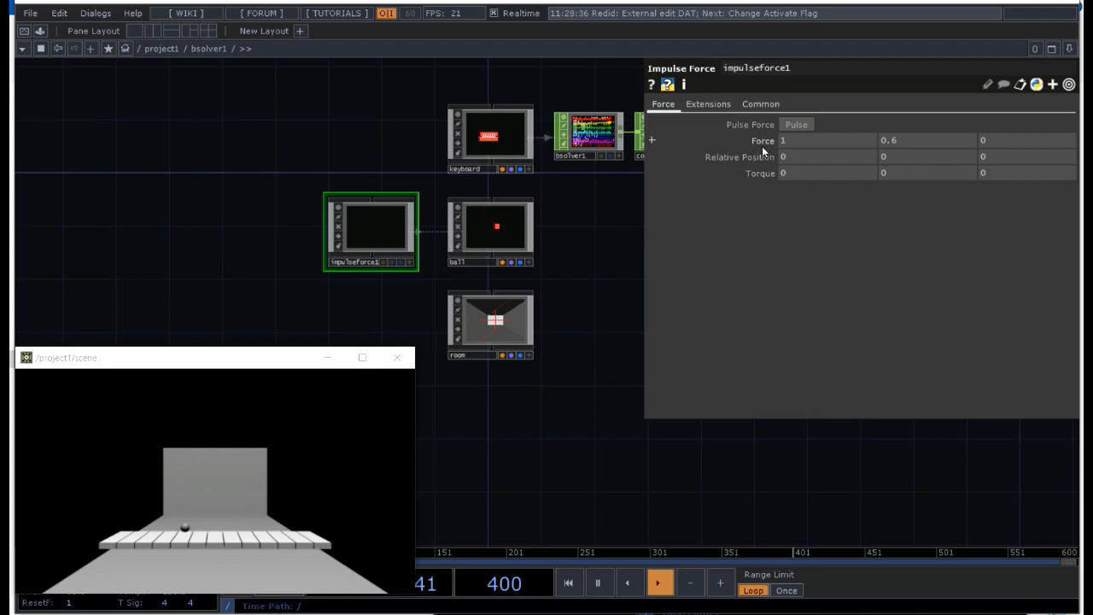
Step: Test the impulse force on the ball by pulsing it repeatedly, resetting the ball in the scene window between tries
left_click(236, 457)
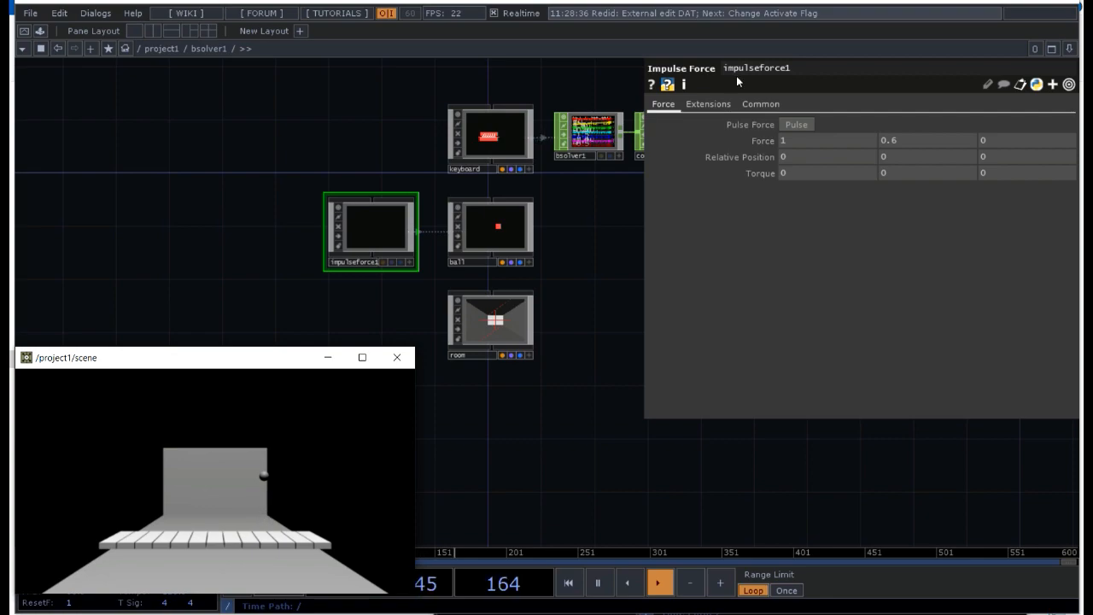
left_click(792, 126)
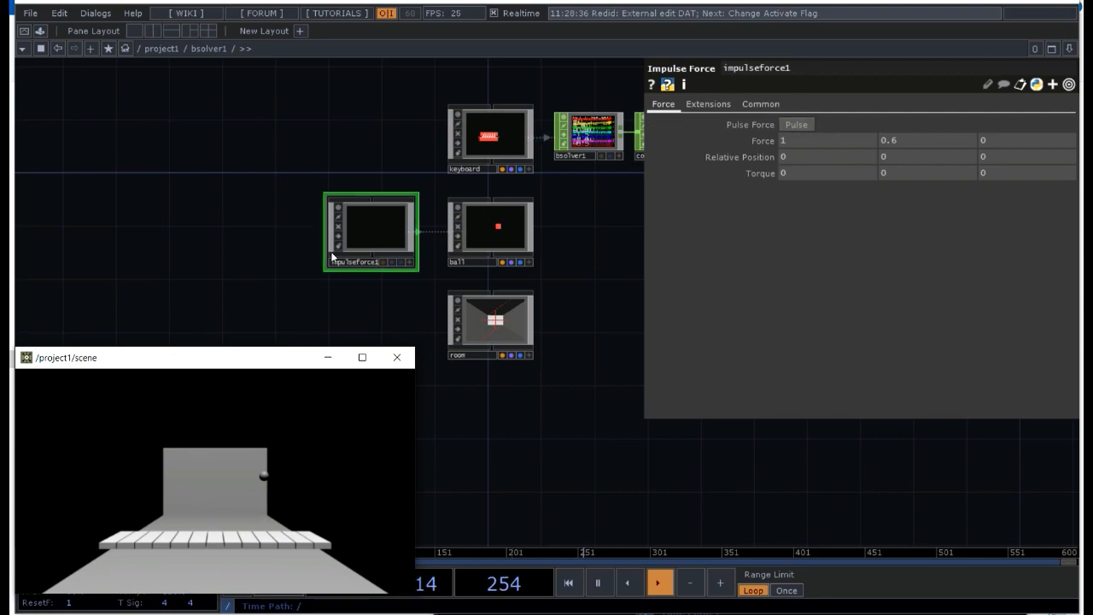
left_click(787, 125)
left_click(787, 125)
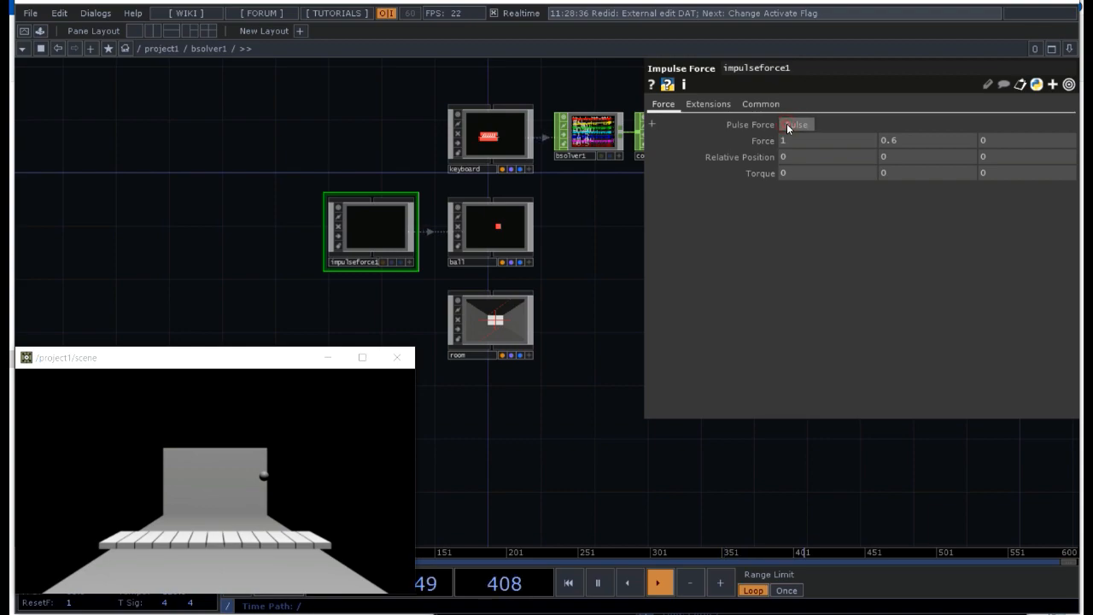
left_click(250, 437)
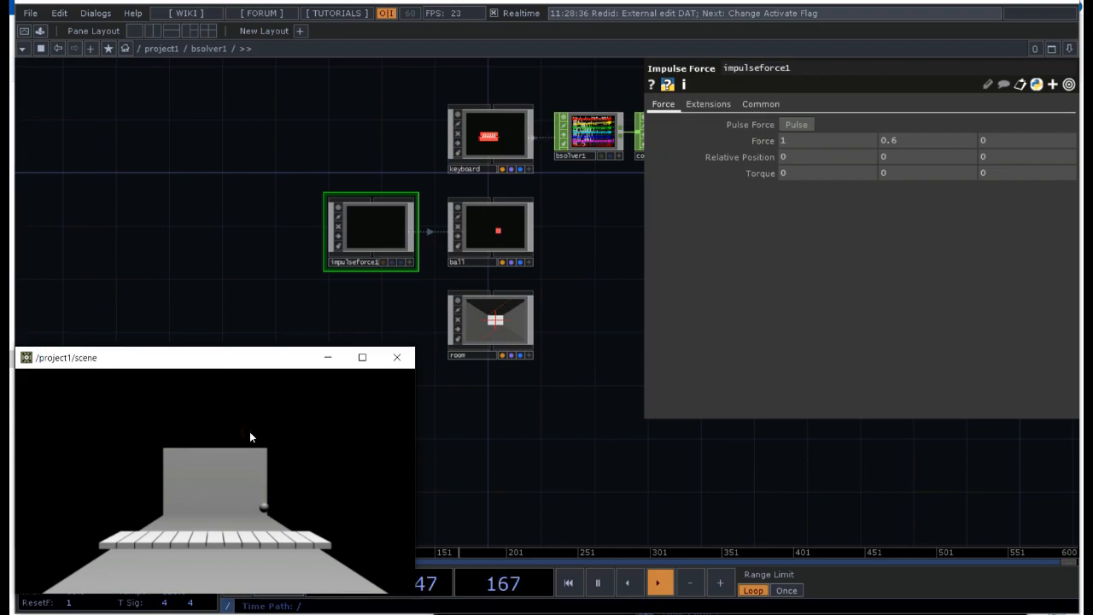
left_click(794, 124)
left_click(796, 122)
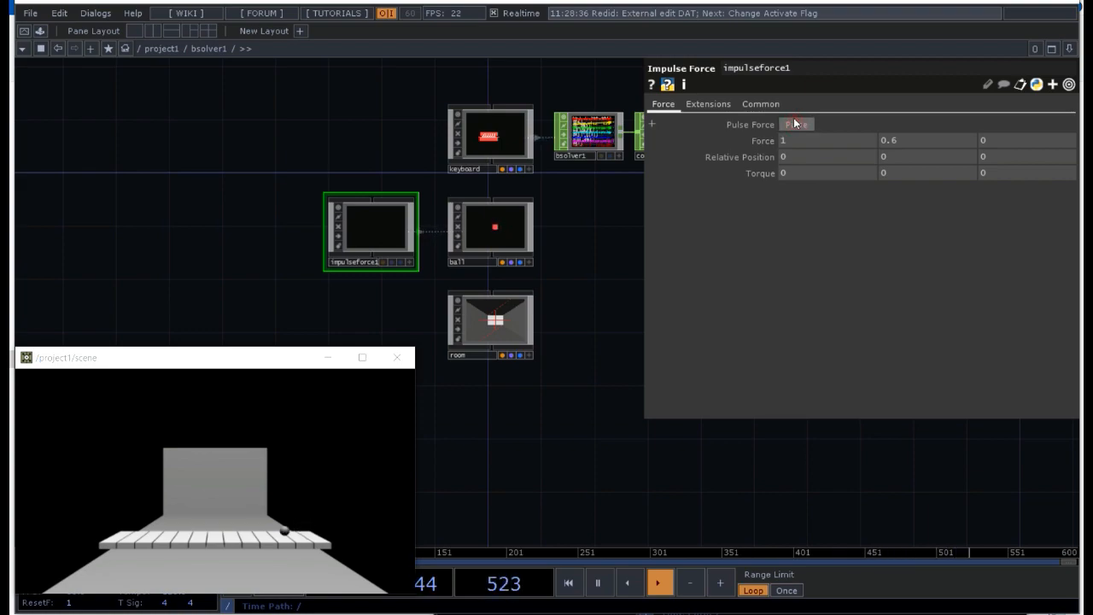
left_click(791, 121)
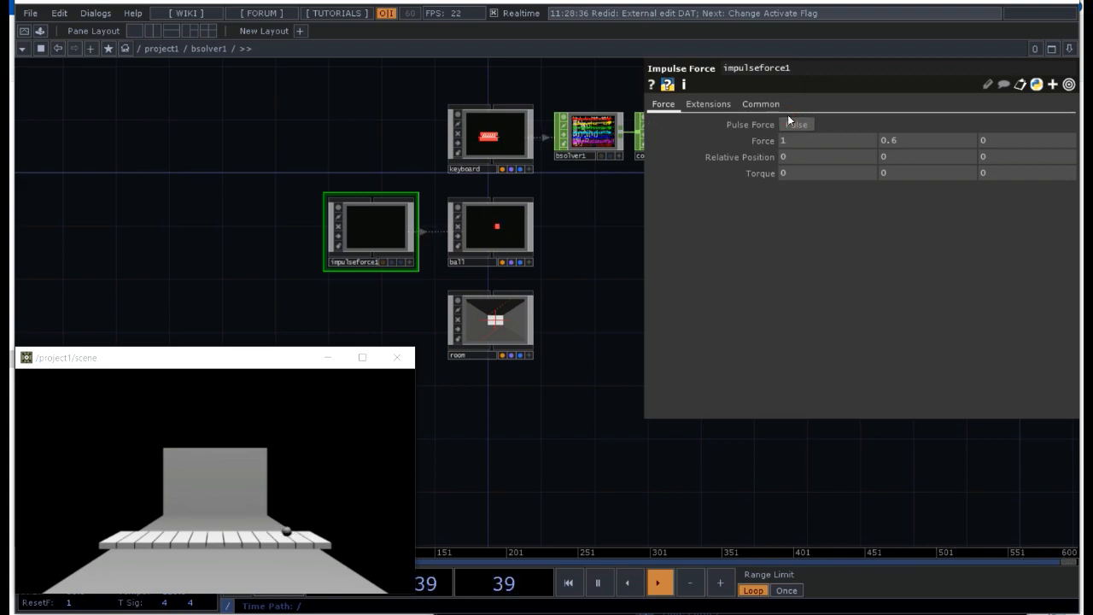
left_click(786, 123)
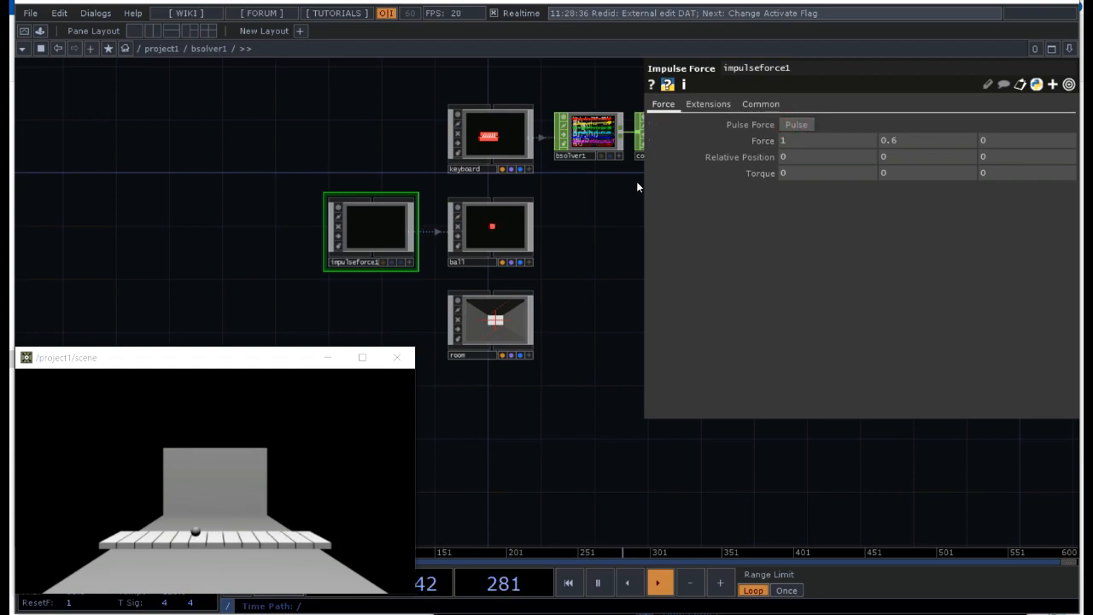
left_click(793, 125)
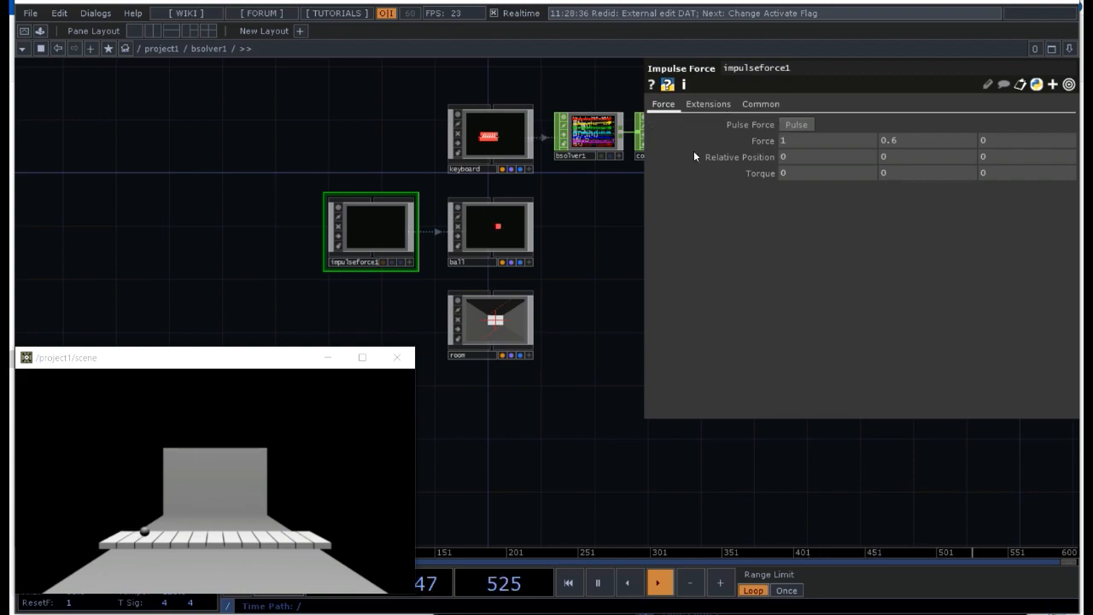
left_click(228, 414)
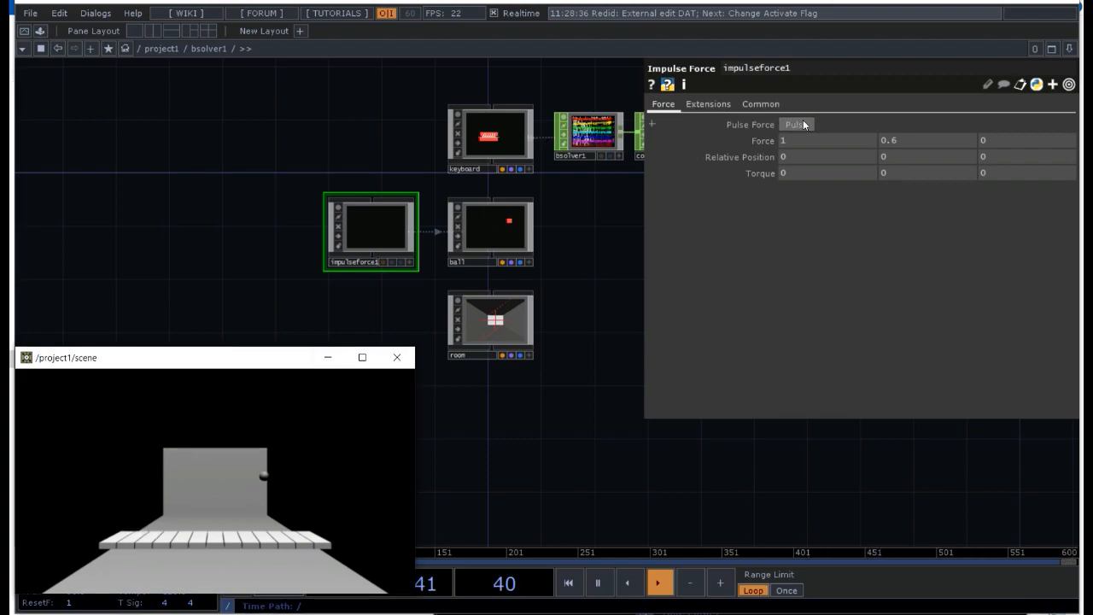
Step: Add a Keyboard In CHOP beside impulseforce1 in the bsolver1 network
left_click(253, 246)
key("Tab")
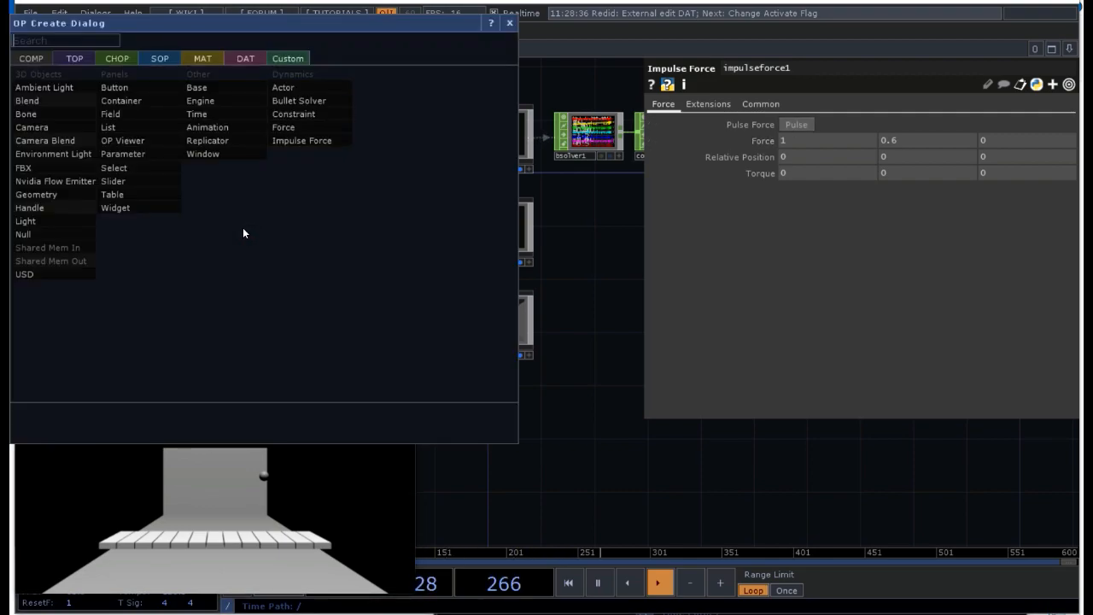
left_click(131, 60)
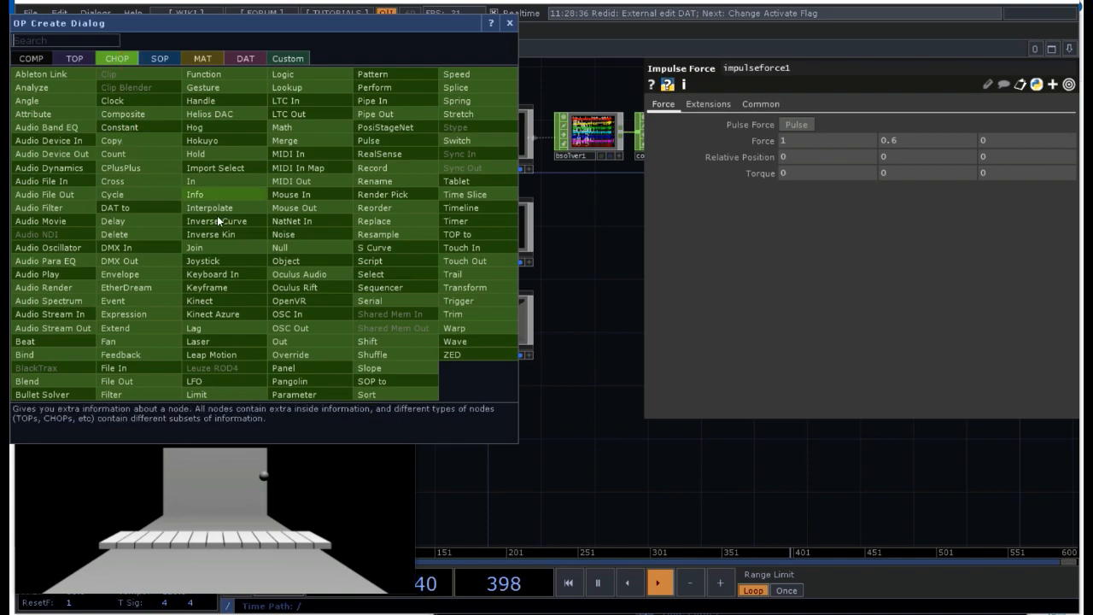
left_click(227, 279)
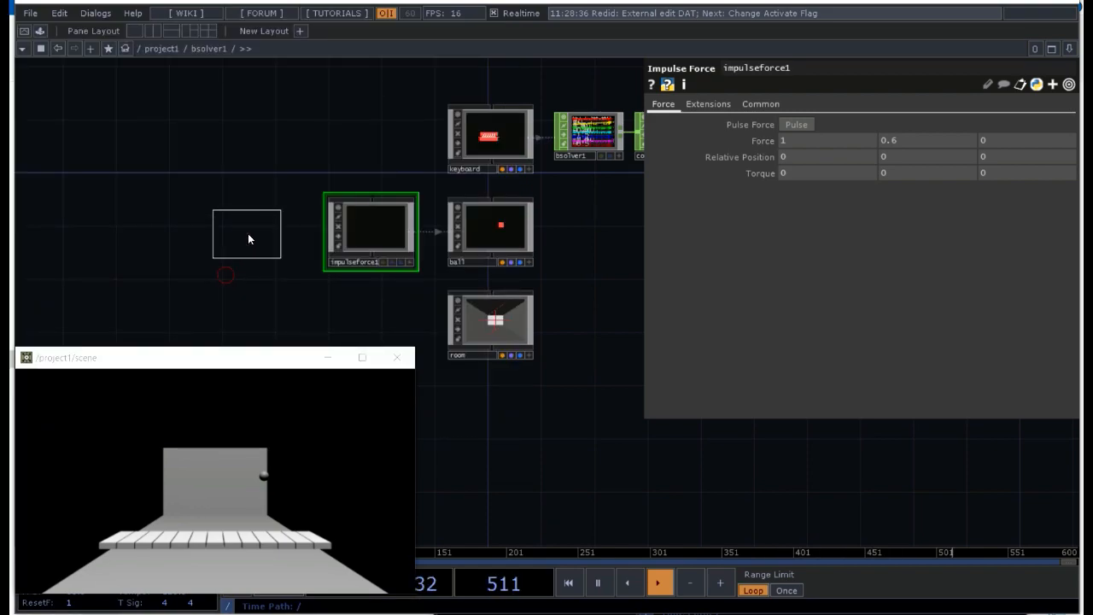
left_click(248, 234)
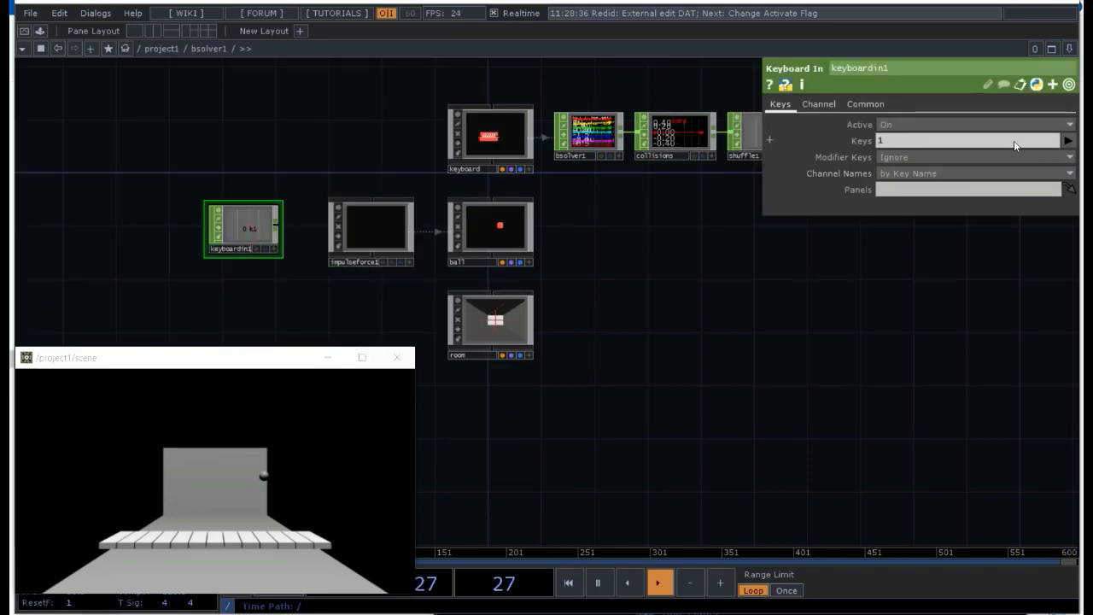
Step: Set keyboardin1's Keys parameter to only q and test the channel with that key
left_click(1068, 140)
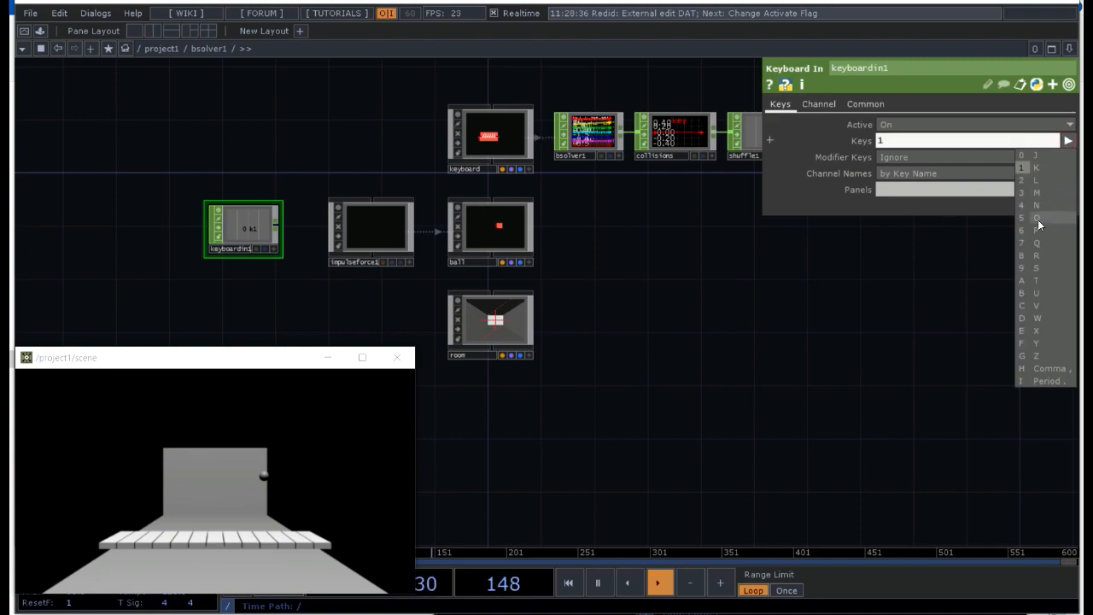
left_click(1037, 244)
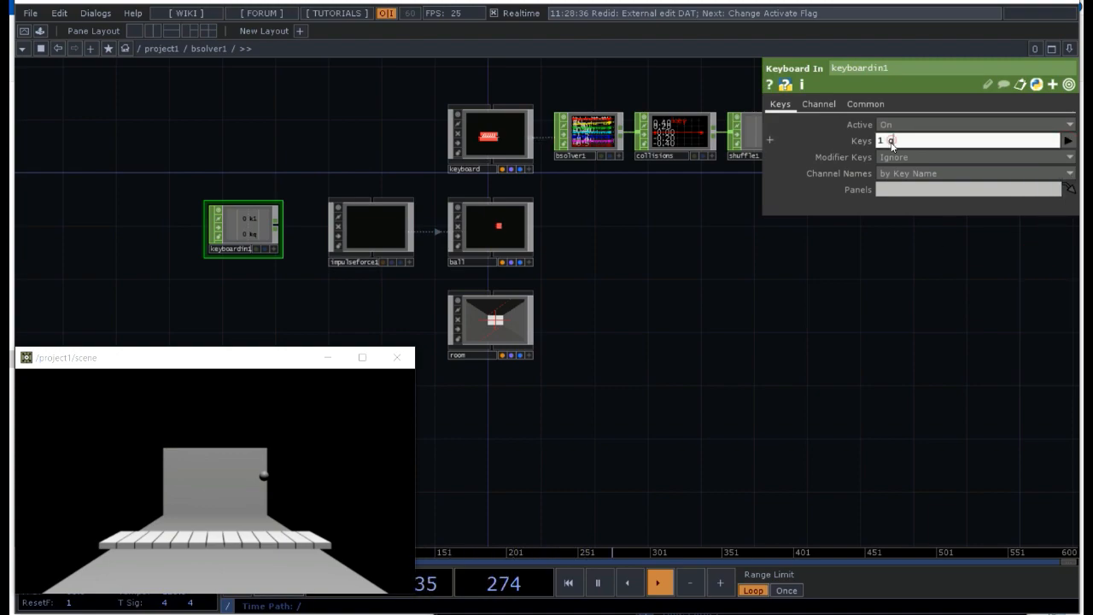
key("BackSpace")
key("BackSpace")
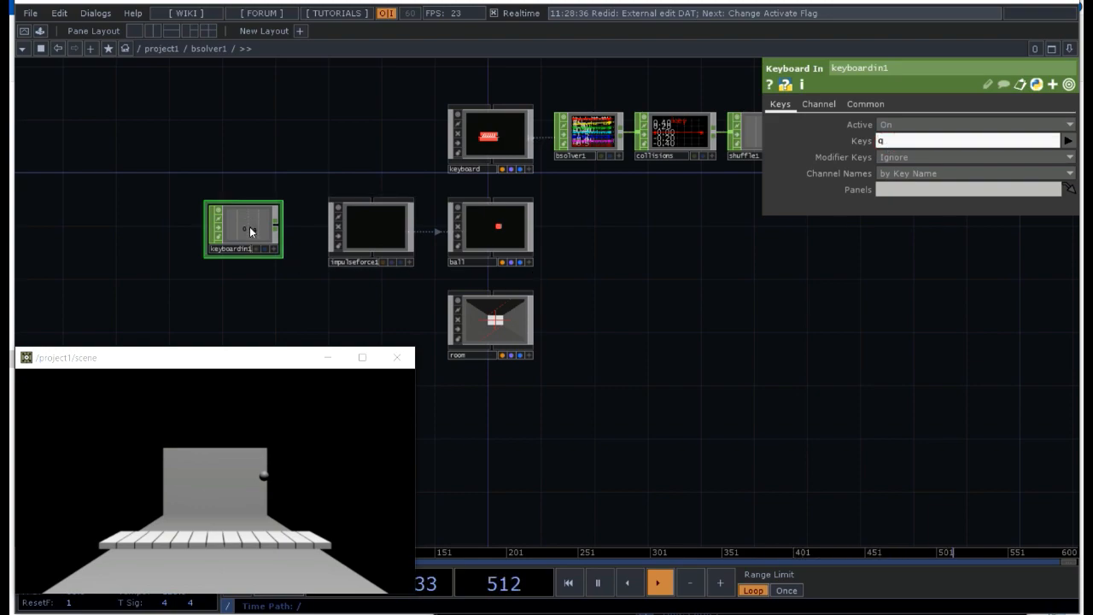
key("q")
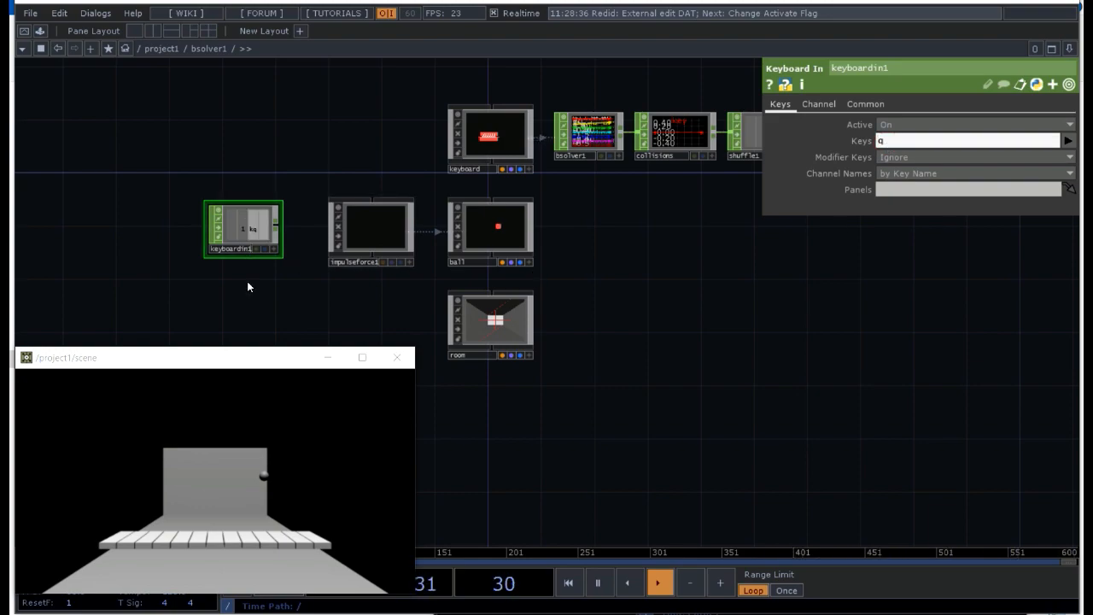
key("q")
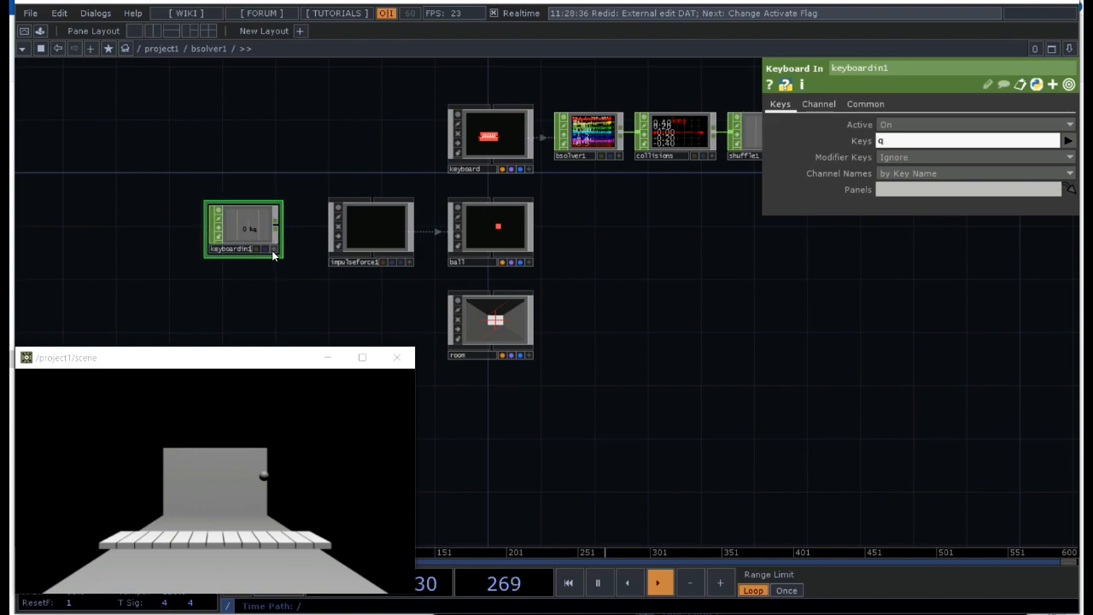
Step: Link keyboardin1's kq channel to impulseforce1's Pulse Force parameter as a CHOP reference
left_click(275, 249)
left_click(275, 248)
left_click_drag(249, 230, 918, 122)
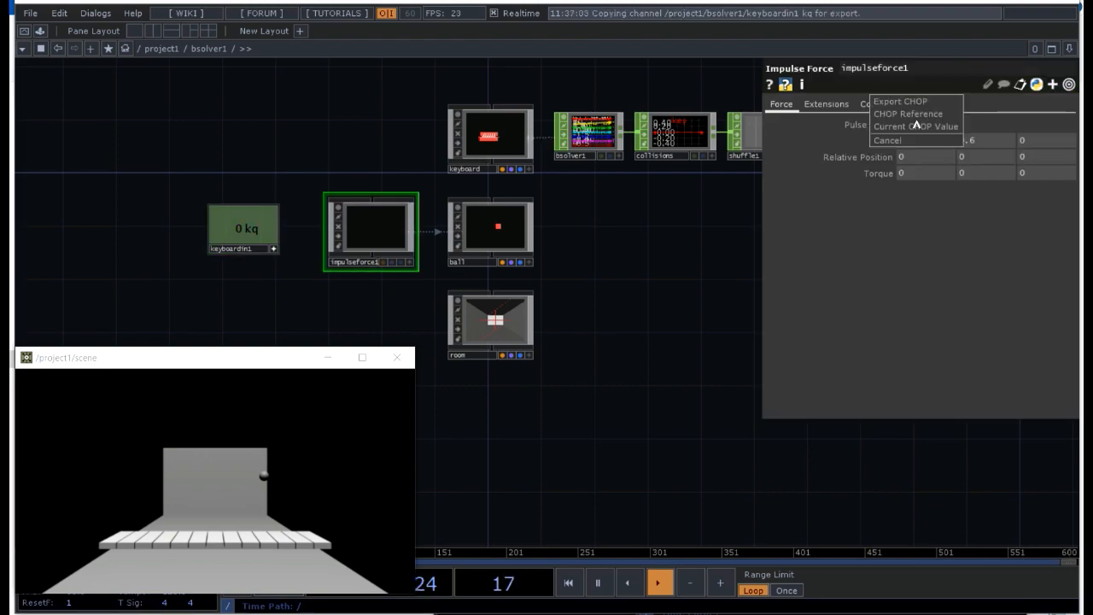
left_click(920, 120)
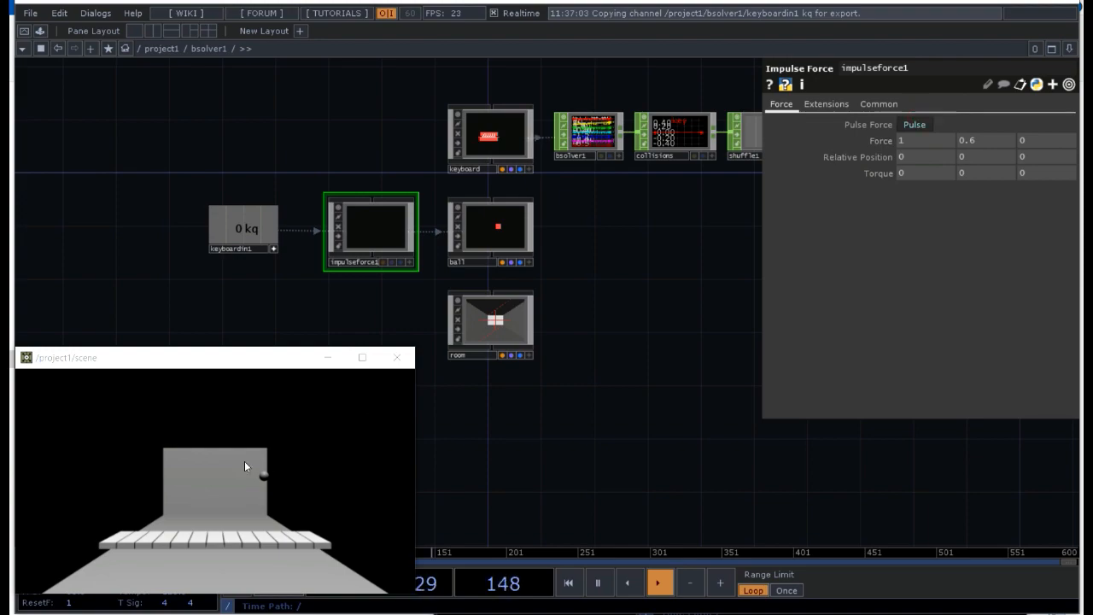
Step: Reset the ball in the scene window and test the q key as the trigger for repeated impulses
left_click(307, 410)
key("q")
key("q")
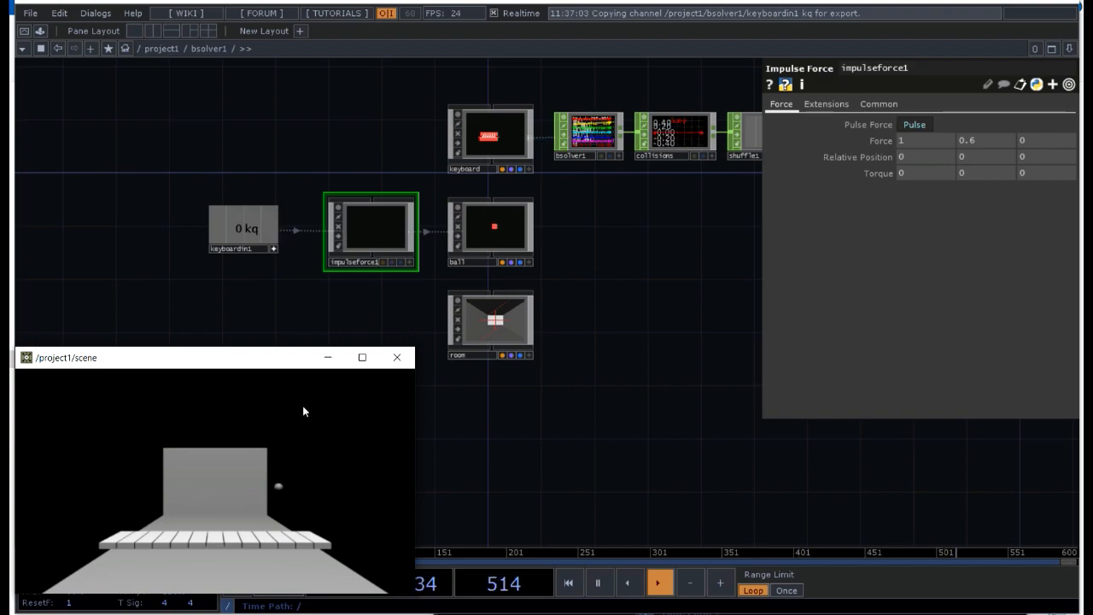
key("q")
key("q")
key("q")
key("q")
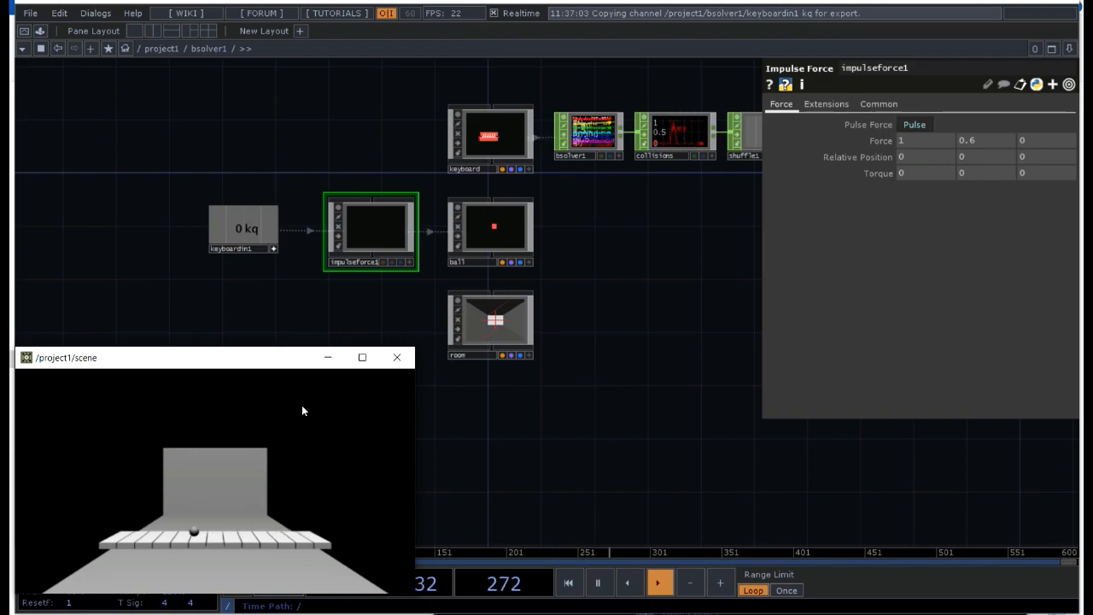
key("q")
left_click(325, 301)
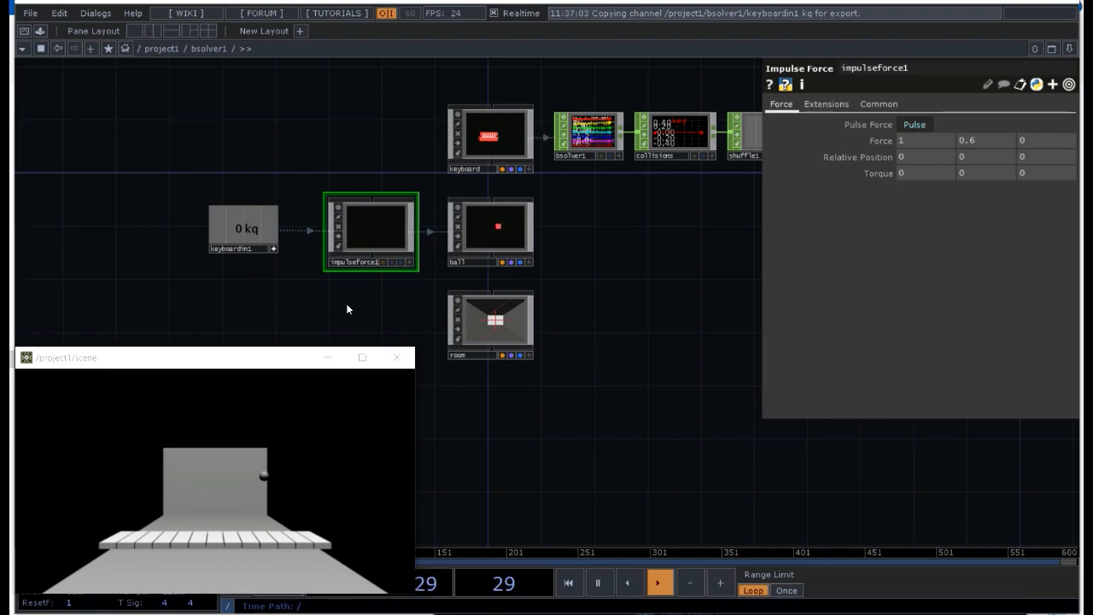
Step: Go up to project1, set the Bullet Solver's Y gravitational acceleration to -6, and restart the ball in the scene window
key("u")
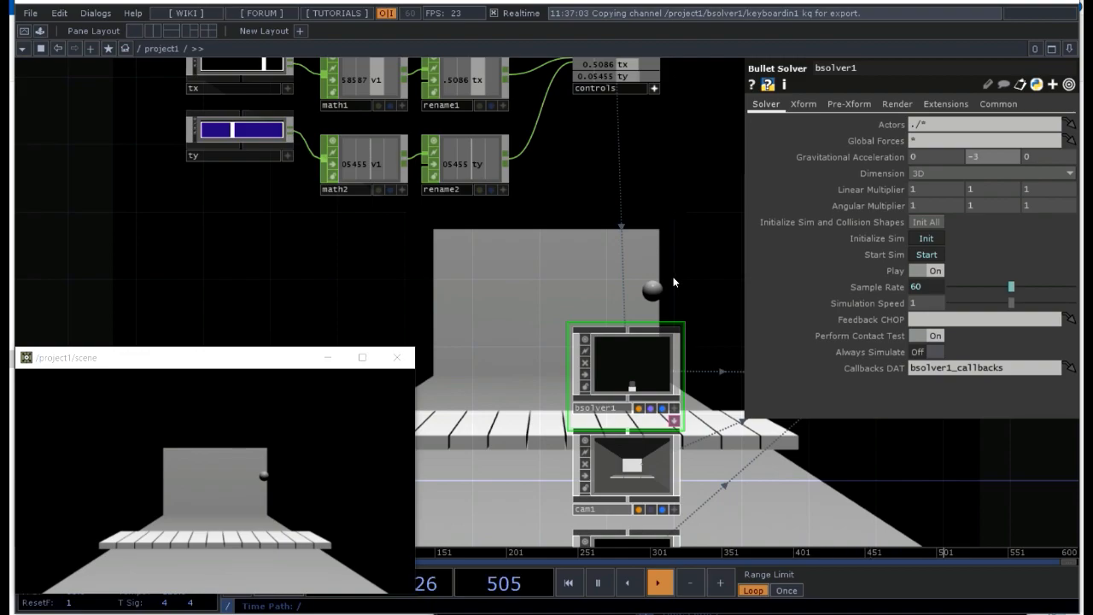
left_click(256, 449)
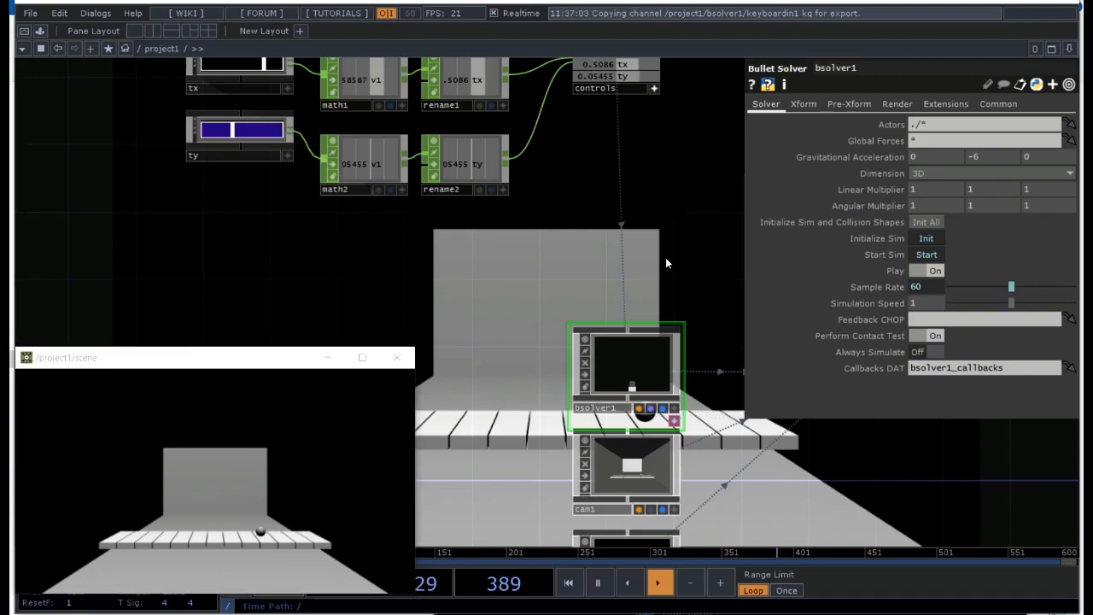
key("p")
Step: Enter the bsolver1 network and open tdAbletonPackage to inspect the key channels in its in1 and sound operators
left_click_drag(762, 242, 642, 364)
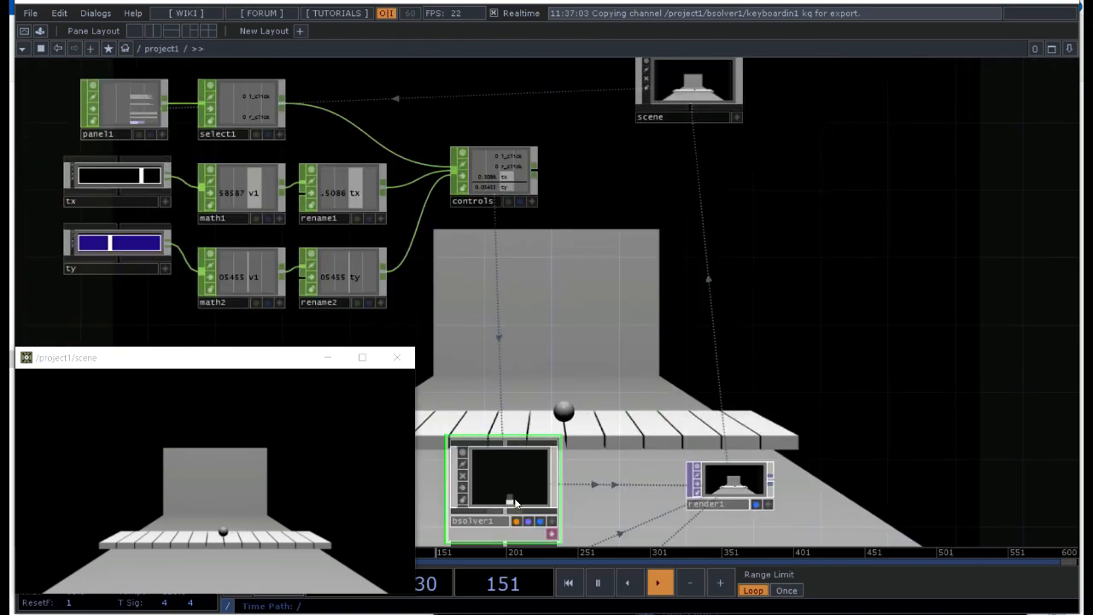
double_click(513, 472)
left_click_drag(849, 194, 733, 283)
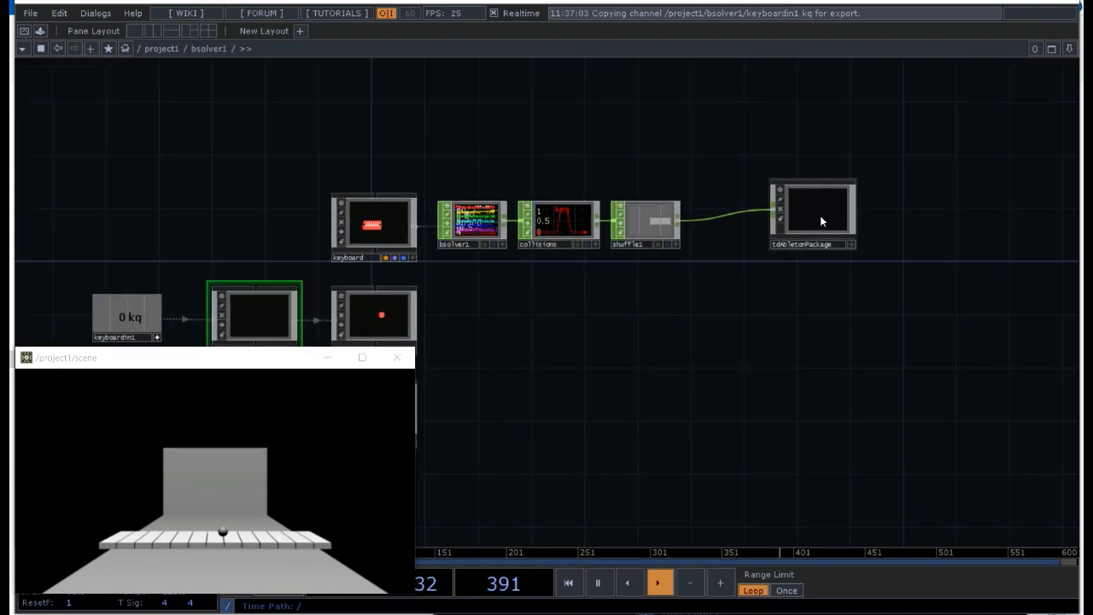
left_click(821, 221)
double_click(821, 222)
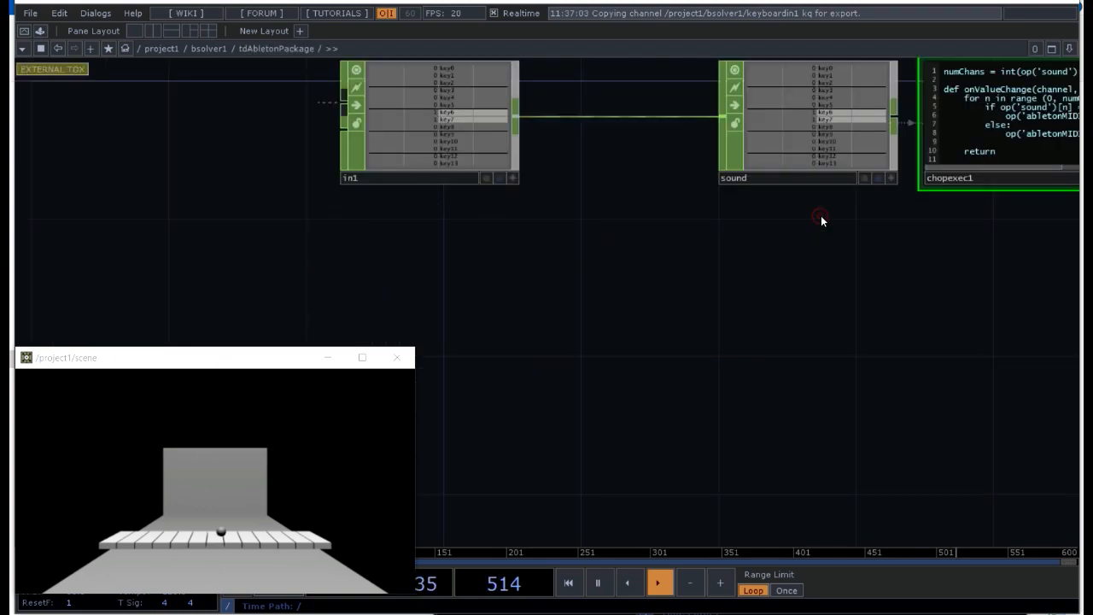
left_click_drag(547, 330, 610, 375)
left_click_drag(521, 178, 347, 171)
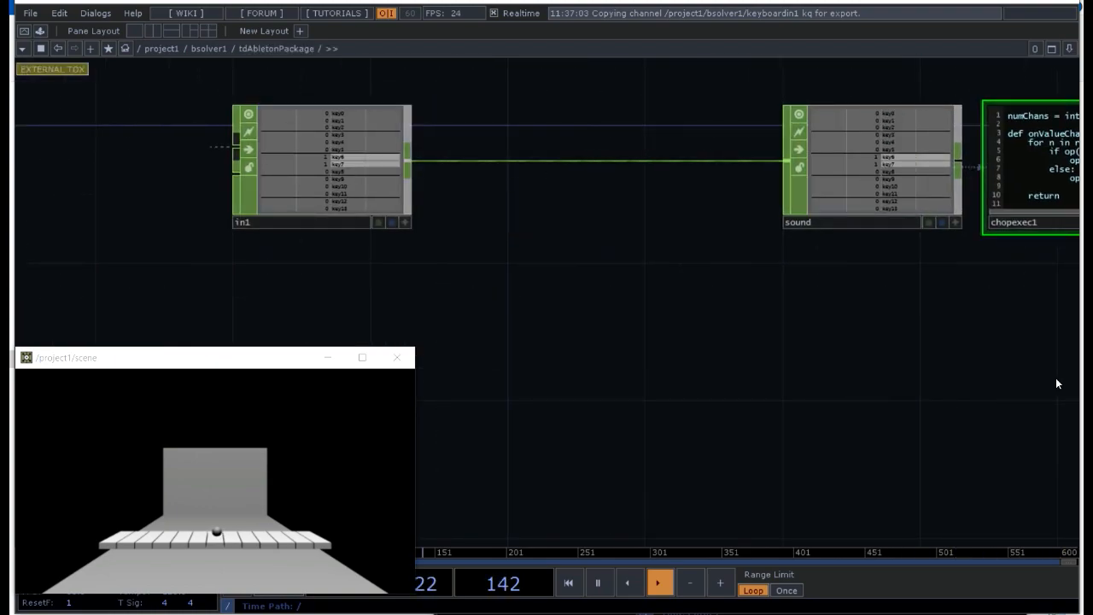
Step: Switch to Ableton Live, select the Grand Piano.adg preset in the browser, and return to the TouchDesigner scene window
left_click(1018, 342)
left_click(1018, 343)
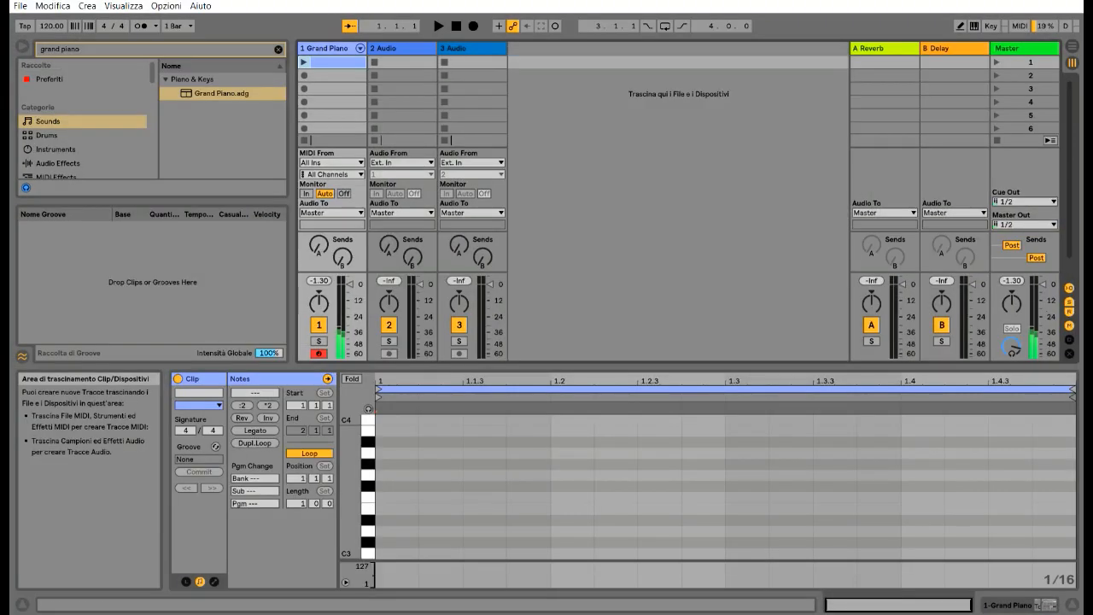
left_click(207, 95)
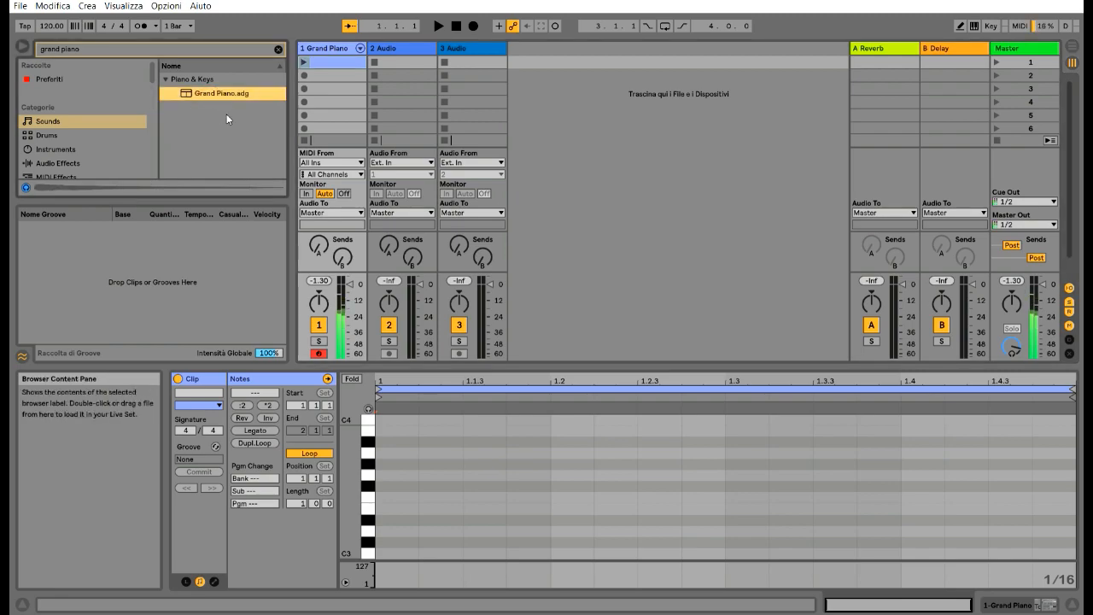
left_click(1091, 266)
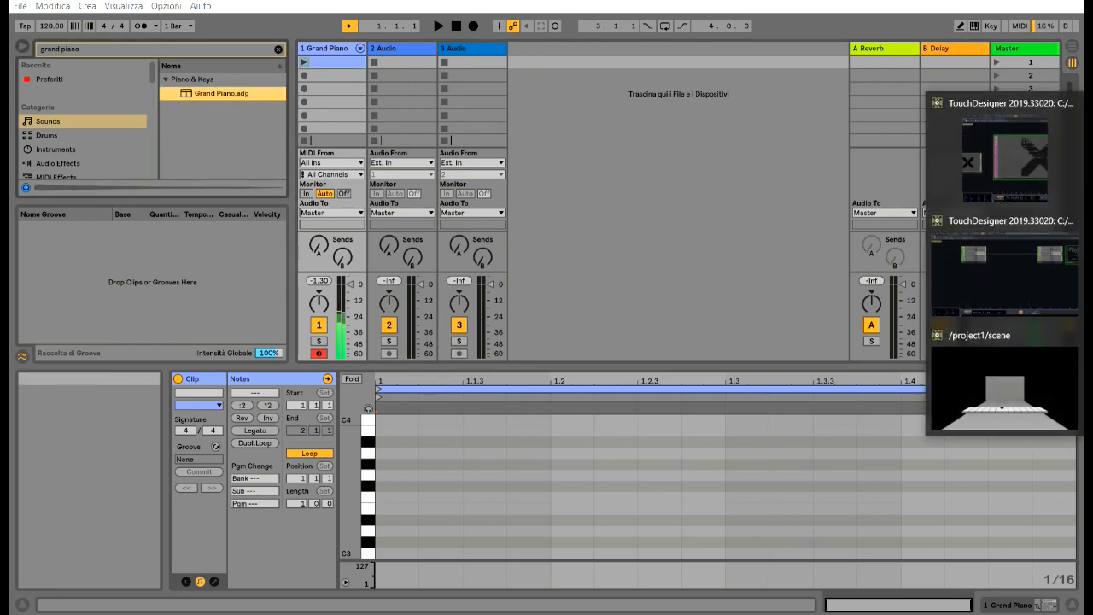
left_click(1004, 378)
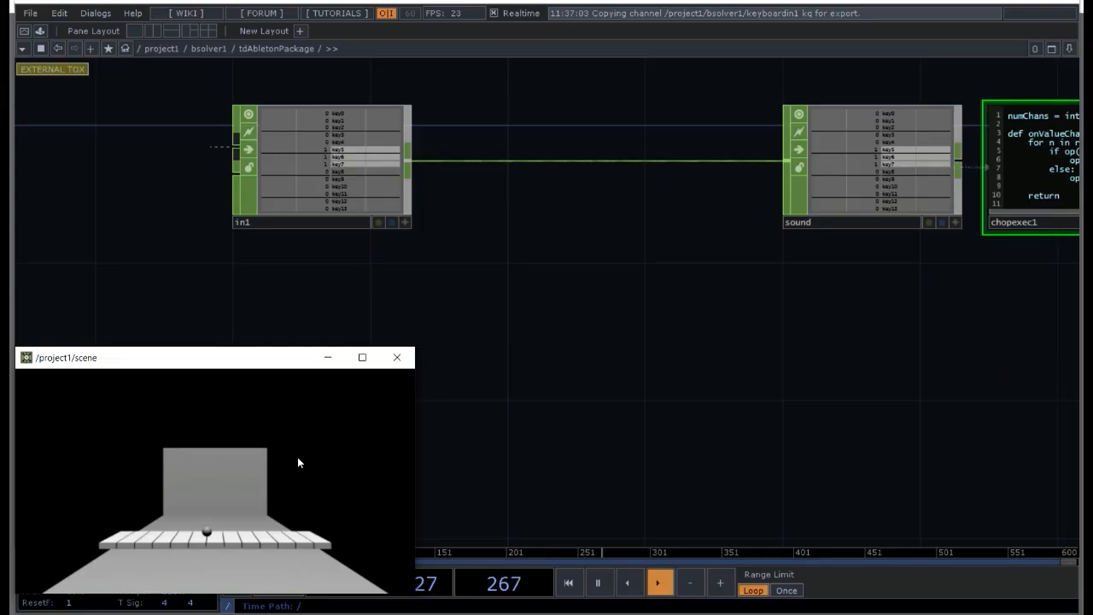
Step: Switch to Ableton Live, search the browser for "eury", and load the Eurythmical Power.adg preset onto track 1
left_click(1089, 337)
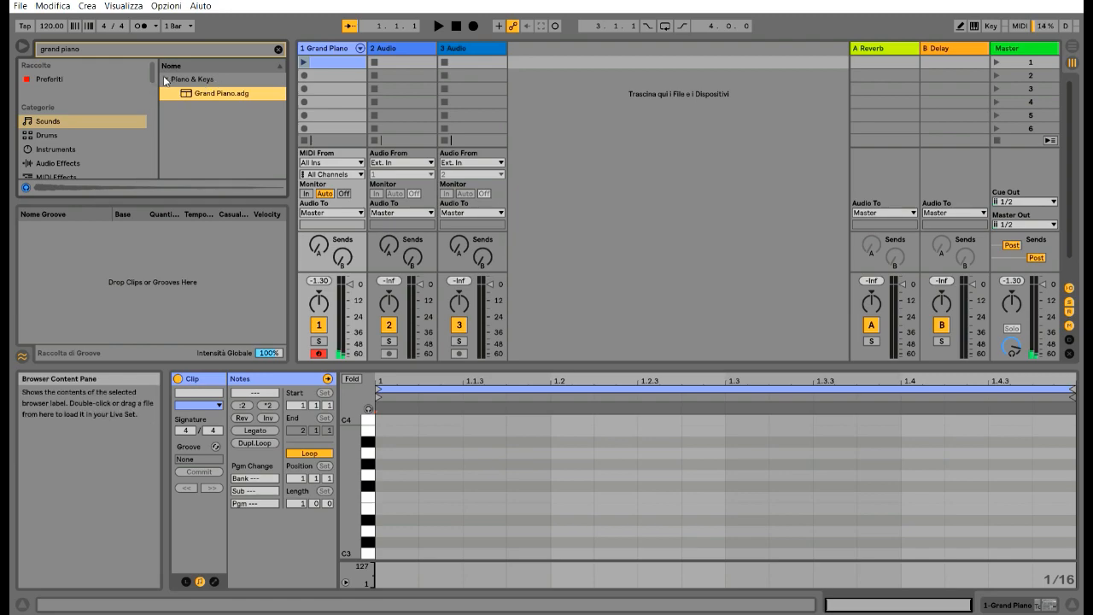
key("ctrl+f")
type("e")
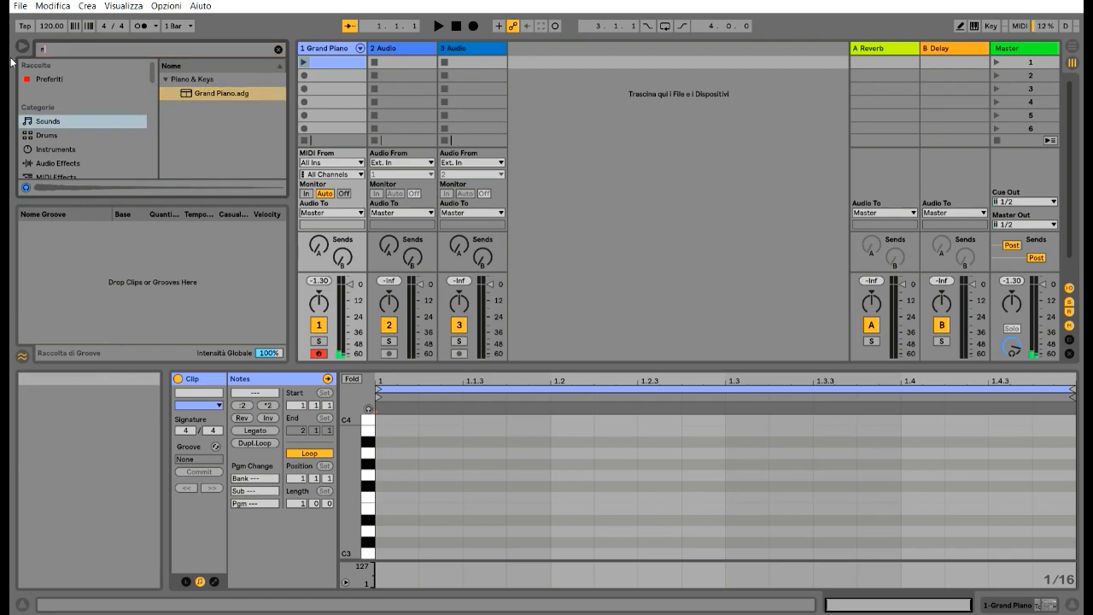
type("ury")
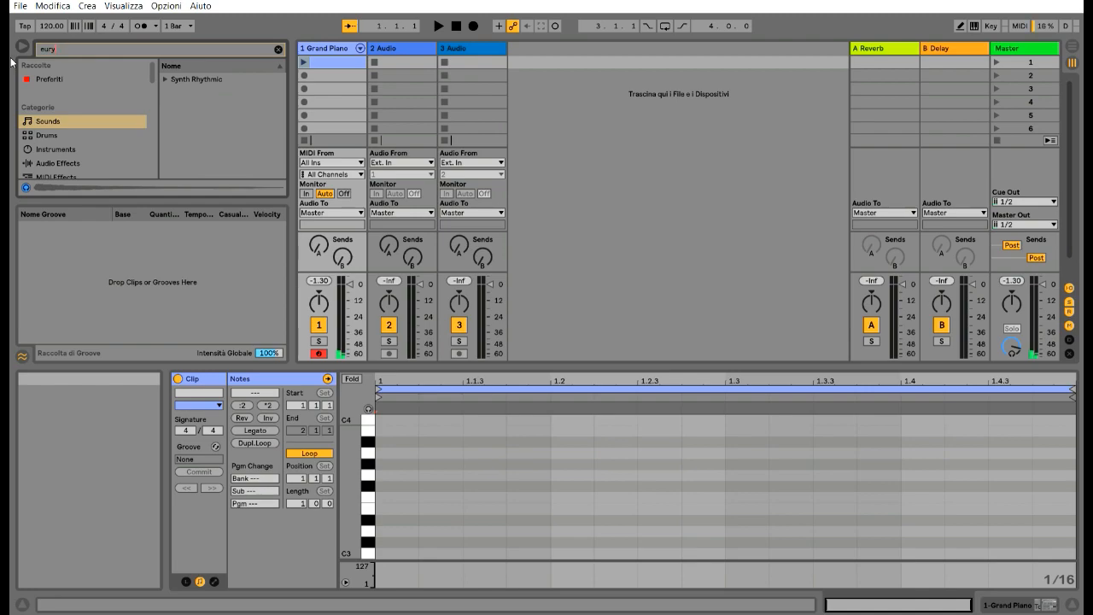
left_click(165, 80)
left_click(198, 94)
left_click_drag(198, 99, 325, 61)
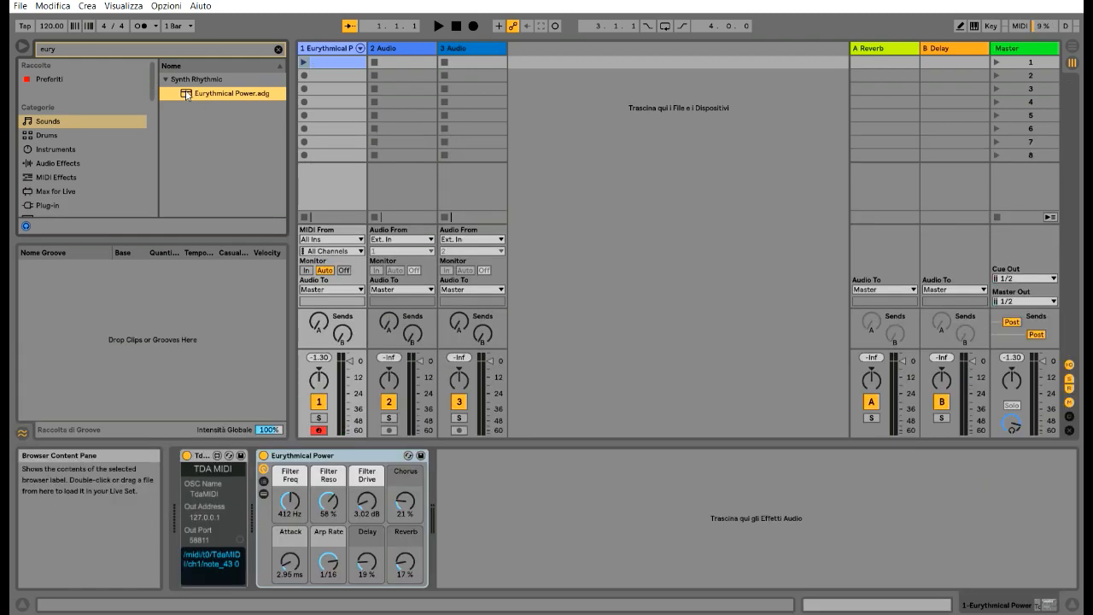
left_click(196, 95)
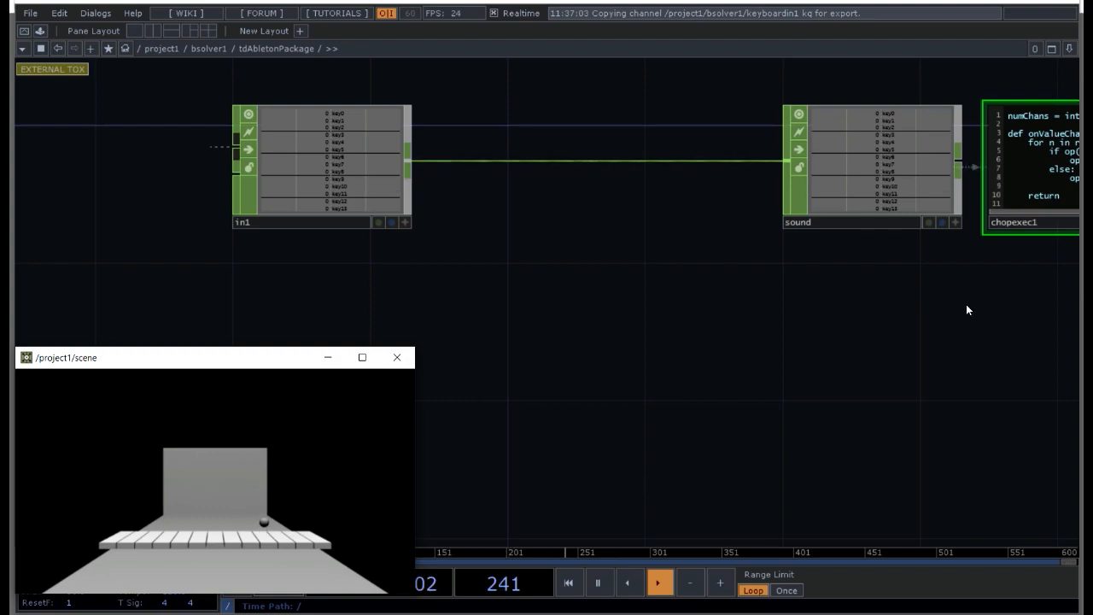
Step: Run the ball in the TouchDesigner scene window to test the Eurythmical Power sound on the keys
left_click(249, 469)
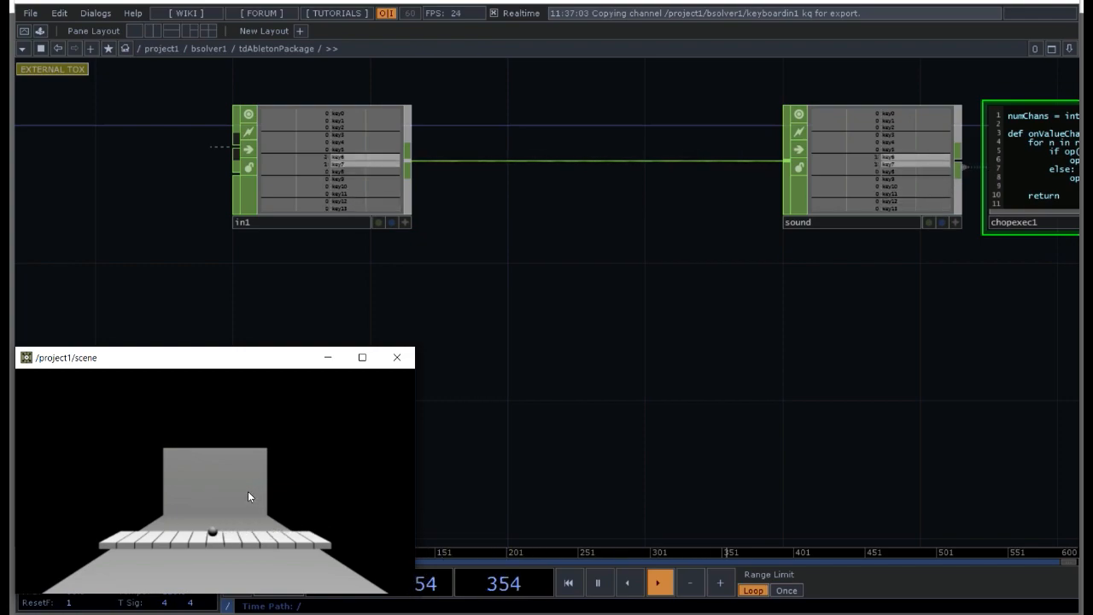
left_click(245, 492)
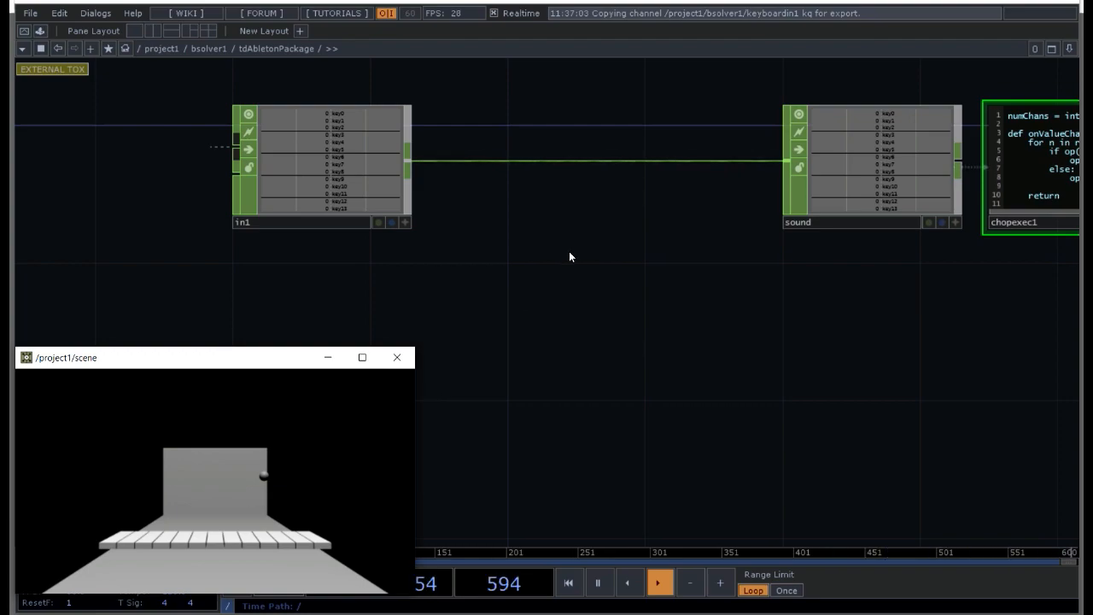
Step: Insert a Trigger CHOP between the in1 and sound operators and show its parameters
left_click_drag(568, 254, 552, 322)
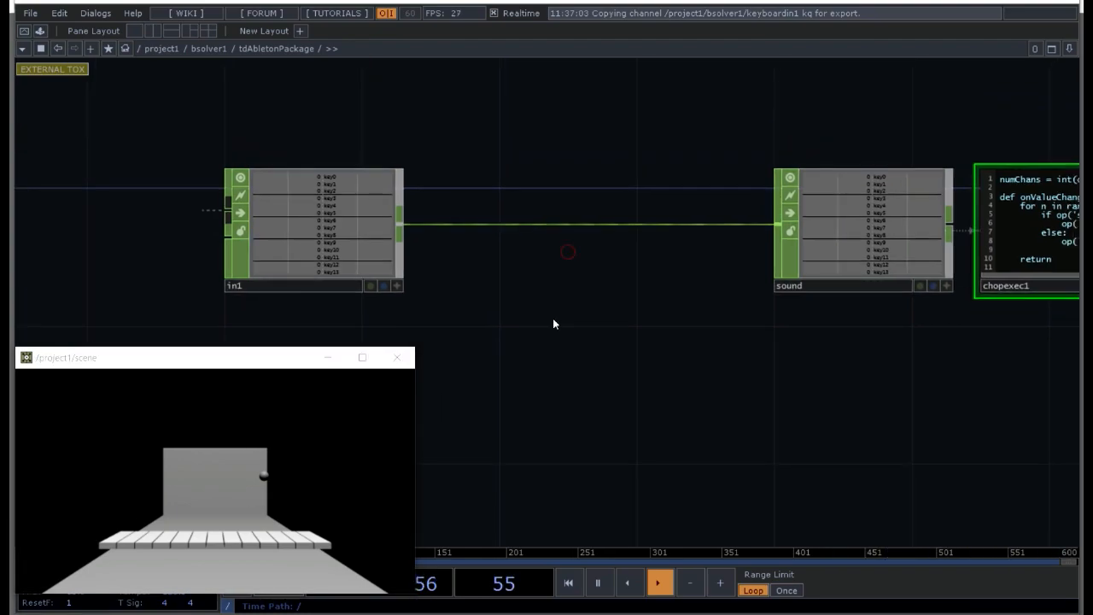
right_click(495, 229)
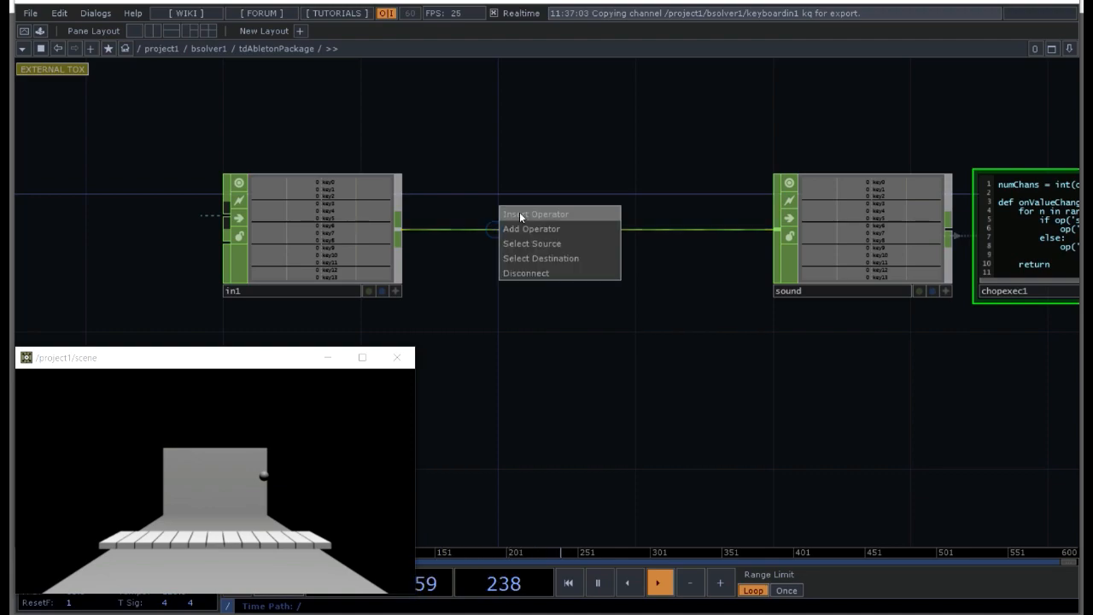
left_click(522, 213)
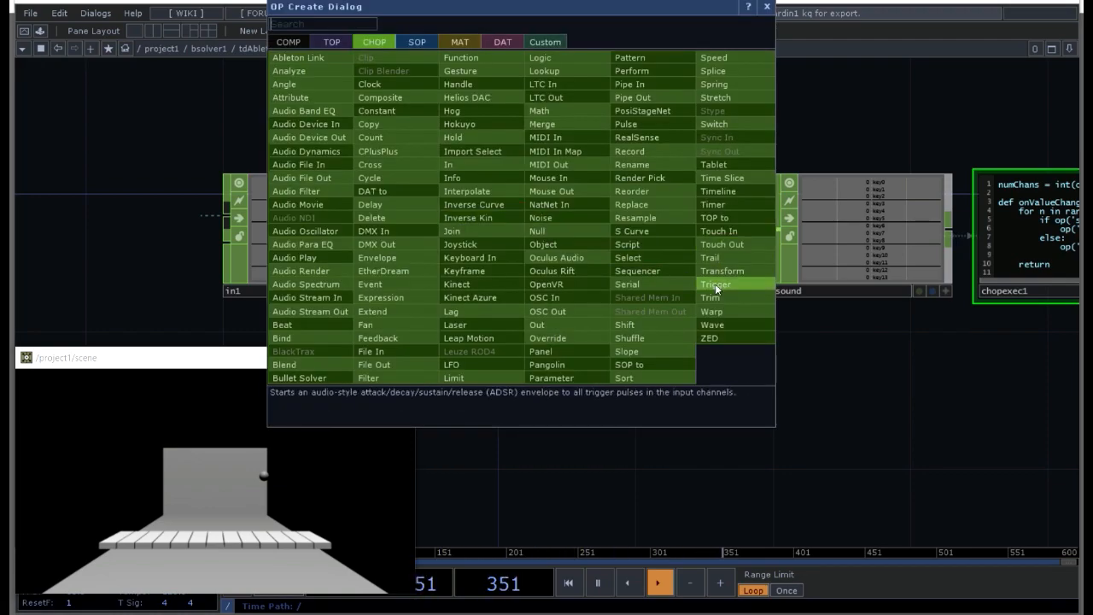
left_click(715, 284)
left_click(583, 235)
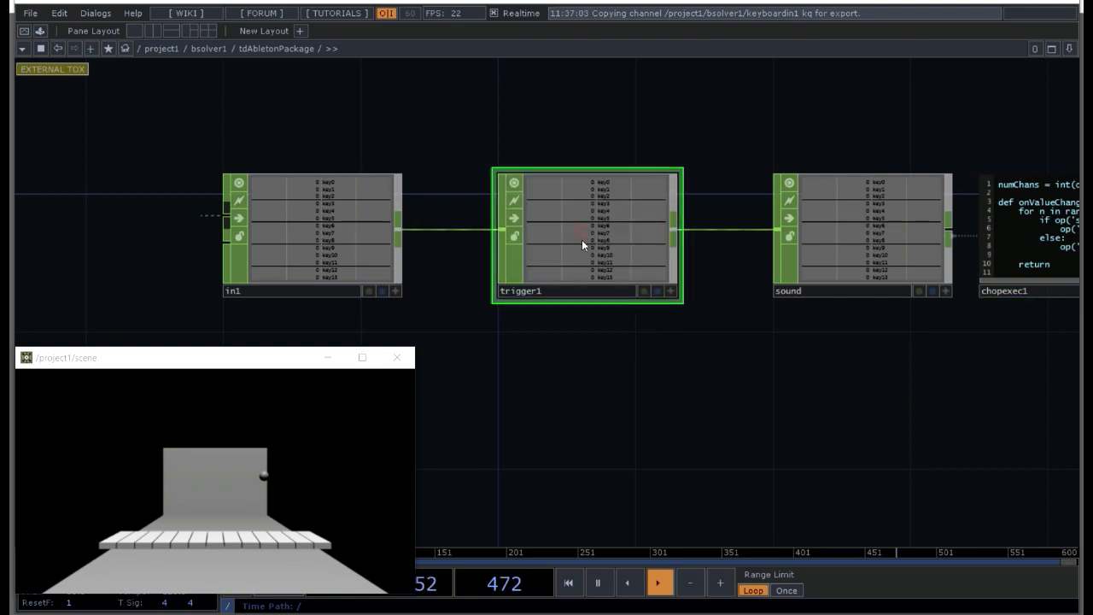
key("p")
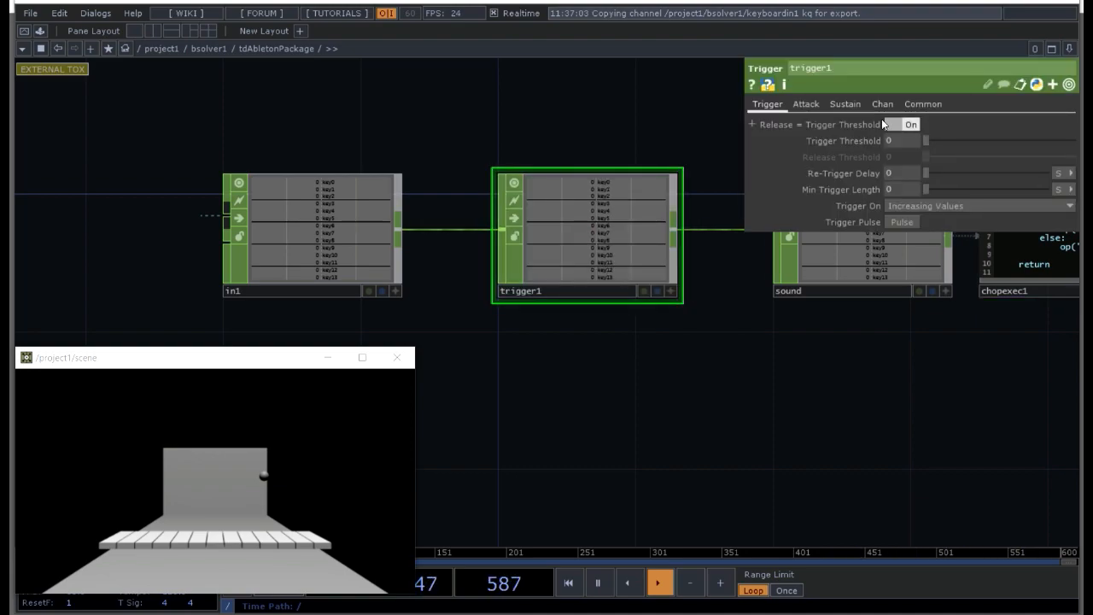
Step: Set trigger1's Attack Length, Decay Length and Release Length to 0
left_click(816, 105)
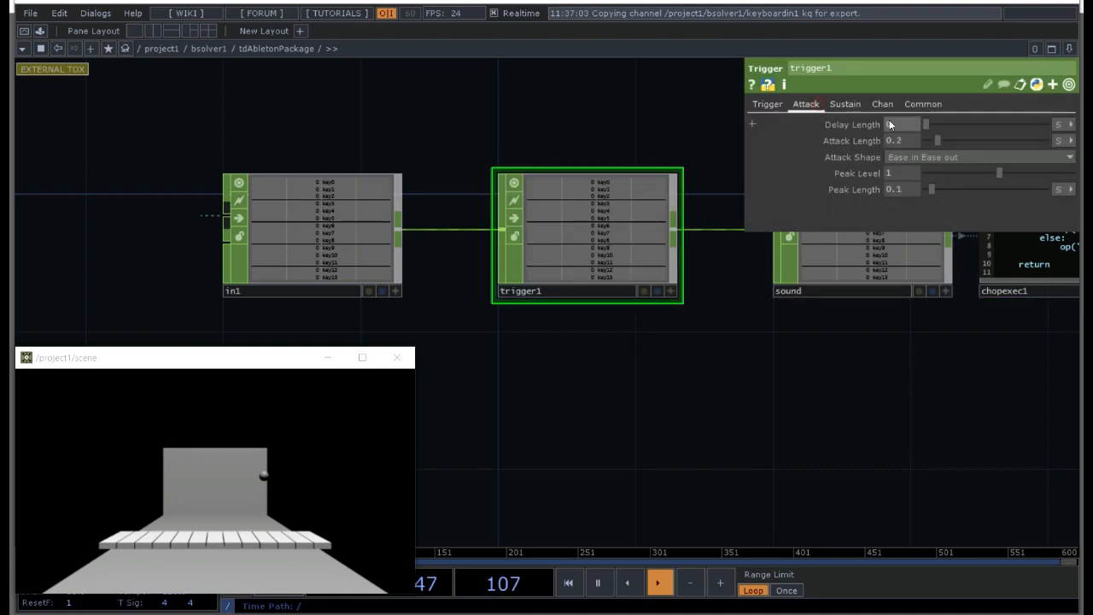
left_click(902, 138)
type("0")
left_click(860, 105)
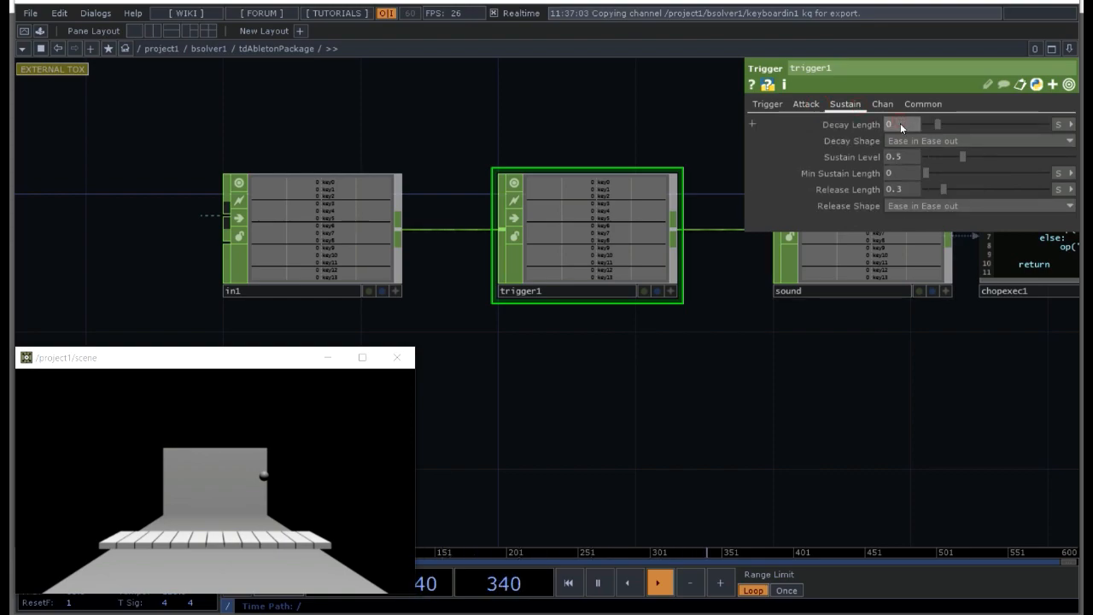
left_click(905, 189)
type("0")
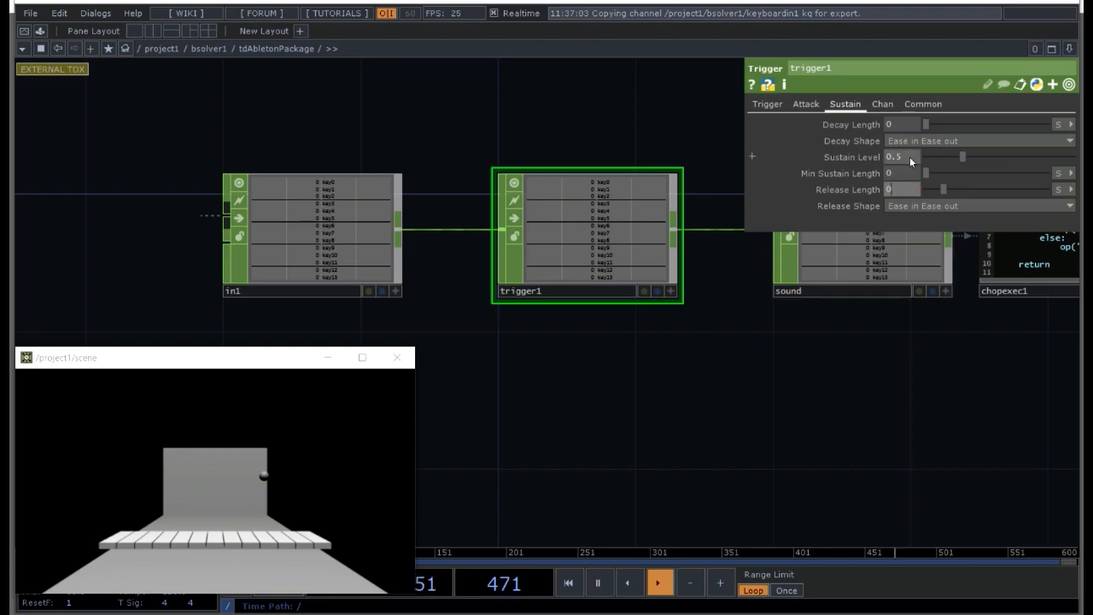
Step: Set trigger1's Sustain Level to 1 and its Min Sustain Length to 0.3 seconds
left_click(906, 157)
type("1")
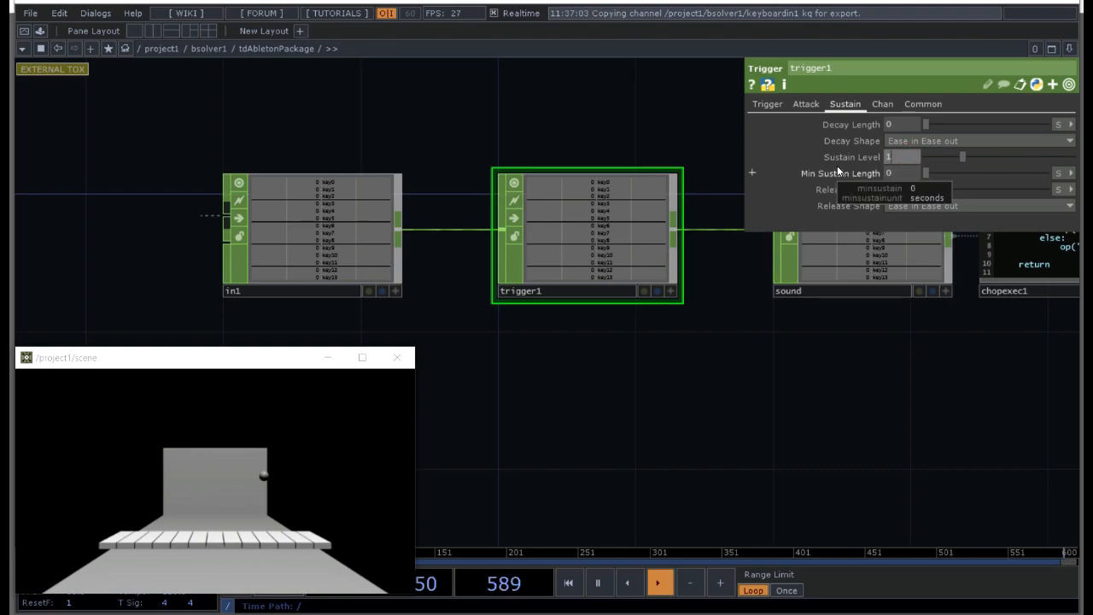
key("Return")
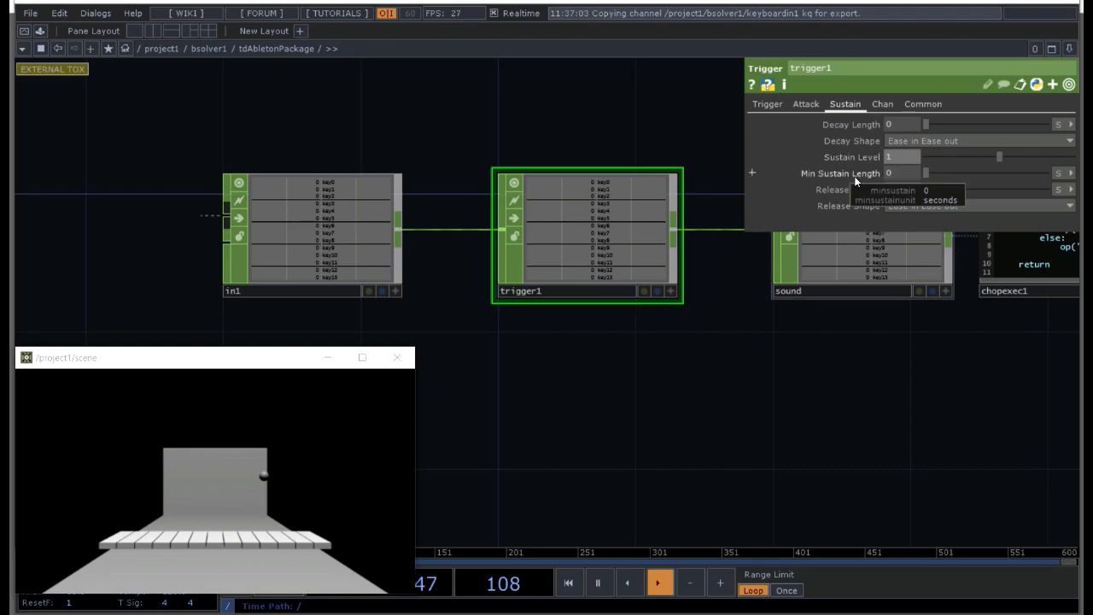
left_click(902, 175)
type("0.")
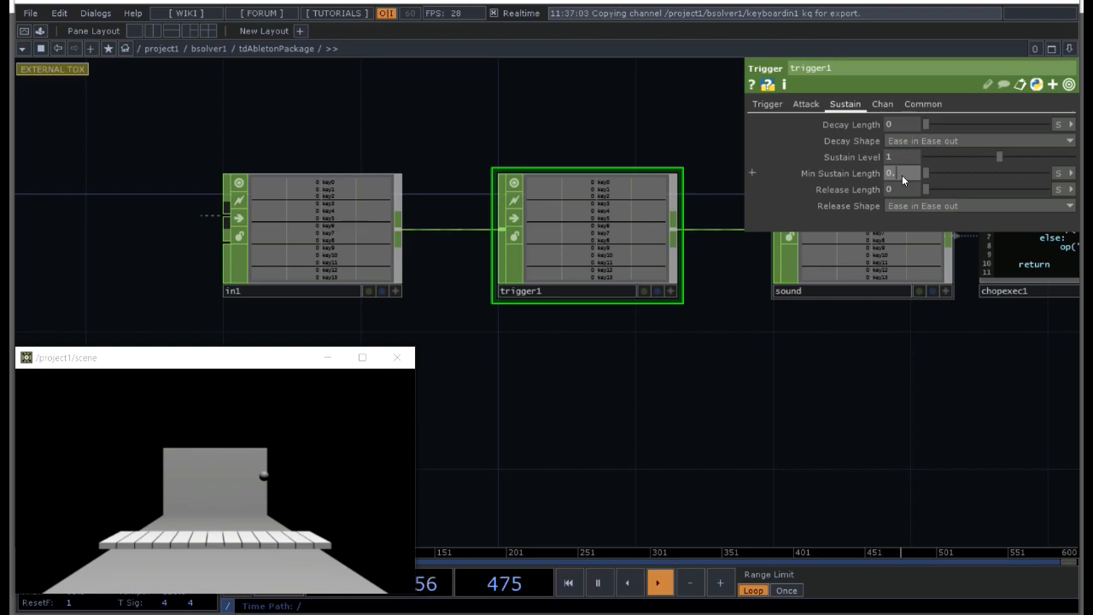
type("3")
key("Return")
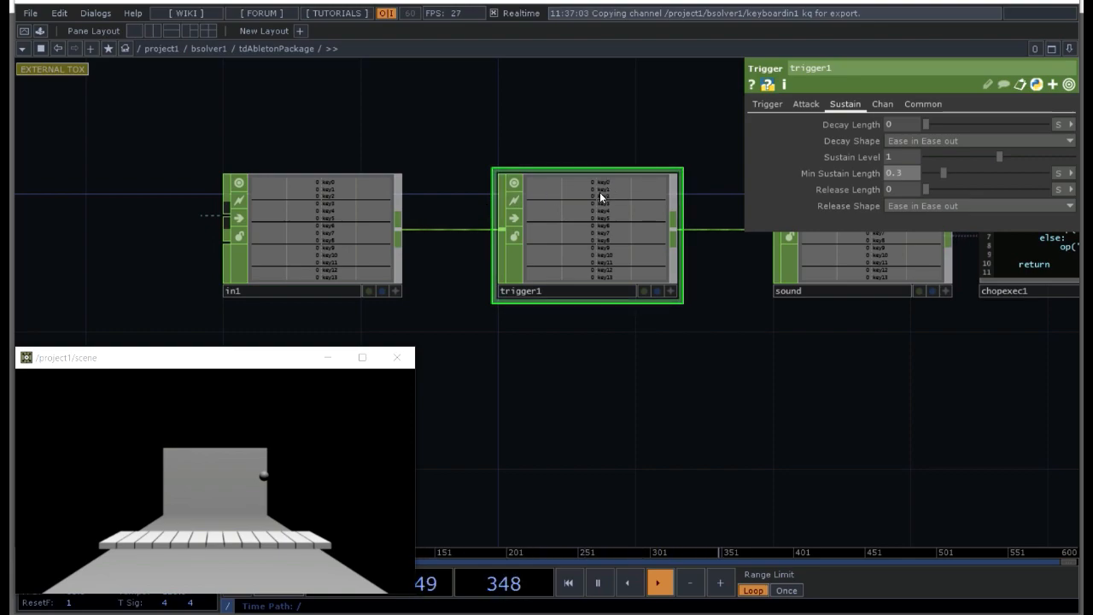
Step: Review trigger1's attack and sustain parameters, inspect the operator chain, and test the ball in the scene window
left_click(807, 103)
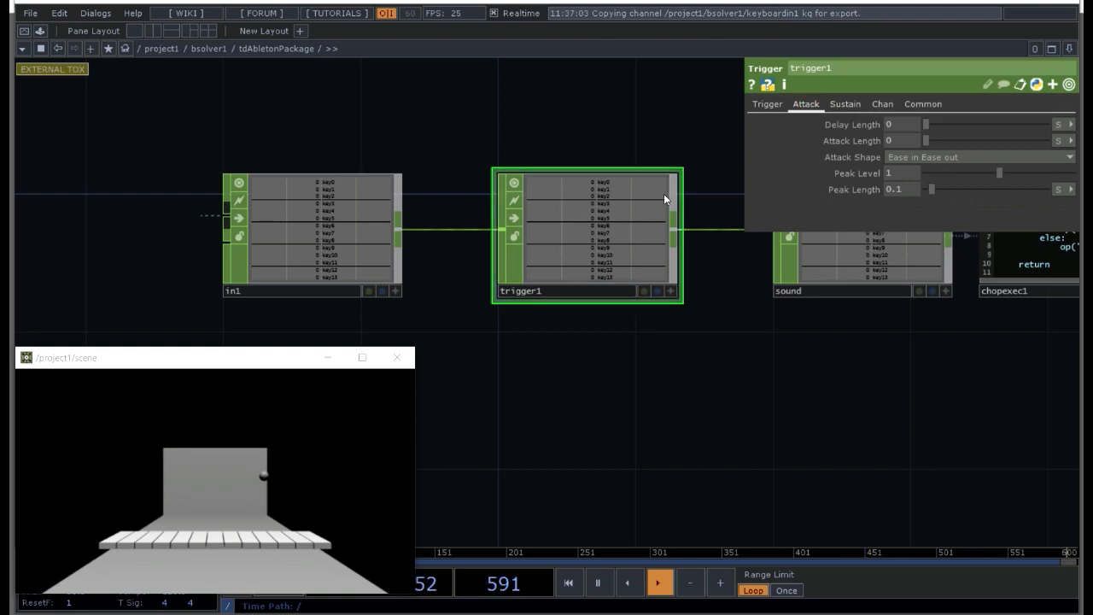
left_click(845, 104)
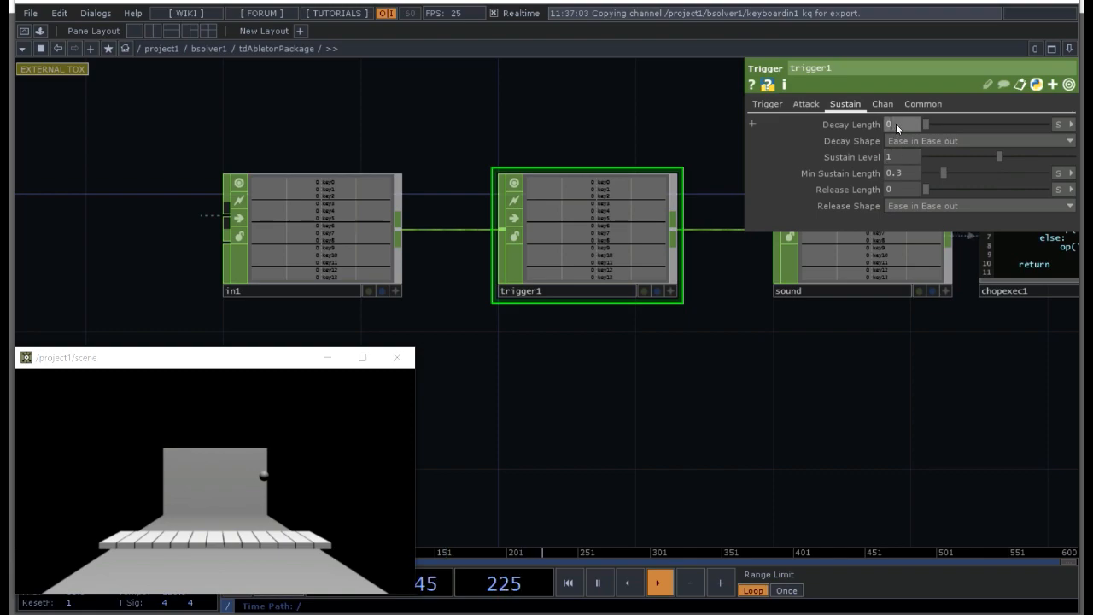
left_click(891, 123)
left_click(897, 189)
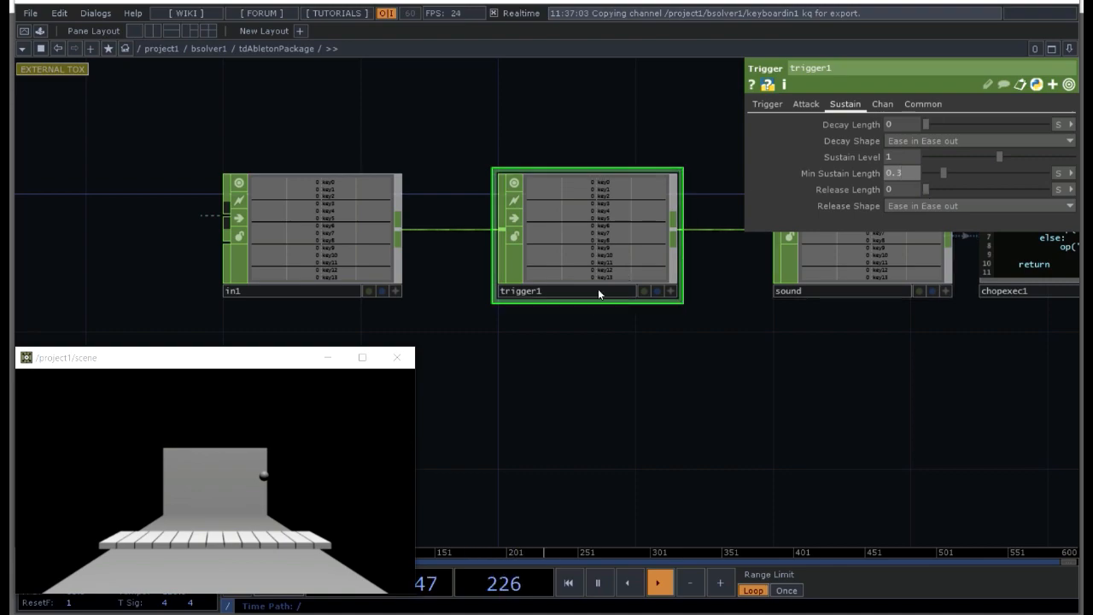
left_click_drag(730, 345, 602, 413)
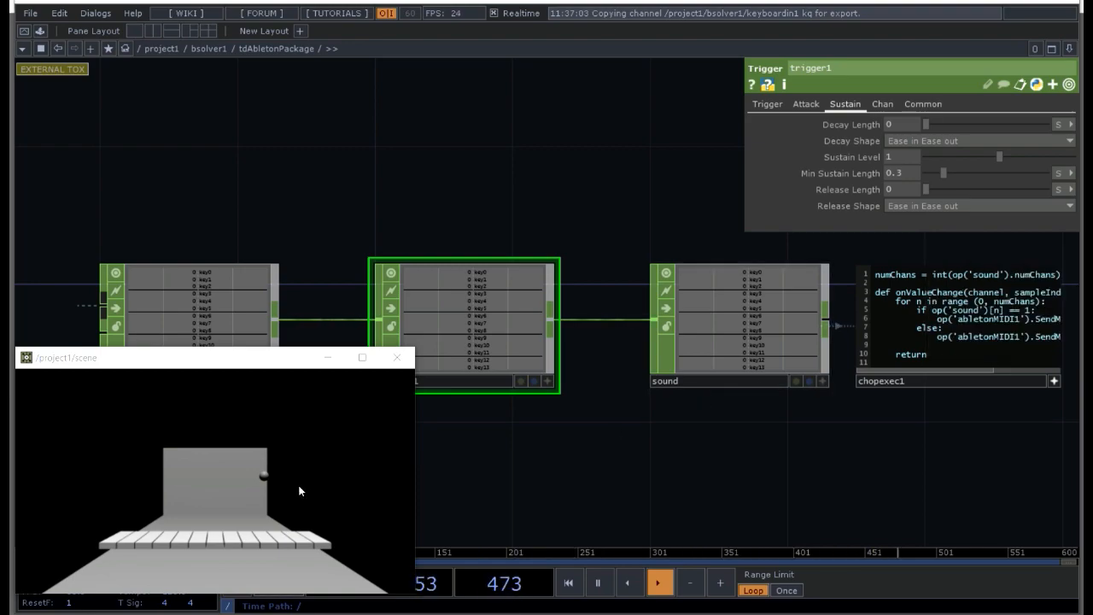
left_click_drag(510, 470, 695, 435)
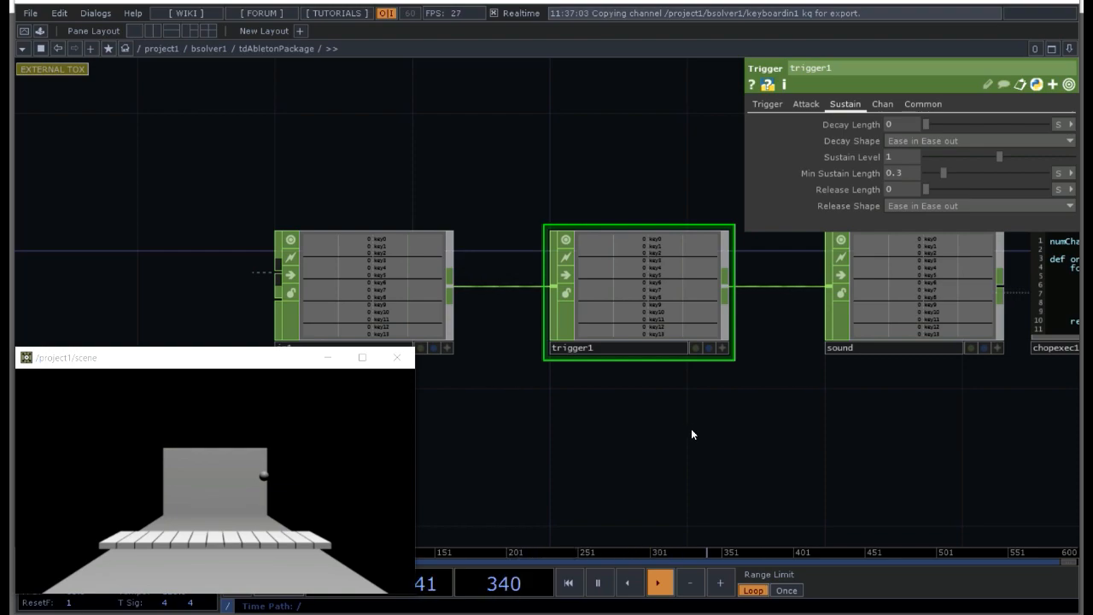
left_click(271, 479)
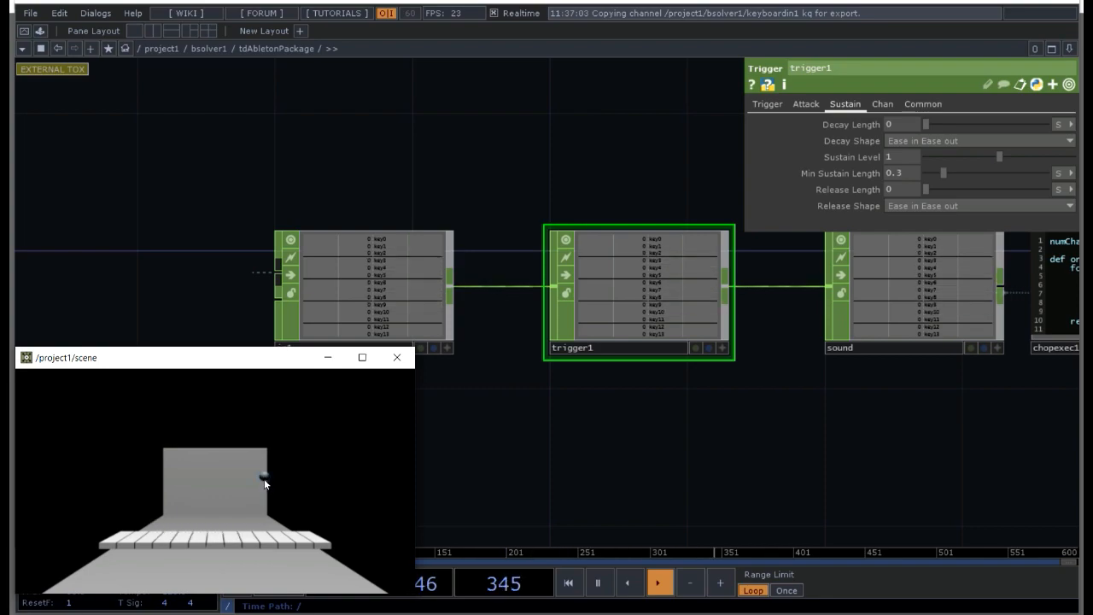
scroll(752, 423, "down", 2)
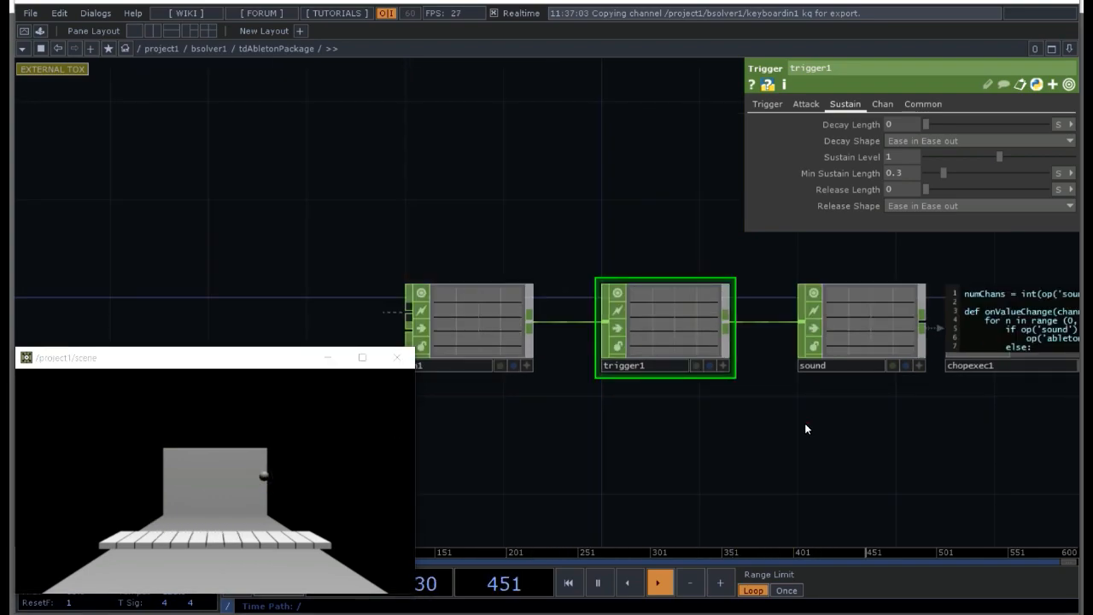
left_click_drag(805, 425, 681, 434)
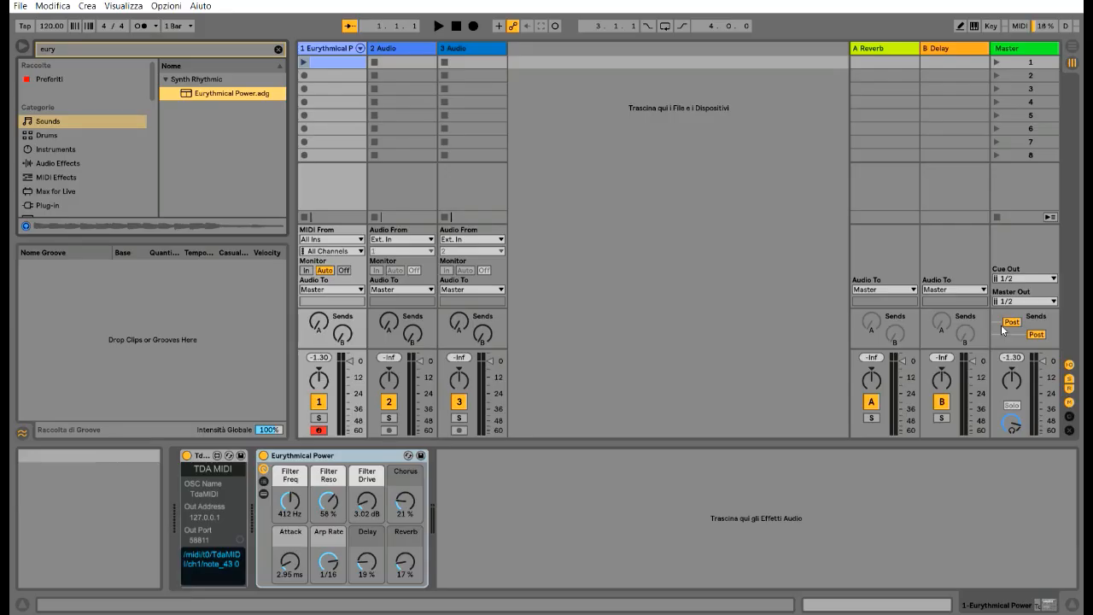
Step: In Ableton Live, clear the browser search, load Acid Bass.adv onto track 1, and return to TouchDesigner
left_click(146, 47)
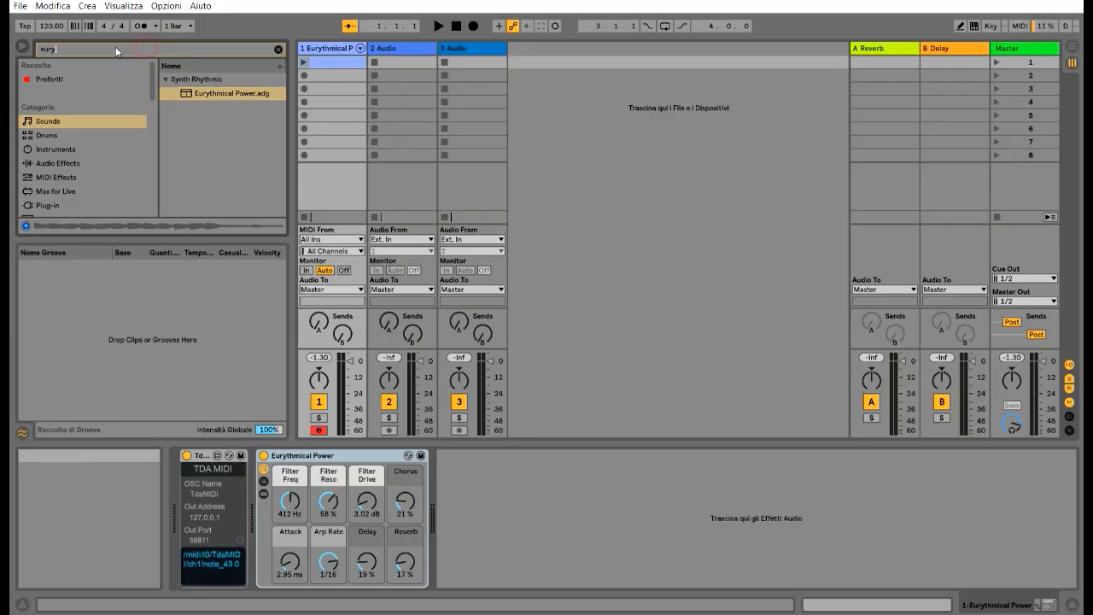
key("BackSpace")
key("BackSpace")
key("BackSpace")
key("BackSpace")
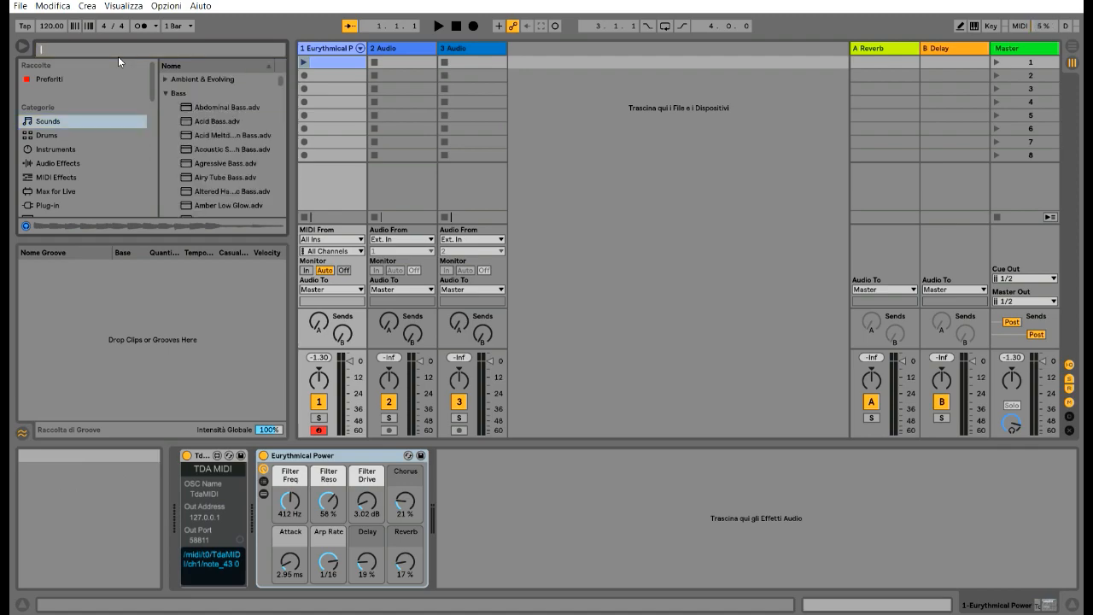
left_click(204, 121)
left_click_drag(294, 98, 329, 60)
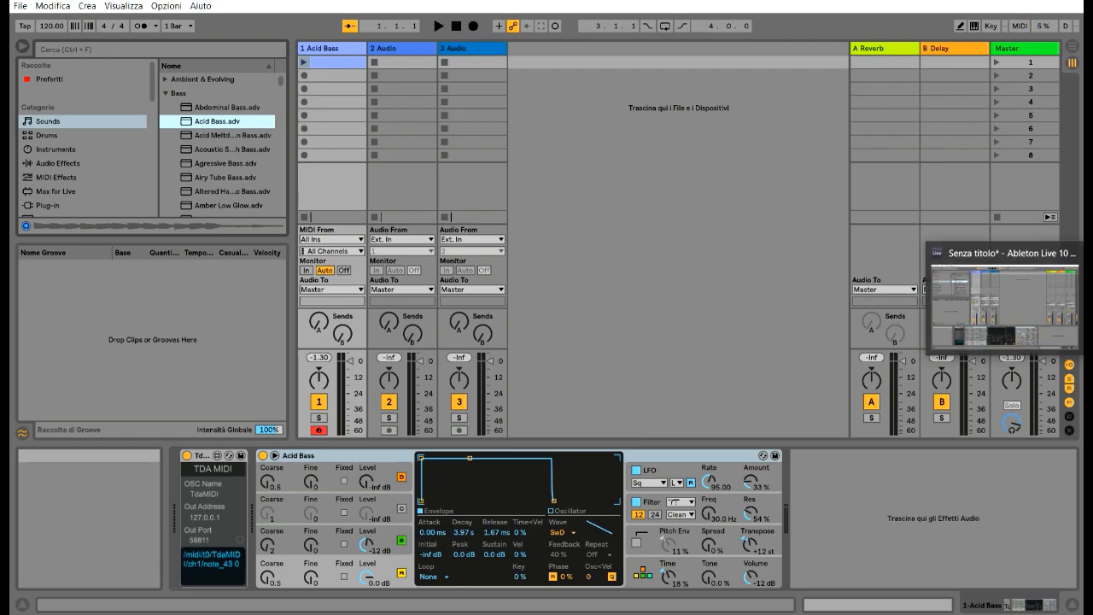
left_click(995, 329)
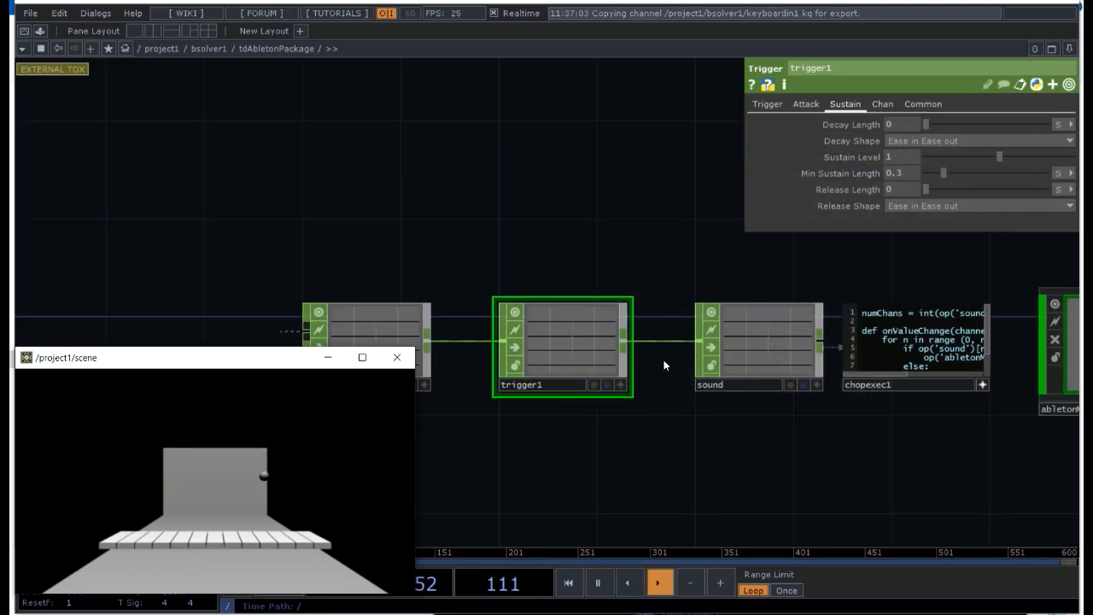
Step: Bypass trigger1 to test the ball's notes without it, and turn the bypass off again
left_click(513, 350)
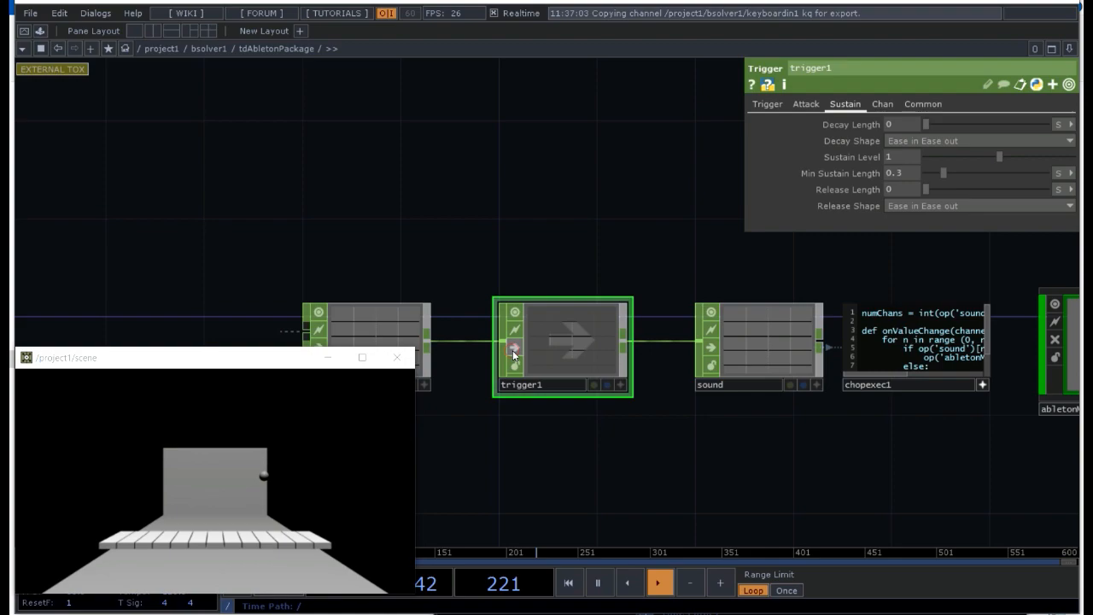
left_click(283, 483)
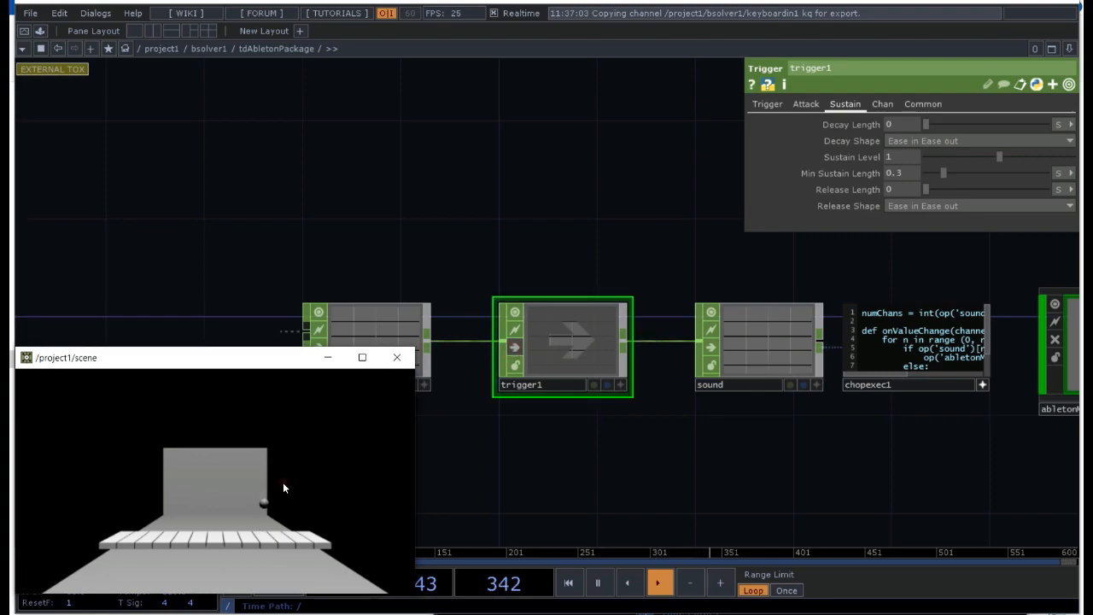
left_click(512, 347)
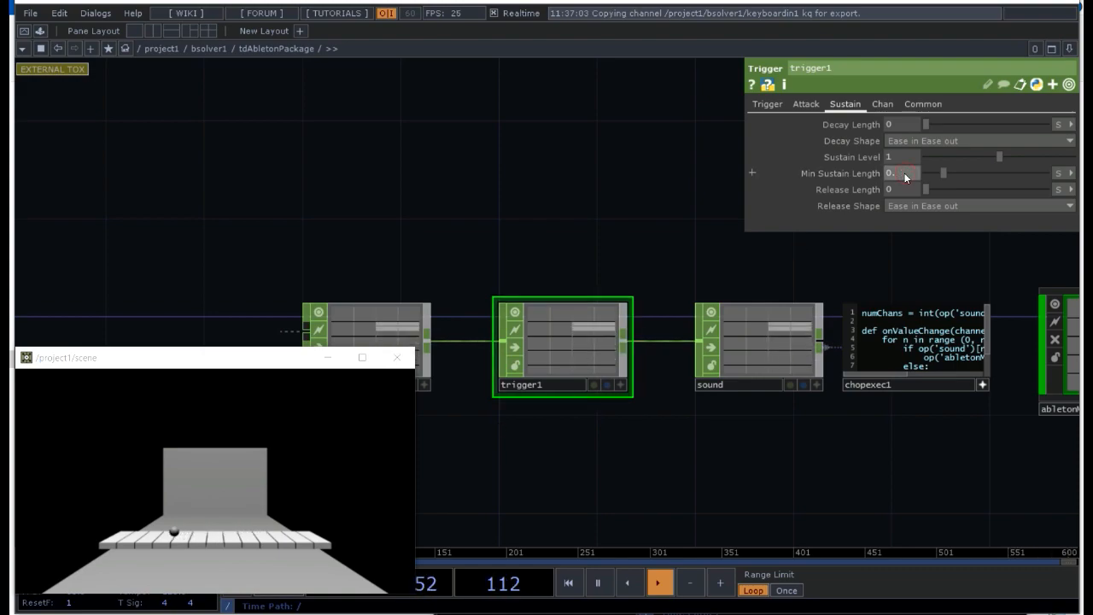
Step: Set trigger1's Min Sustain Length to 0.1 seconds and reset the ball in the scene window
type("1")
key("Return")
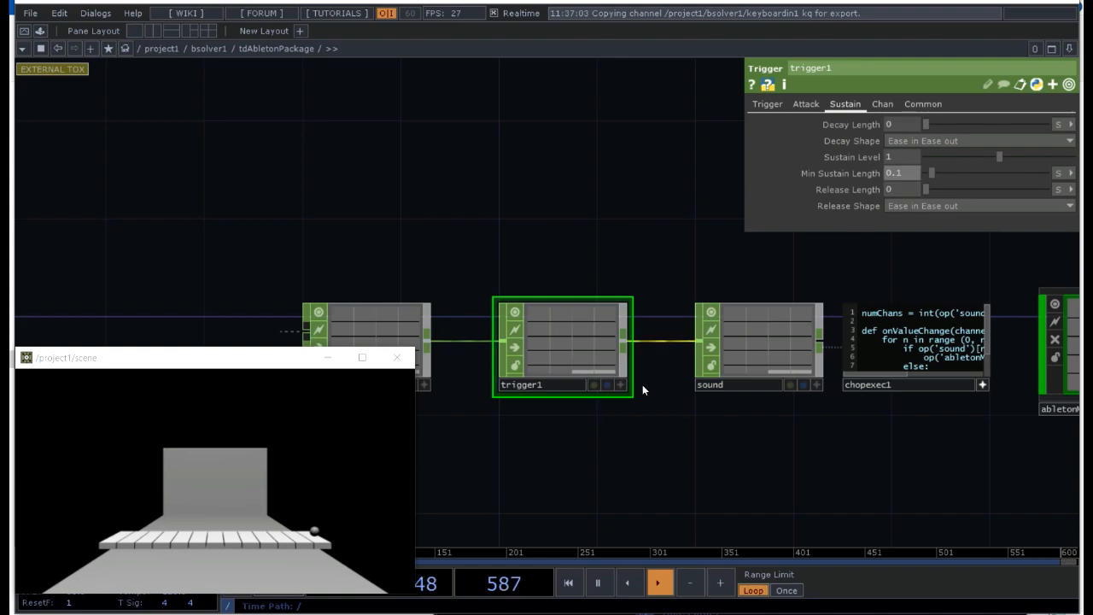
left_click(236, 462)
left_click(504, 179)
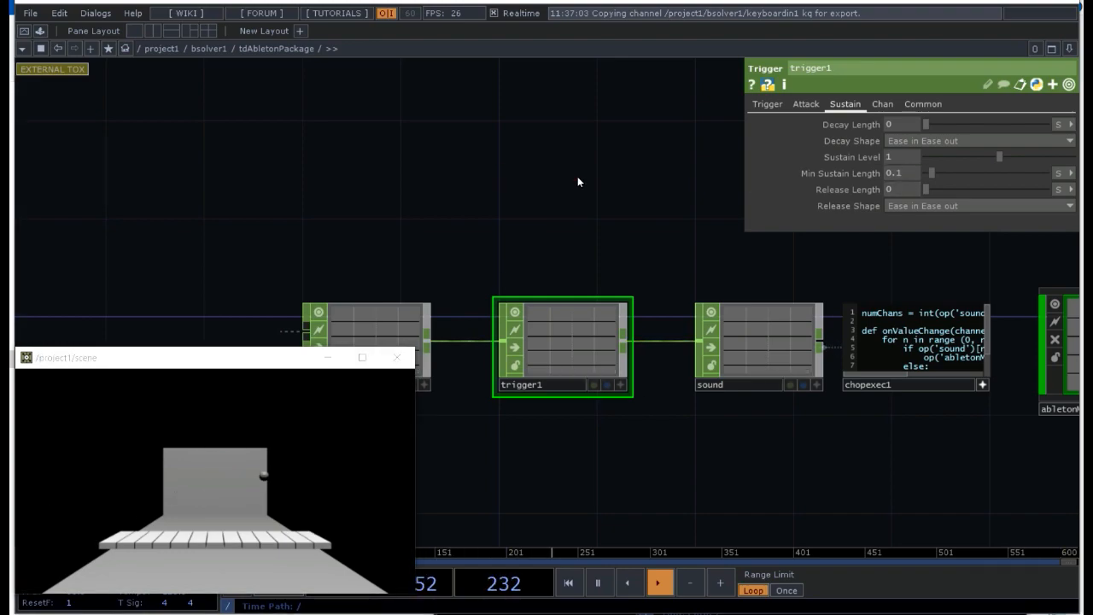